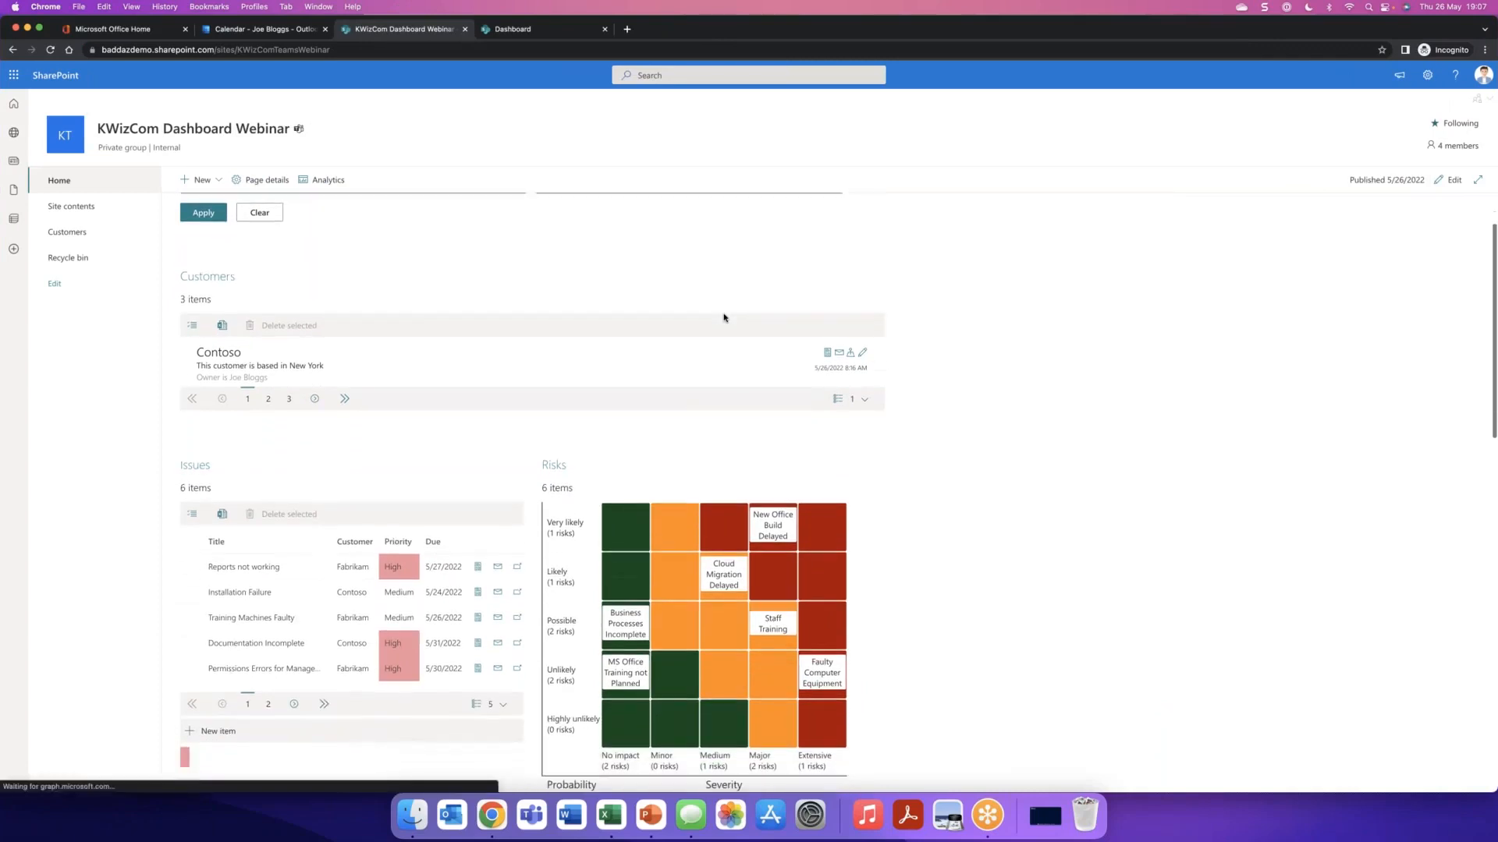
# - Enlarge the dashboard page by setting the browser zoom to 125%
pyautogui.scroll(1, 724, 317)
pyautogui.scroll(1, 724, 318)
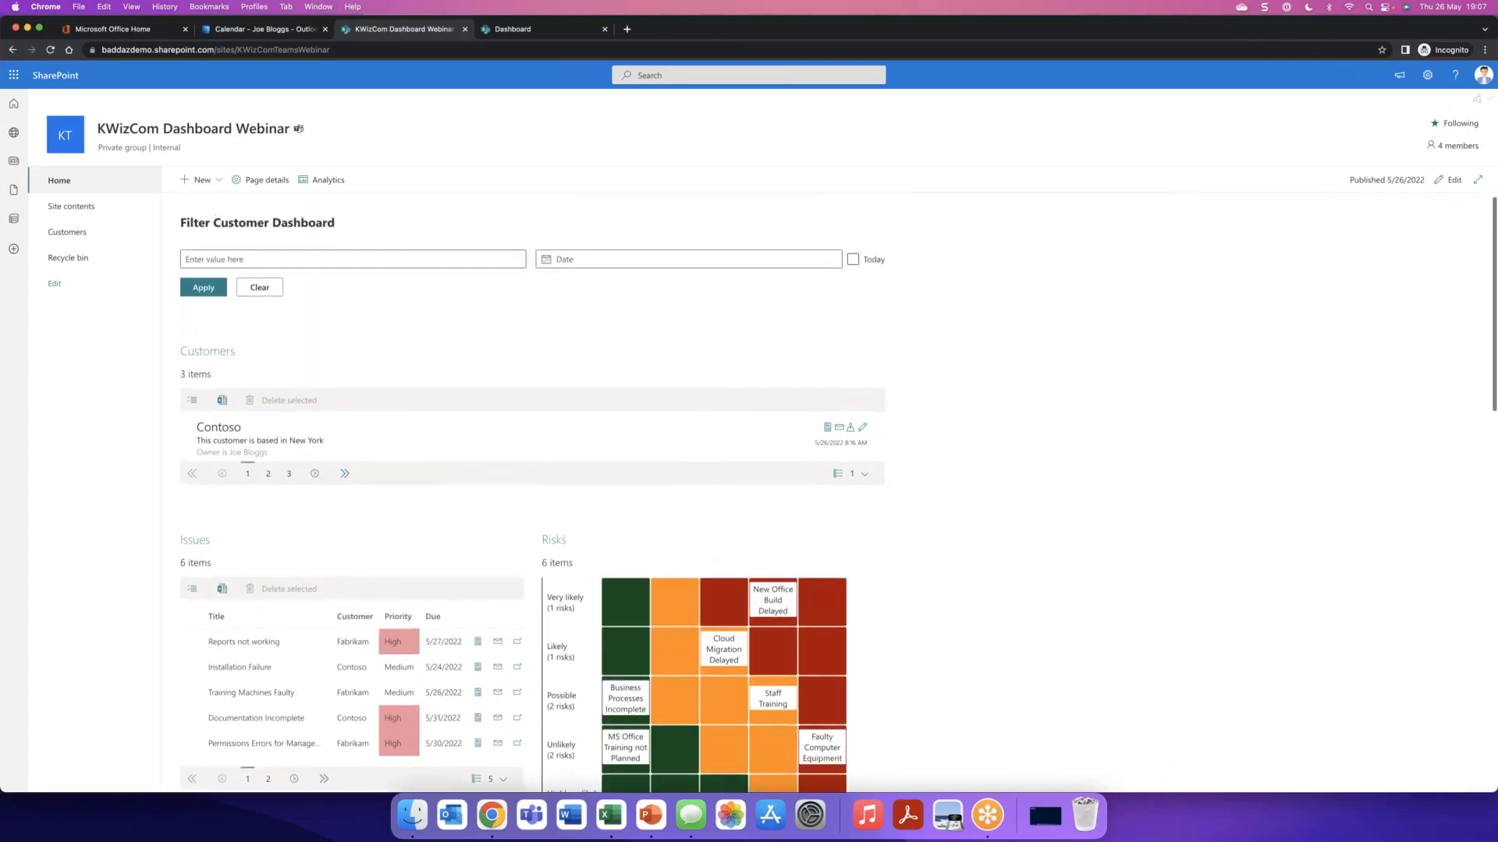
pyautogui.click(1486, 50)
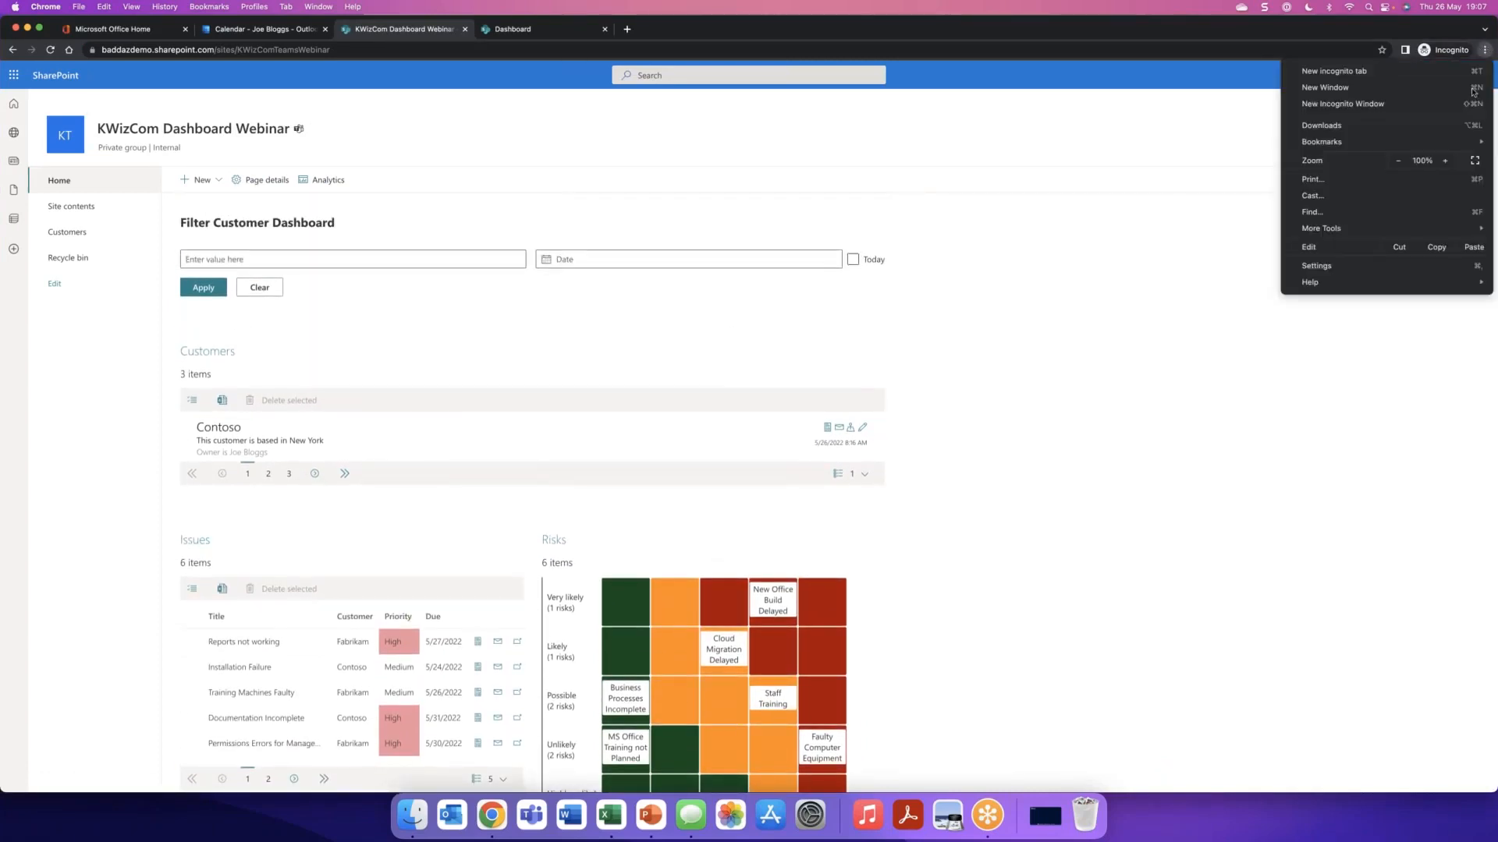
pyautogui.click(1446, 161)
pyautogui.click(1446, 160)
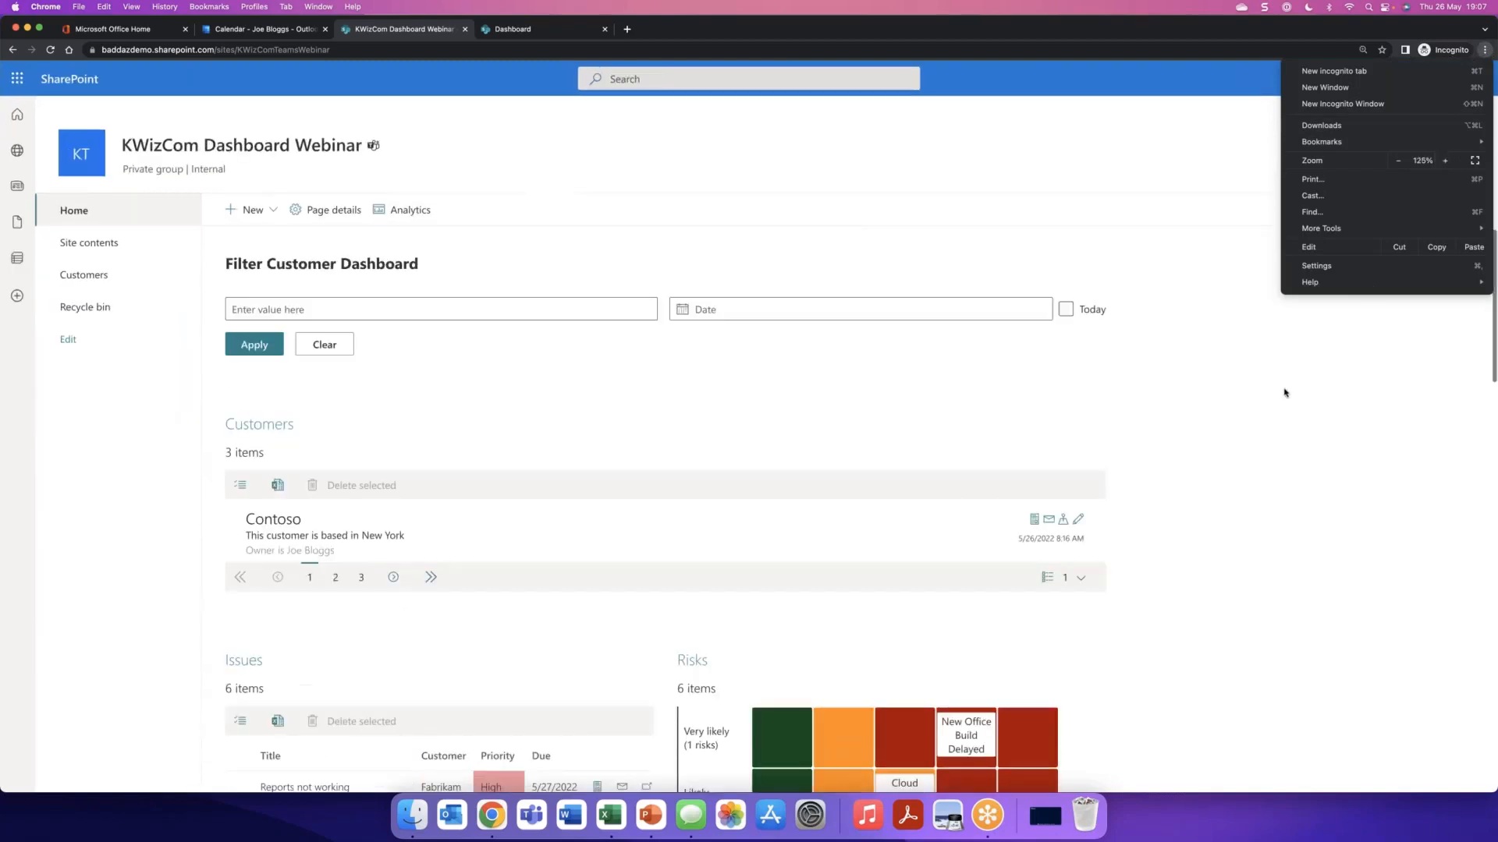
pyautogui.click(1210, 514)
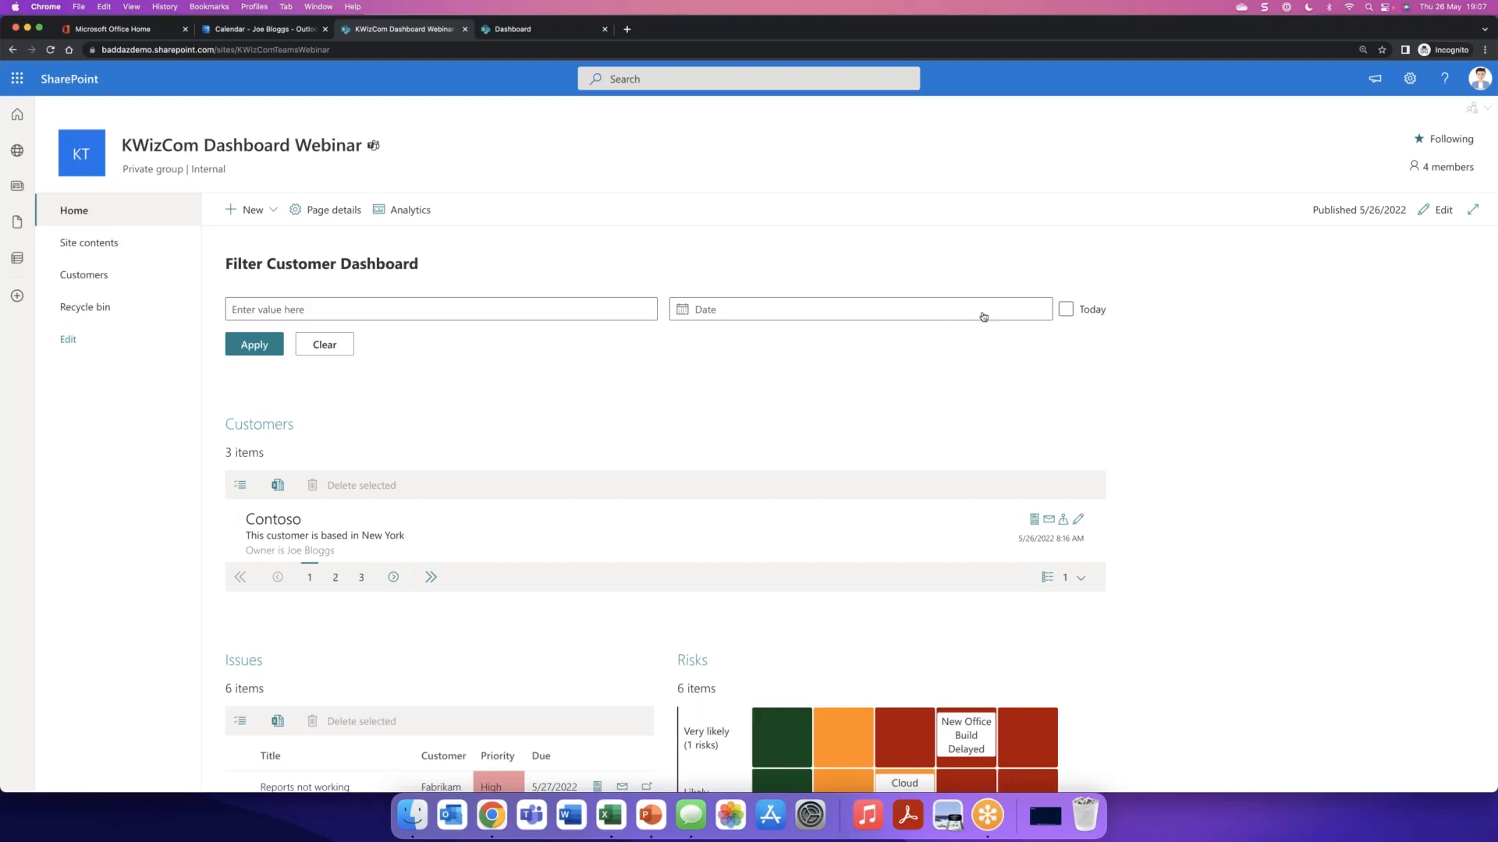
# - Page through the customer records in the Customers section and return to the first one
pyautogui.scroll(-3, 427, 447)
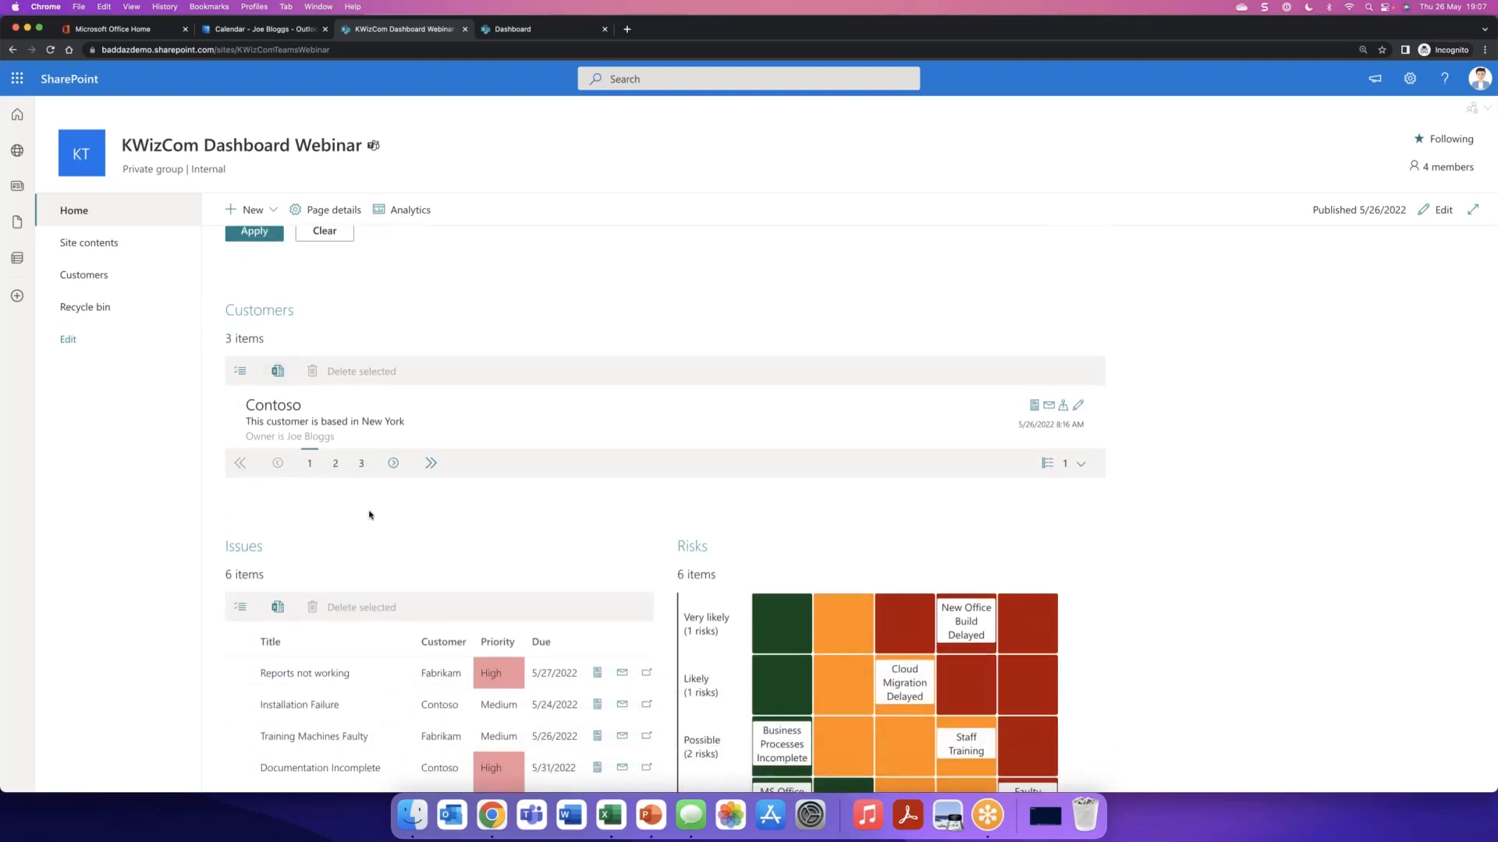
pyautogui.click(394, 463)
pyautogui.click(394, 463)
pyautogui.click(309, 464)
# - Switch the Milestones section between the In Progress and Completed groups, ending on Completed
pyautogui.scroll(-3, 312, 468)
pyautogui.scroll(-2, 260, 633)
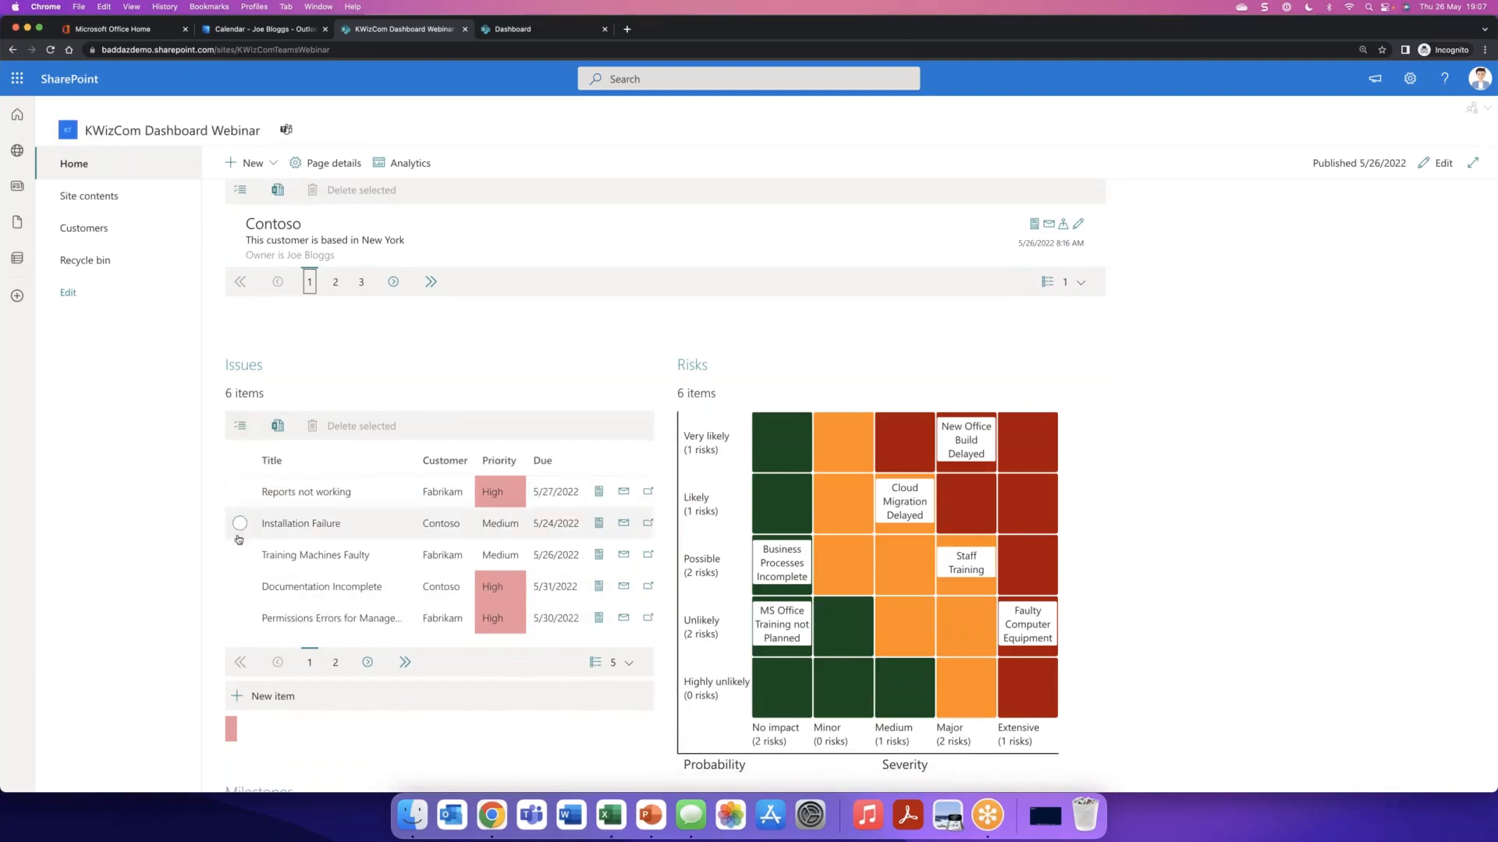
pyautogui.scroll(-2, 238, 626)
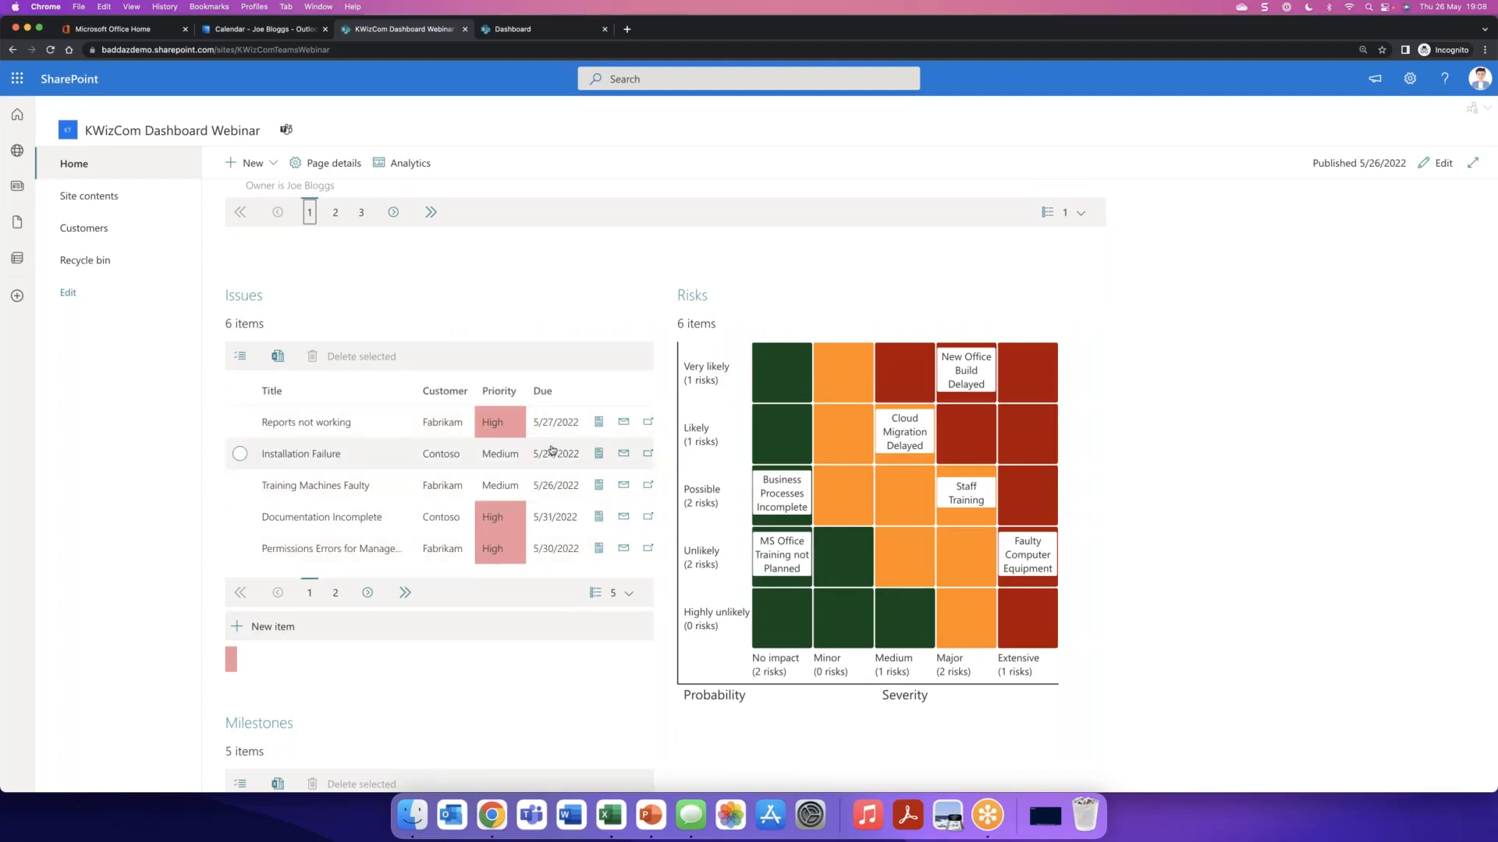
pyautogui.scroll(-5, 552, 451)
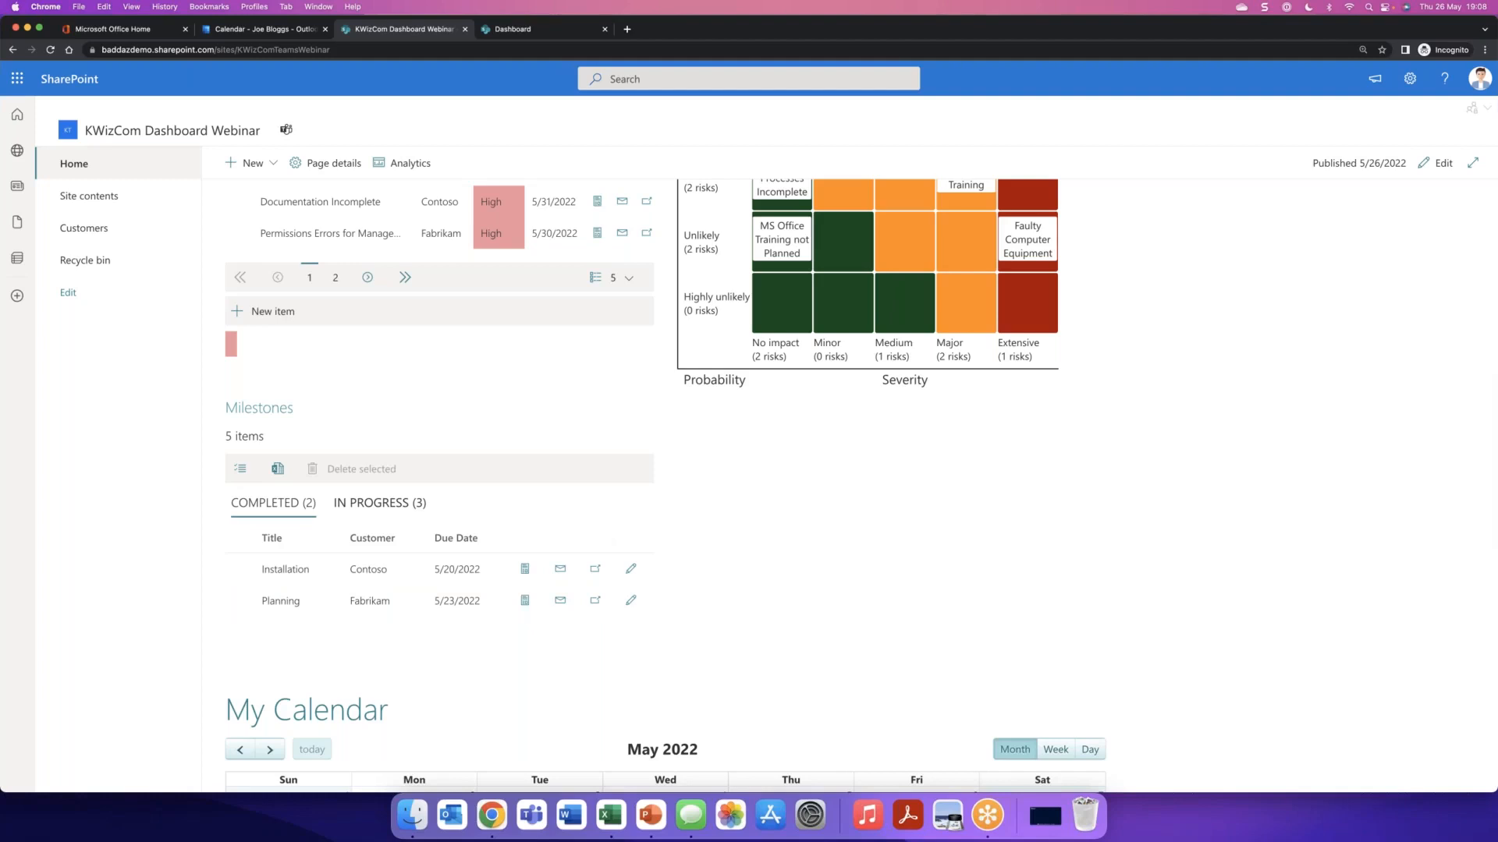
pyautogui.click(378, 504)
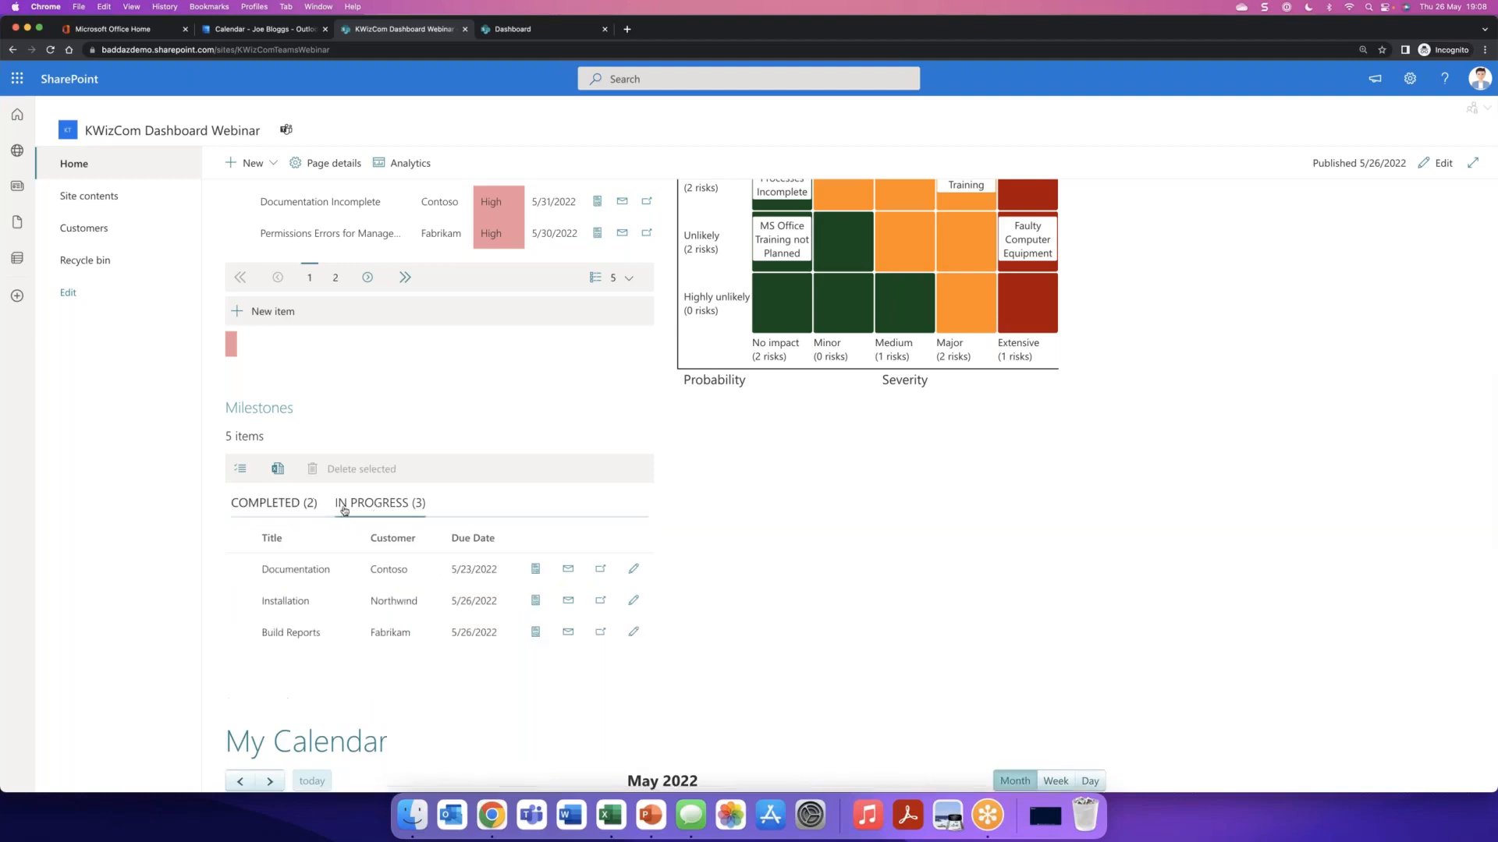
pyautogui.click(300, 510)
pyautogui.click(364, 506)
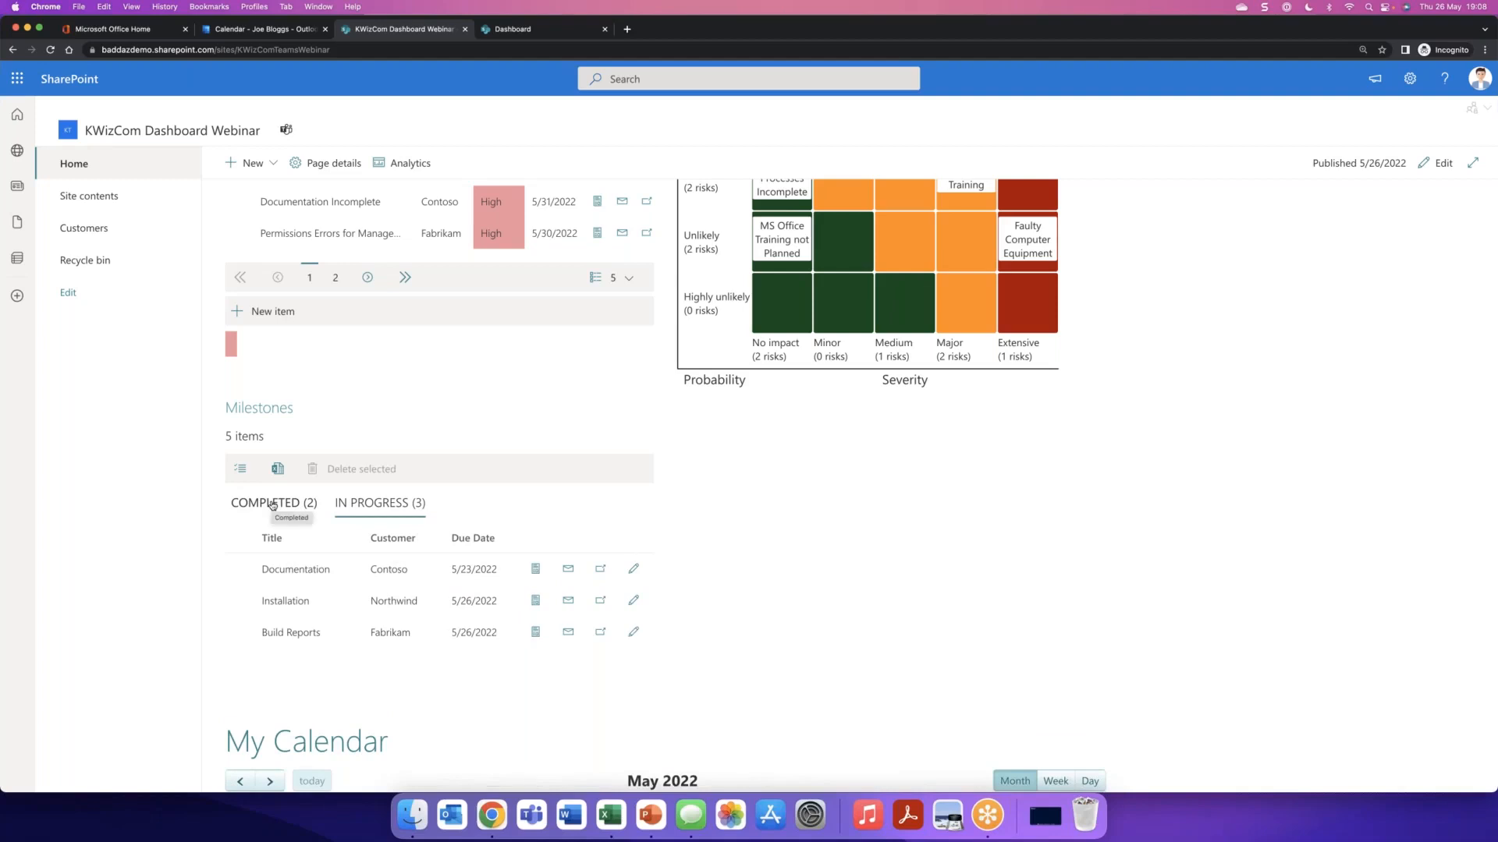
pyautogui.click(271, 506)
# - Review the Risks matrix and My Calendar, and filter the customer dashboard by Fabrikam
pyautogui.scroll(4, 535, 415)
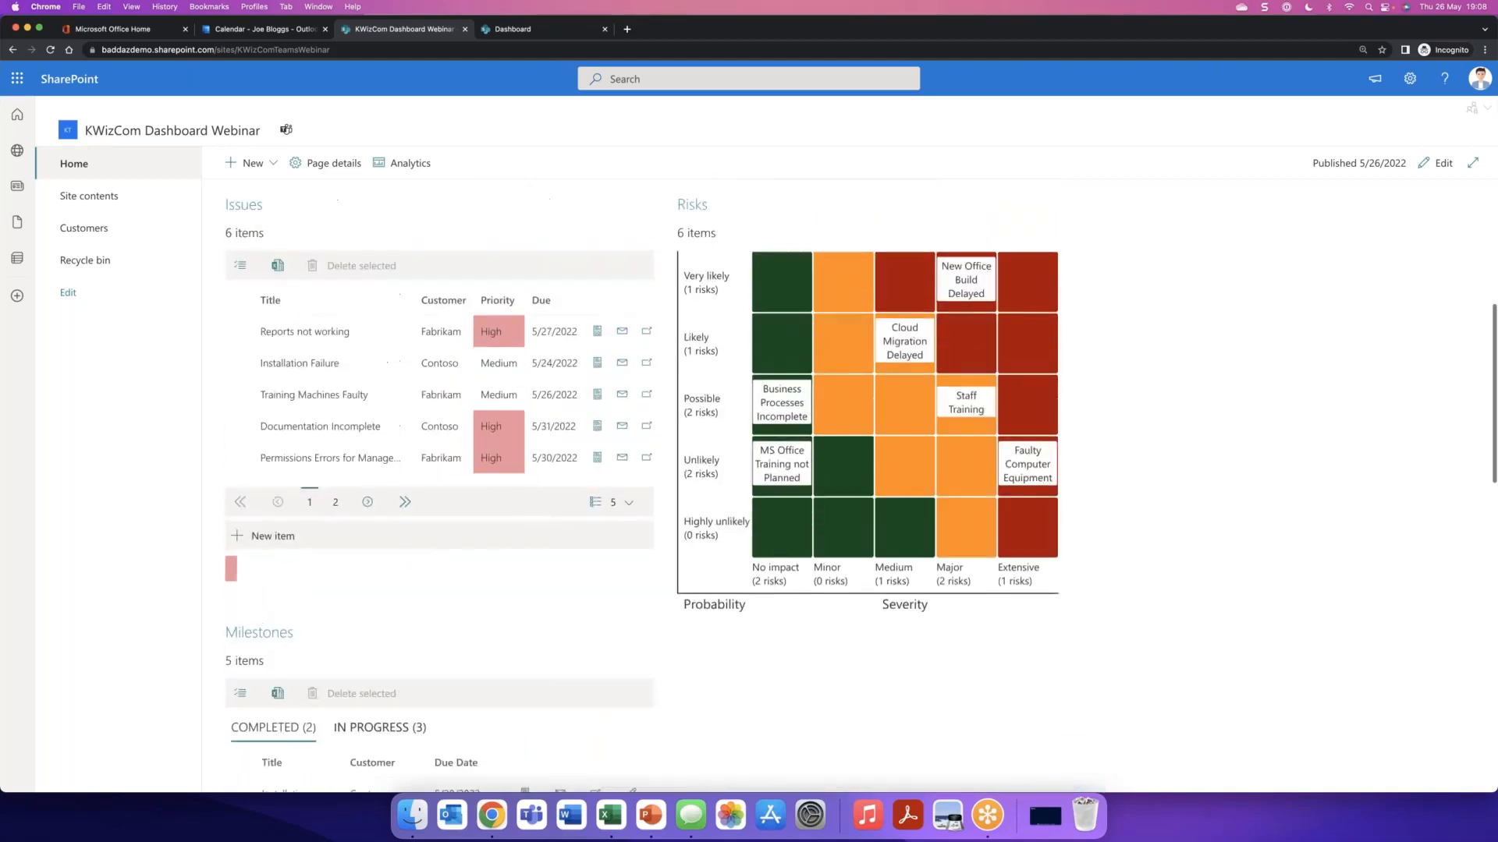
pyautogui.scroll(1, 468, 450)
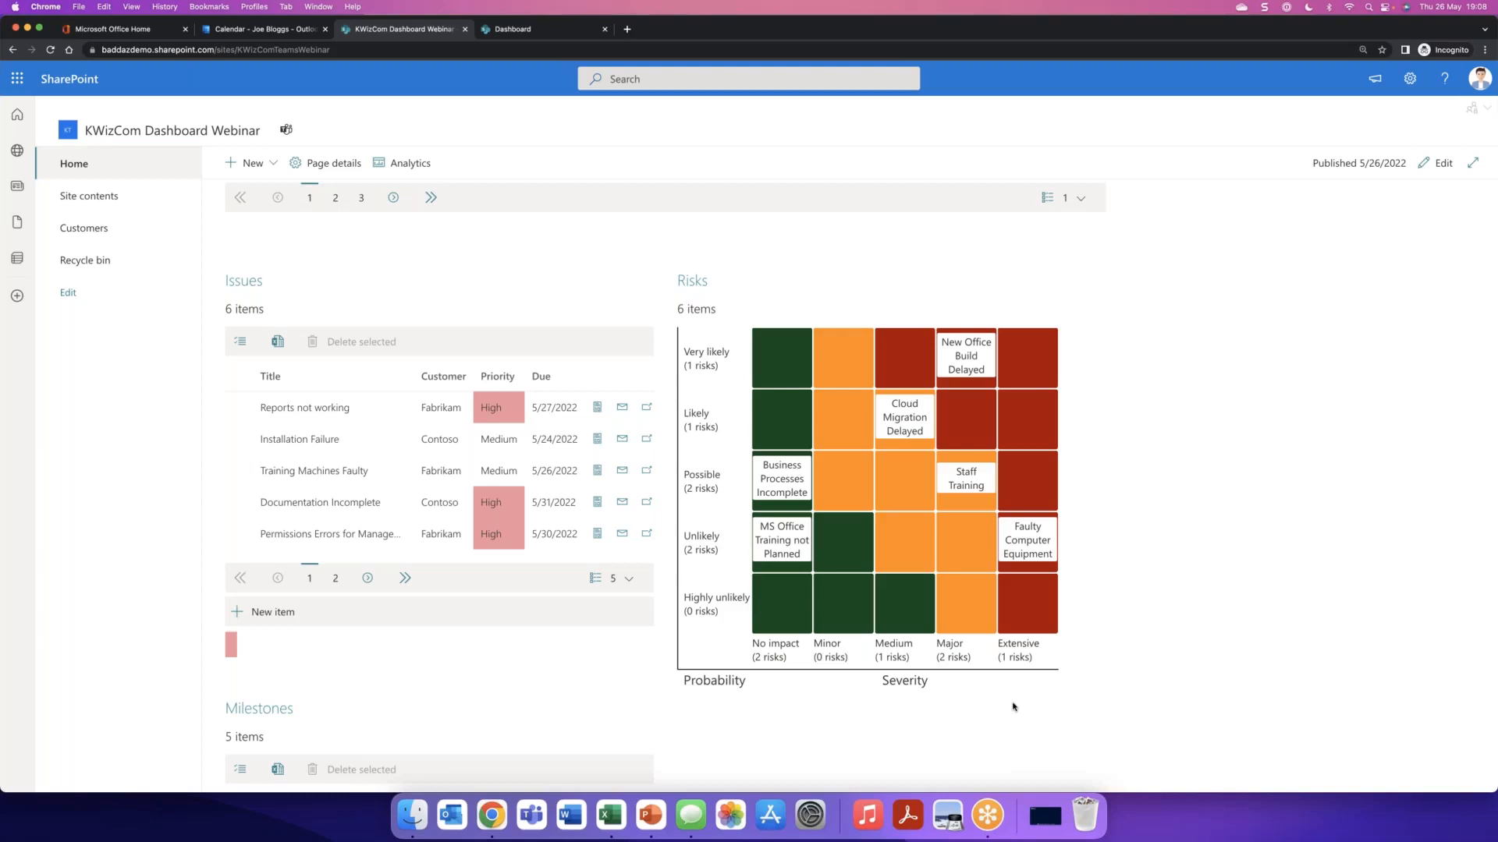
pyautogui.scroll(-10, 1012, 707)
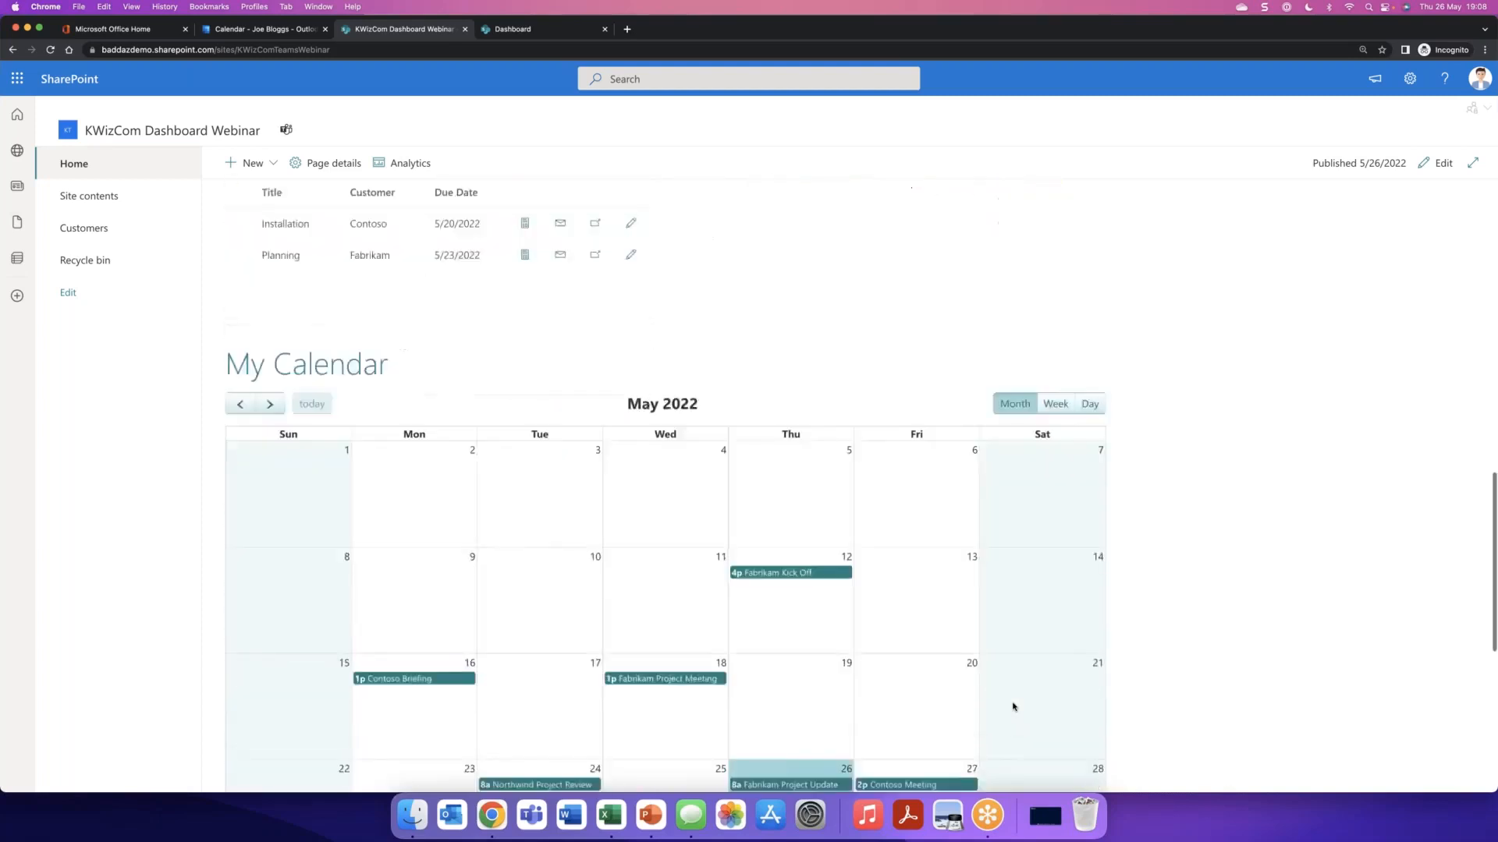
pyautogui.scroll(-2, 1012, 706)
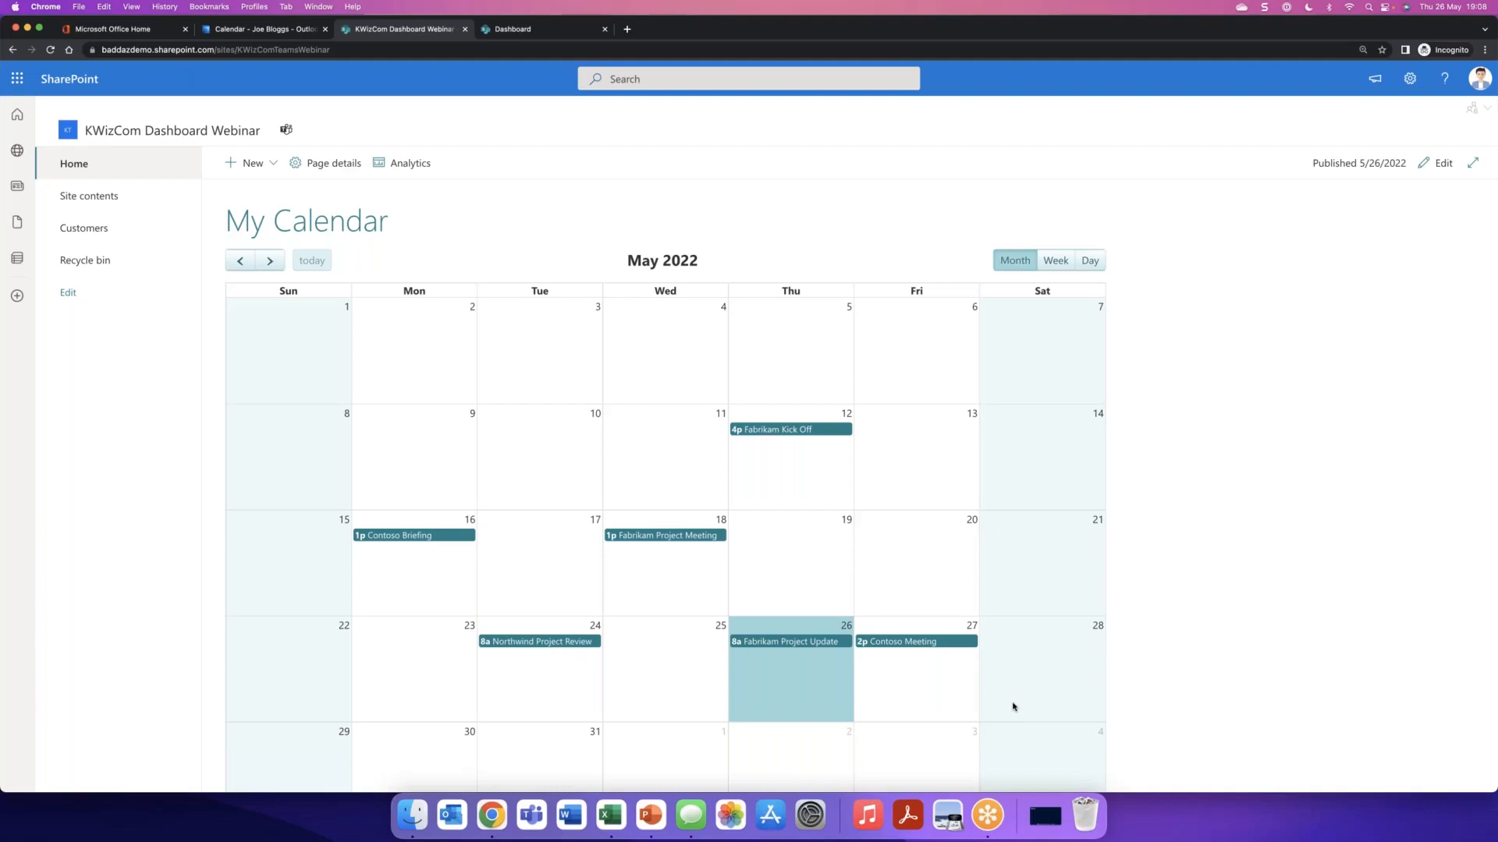
pyautogui.scroll(10, 1014, 707)
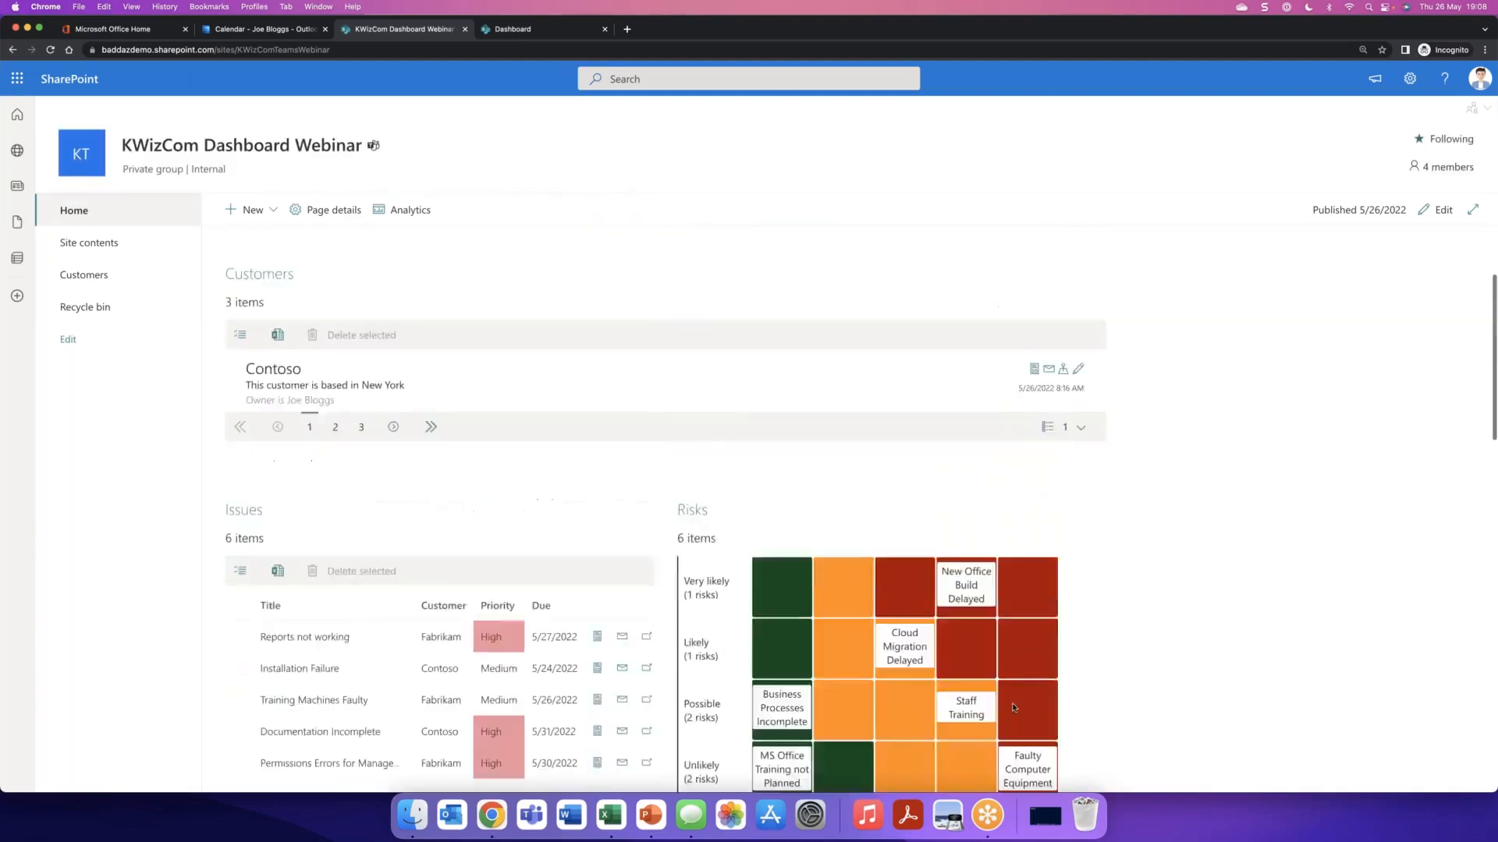
pyautogui.click(415, 317)
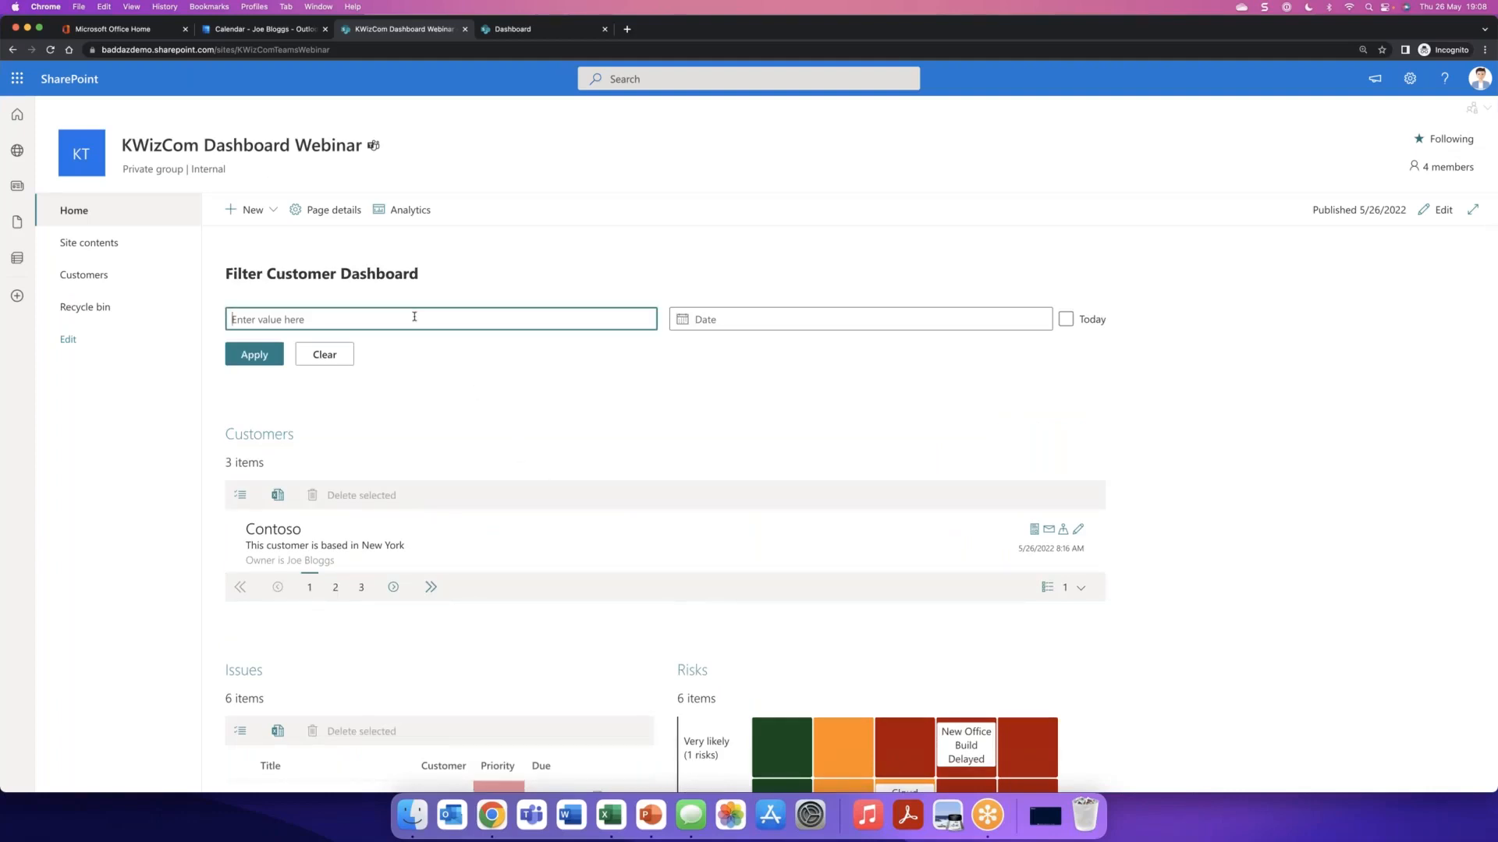
pyautogui.write('Fabrikam')
pyautogui.click(267, 358)
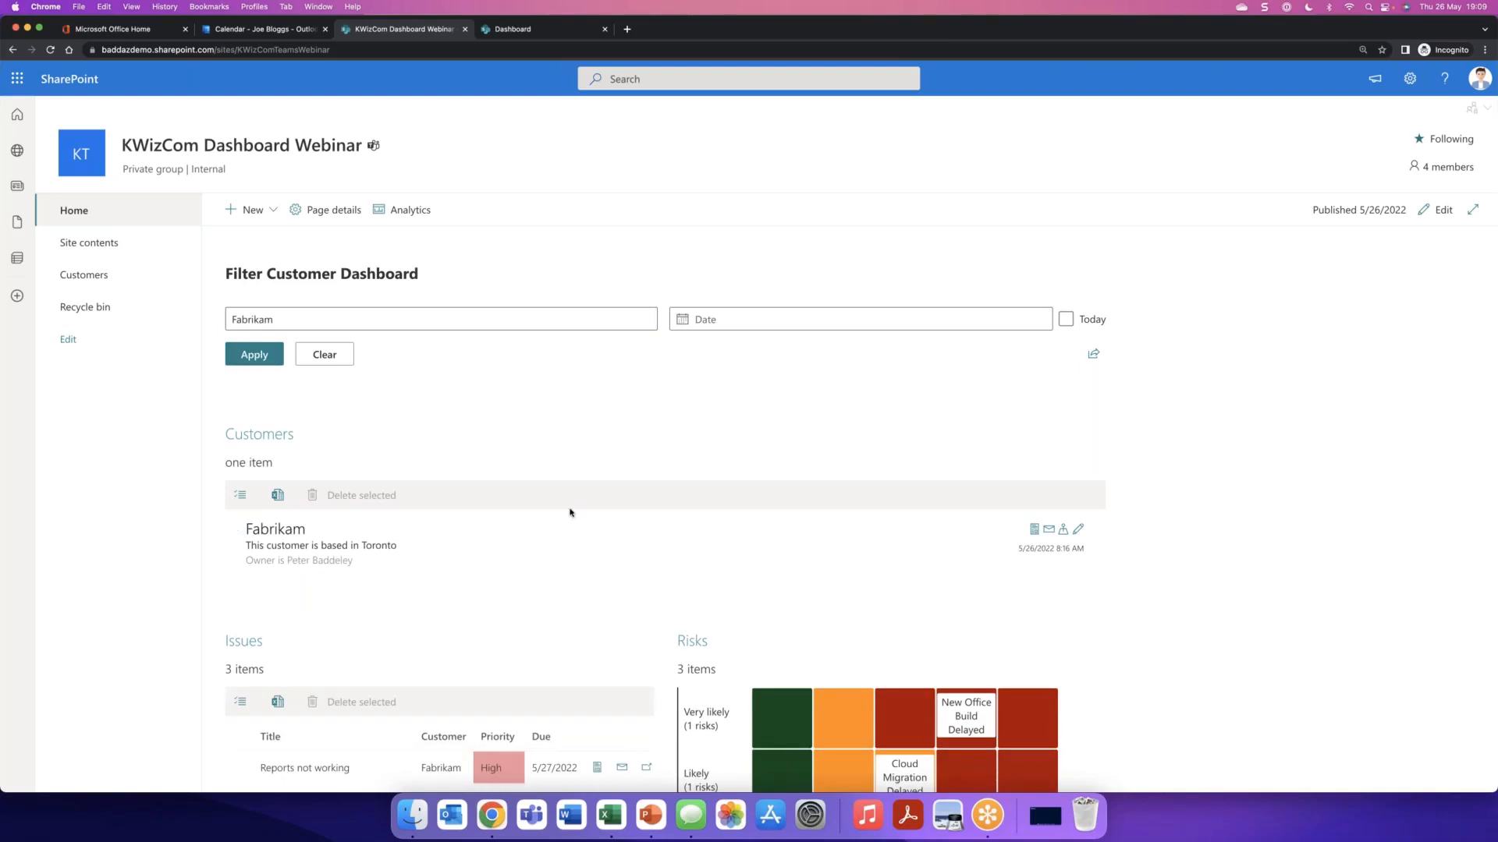
# - Review the Fabrikam results down to the calendar, and restrict the dashboard filter to today's date
pyautogui.scroll(-5, 570, 512)
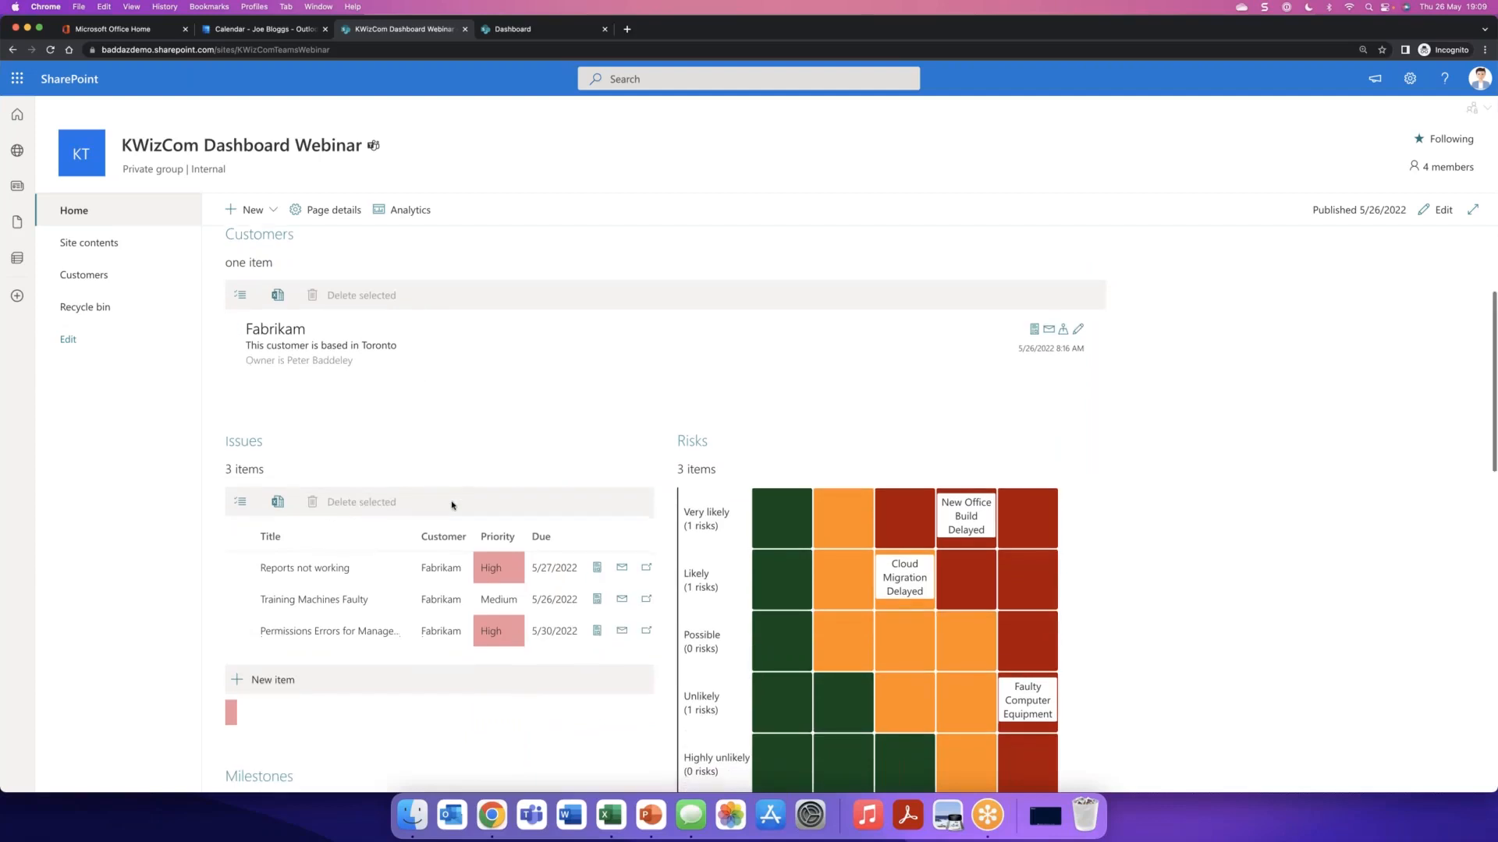
pyautogui.scroll(-5, 452, 499)
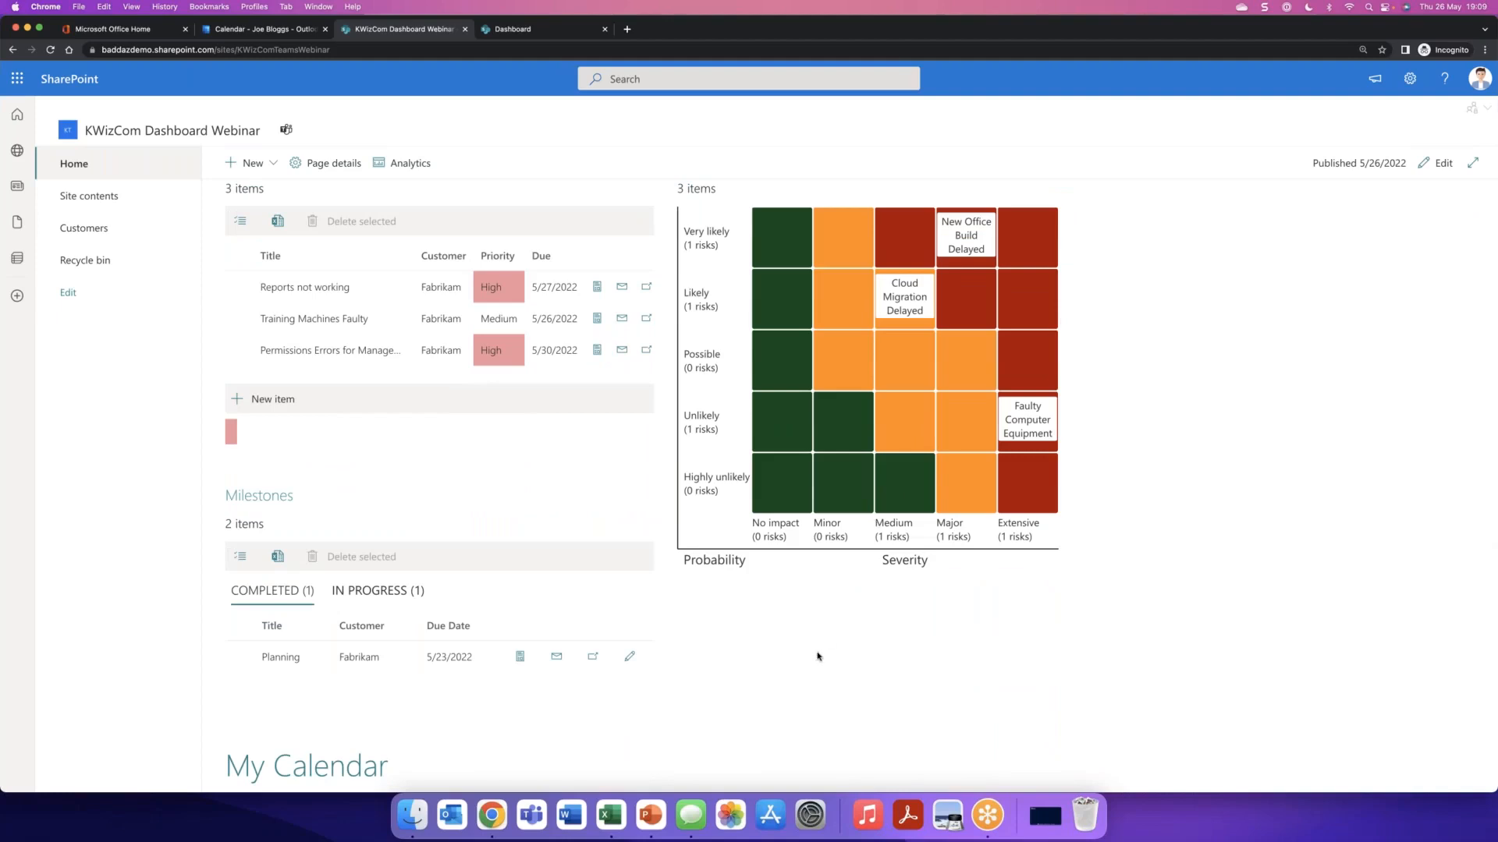
pyautogui.scroll(-8, 817, 657)
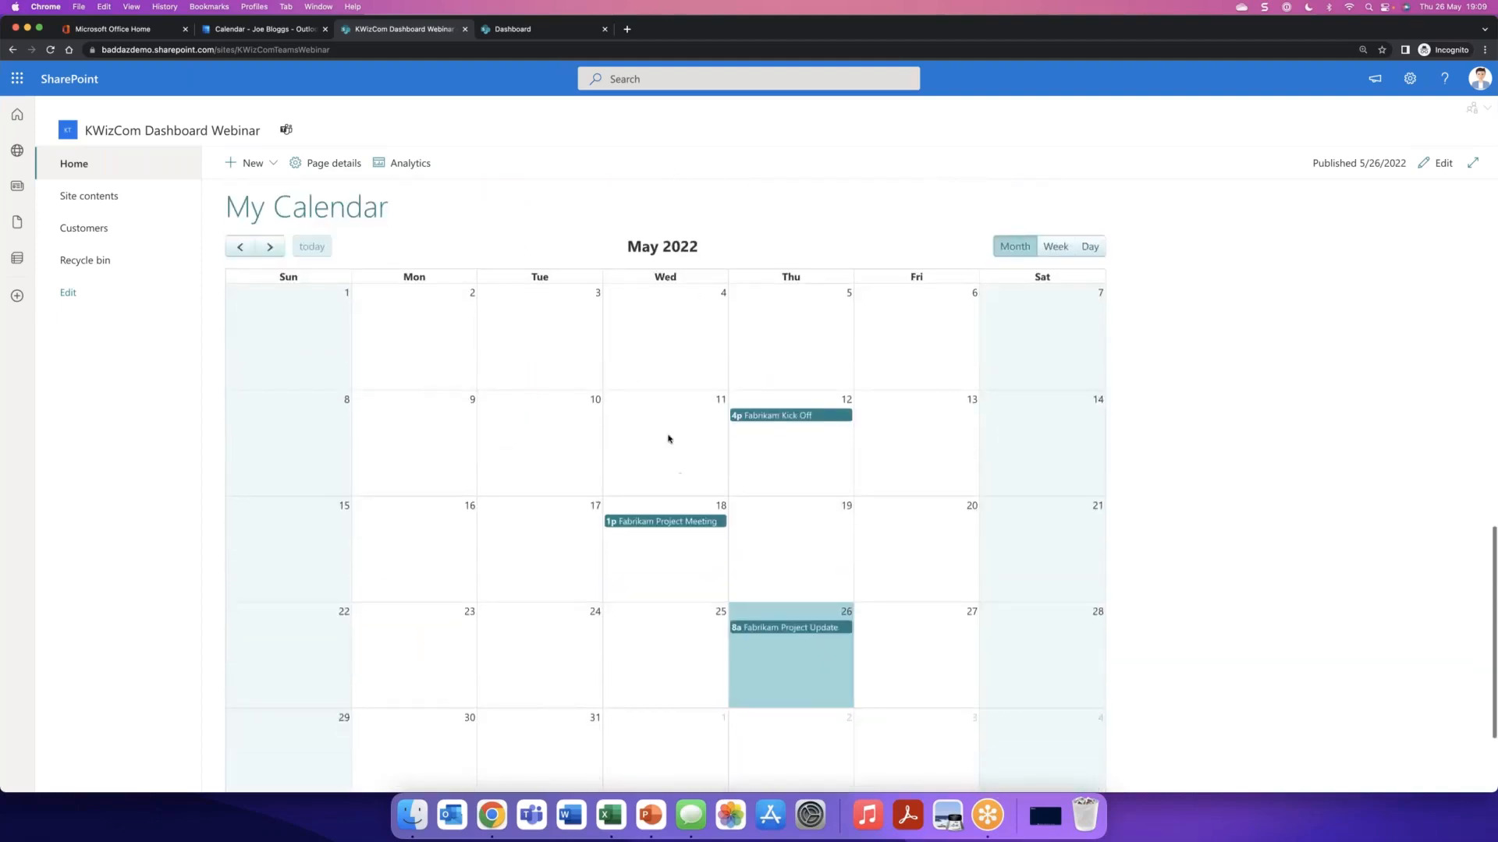
pyautogui.scroll(15, 668, 440)
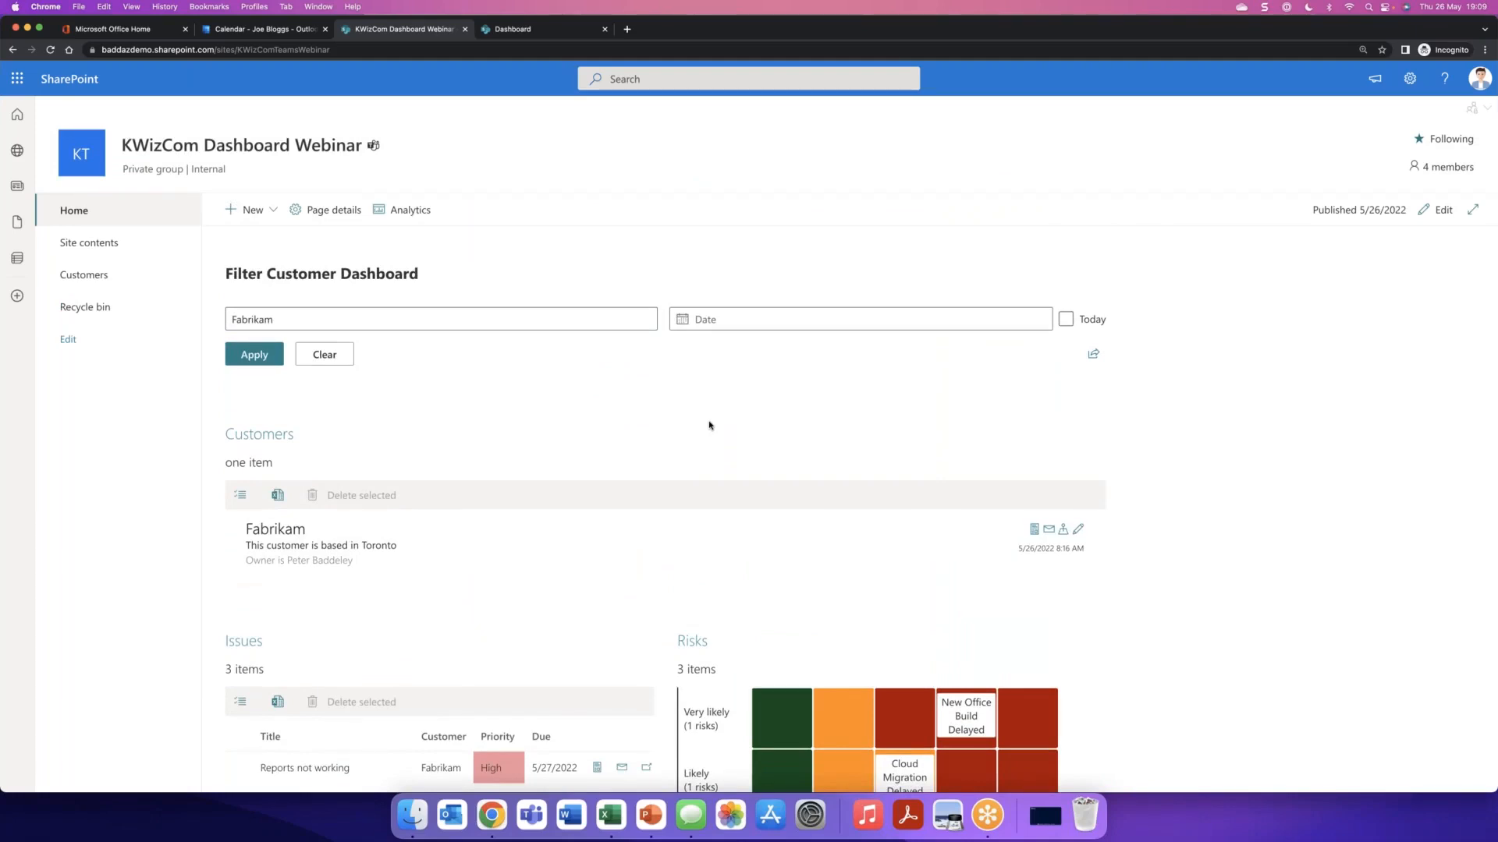
pyautogui.click(683, 321)
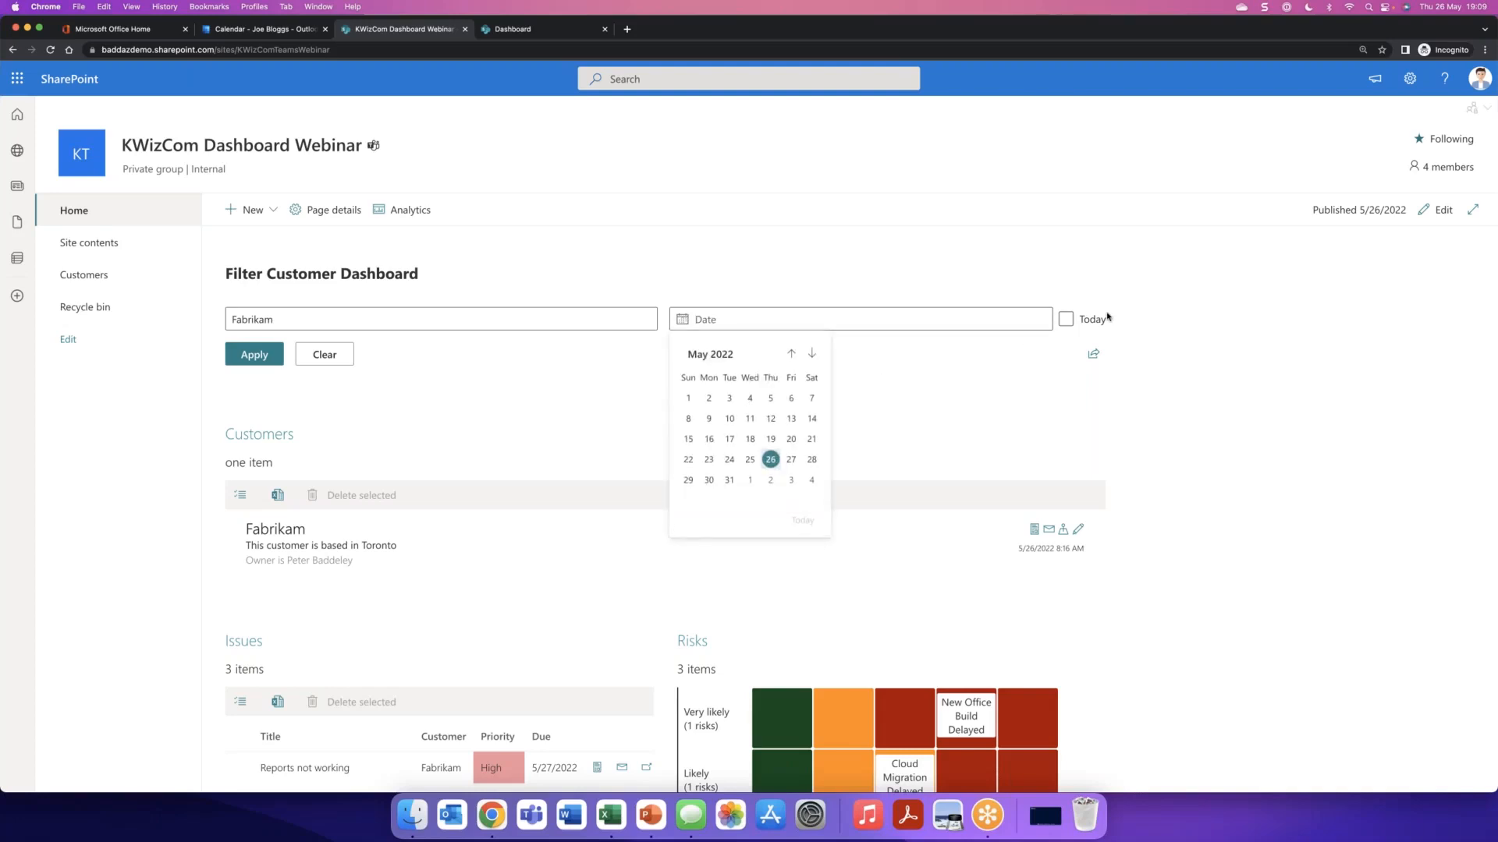
pyautogui.click(1066, 319)
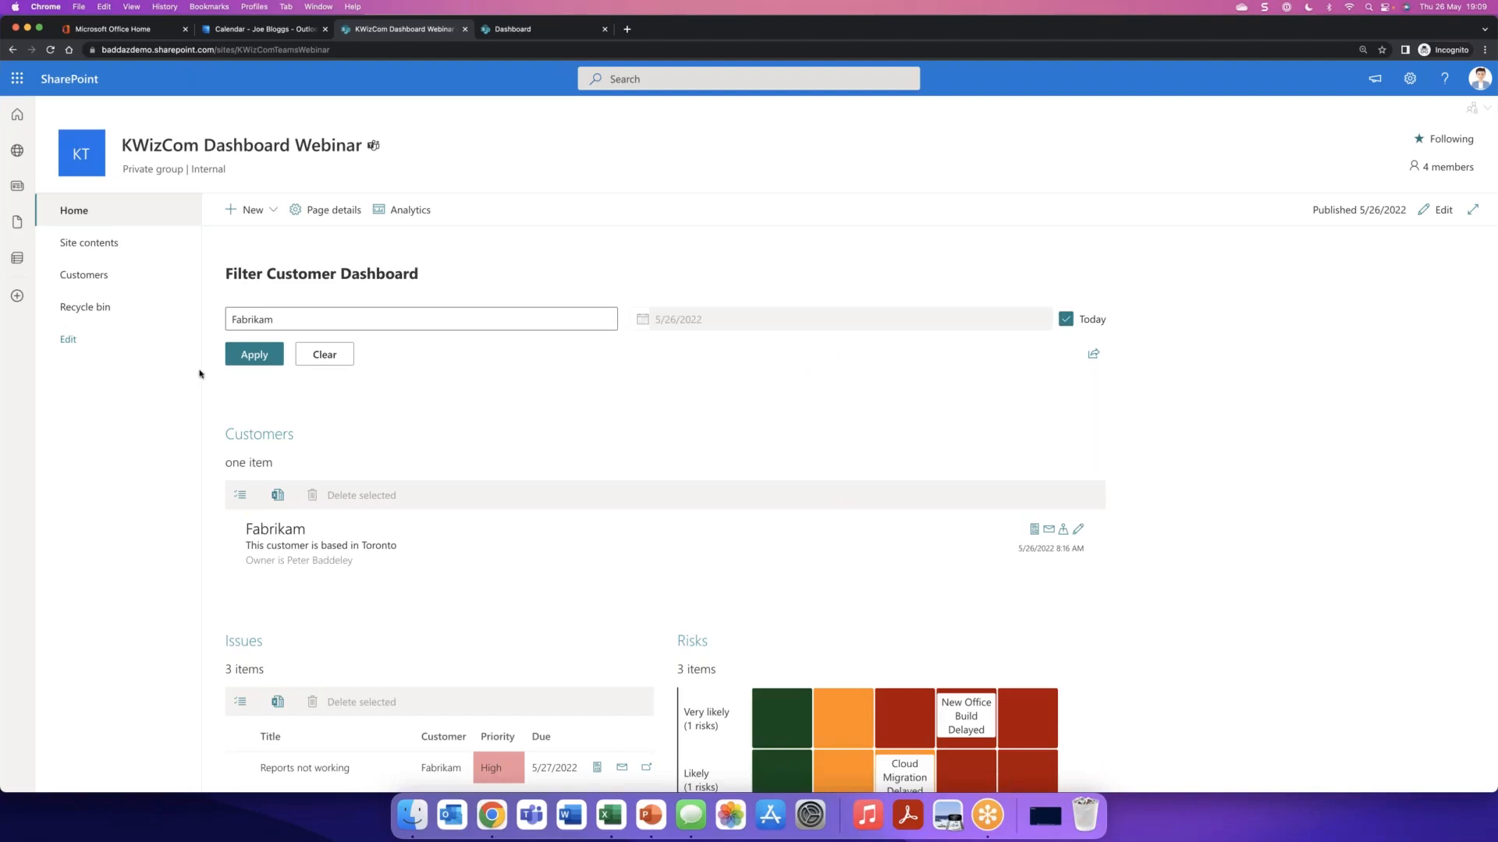
pyautogui.click(246, 359)
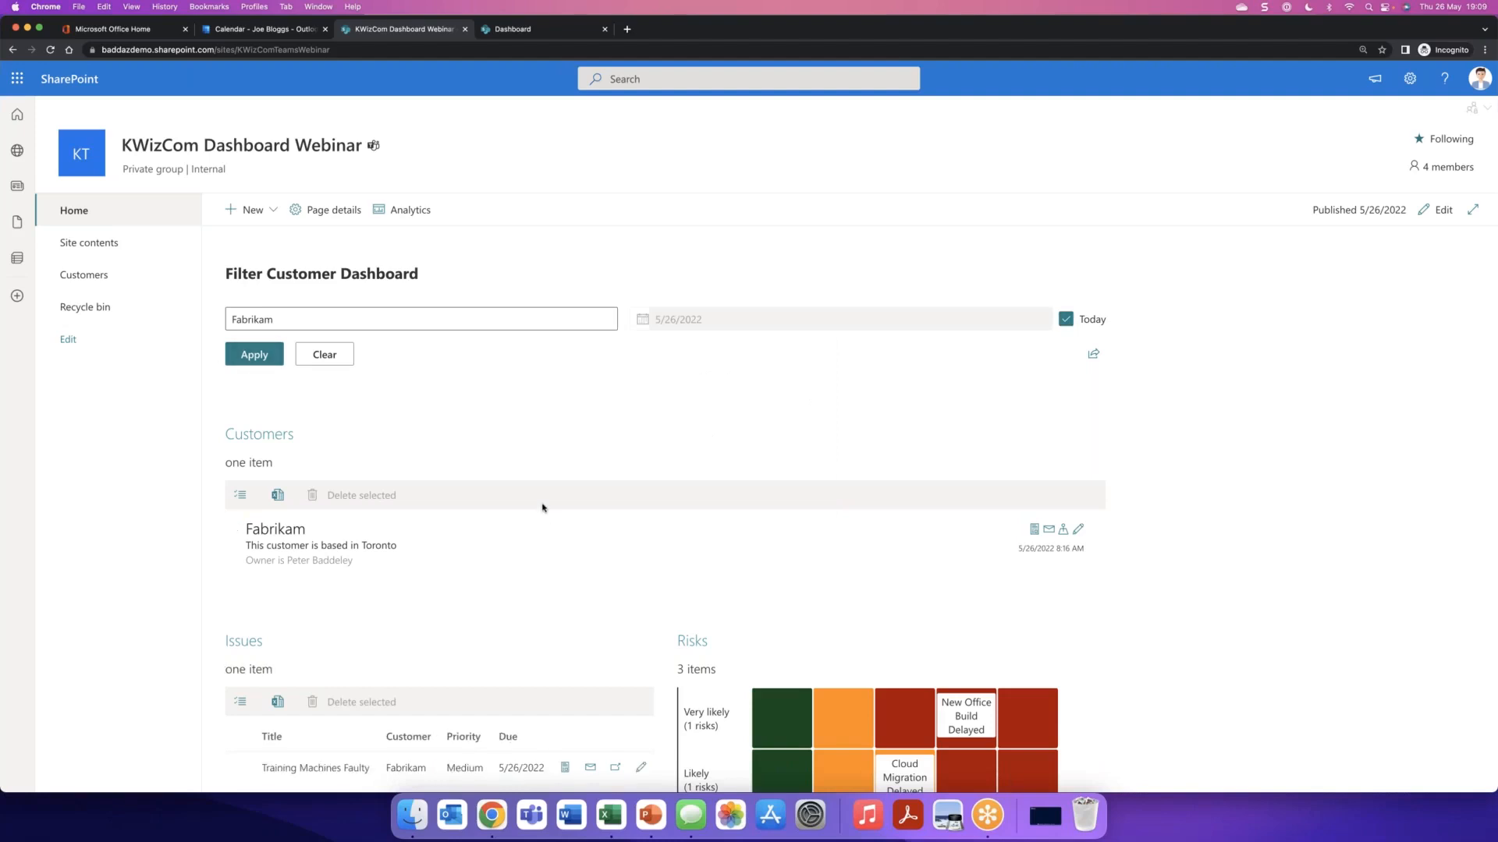
# - Review the date-filtered issues, milestones and calendar, and clear the dashboard filter
pyautogui.scroll(-4, 544, 520)
pyautogui.scroll(-3, 861, 513)
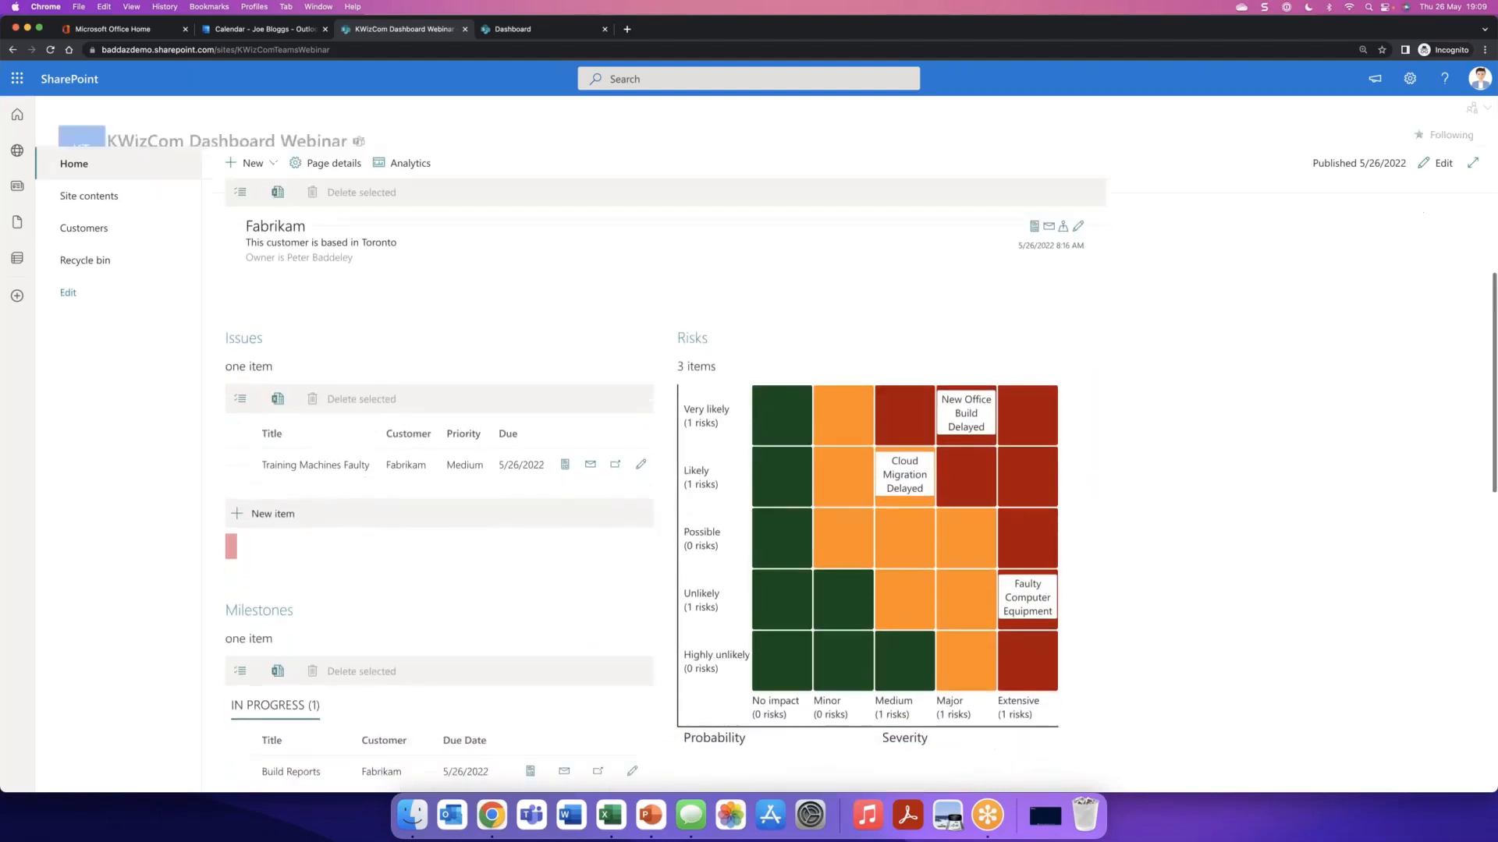
pyautogui.scroll(-1, 861, 512)
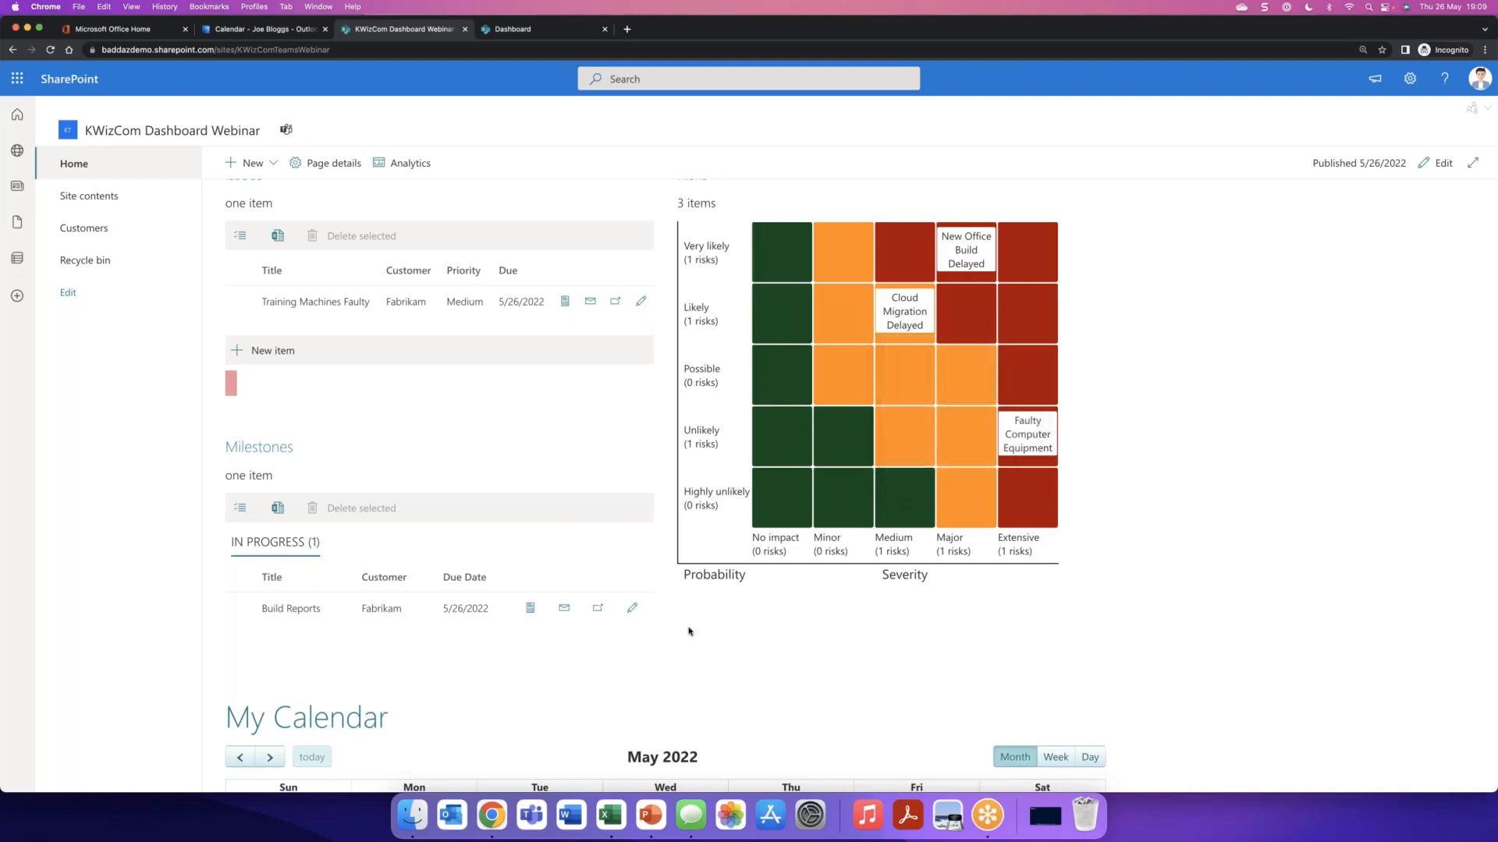
pyautogui.scroll(-15, 690, 631)
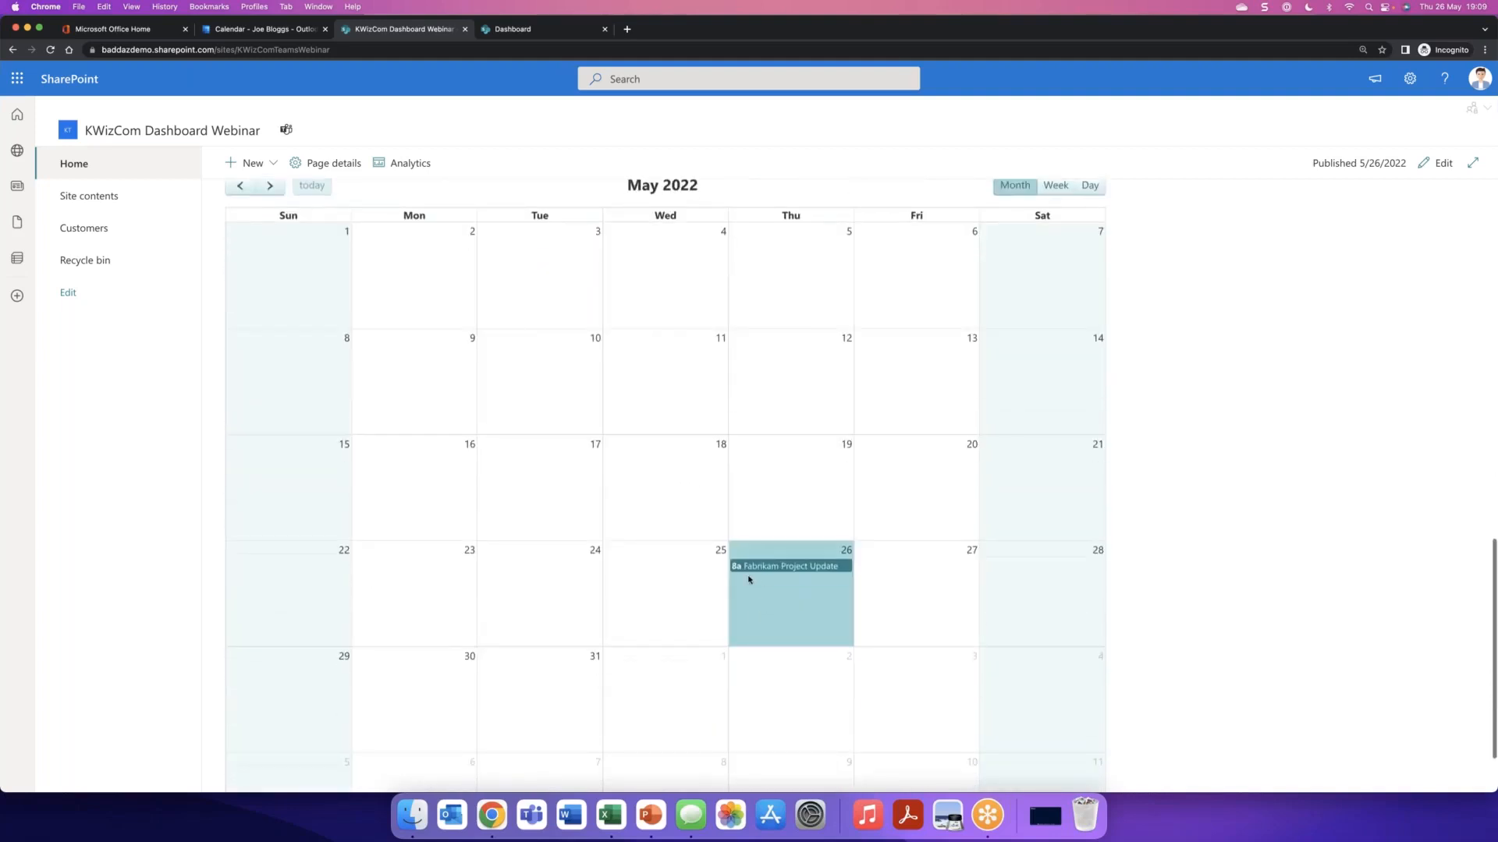
pyautogui.scroll(15, 698, 629)
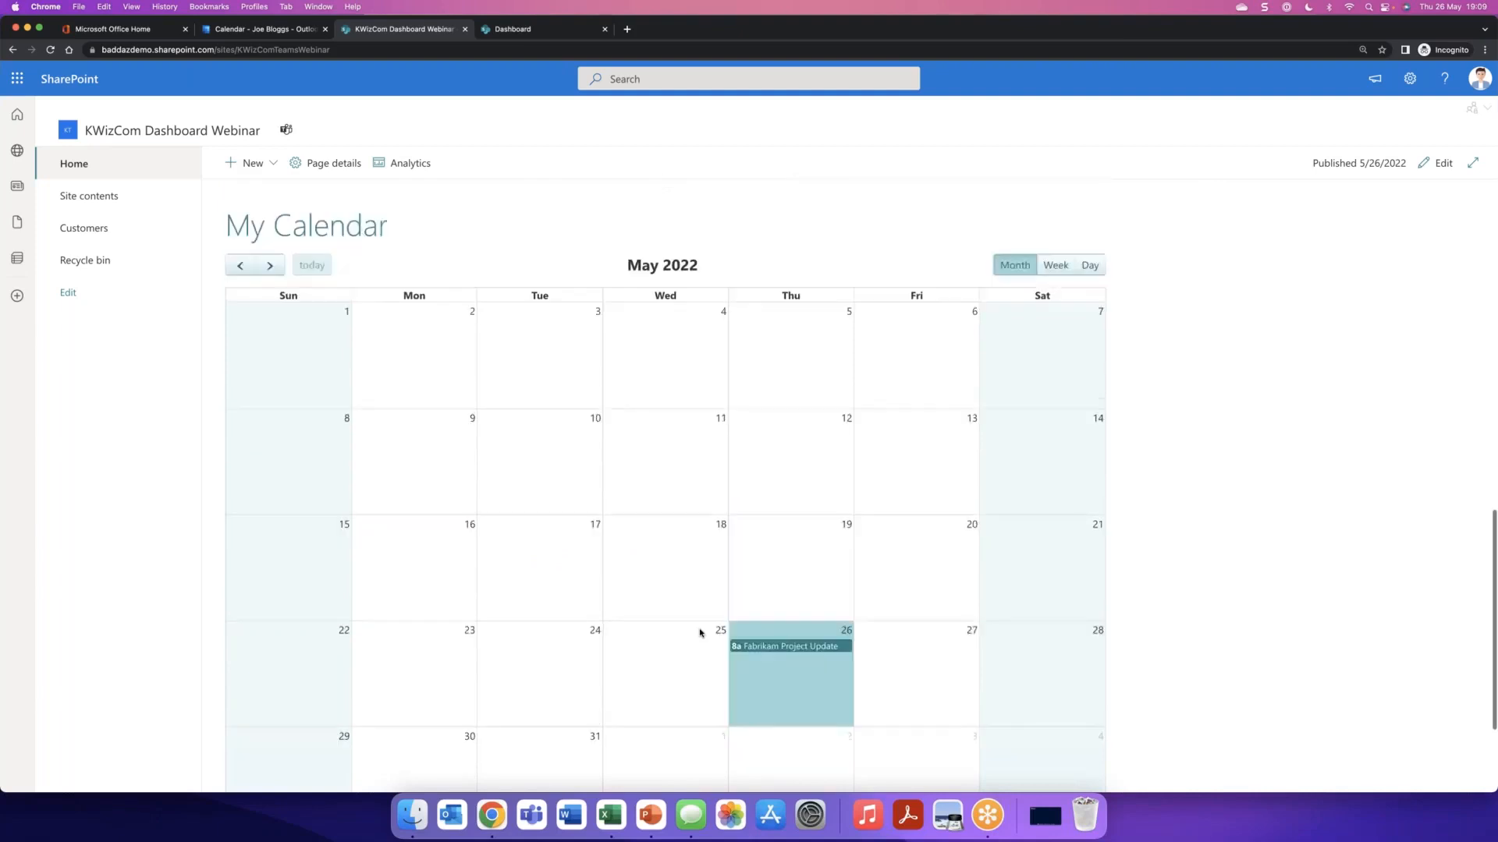
pyautogui.click(341, 366)
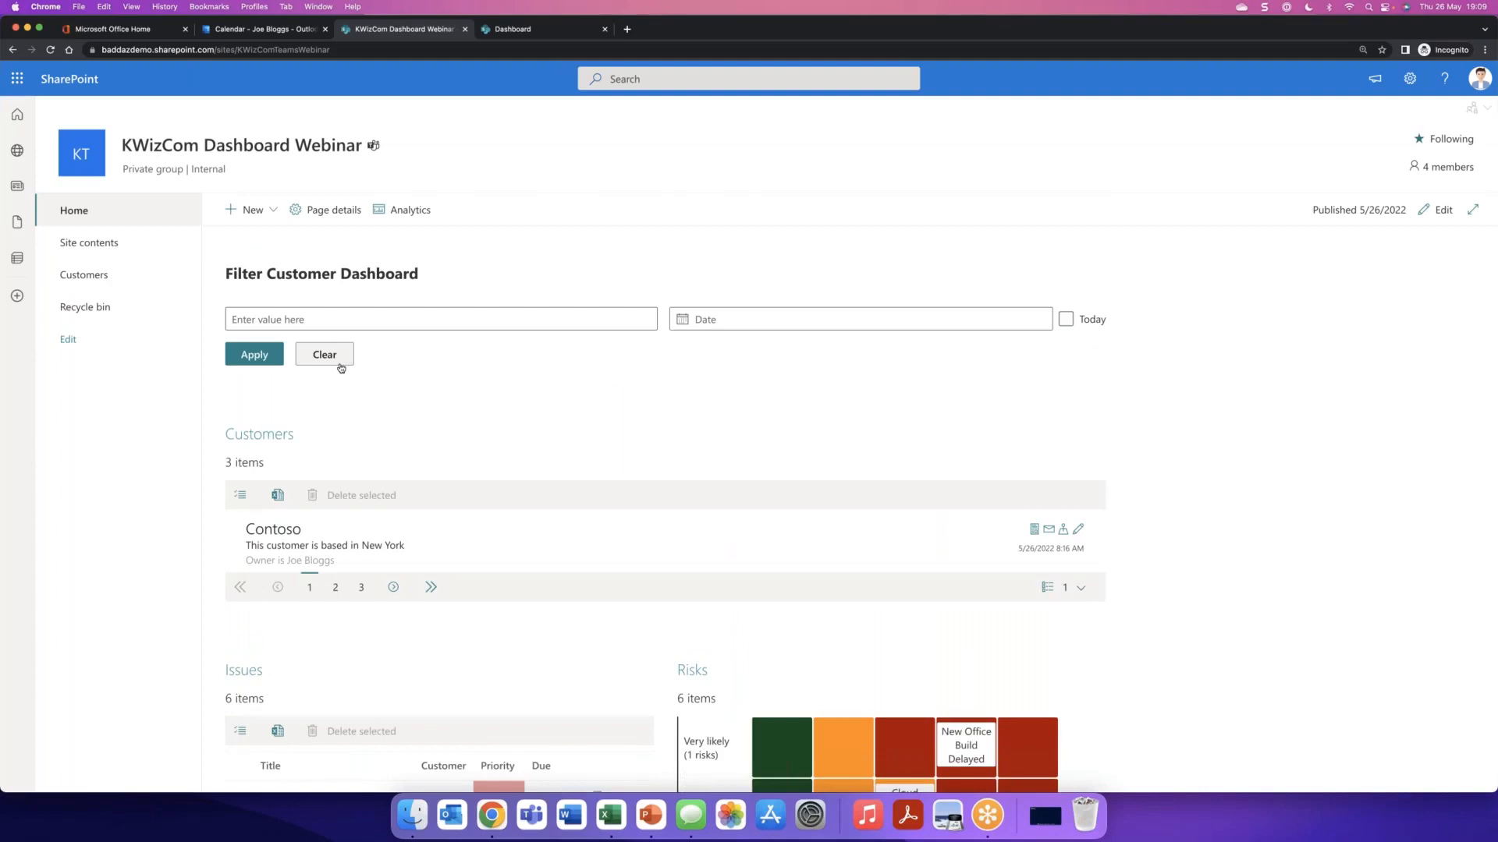
# - Filter the customer dashboard by Contoso, review its sections, and clear the filter
pyautogui.click(325, 316)
pyautogui.write('Contoso')
pyautogui.click(253, 354)
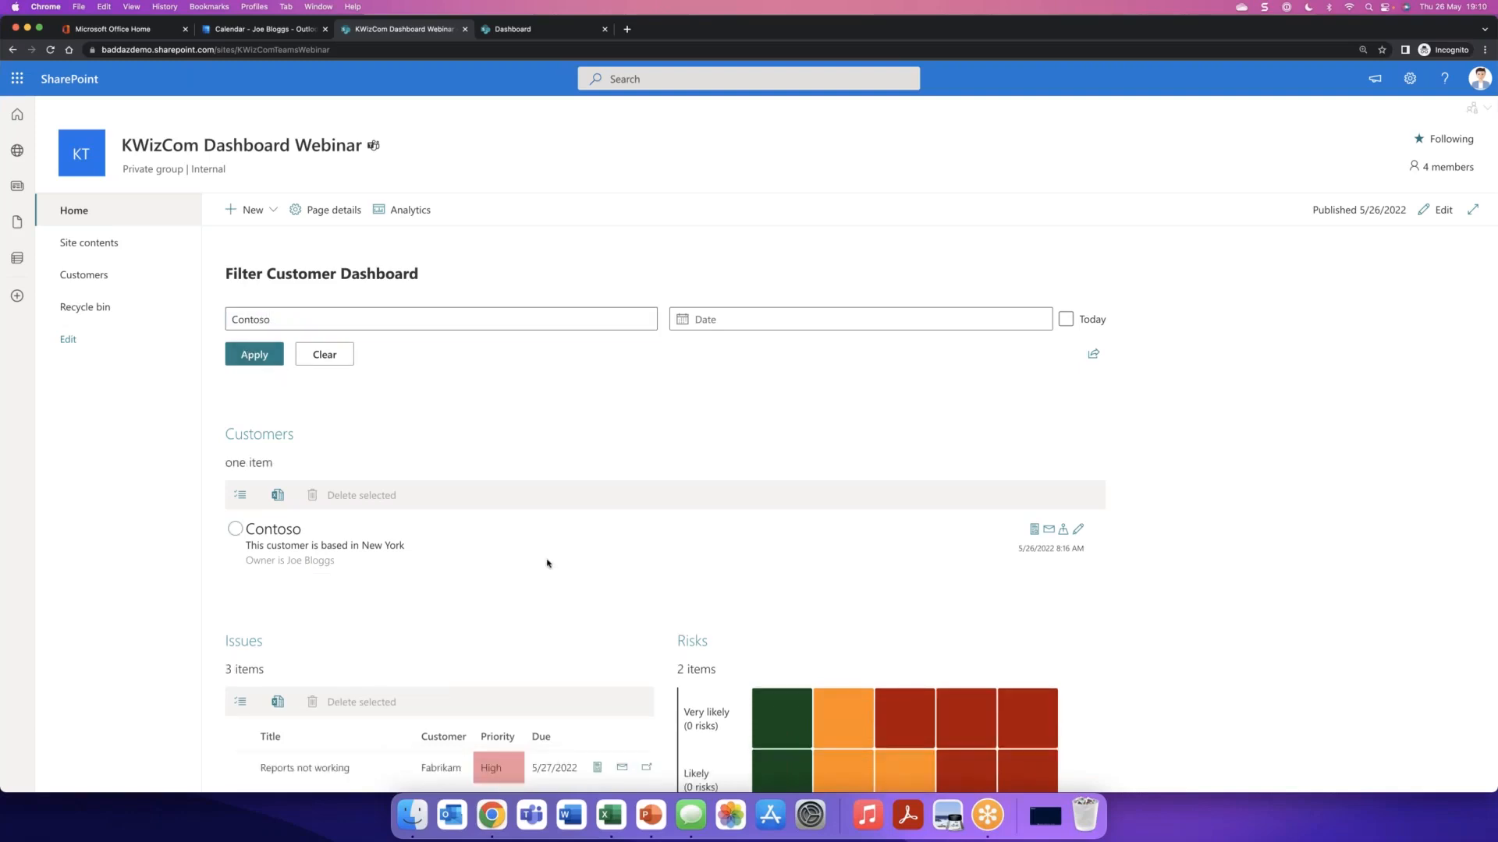
pyautogui.scroll(-6, 546, 563)
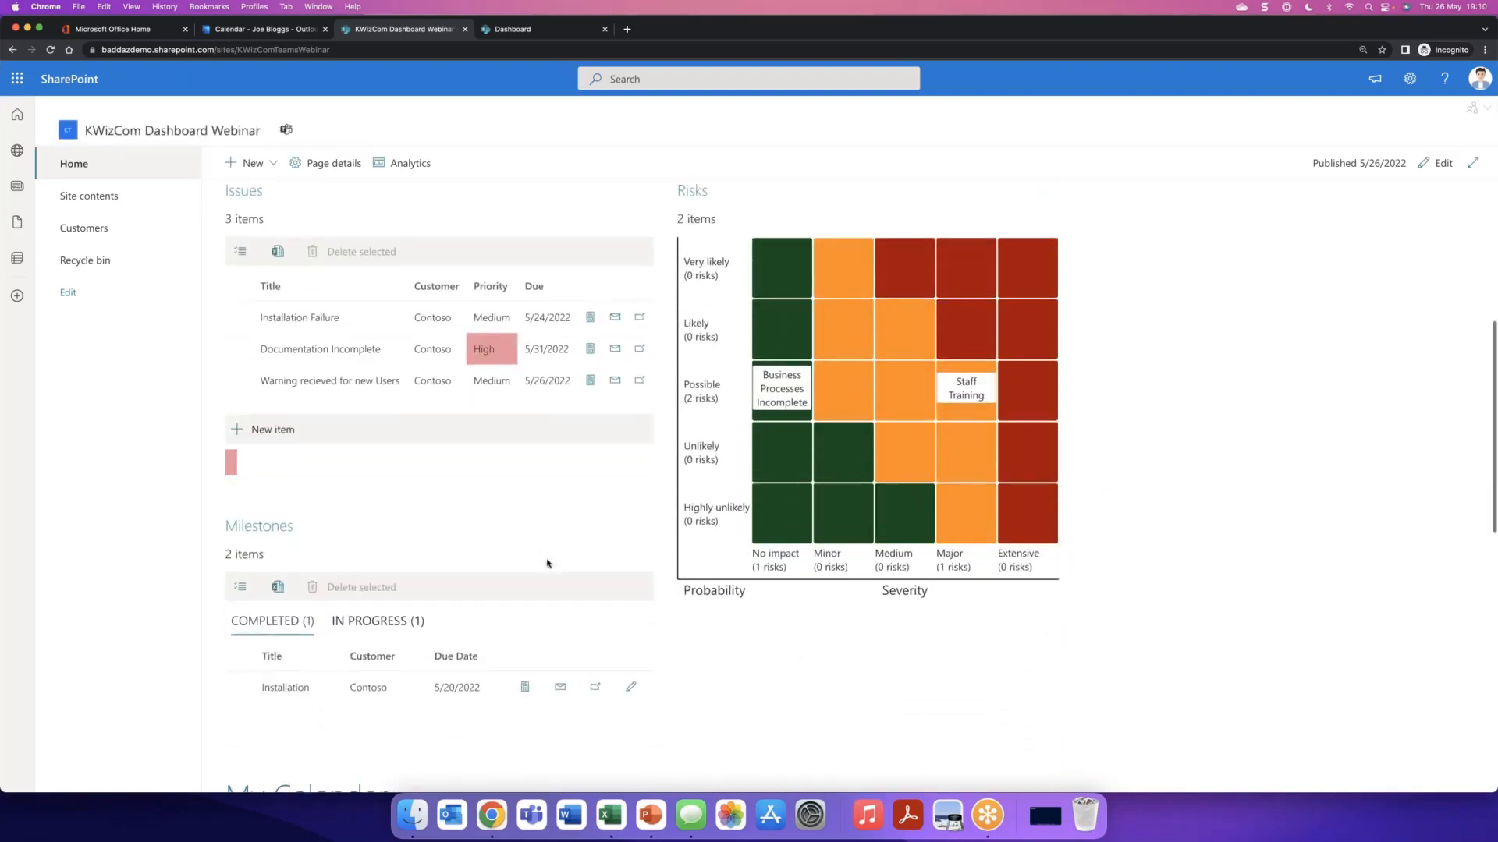
pyautogui.scroll(-7, 547, 563)
pyautogui.scroll(-2, 546, 563)
pyautogui.scroll(15, 546, 564)
pyautogui.click(332, 358)
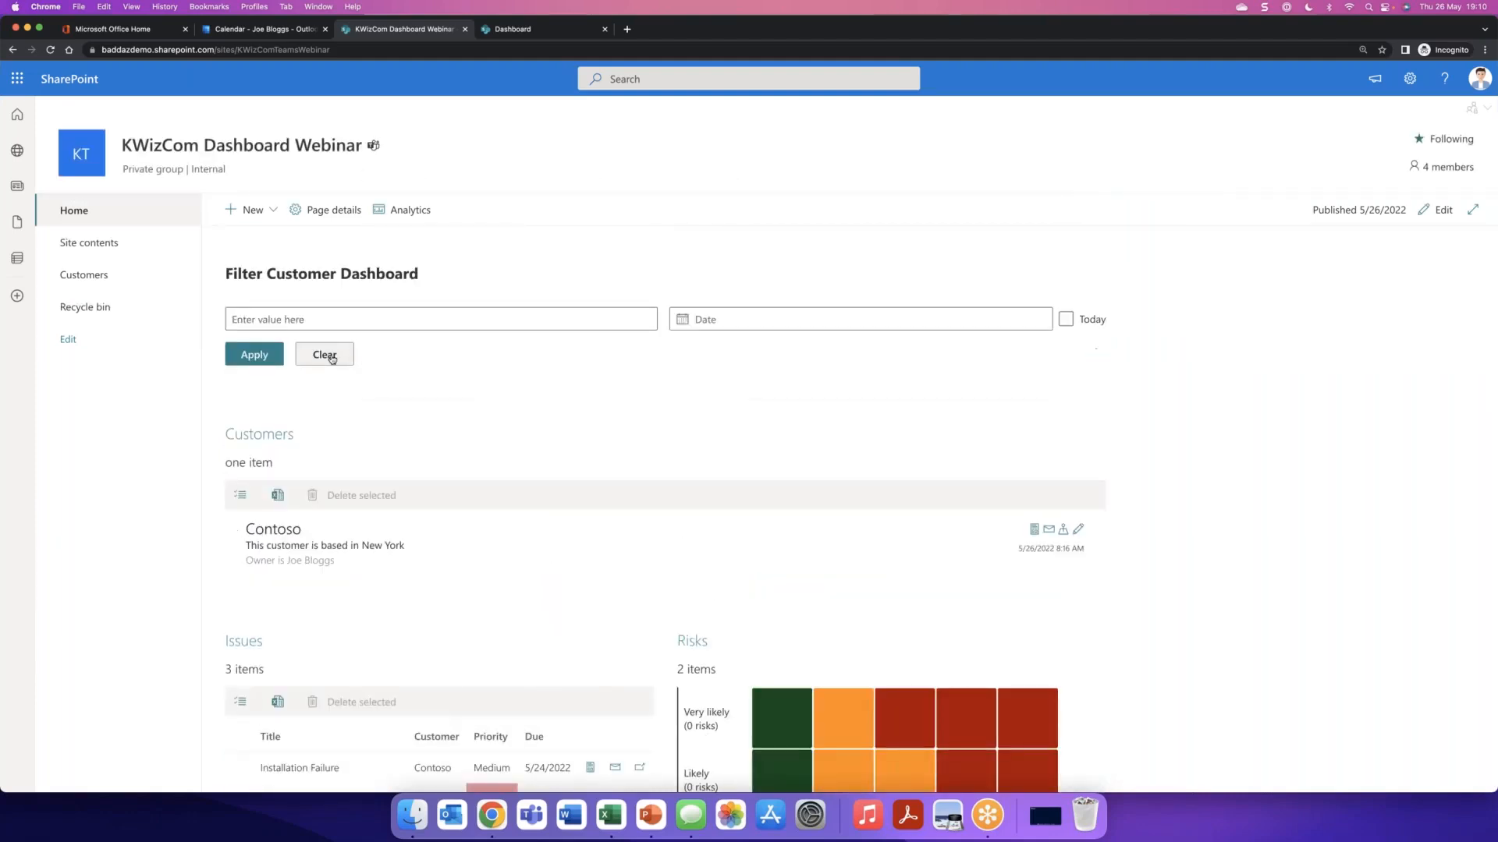
# - Glance at the Dashboard page, and from the site's home page open the Customers list in a new browser tab
pyautogui.click(558, 29)
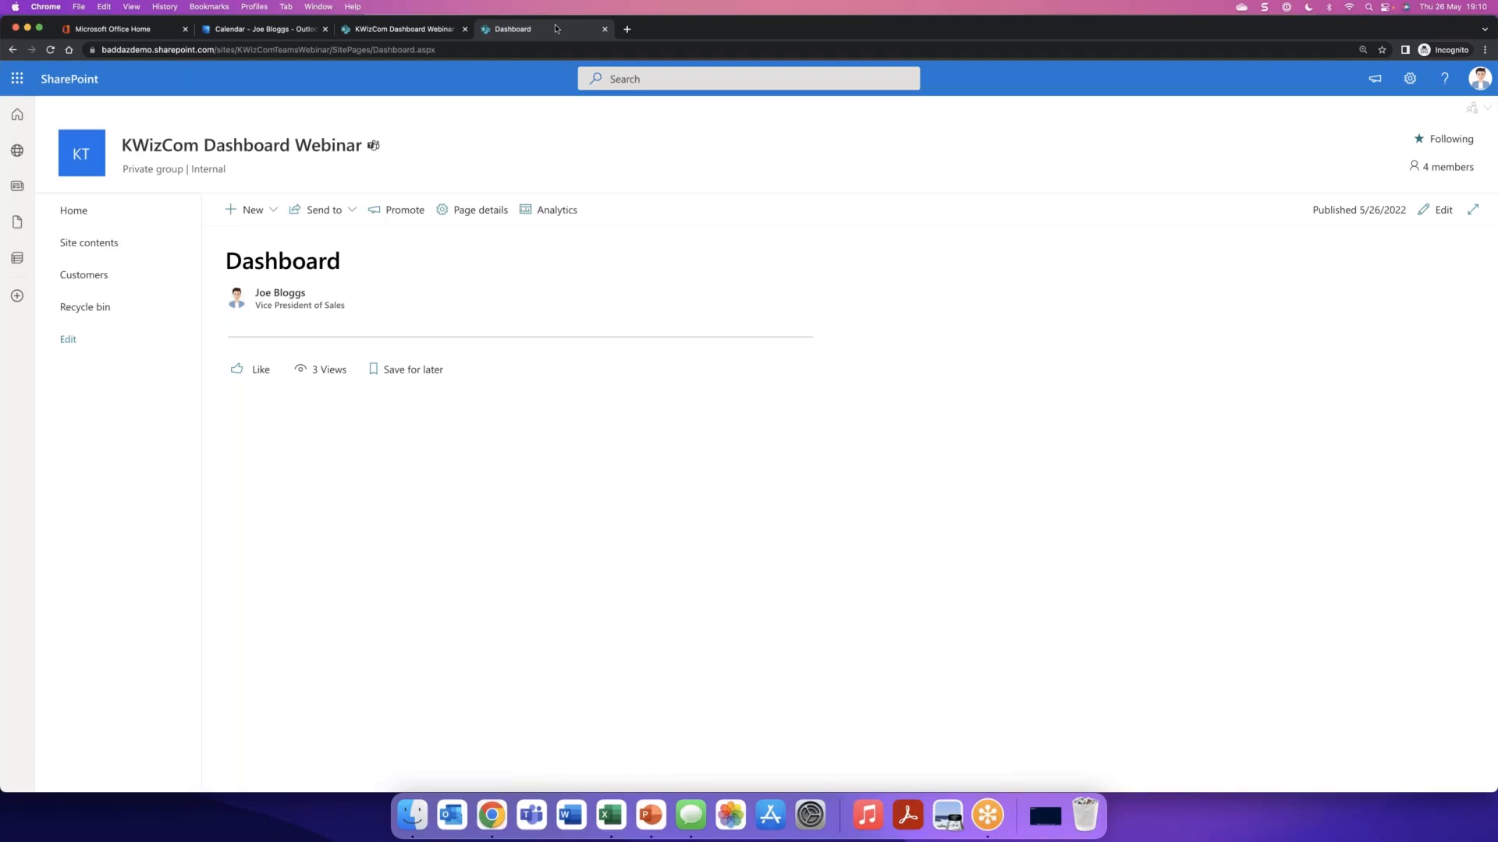
pyautogui.click(449, 30)
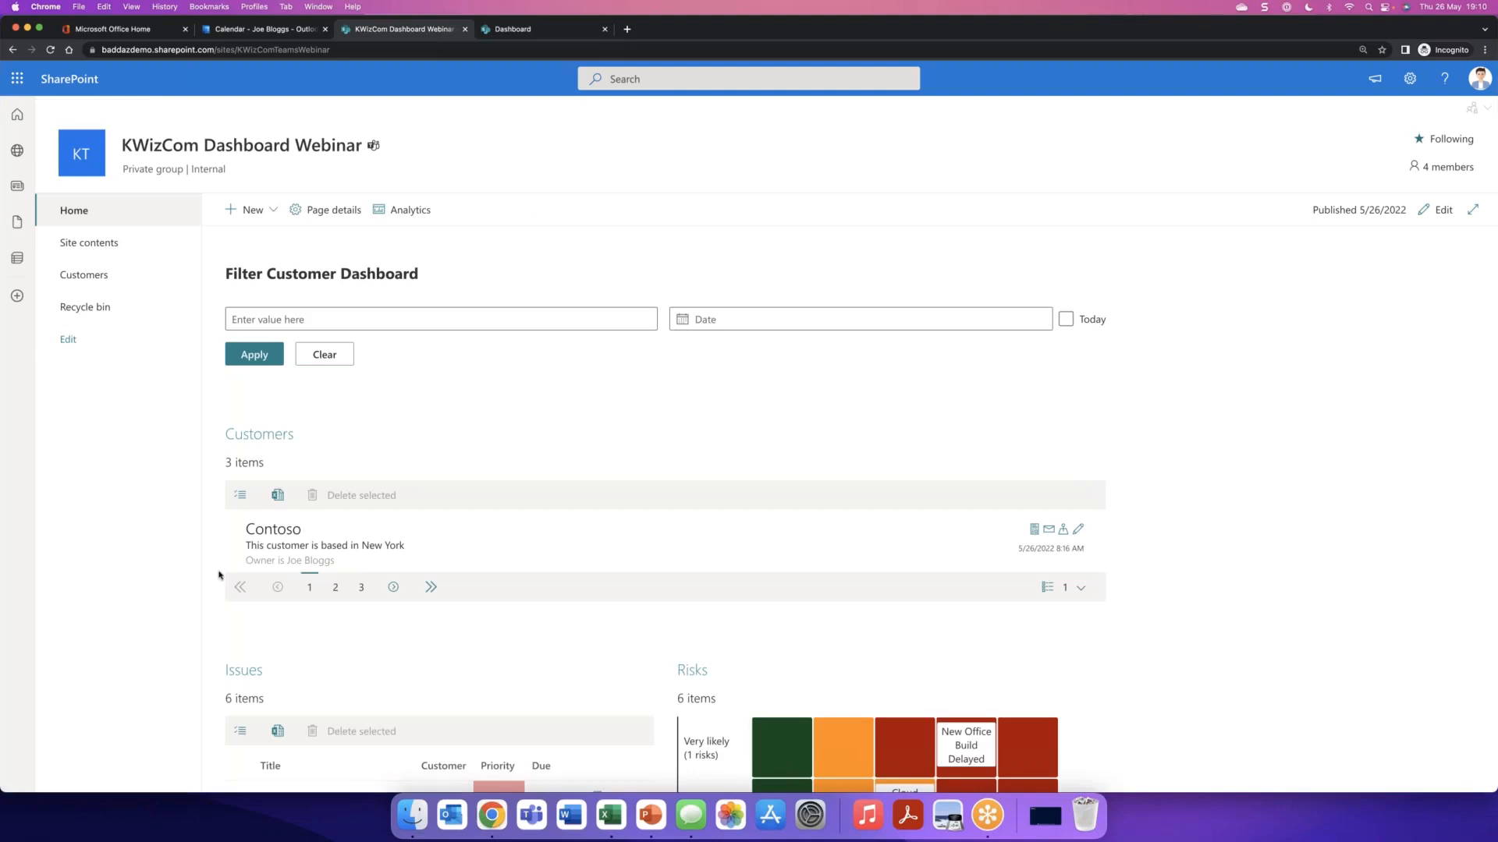
pyautogui.rightClick(101, 275)
pyautogui.click(149, 282)
pyautogui.click(572, 29)
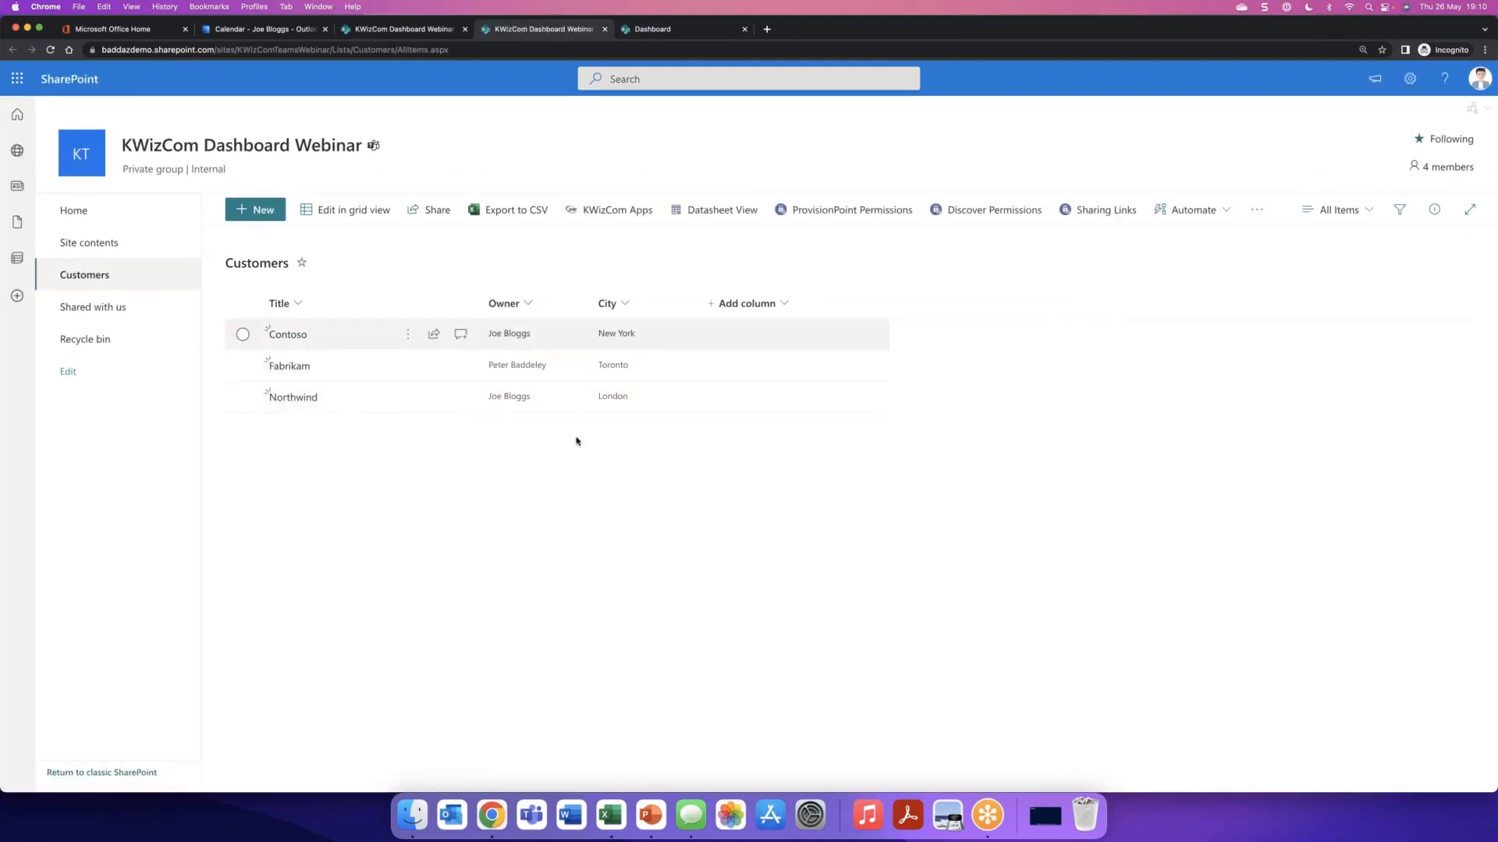
# - Place the Dashboard tab before the Customers list tab, and add a Data View Plus web part to the page's second section
pyautogui.moveTo(689, 31); pyautogui.dragTo(557, 31)
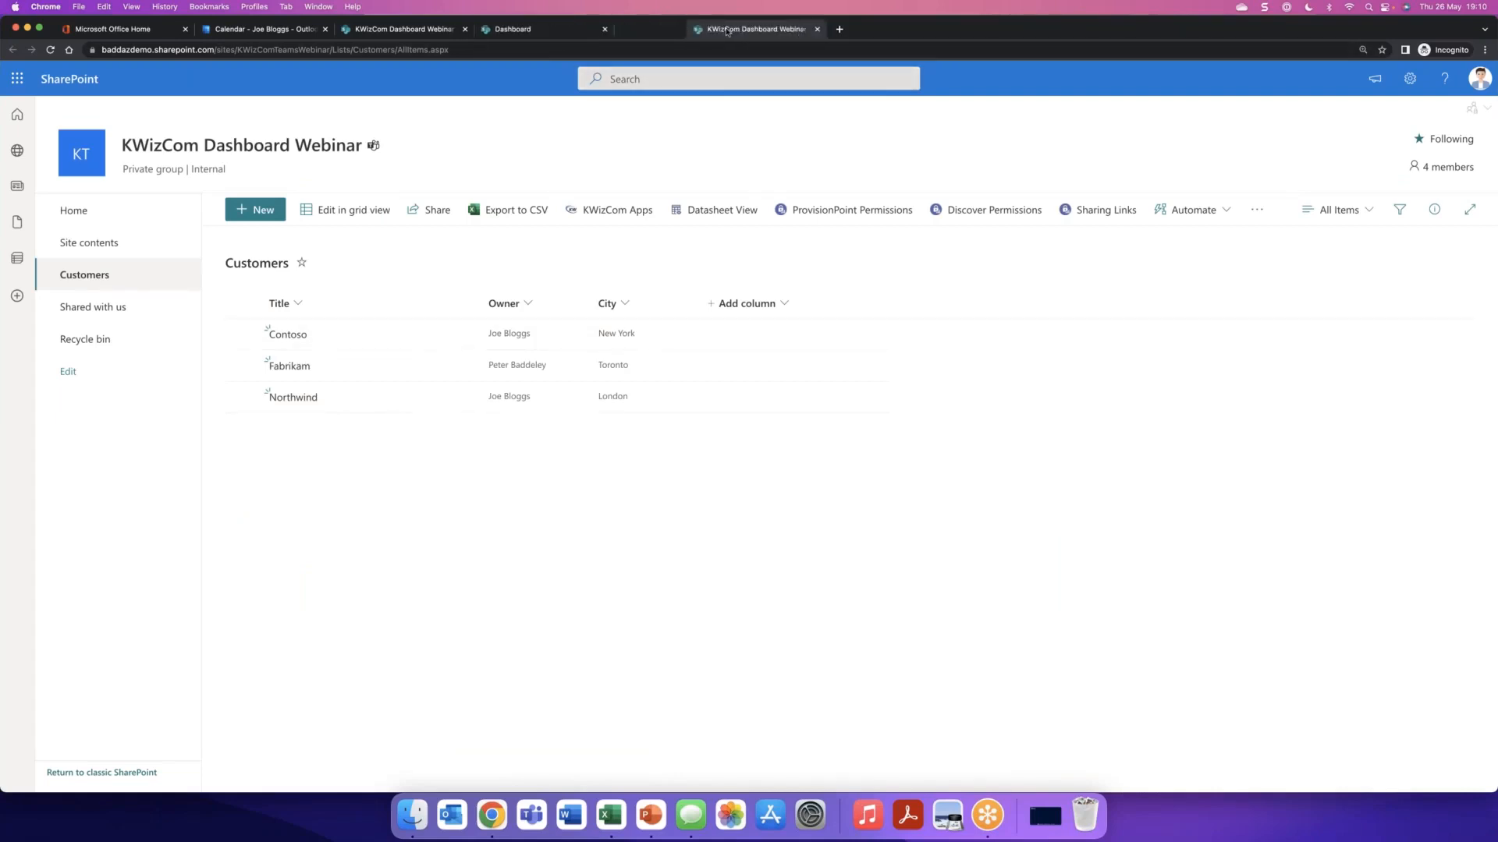
pyautogui.click(557, 31)
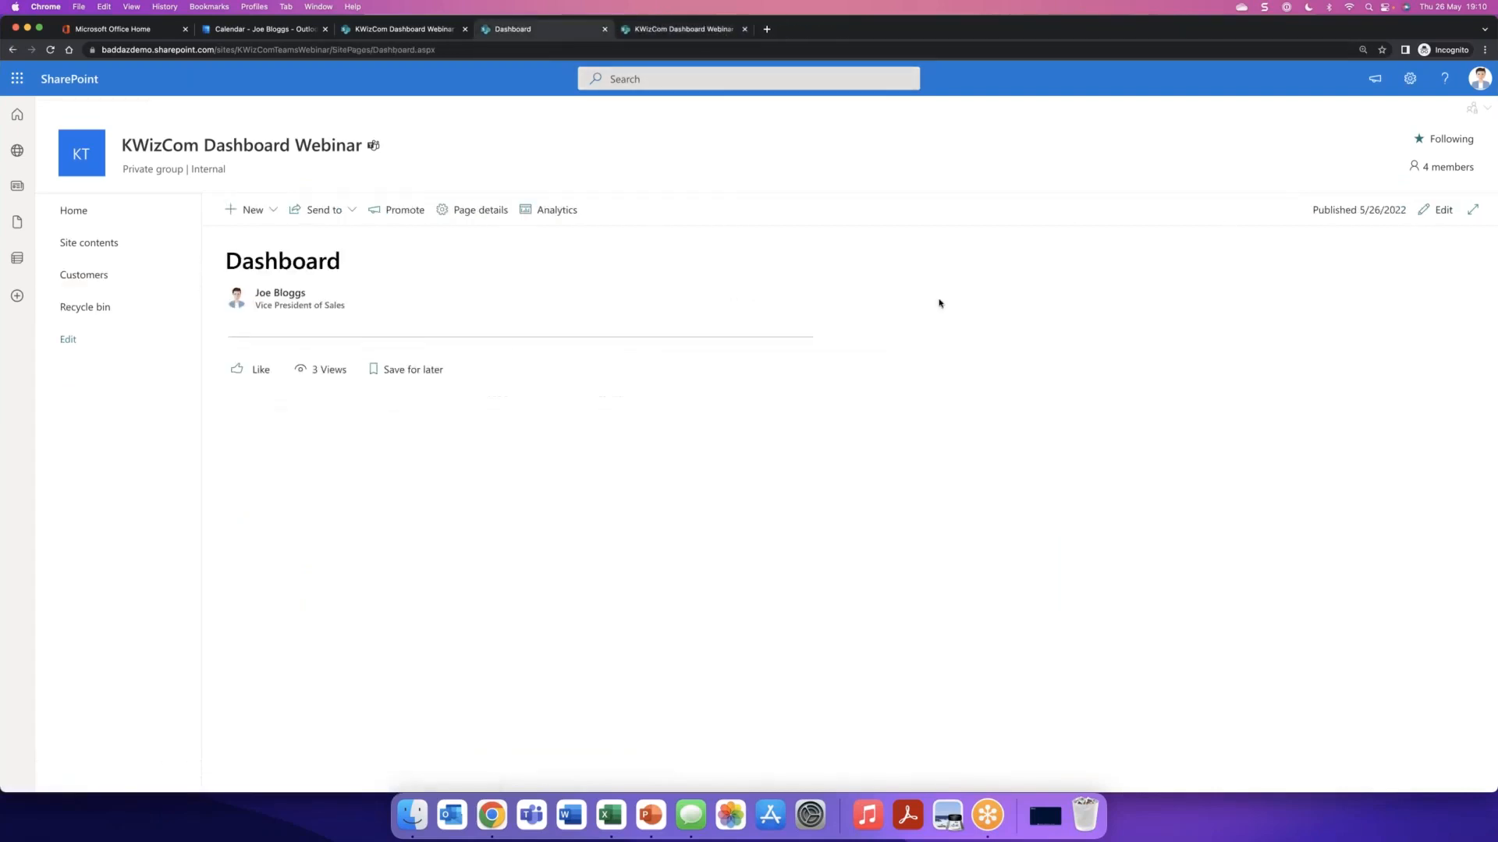
pyautogui.click(1435, 209)
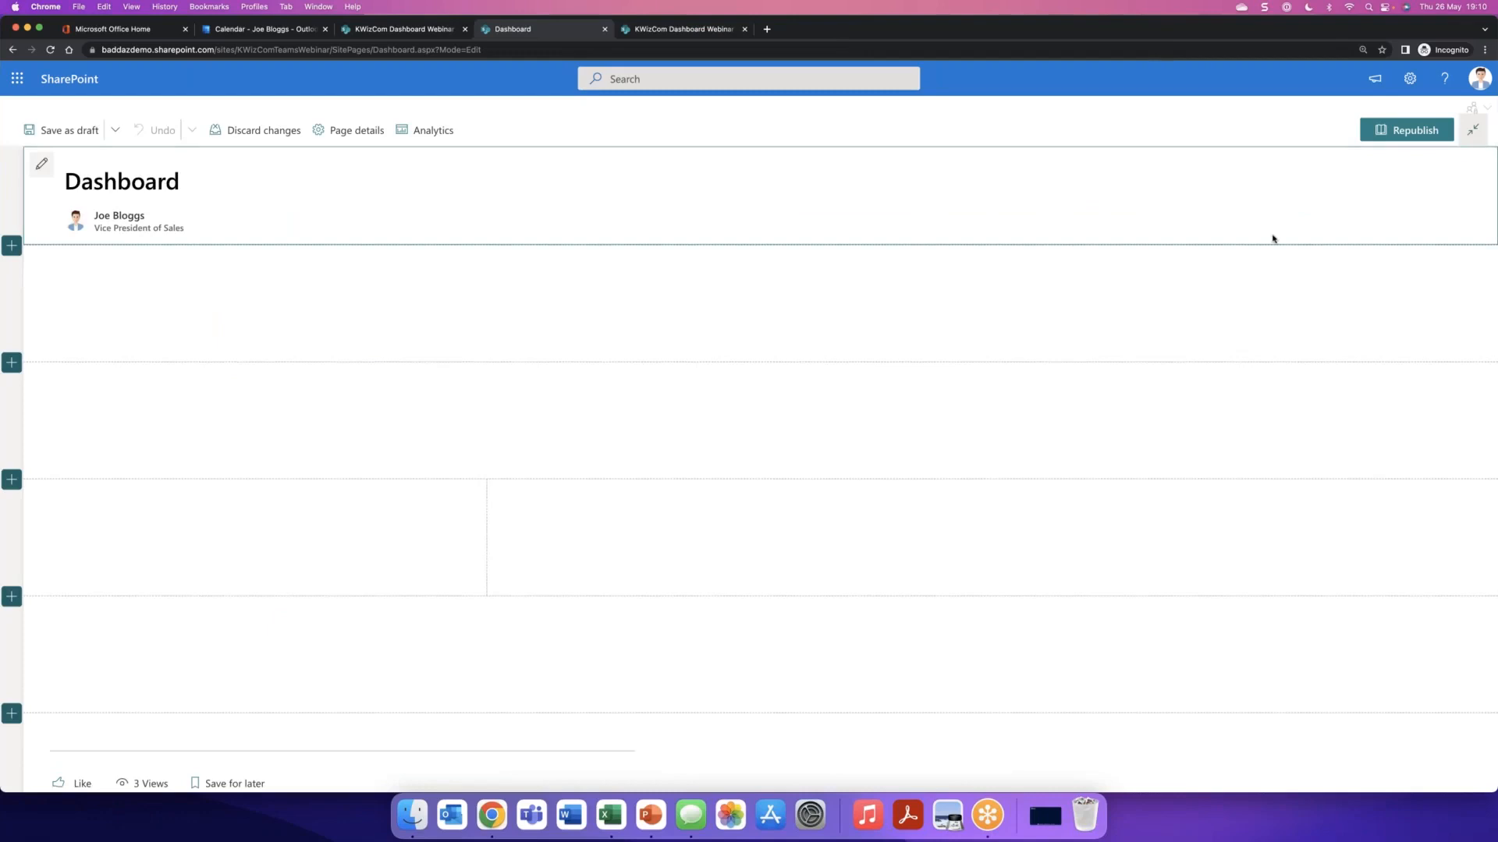
pyautogui.moveTo(487, 376)
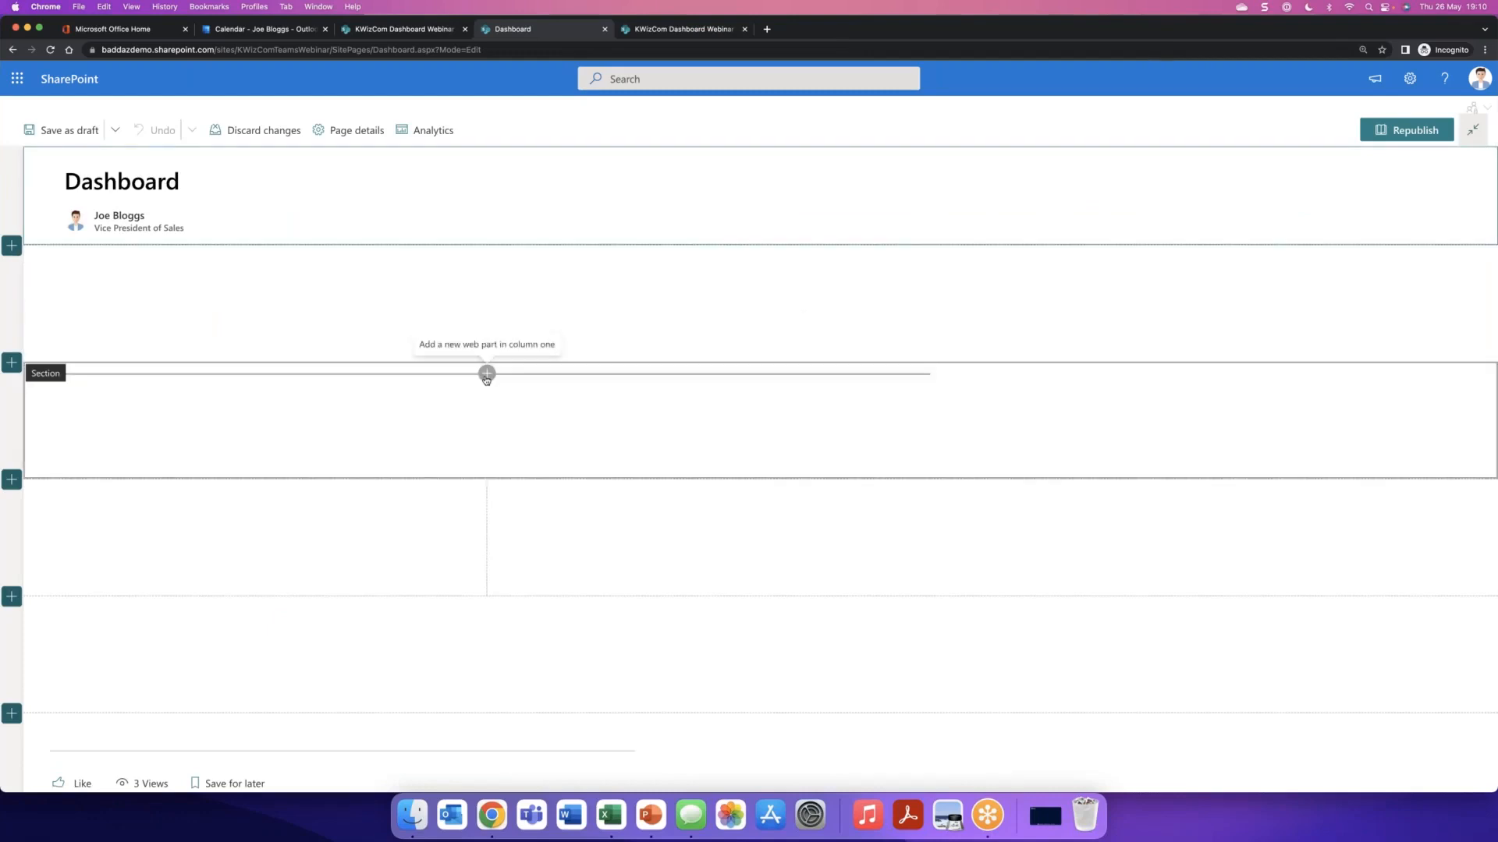
pyautogui.click(486, 375)
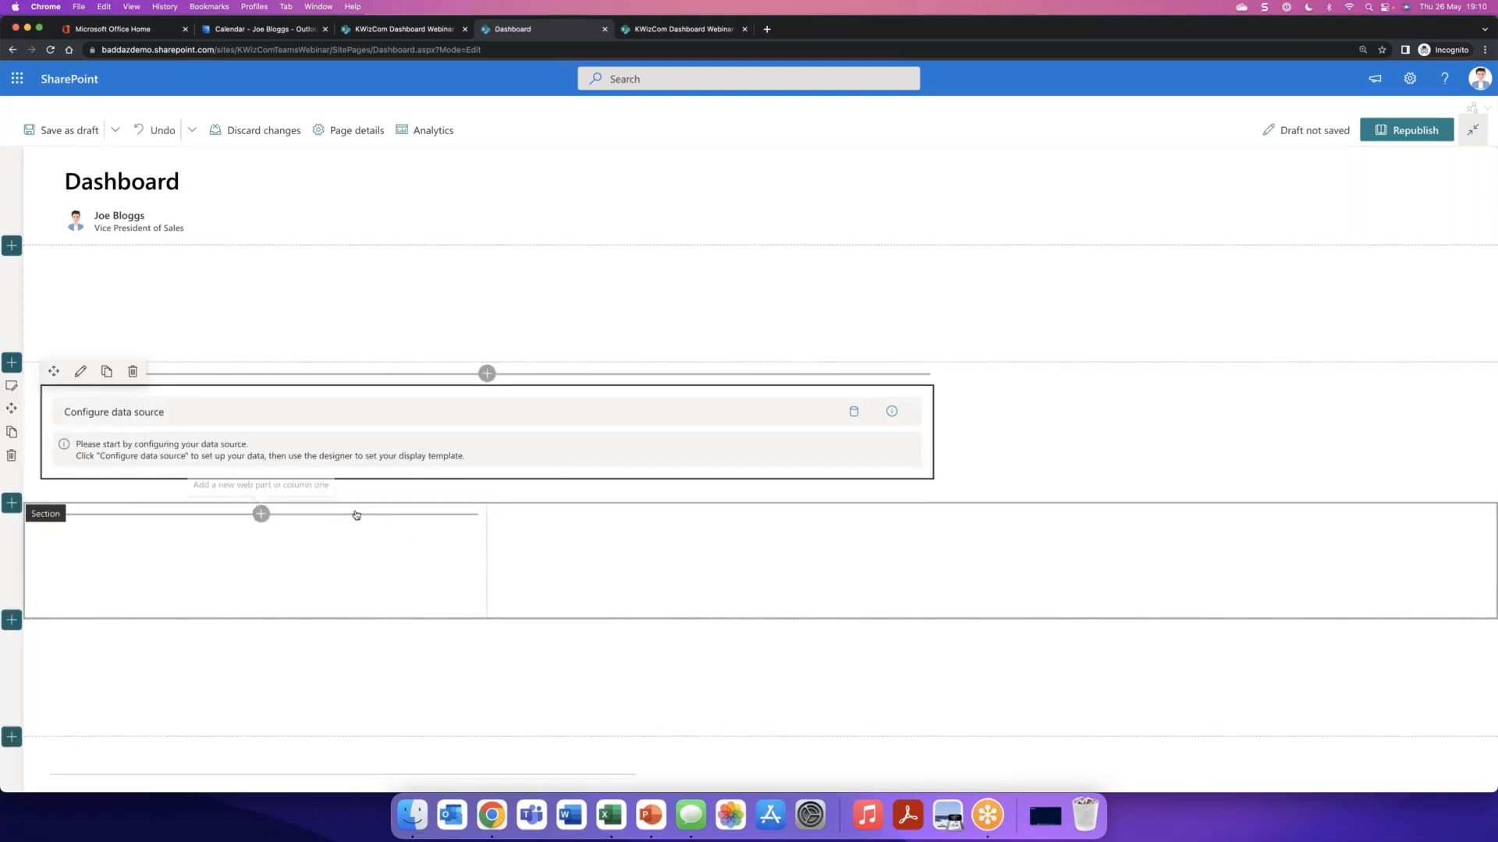
# - Add a data source named "Customers" to the Data View Plus web part, with SharePoint List as its type
pyautogui.click(143, 418)
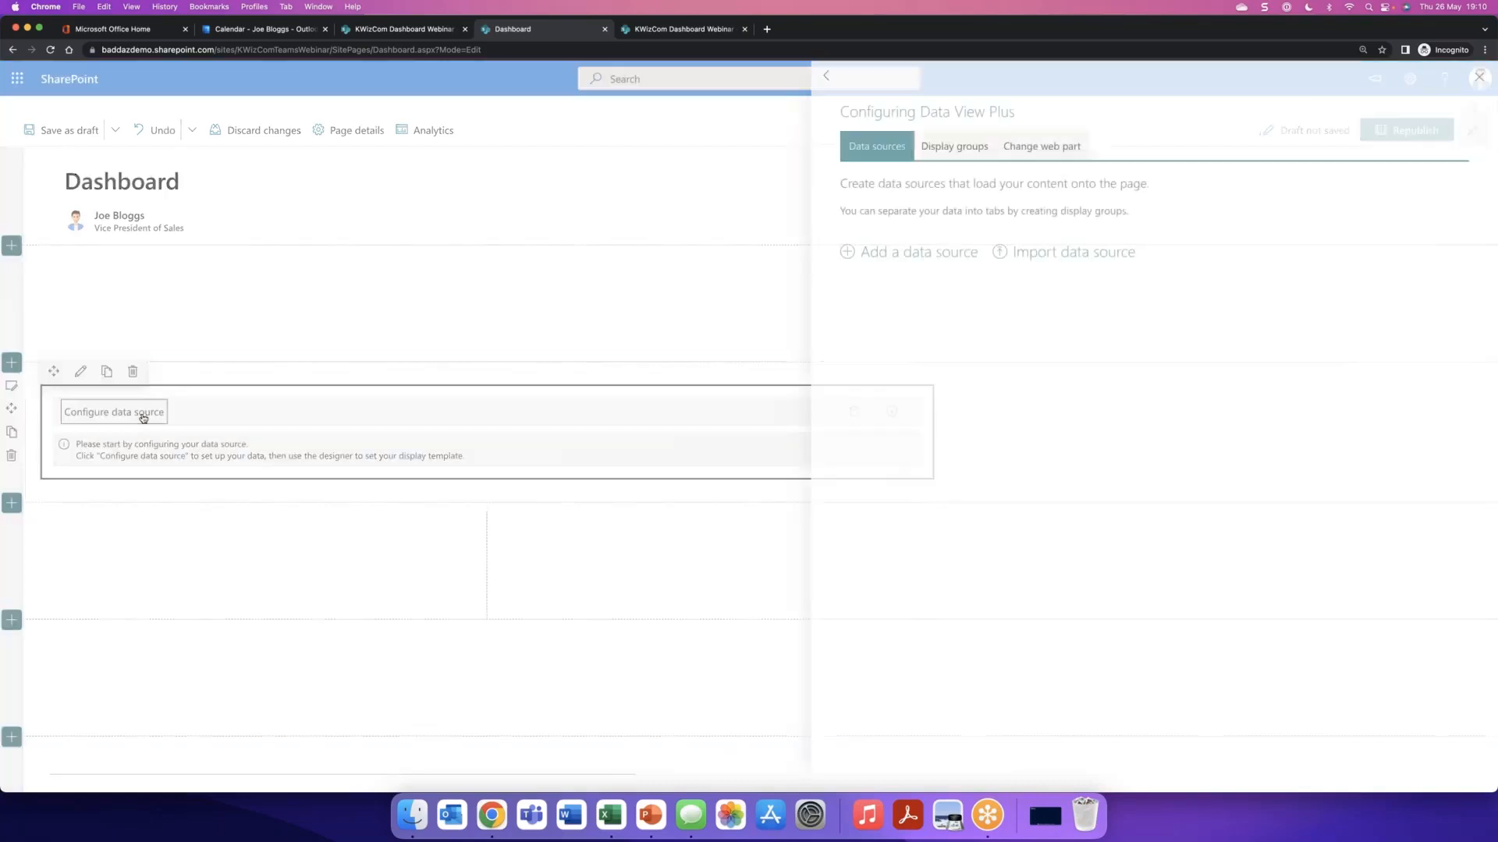
pyautogui.click(902, 255)
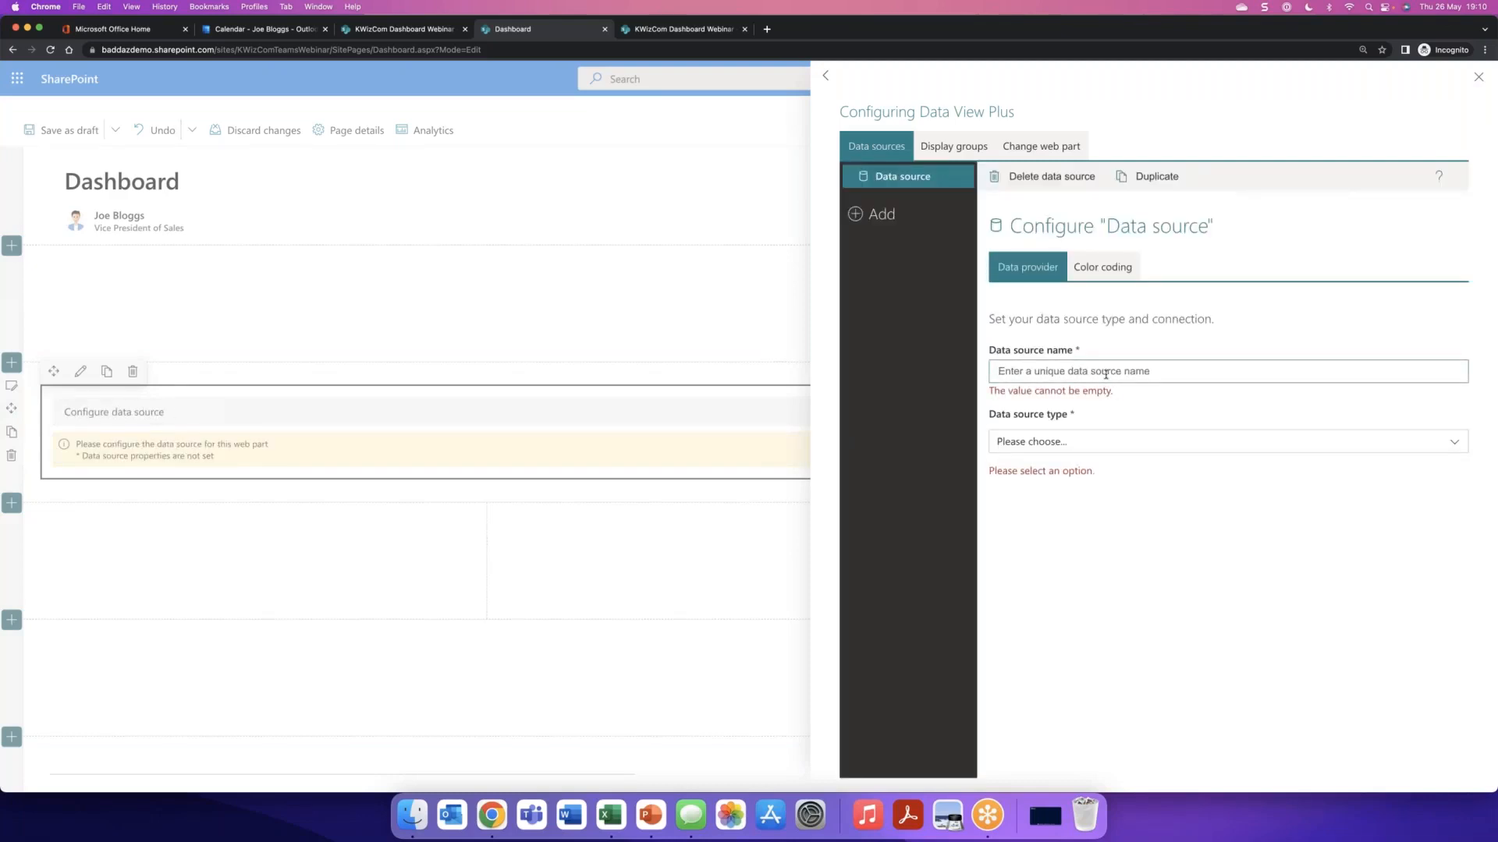
pyautogui.write('Customers')
pyautogui.click(1240, 442)
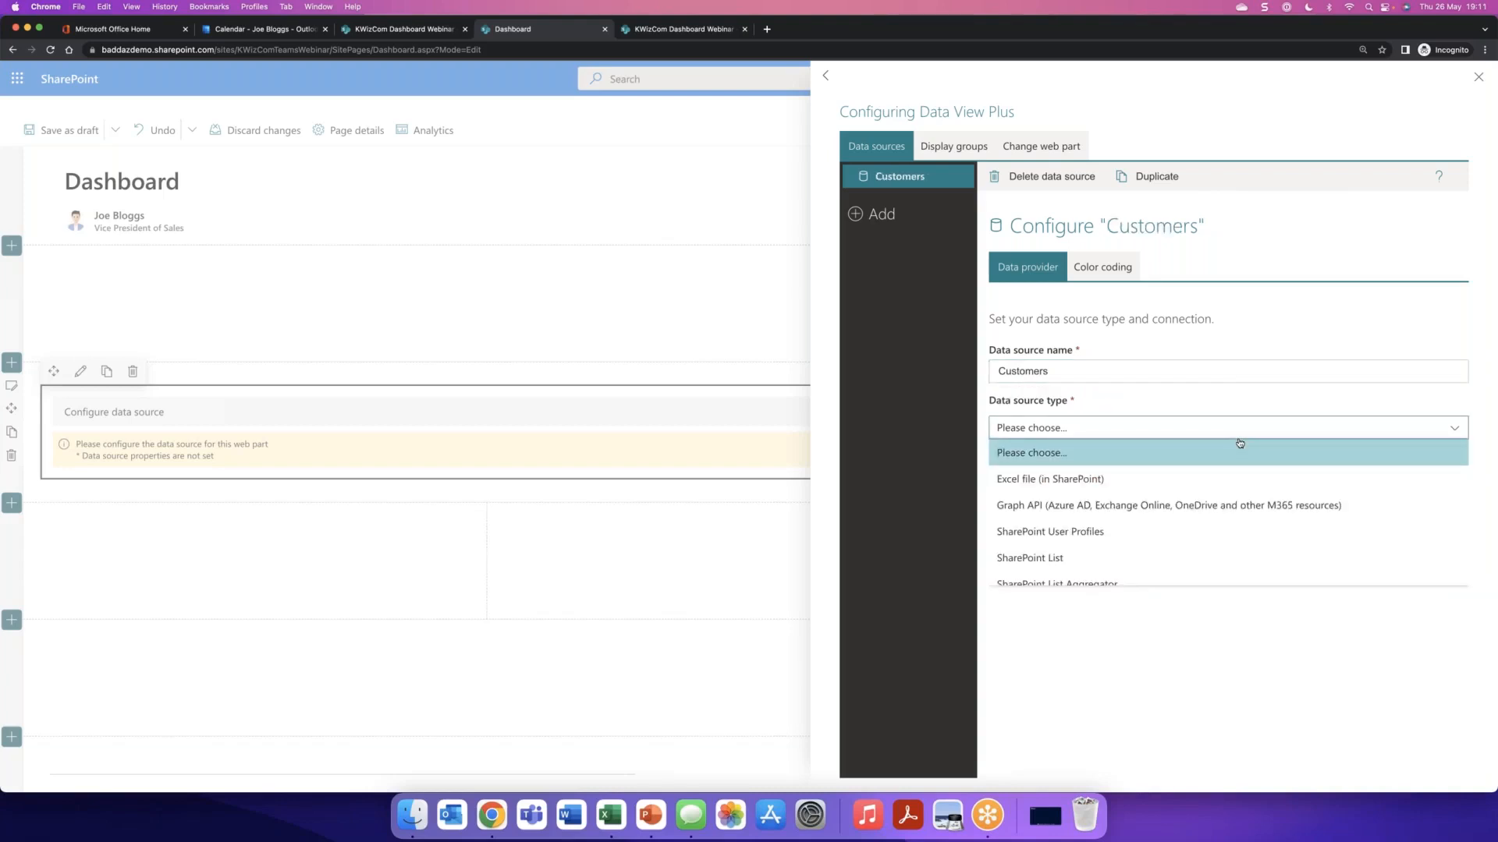
pyautogui.scroll(-1, 1160, 509)
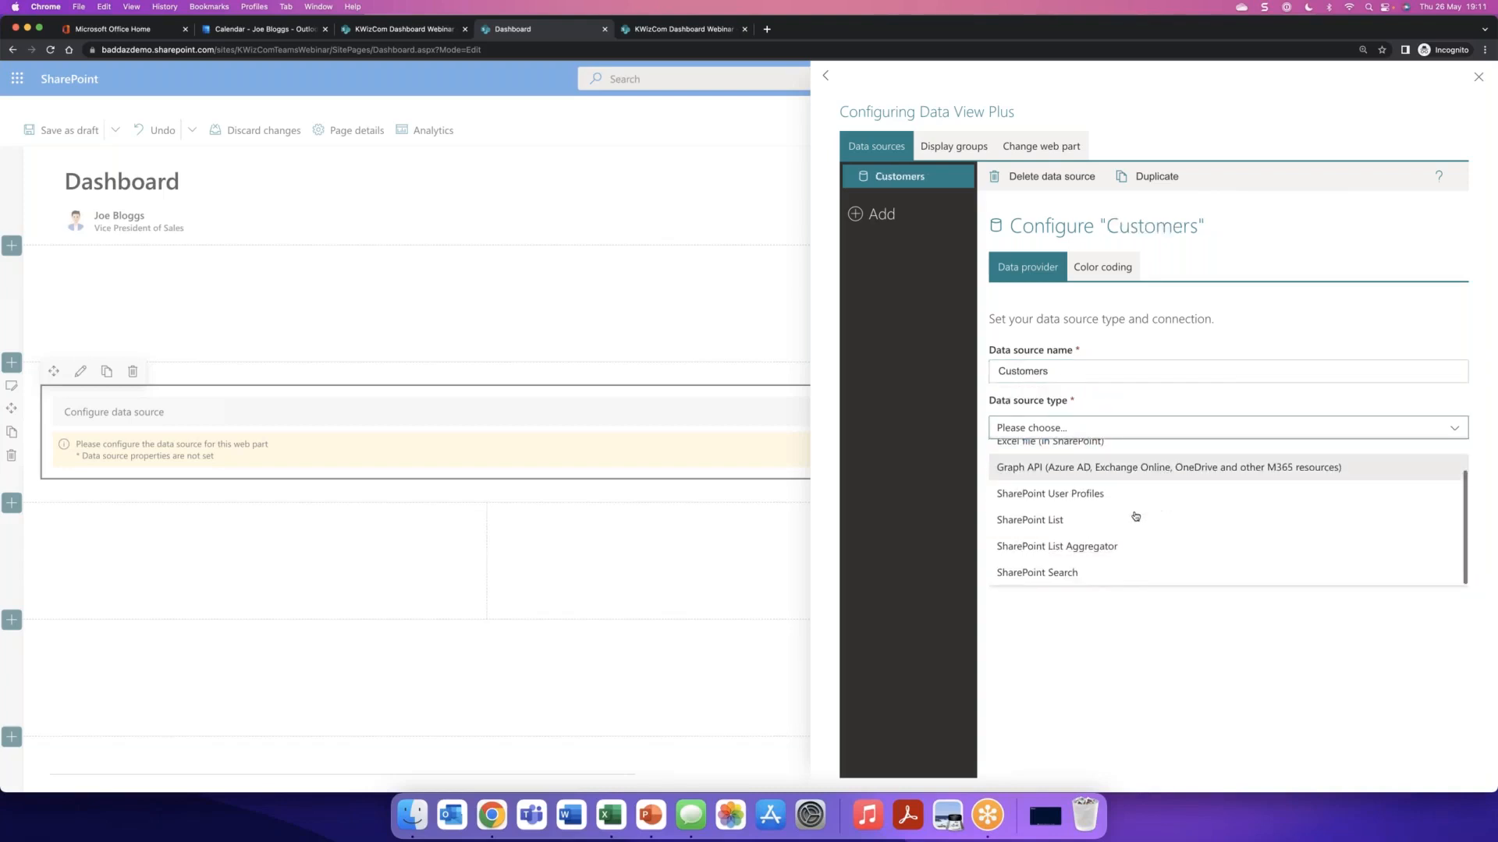
pyautogui.click(1118, 517)
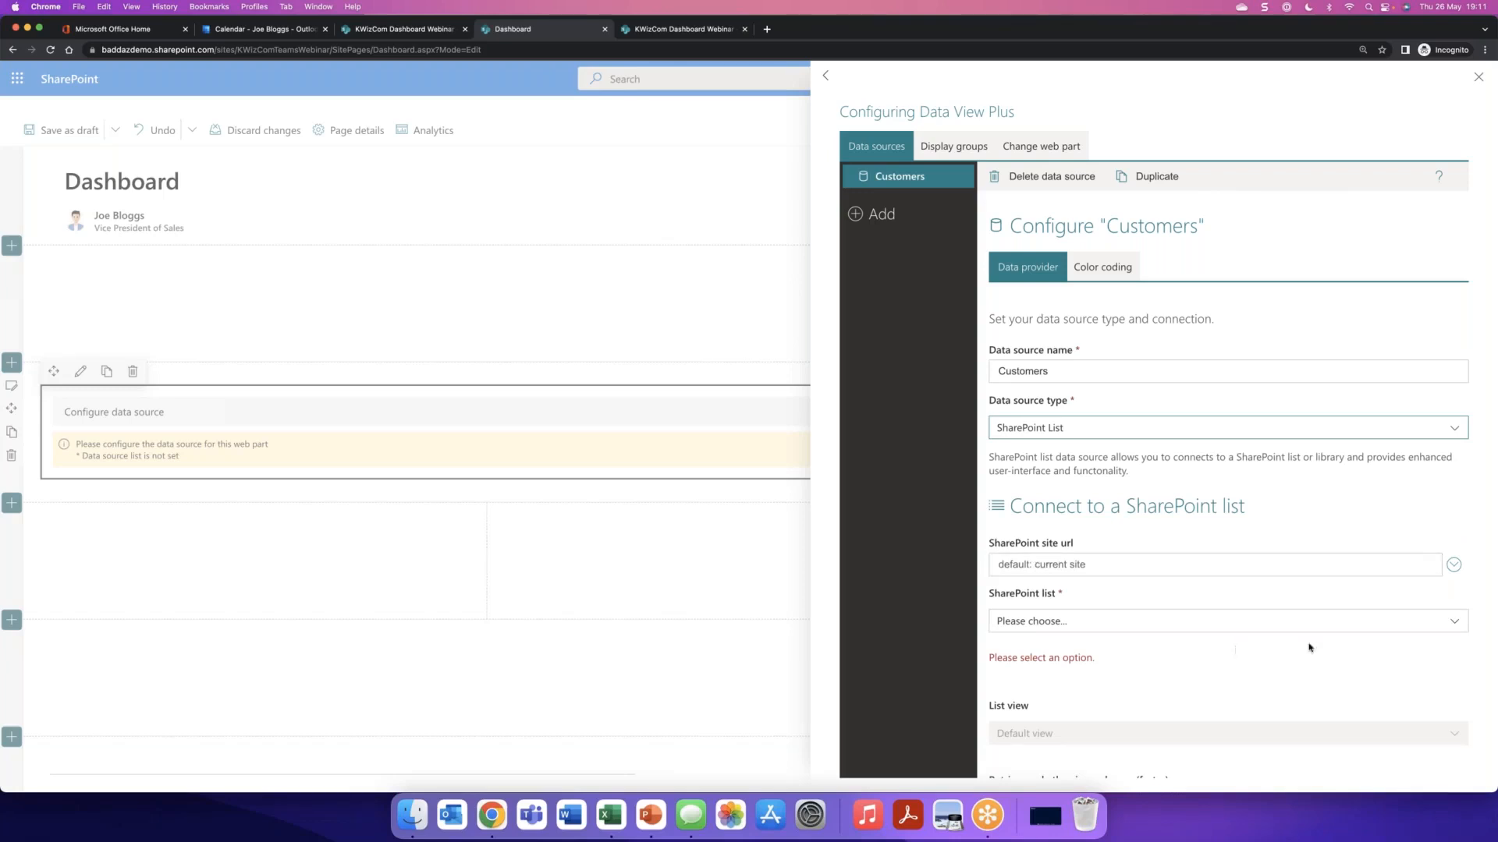
# - Connect the data source to the current site's Customers list, check its column mapping, and close the configuration
pyautogui.click(1458, 628)
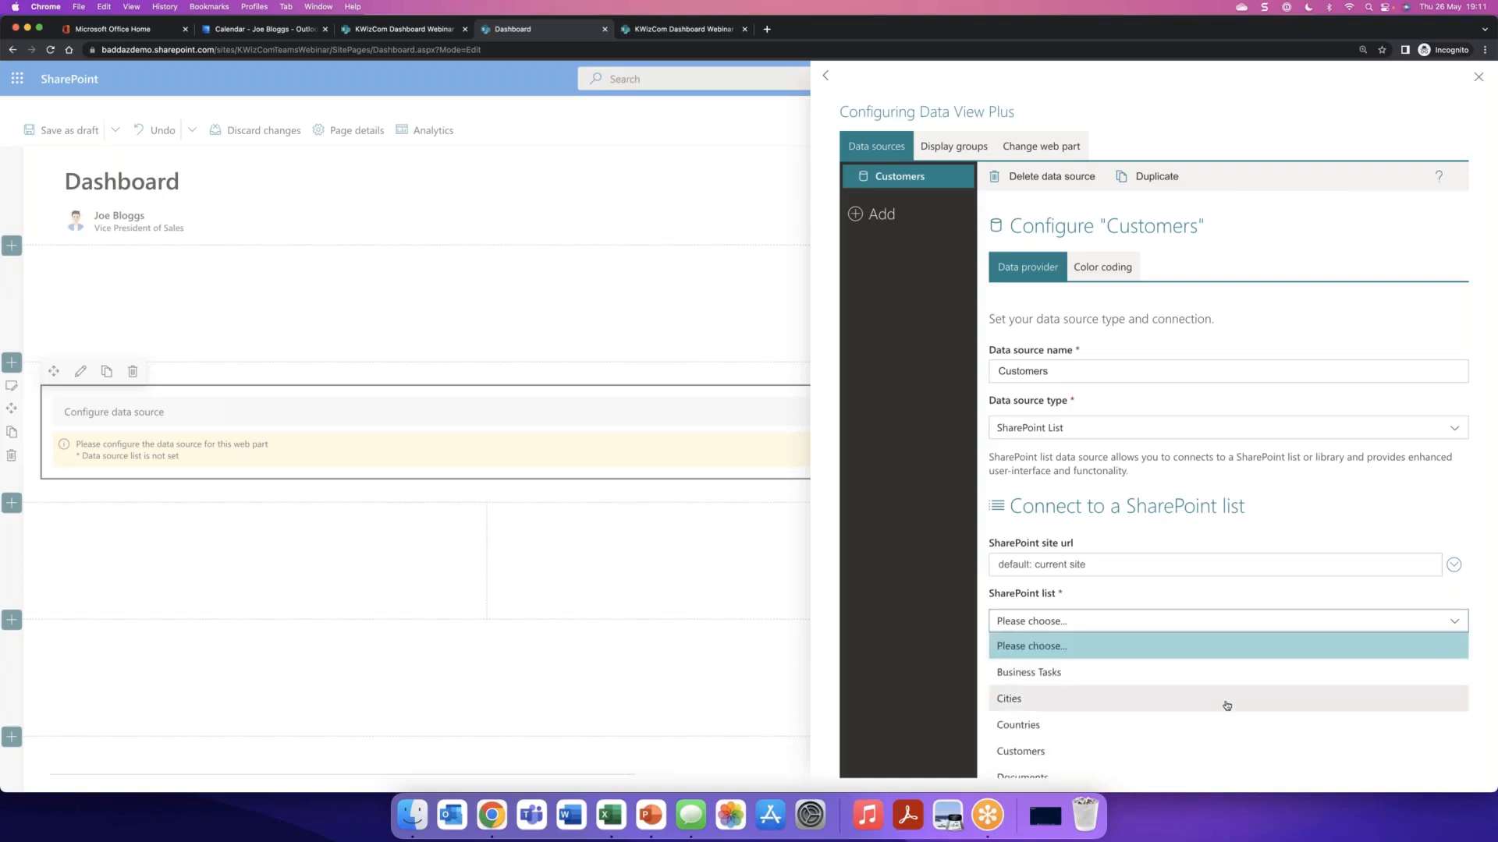
pyautogui.scroll(-2, 1224, 705)
pyautogui.click(1067, 697)
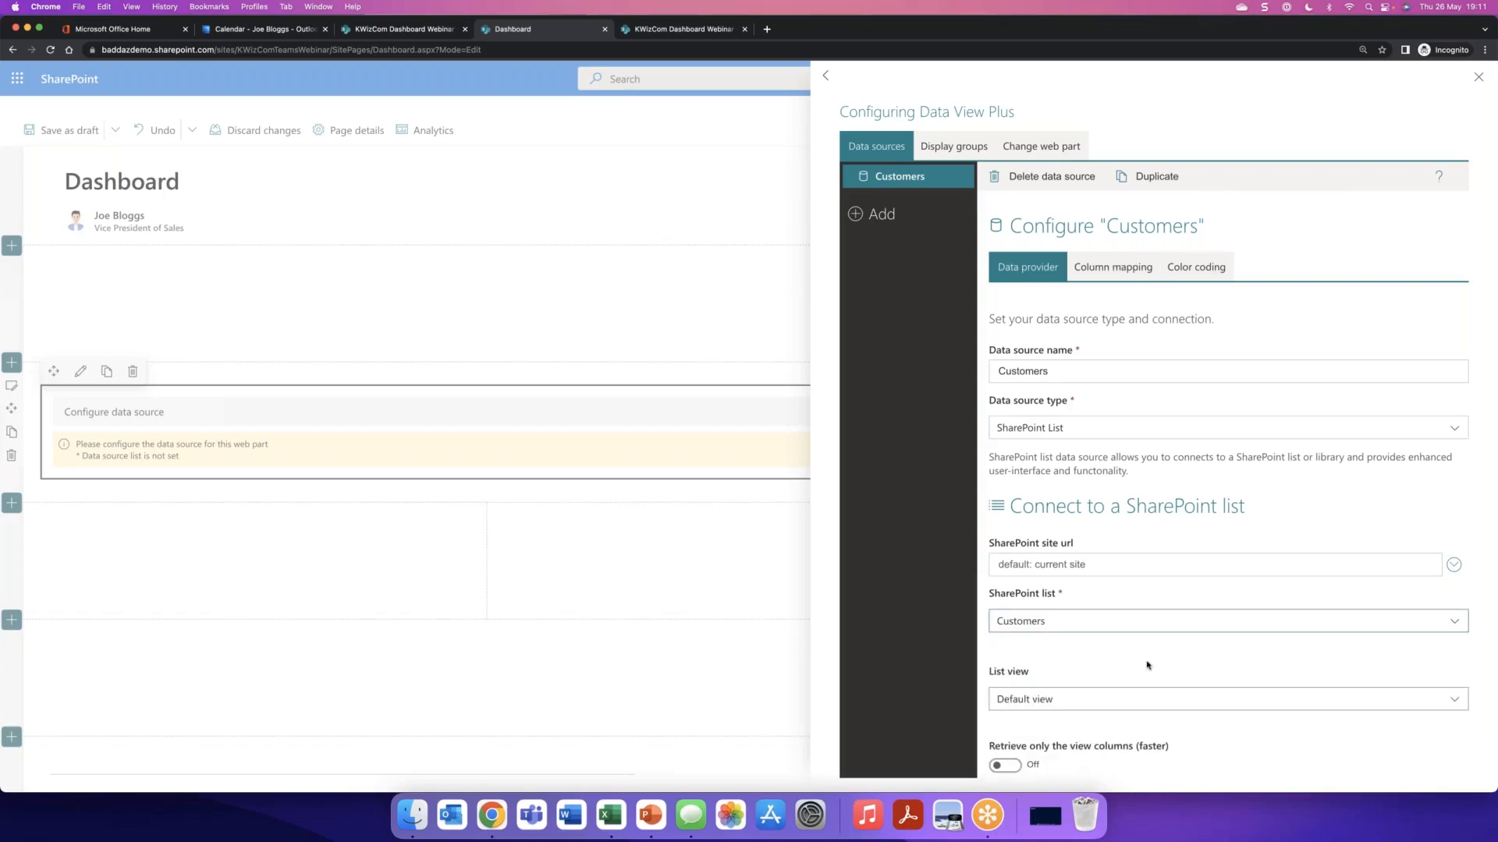
pyautogui.scroll(-2, 1133, 662)
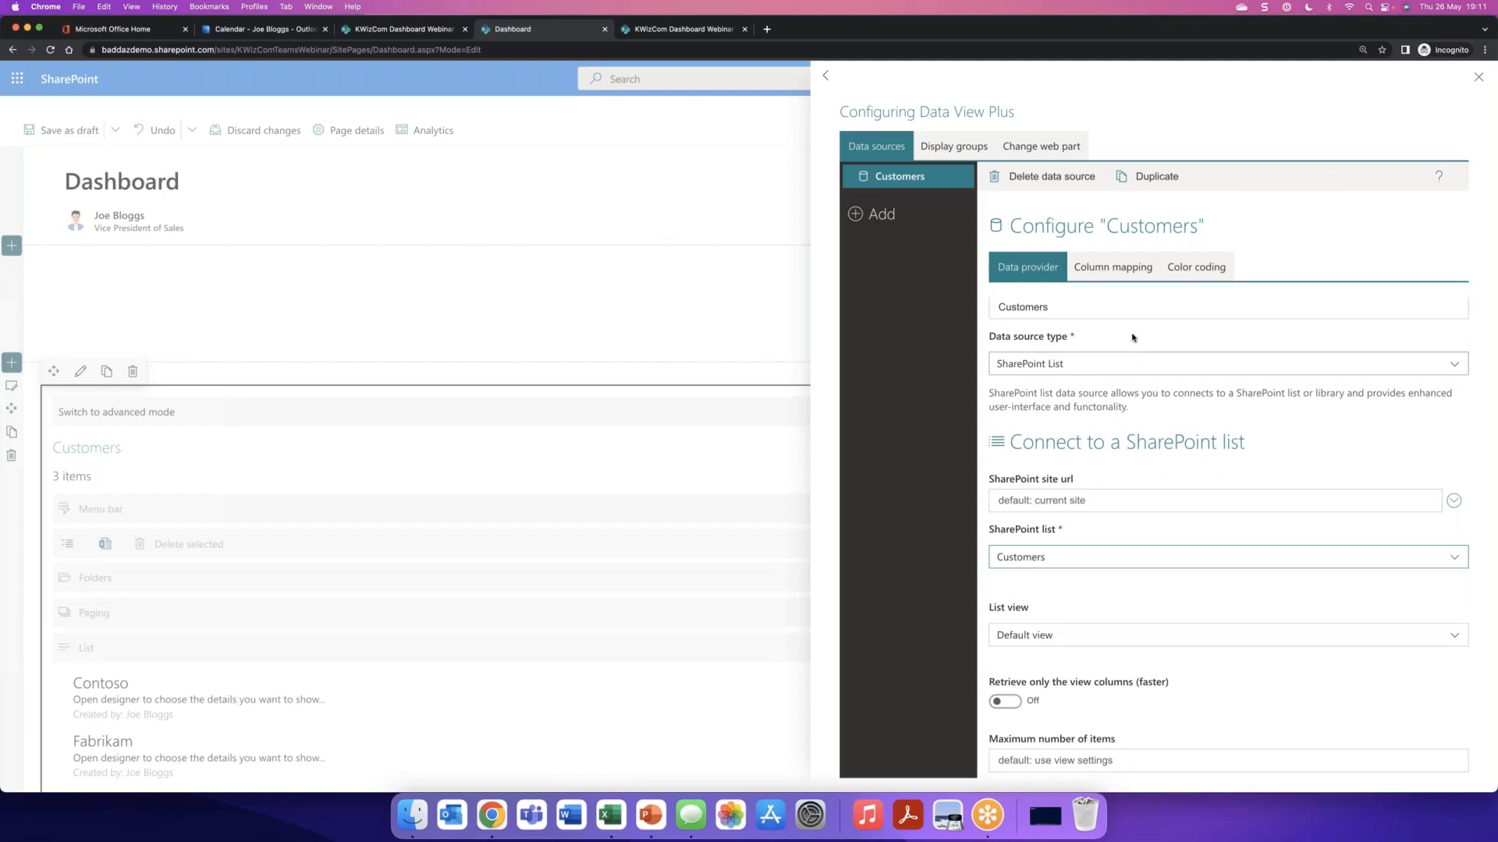
pyautogui.click(1120, 273)
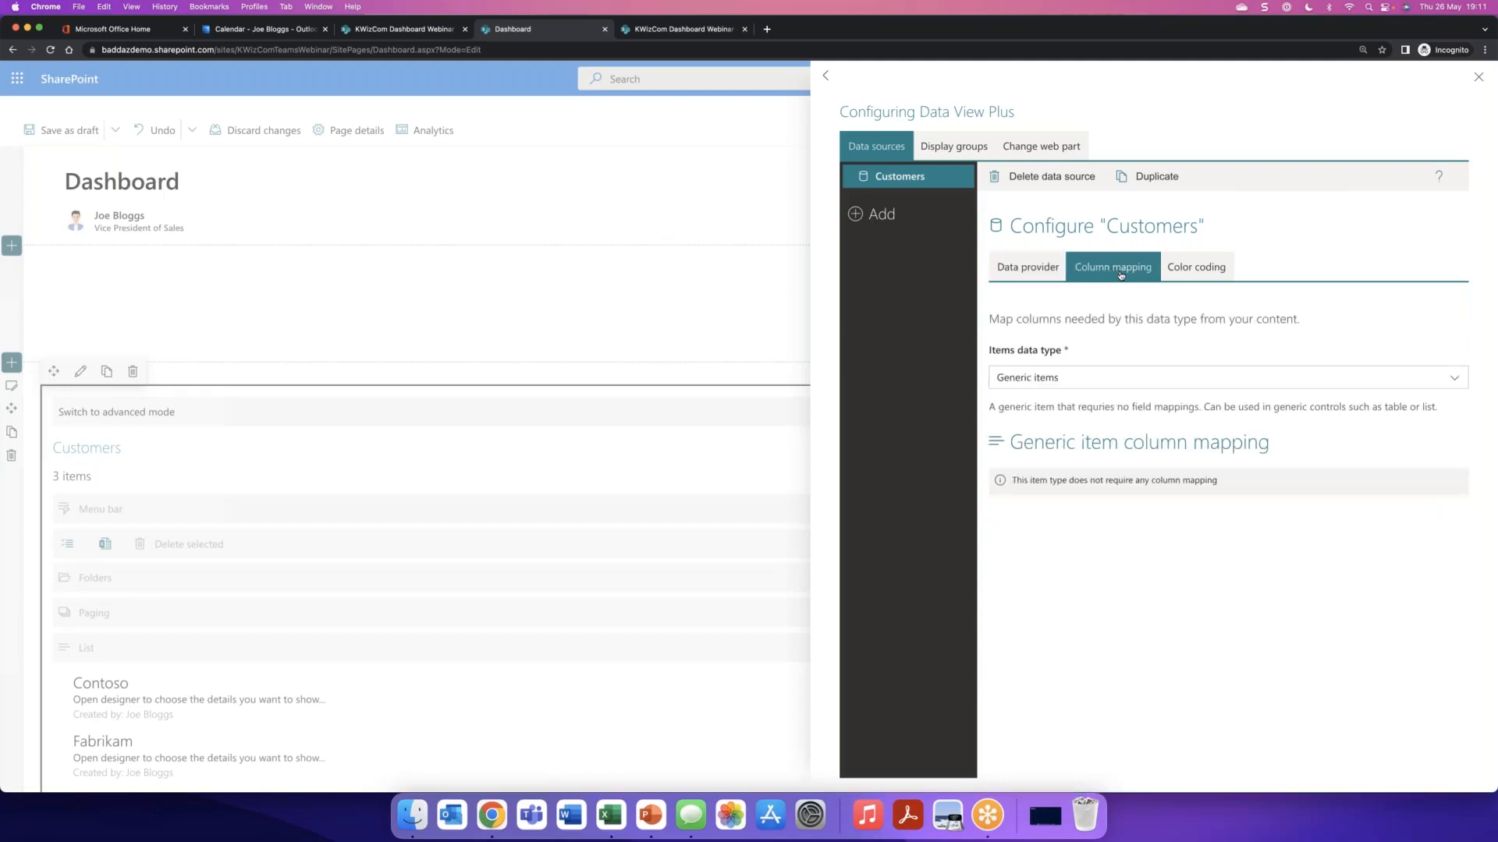
pyautogui.click(1044, 268)
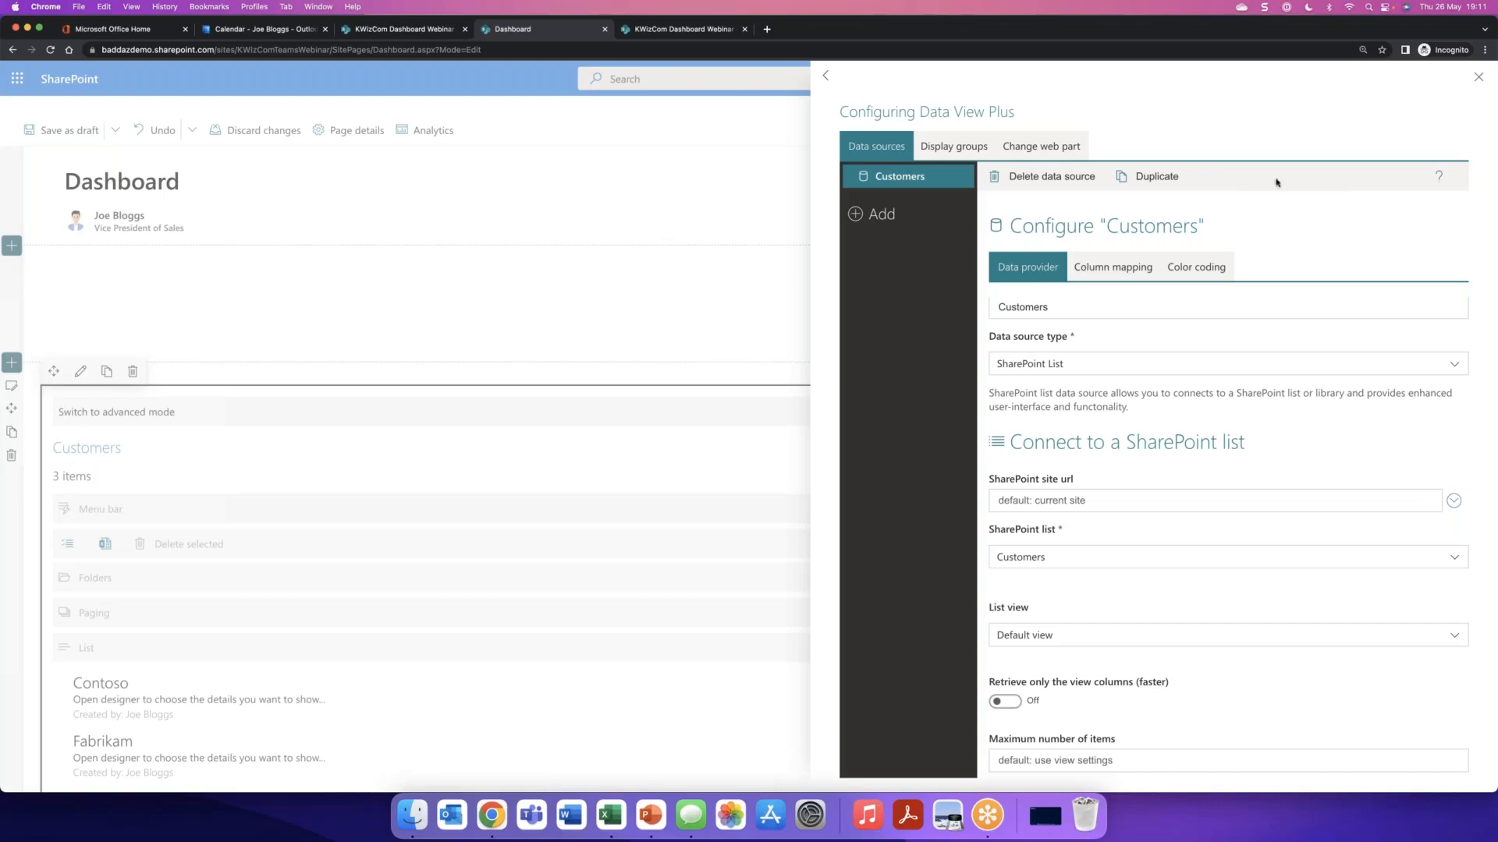
pyautogui.click(1479, 79)
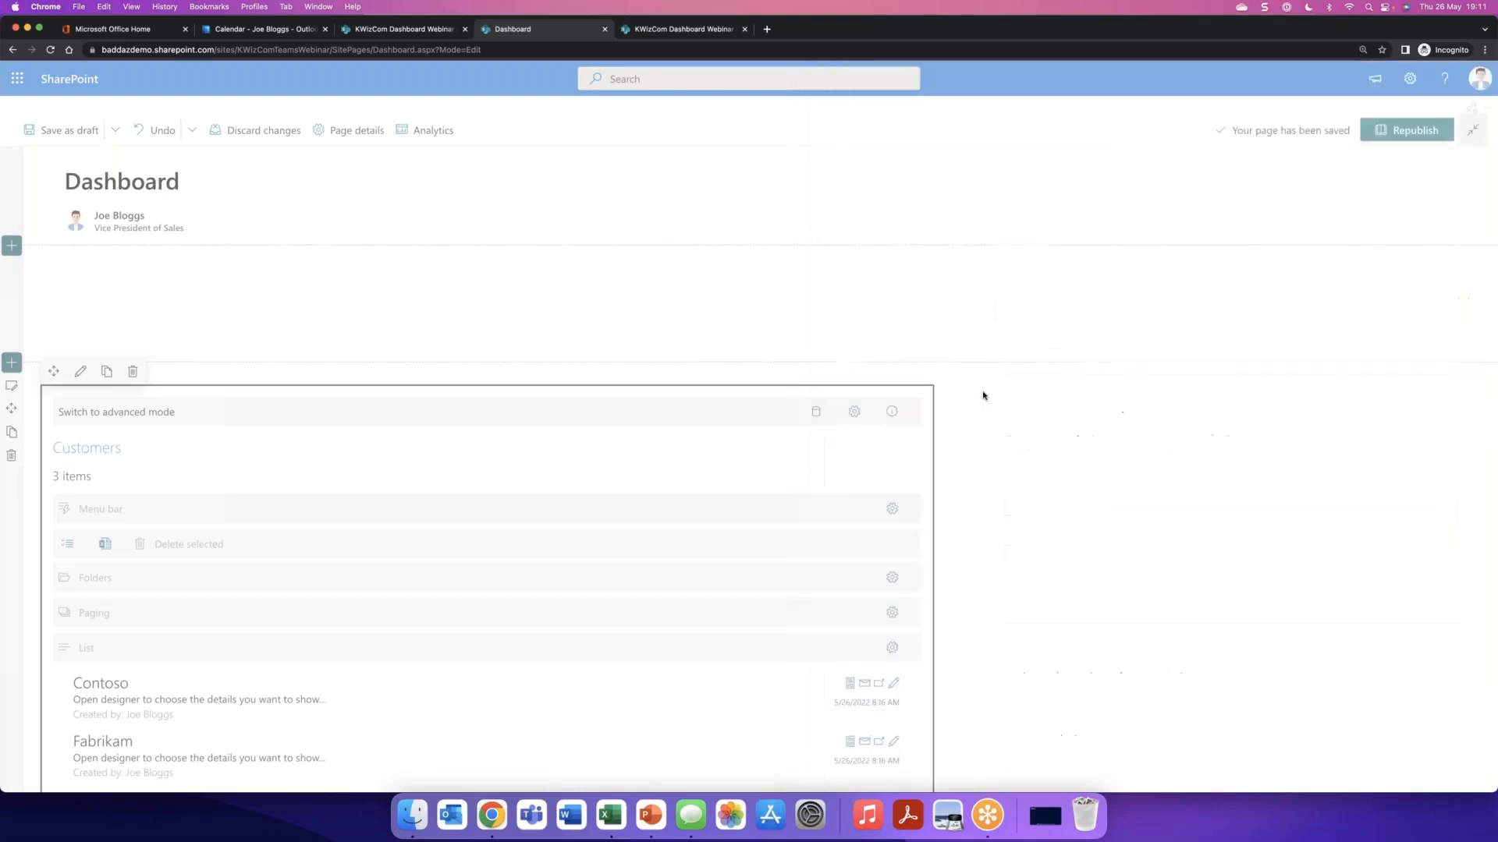
# - Look over the customer items in the web part and the List control's settings in the designer
pyautogui.scroll(-1, 983, 395)
pyautogui.scroll(-3, 983, 398)
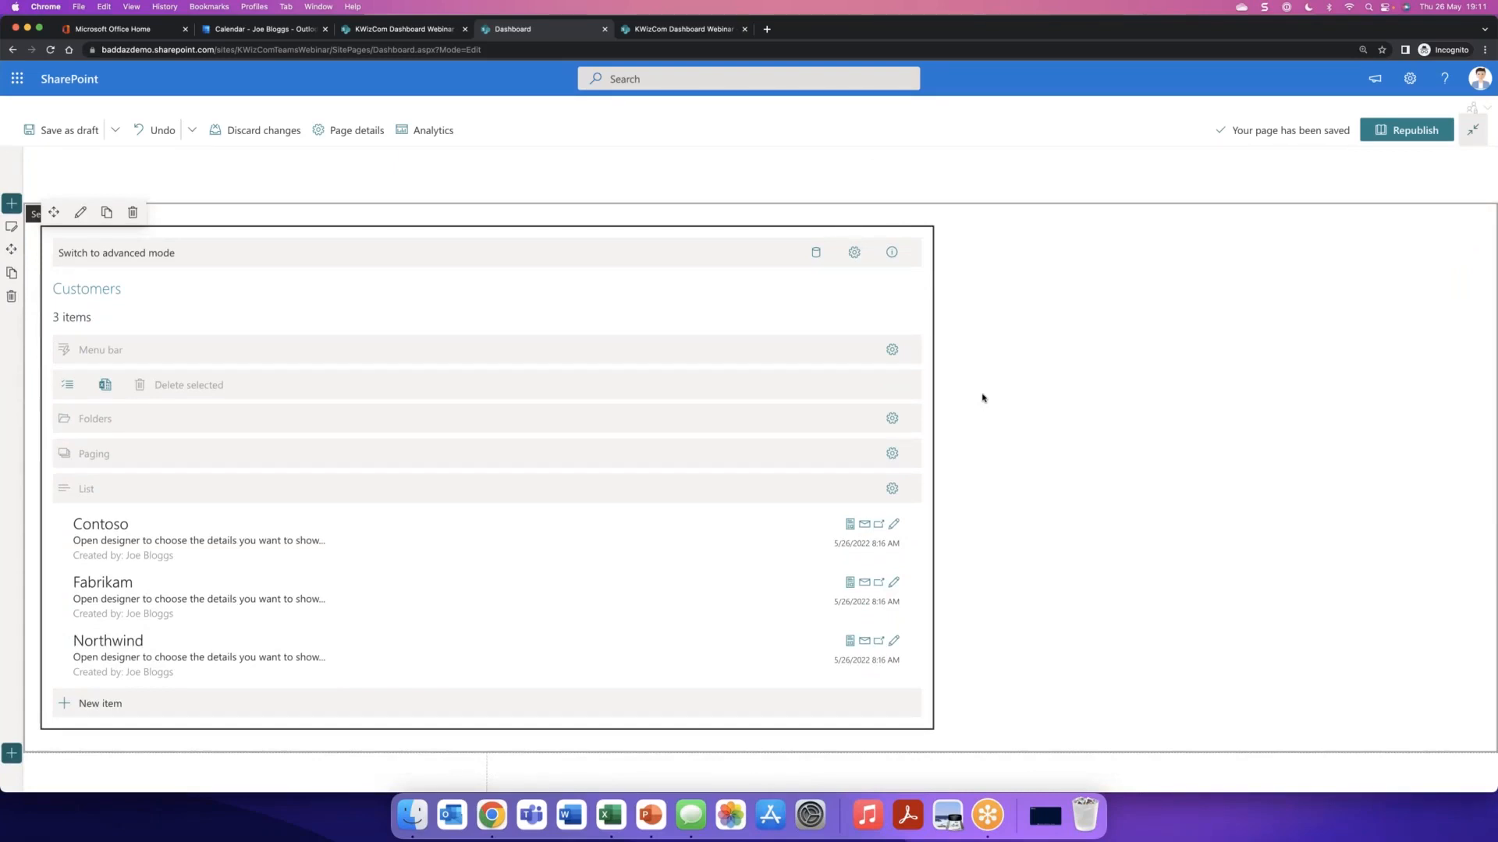
pyautogui.click(892, 488)
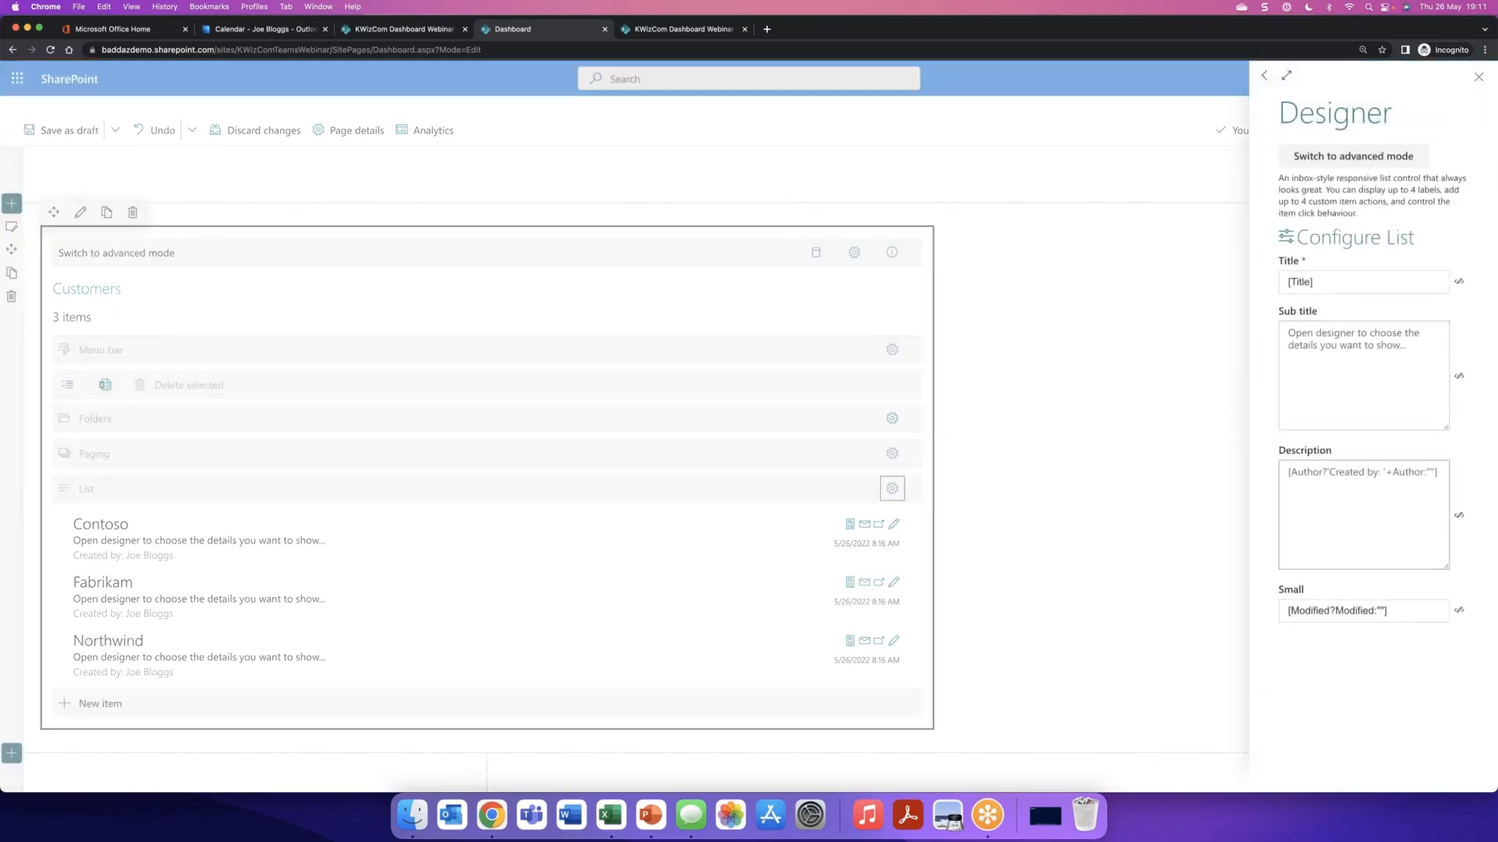
pyautogui.click(1478, 77)
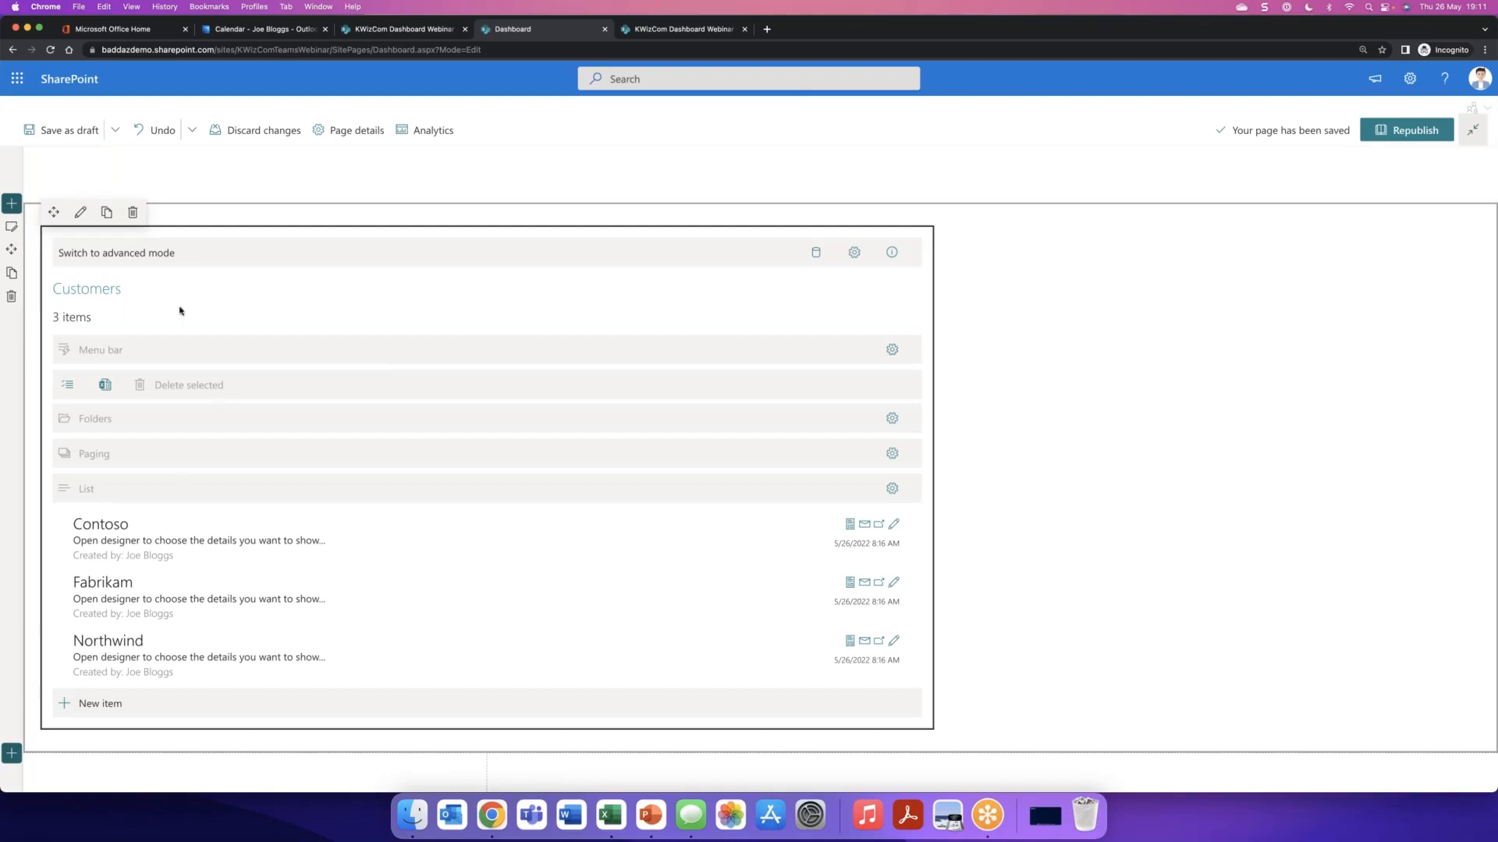
# - Switch the web part to advanced mode and delete its Menu bar control
pyautogui.click(155, 253)
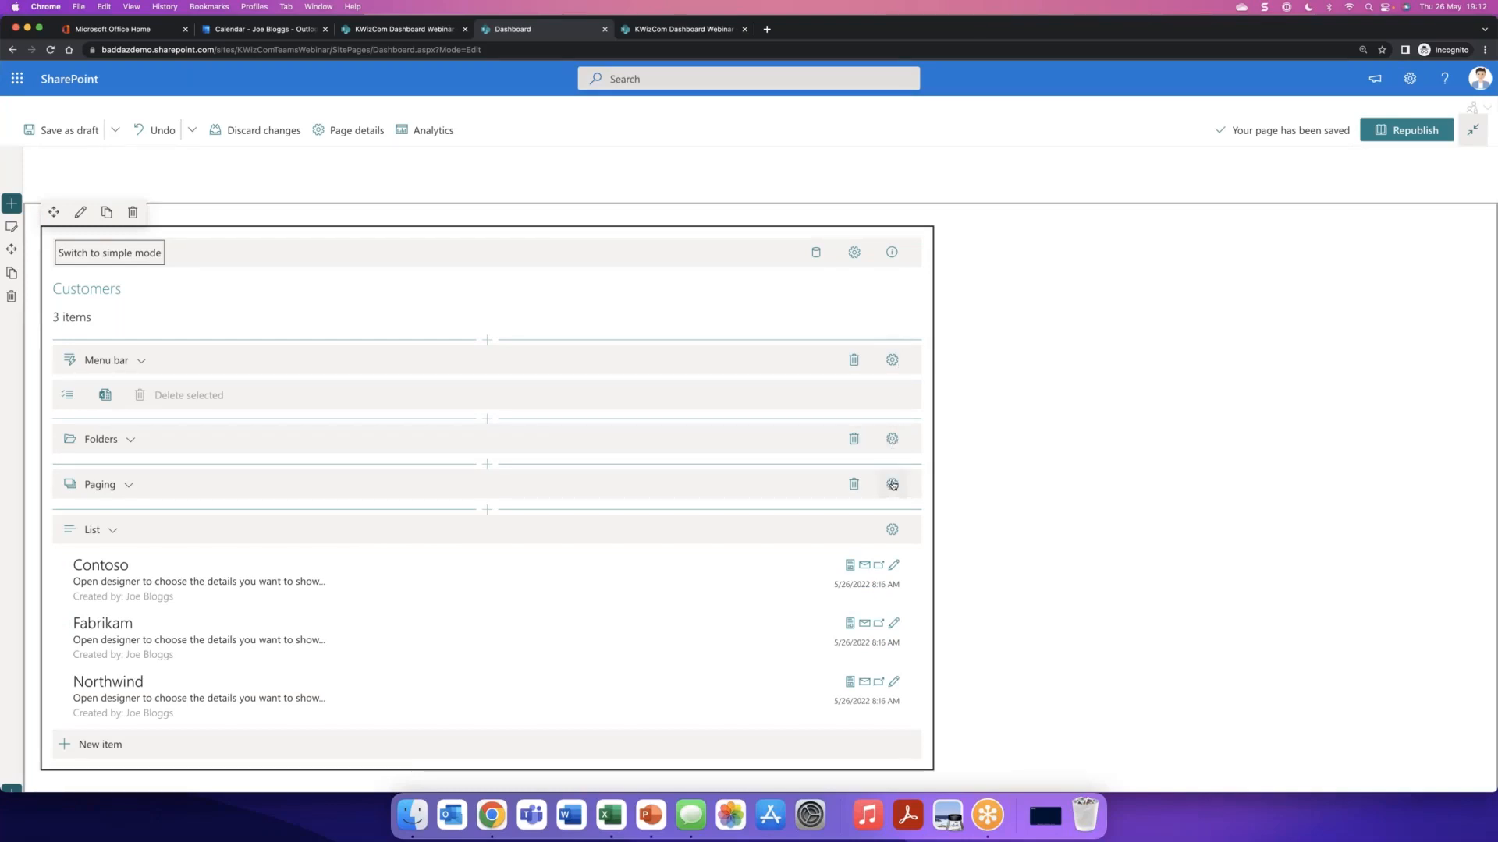
pyautogui.scroll(-2, 698, 565)
pyautogui.scroll(-2, 699, 565)
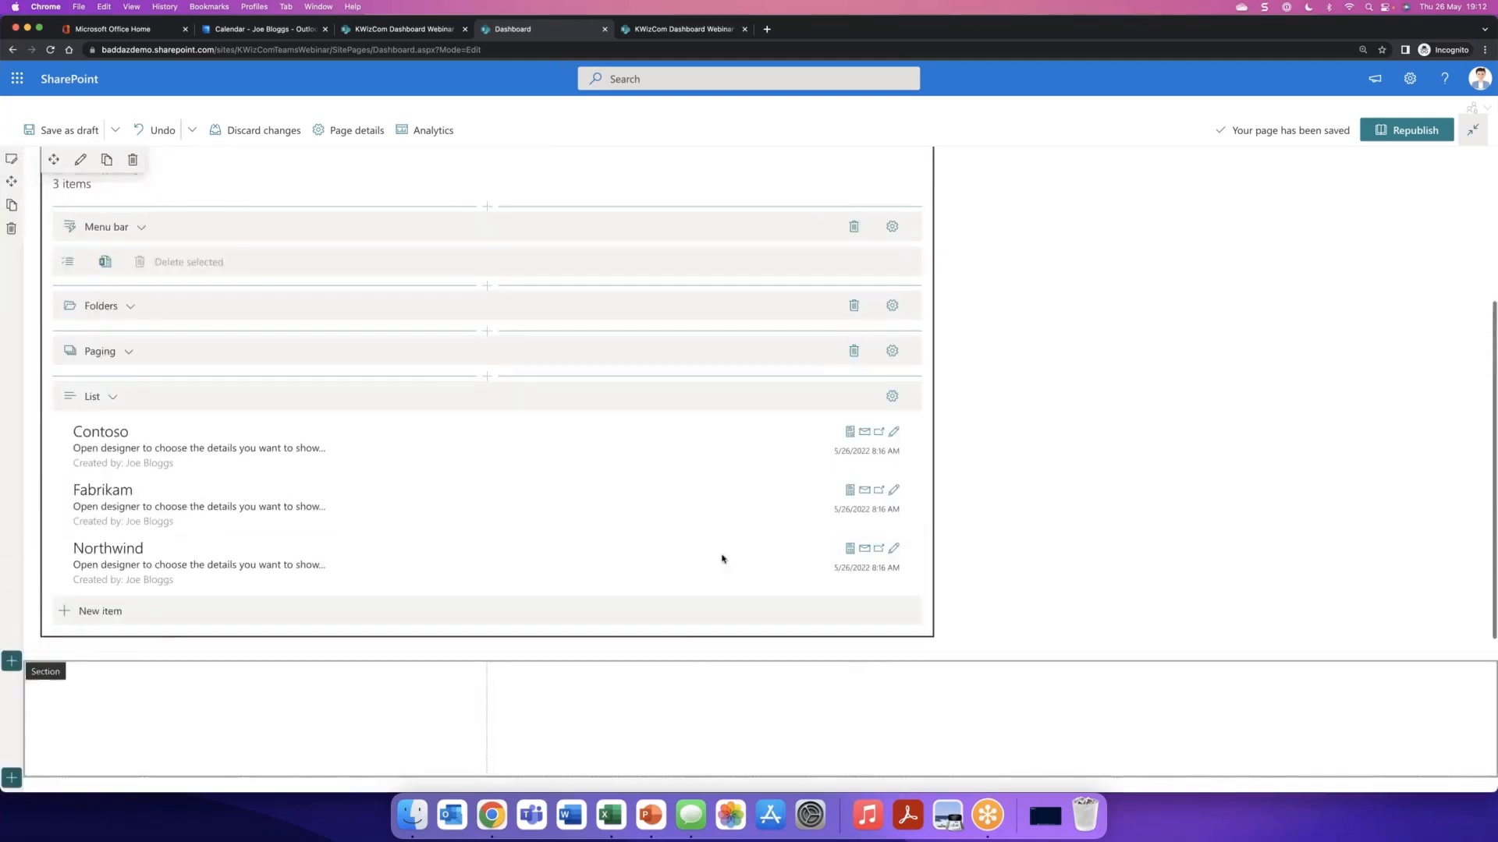
pyautogui.scroll(3, 559, 421)
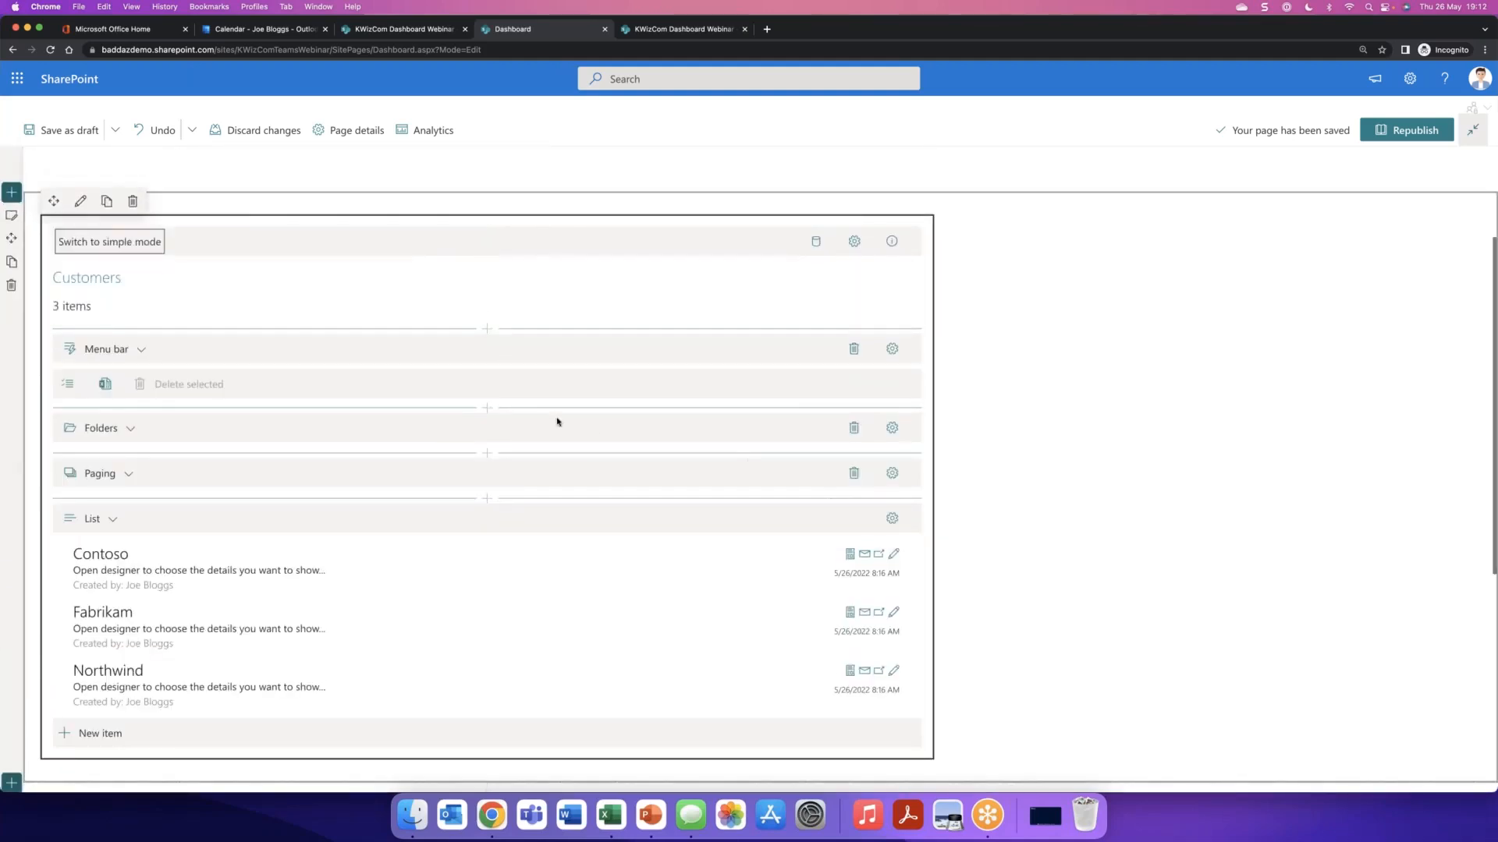
pyautogui.click(853, 351)
pyautogui.click(847, 115)
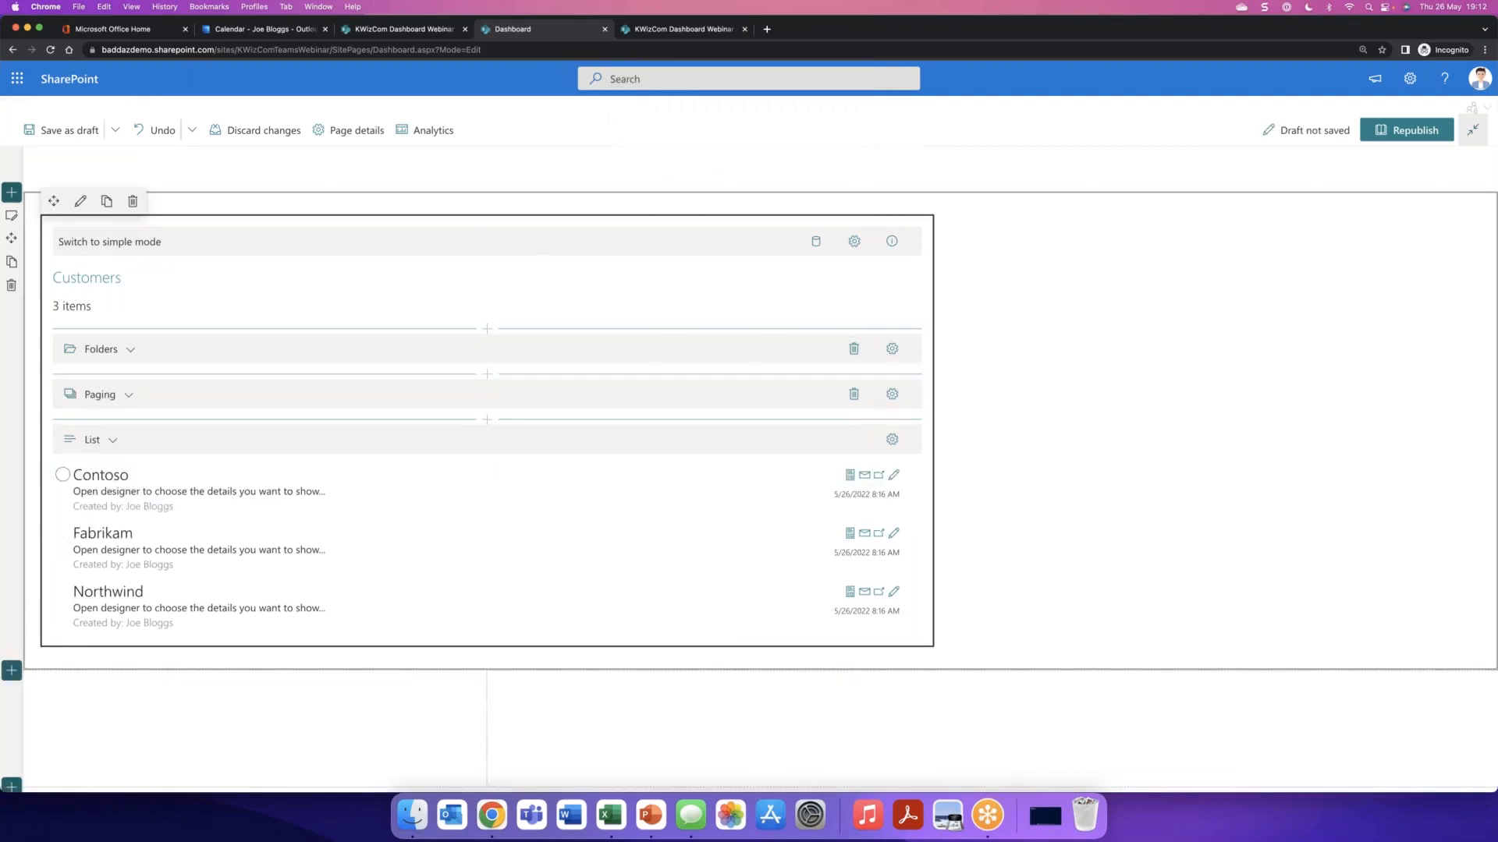
# - Set the Paging control's page size to 1 and turn off its first/last, next/previous and page number buttons and paging below content
pyautogui.click(892, 394)
pyautogui.click(1396, 363)
pyautogui.click(1453, 364)
pyautogui.click(1453, 364)
pyautogui.click(1294, 404)
pyautogui.click(1294, 459)
pyautogui.click(1295, 512)
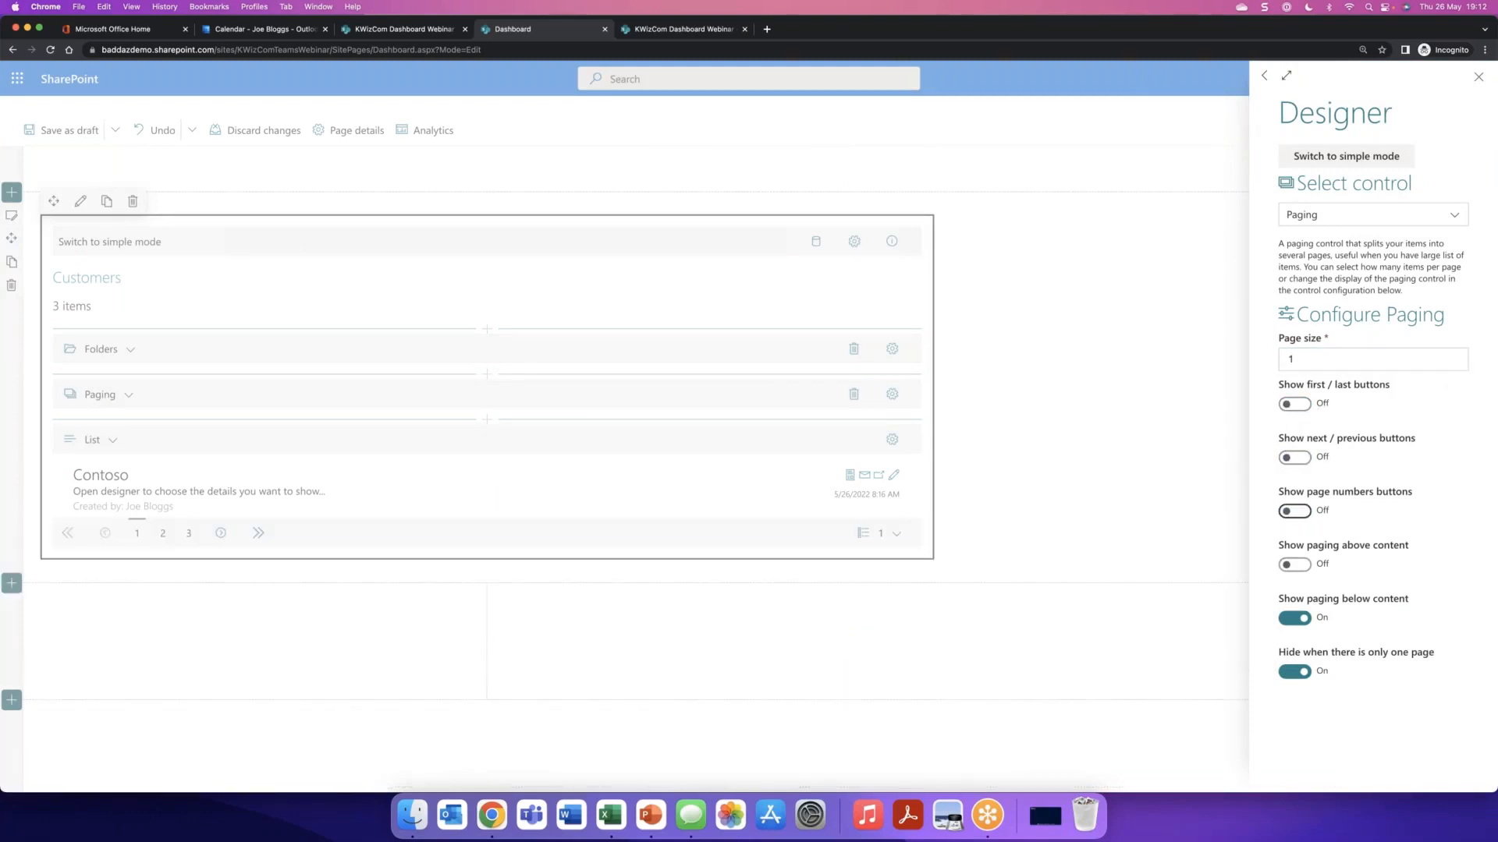
pyautogui.click(1295, 619)
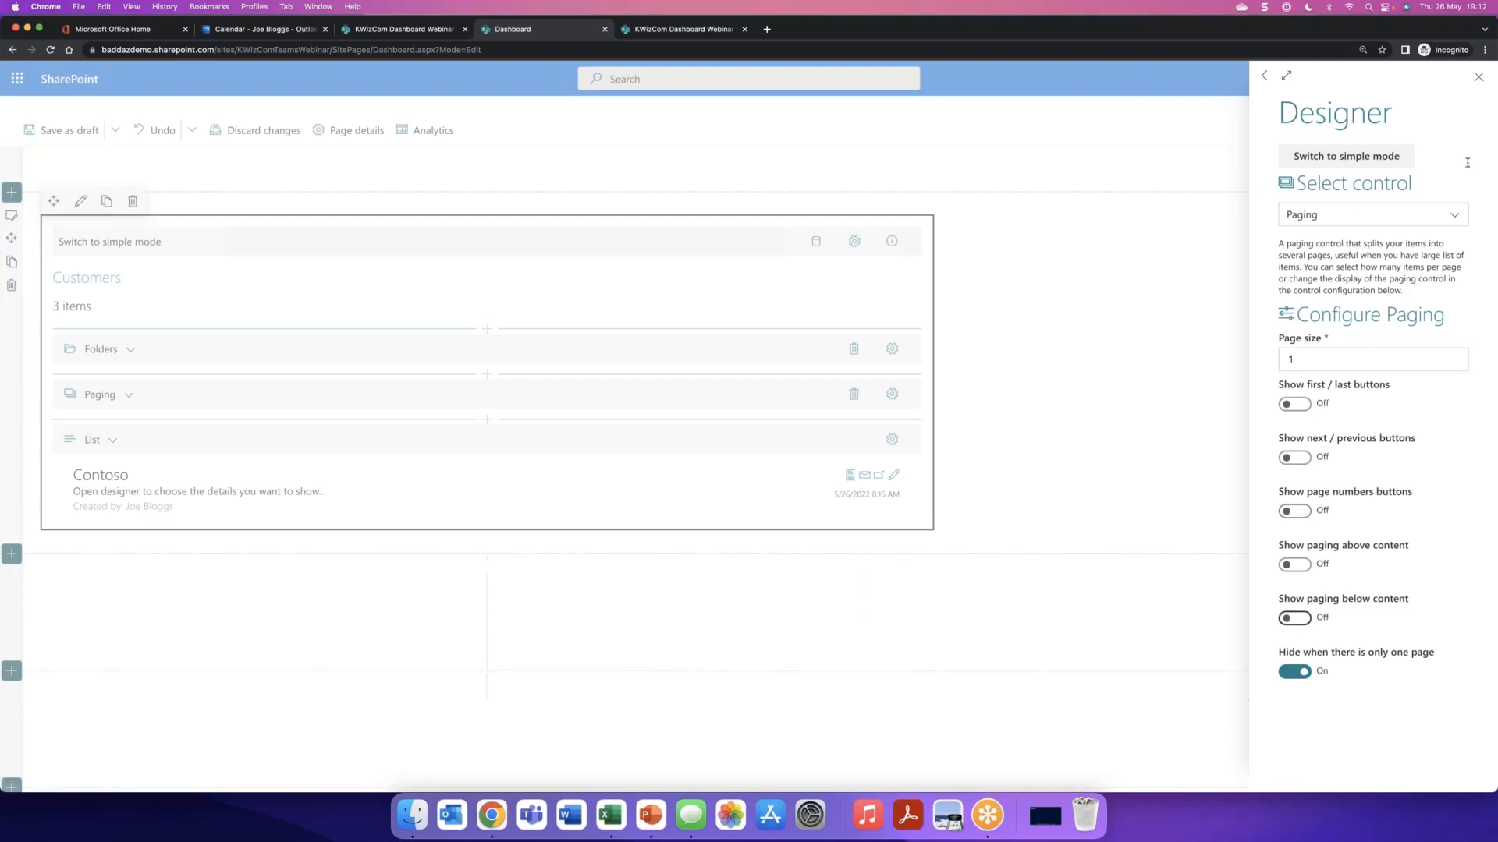
pyautogui.click(1478, 78)
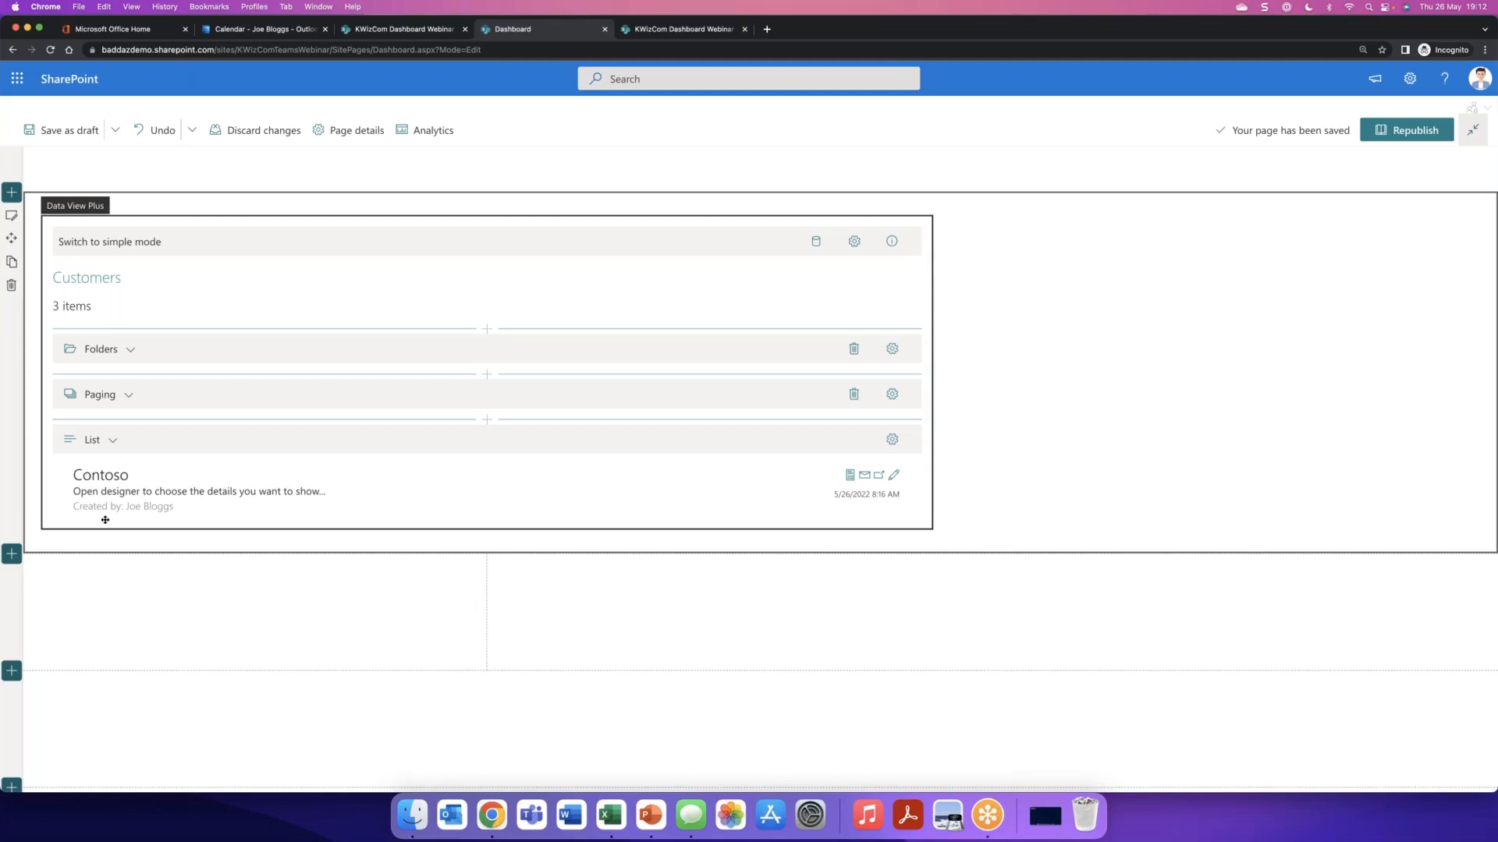
# - Replace the List control's sub title text with "This customer is based in" in the text formula editor
pyautogui.click(892, 441)
pyautogui.click(892, 442)
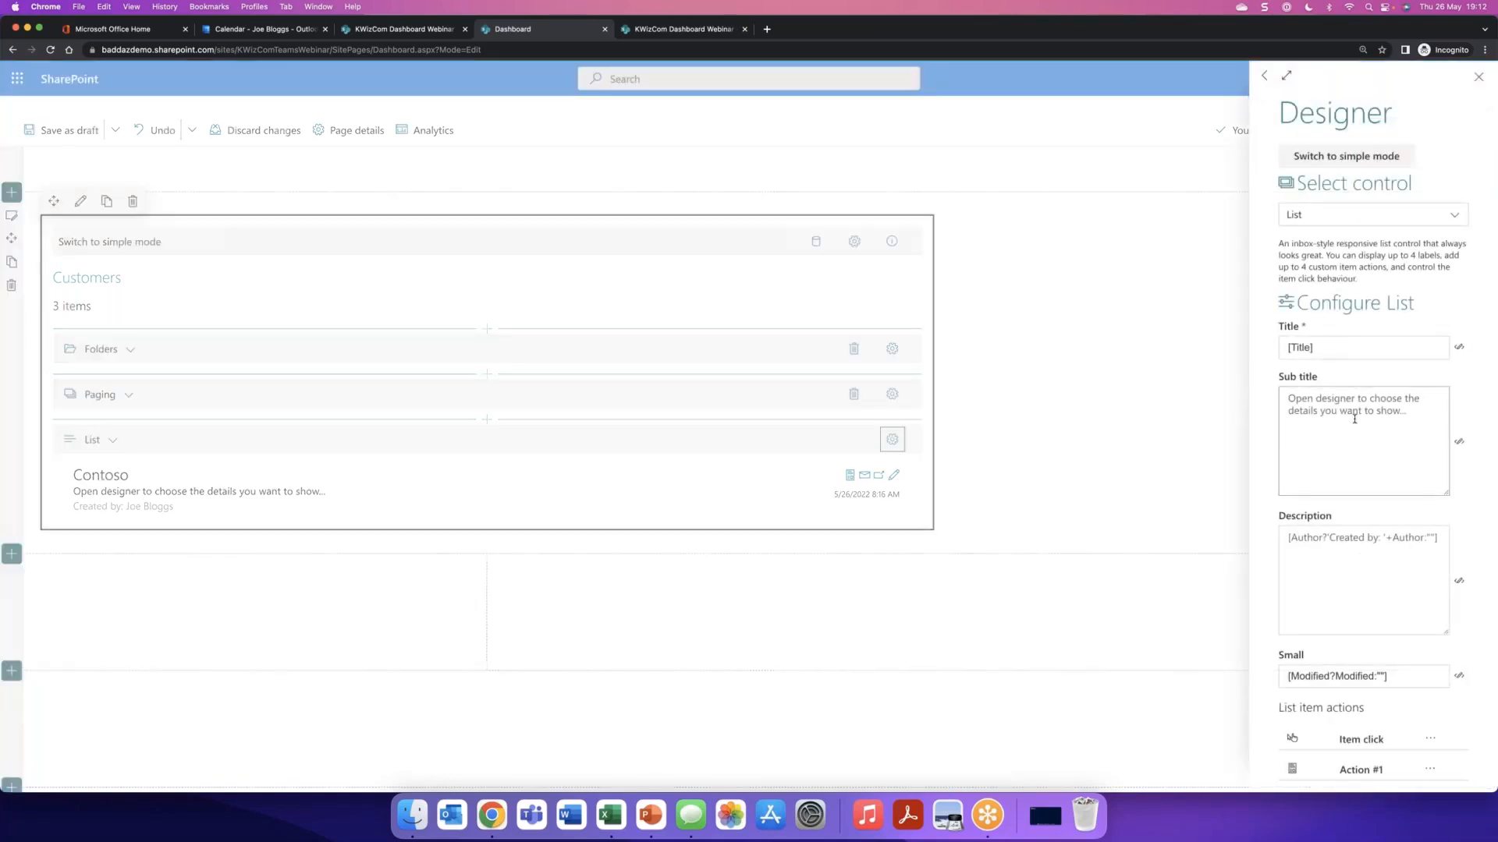
pyautogui.click(1458, 442)
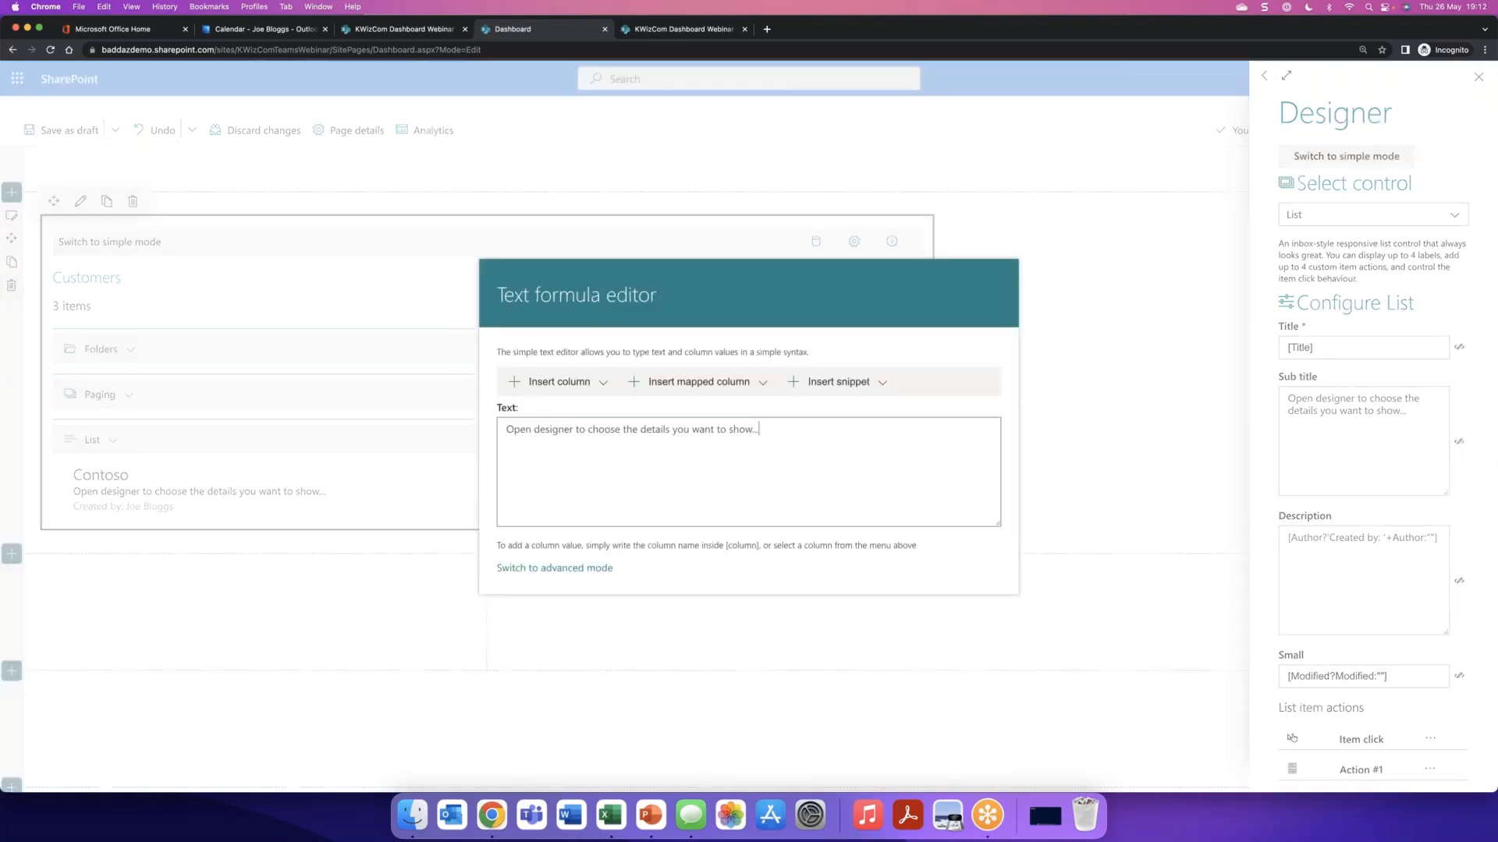
pyautogui.moveTo(534, 433); pyautogui.dragTo(342, 439)
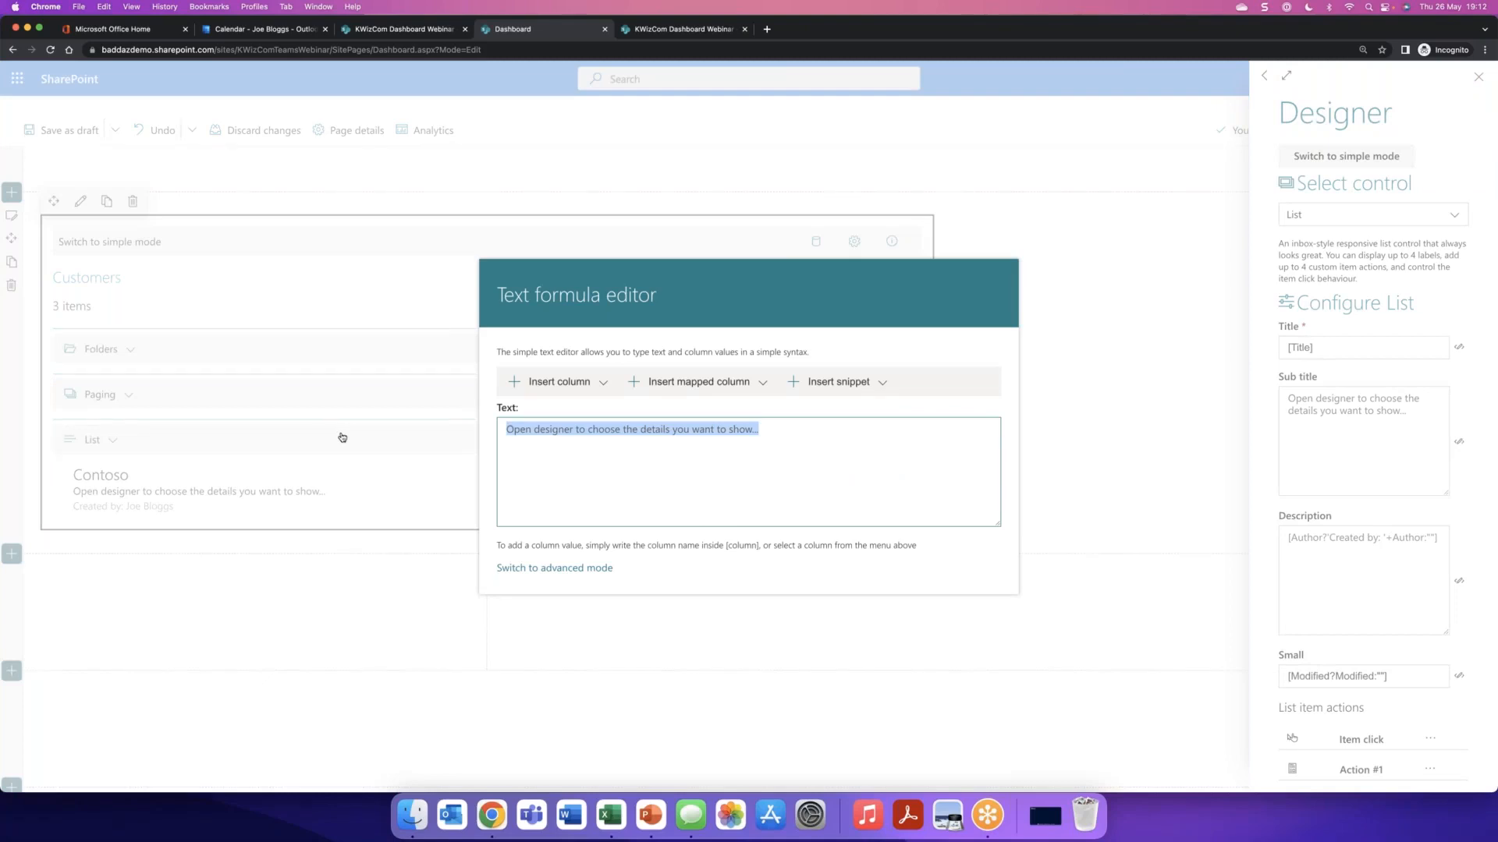
pyautogui.write('T')
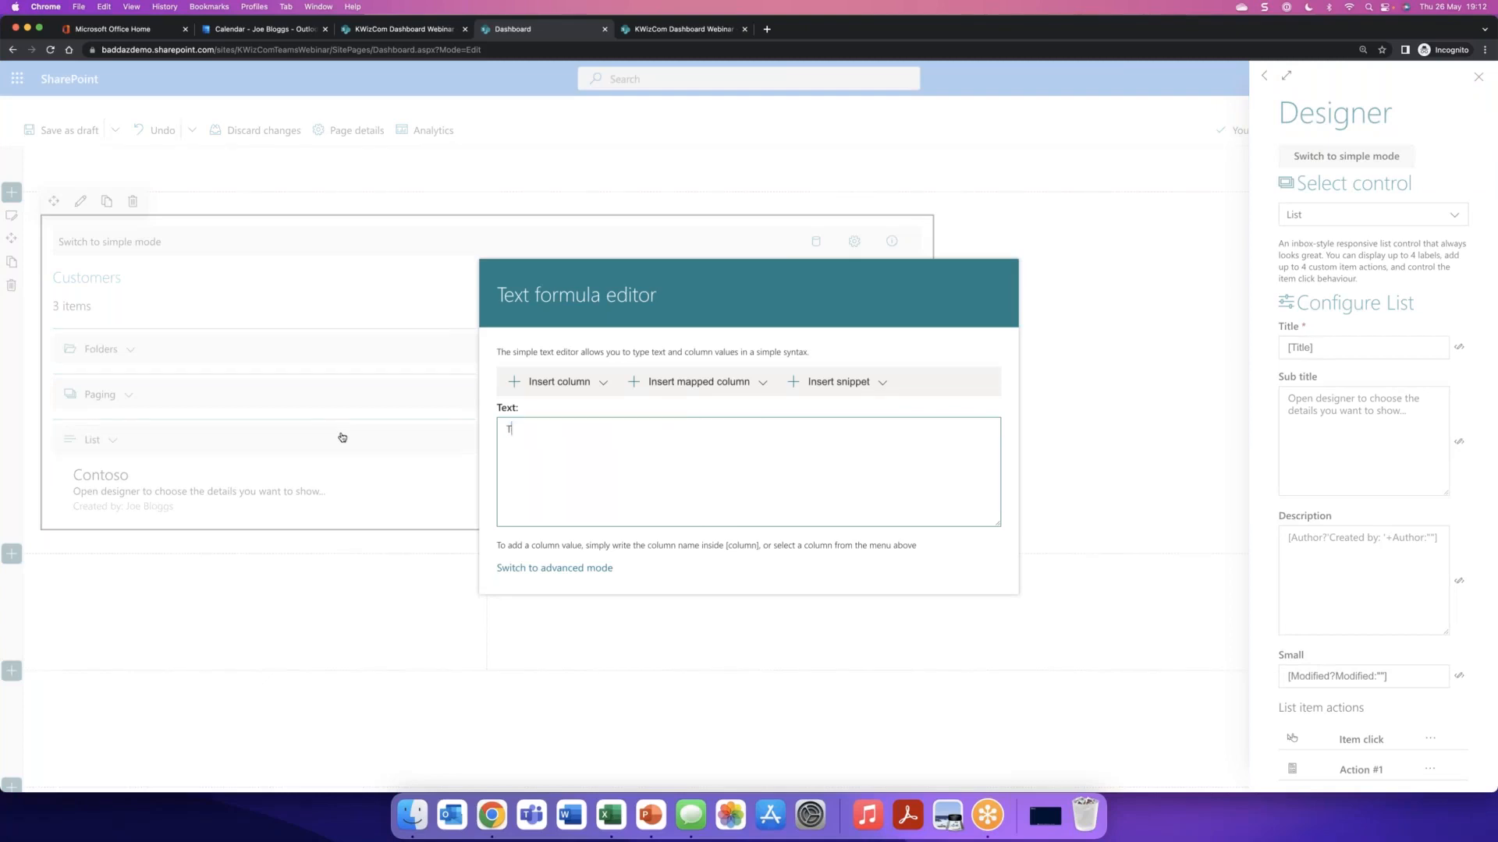
pyautogui.write('his customer is based in')
# - Append the City column's value to the sub title formula, apply it, and return to the Customers list in the other browser tab
pyautogui.click(558, 387)
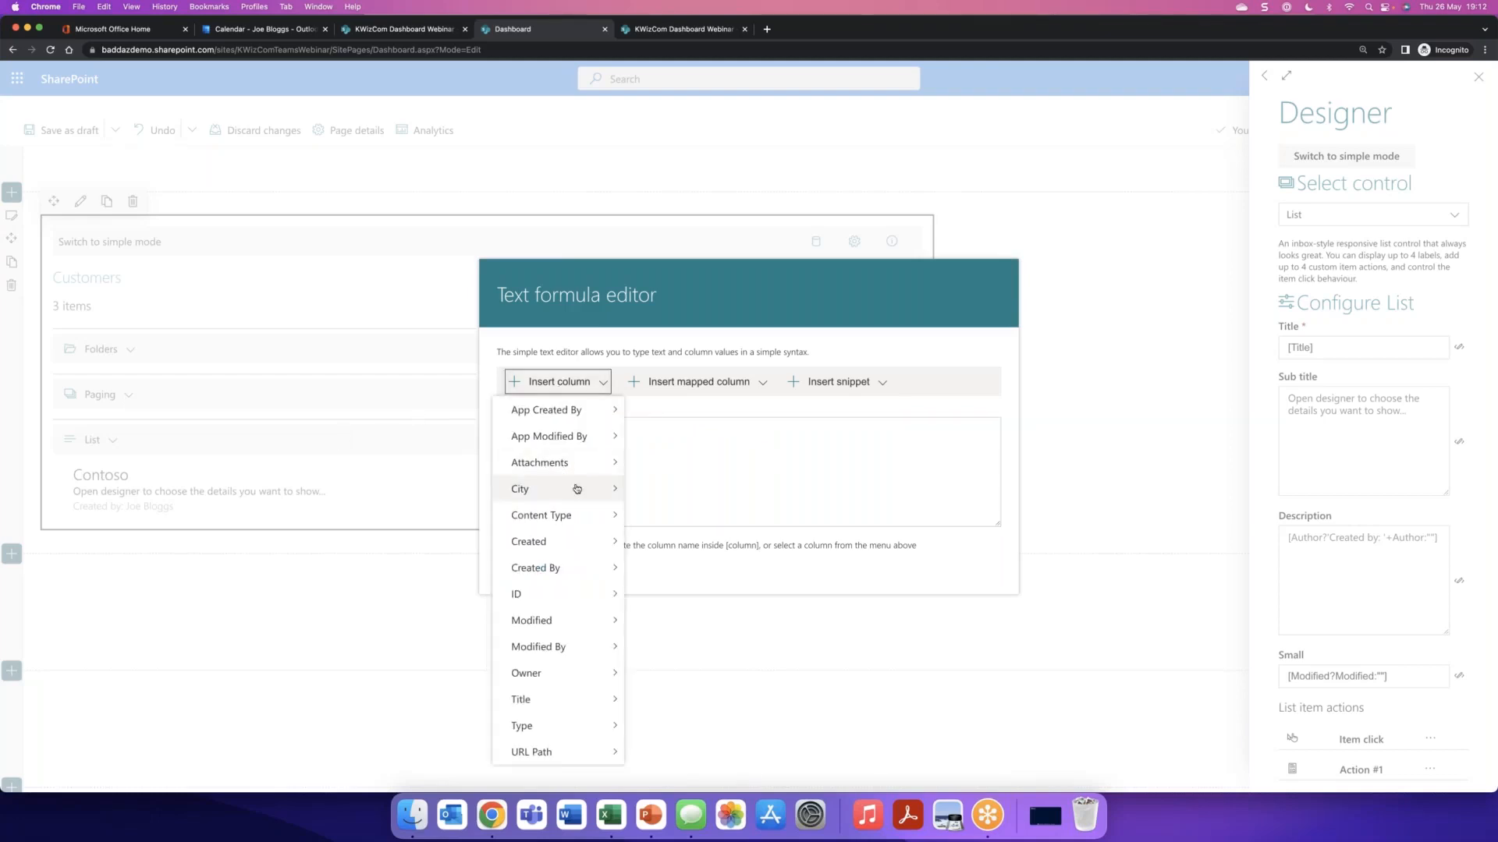
pyautogui.click(613, 493)
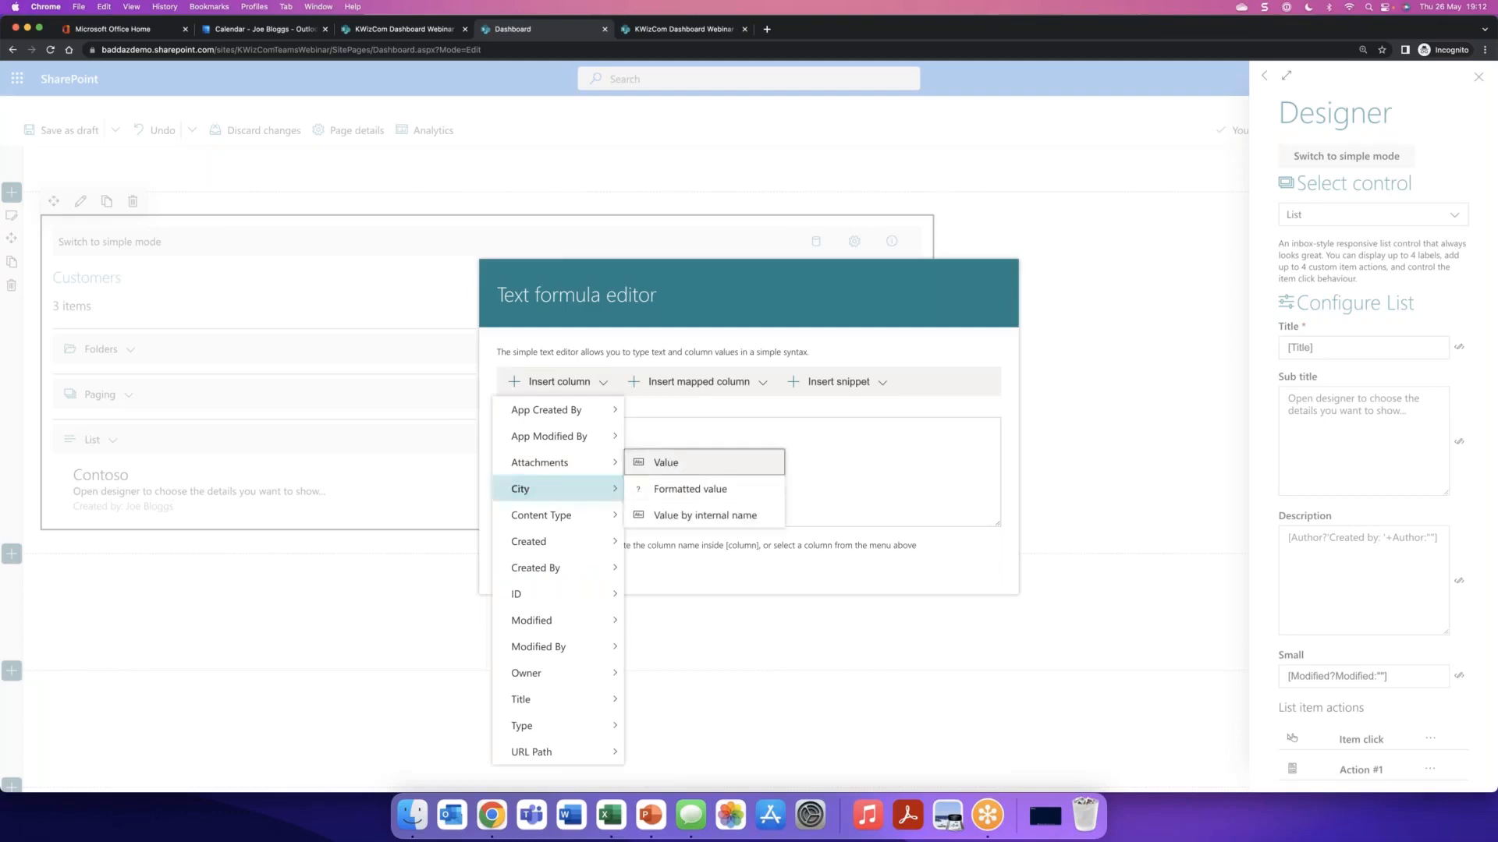
pyautogui.click(666, 463)
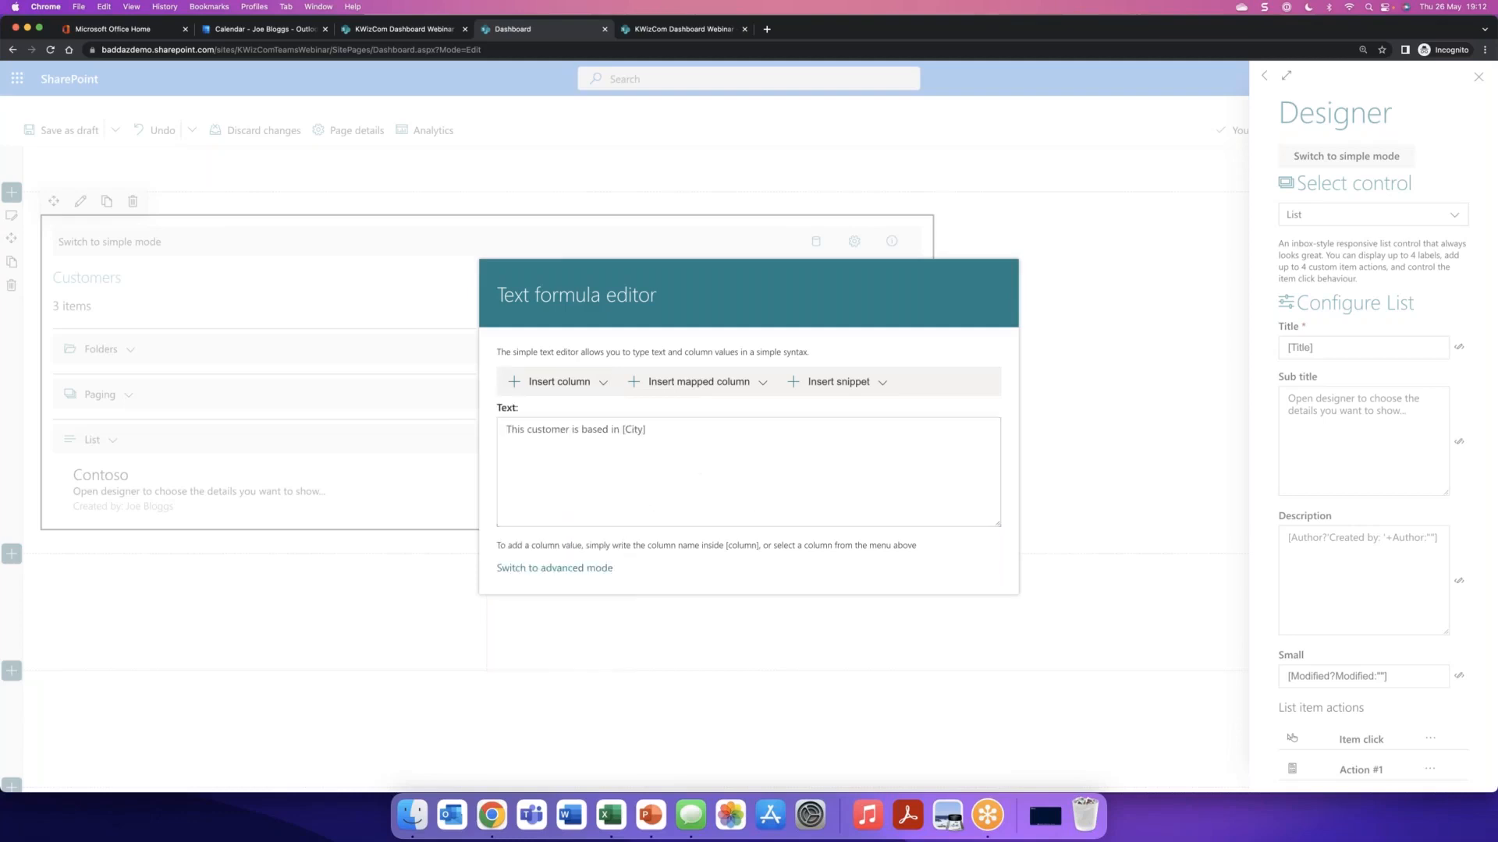
pyautogui.click(1112, 304)
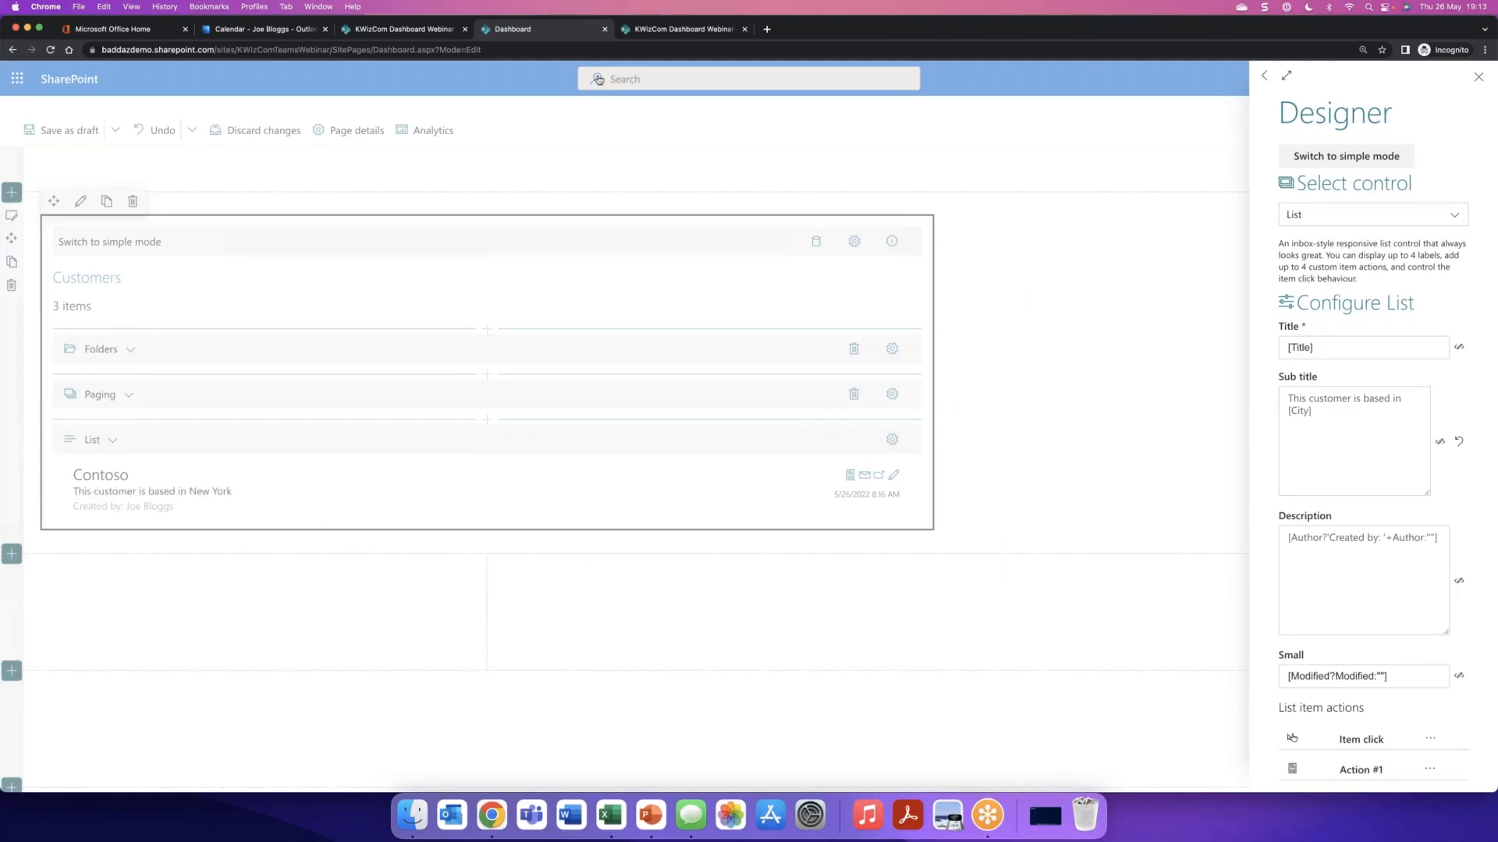
pyautogui.click(660, 29)
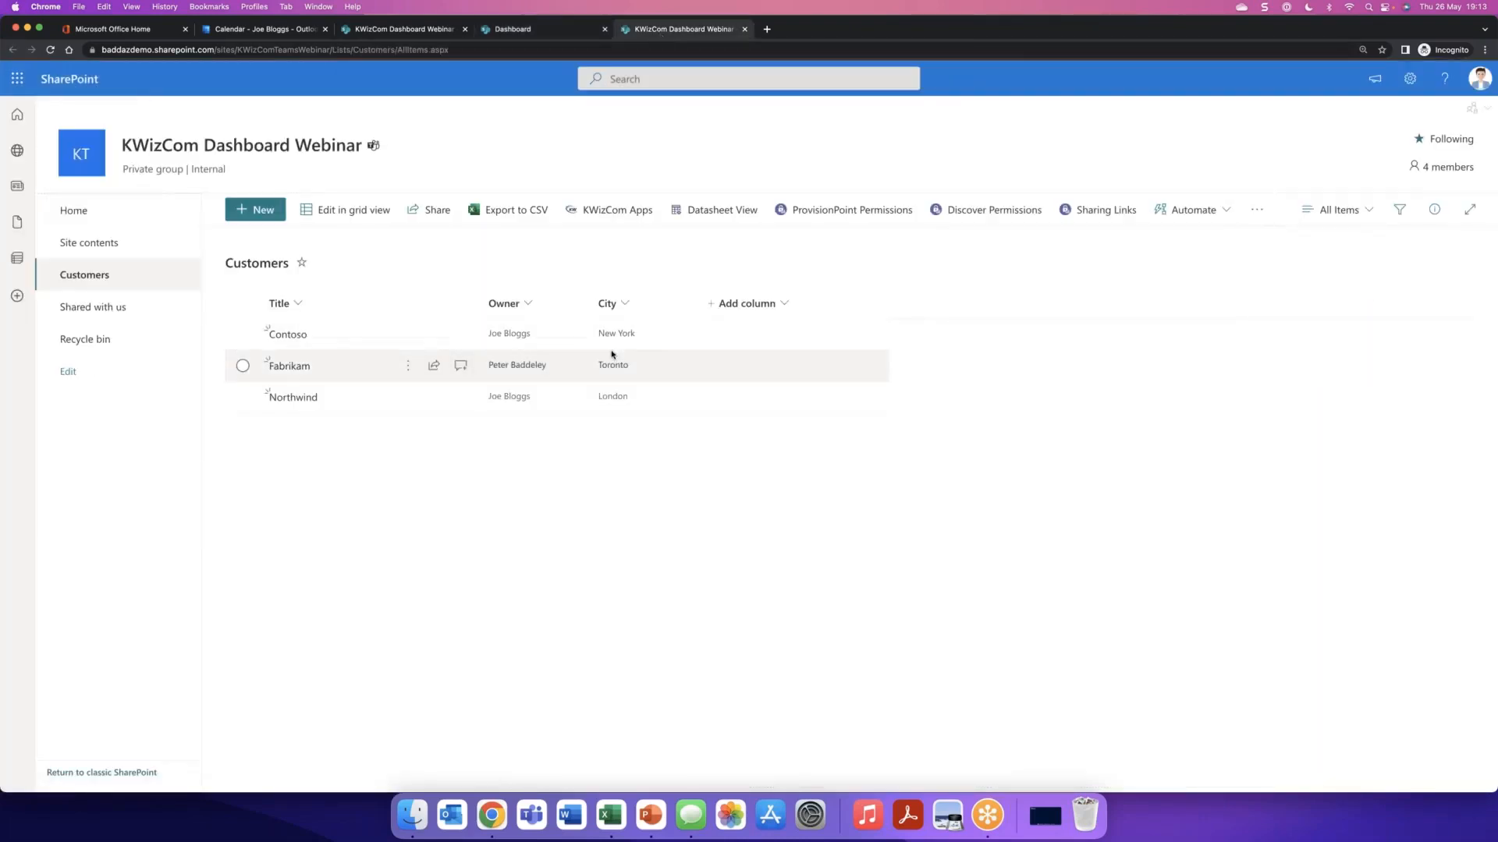
# - Return to the Dashboard page tab and replace the List control's description formula with the Owner column
pyautogui.click(513, 28)
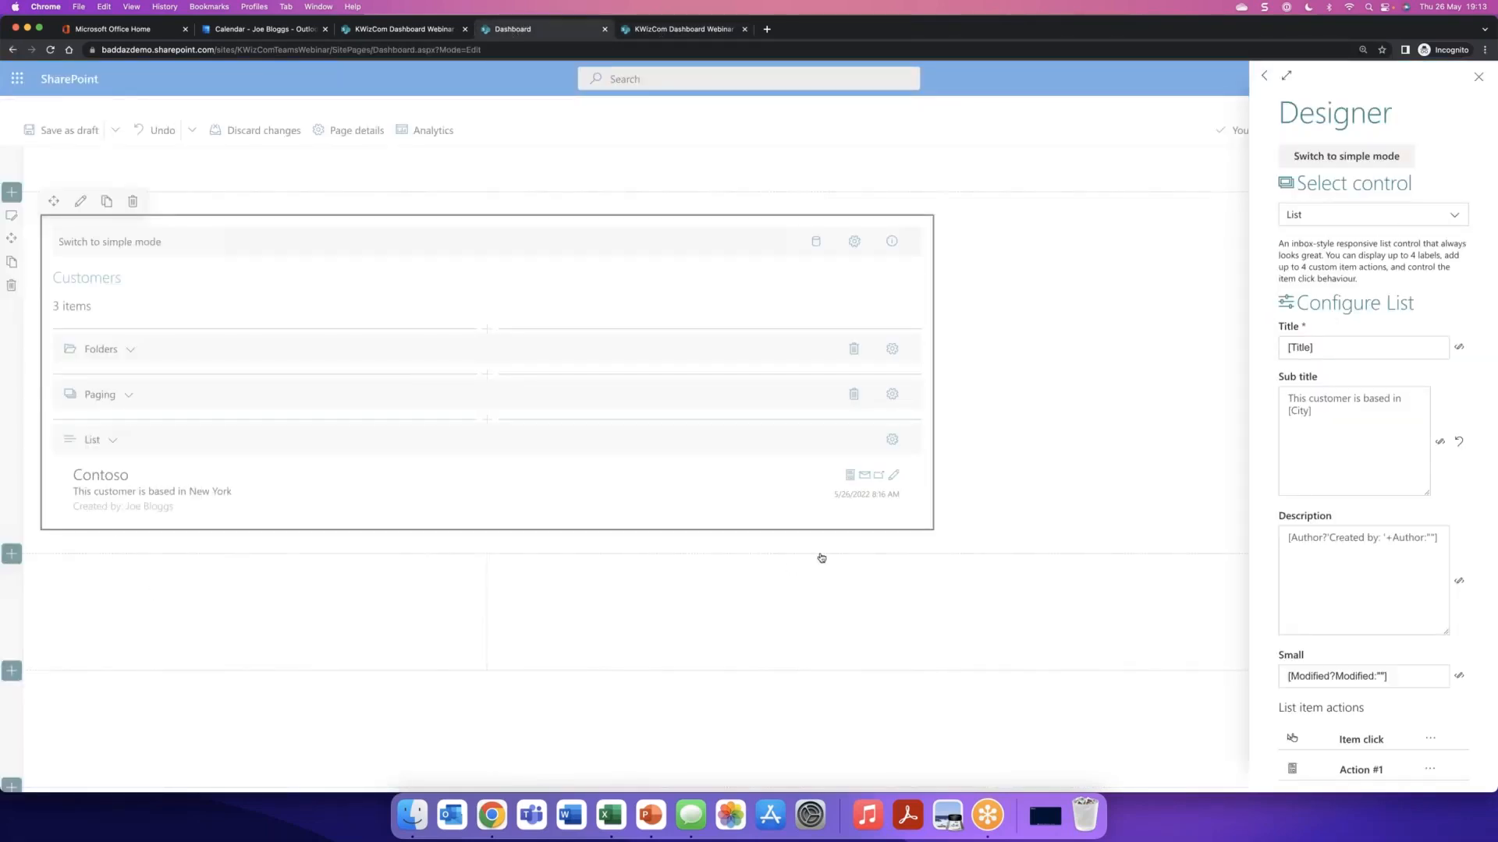
pyautogui.click(1460, 583)
pyautogui.tripleClick(716, 430)
pyautogui.press('BackSpace')
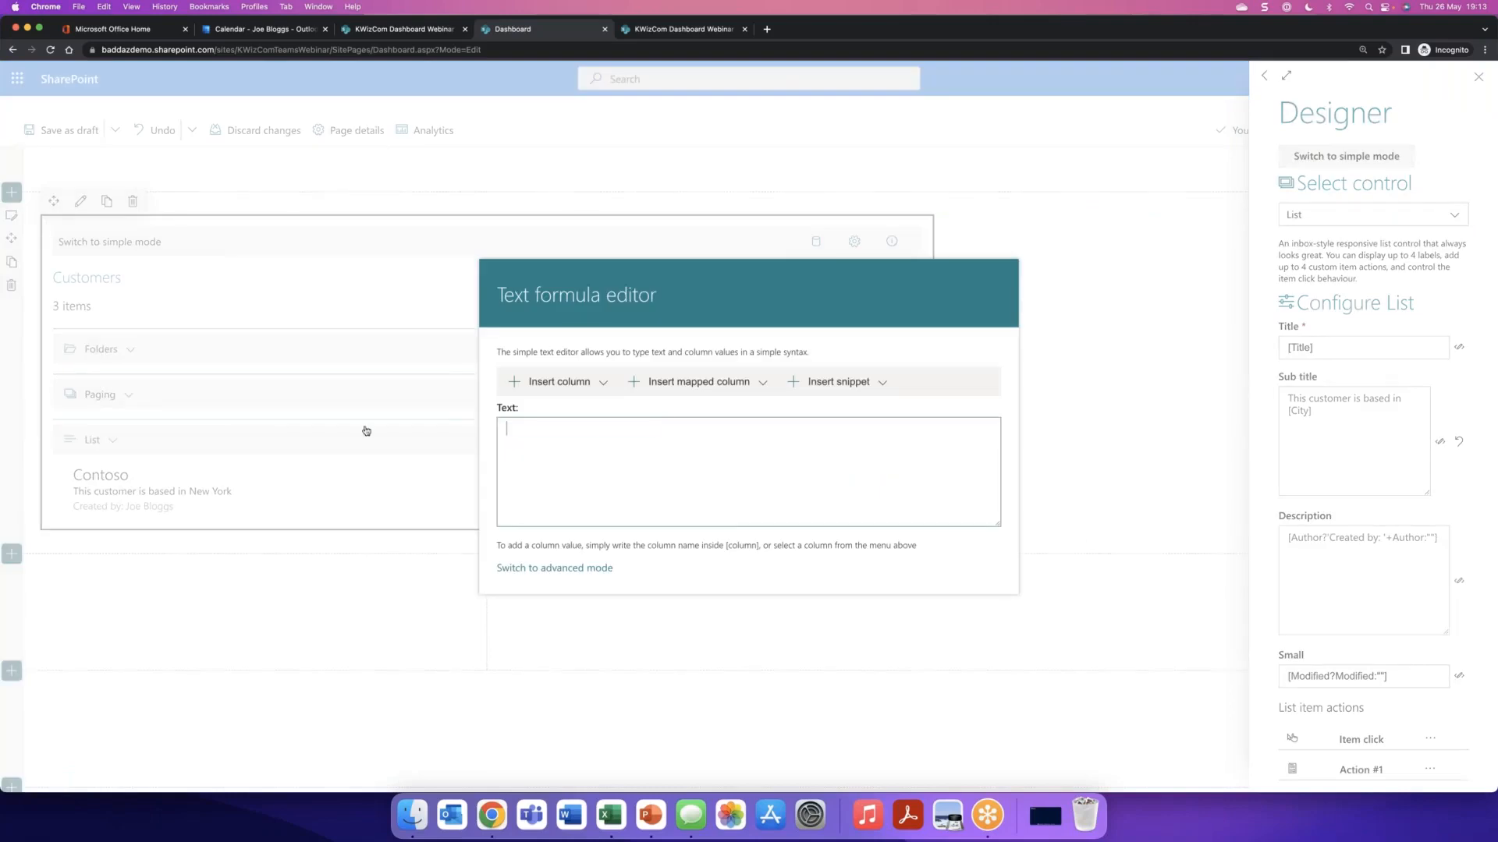
pyautogui.click(561, 383)
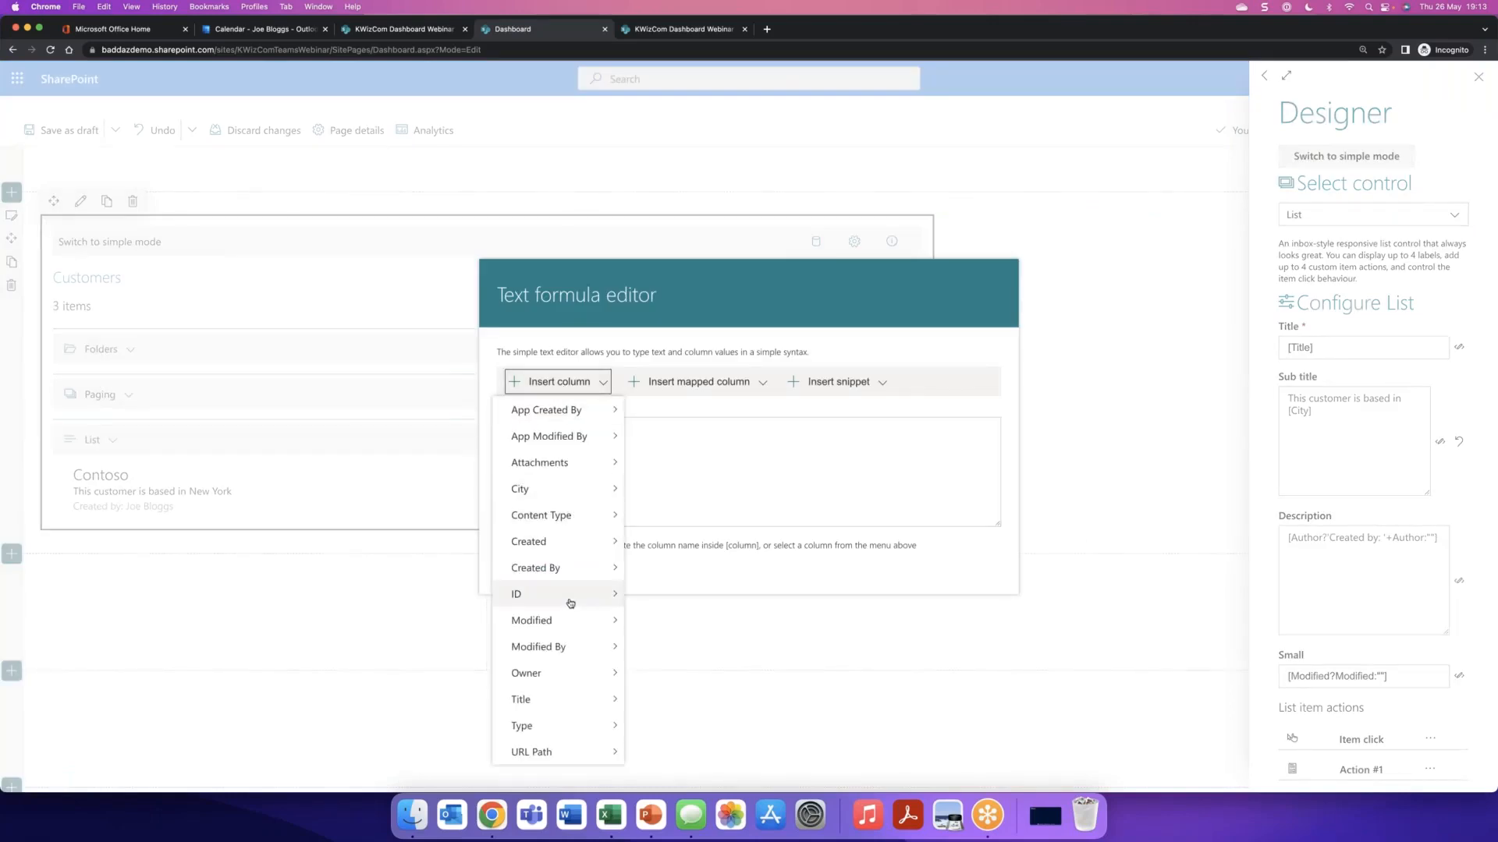
pyautogui.moveTo(569, 672)
pyautogui.click(686, 646)
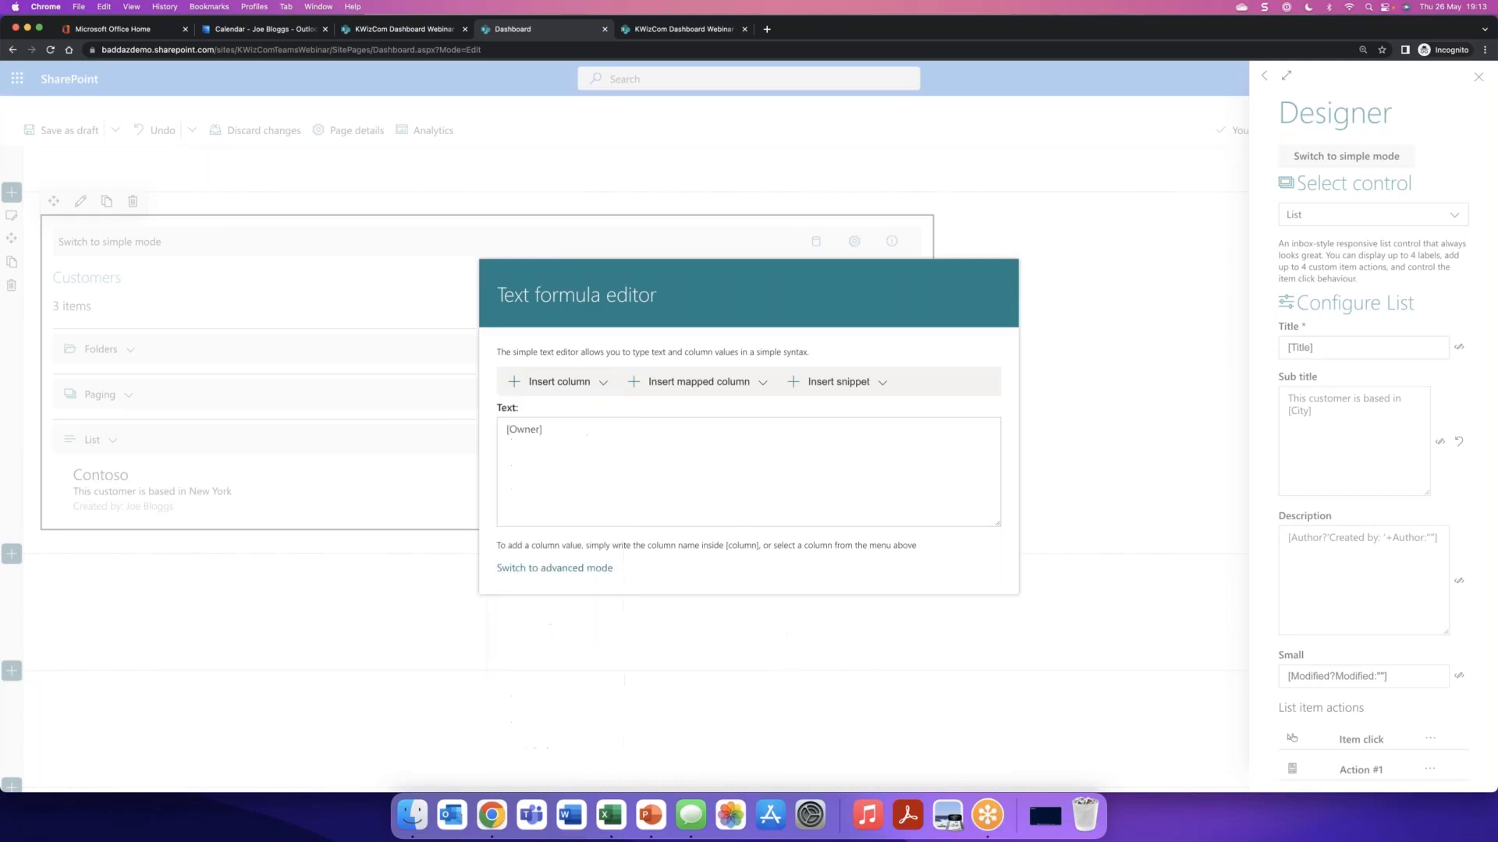
pyautogui.click(1082, 532)
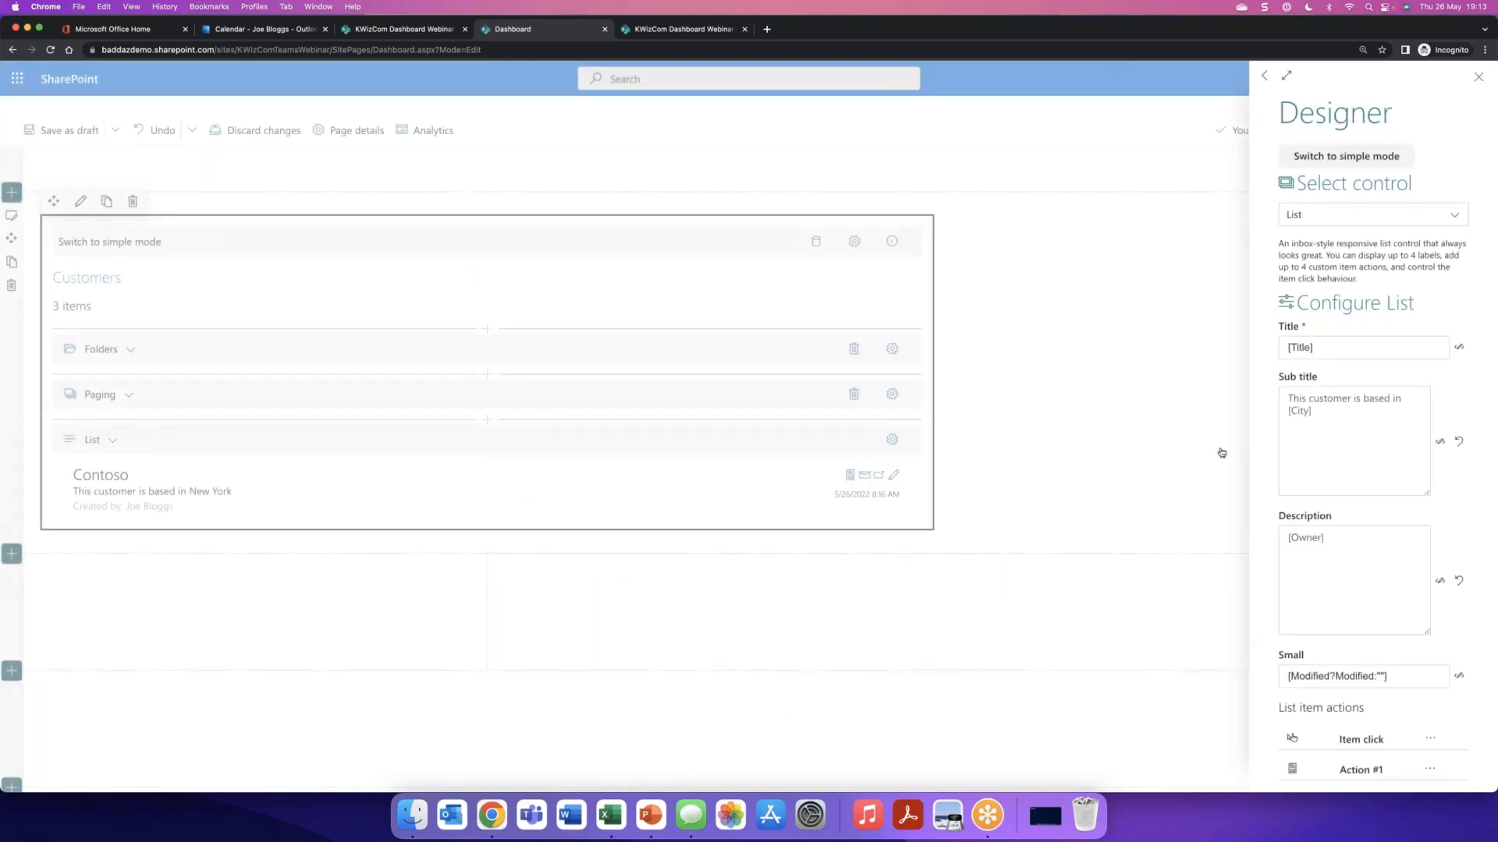
# - Close the designer, republish the page, and check Contoso's item properties from the published web part
pyautogui.click(1479, 76)
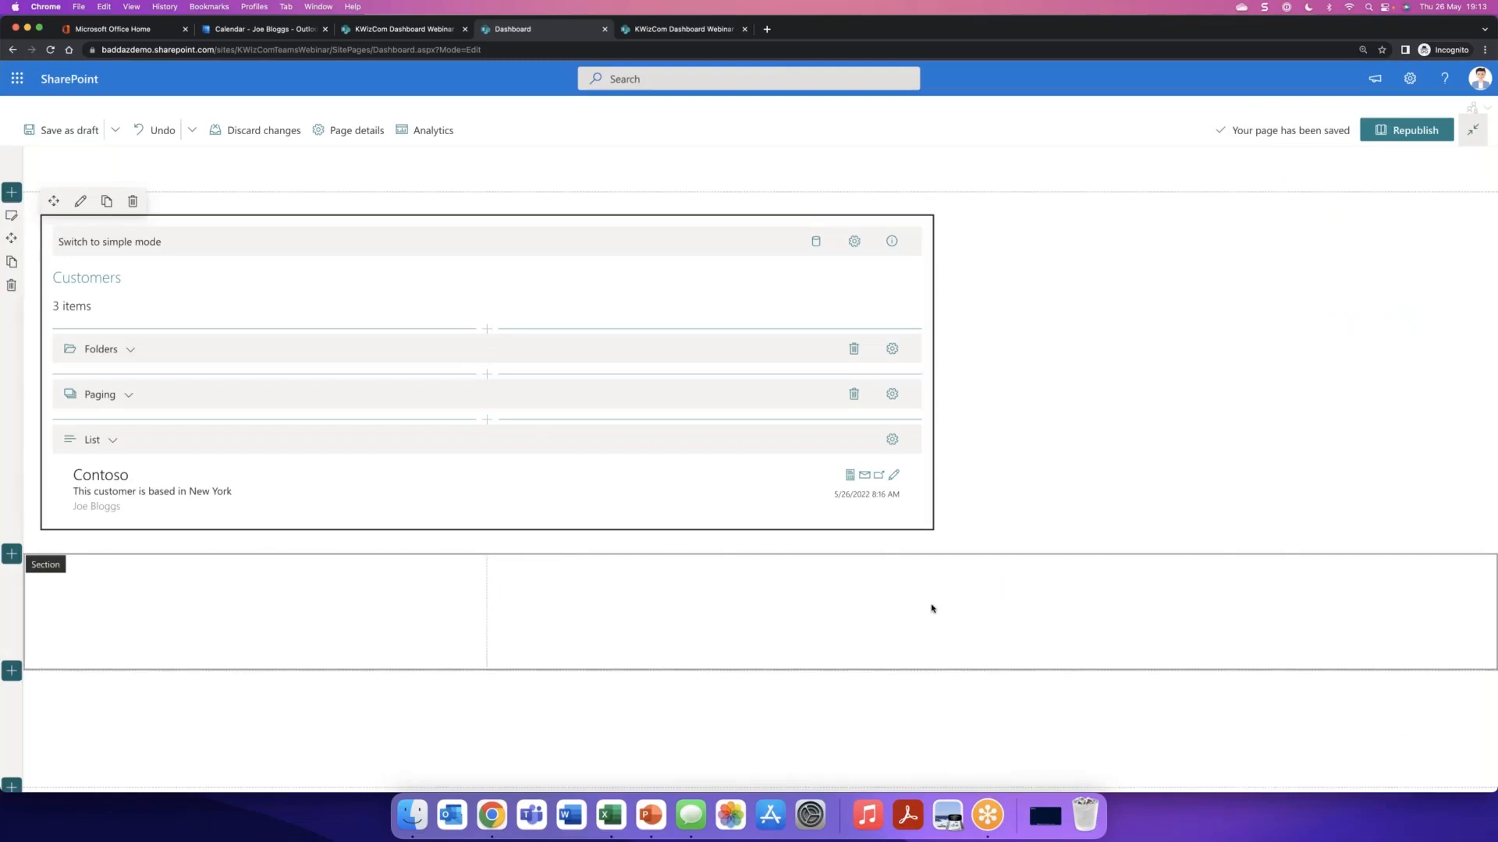
pyautogui.click(1406, 130)
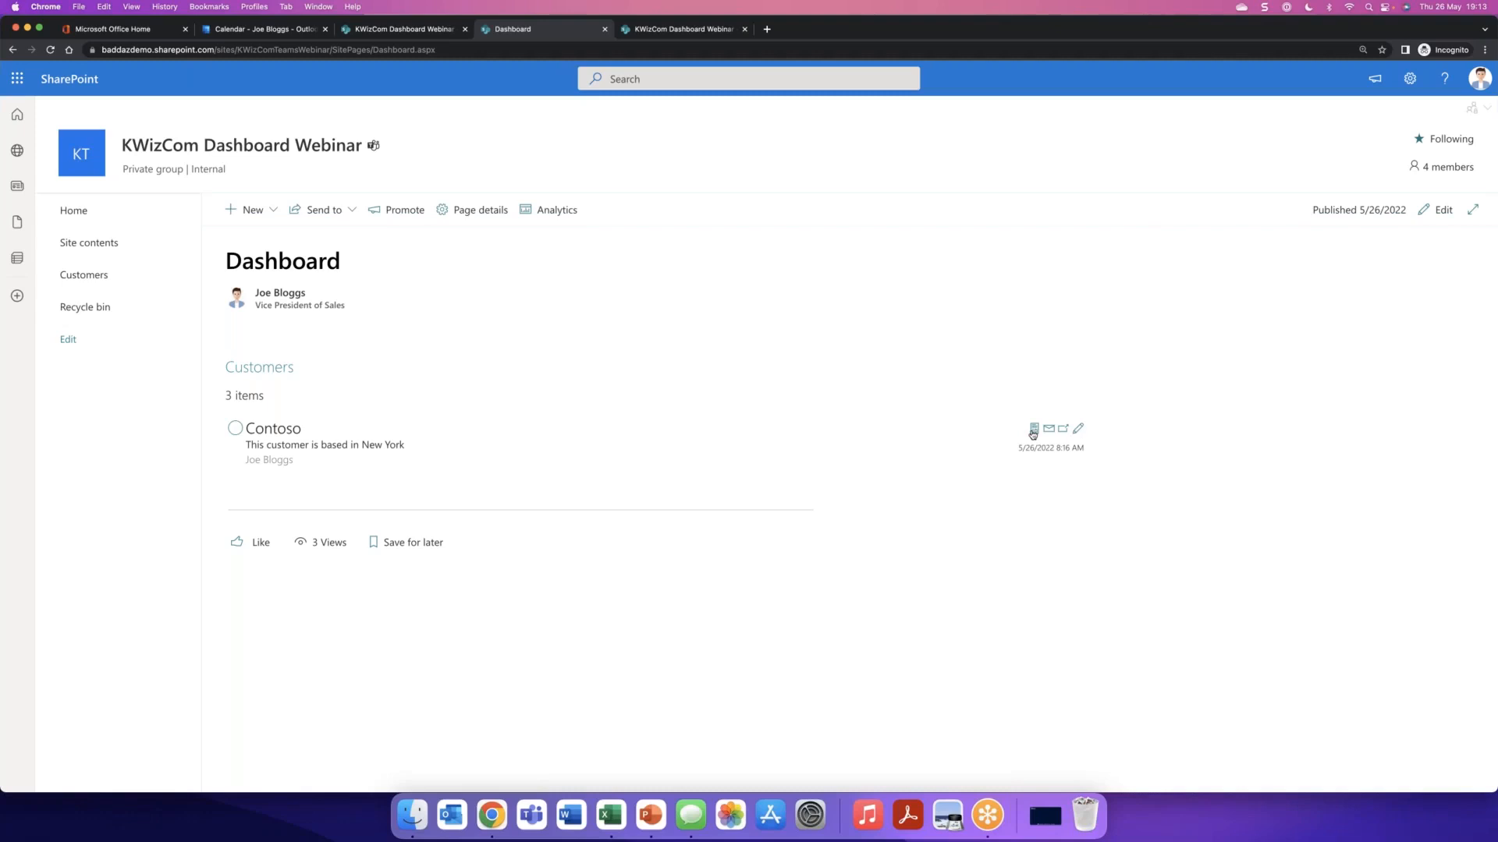
pyautogui.click(1032, 435)
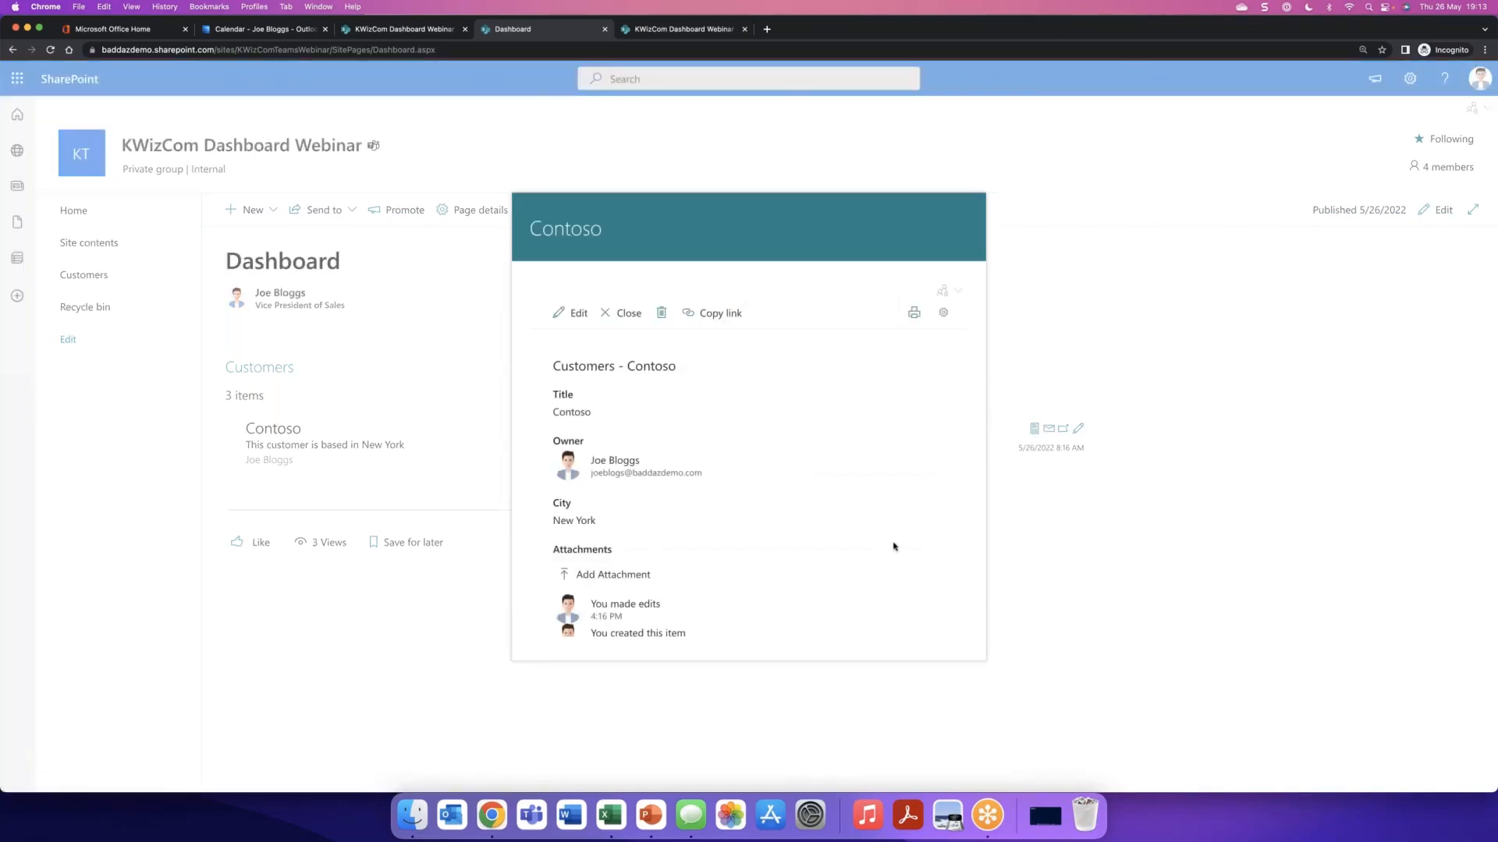
pyautogui.click(1110, 298)
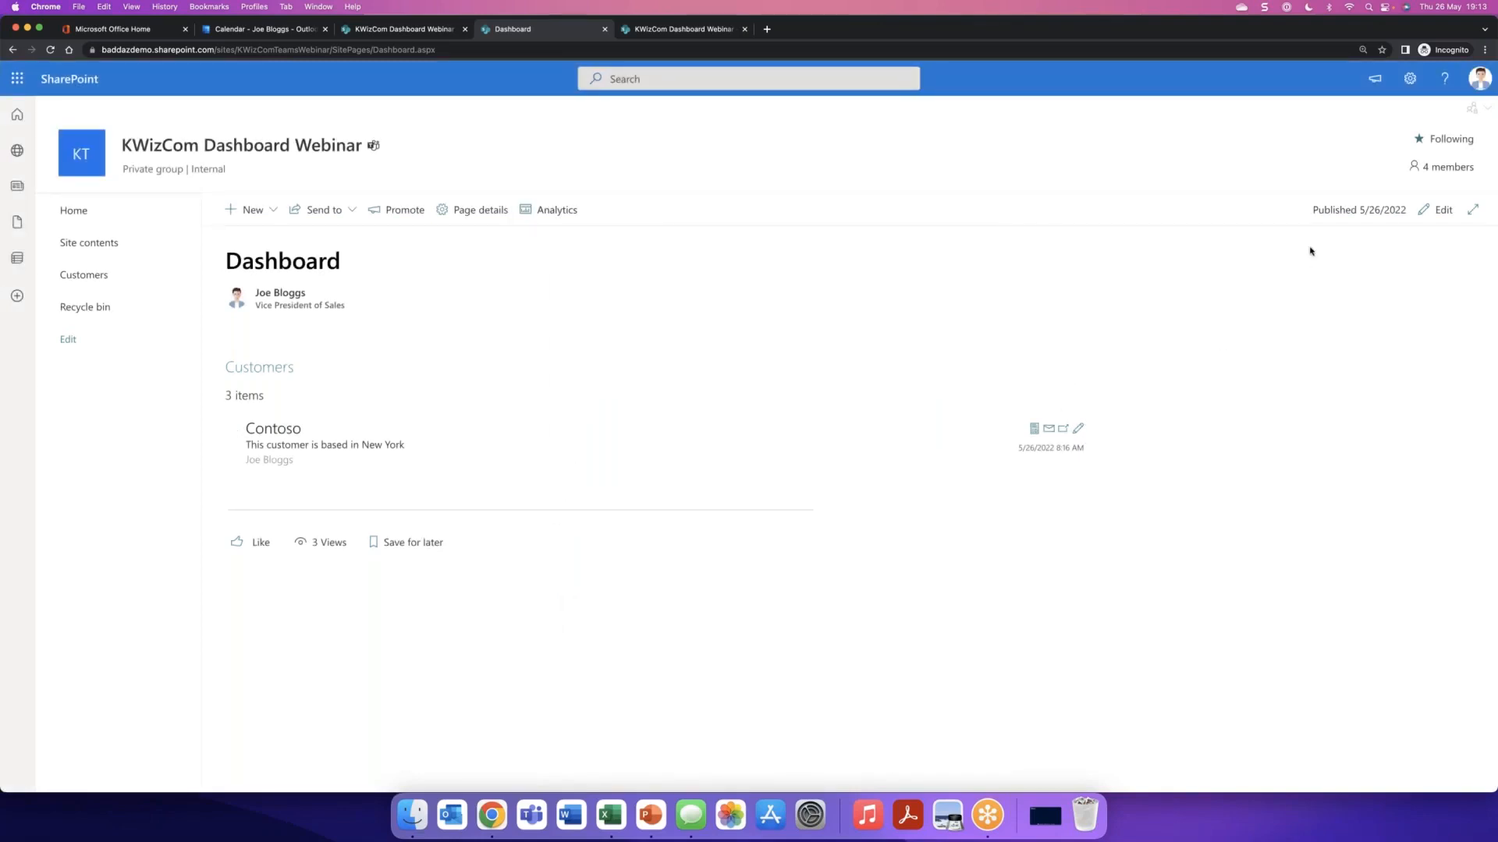
# - Reopen the page for editing, switch the web part to advanced mode, and open the script of the List control's Action #3
pyautogui.click(1442, 210)
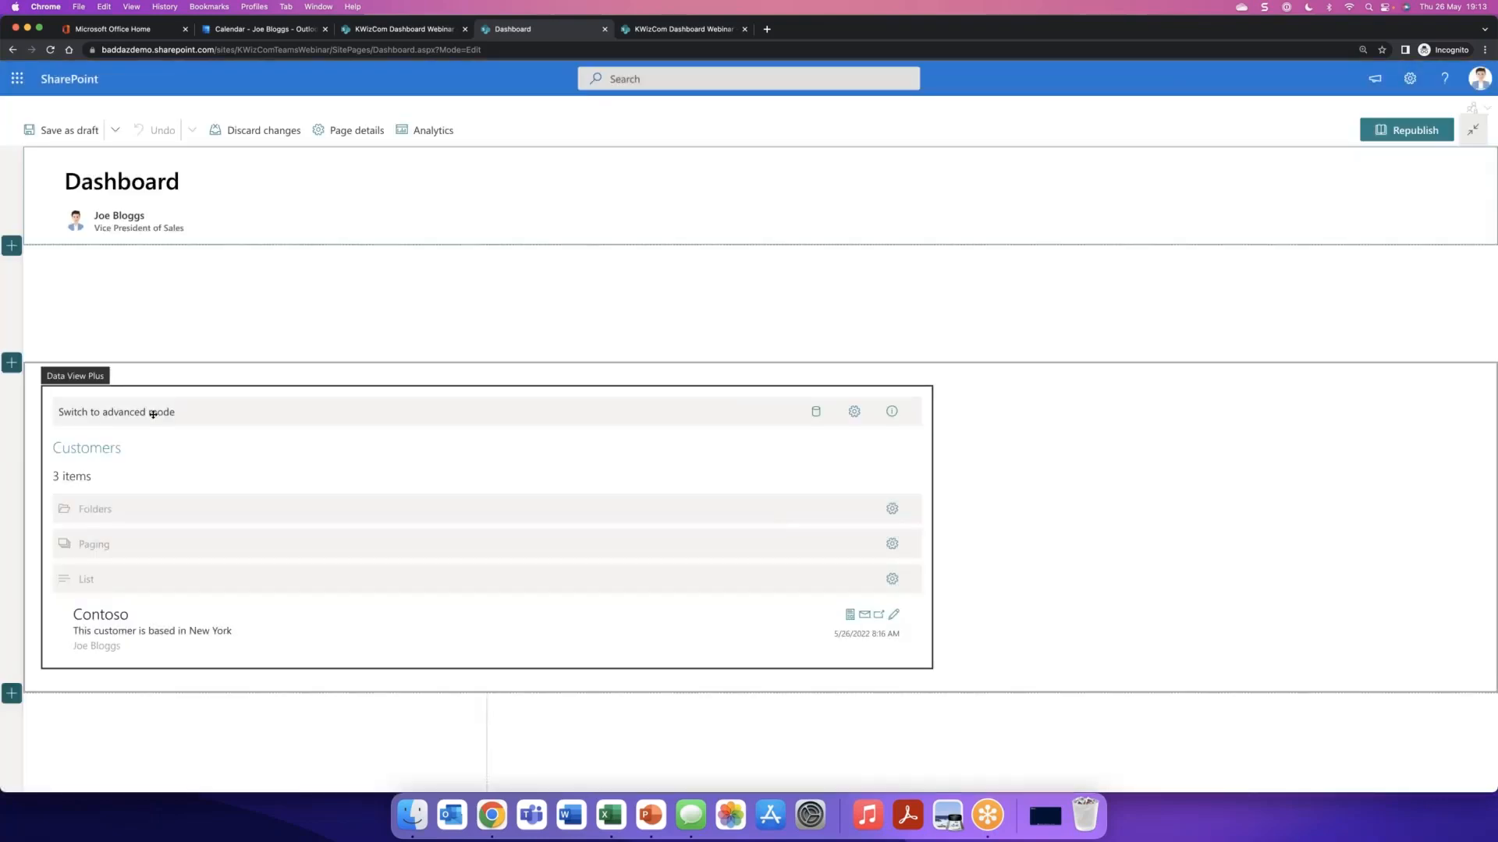
pyautogui.click(142, 415)
pyautogui.click(141, 416)
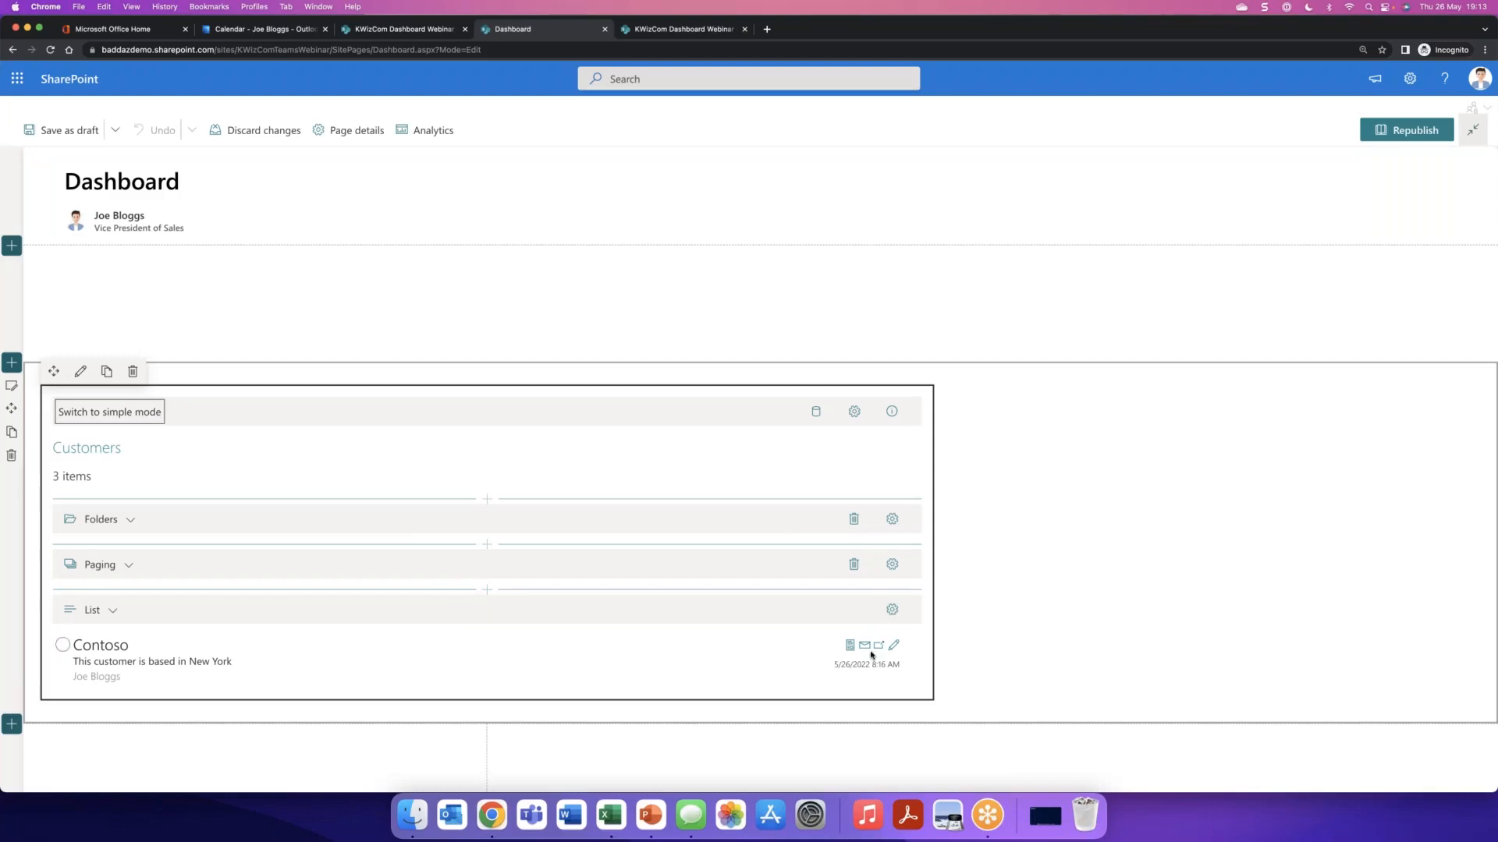
pyautogui.click(892, 610)
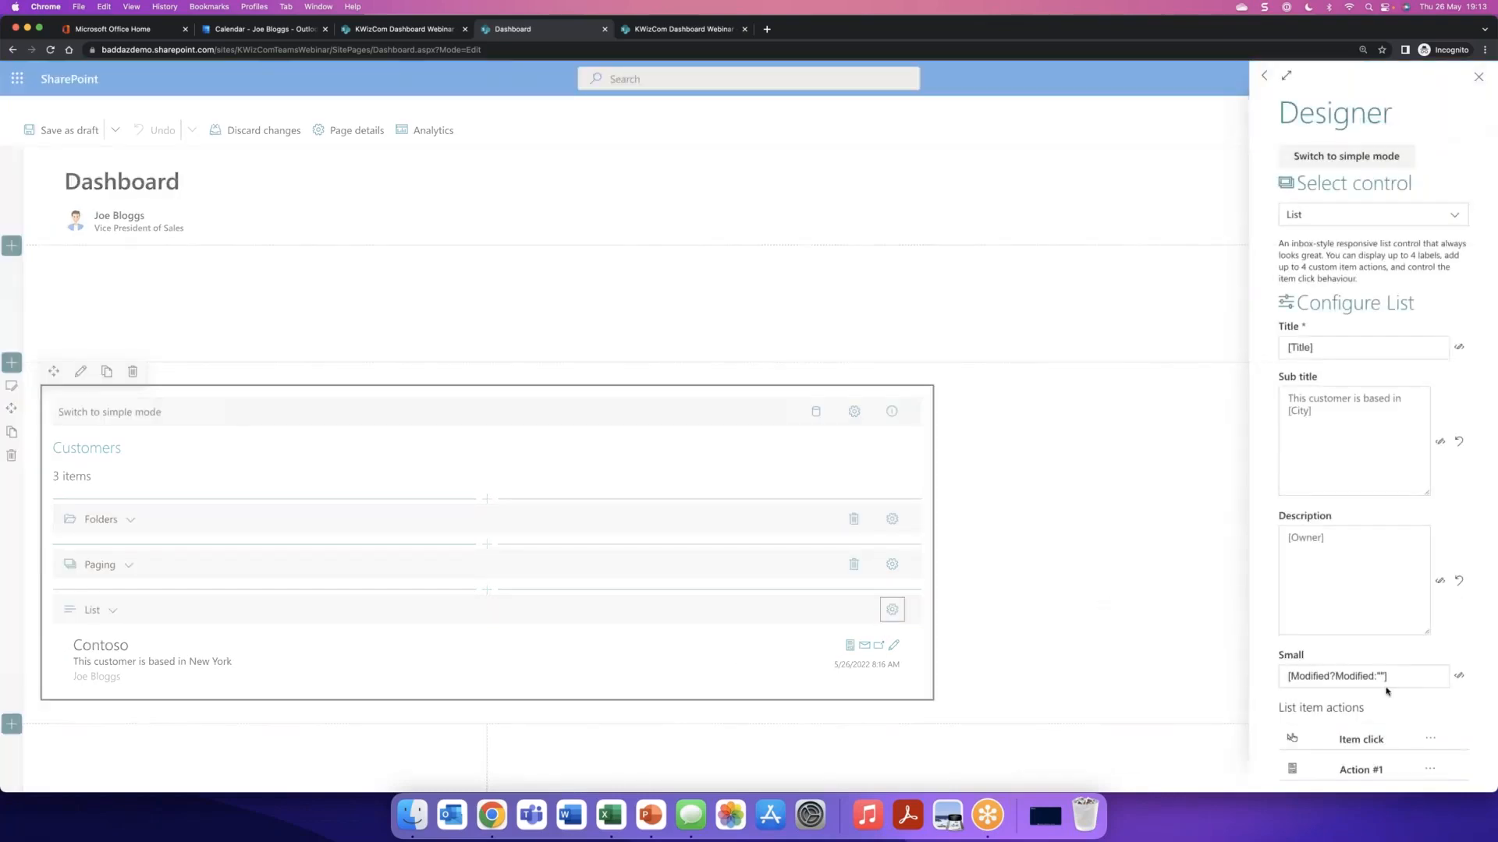
pyautogui.scroll(-3, 1386, 691)
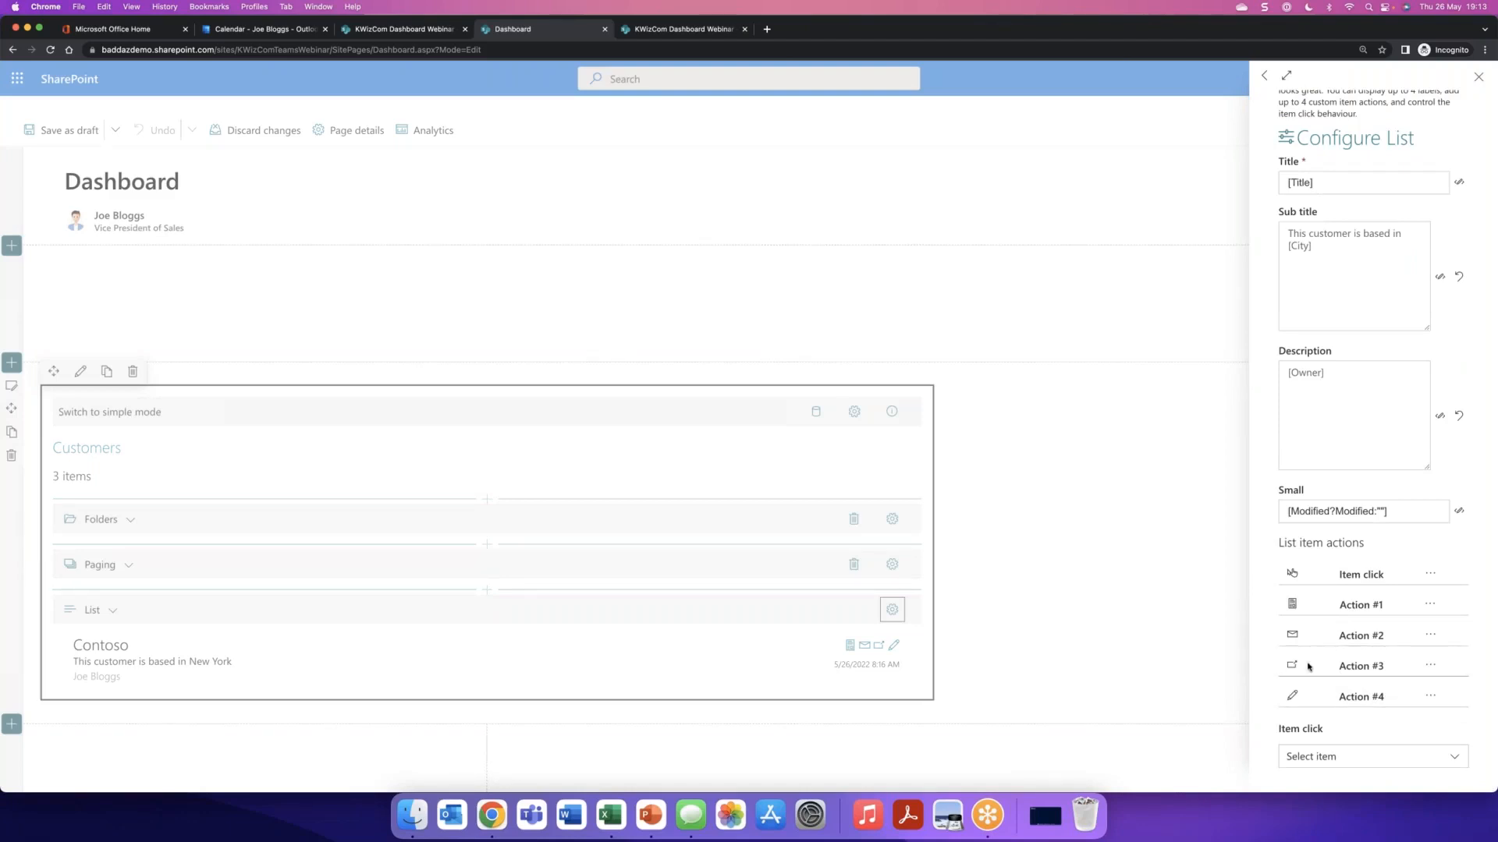
pyautogui.click(1434, 666)
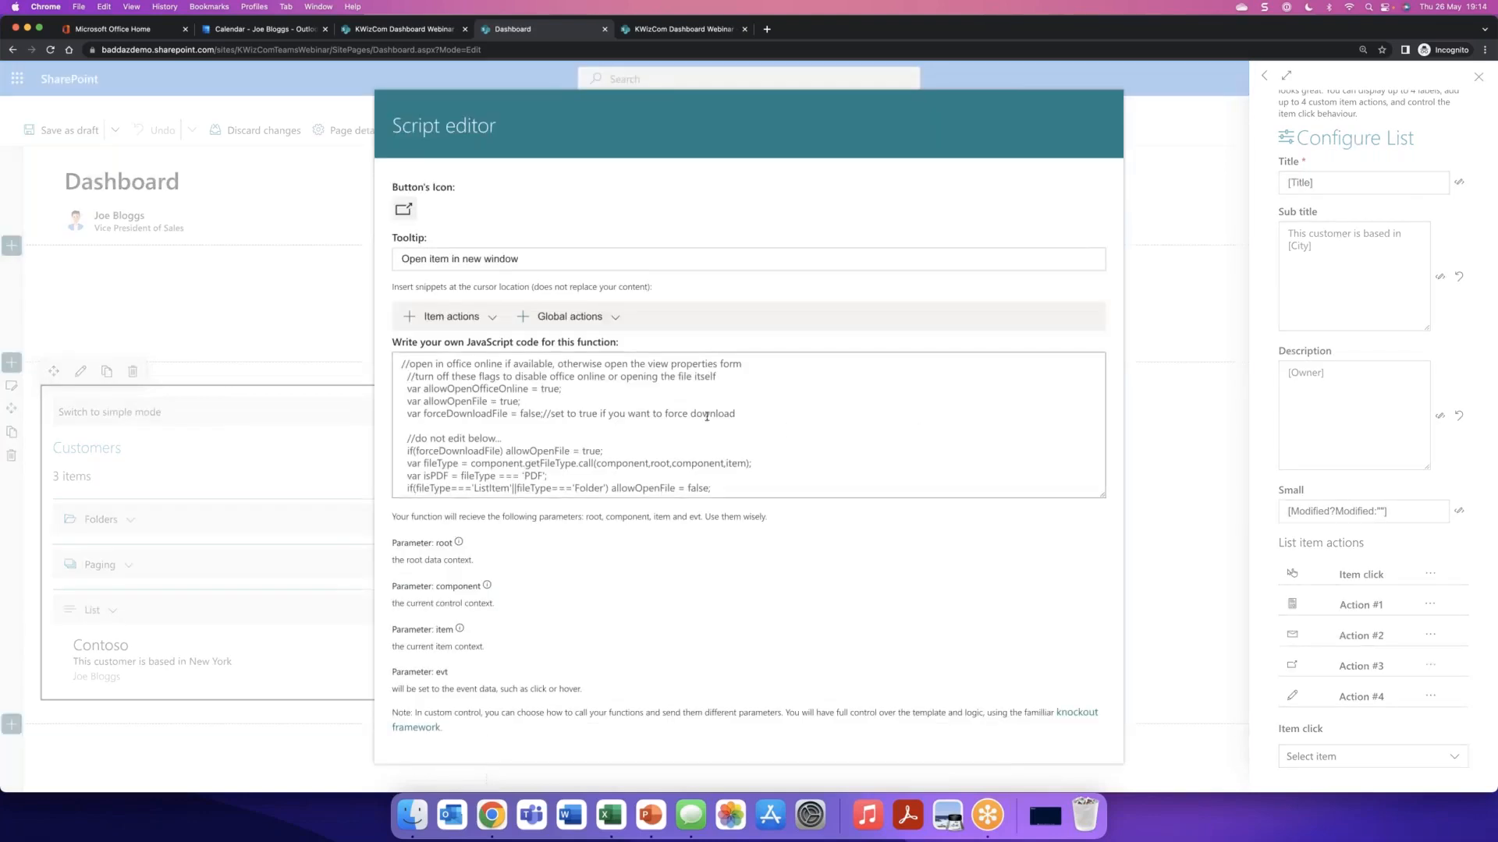
# - Search the icon picker for "map" and set the Action #3 button's icon to the map pin
pyautogui.click(403, 209)
pyautogui.click(370, 362)
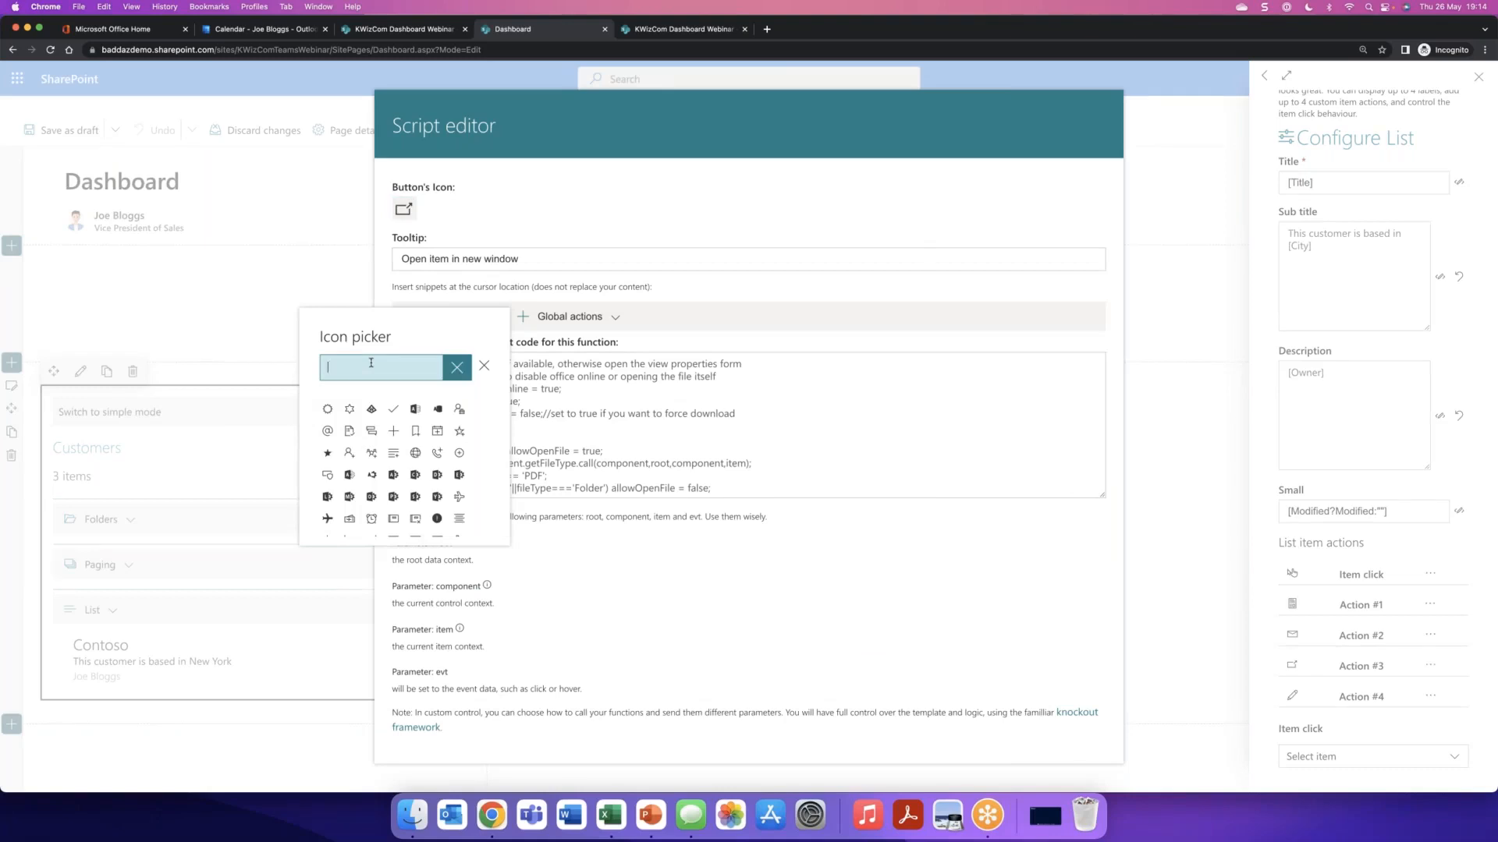
pyautogui.write('map')
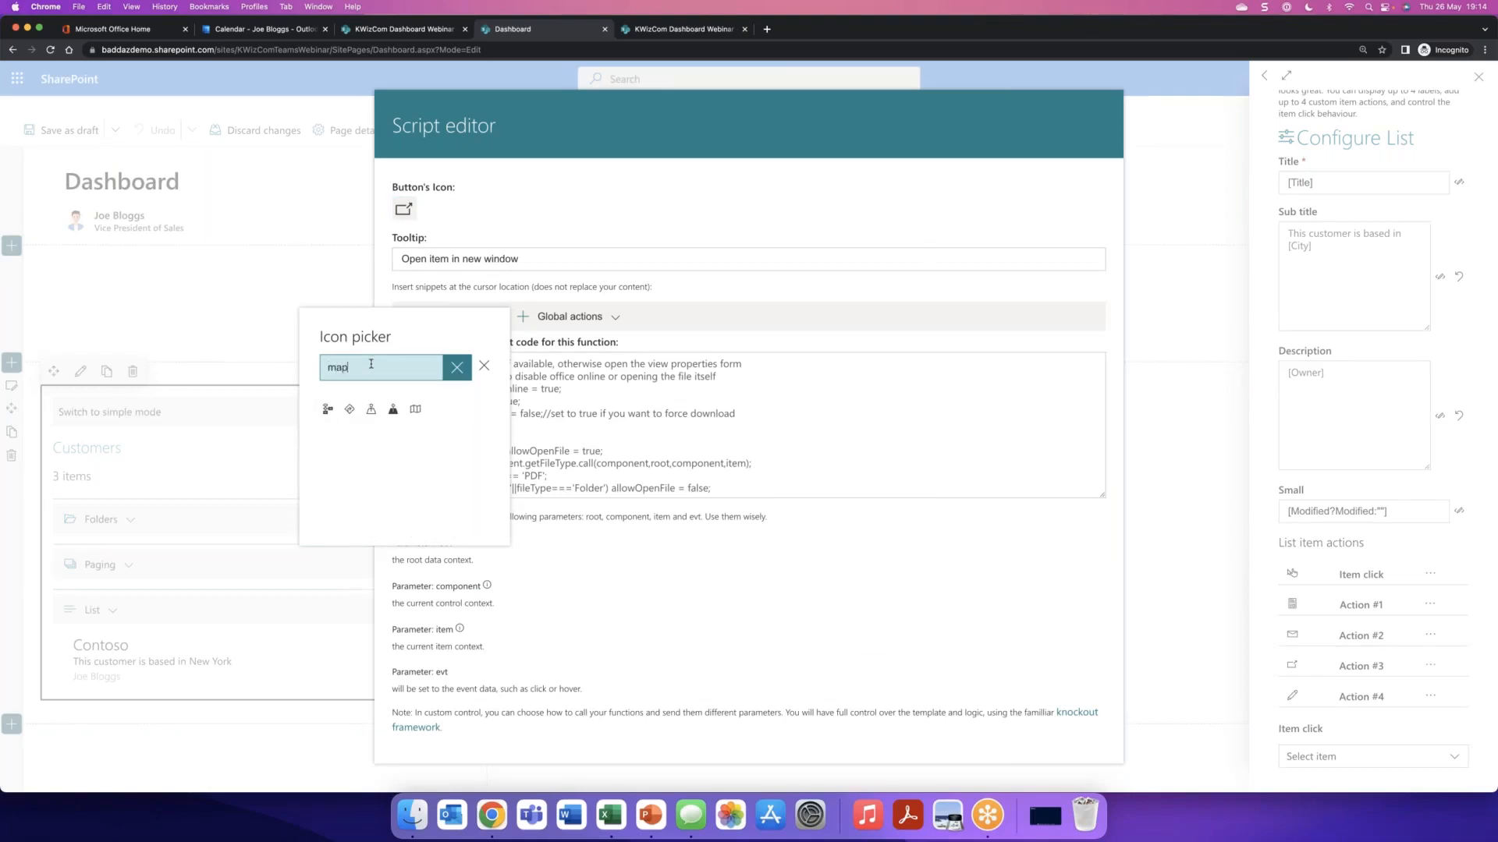
pyautogui.click(371, 409)
# - Replace the Action #3 script with the "Show city in maps" item action snippet, review its code, and close the designer
pyautogui.click(600, 431)
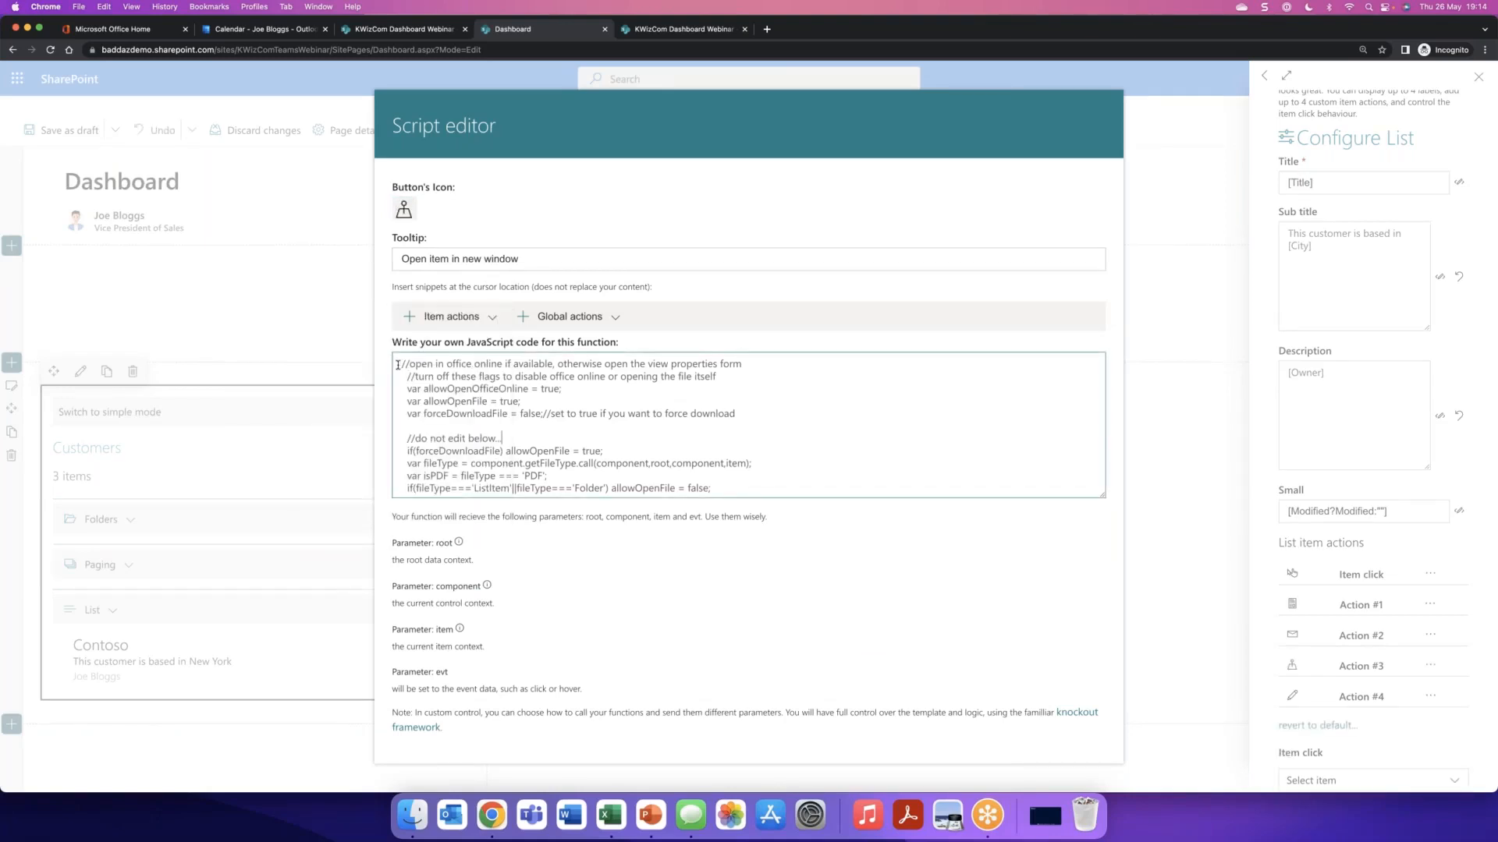
pyautogui.moveTo(400, 363); pyautogui.dragTo(622, 644)
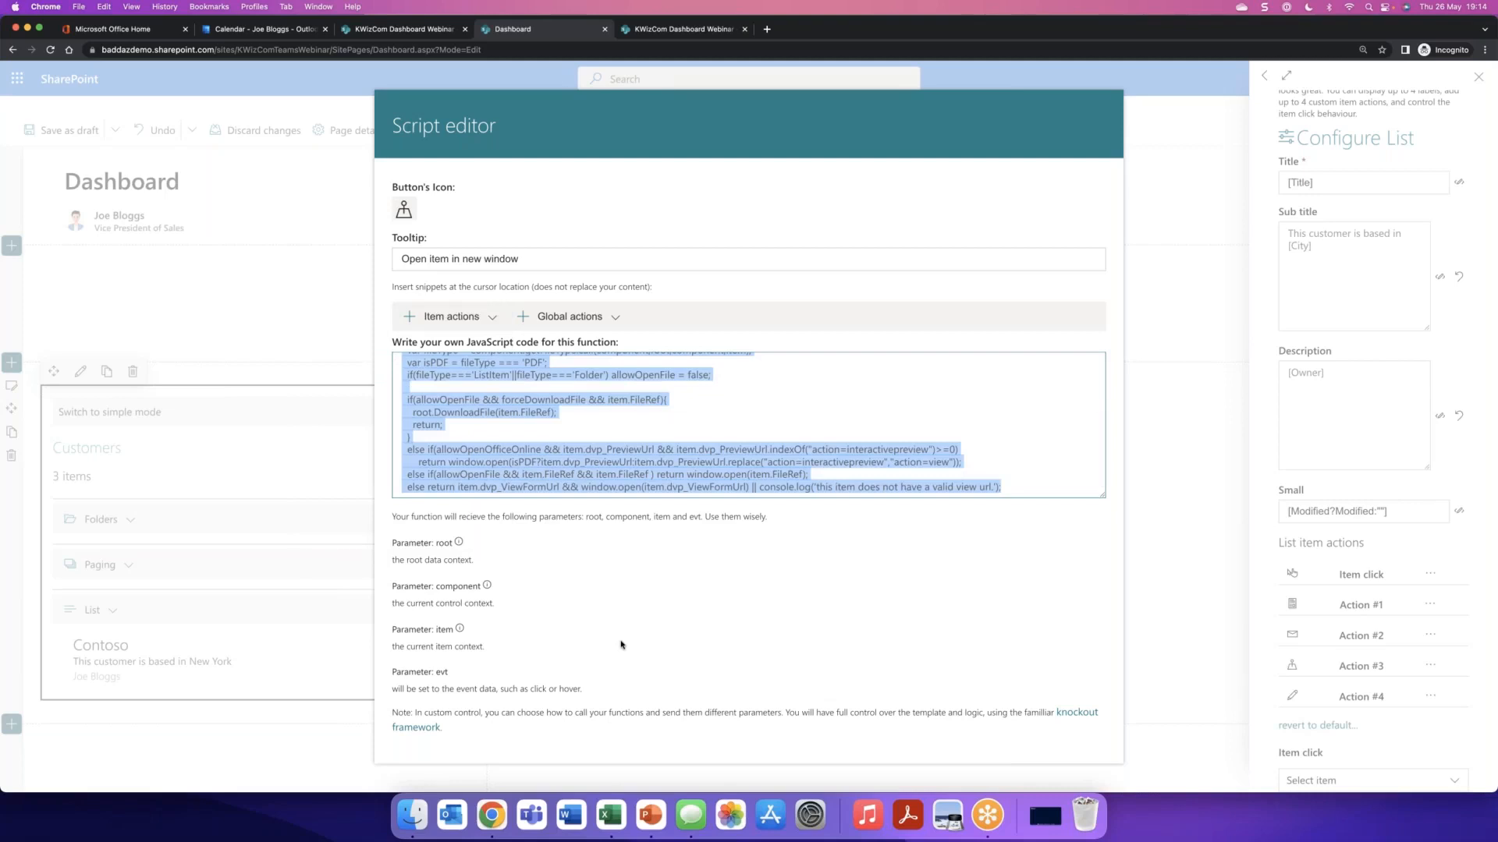
pyautogui.press('BackSpace')
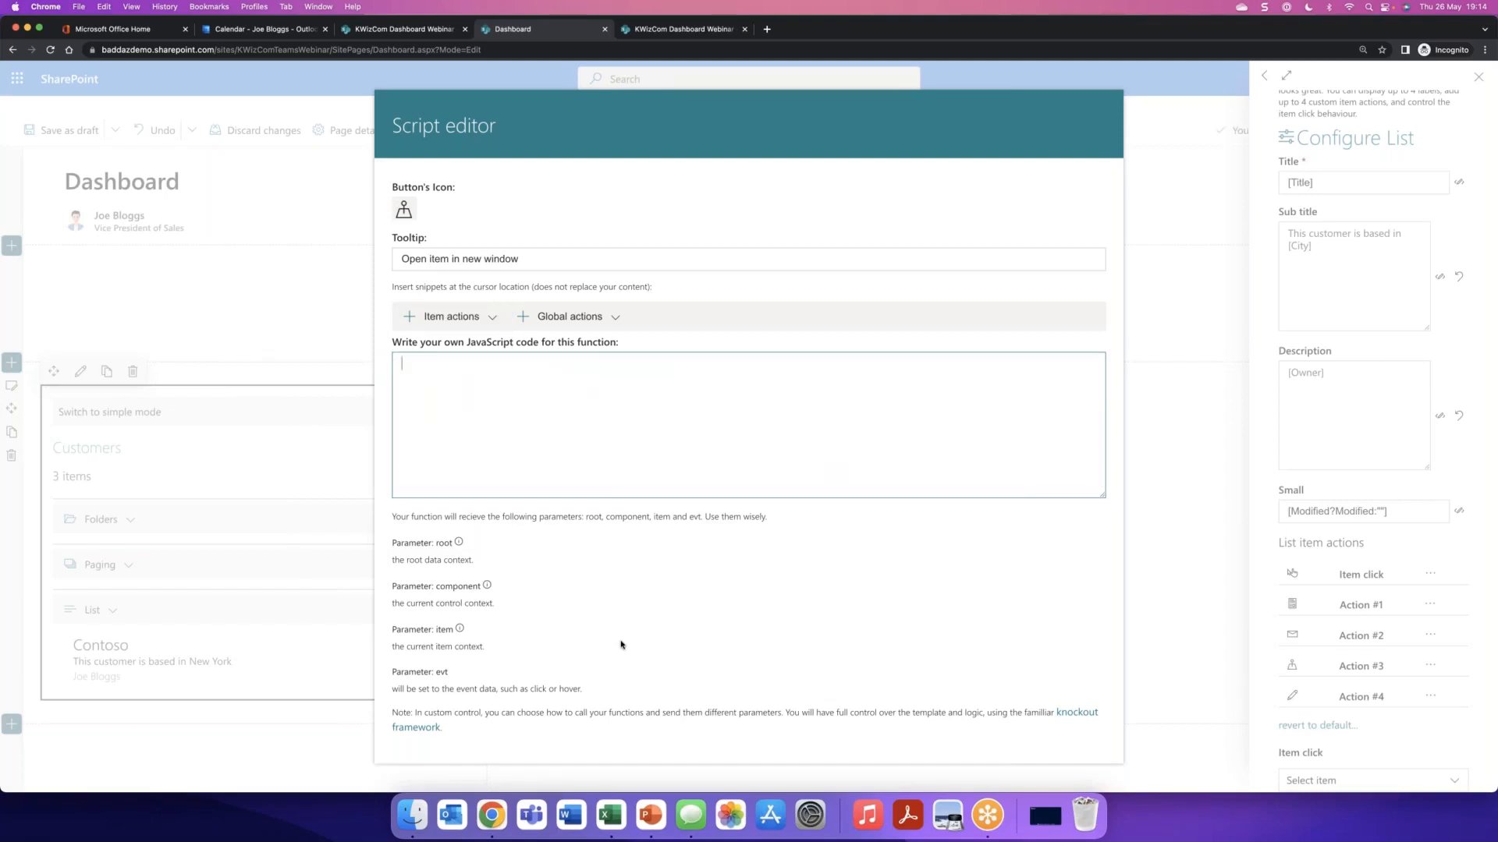
pyautogui.click(466, 318)
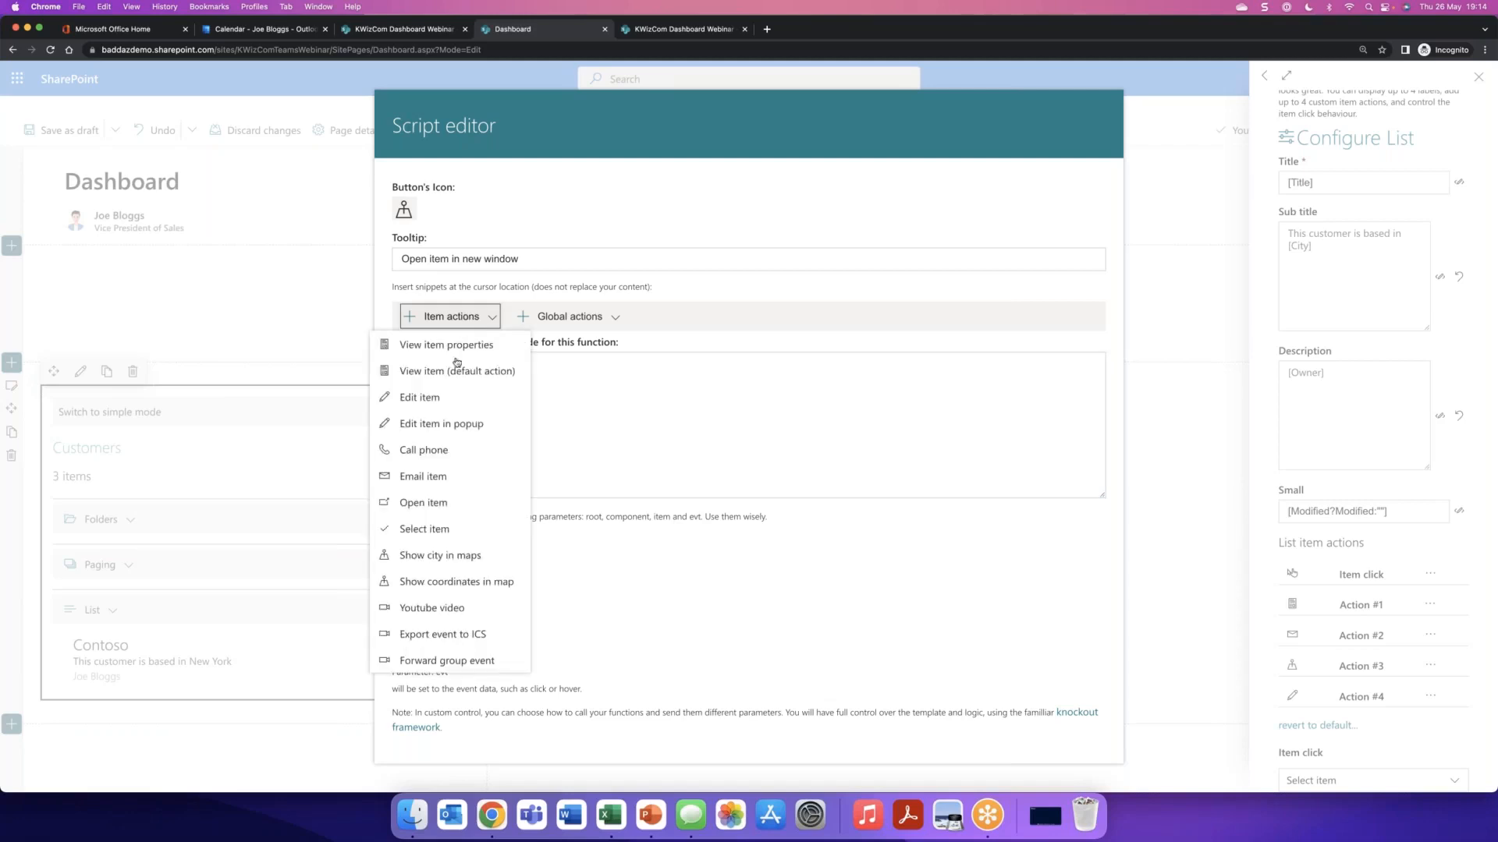
pyautogui.click(466, 557)
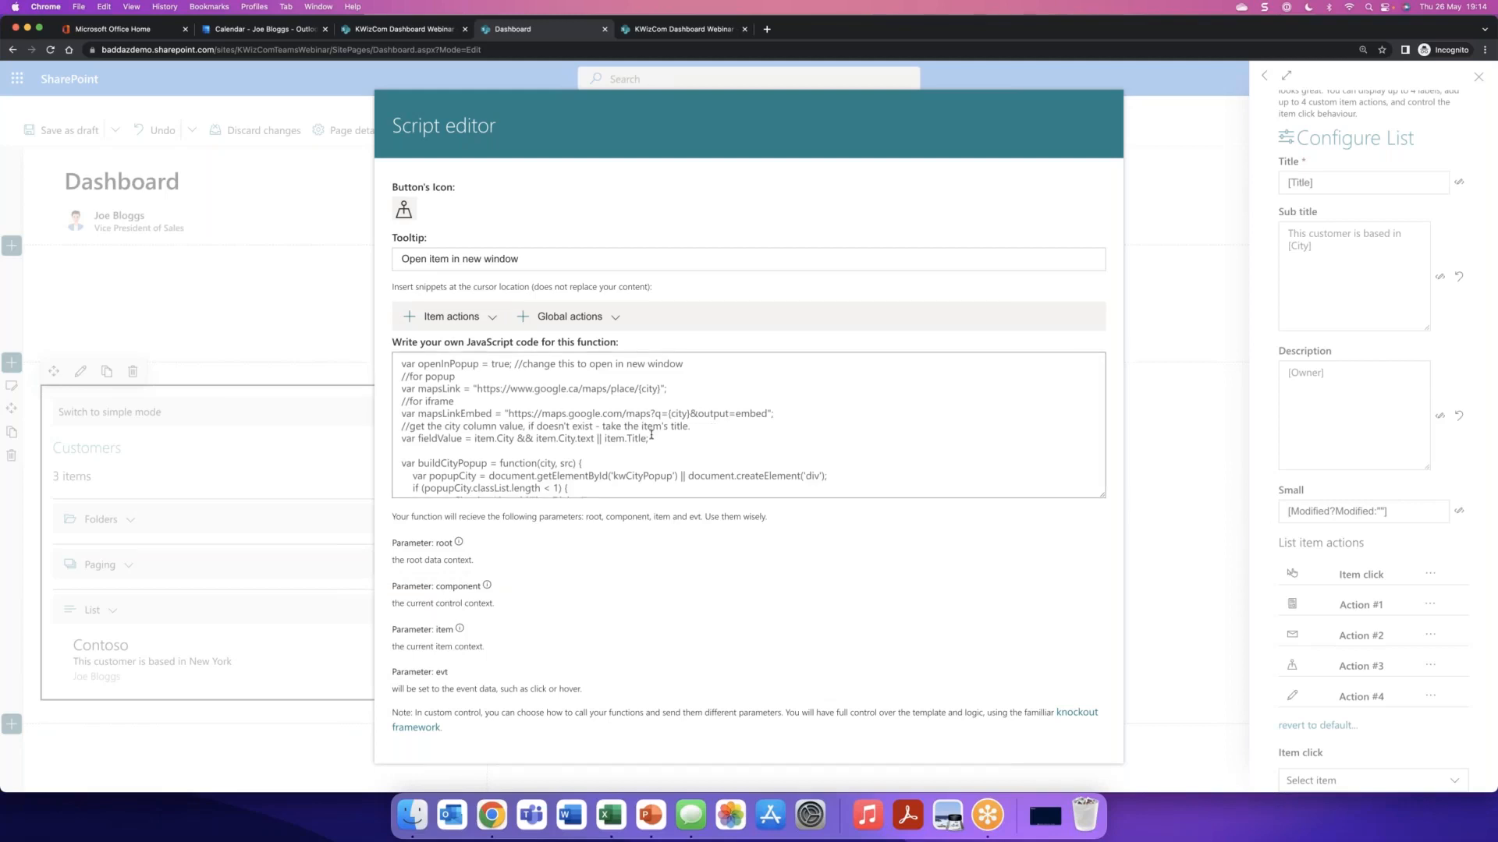
pyautogui.scroll(-10, 650, 414)
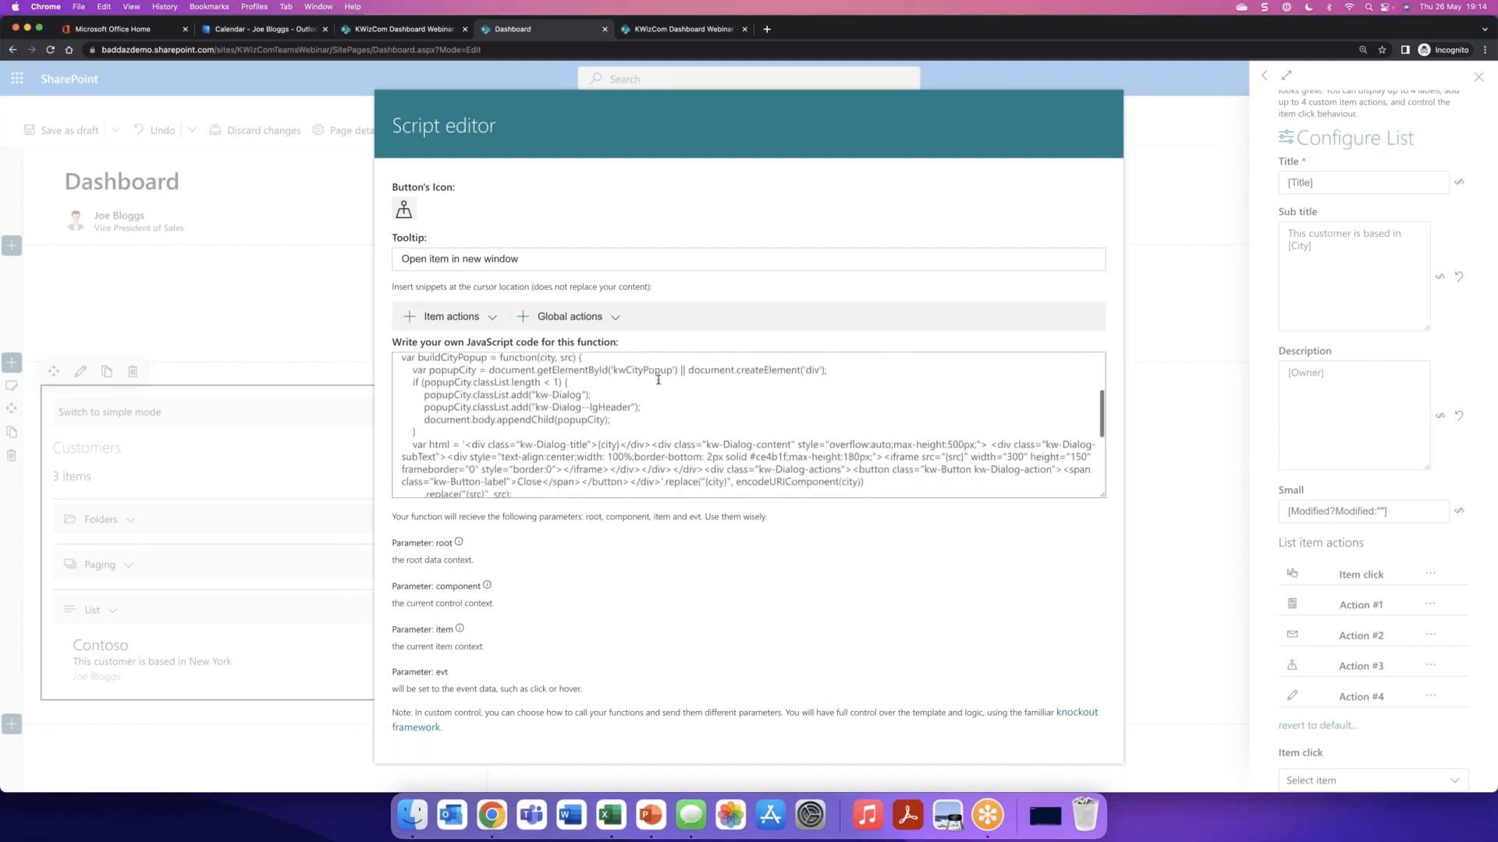
pyautogui.scroll(-5, 658, 380)
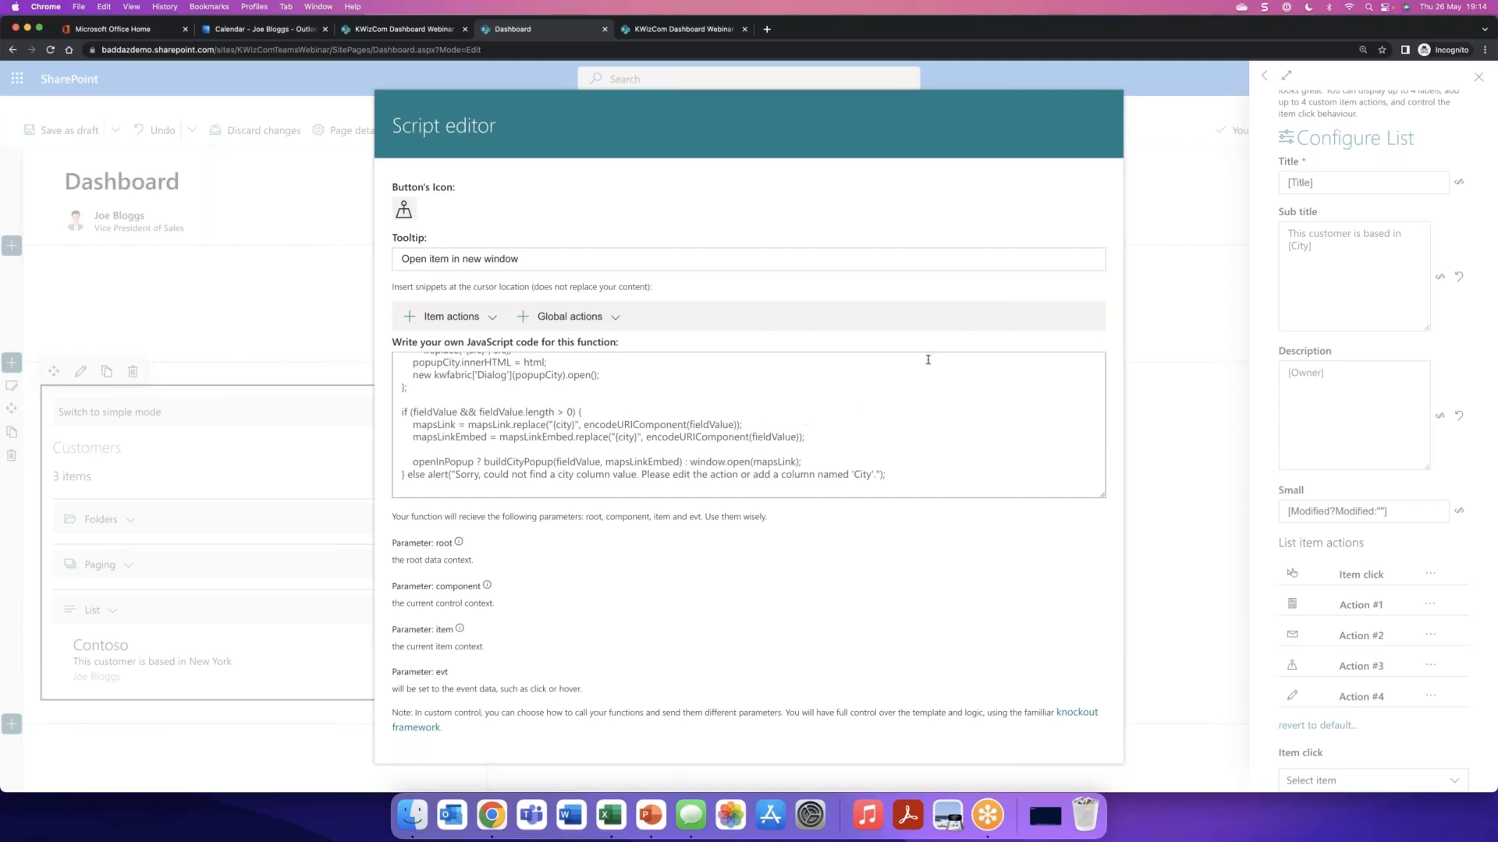
pyautogui.click(1480, 80)
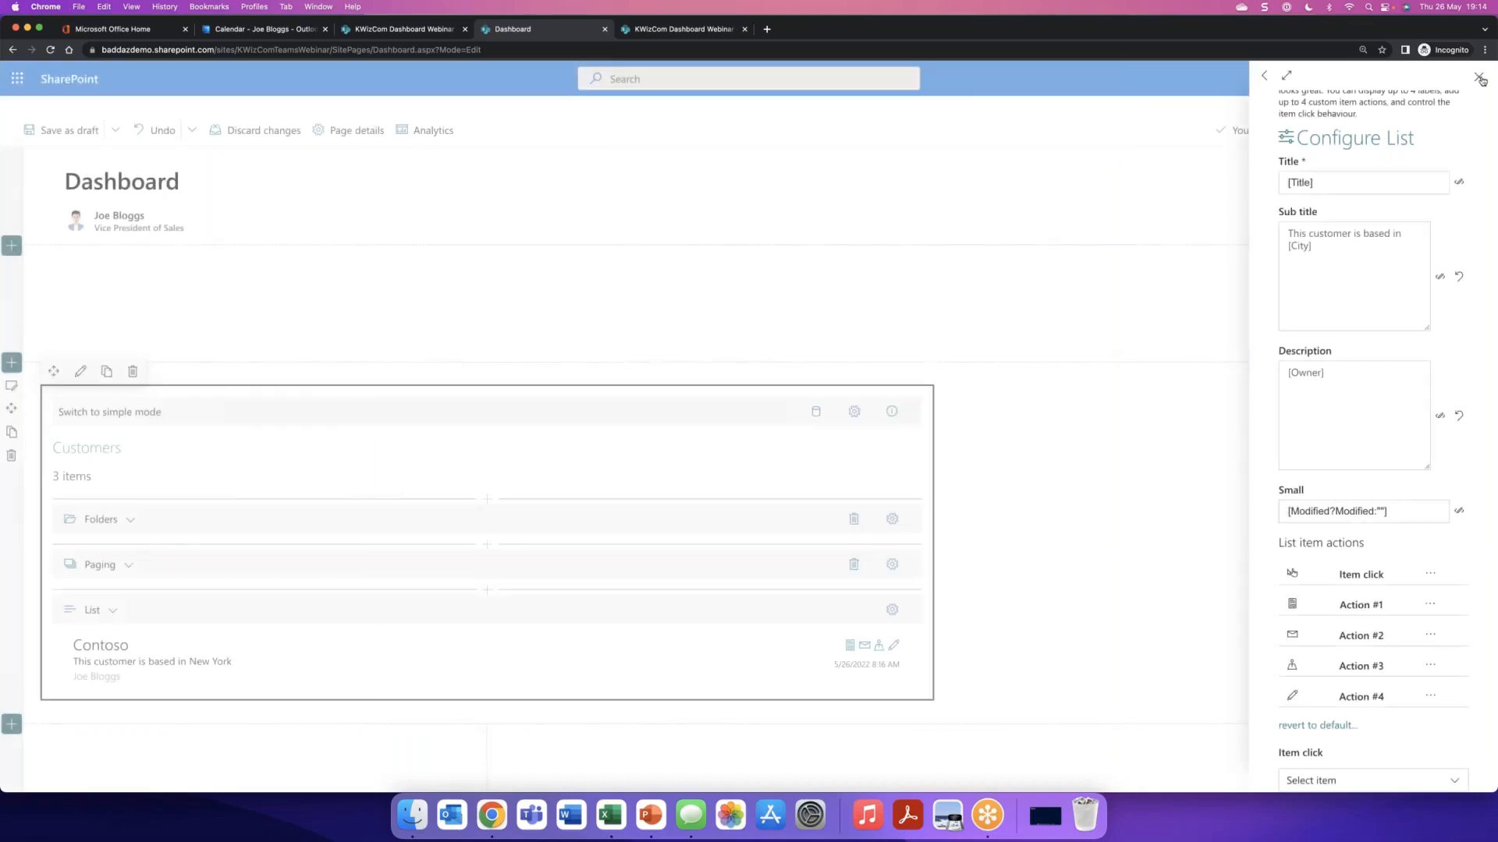
pyautogui.click(1480, 79)
# - Republish the page and test Contoso's map action, closing the map popup
pyautogui.click(1406, 130)
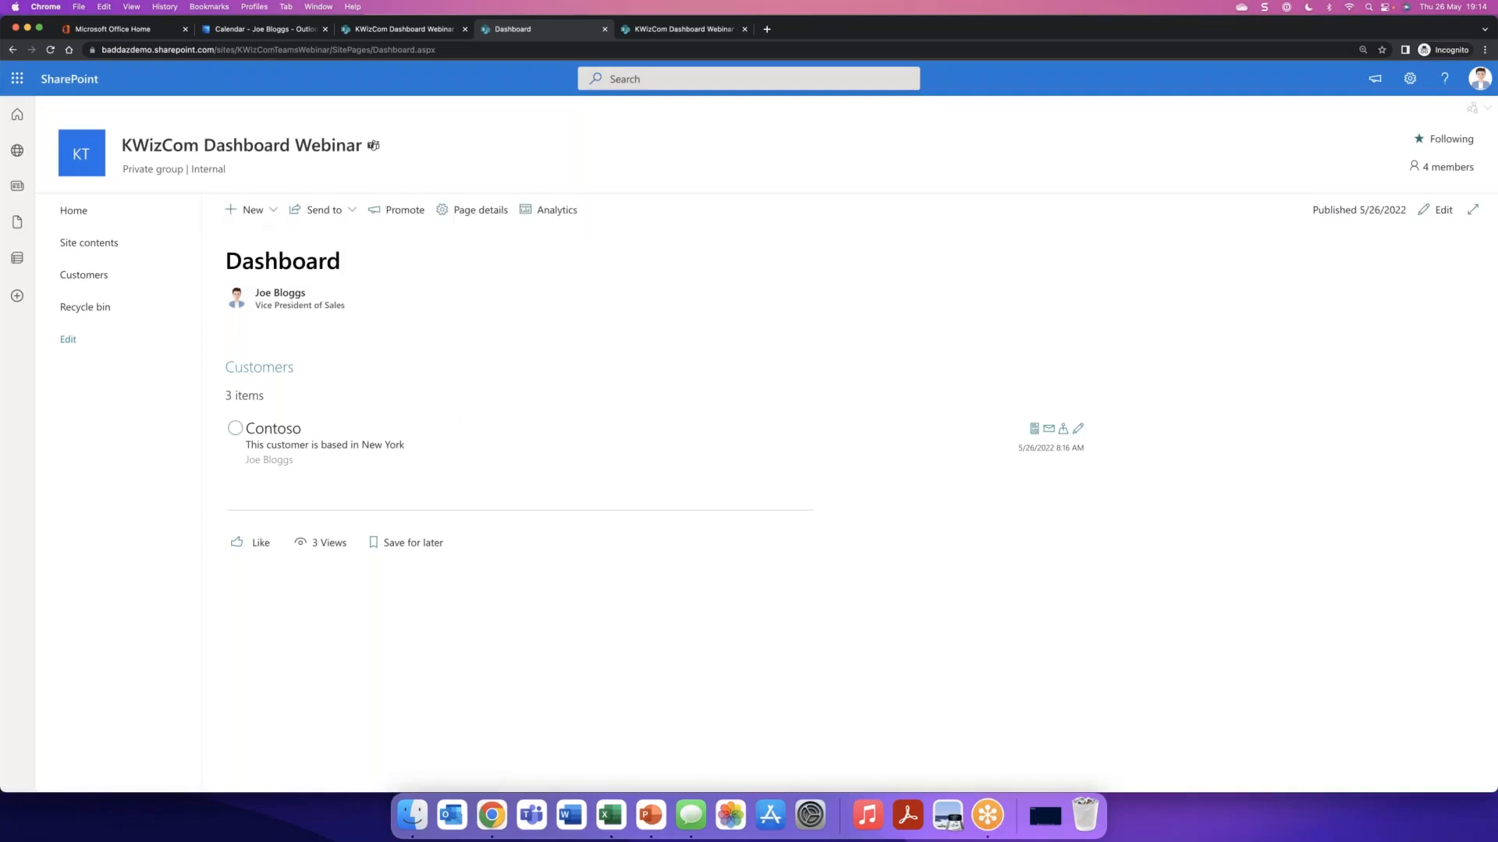
pyautogui.click(1063, 429)
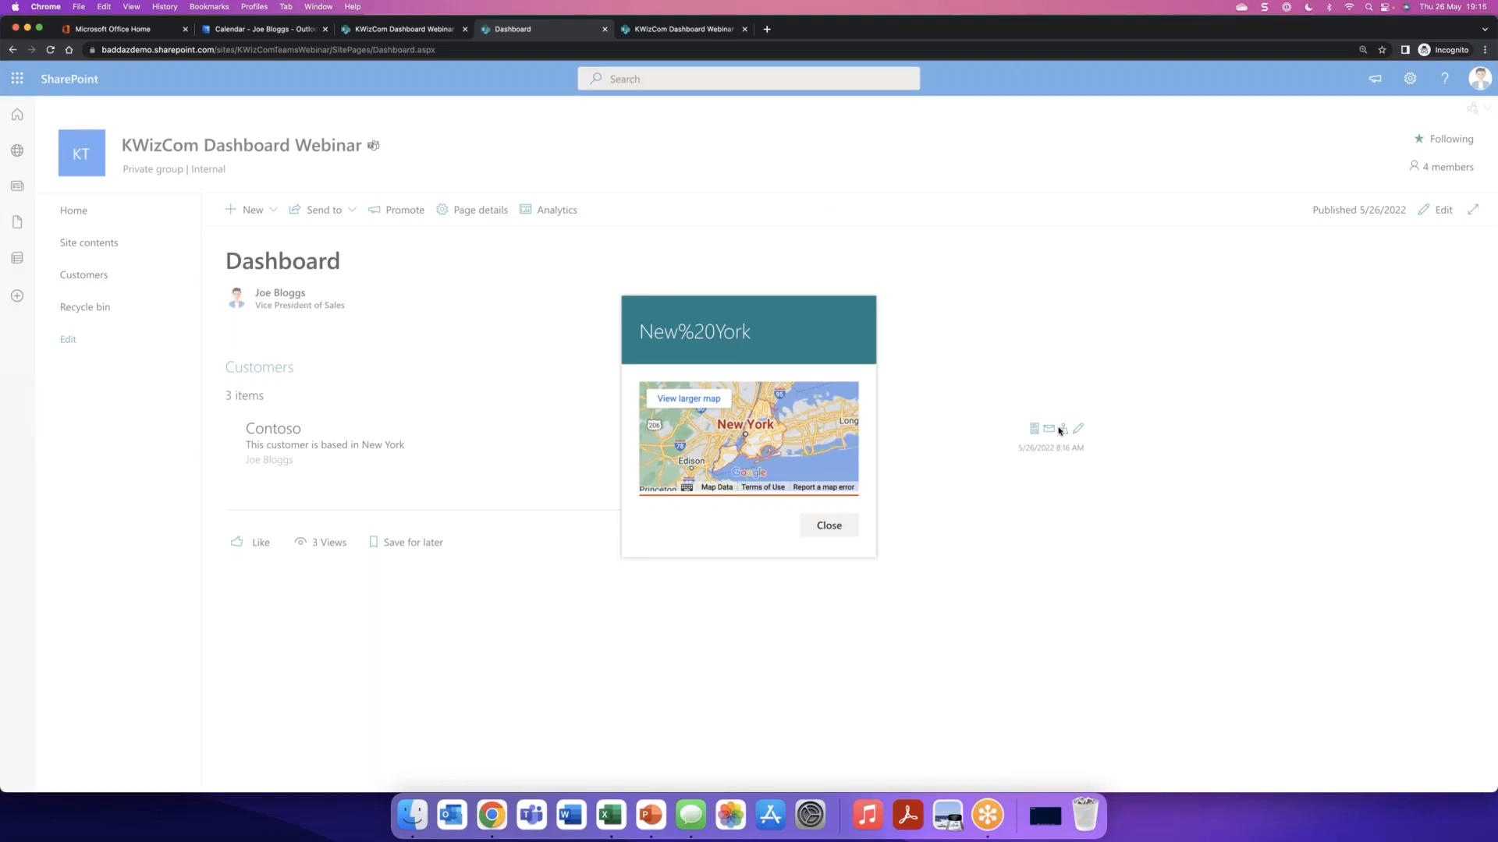
pyautogui.click(819, 534)
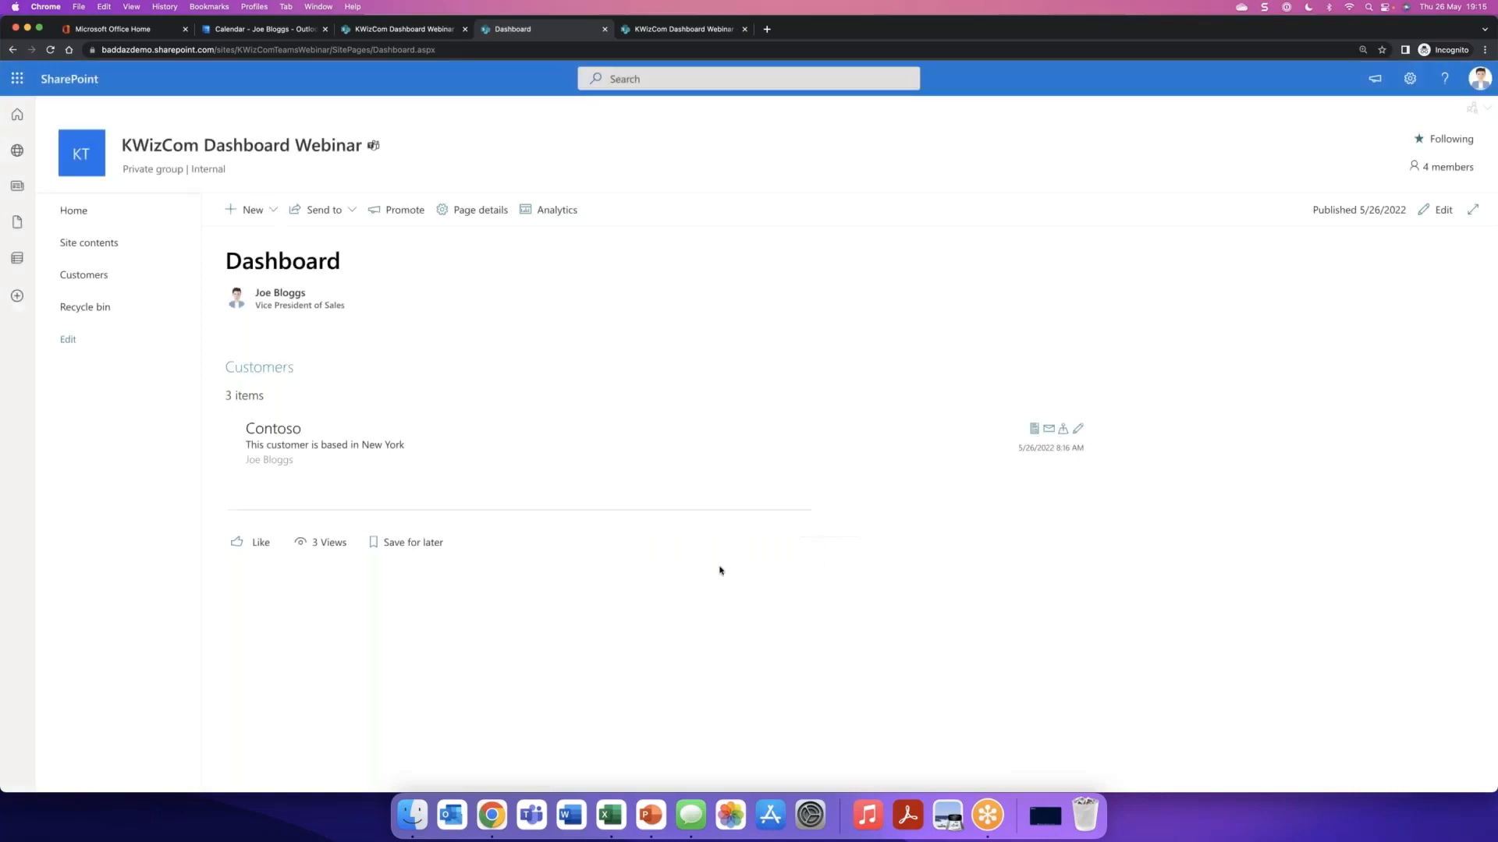
# - Examine the Issues and Risks sections of the finished customer dashboard on the site's home page
pyautogui.click(678, 29)
pyautogui.click(404, 29)
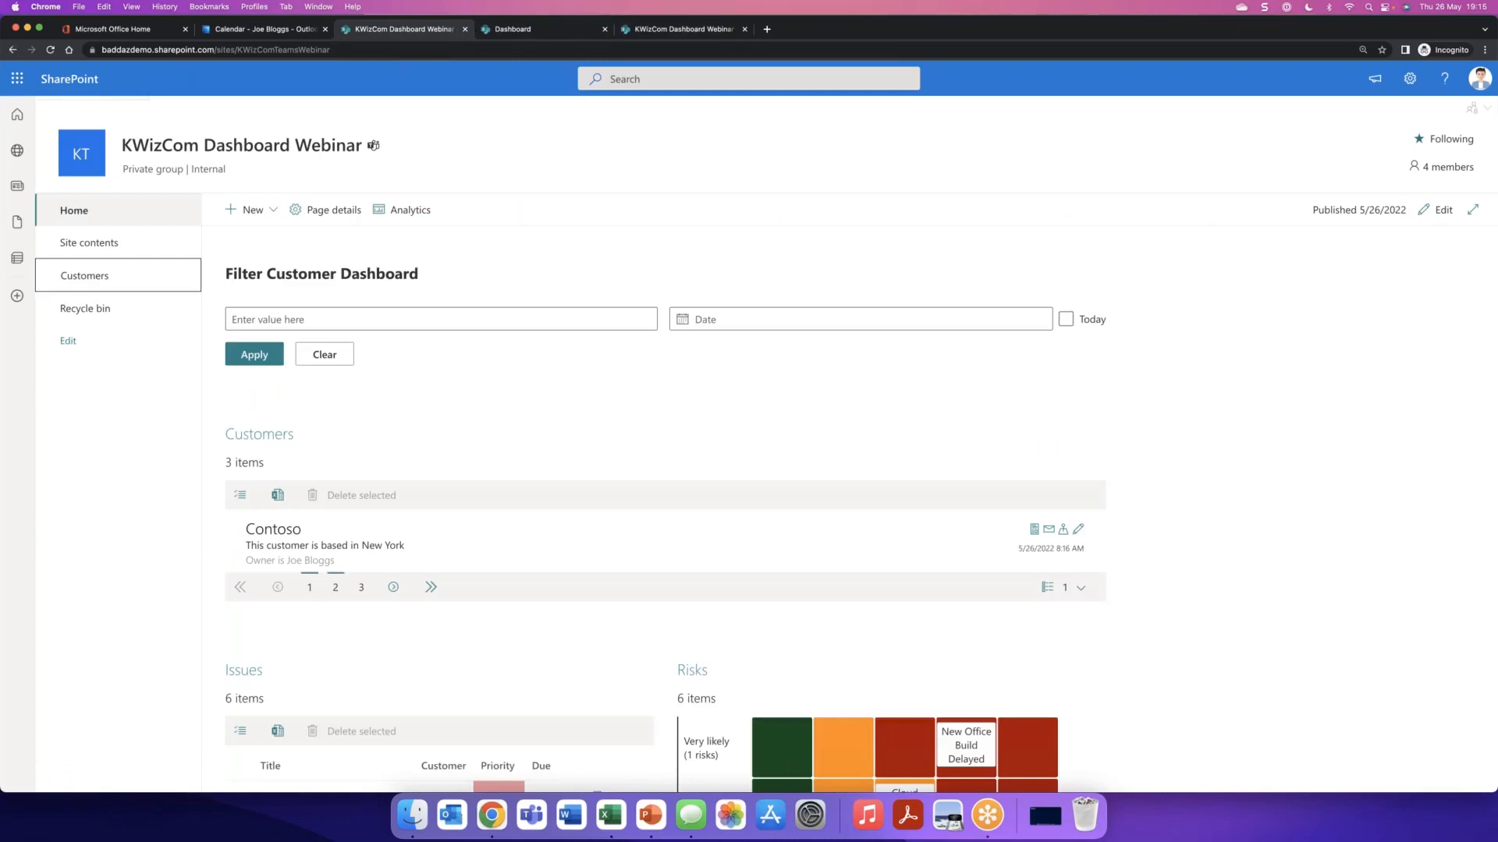
pyautogui.scroll(-3, 663, 507)
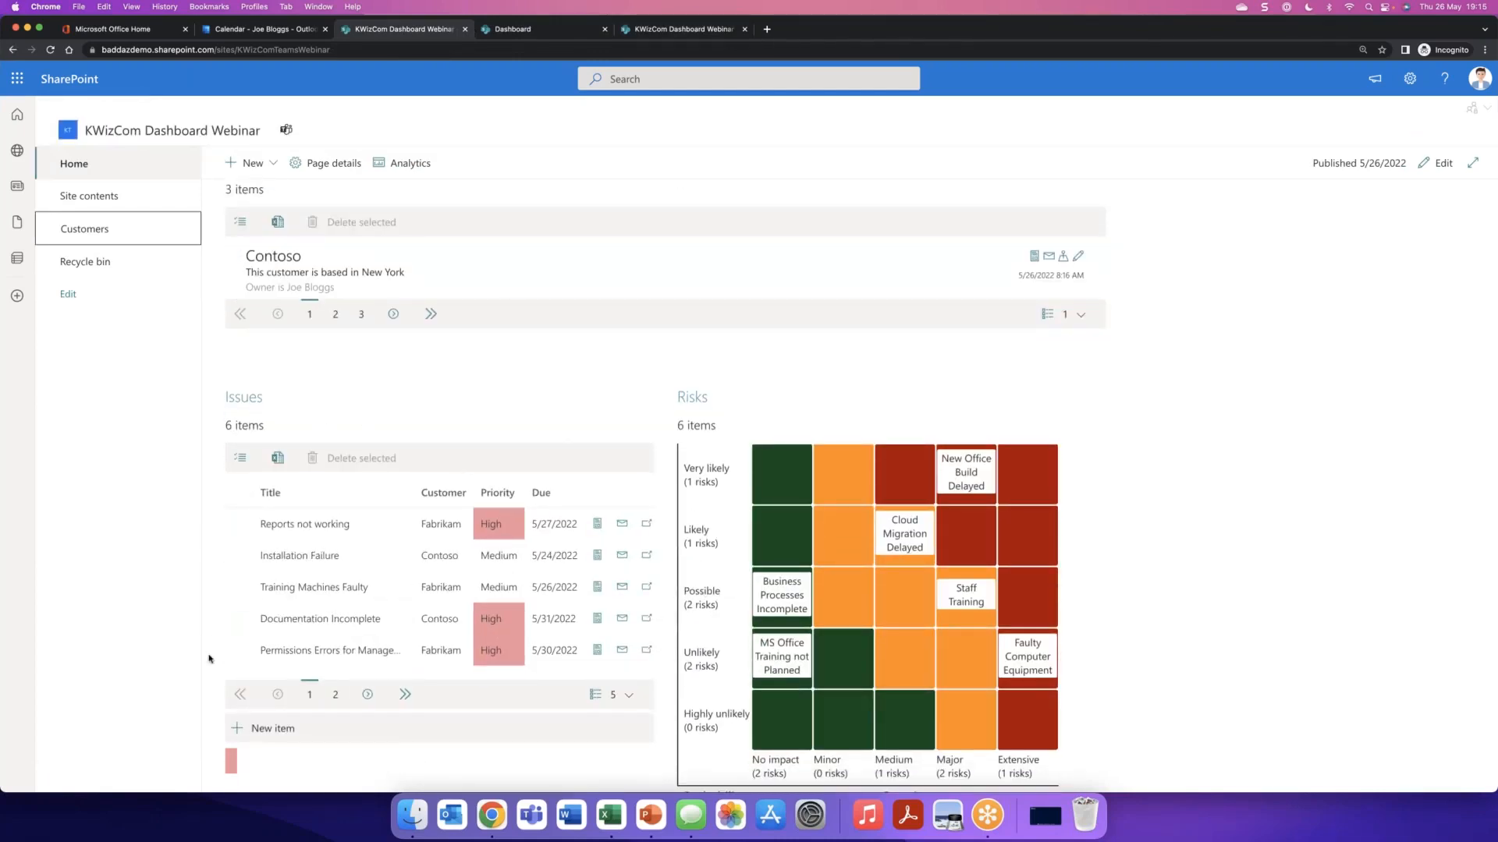
# - From the site contents' subsites, view the Issues list of the Contoso subsite in its own browser tab, and close that tab
pyautogui.click(698, 28)
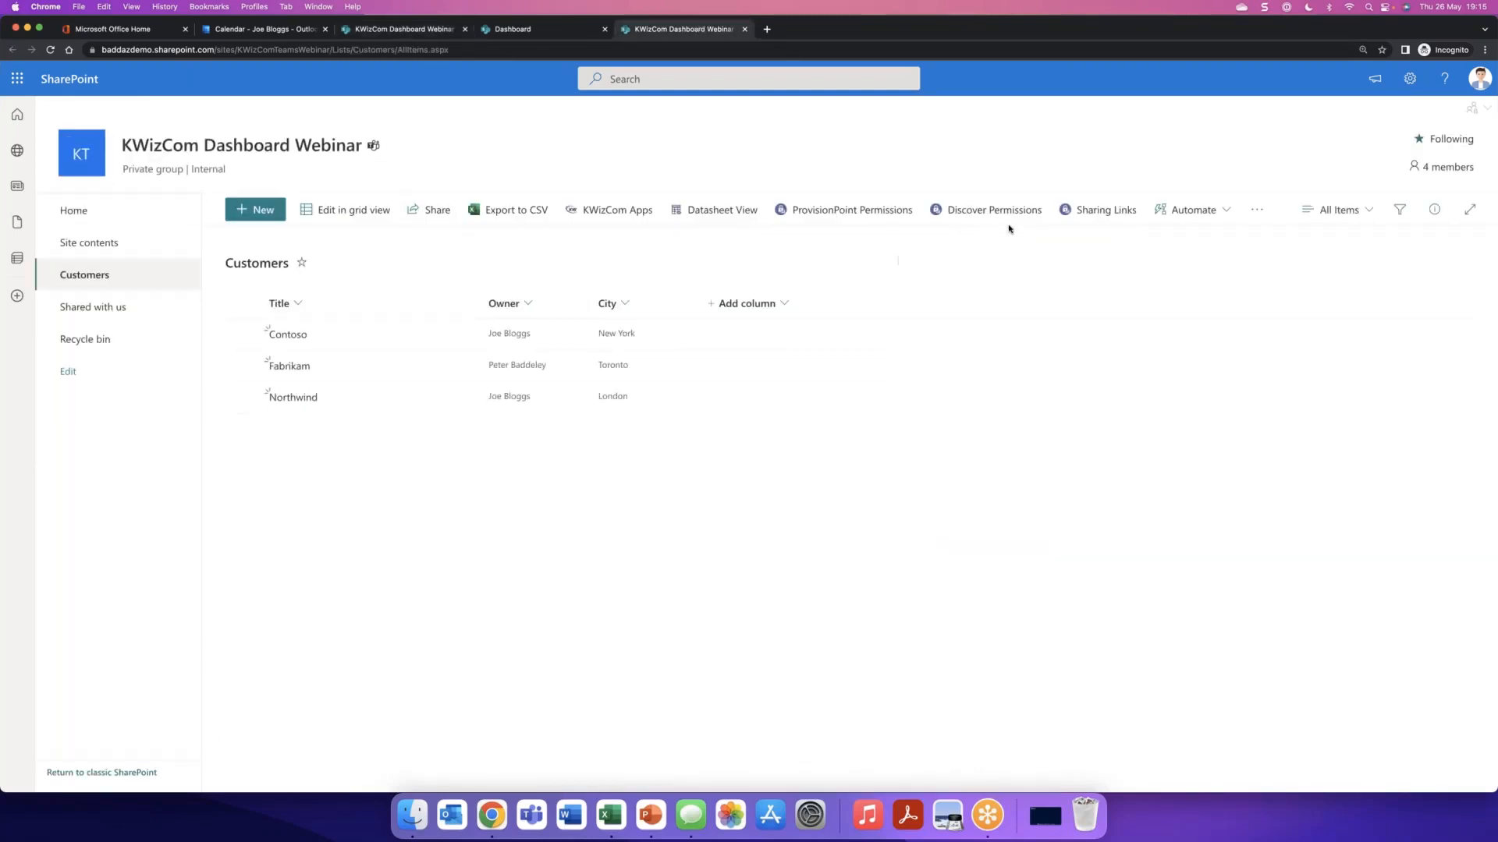
pyautogui.click(136, 248)
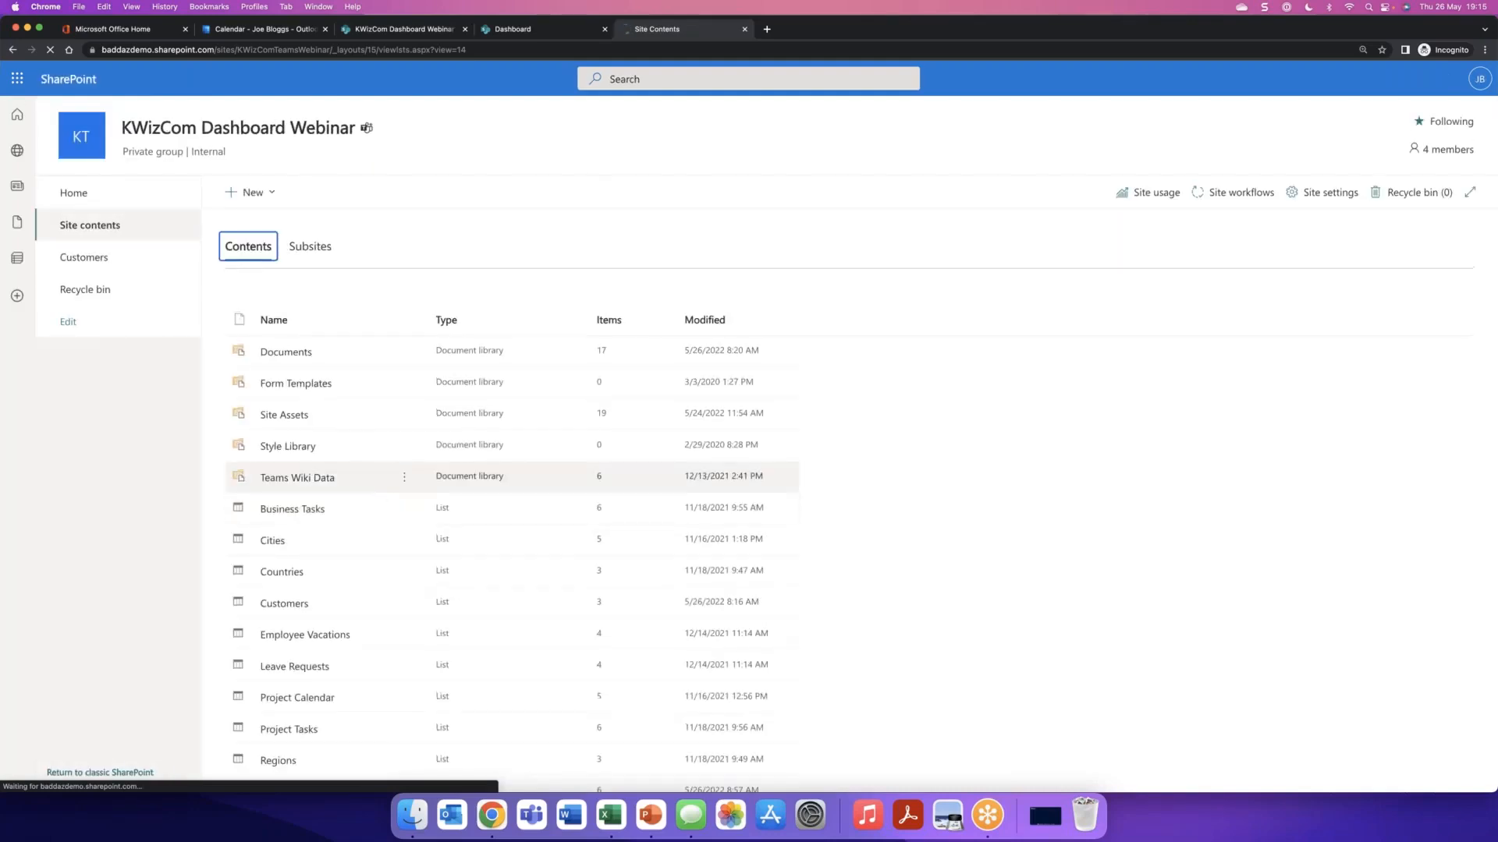
pyautogui.click(310, 264)
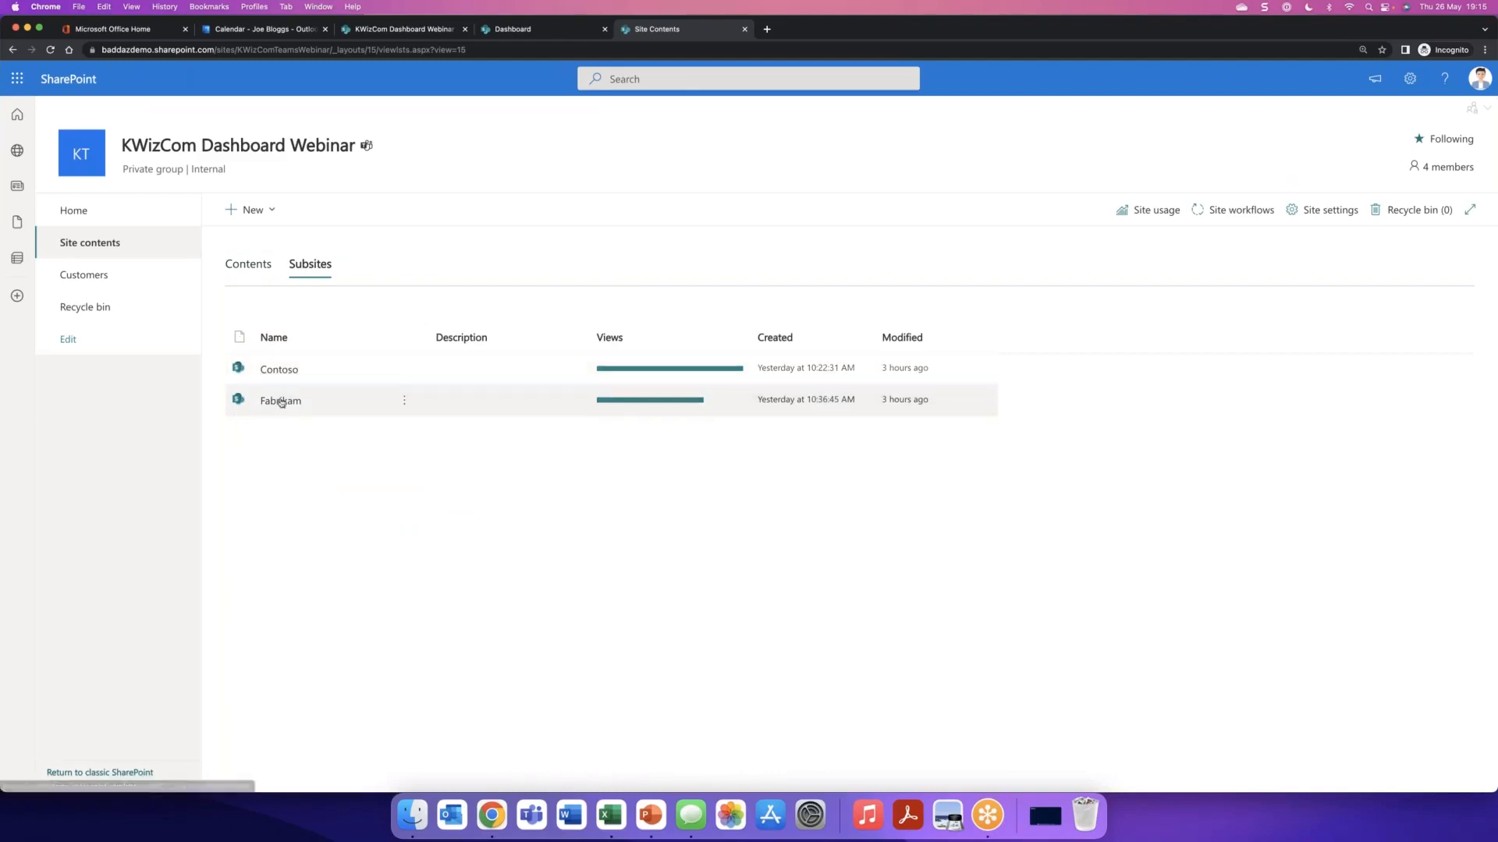
pyautogui.click(280, 369)
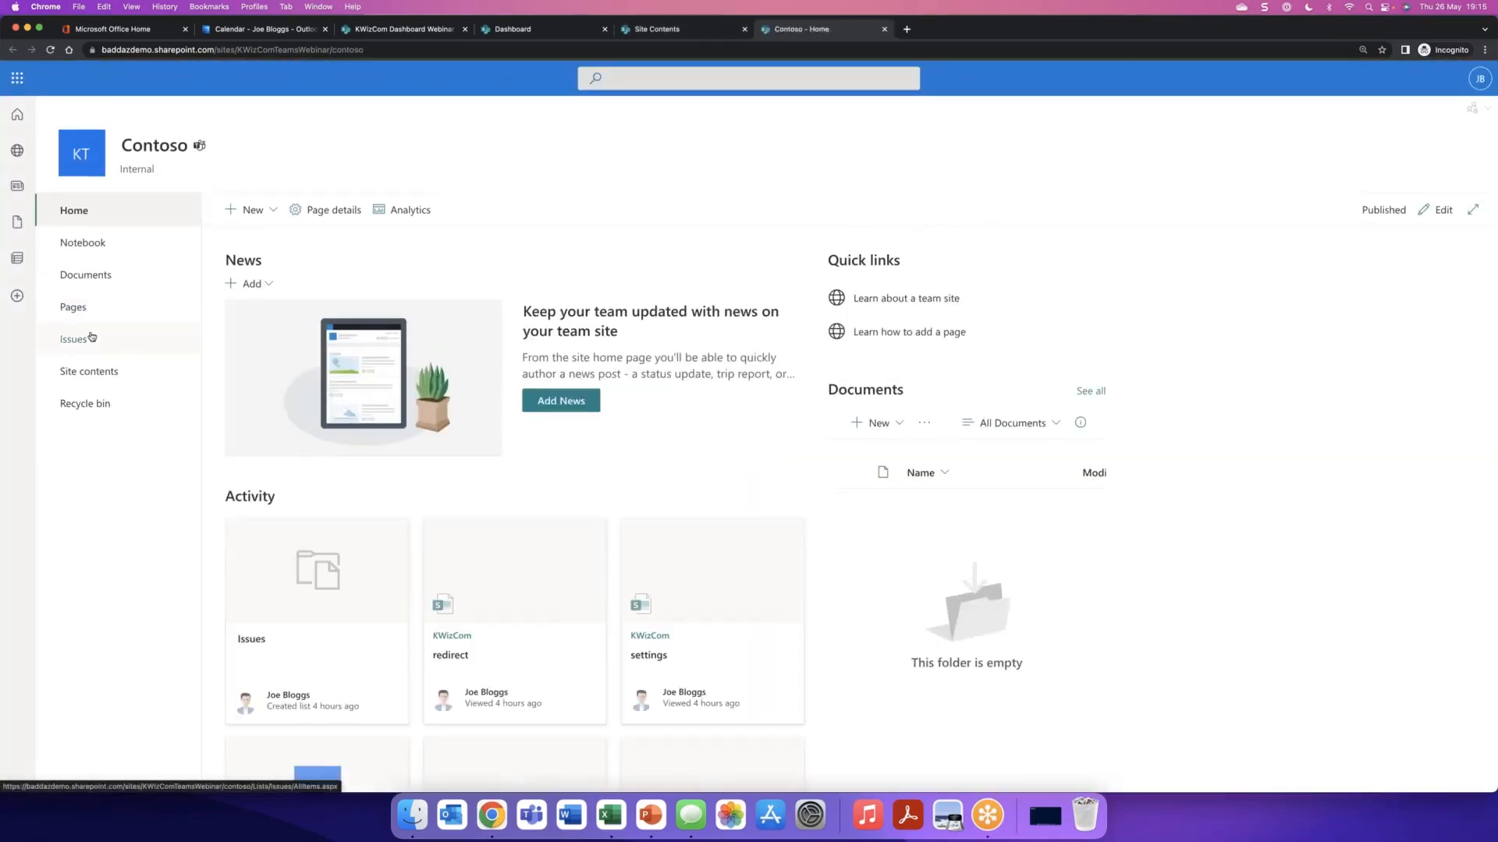
pyautogui.click(87, 339)
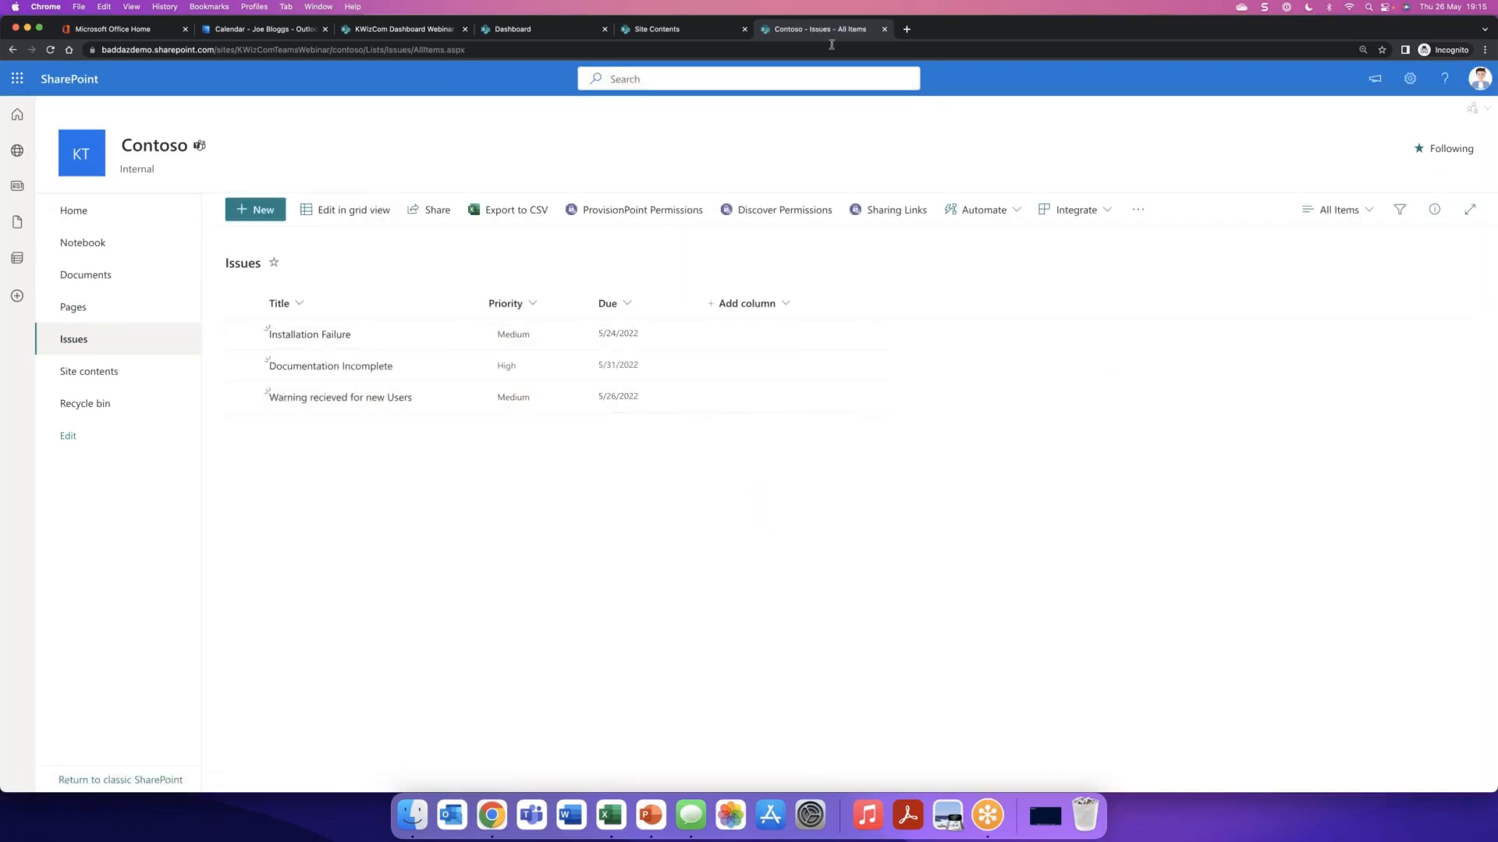
pyautogui.click(884, 29)
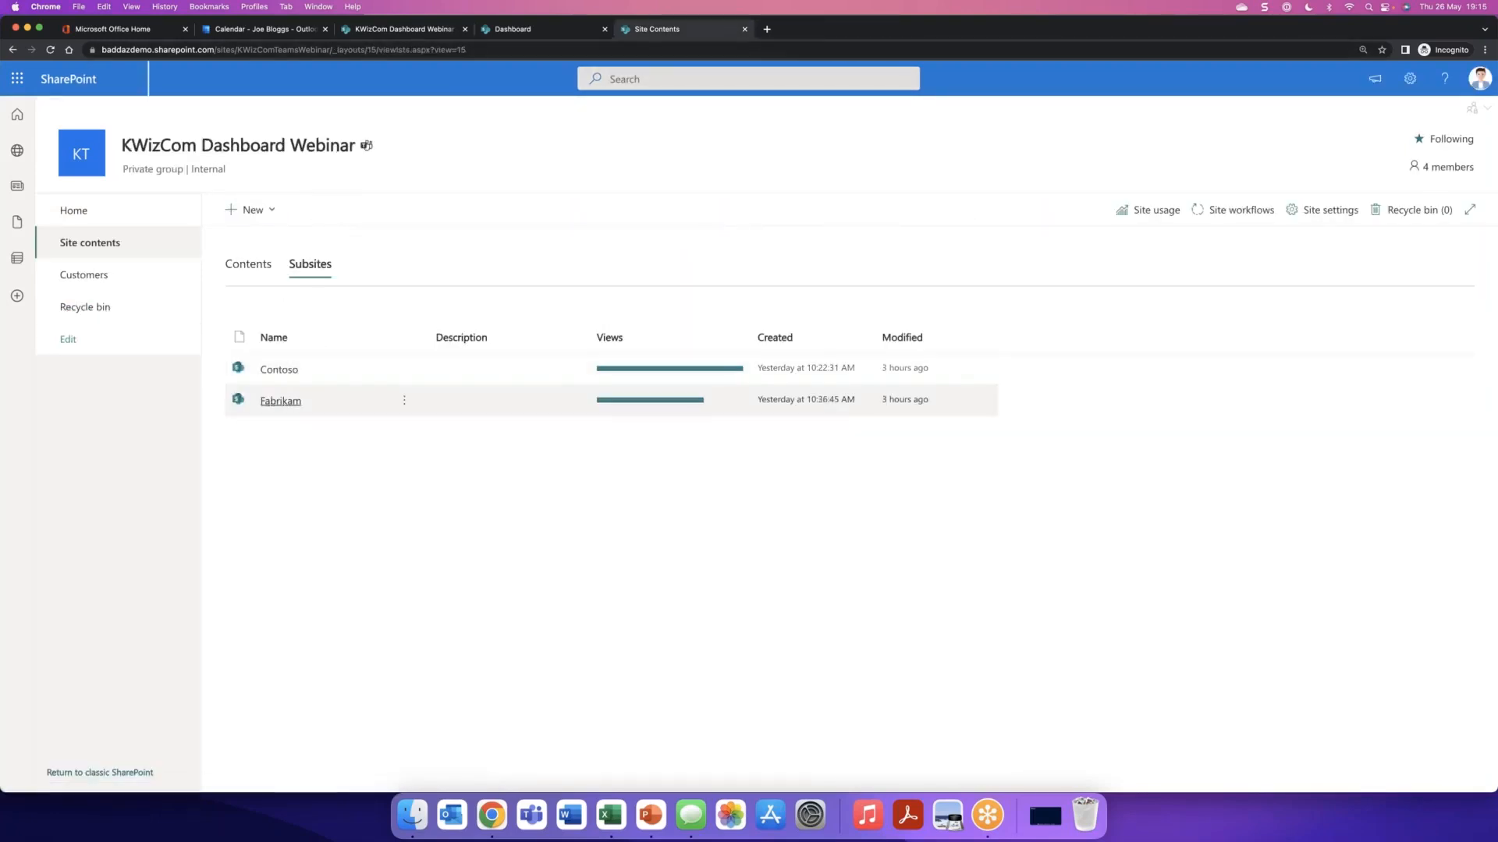
# - View the Issues list of the Fabrikam subsite in its own browser tab, and close that tab and the site contents tab
pyautogui.click(308, 400)
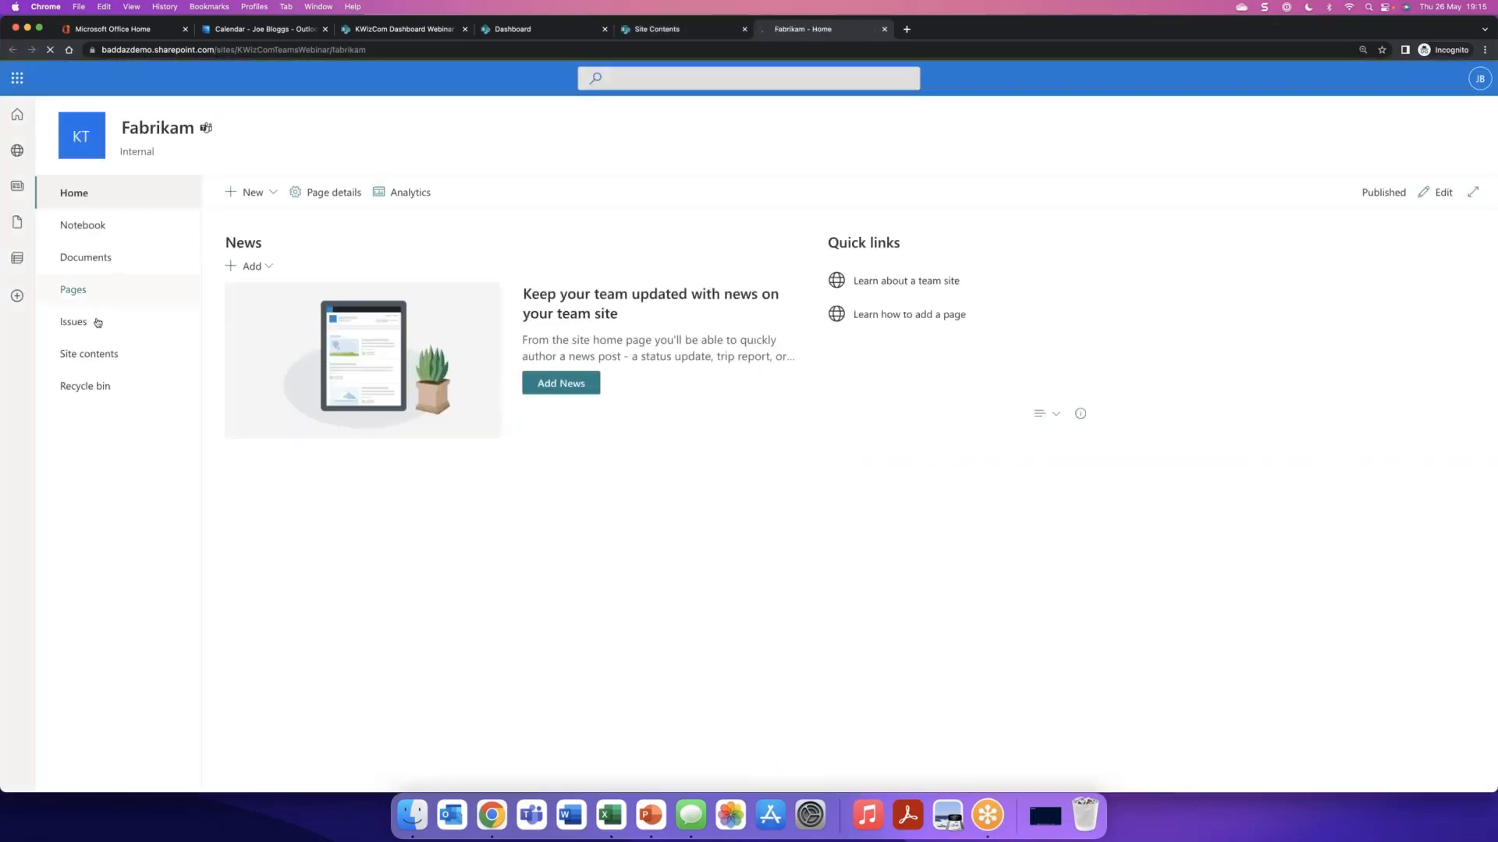
pyautogui.click(73, 321)
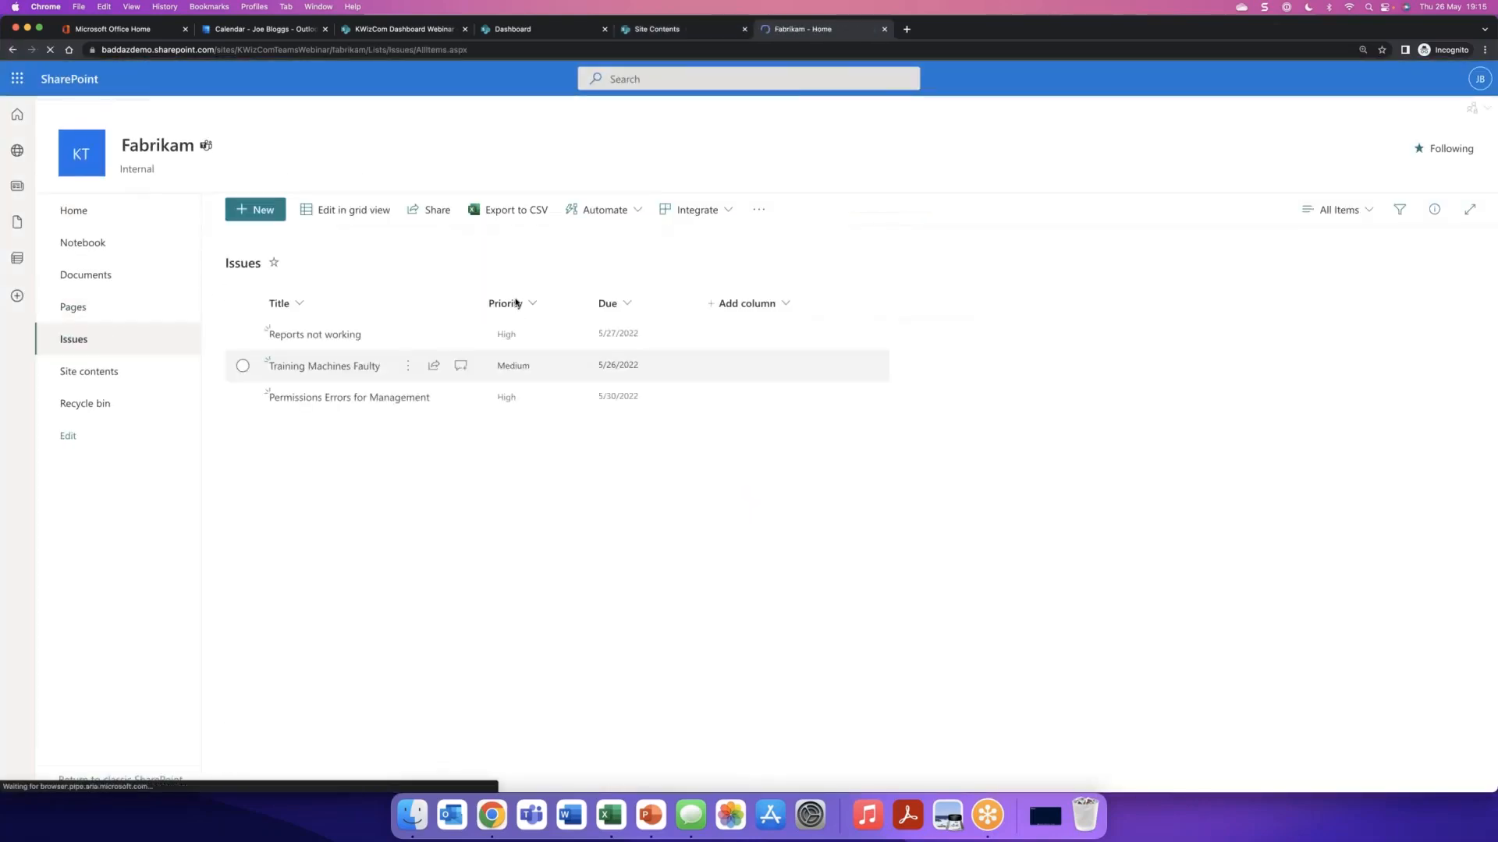
pyautogui.click(884, 30)
pyautogui.click(745, 30)
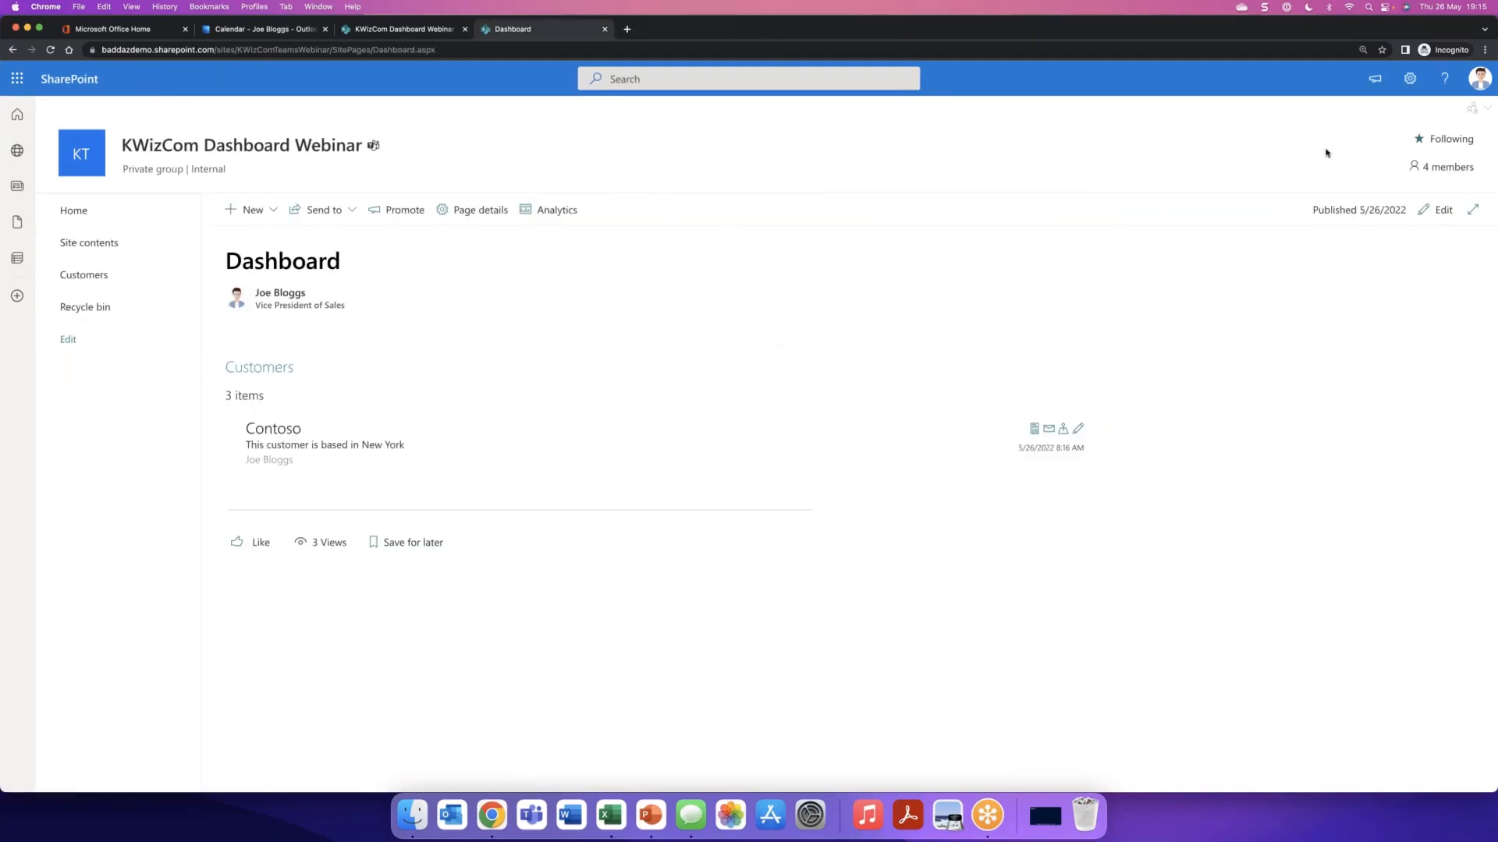
# - Put the Dashboard page in edit mode and add a Data View Plus web part to the narrow column below the Customers section
pyautogui.click(1433, 211)
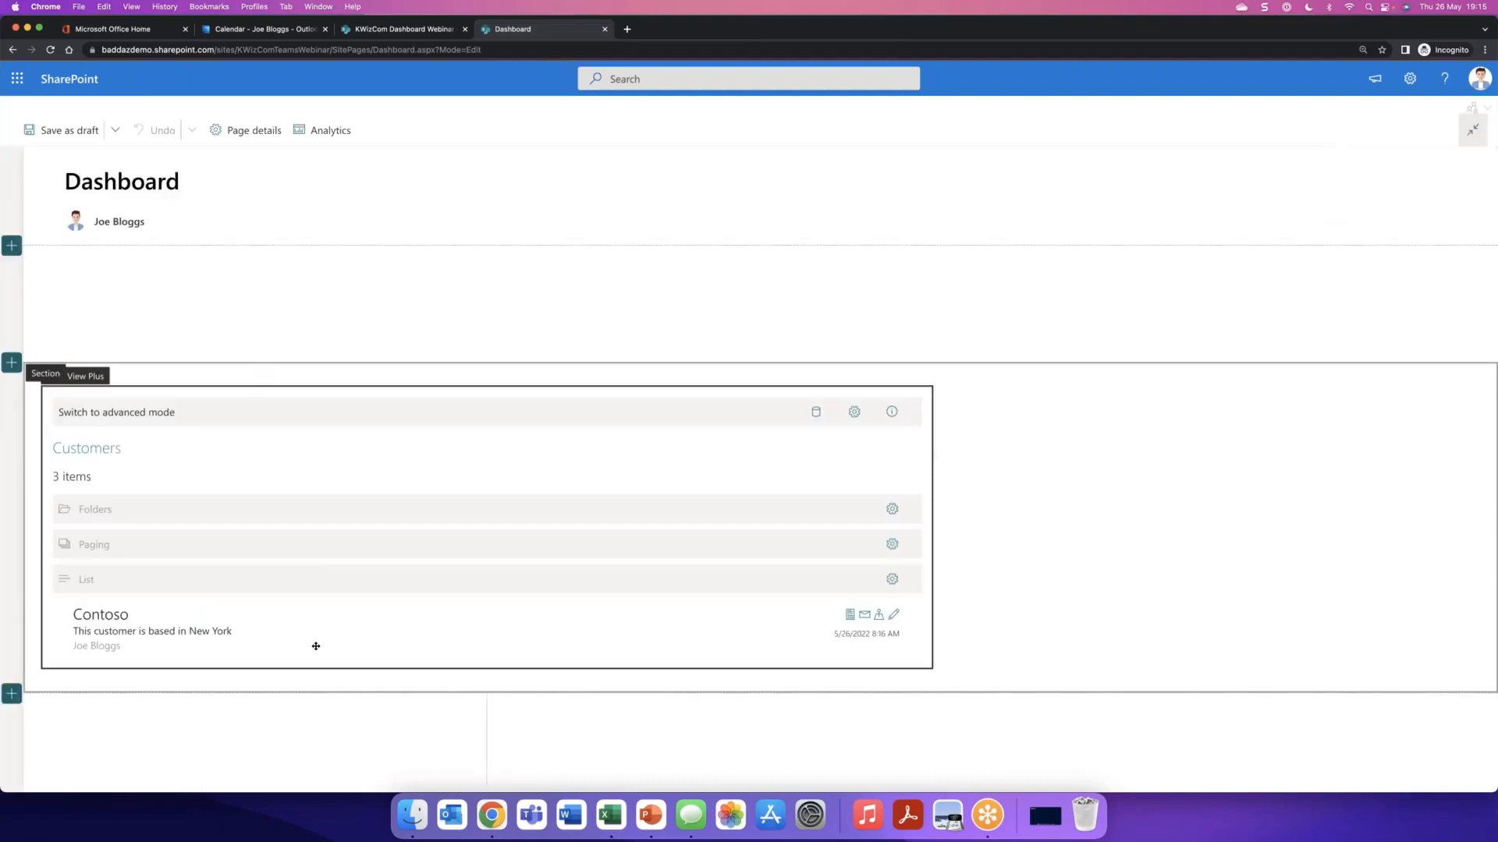
pyautogui.scroll(-3, 316, 660)
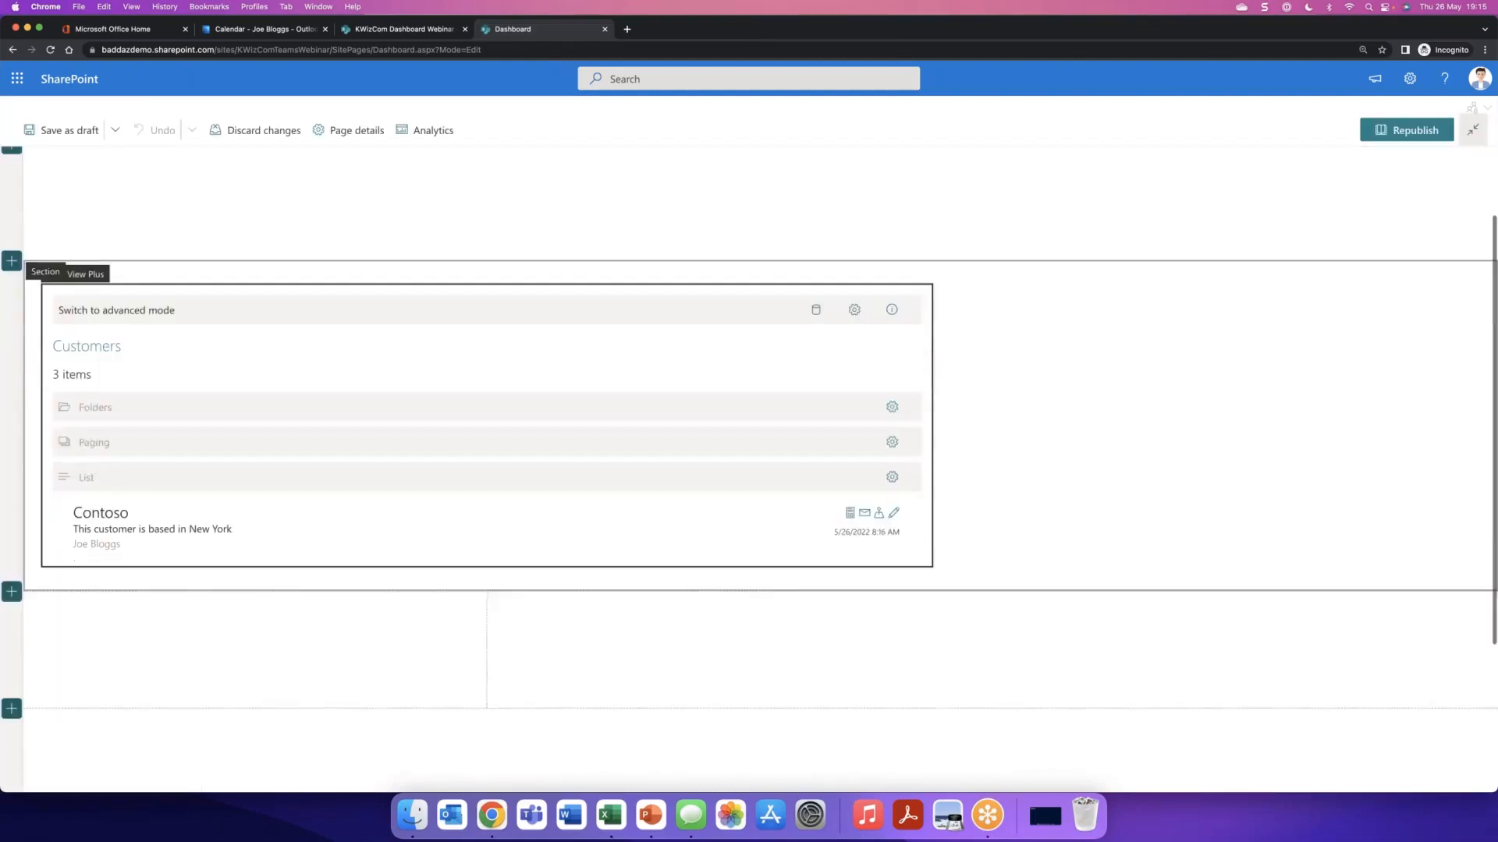
pyautogui.click(261, 549)
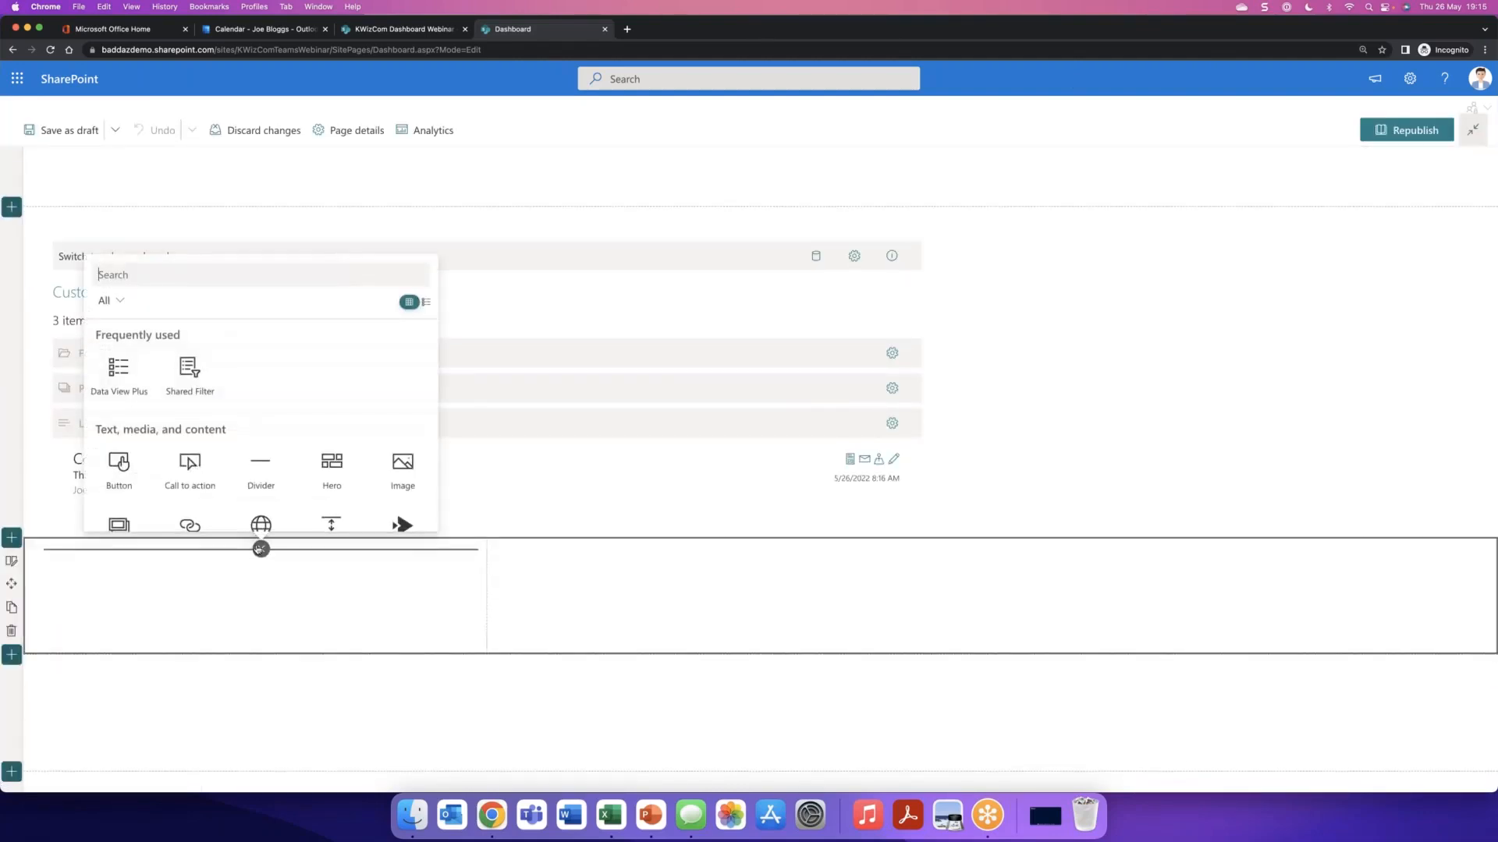
pyautogui.click(118, 373)
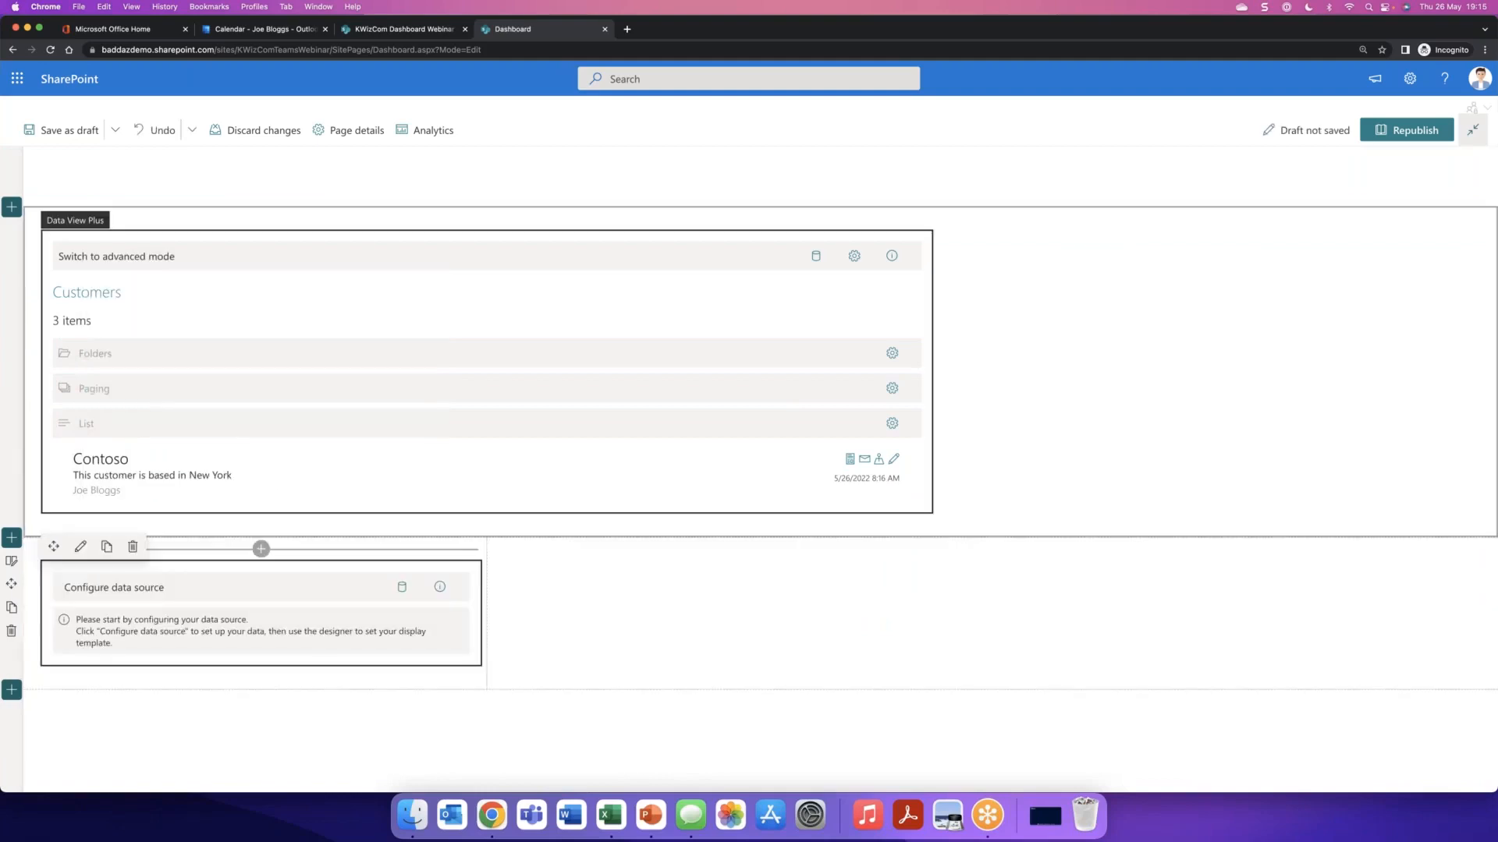
# - Add a data source named Issues to the new web part, using the SharePoint List Aggregator type
pyautogui.click(141, 589)
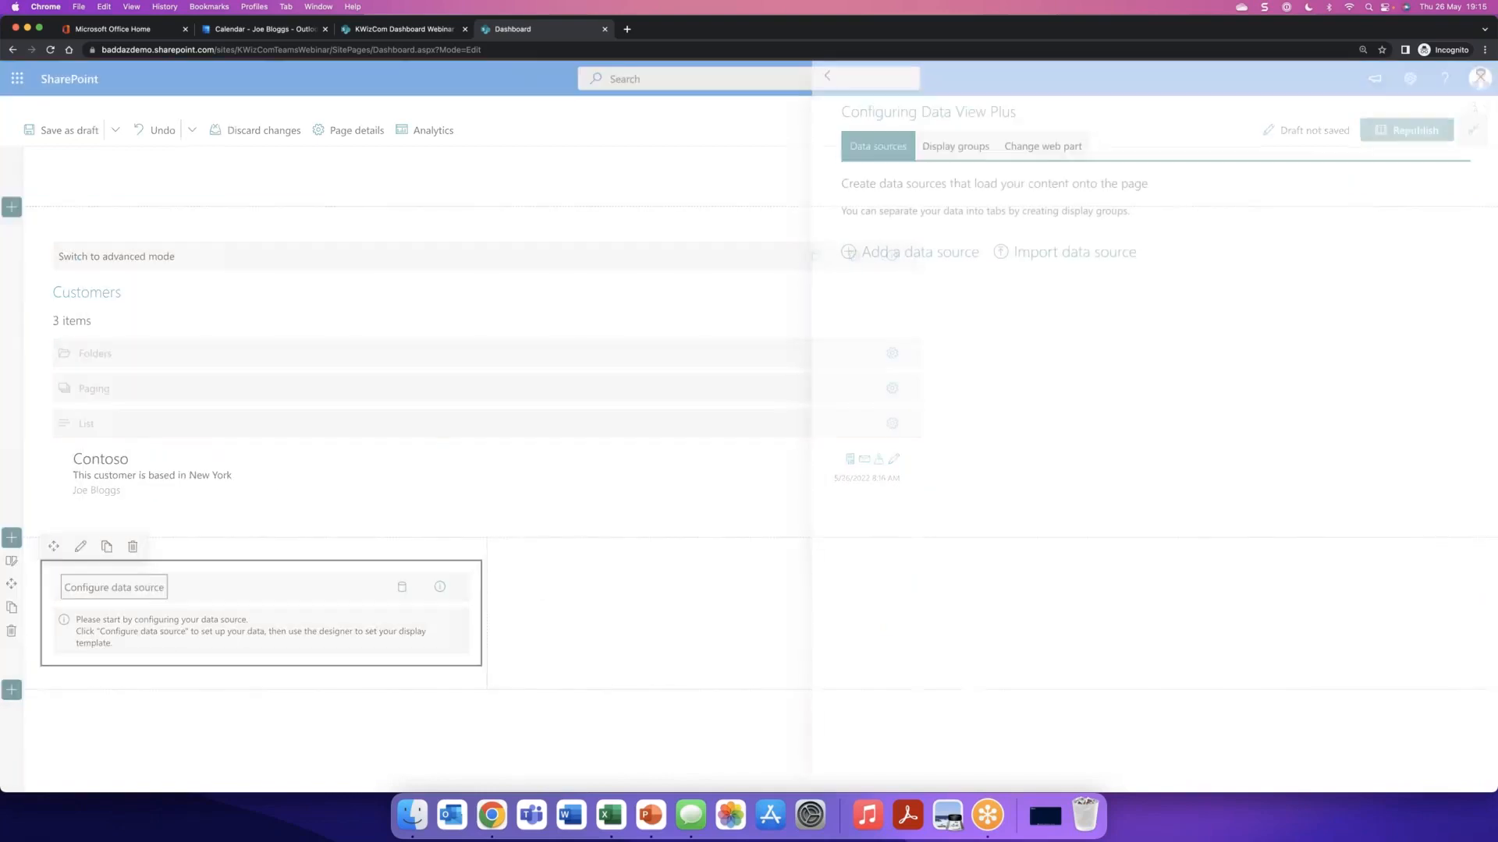
pyautogui.click(930, 260)
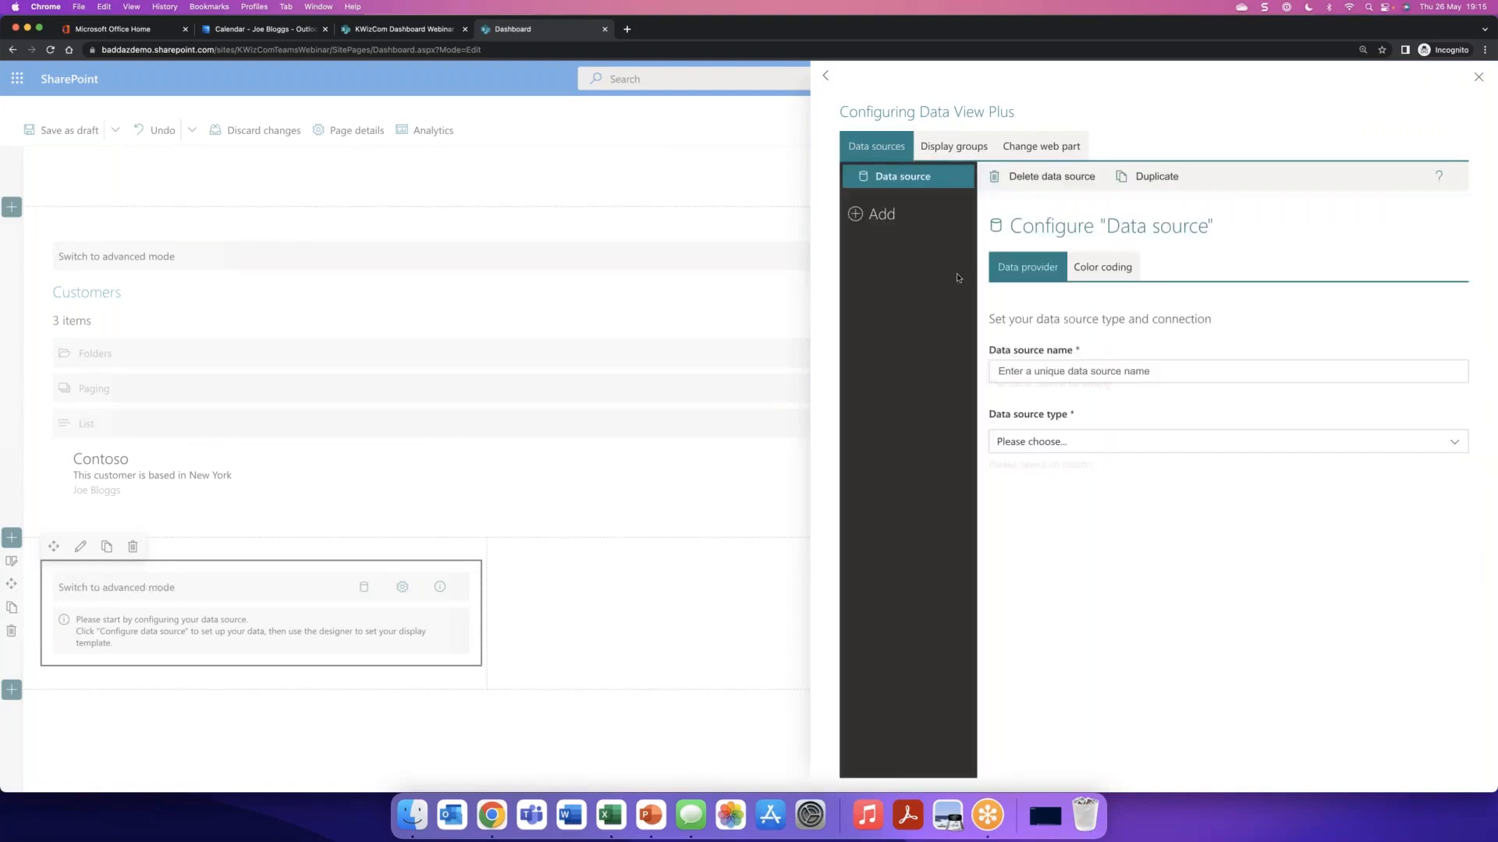
pyautogui.click(1095, 365)
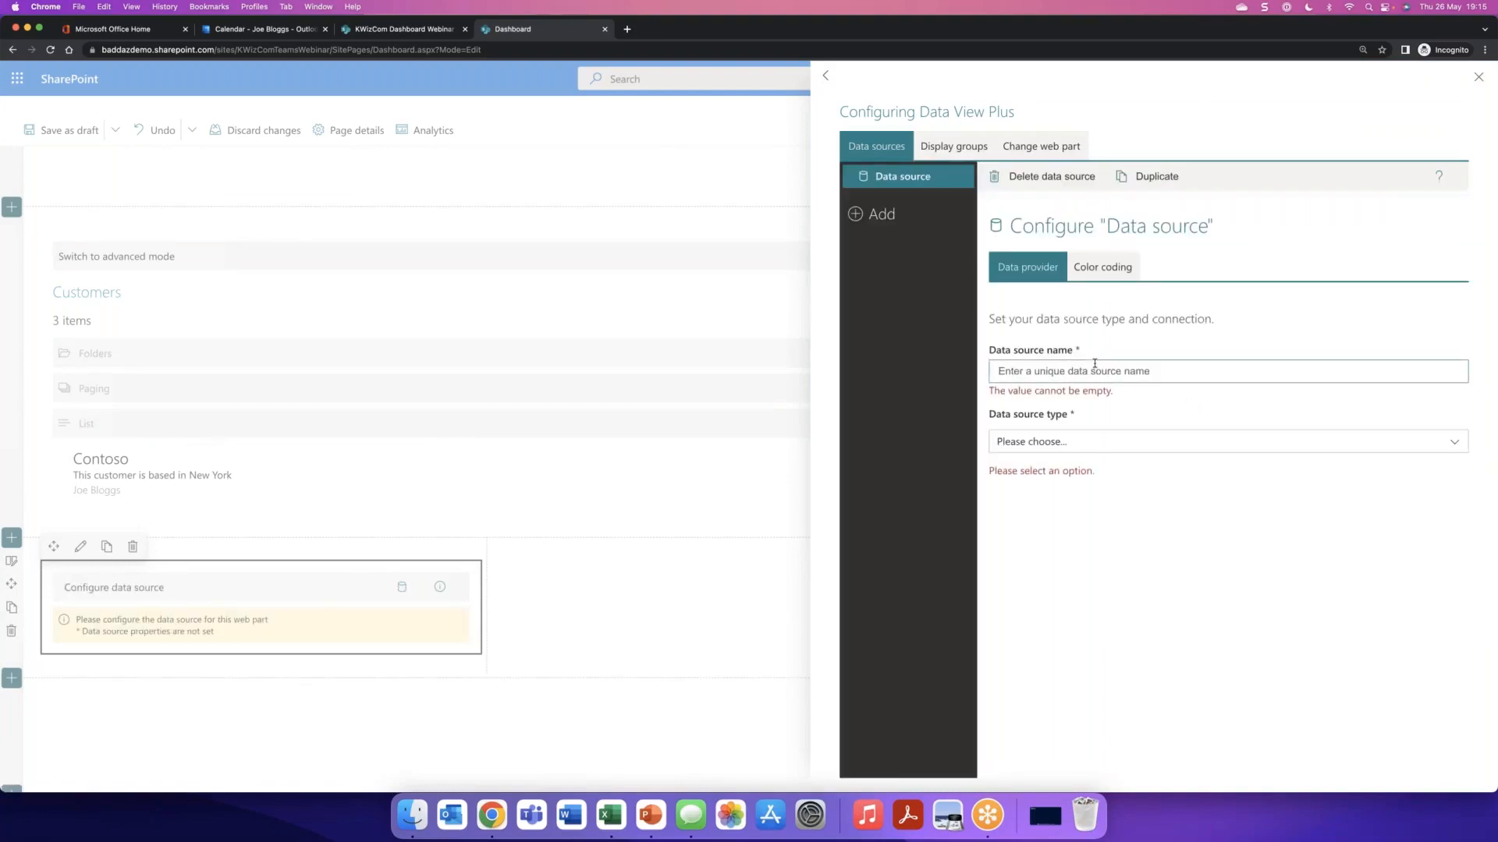
pyautogui.write('Issues')
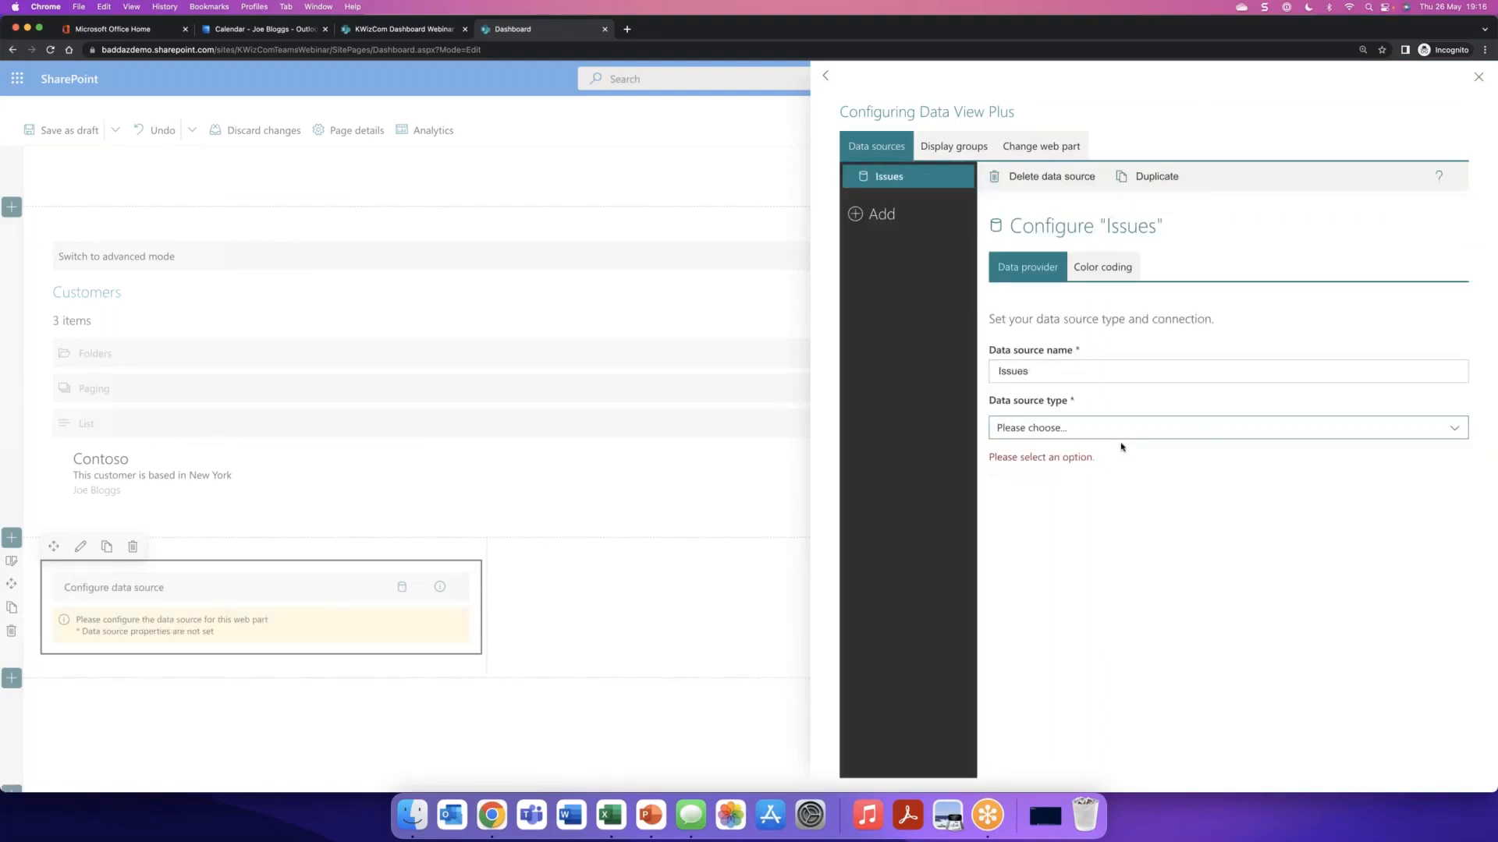
pyautogui.click(1122, 432)
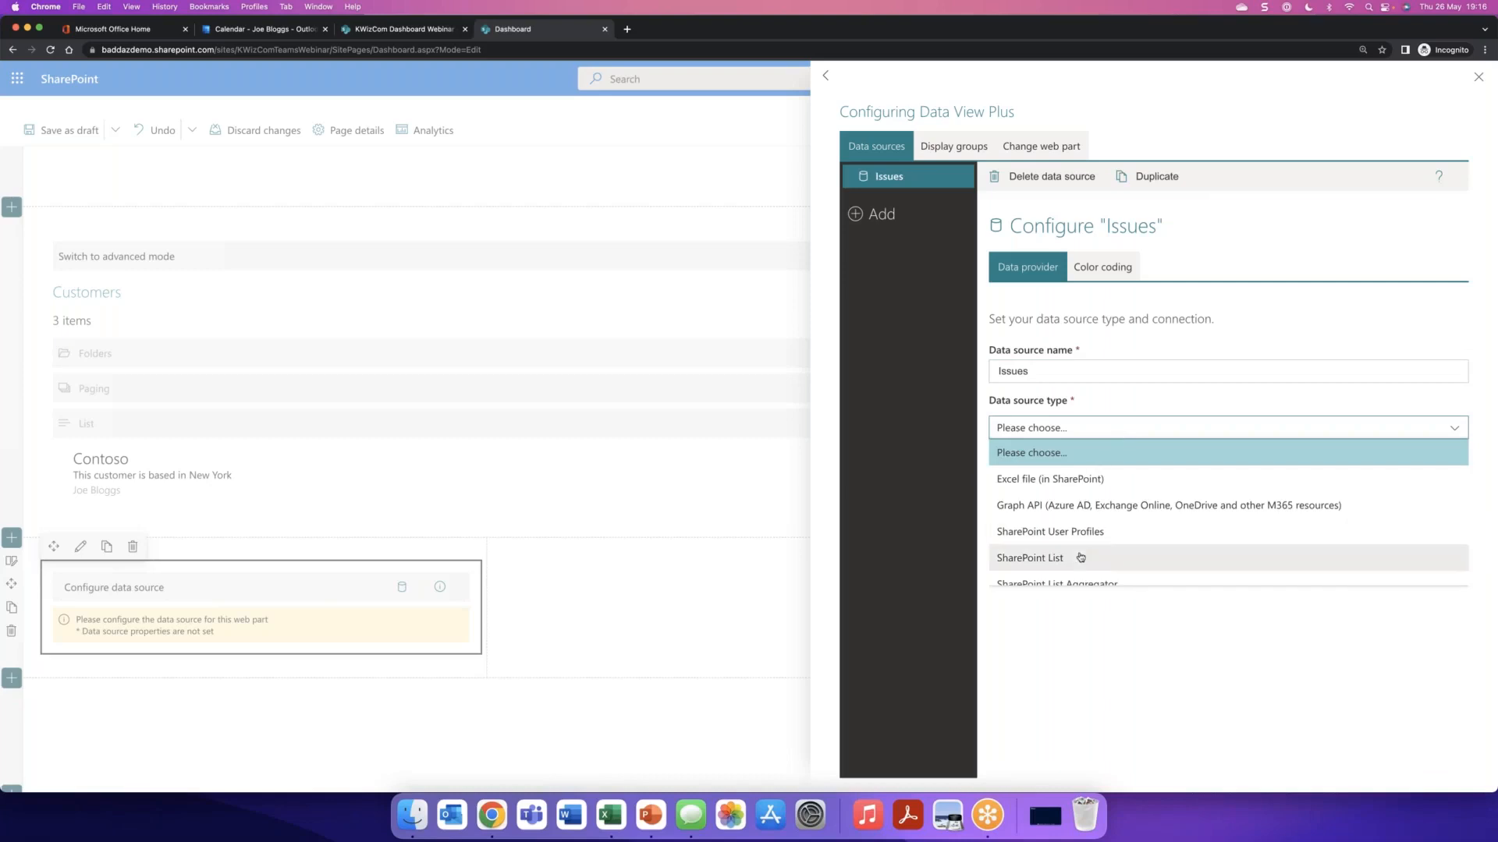
pyautogui.scroll(-1, 1106, 554)
pyautogui.click(1105, 548)
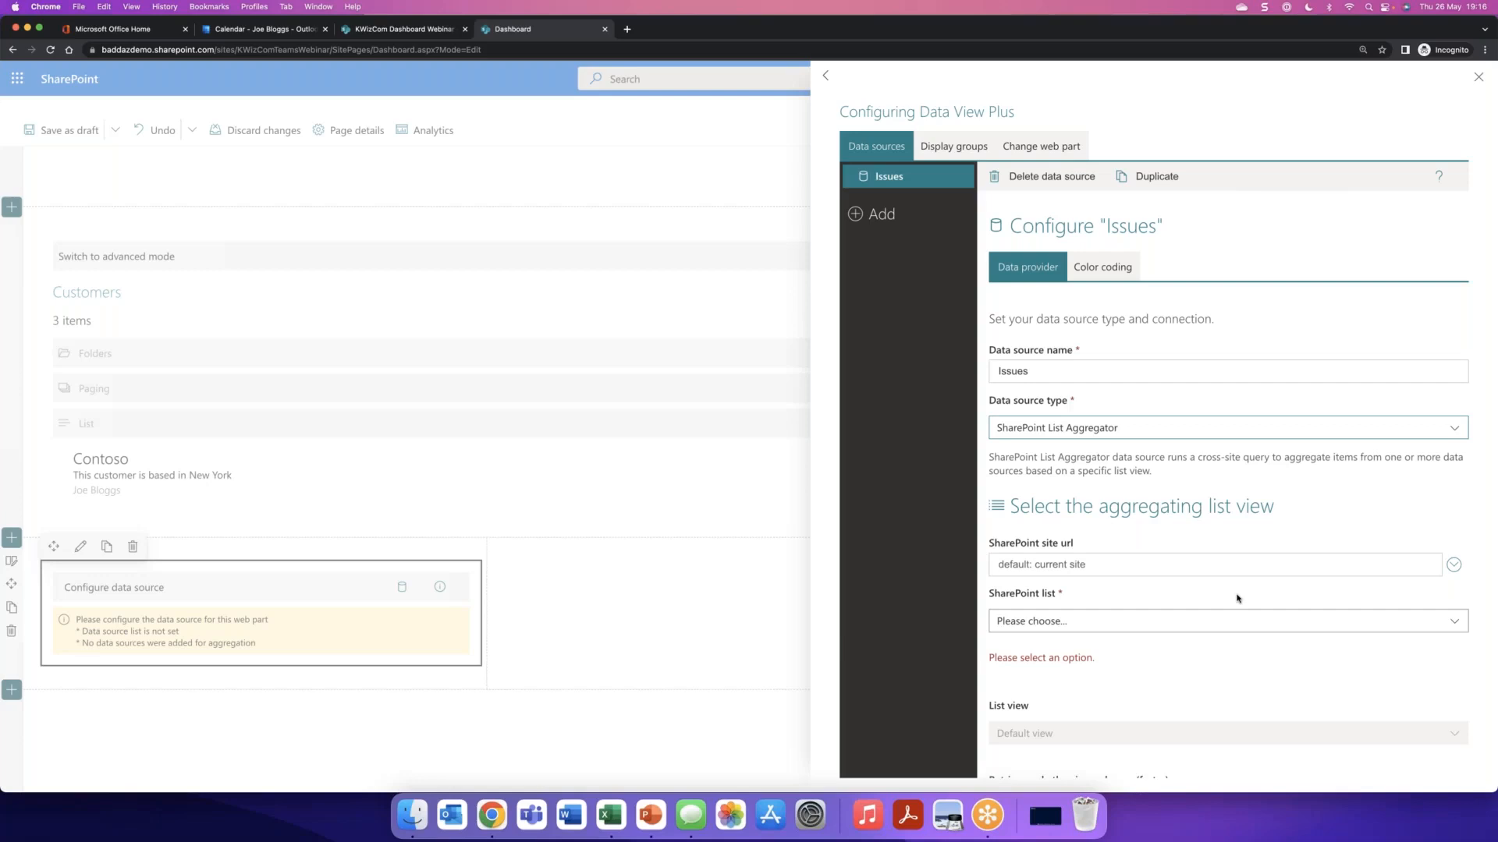
# - Base the aggregating list view on the Issues list of the site /sites/KWizComTeamsWebinar/contoso
pyautogui.click(1272, 565)
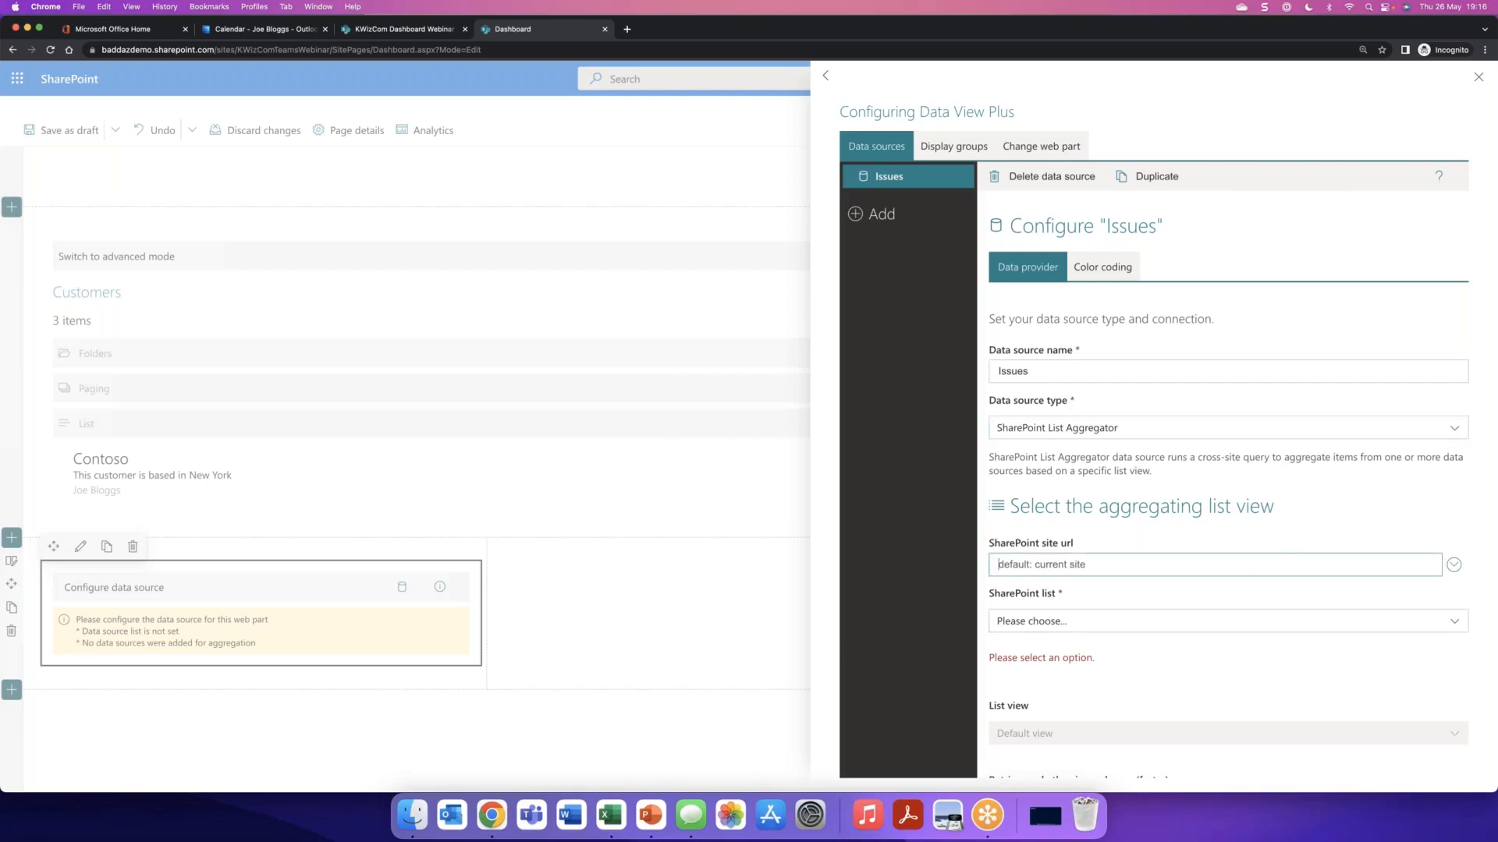
pyautogui.click(1453, 565)
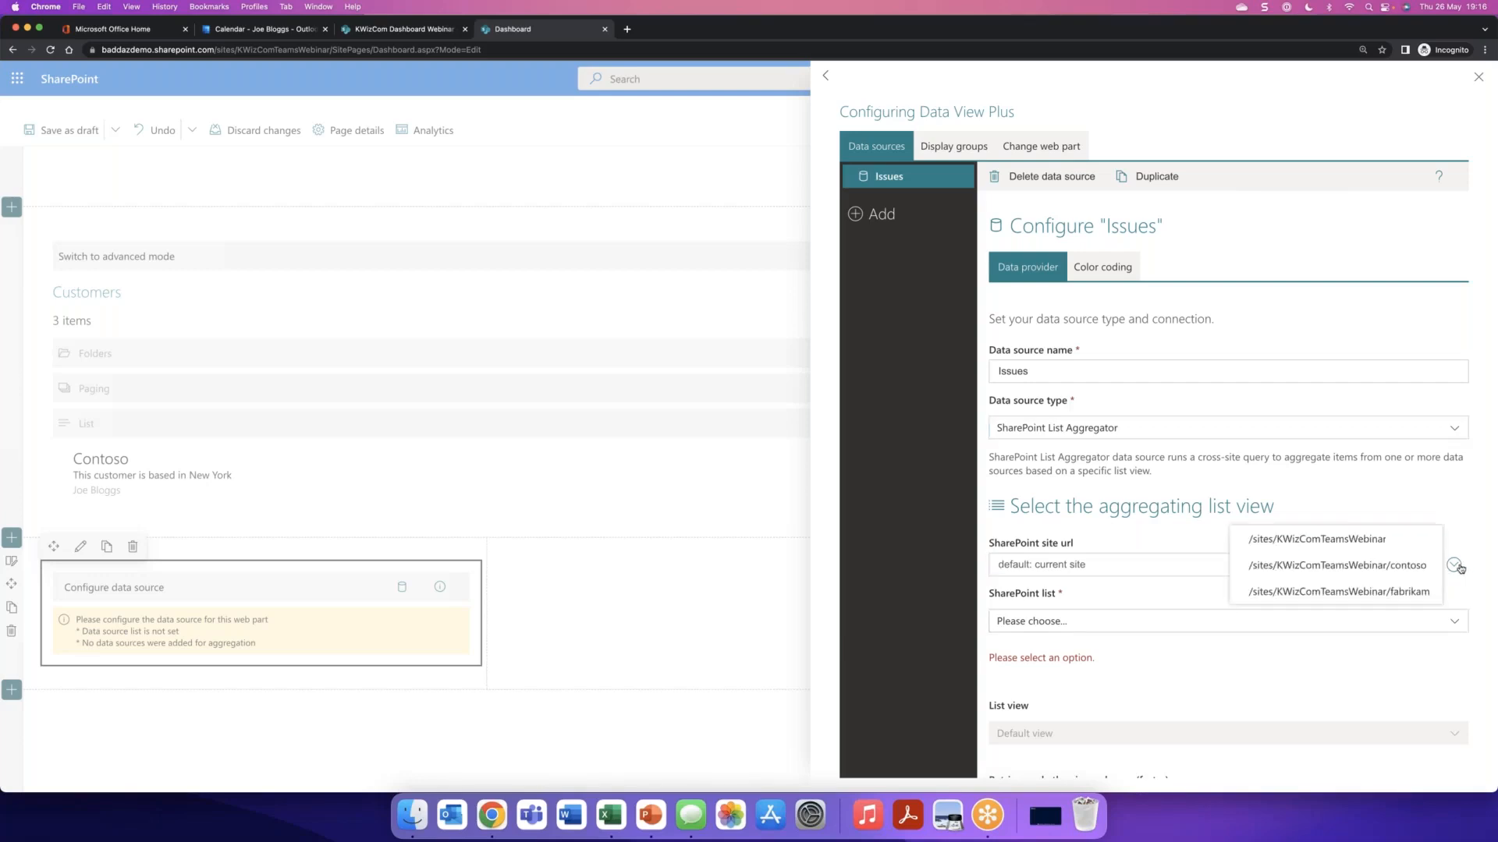
pyautogui.click(1416, 567)
pyautogui.scroll(-1, 1372, 624)
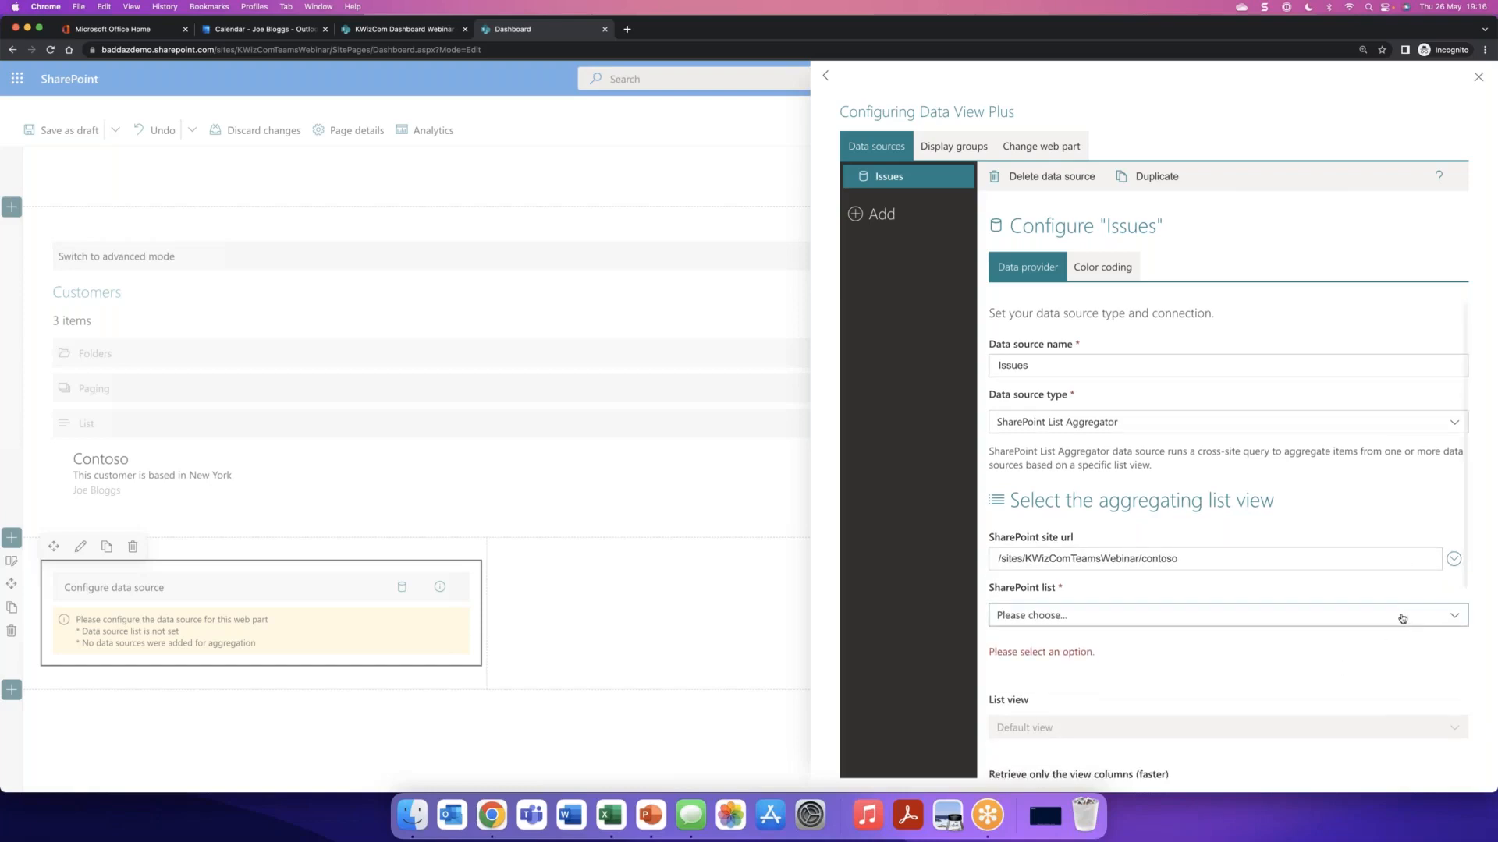
pyautogui.click(1402, 618)
pyautogui.click(1112, 694)
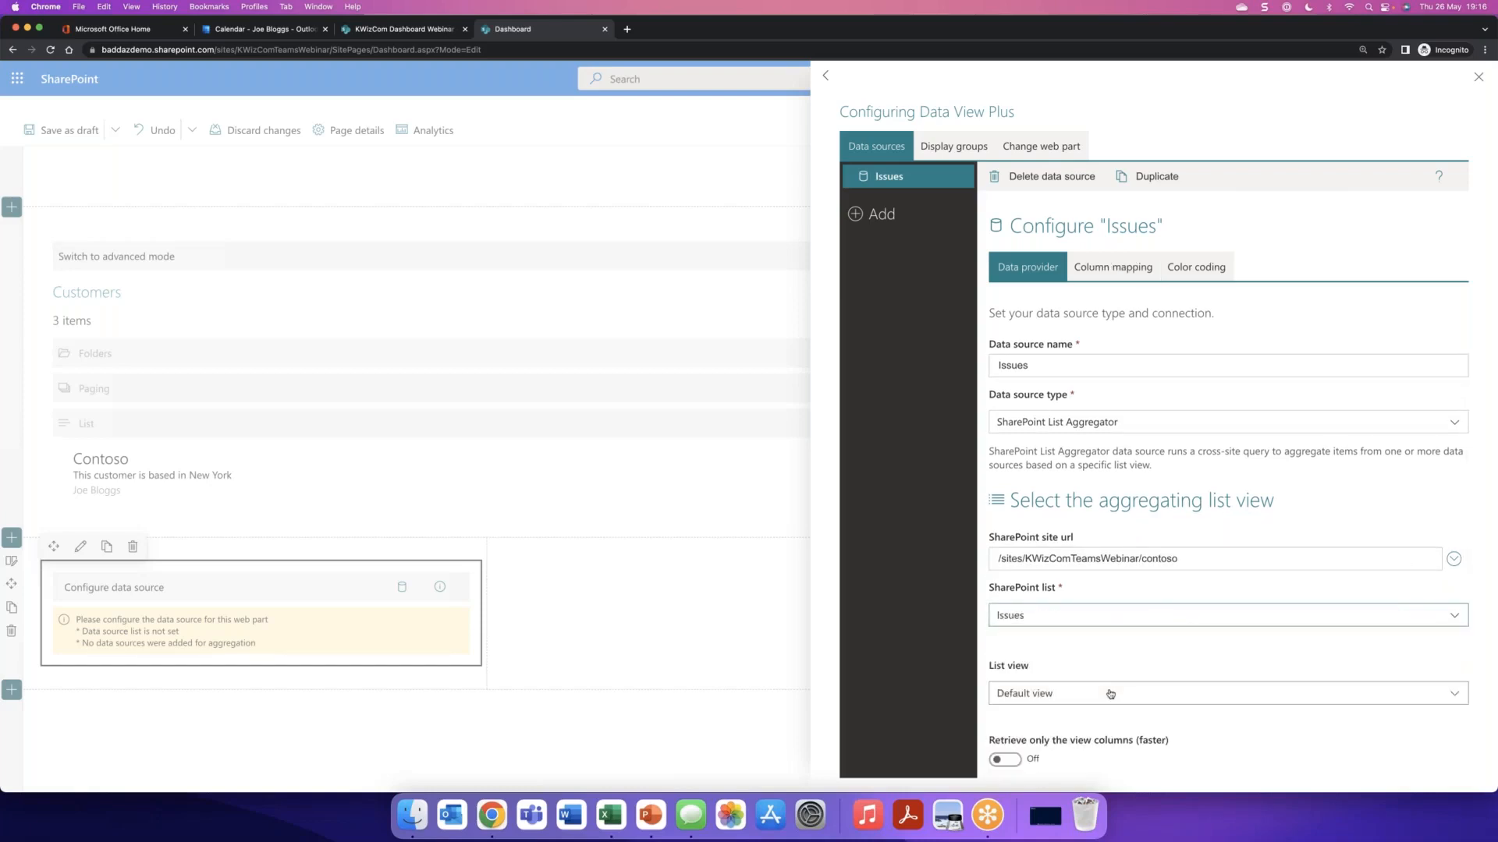
# - Add an aggregation scope with the friendly name Issues, keeping the scope as Entire site collection
pyautogui.scroll(-4, 1108, 678)
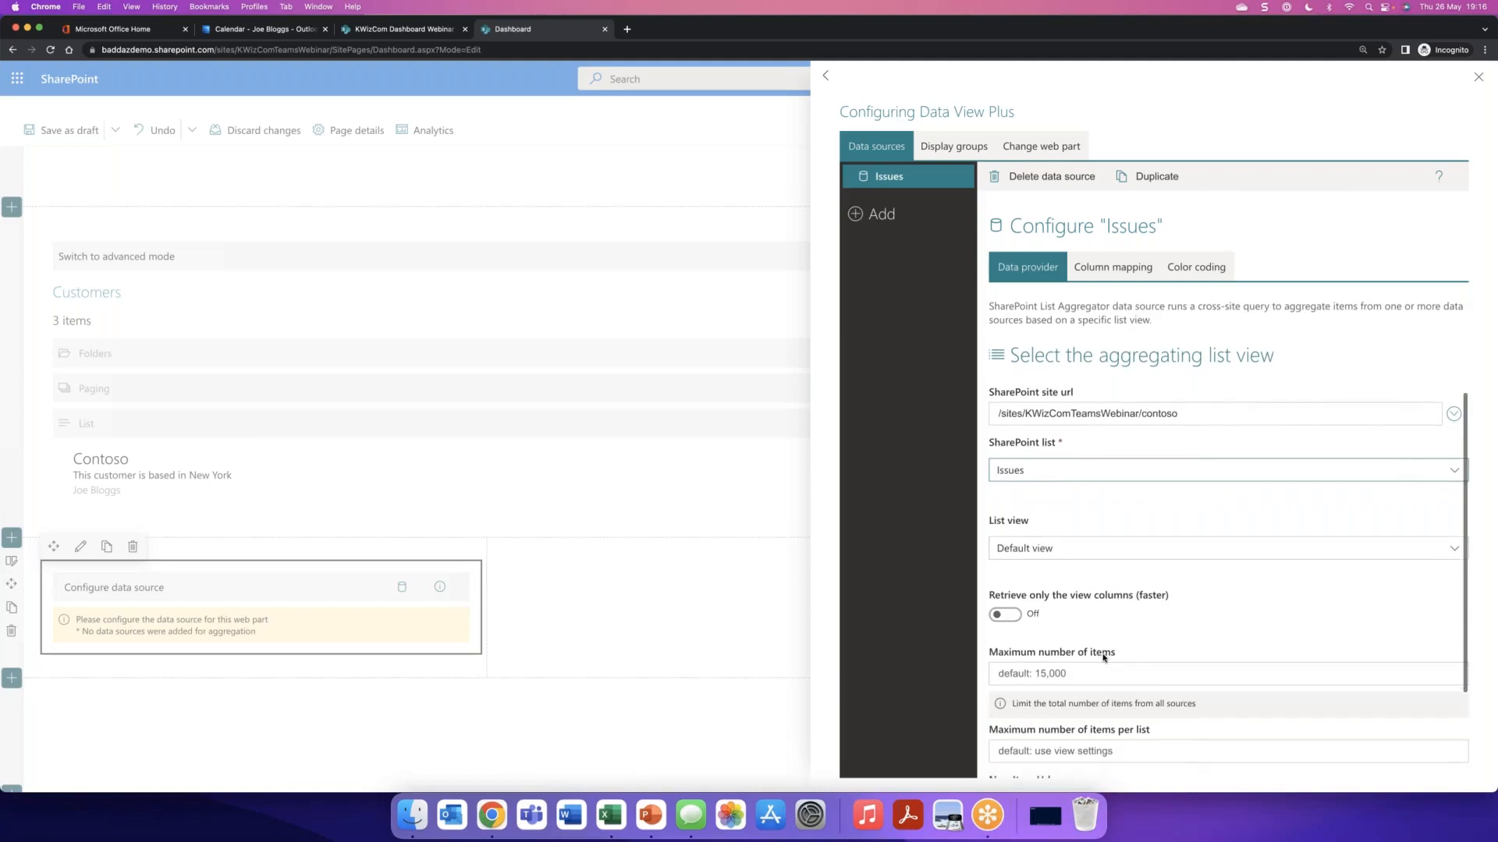
pyautogui.scroll(-3, 1104, 657)
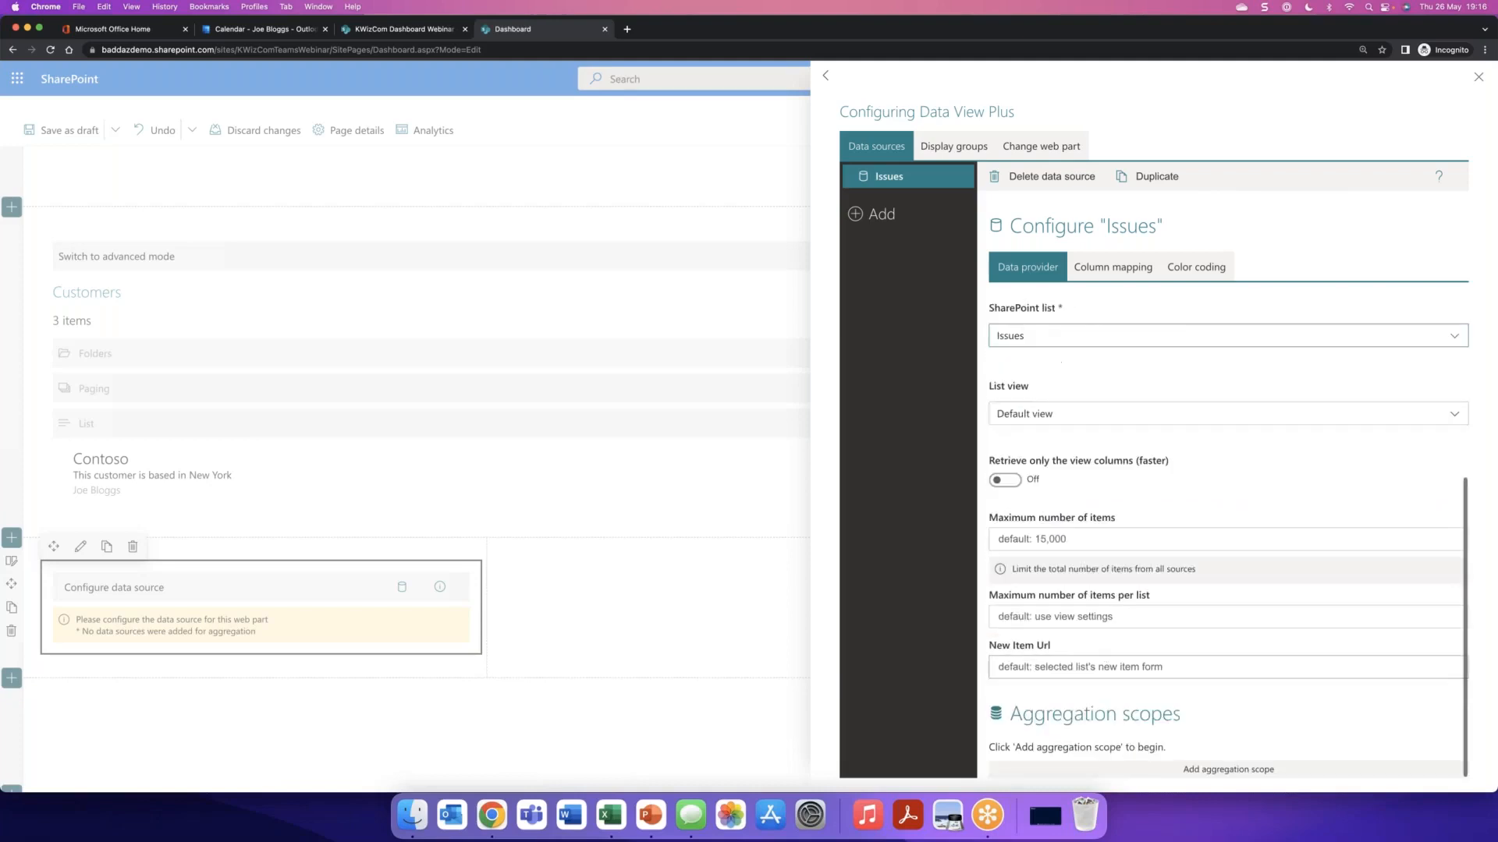
pyautogui.click(1197, 771)
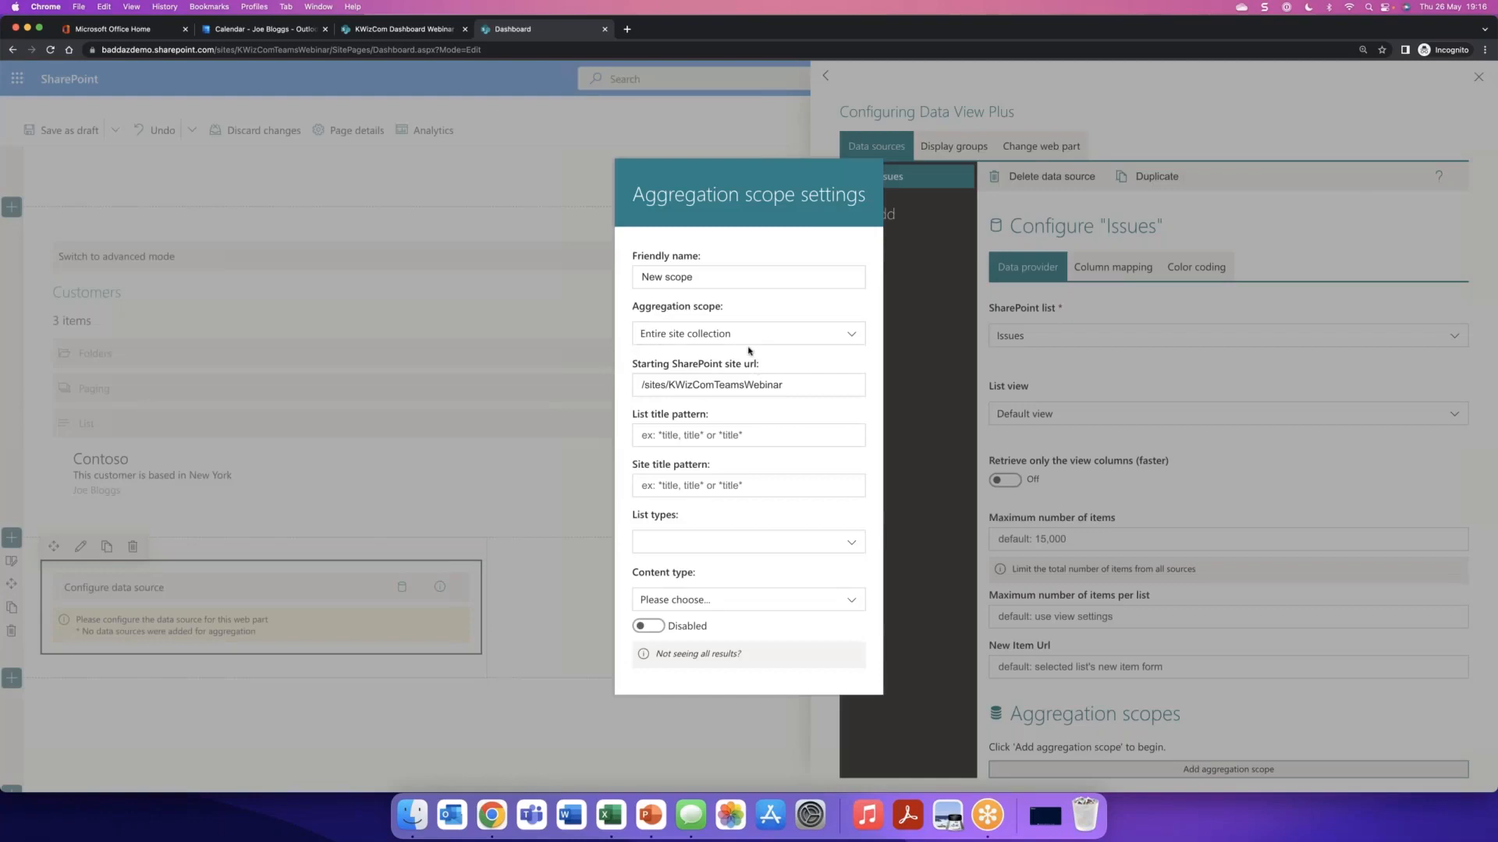
pyautogui.click(753, 338)
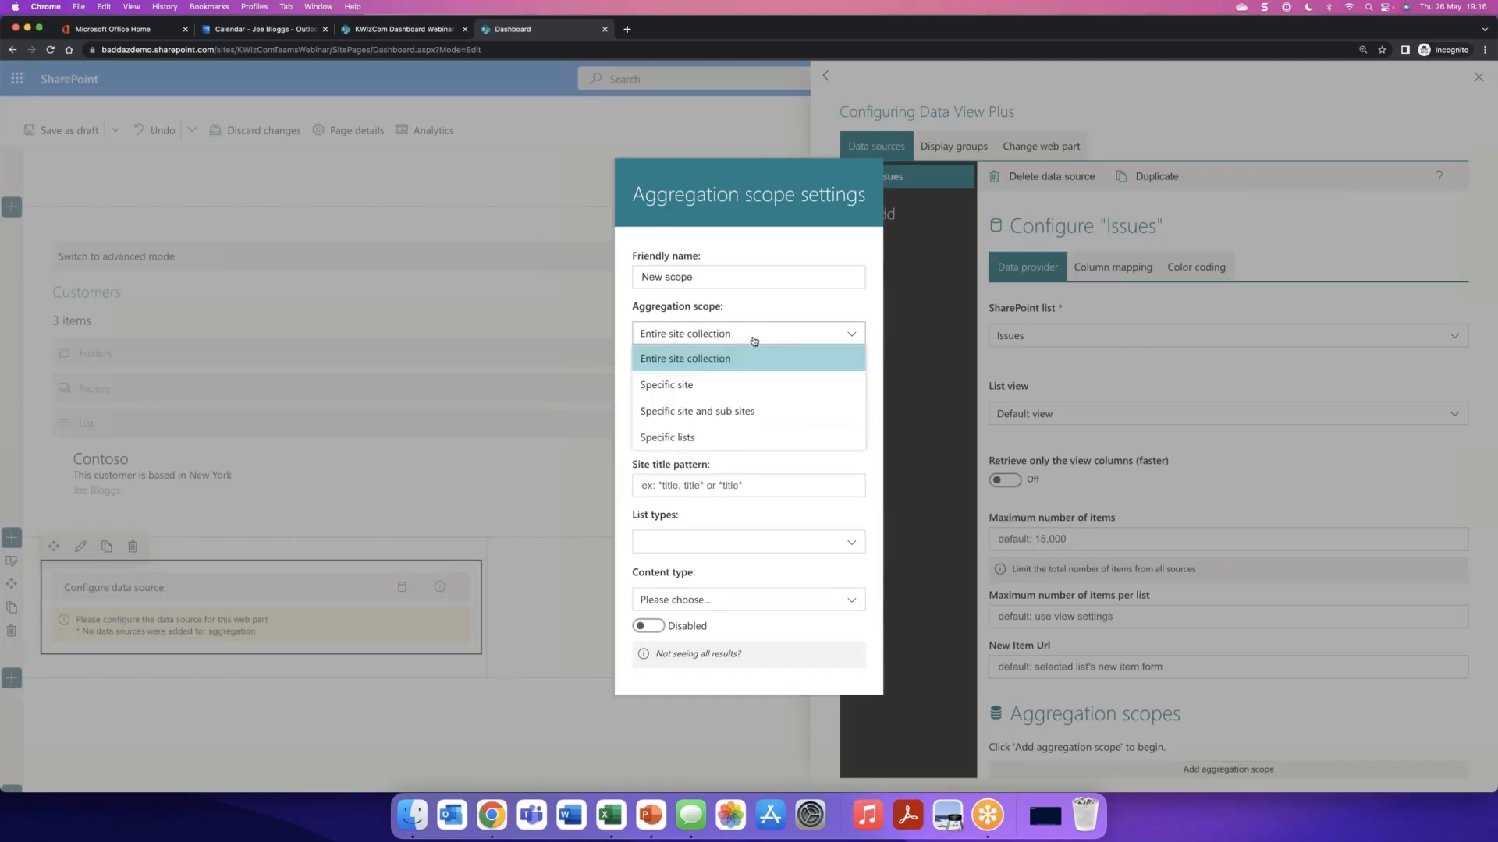
pyautogui.click(703, 273)
pyautogui.tripleClick(702, 273)
pyautogui.write('Issues')
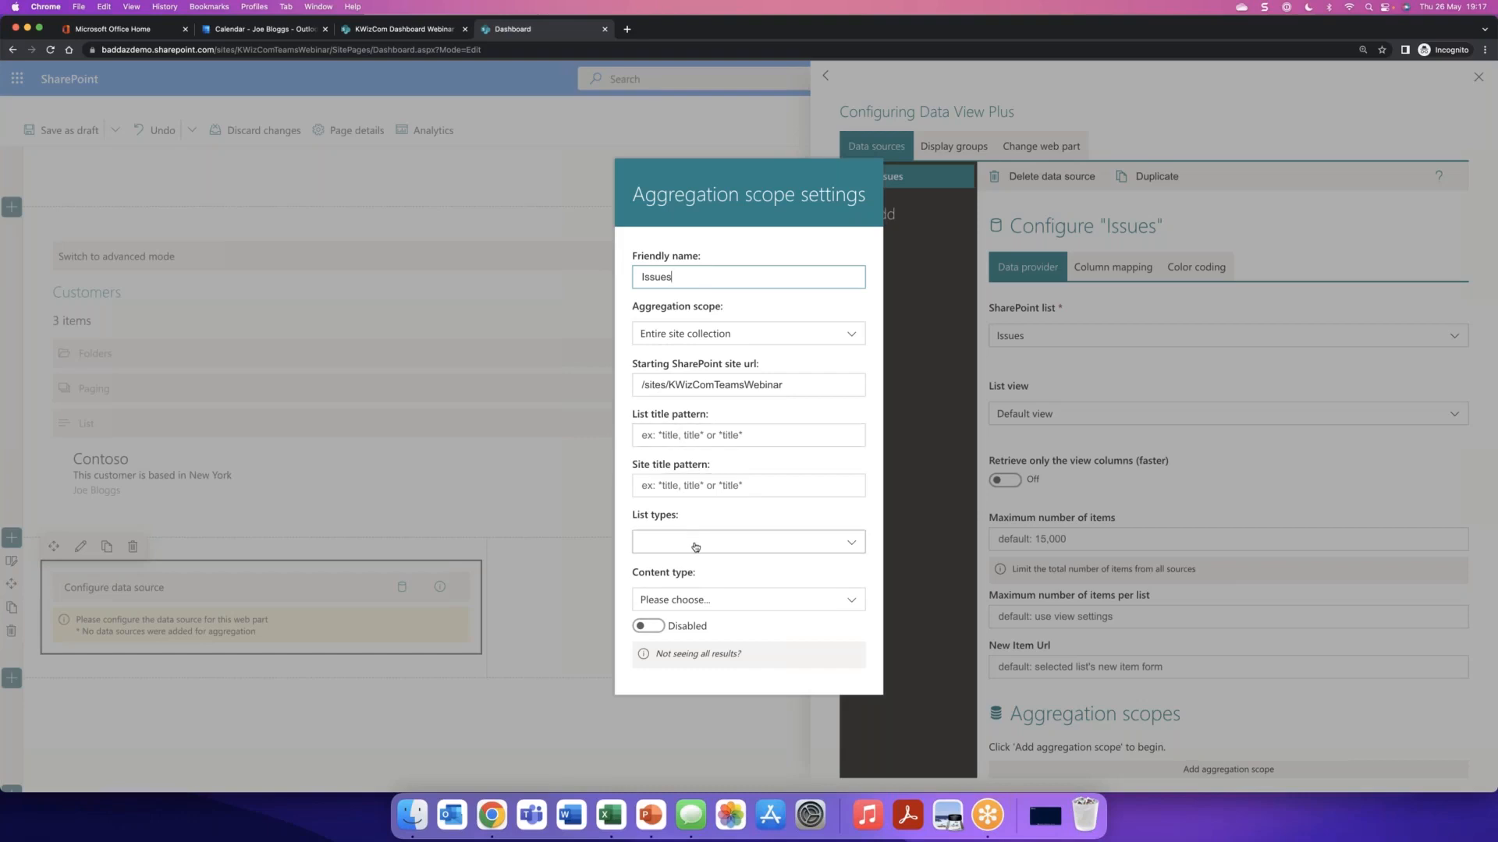
# - Set the scope's list title pattern to Issues, enable the scope, and close the web part configuration
pyautogui.click(699, 438)
pyautogui.write('Issues')
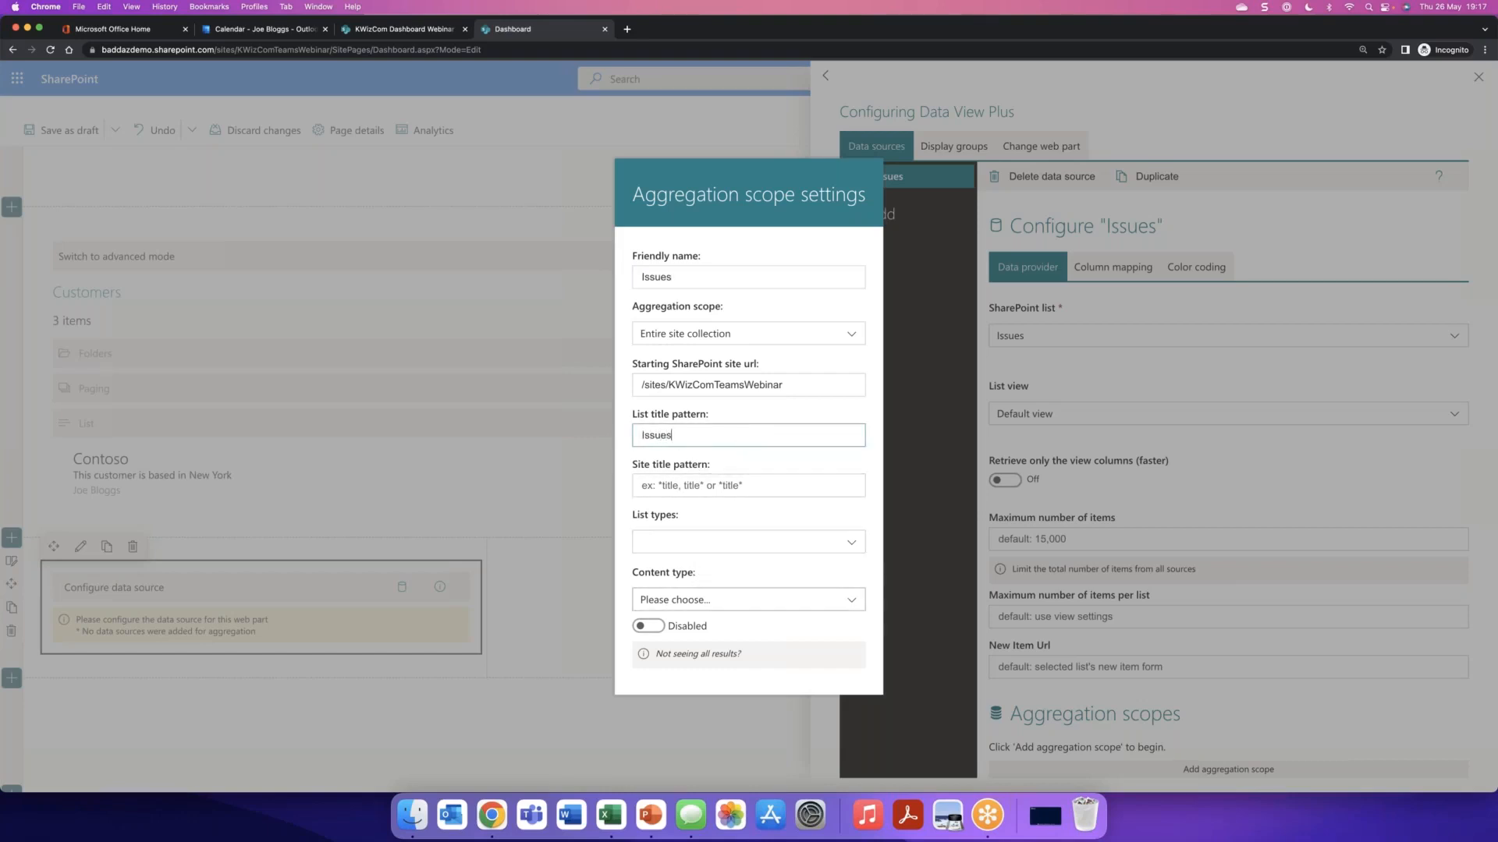
pyautogui.click(647, 626)
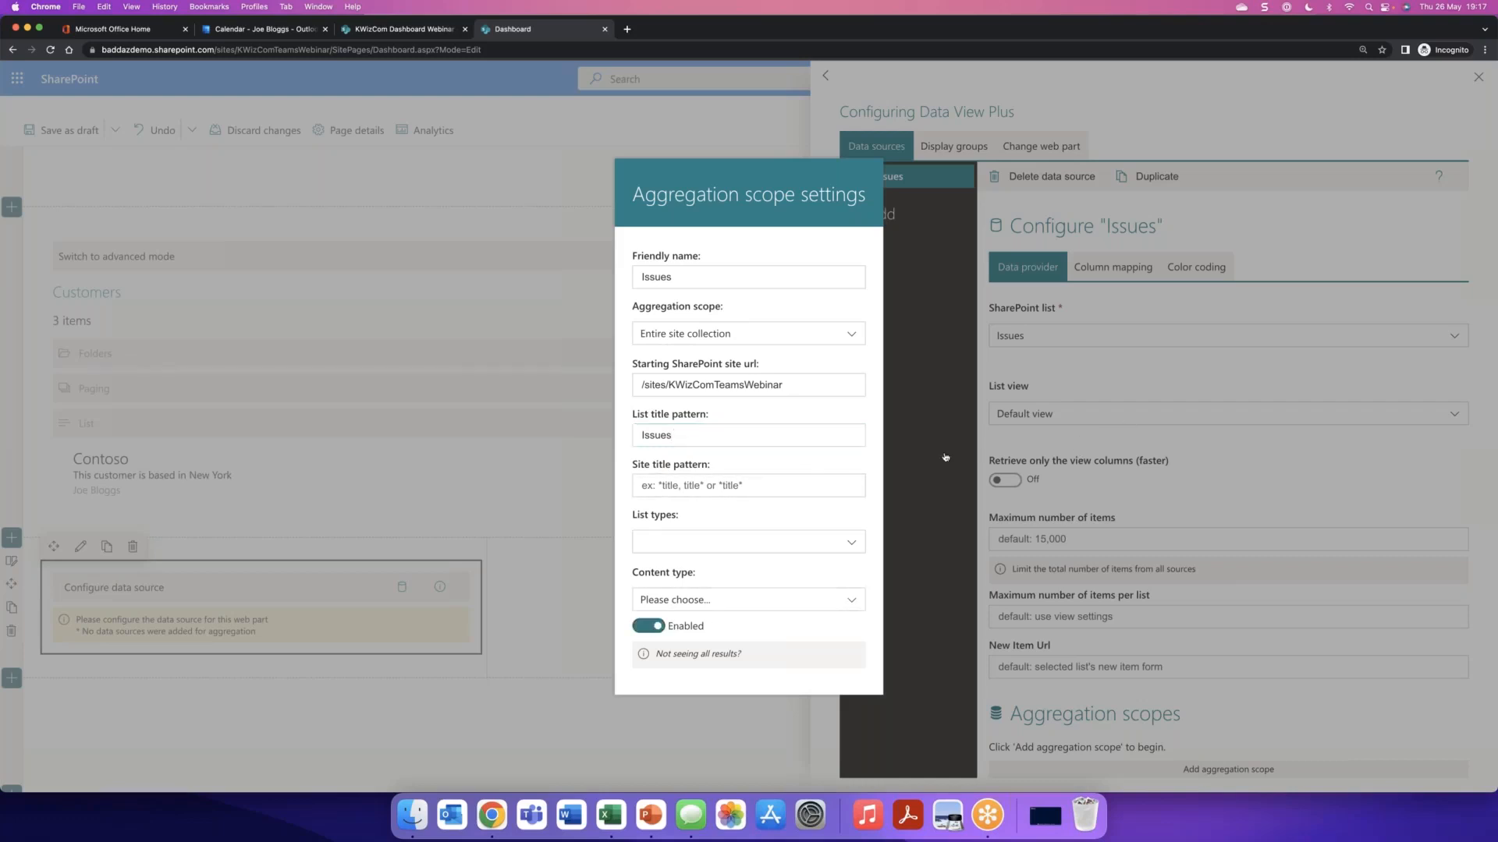
pyautogui.click(979, 457)
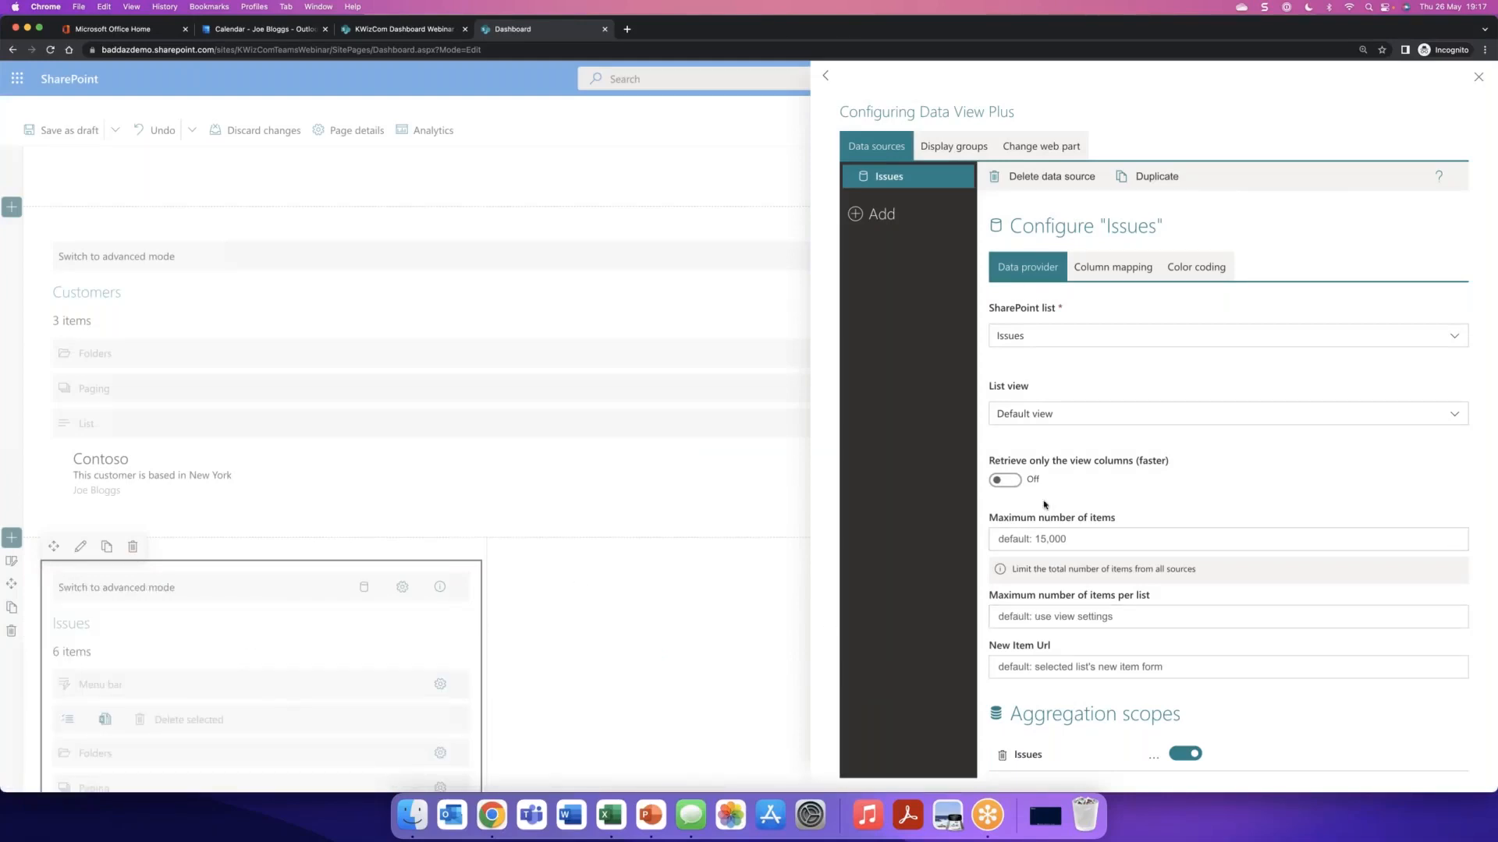
pyautogui.click(1478, 77)
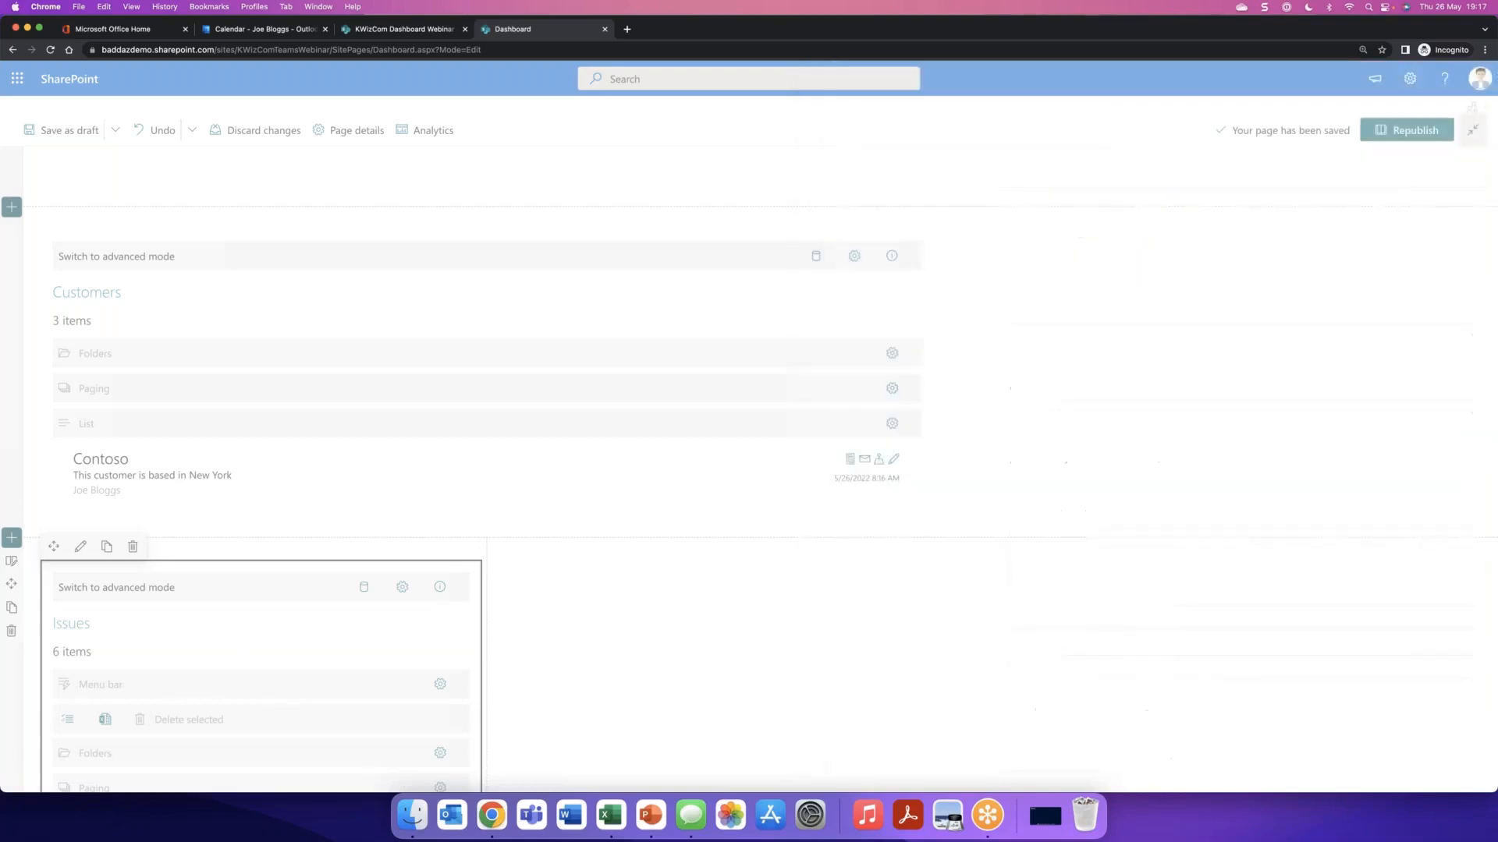
# - Switch the Issues web part to advanced mode and change its List control to a Table
pyautogui.scroll(-5, 670, 602)
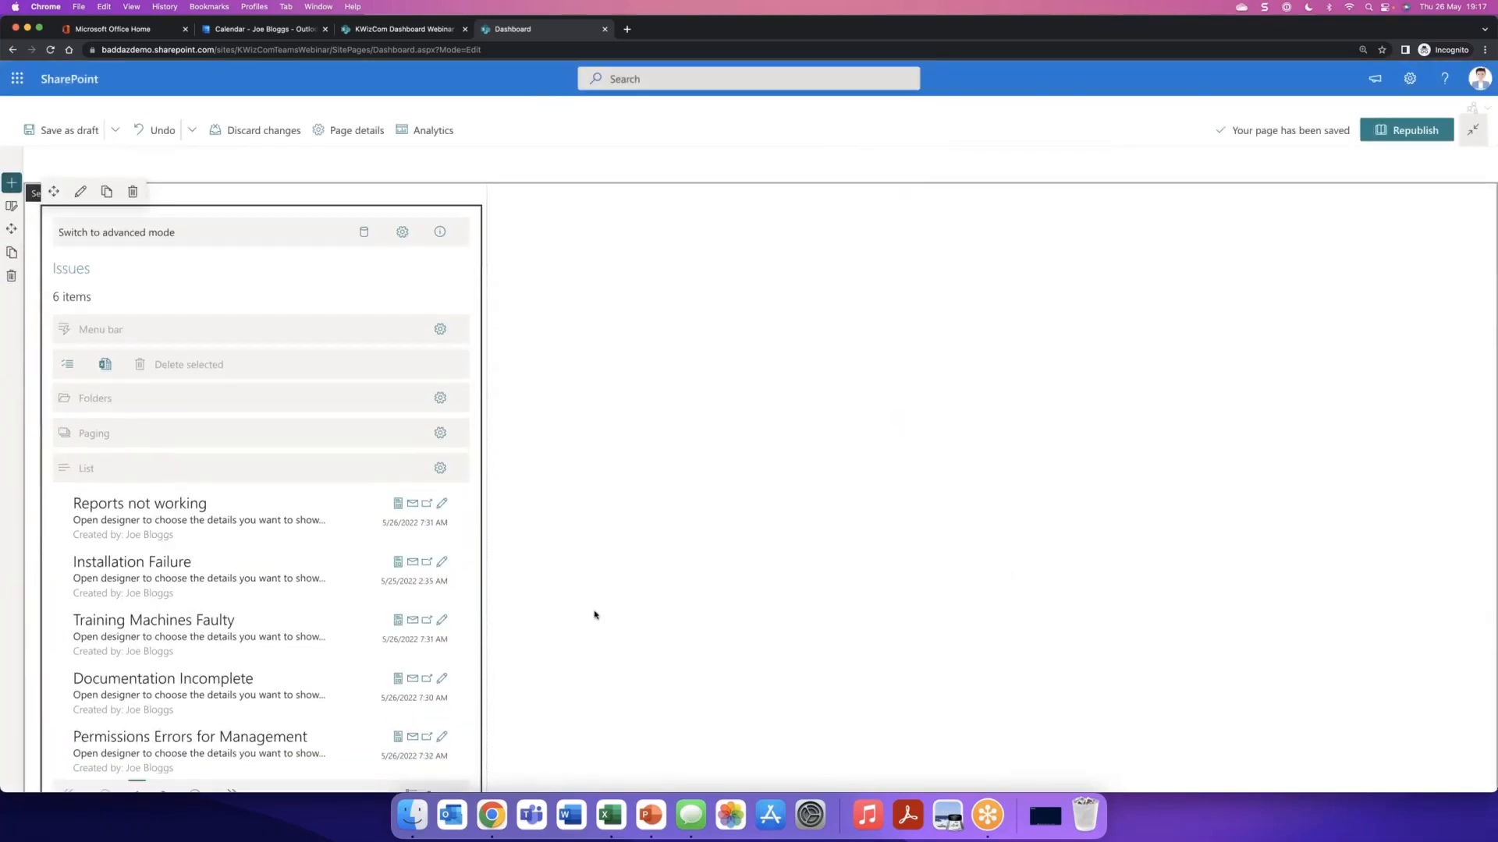
pyautogui.click(142, 232)
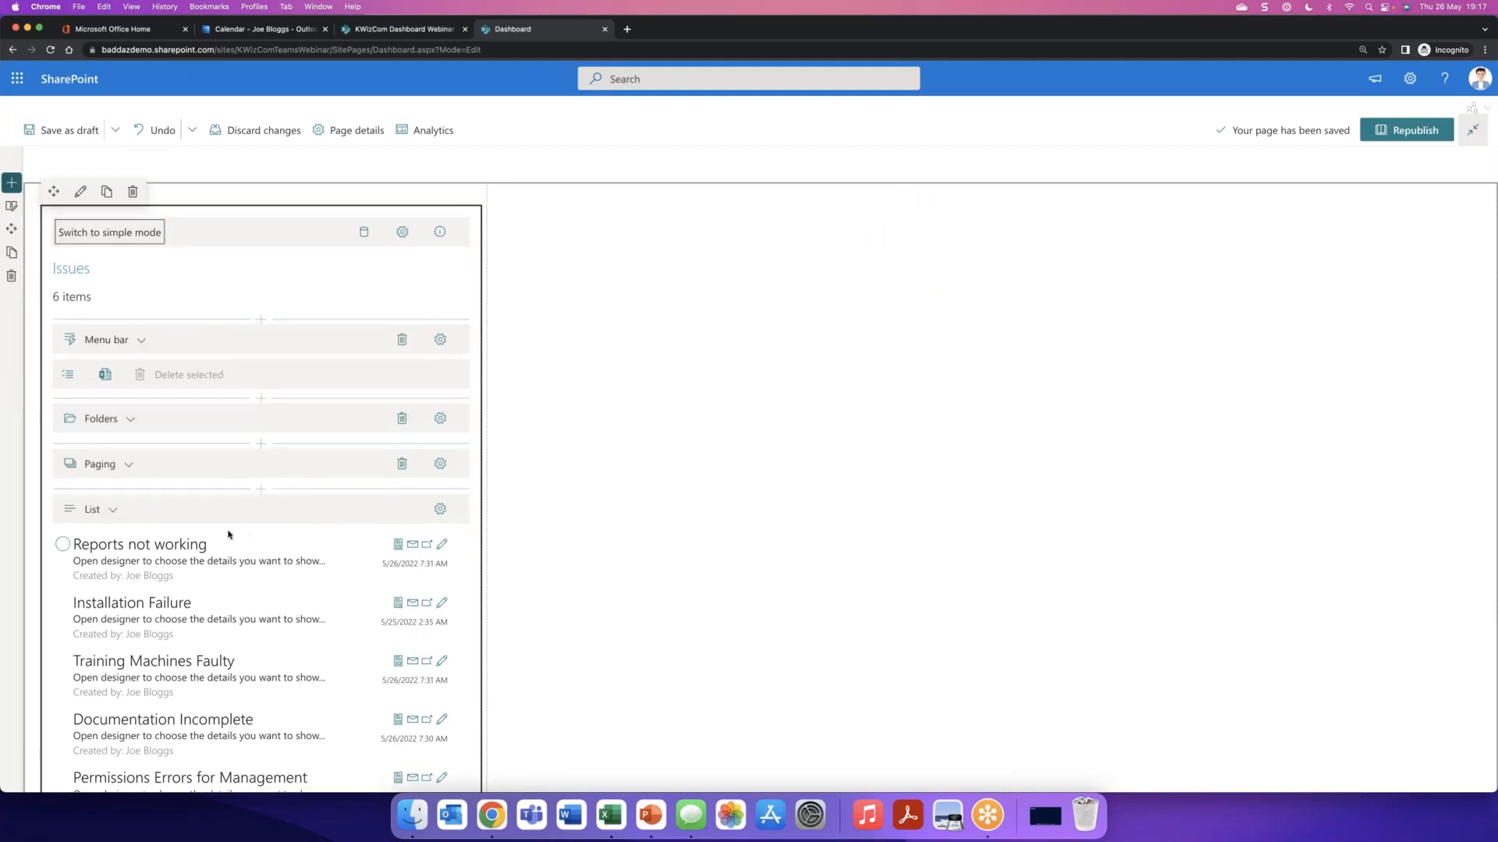
pyautogui.click(114, 510)
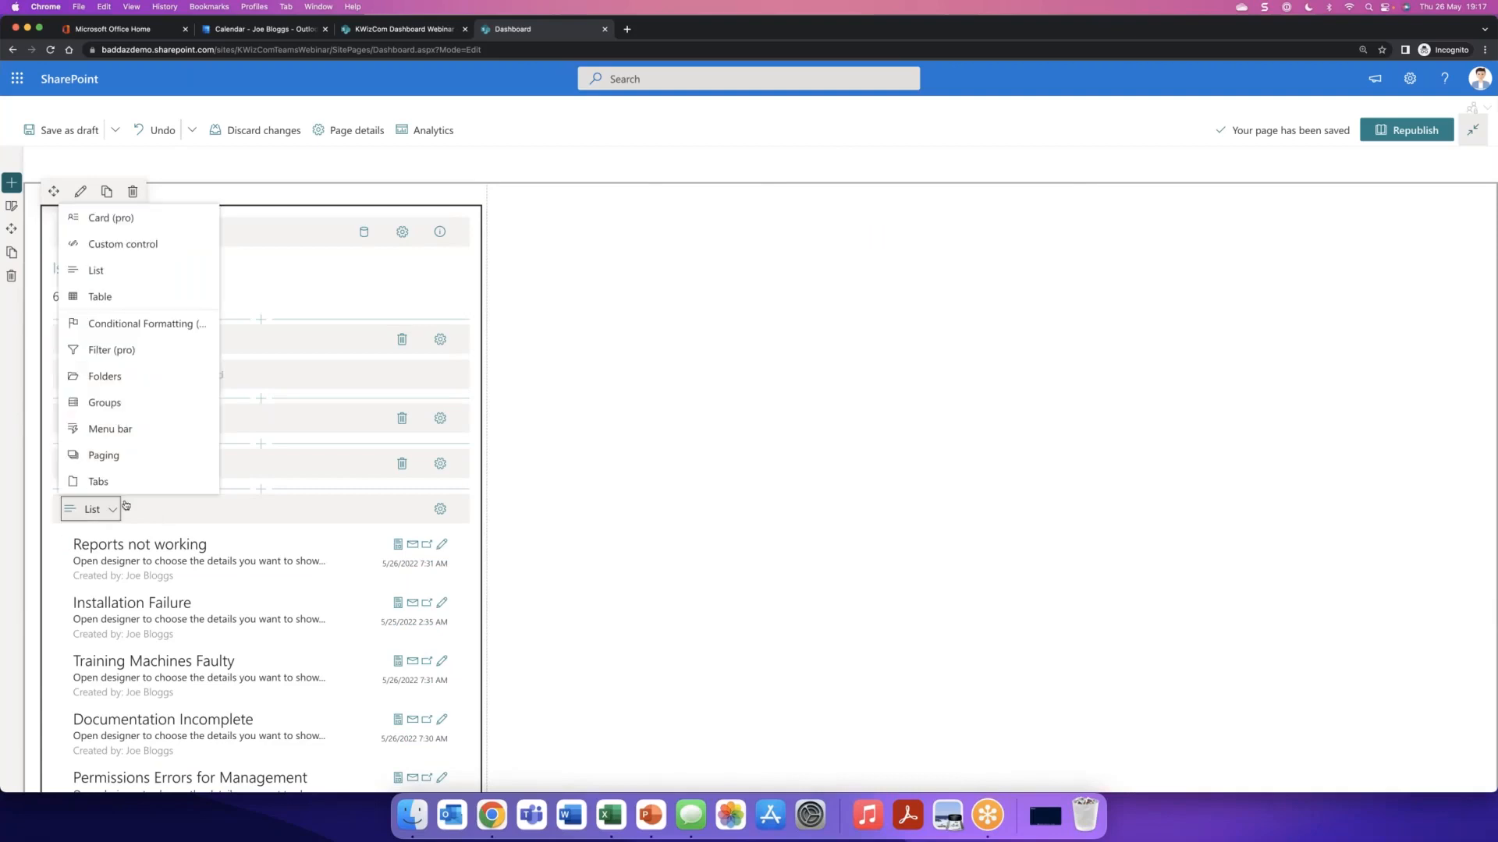
pyautogui.click(129, 300)
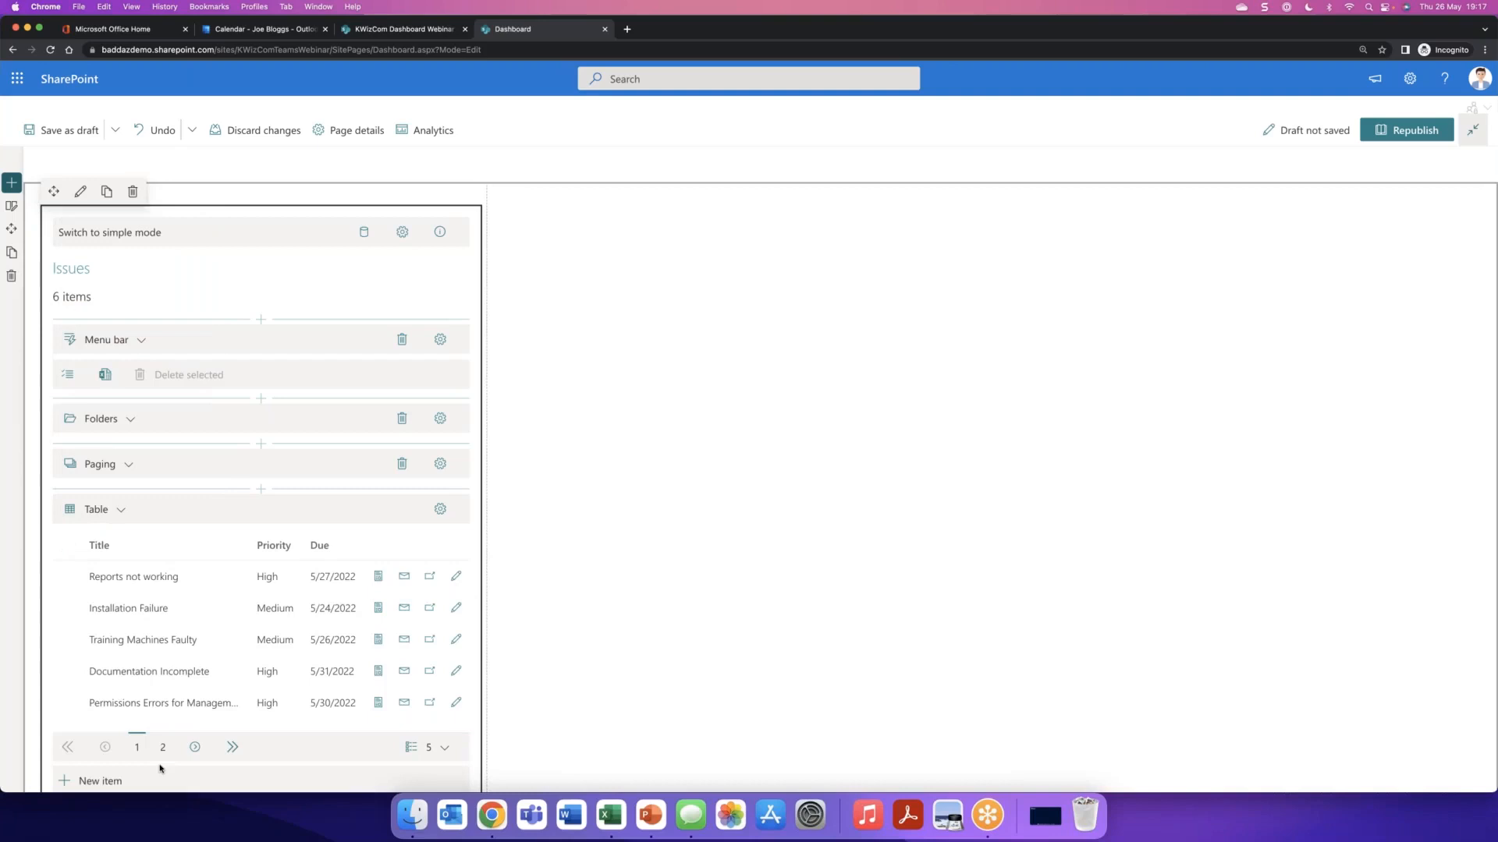
# - Set the Issues table's display fields to Title, Customer, Priority and Due, in that order, and close the designer
pyautogui.click(440, 511)
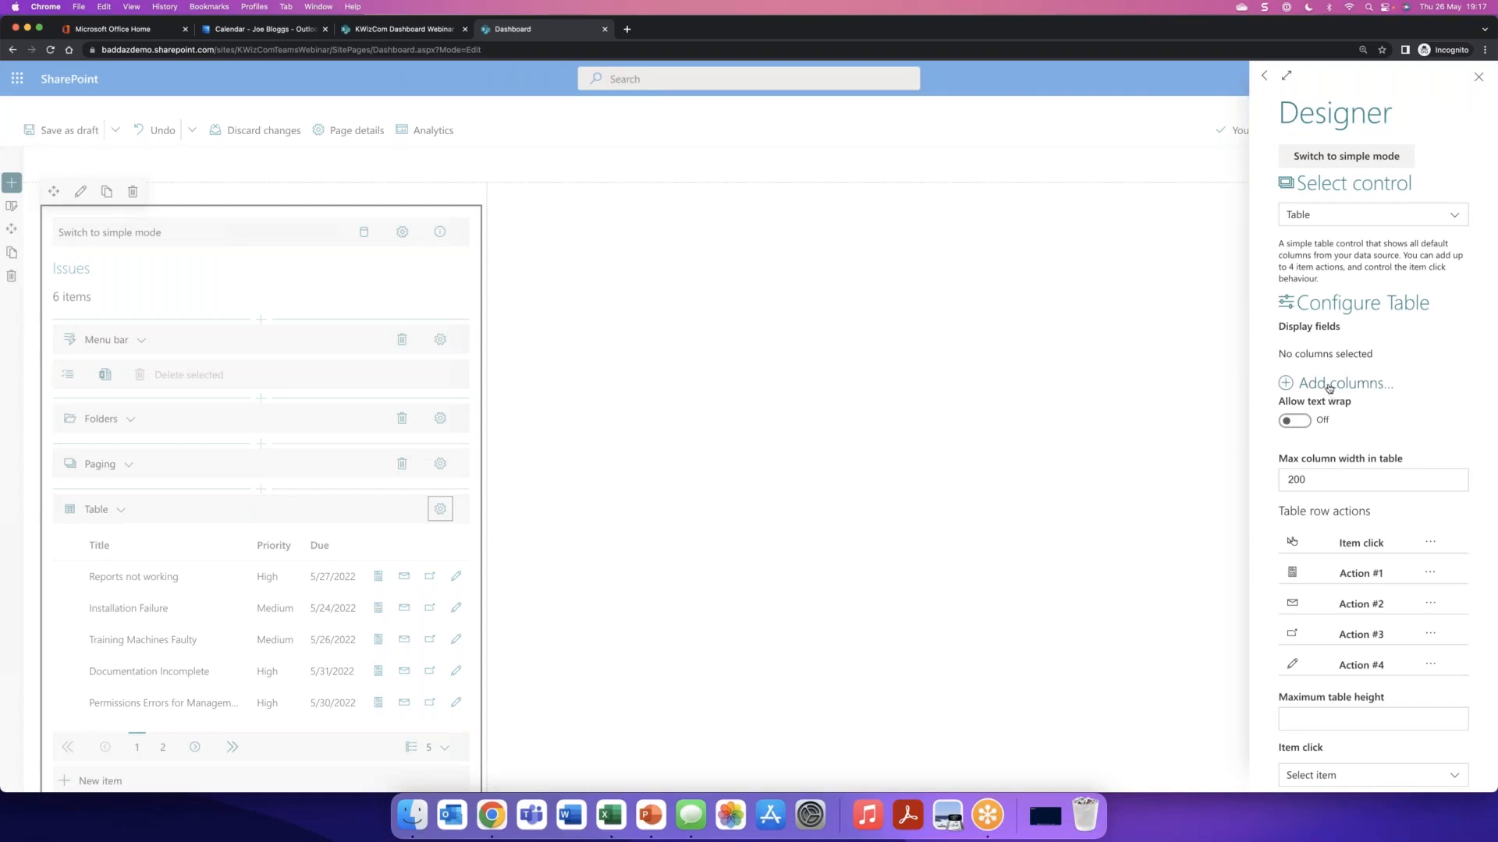
pyautogui.click(1329, 386)
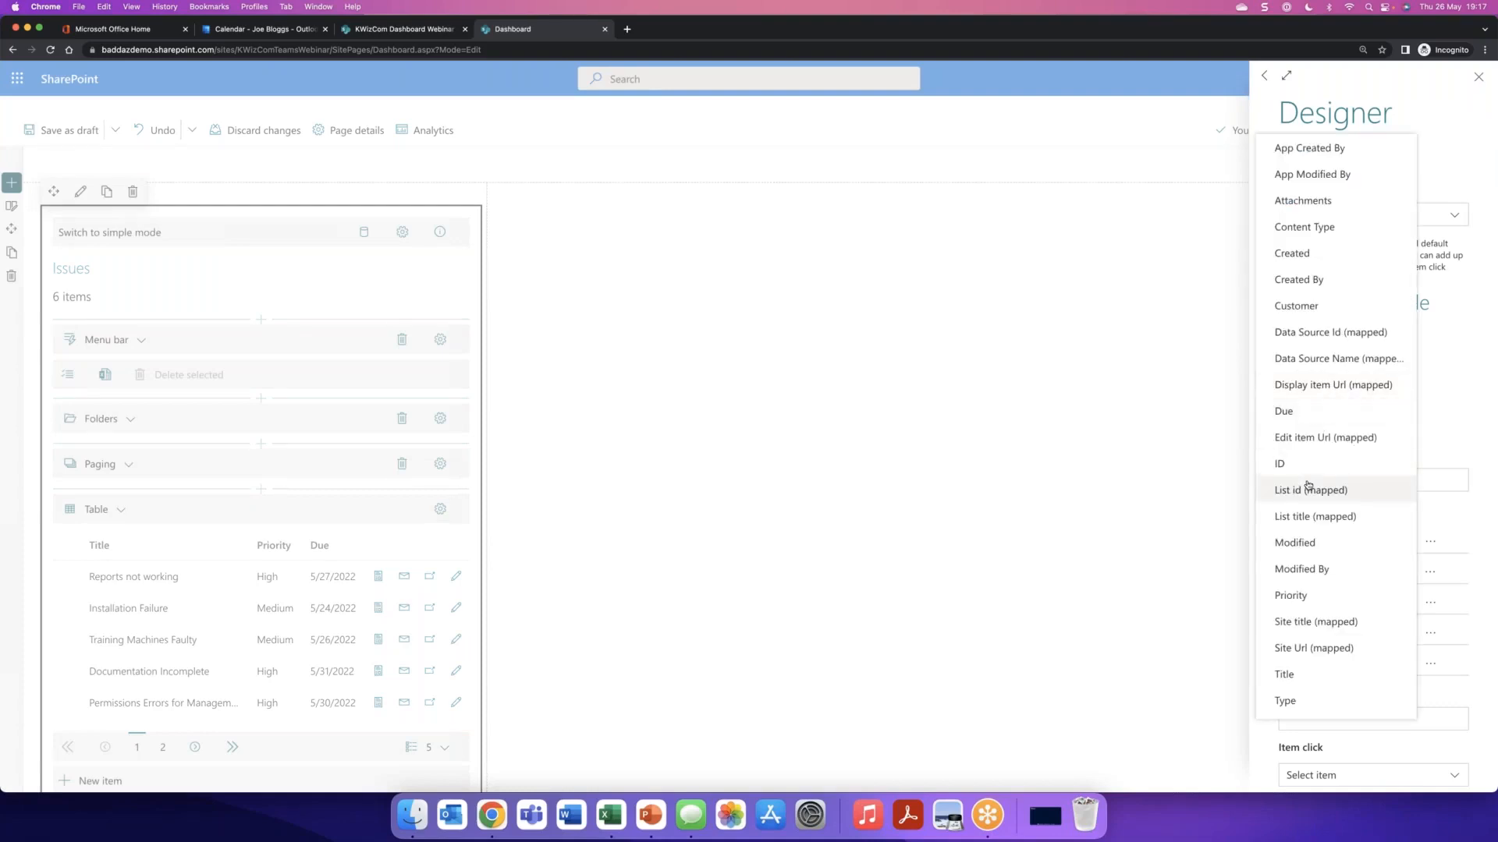
pyautogui.click(1287, 677)
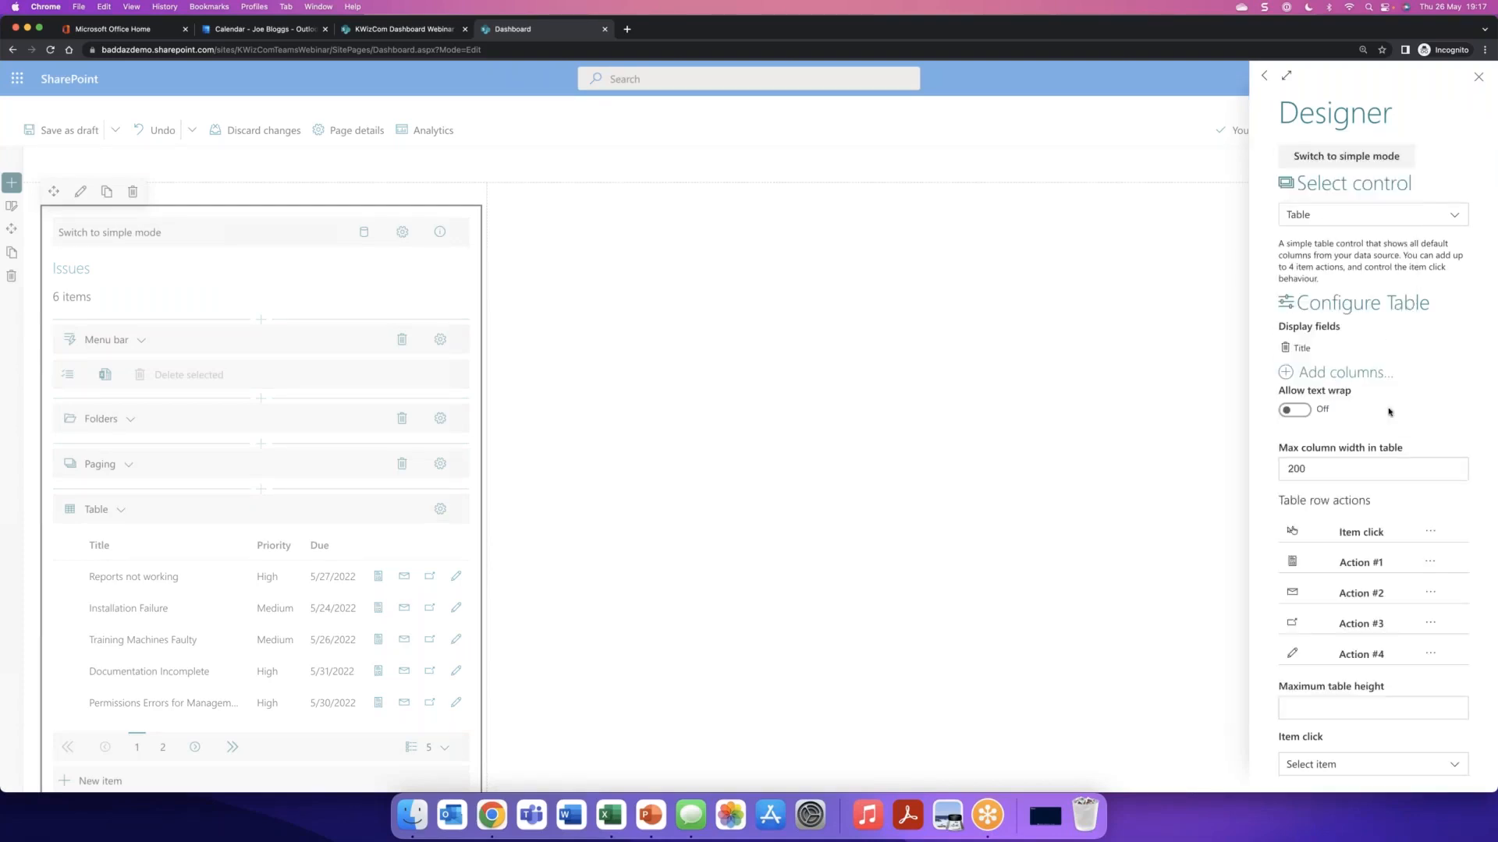
pyautogui.click(1319, 376)
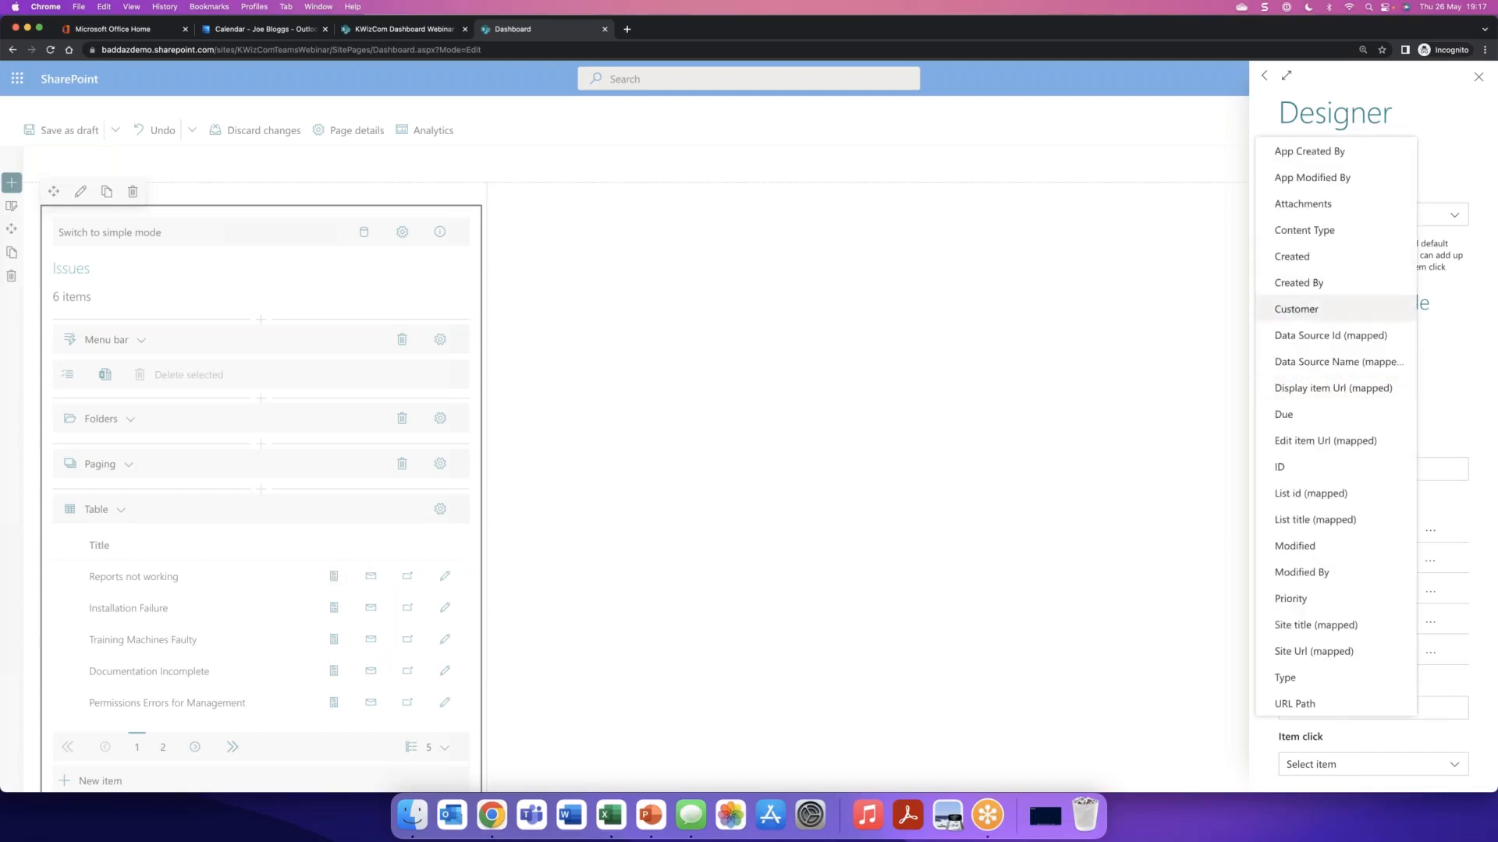
pyautogui.click(1309, 309)
pyautogui.click(1323, 397)
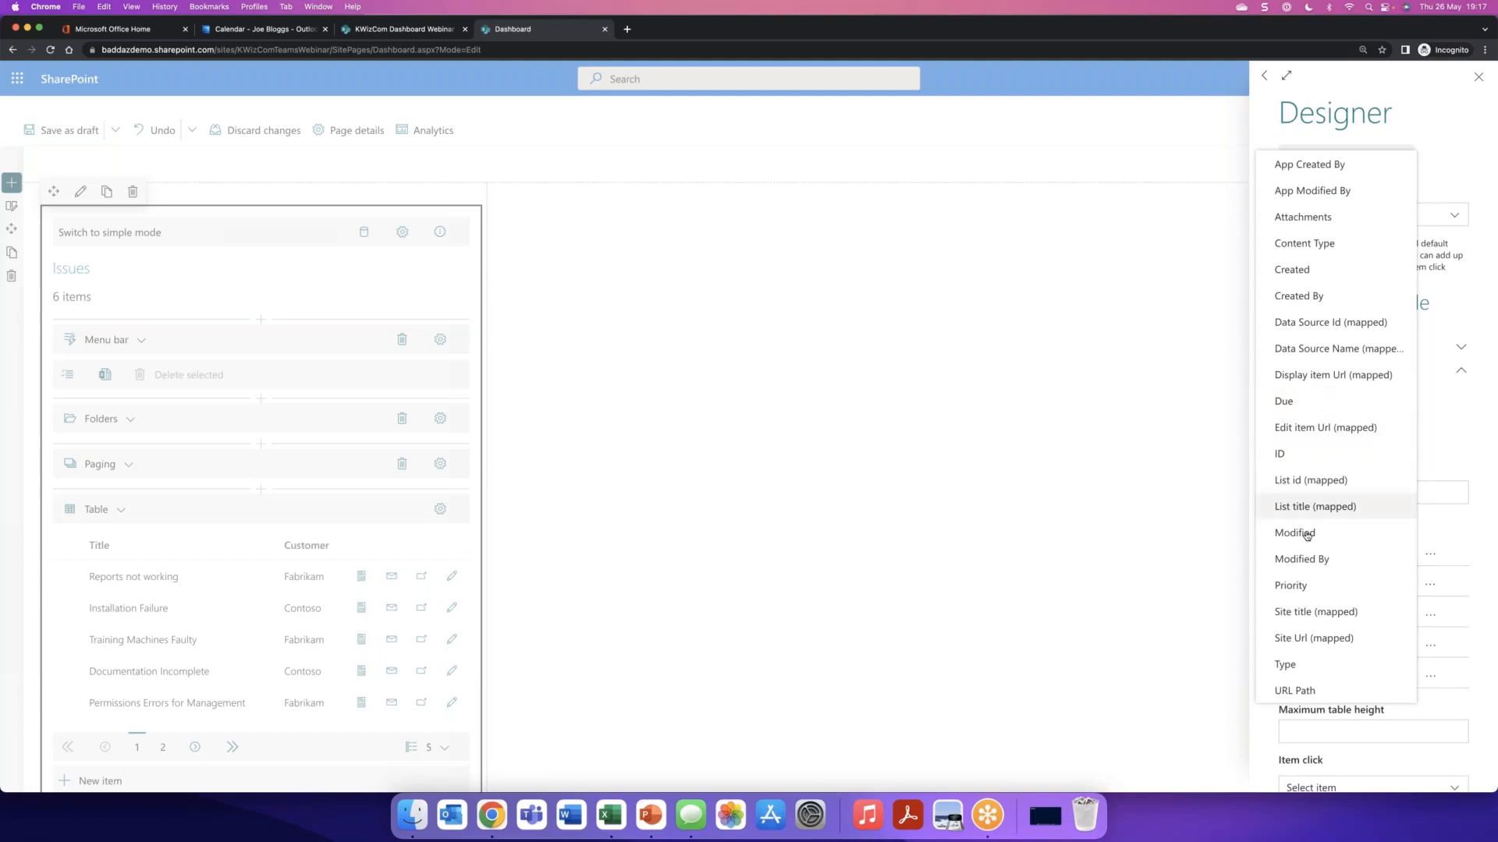
pyautogui.click(1303, 585)
pyautogui.click(1331, 421)
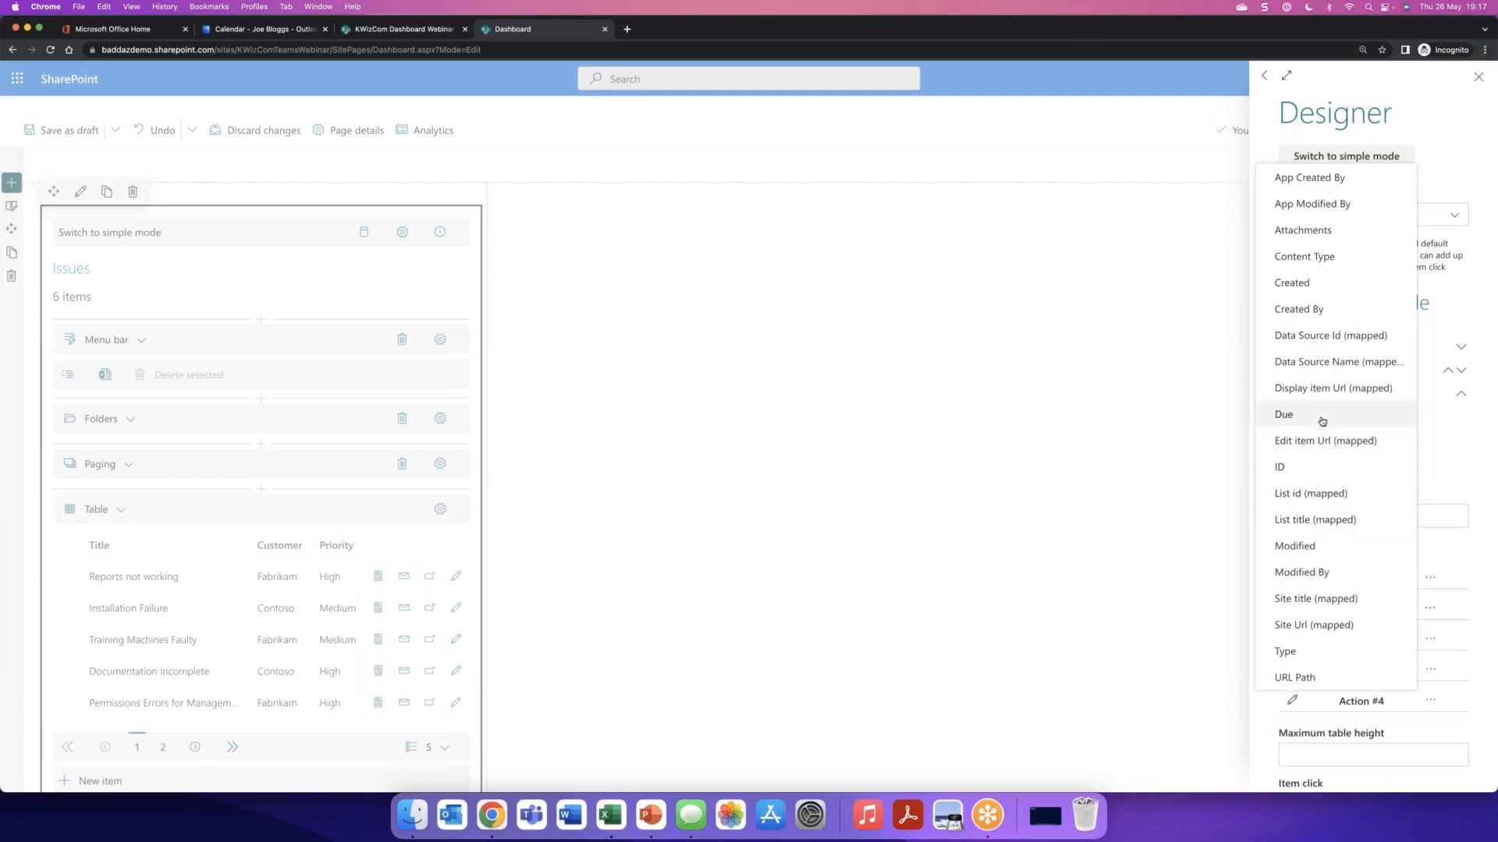
pyautogui.click(1321, 421)
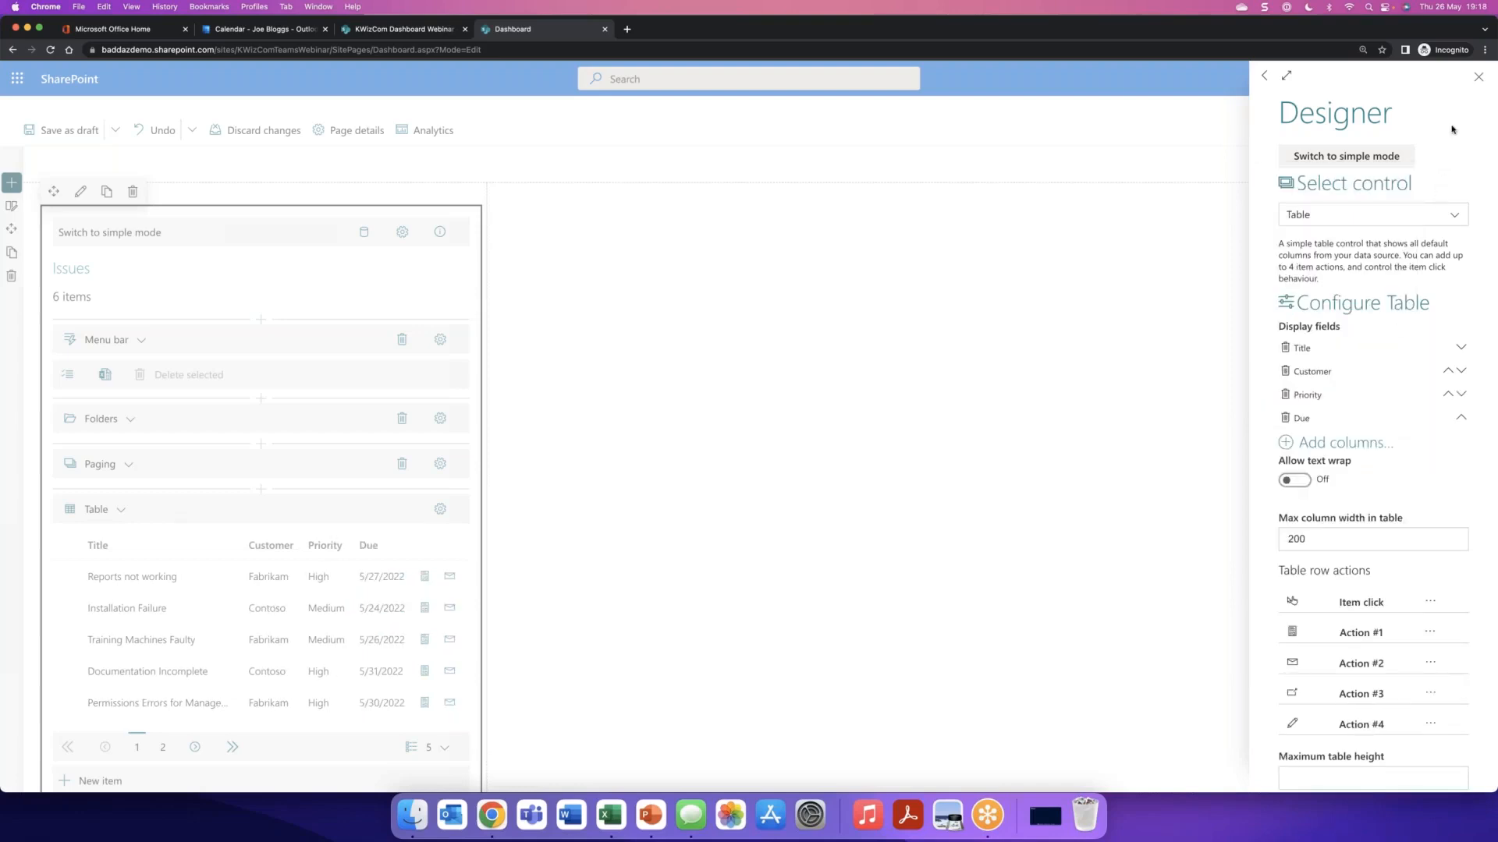
pyautogui.click(1478, 77)
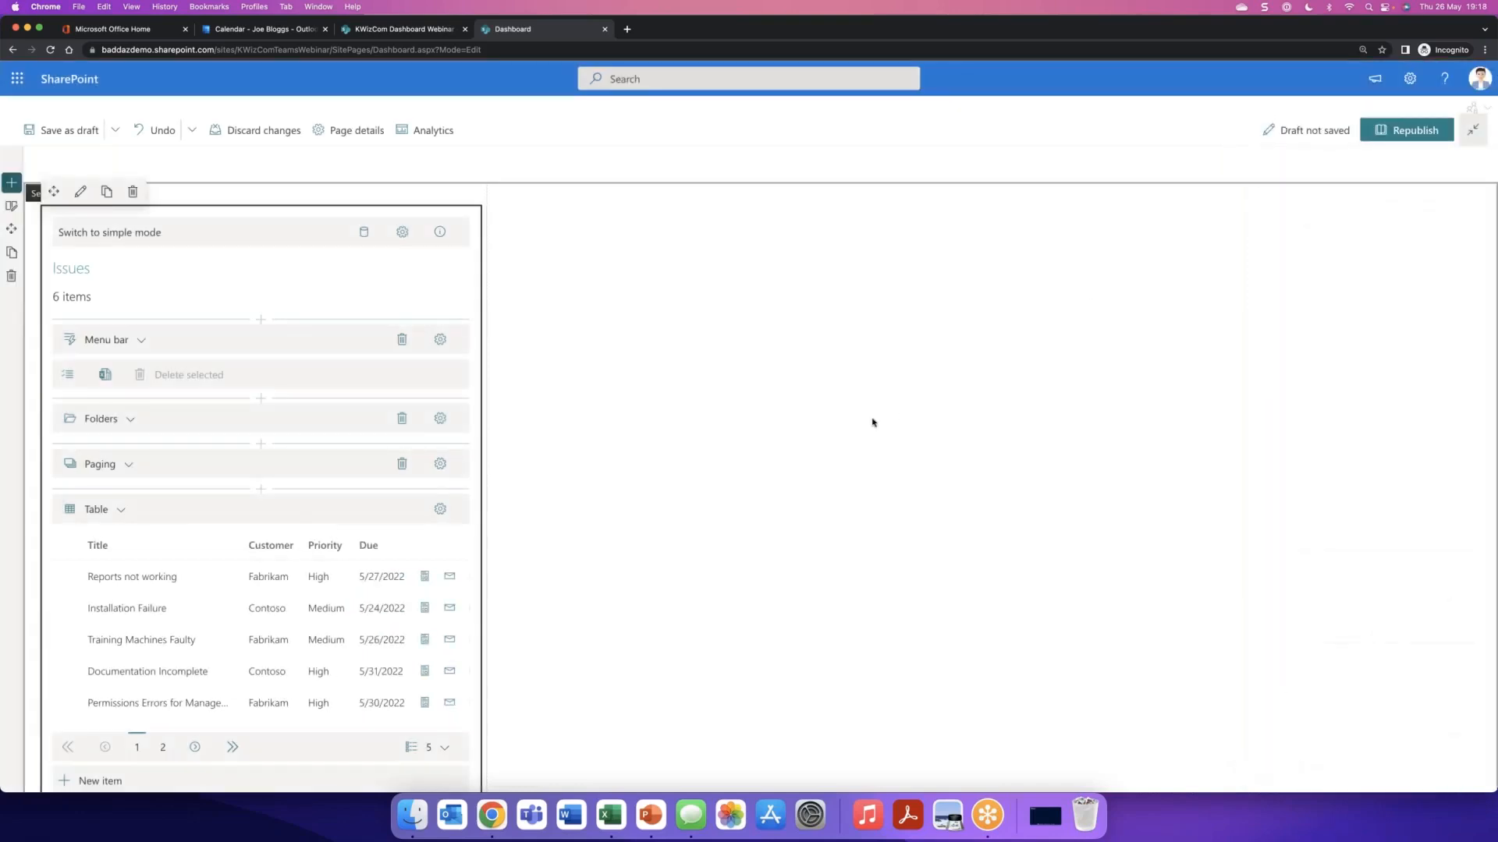
# - Check the Issues section of the finished KWizCom Dashboard Webinar page for reference and remove the Paging control from the Issues web part
pyautogui.click(422, 32)
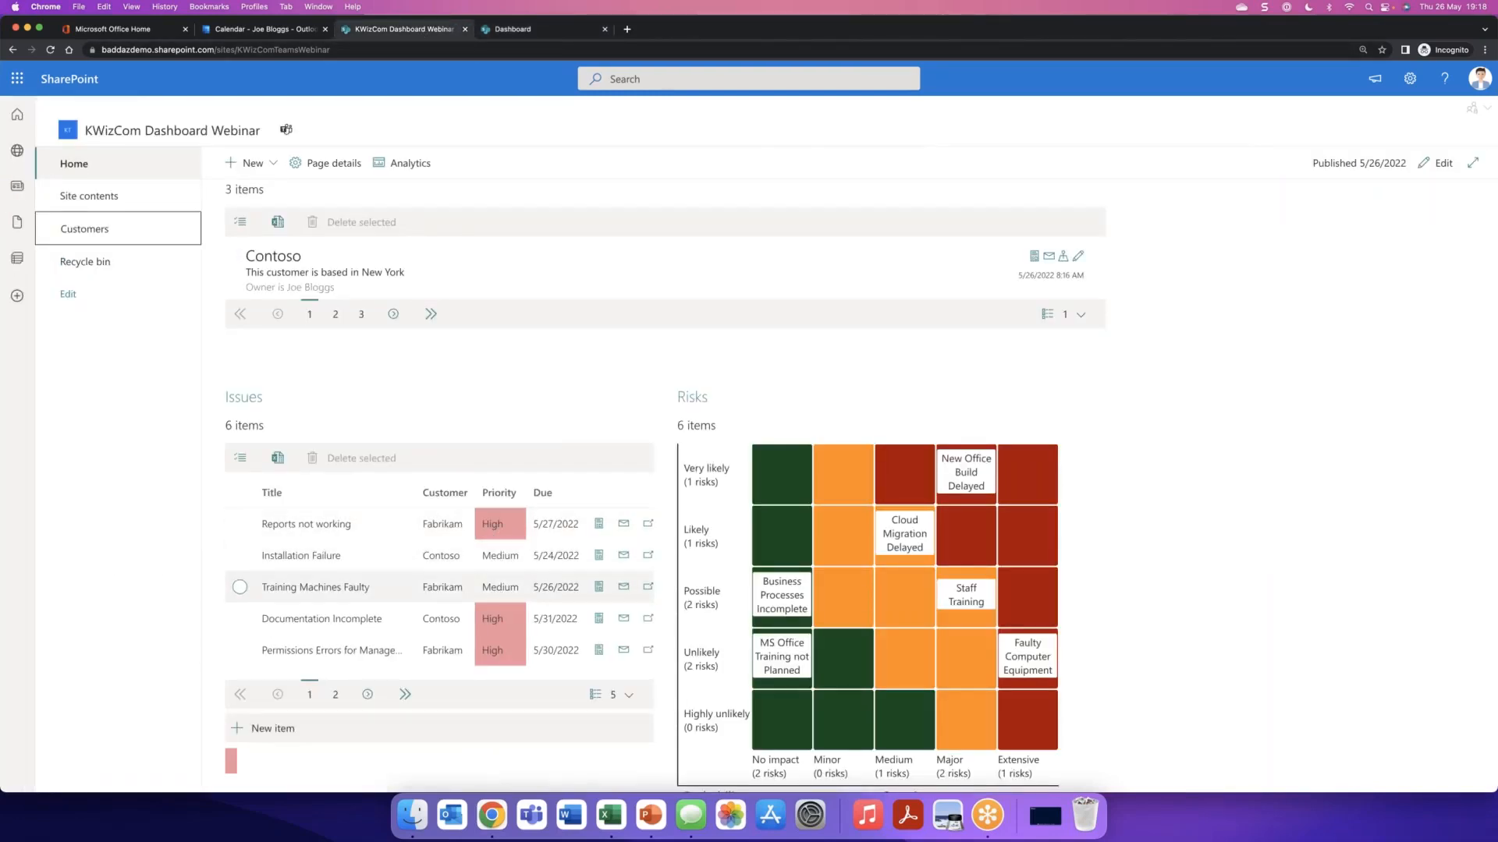
pyautogui.click(530, 29)
pyautogui.click(402, 463)
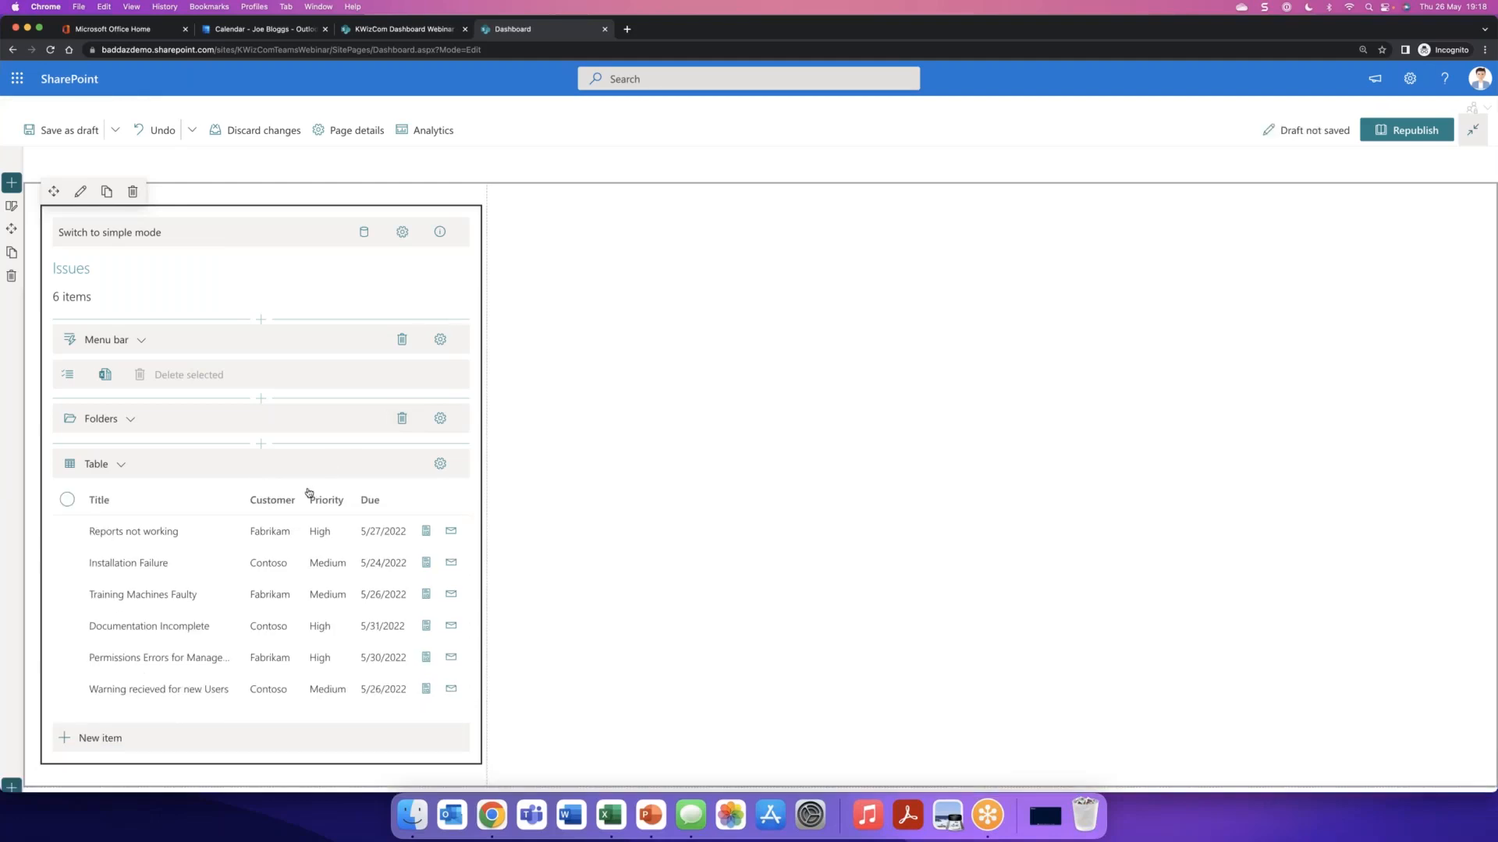
# - Add a Conditional Formatting (pro) control between Folders and Table, with a rule using background color #F47272
pyautogui.click(262, 444)
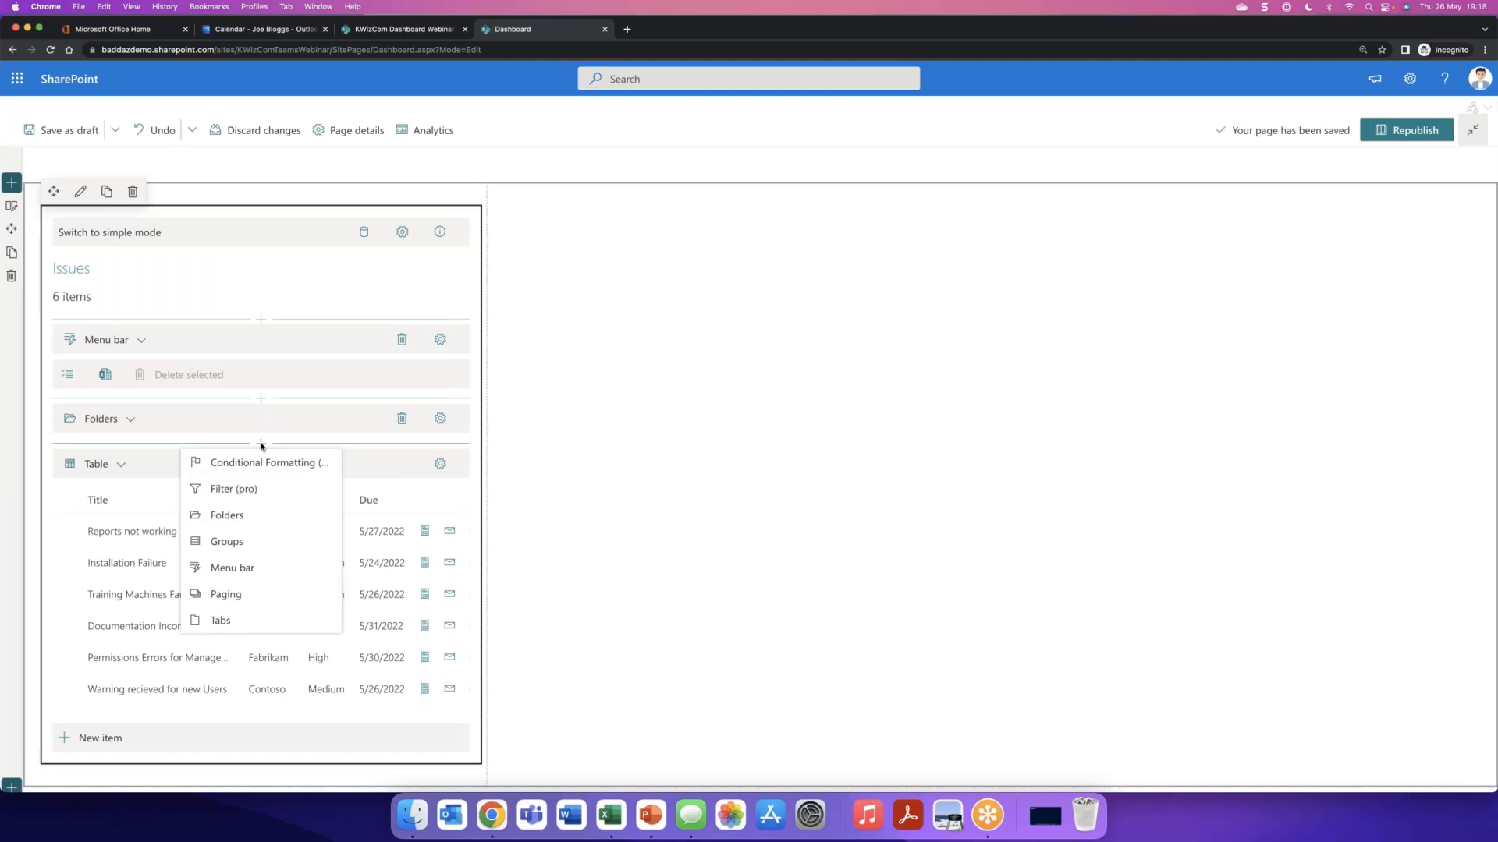
pyautogui.click(264, 462)
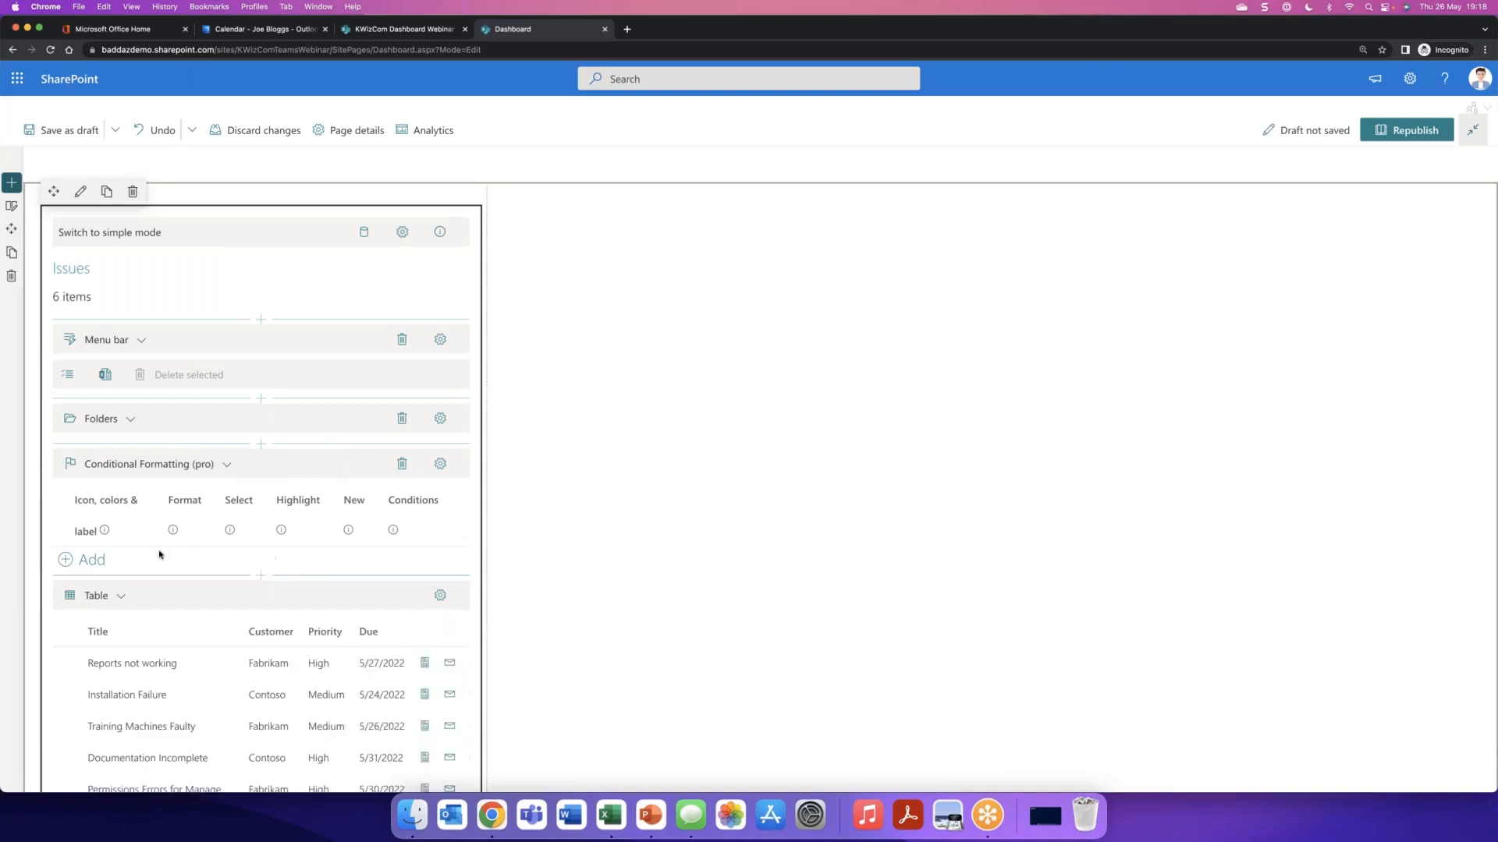
pyautogui.click(92, 560)
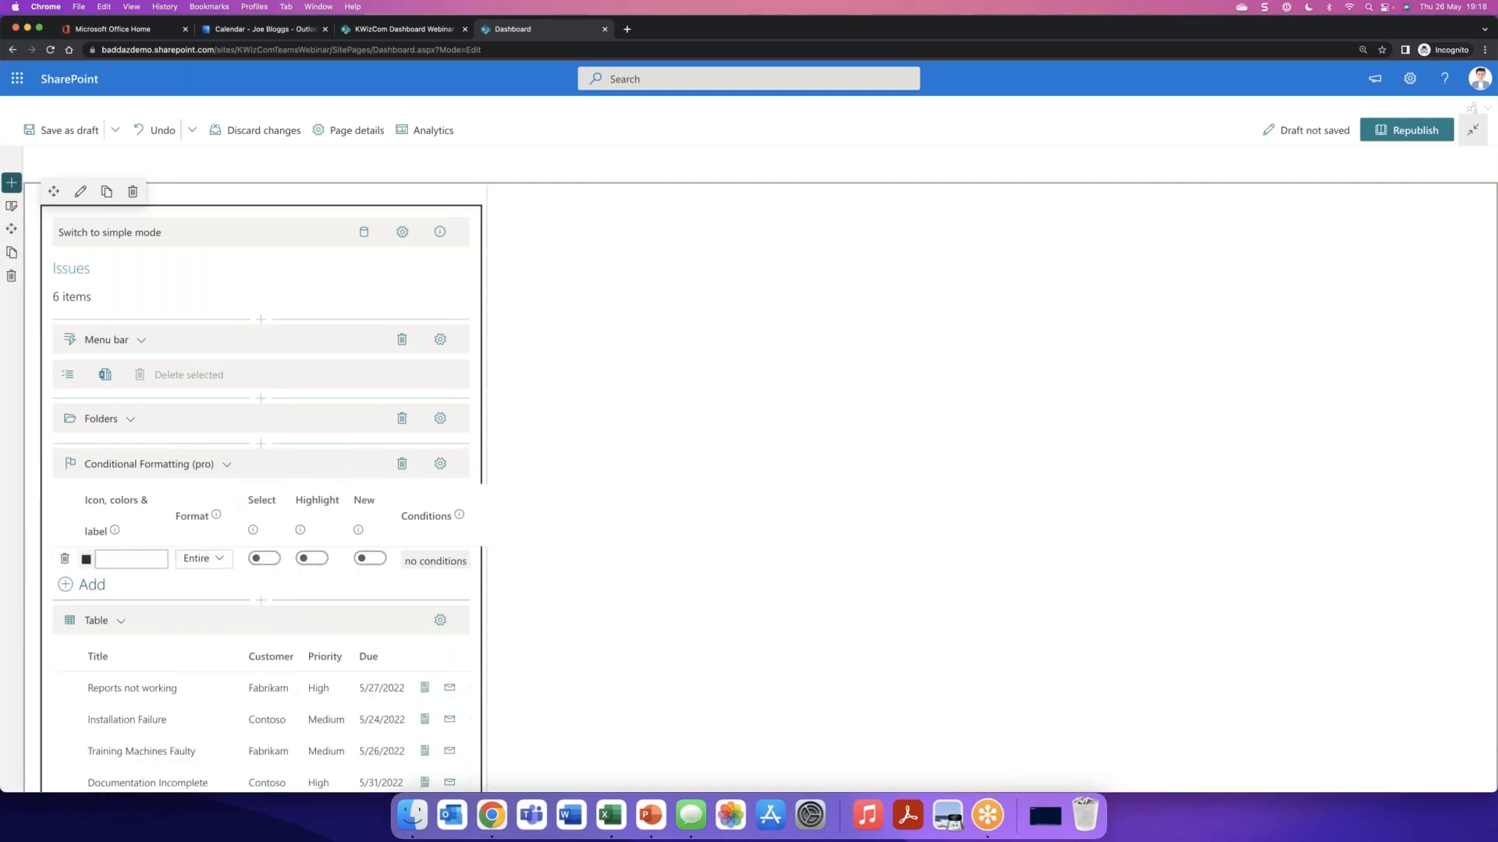
pyautogui.click(85, 559)
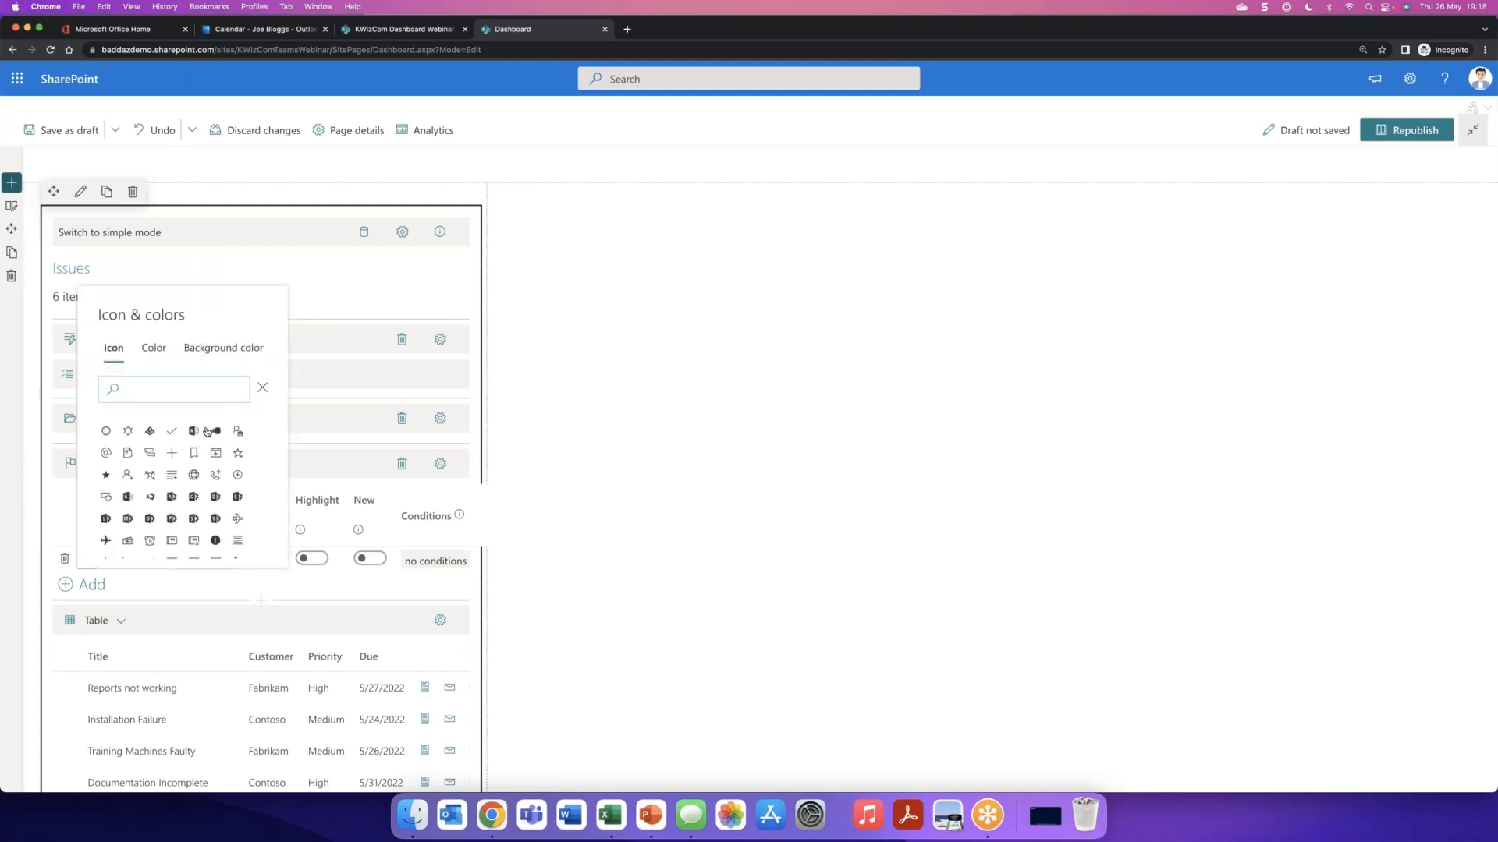
pyautogui.click(212, 351)
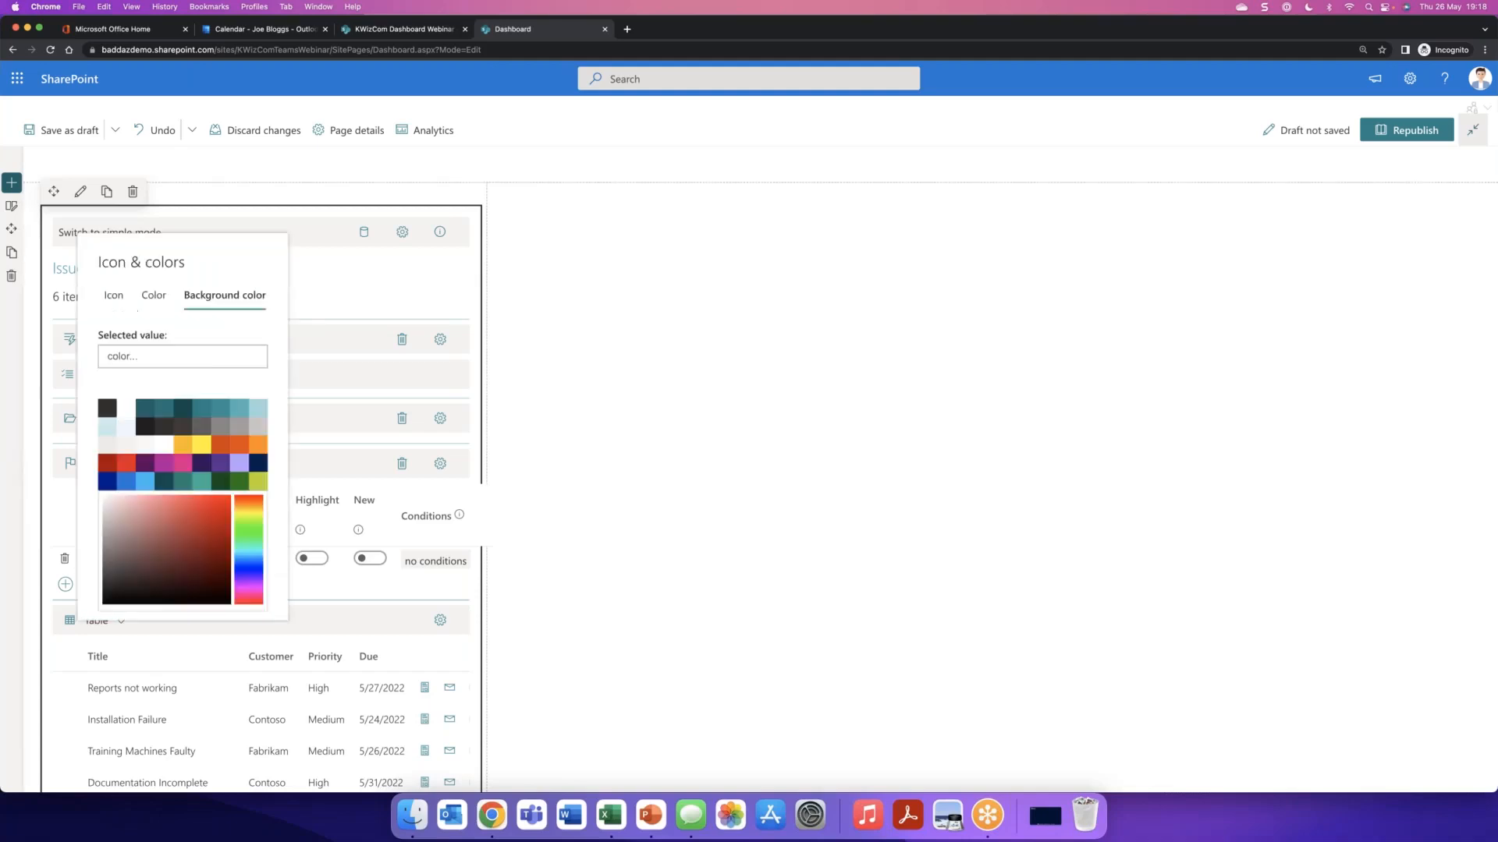
pyautogui.click(218, 499)
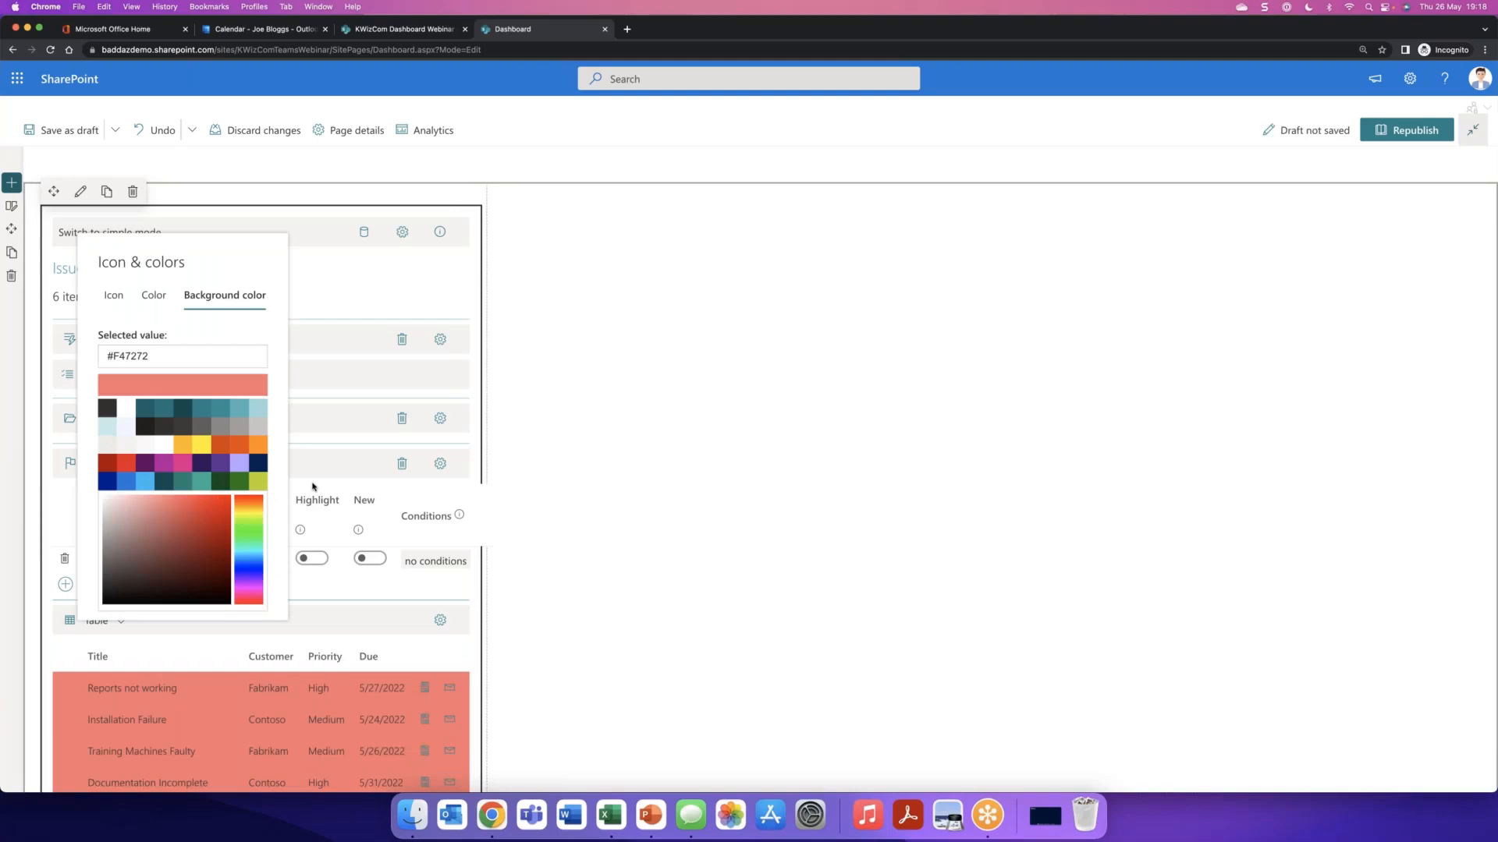
pyautogui.click(284, 513)
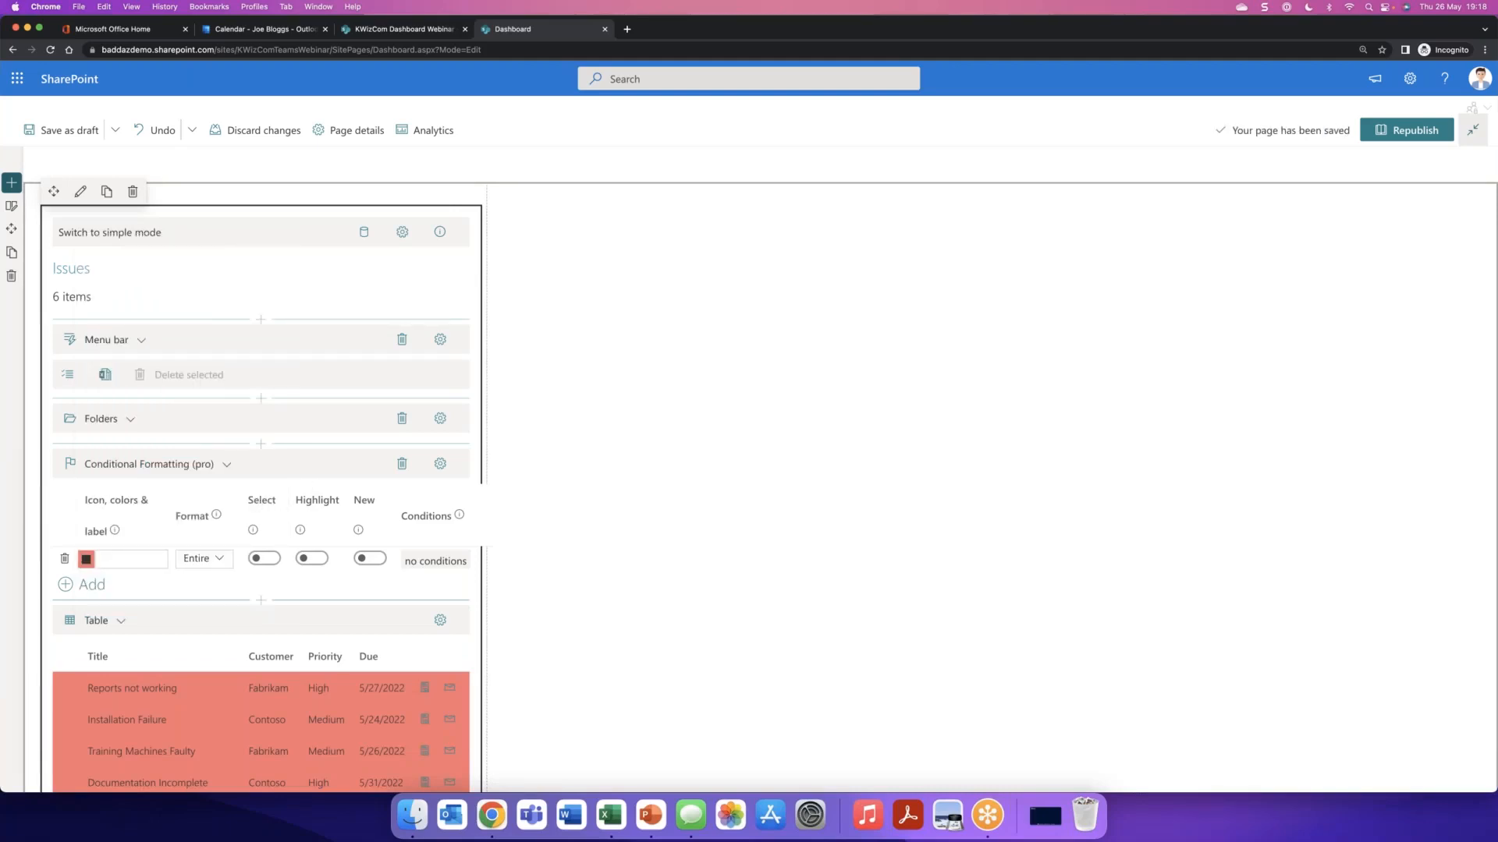
# - Restrict the conditional formatting rule to the Priority column
pyautogui.click(221, 558)
pyautogui.scroll(-8, 215, 640)
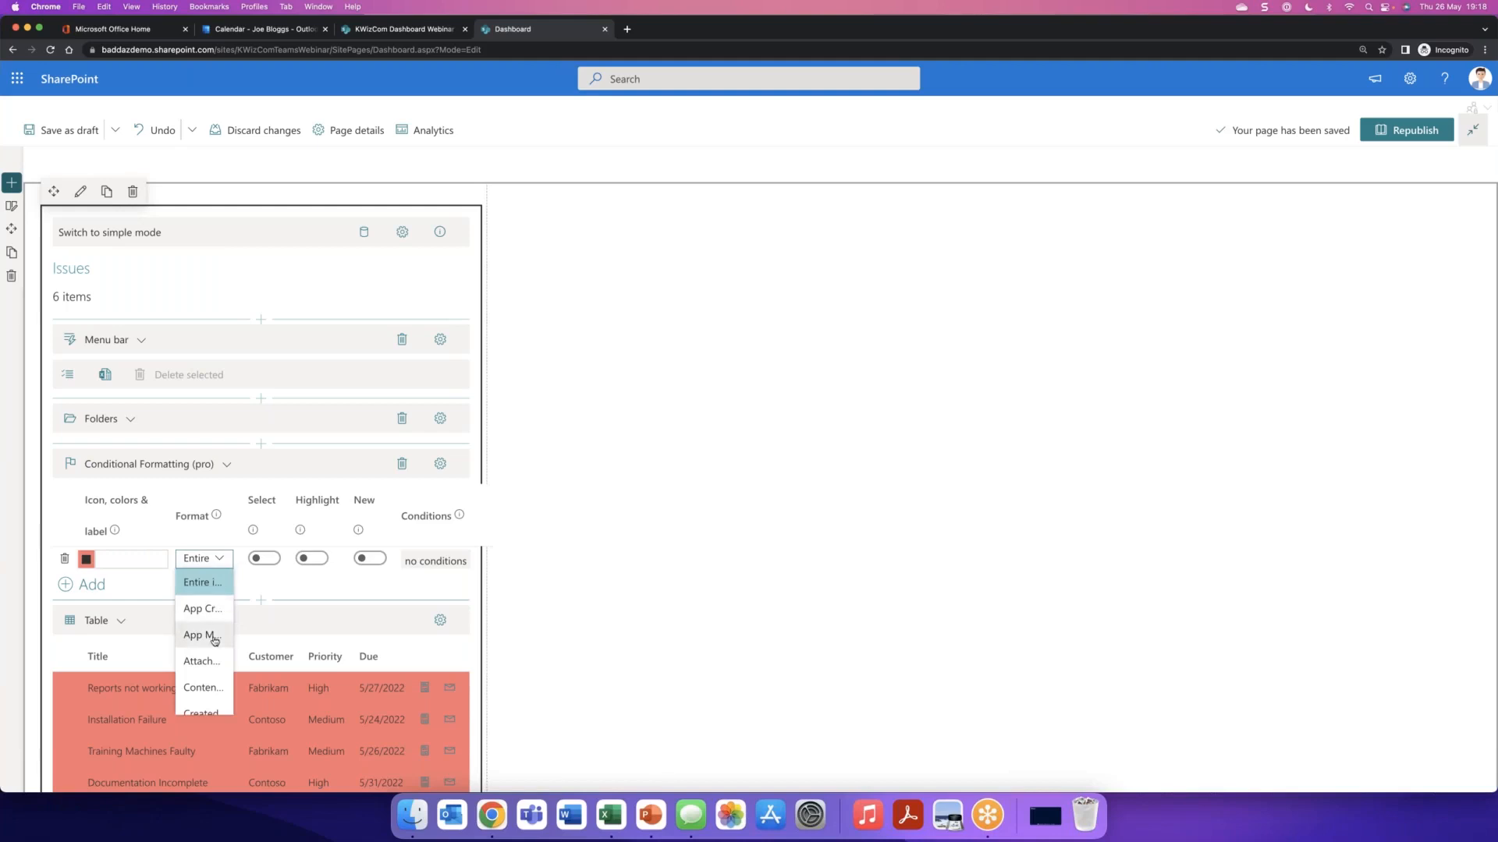
pyautogui.scroll(-6, 215, 641)
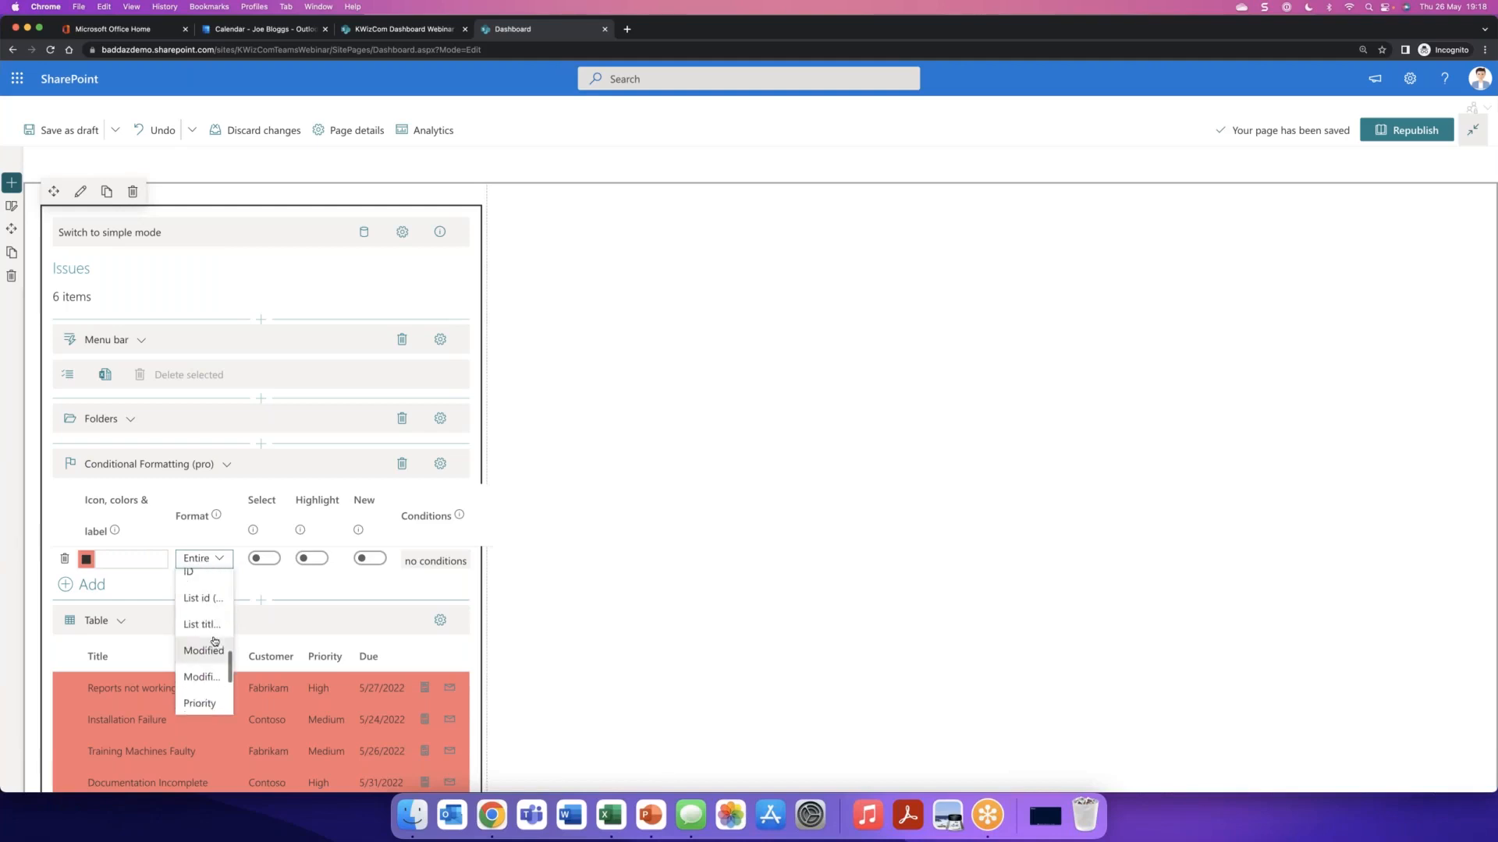
pyautogui.click(194, 665)
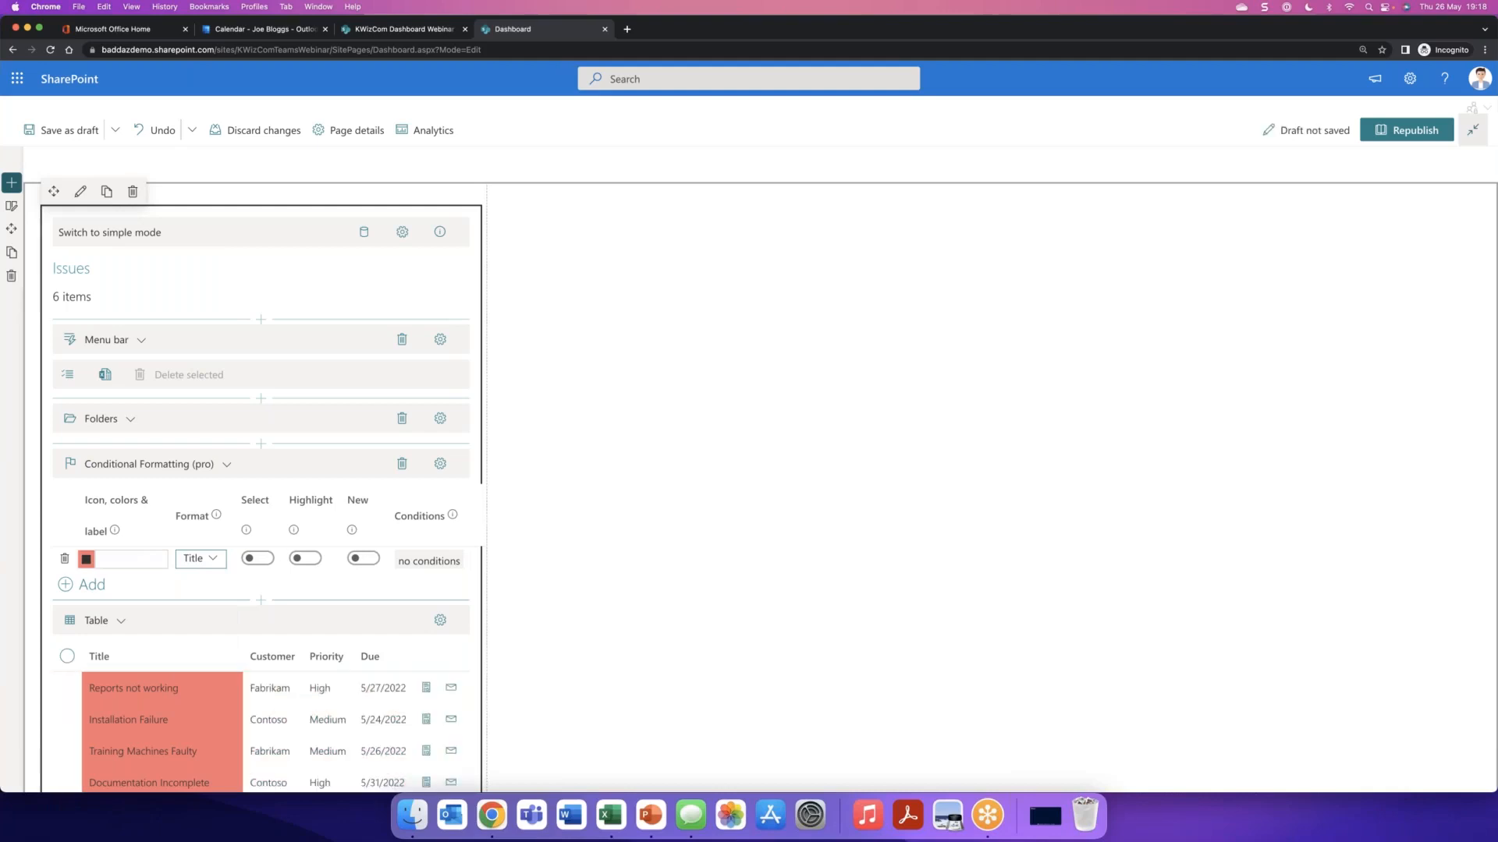
pyautogui.click(217, 560)
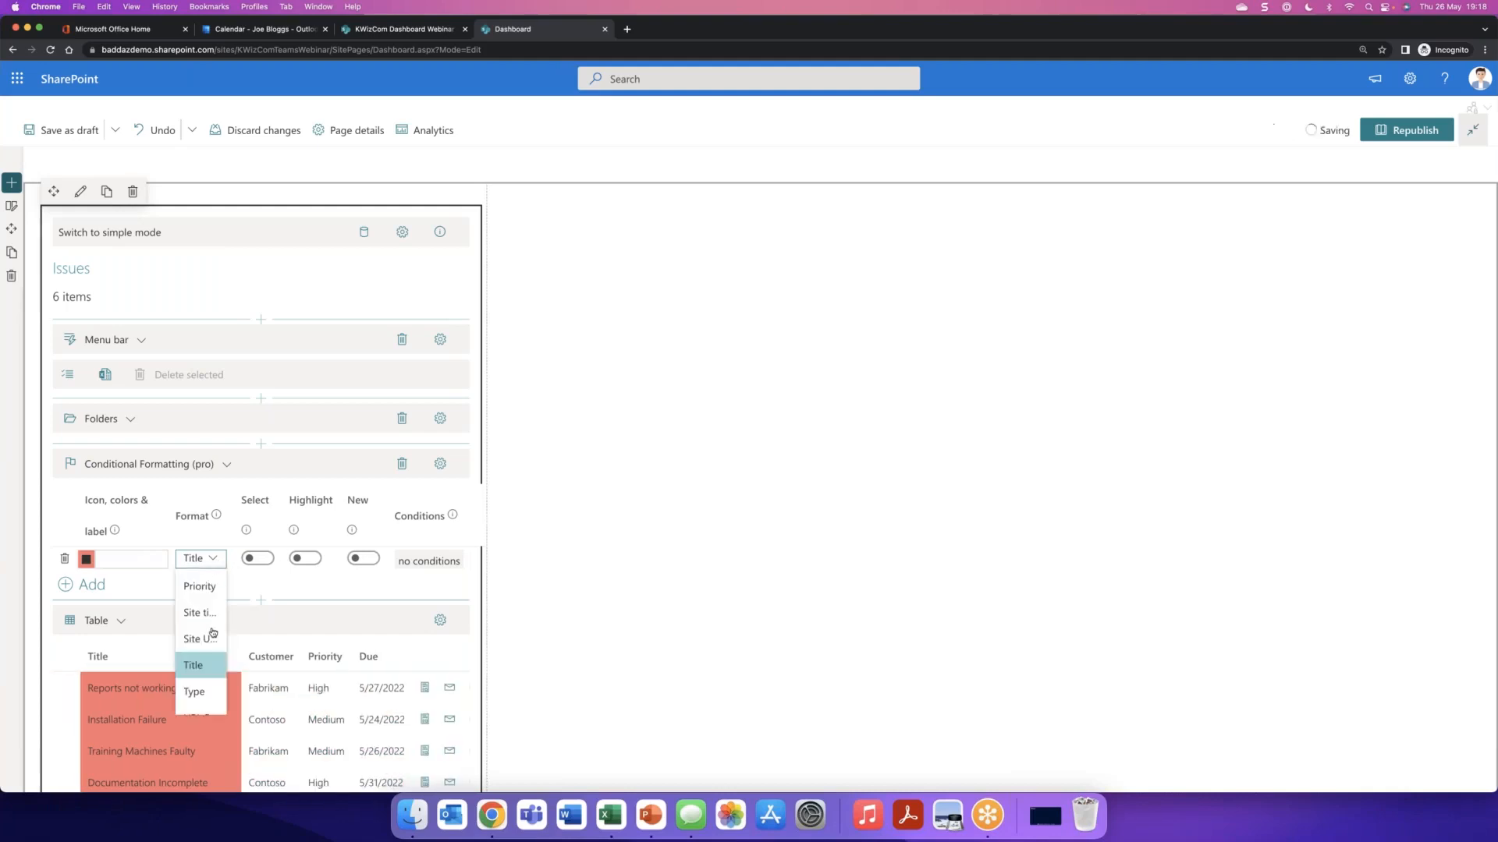
pyautogui.scroll(2, 210, 647)
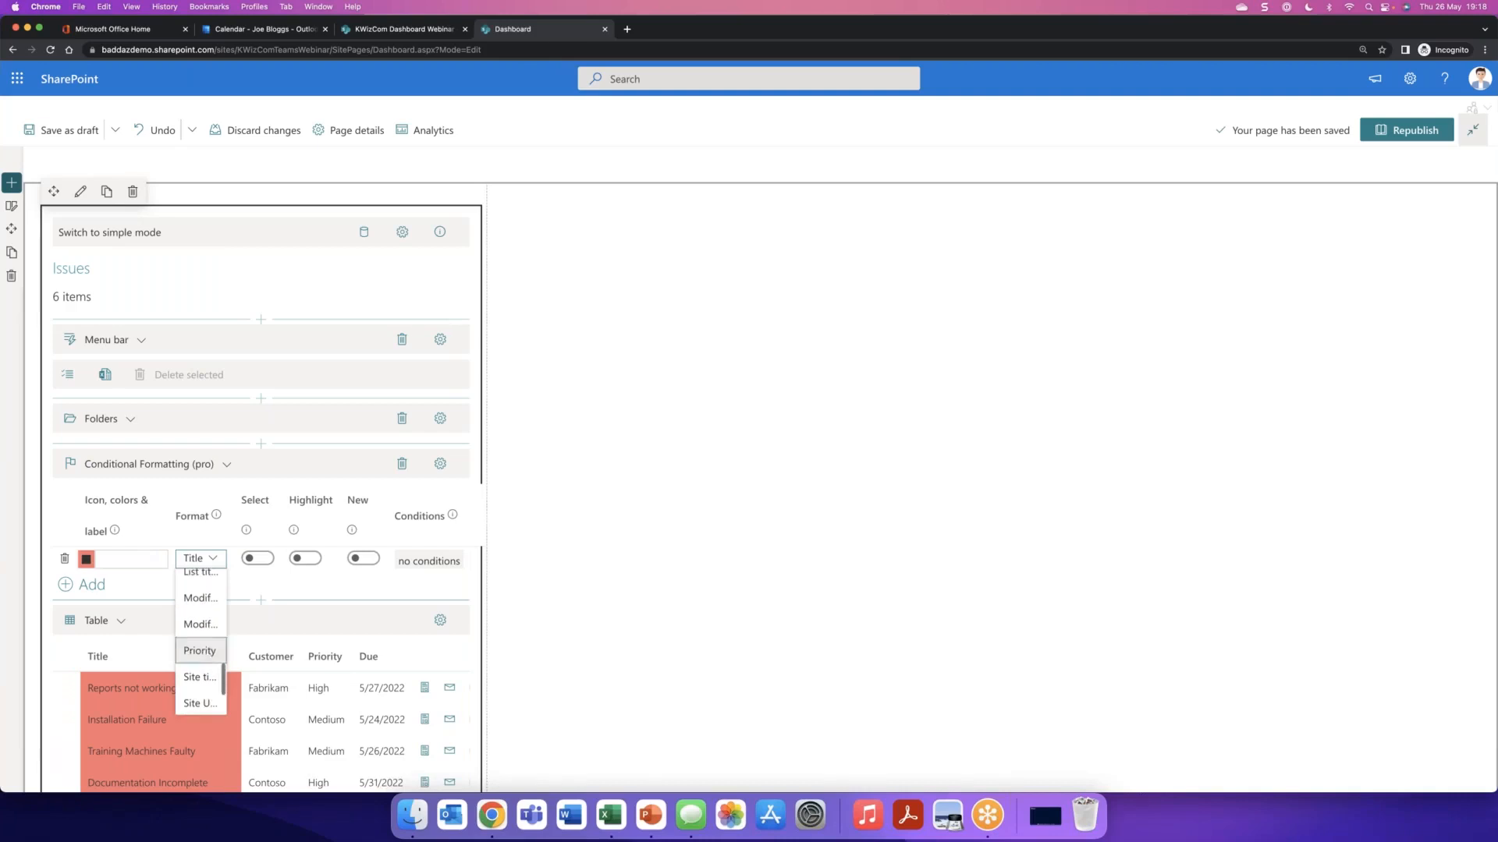
pyautogui.click(204, 655)
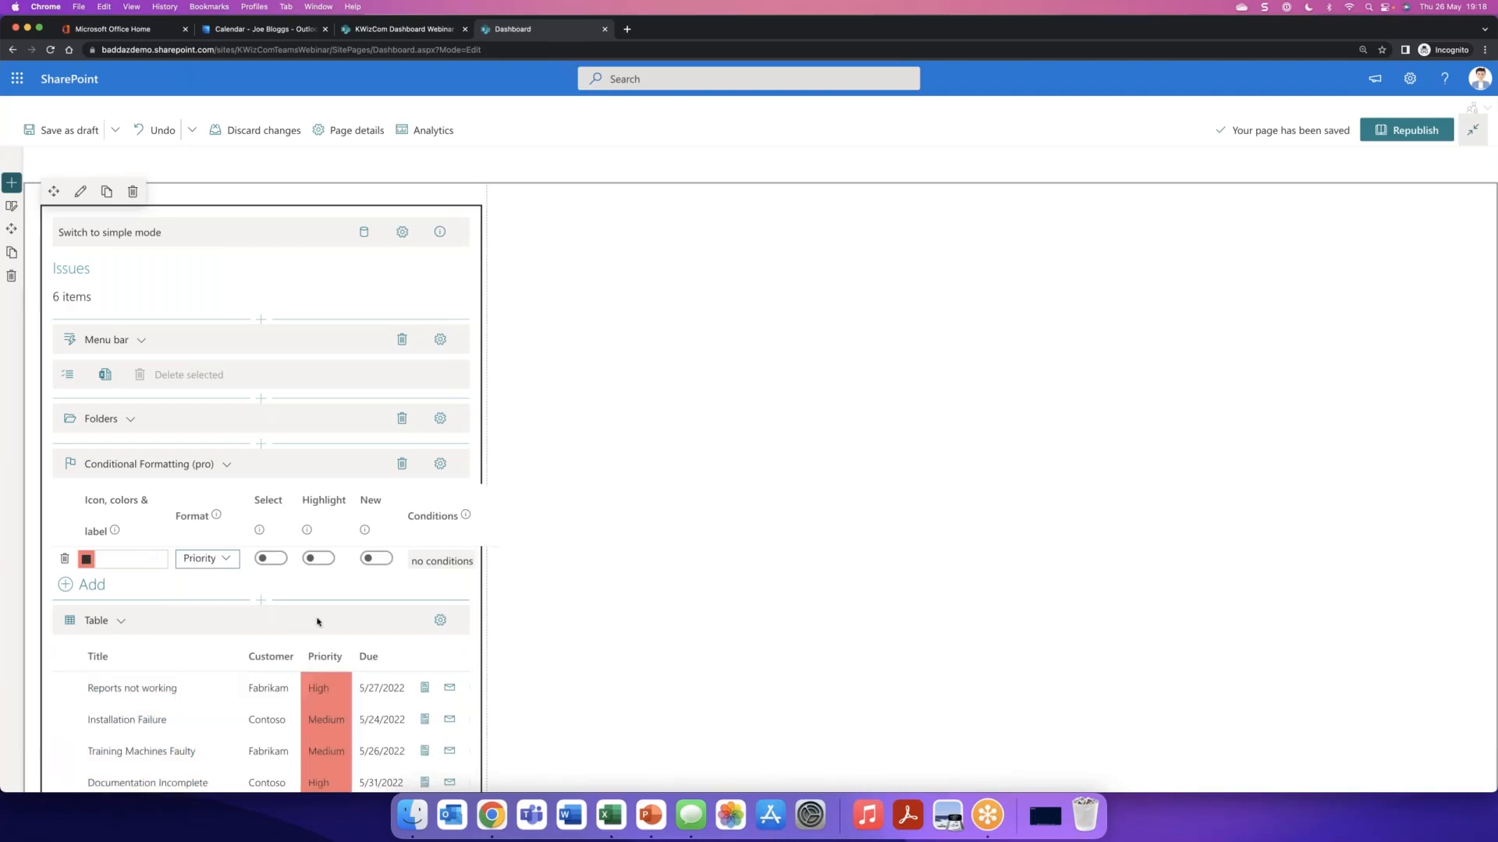
# - Add the condition Priority is equal to High to the formatting rule and save it
pyautogui.click(441, 560)
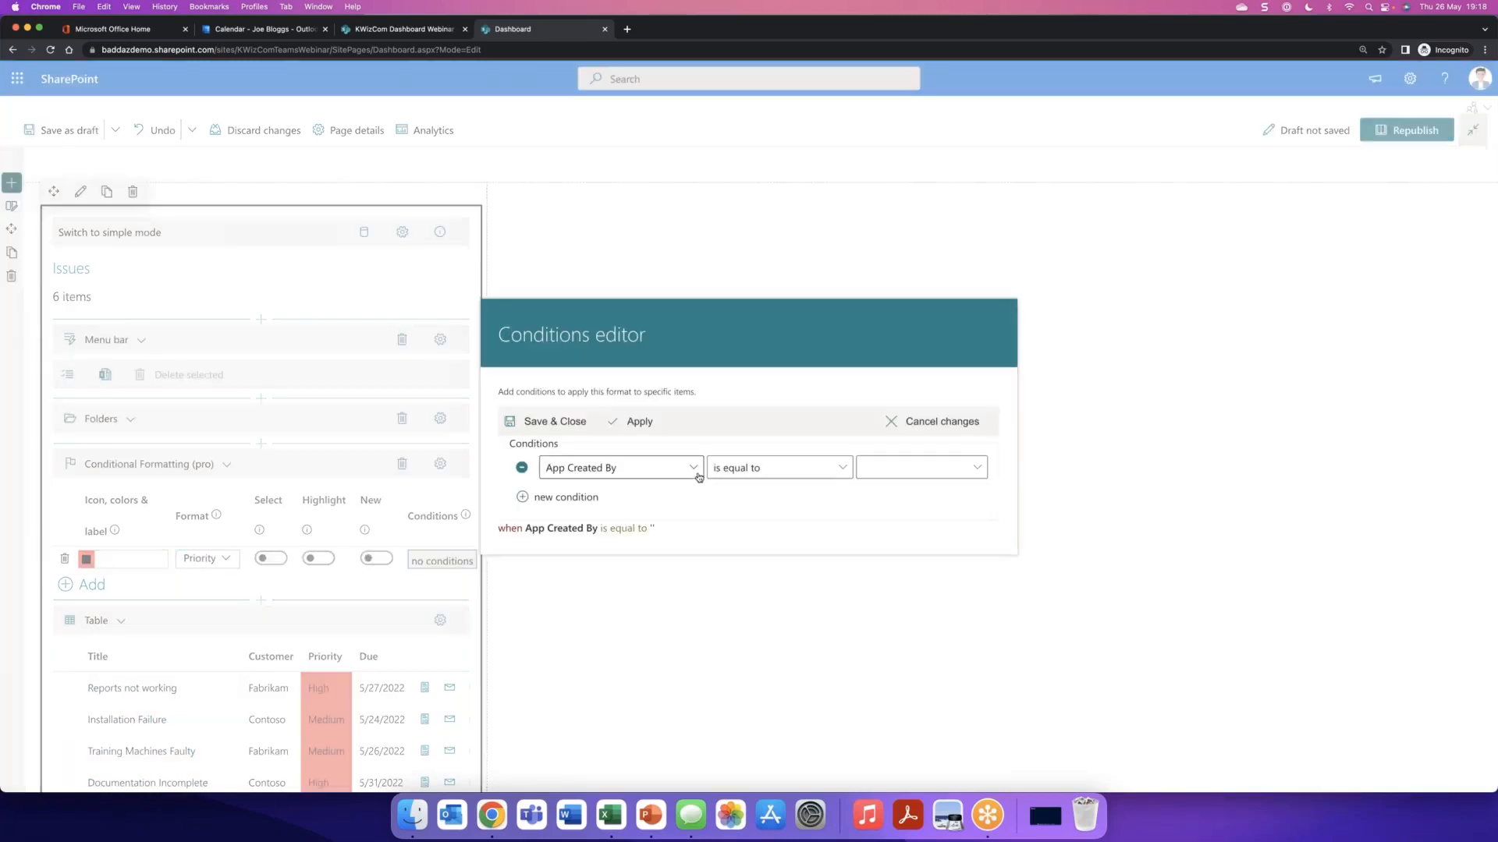
pyautogui.click(696, 470)
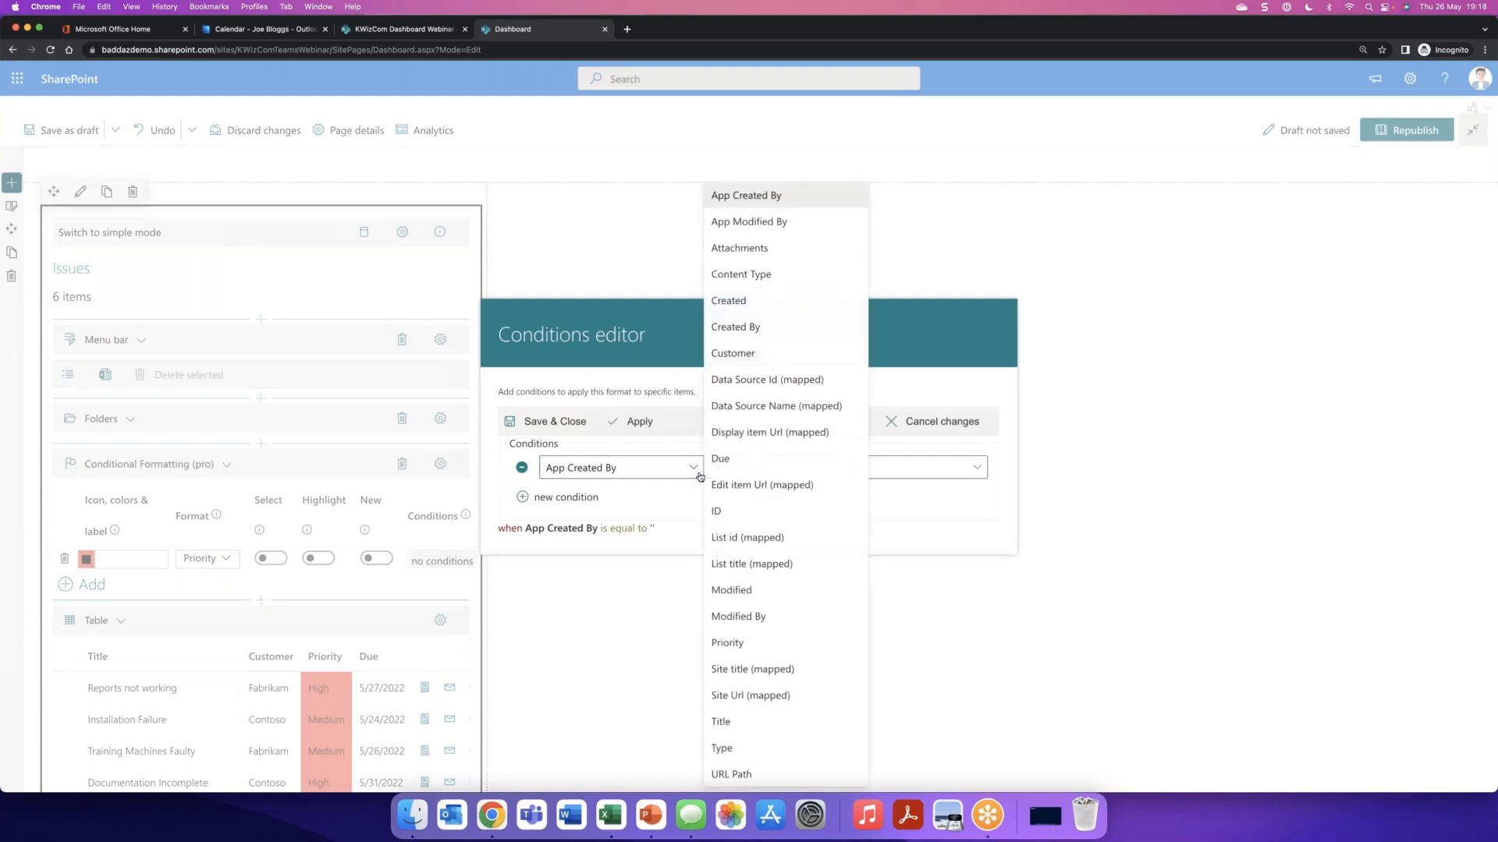
pyautogui.click(746, 644)
pyautogui.click(977, 468)
pyautogui.click(906, 498)
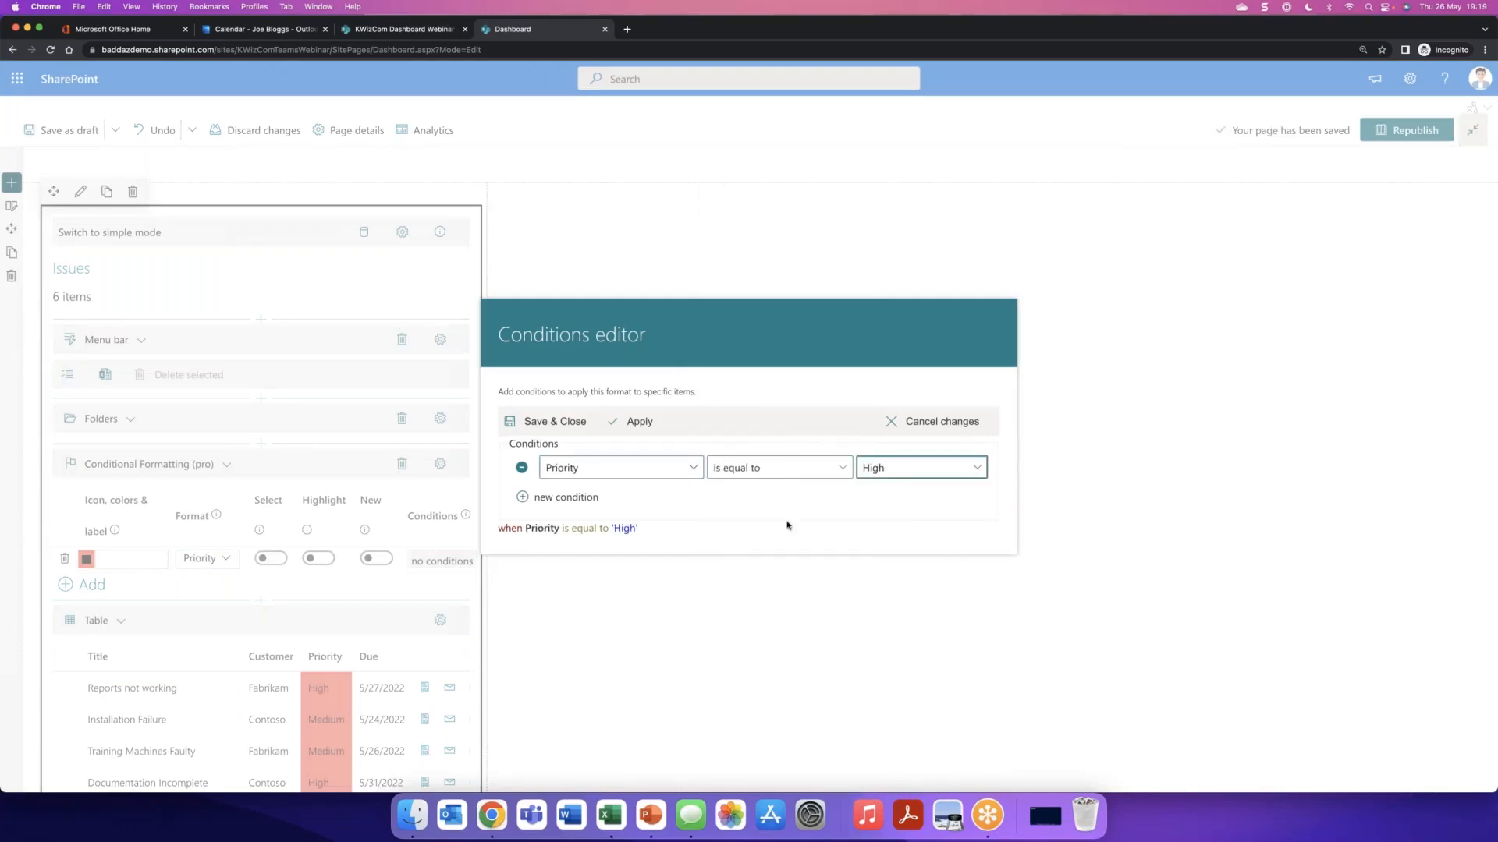
pyautogui.click(568, 422)
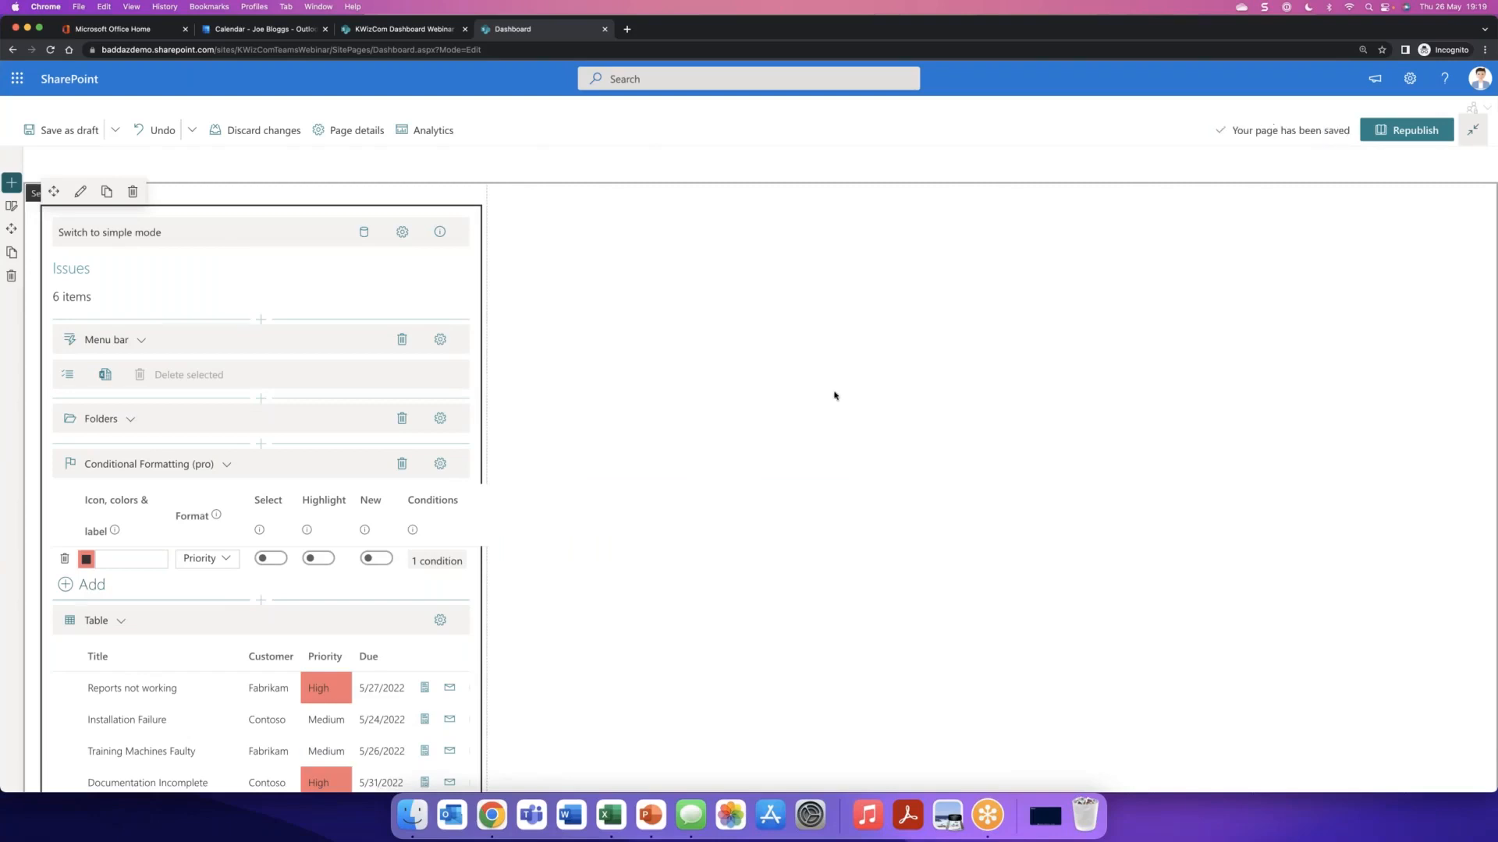
# - Republish the Dashboard page and check the Issues table and its color legend on the published page
pyautogui.click(1406, 129)
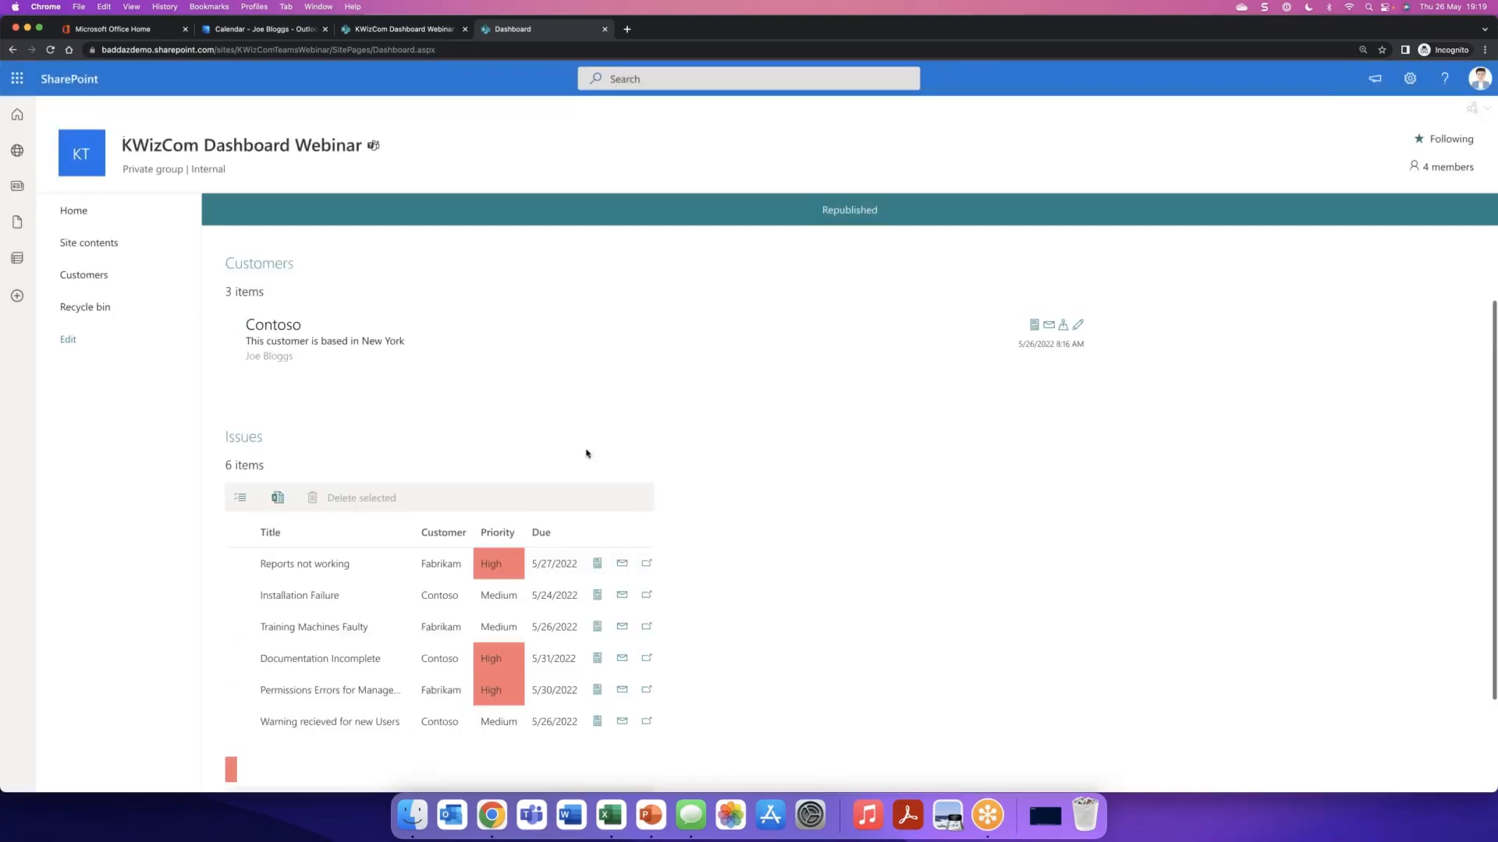
pyautogui.scroll(-2, 586, 453)
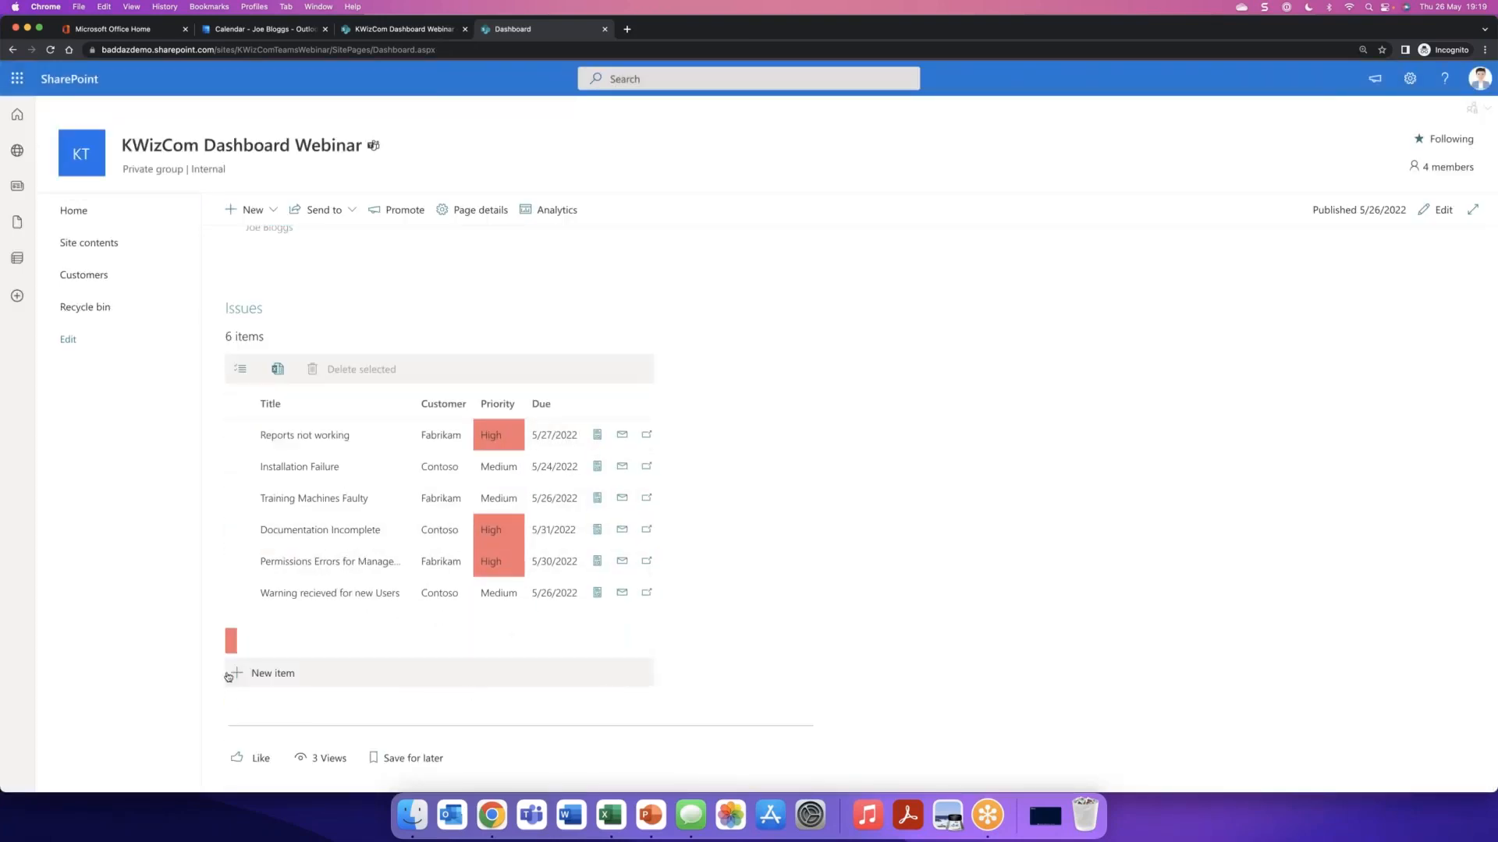
pyautogui.click(234, 646)
pyautogui.click(234, 646)
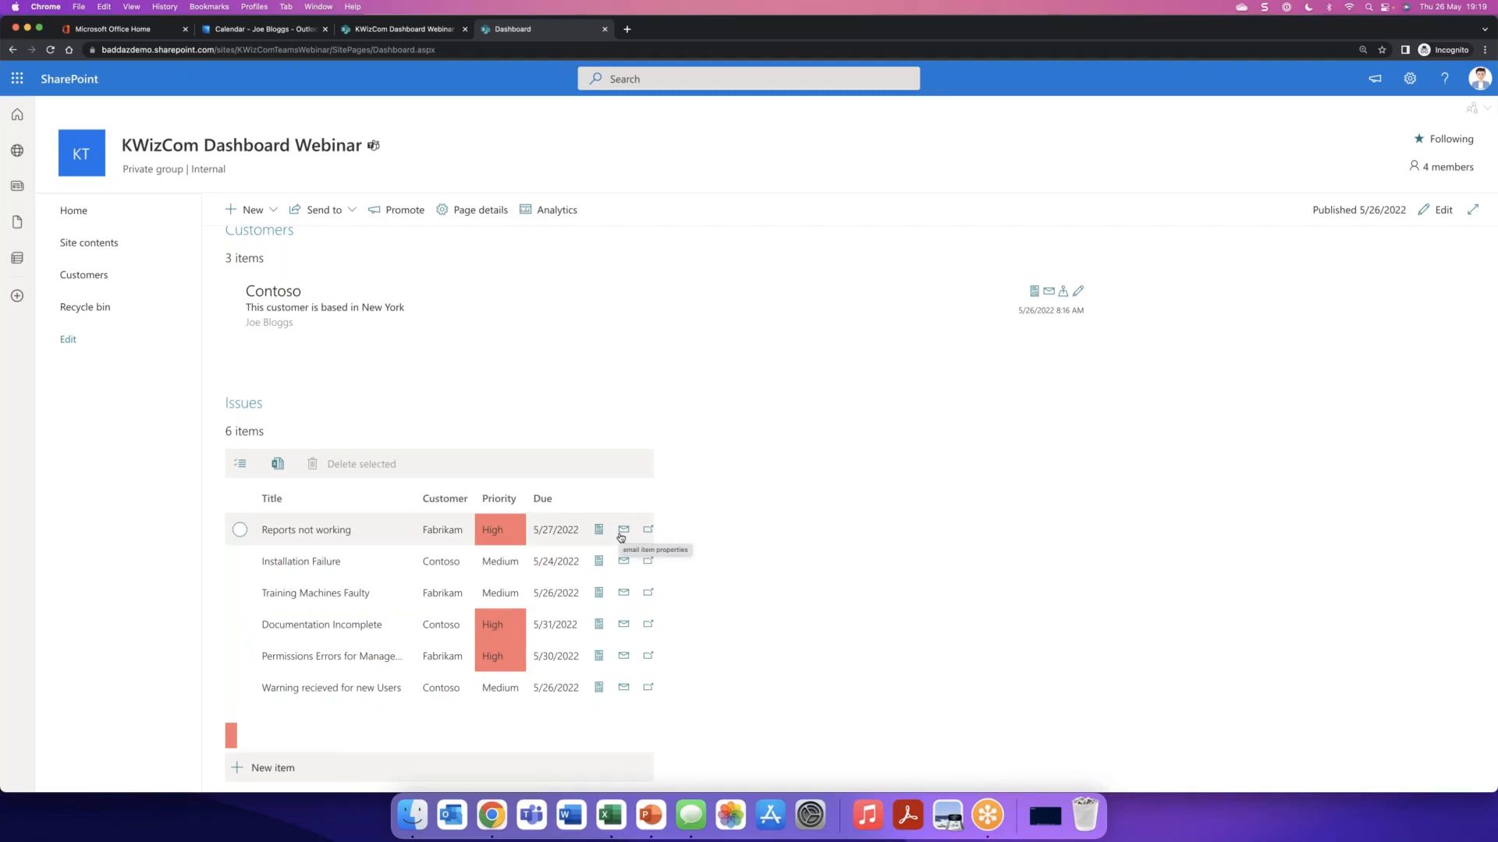
# - View the Completed and In Progress milestones on the finished KWizCom Dashboard Webinar page
pyautogui.click(396, 31)
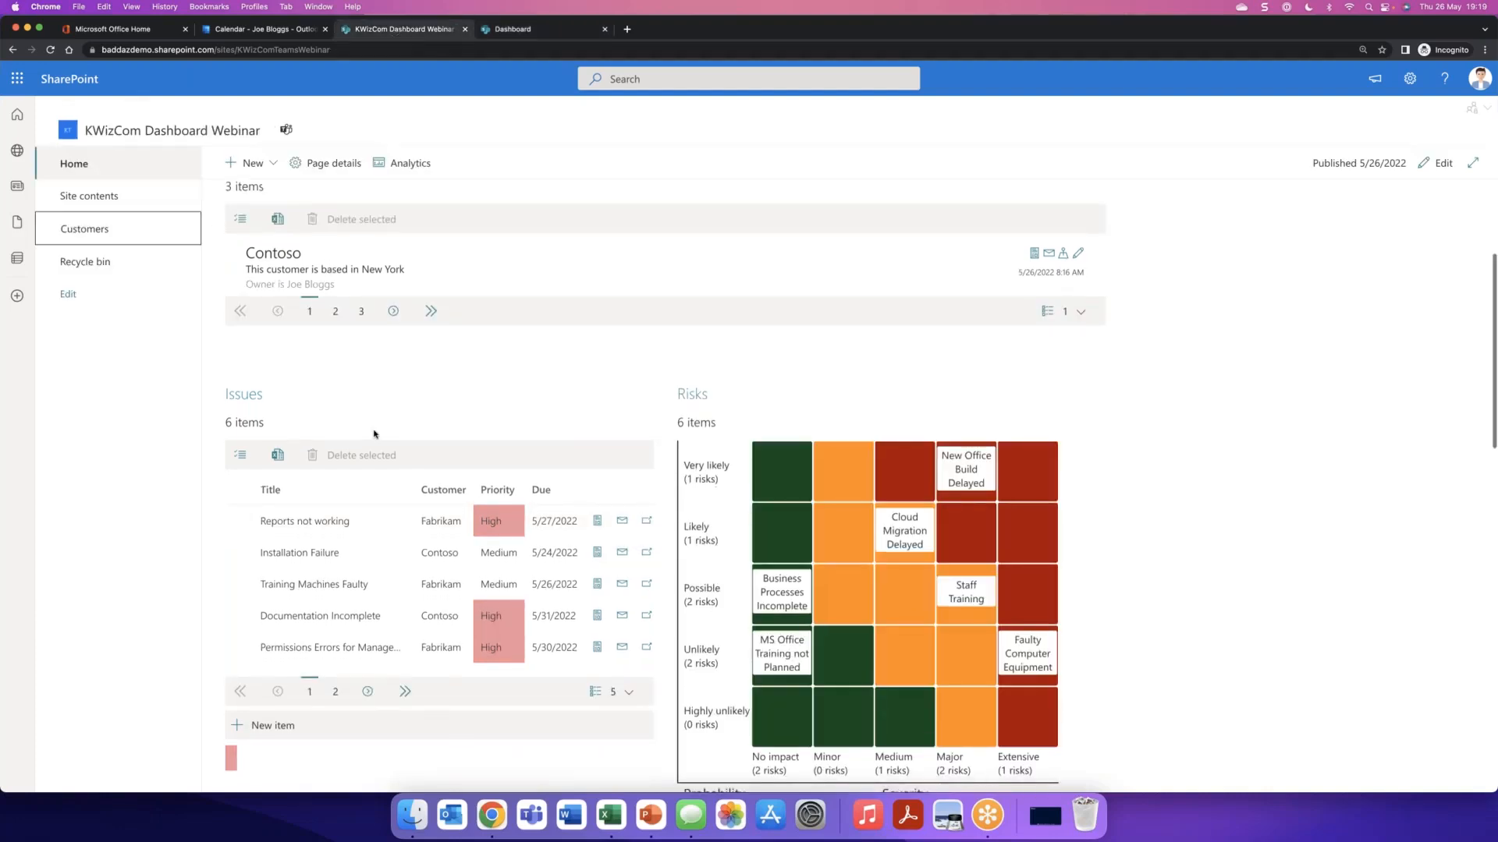
pyautogui.scroll(-5, 374, 434)
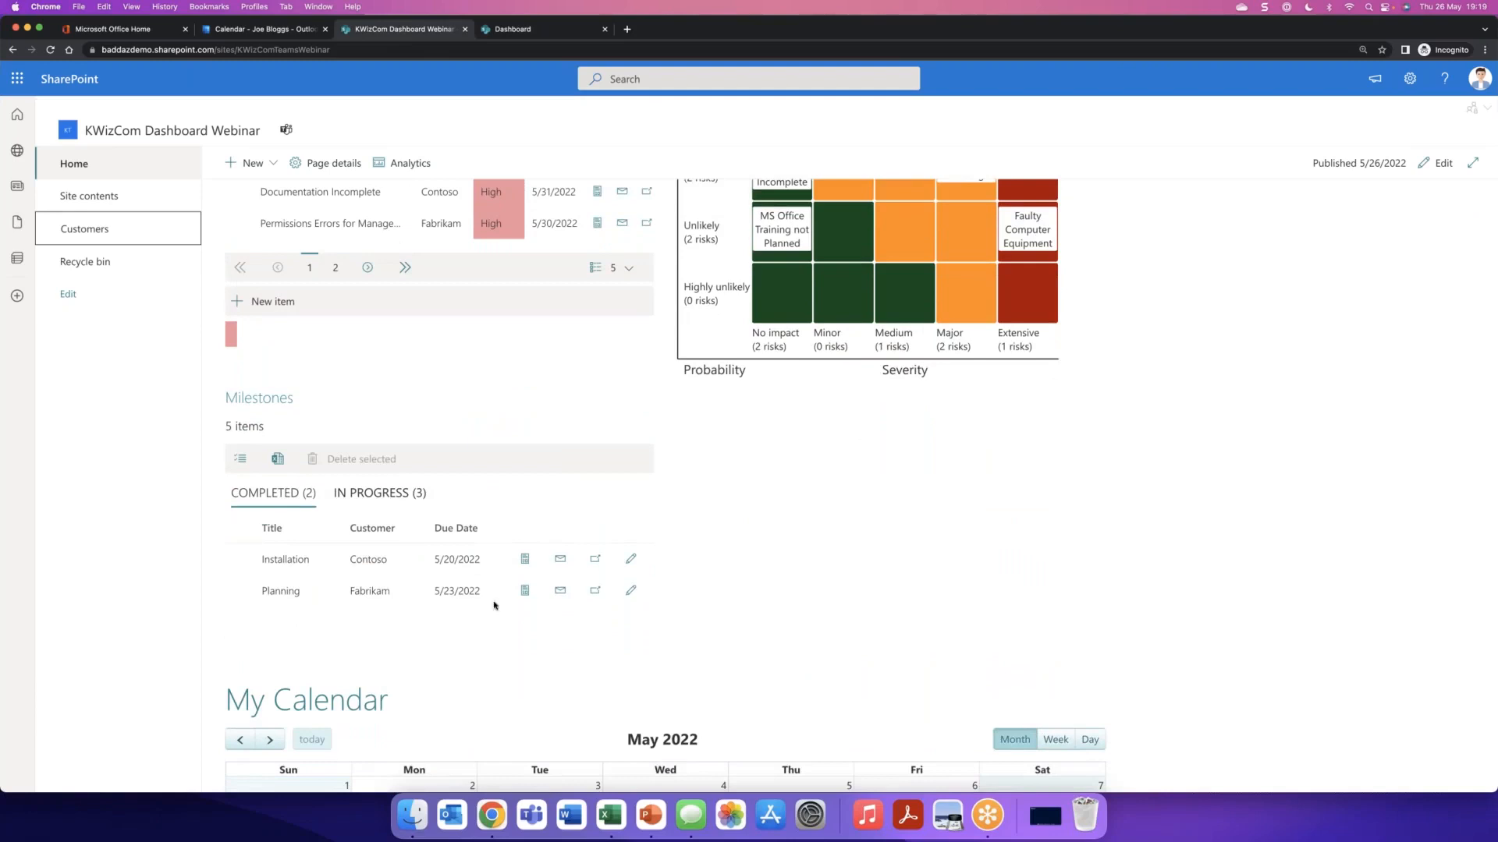
pyautogui.click(378, 494)
pyautogui.click(282, 496)
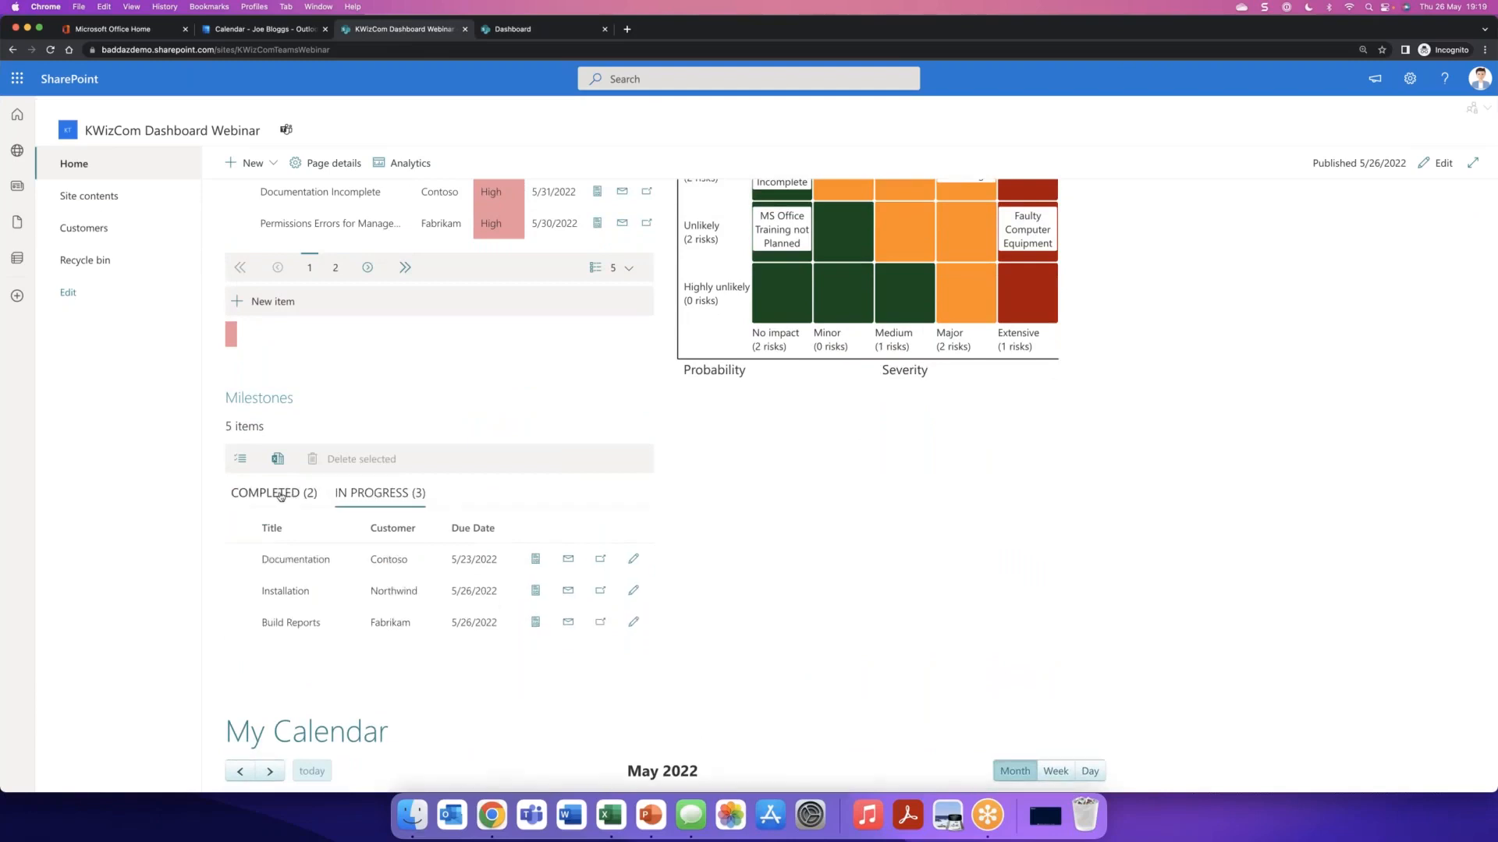
# - Examine the milestones table in Project Milestones.xlsx from the site's Documents library, then return to the Dashboard page
pyautogui.click(529, 33)
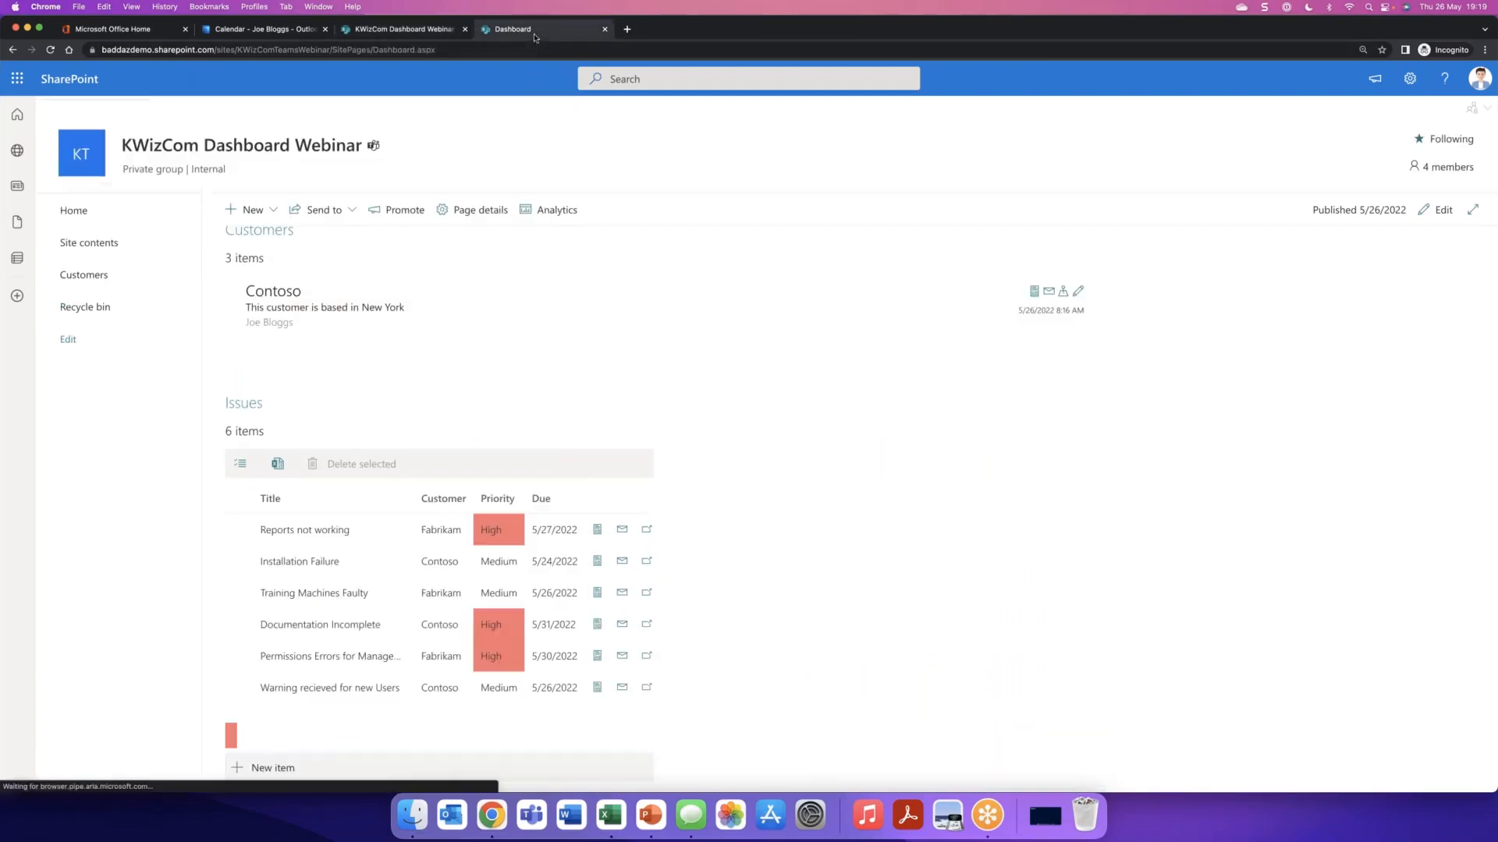
pyautogui.rightClick(117, 248)
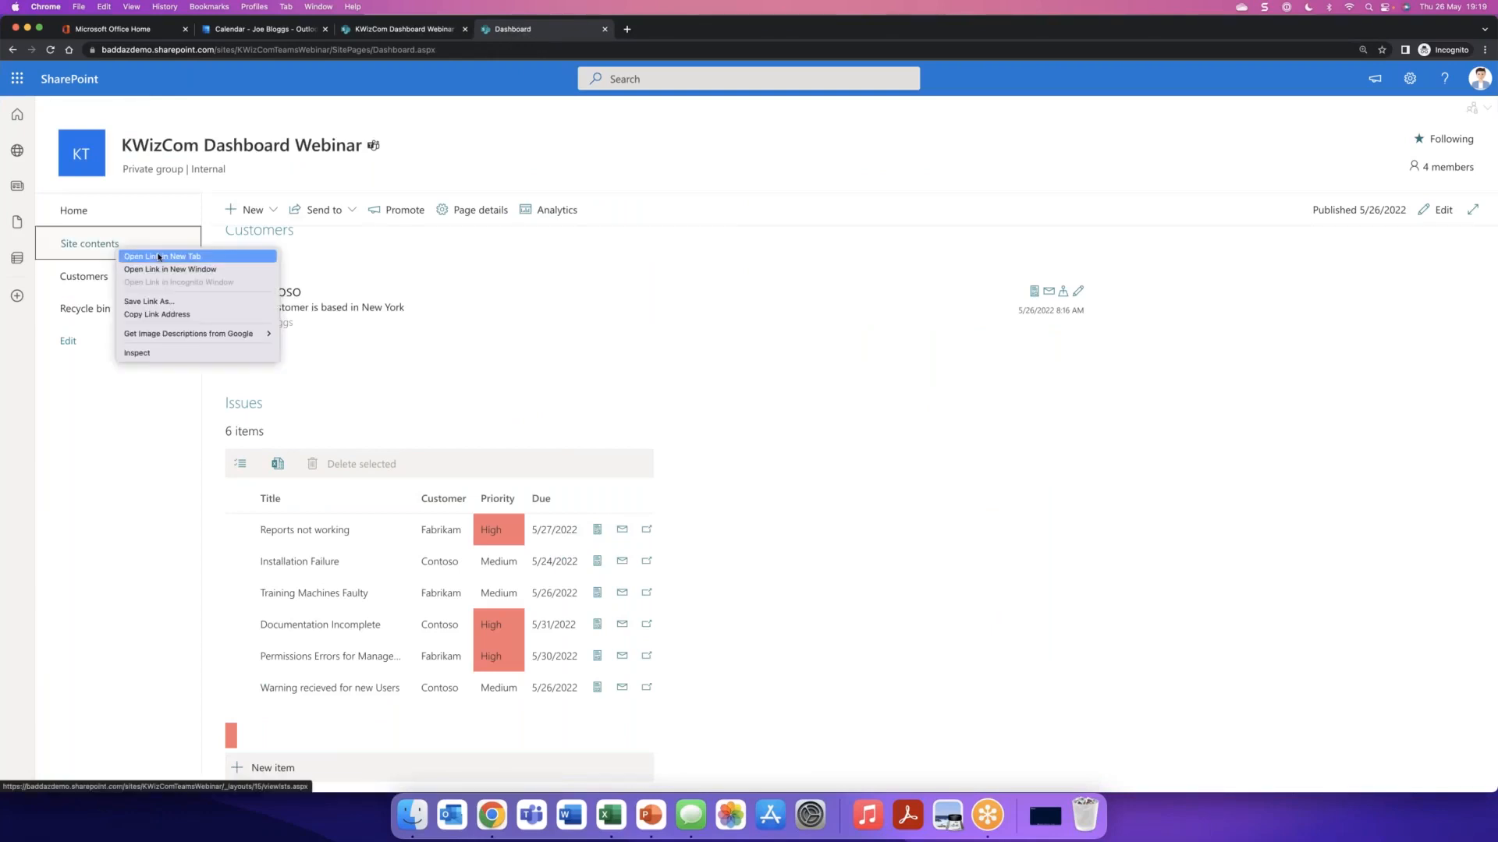
pyautogui.click(158, 256)
pyautogui.click(689, 32)
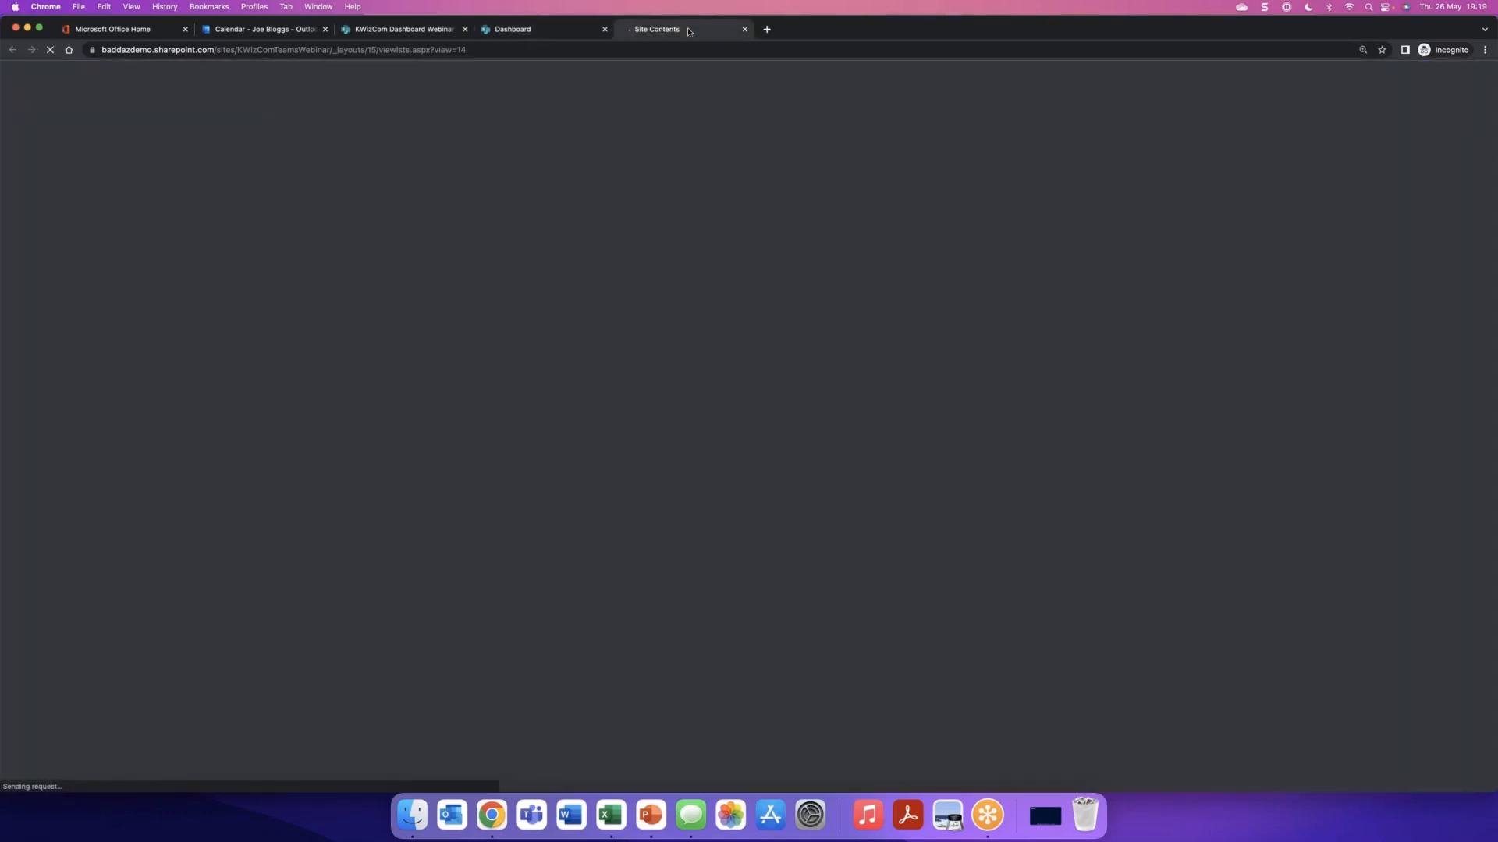
pyautogui.click(289, 370)
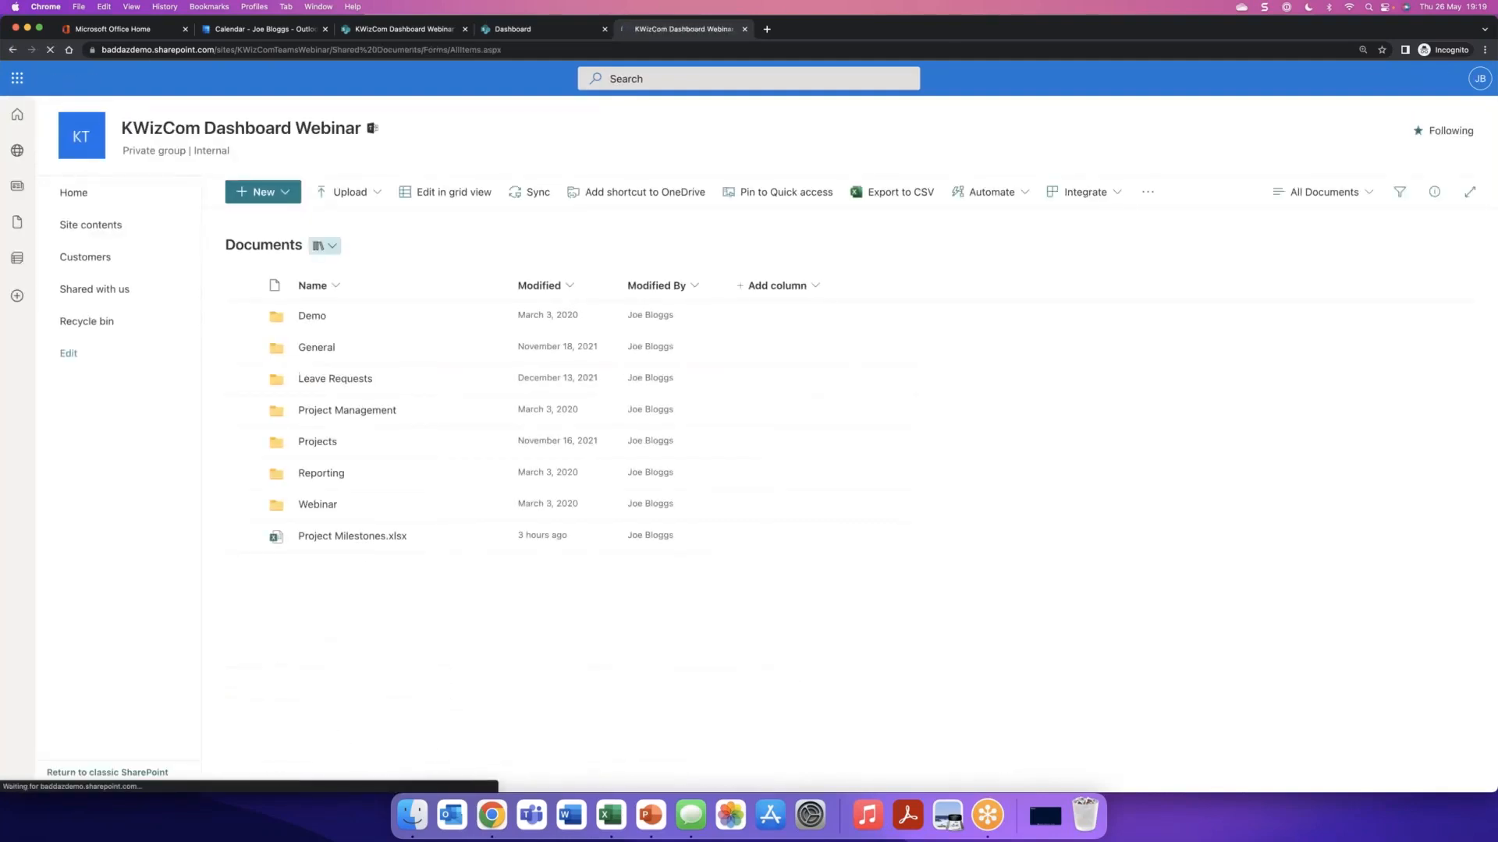
pyautogui.click(382, 537)
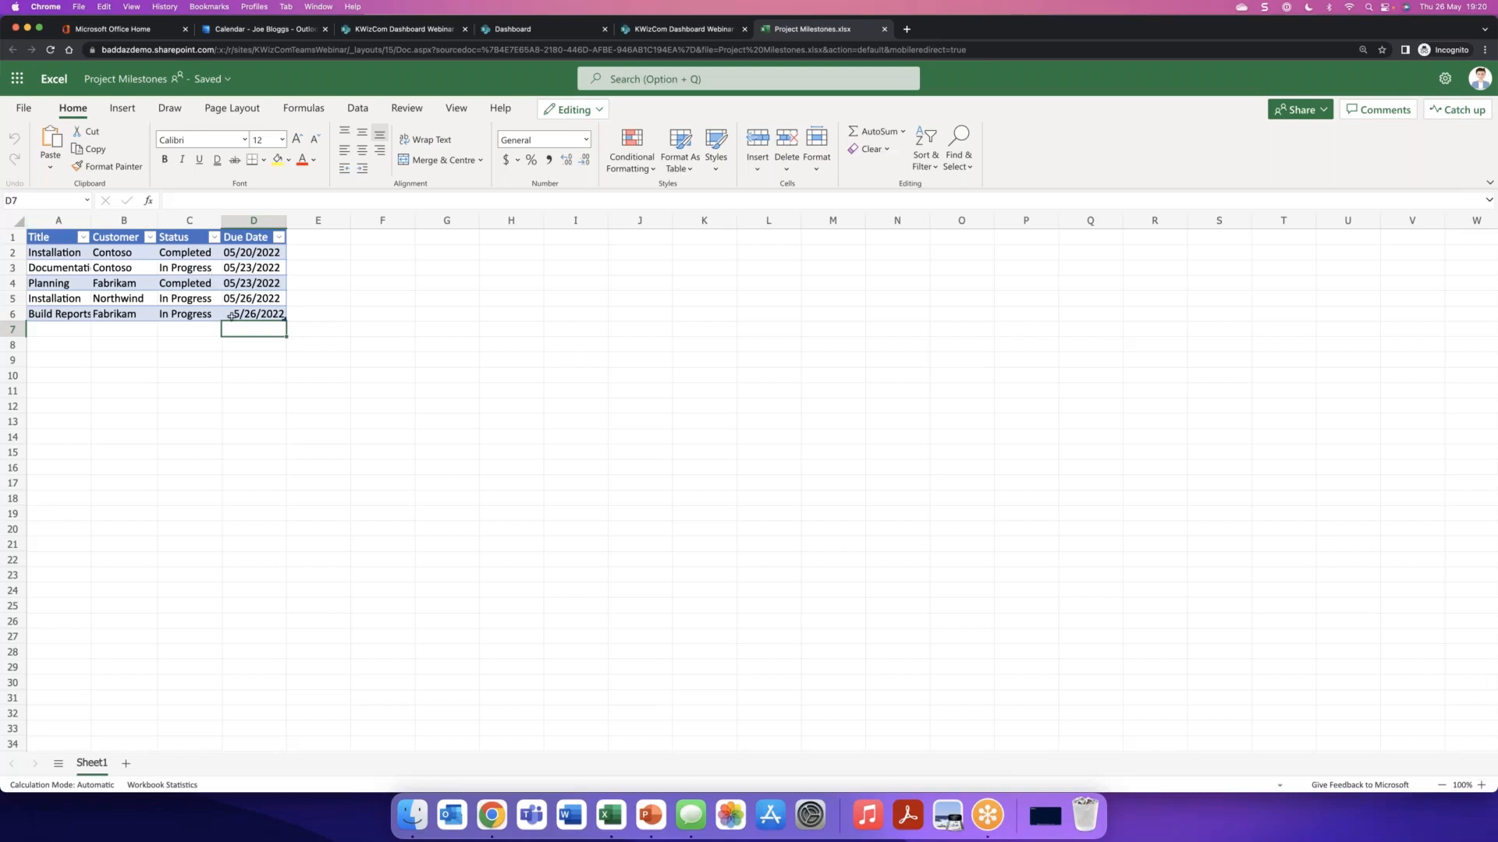
pyautogui.press('super+w')
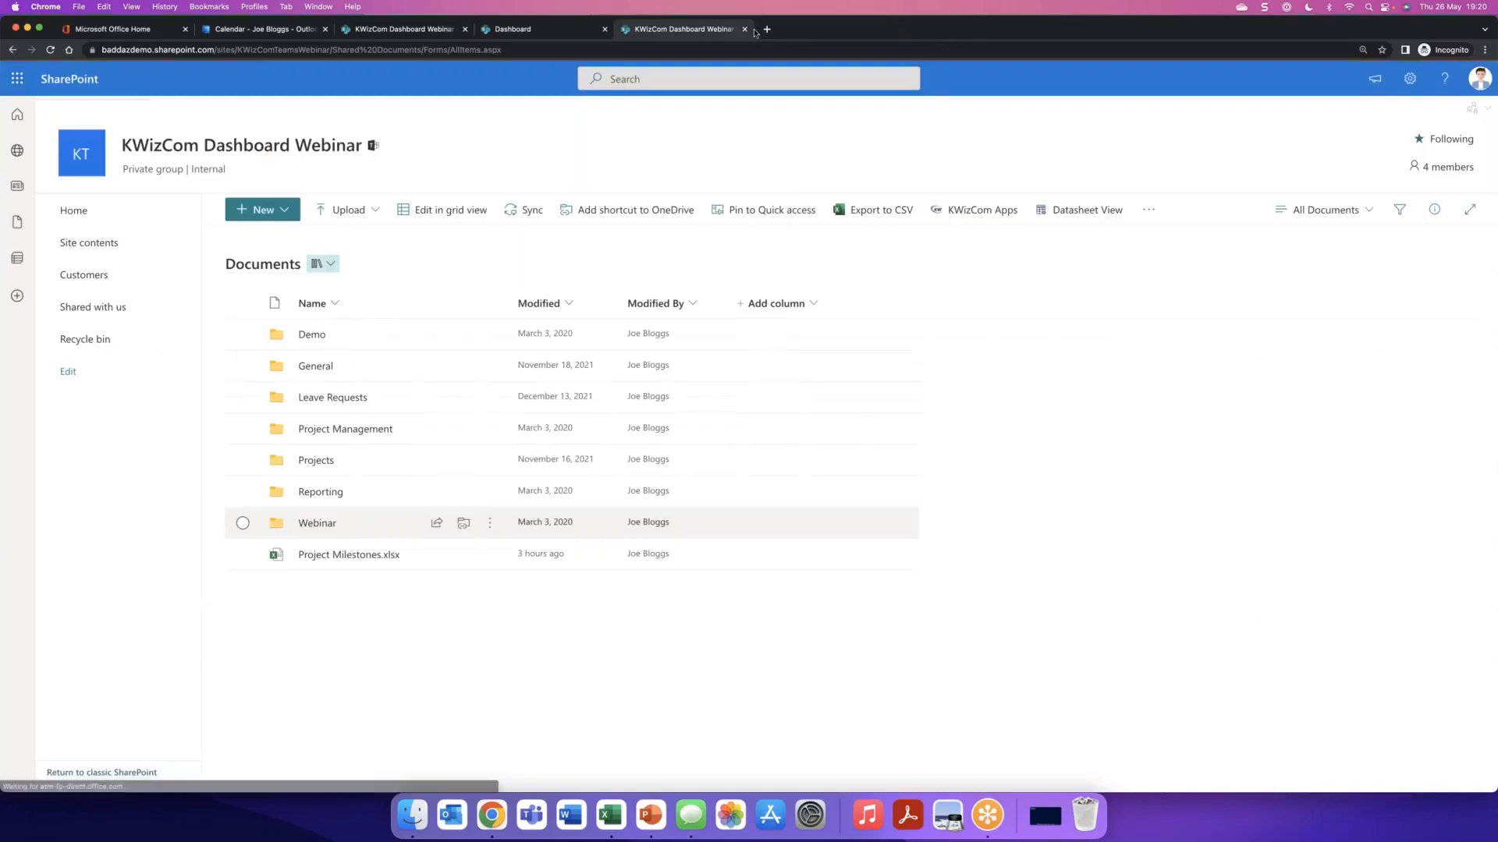
pyautogui.click(745, 29)
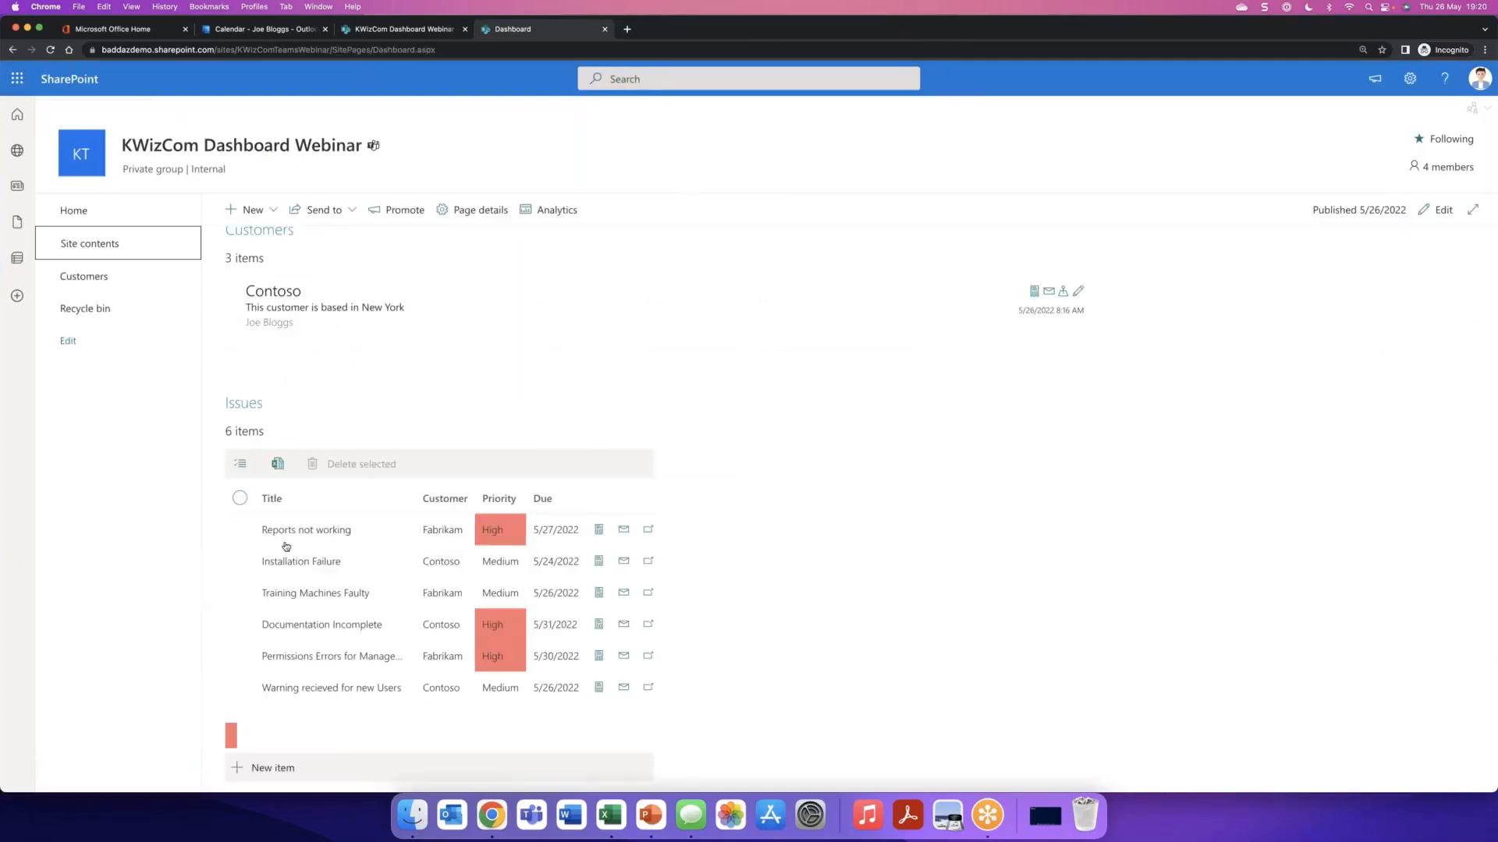
# - Put the Dashboard page into edit mode and add a Data View Plus web part below the Issues table
pyautogui.scroll(-3, 858, 507)
pyautogui.click(1437, 210)
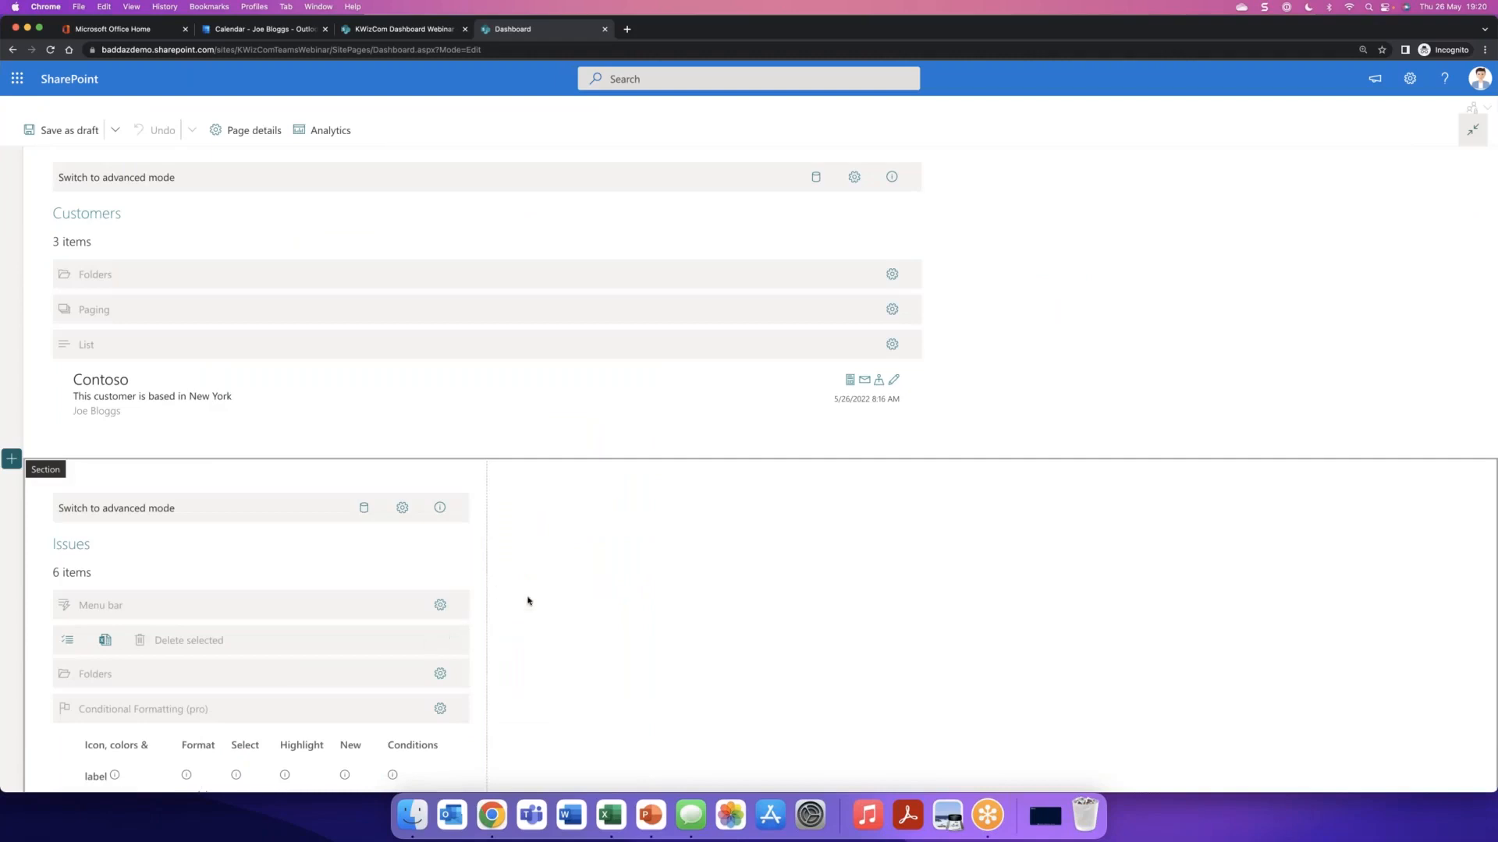
pyautogui.scroll(-6, 502, 615)
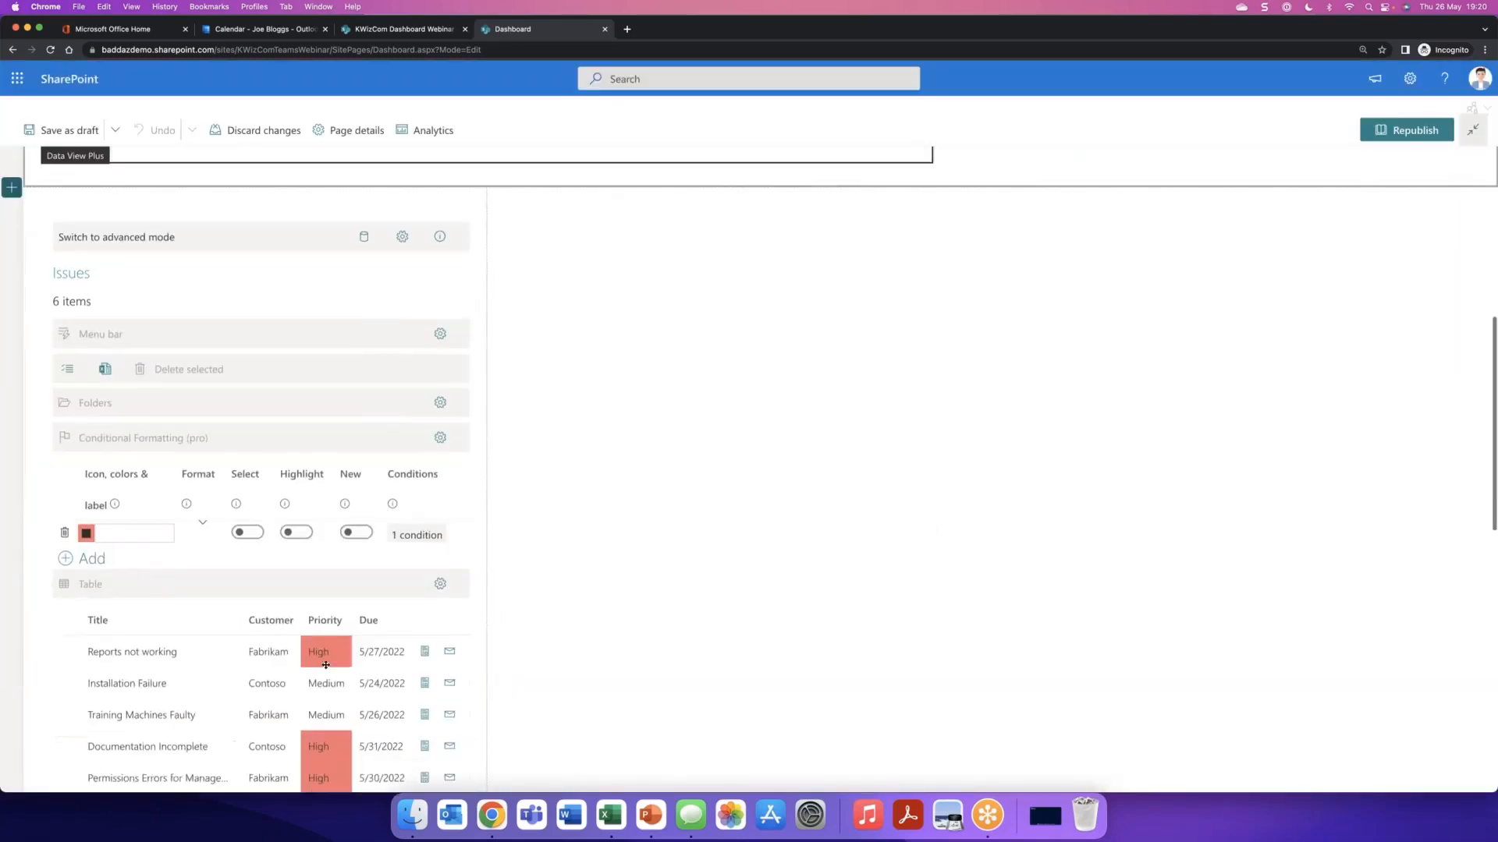
pyautogui.scroll(-2, 503, 630)
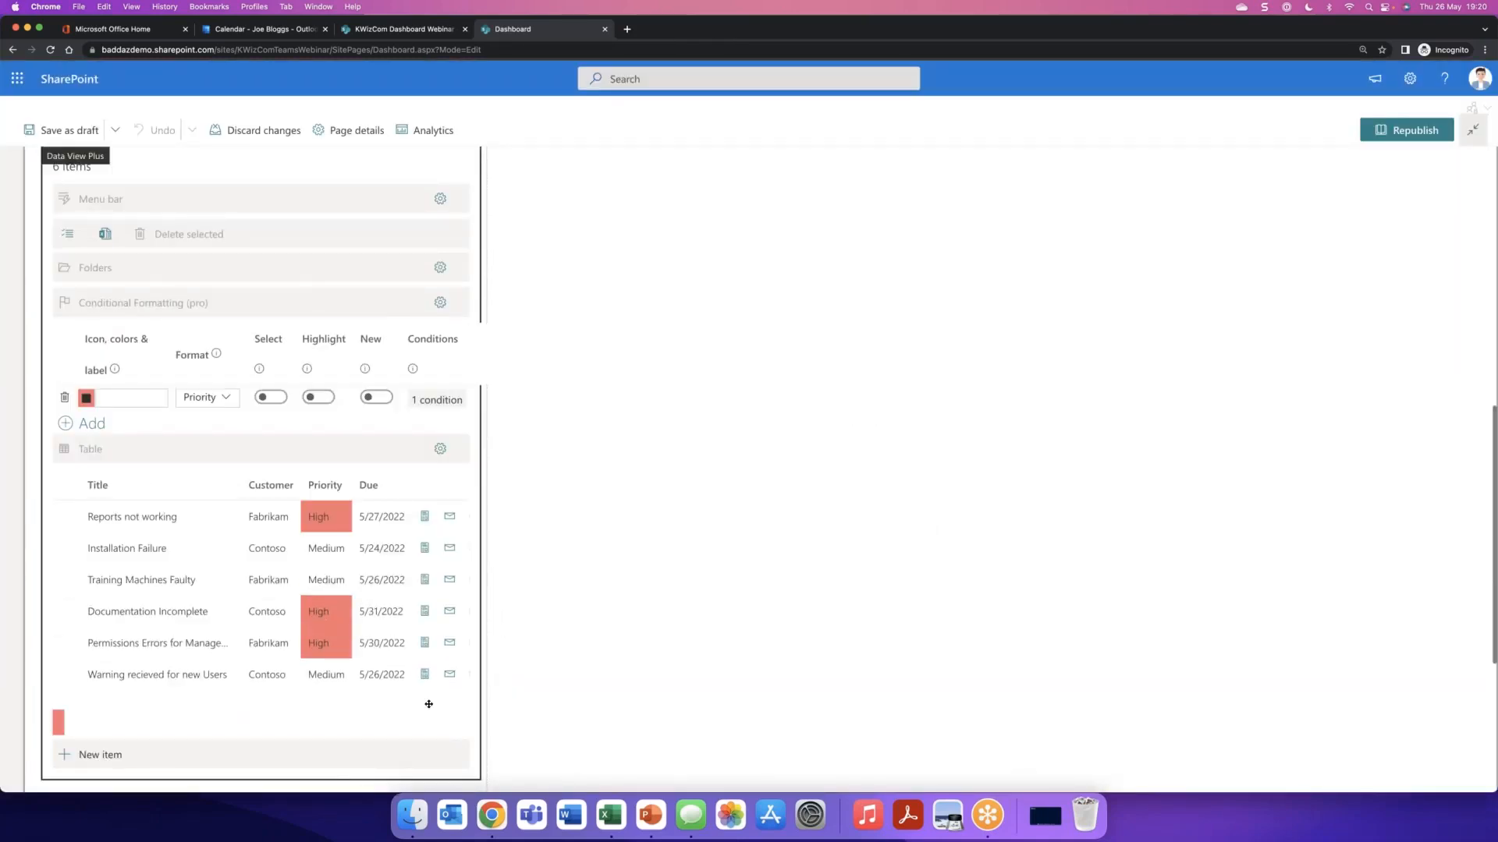
pyautogui.scroll(-6, 428, 704)
pyautogui.click(261, 477)
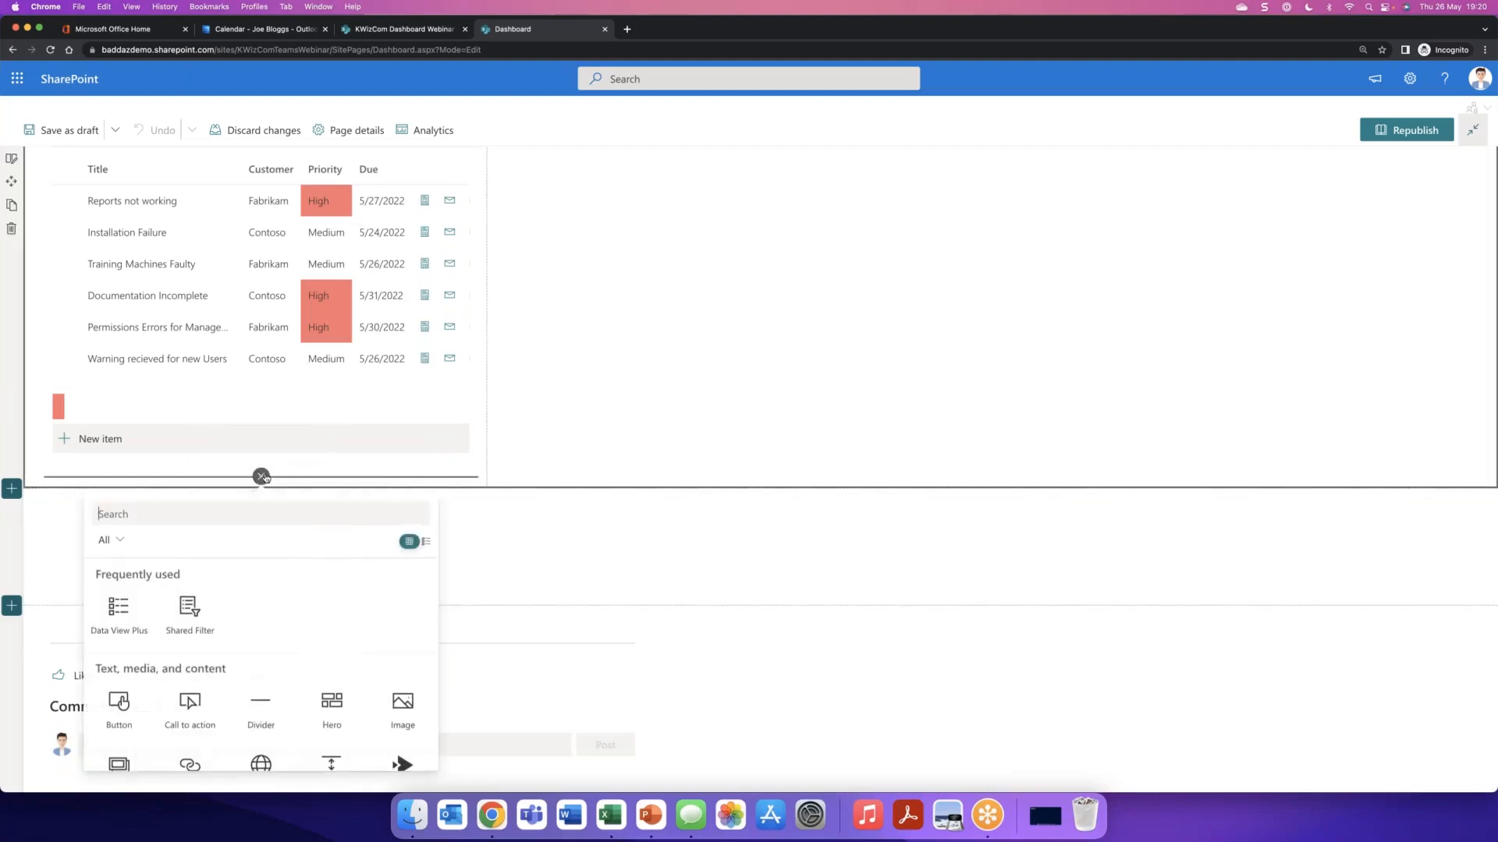
pyautogui.click(134, 615)
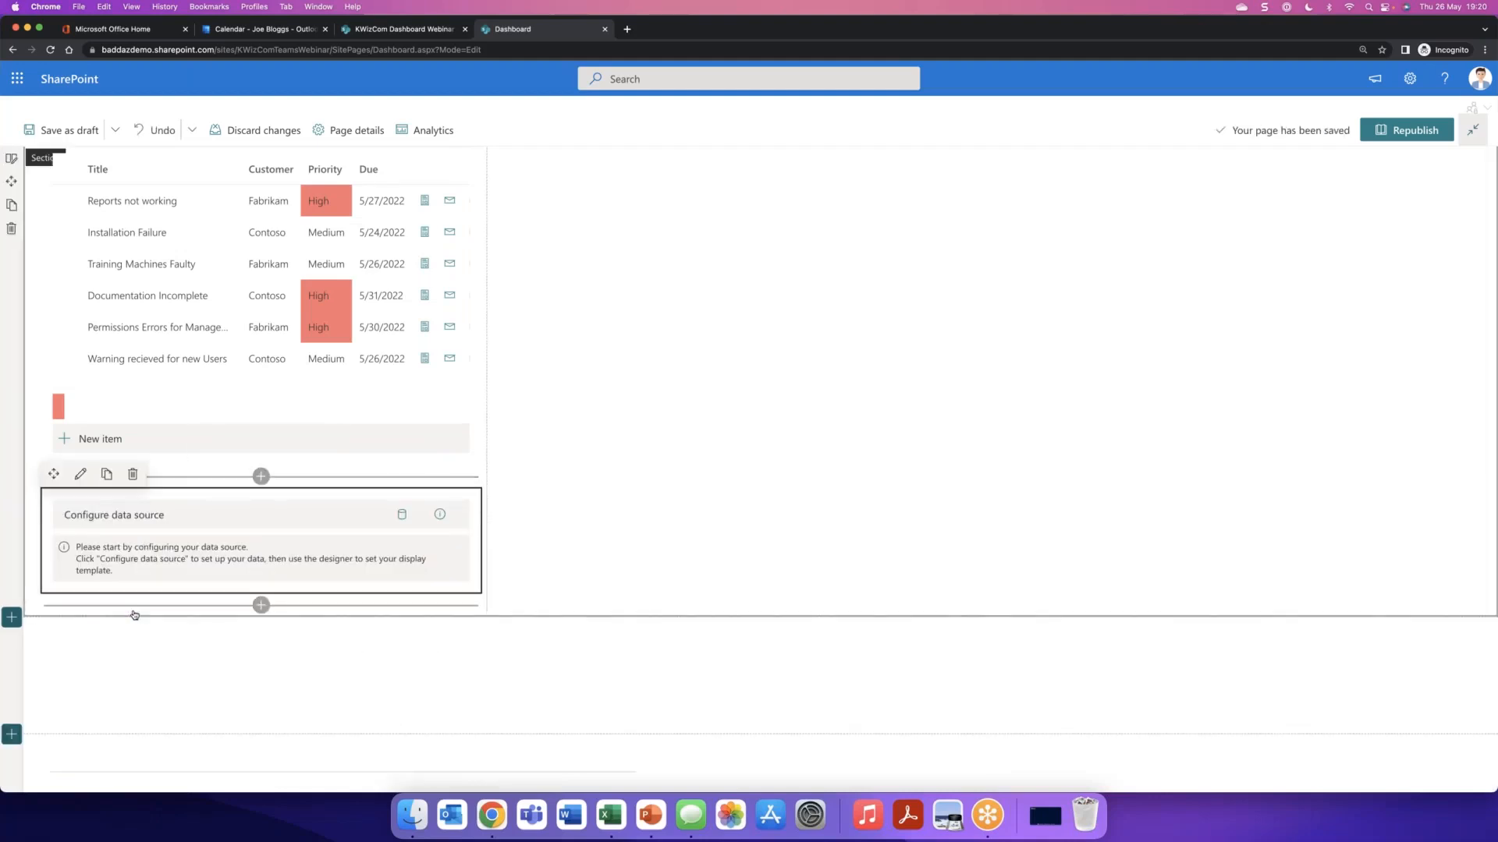
# - Add a data source named Milestones to the new web part, with the type Excel file (in SharePoint)
pyautogui.click(112, 516)
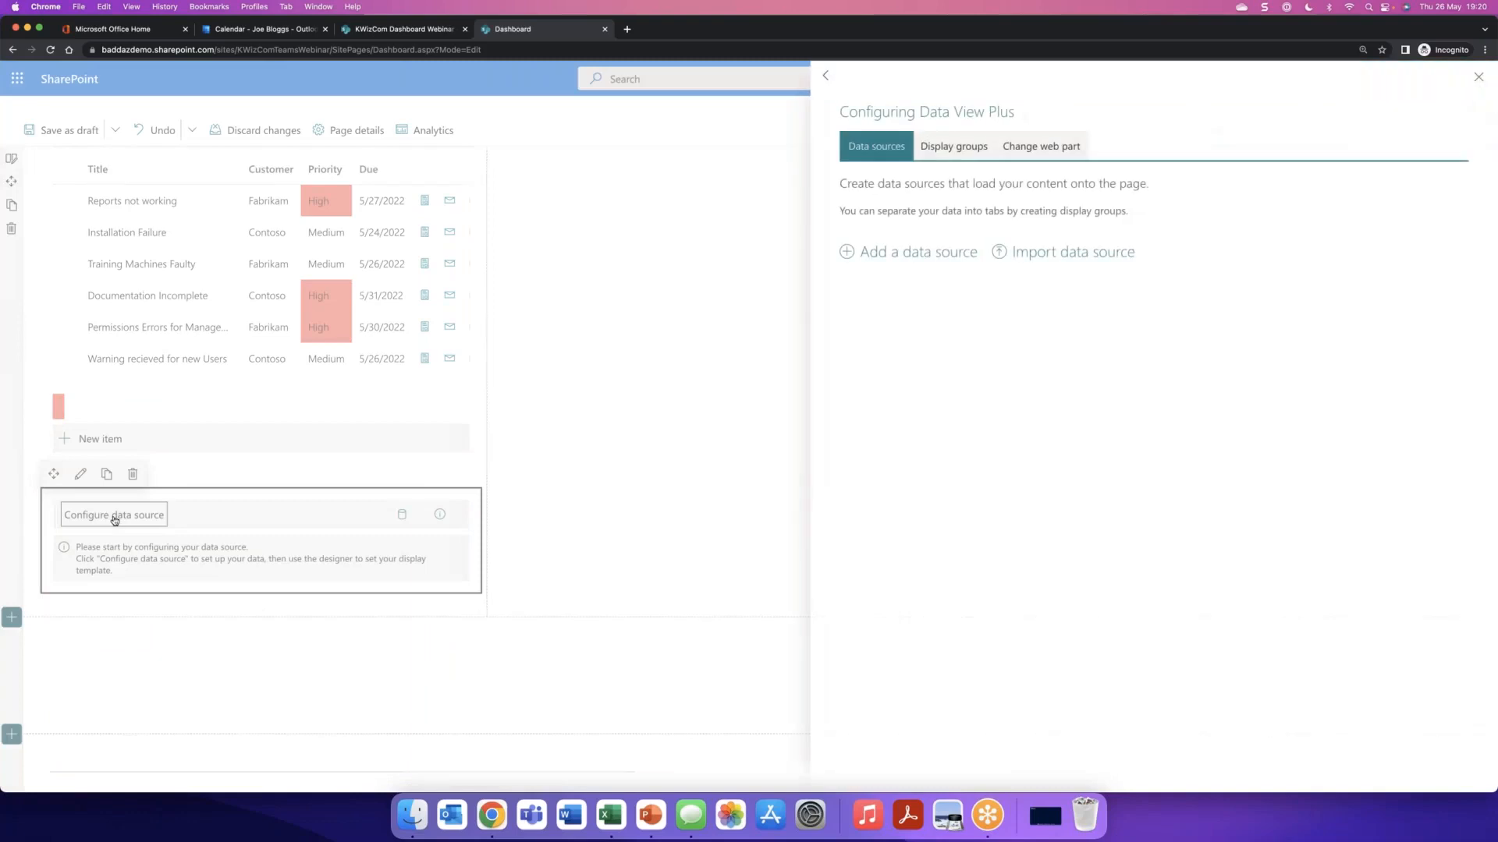
pyautogui.click(907, 254)
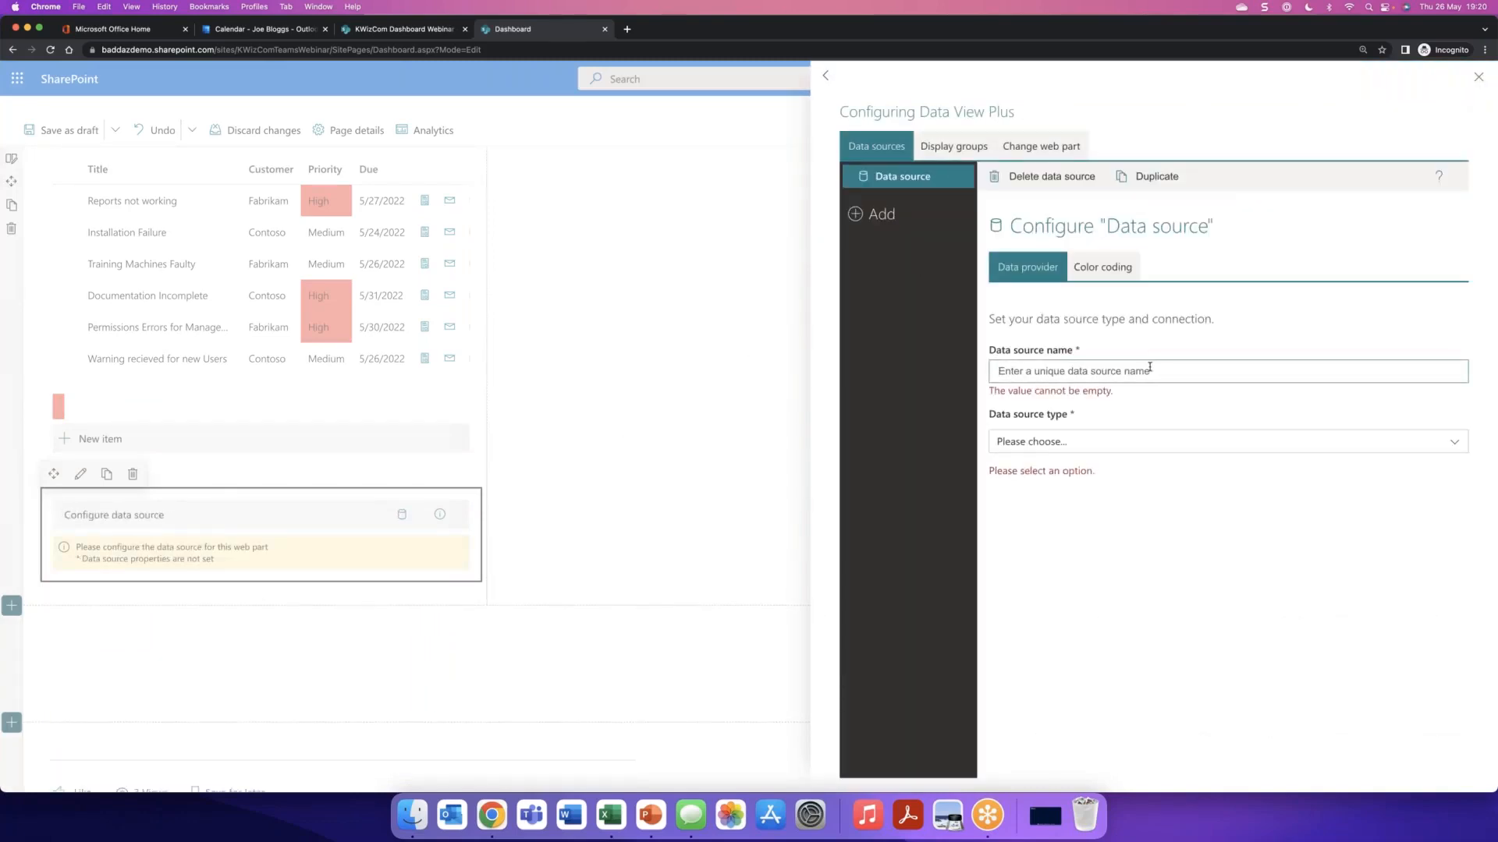
pyautogui.write('Milestones')
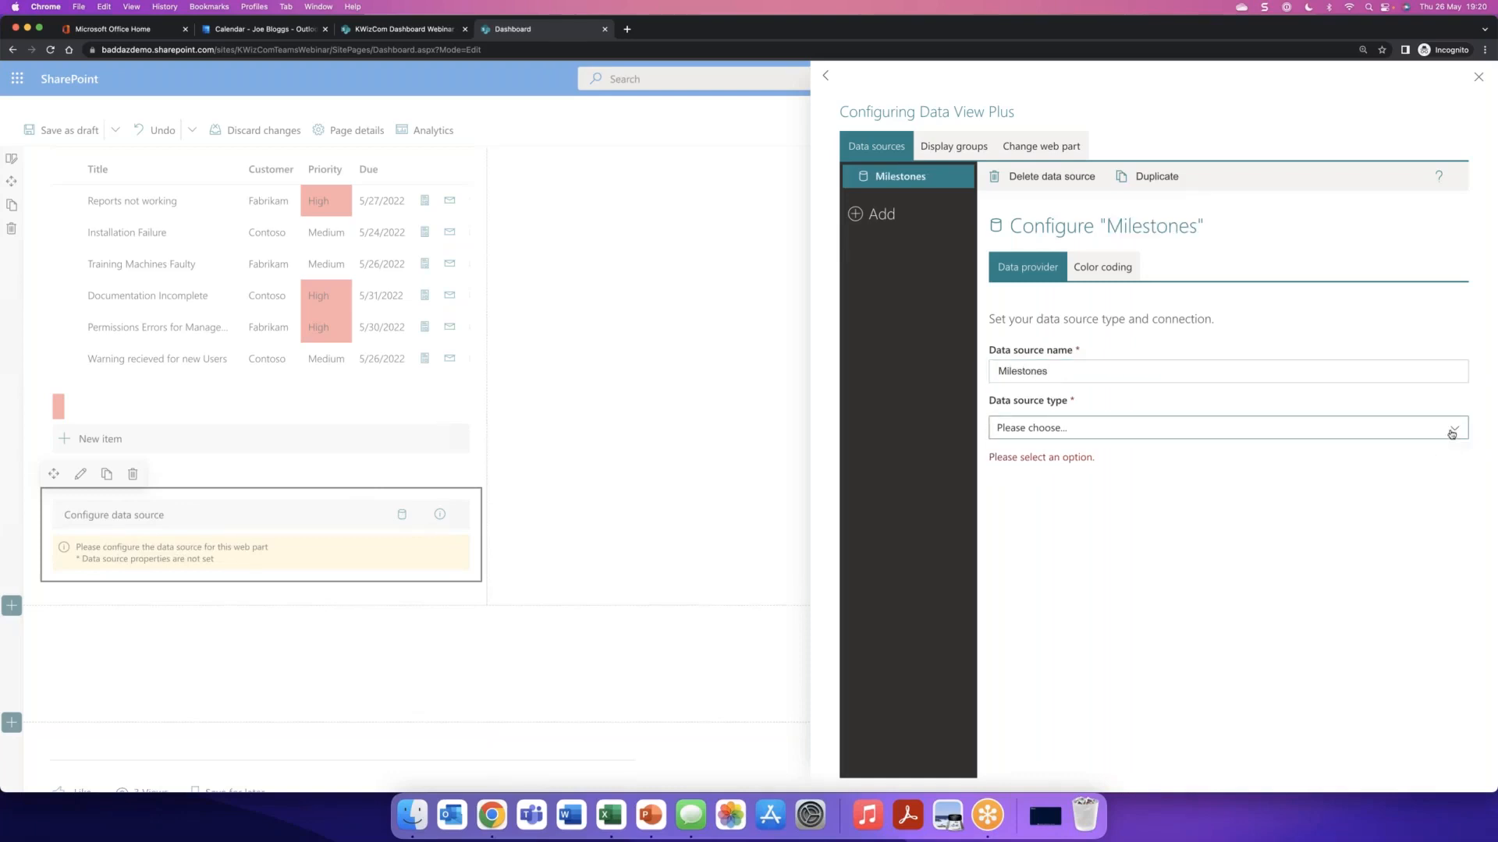
pyautogui.click(1450, 434)
pyautogui.click(1123, 479)
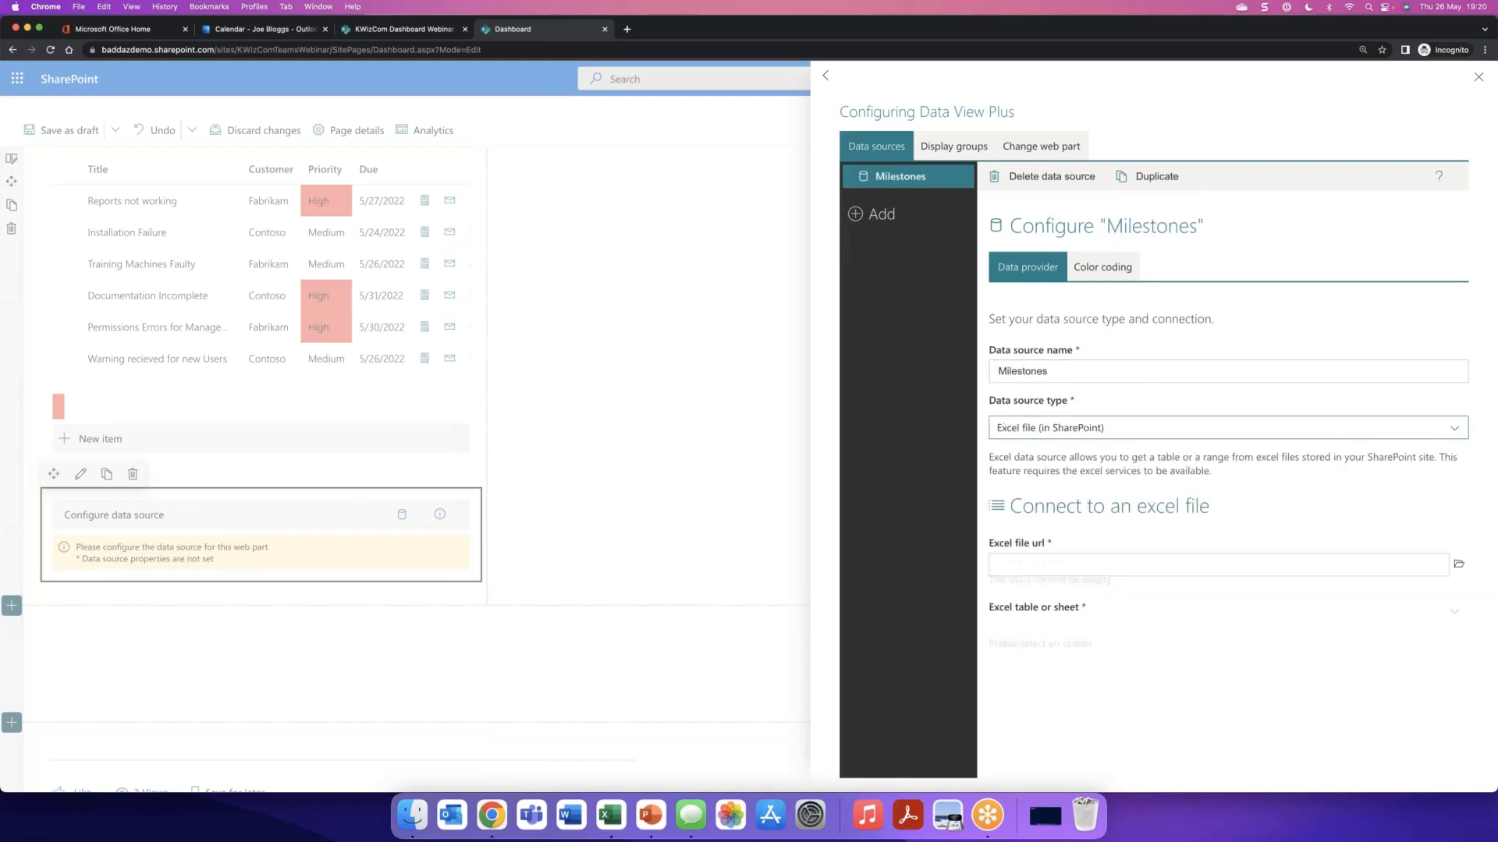
# - Connect the data source to the Project Milestones file in Documents and use its Milestones table
pyautogui.click(1457, 563)
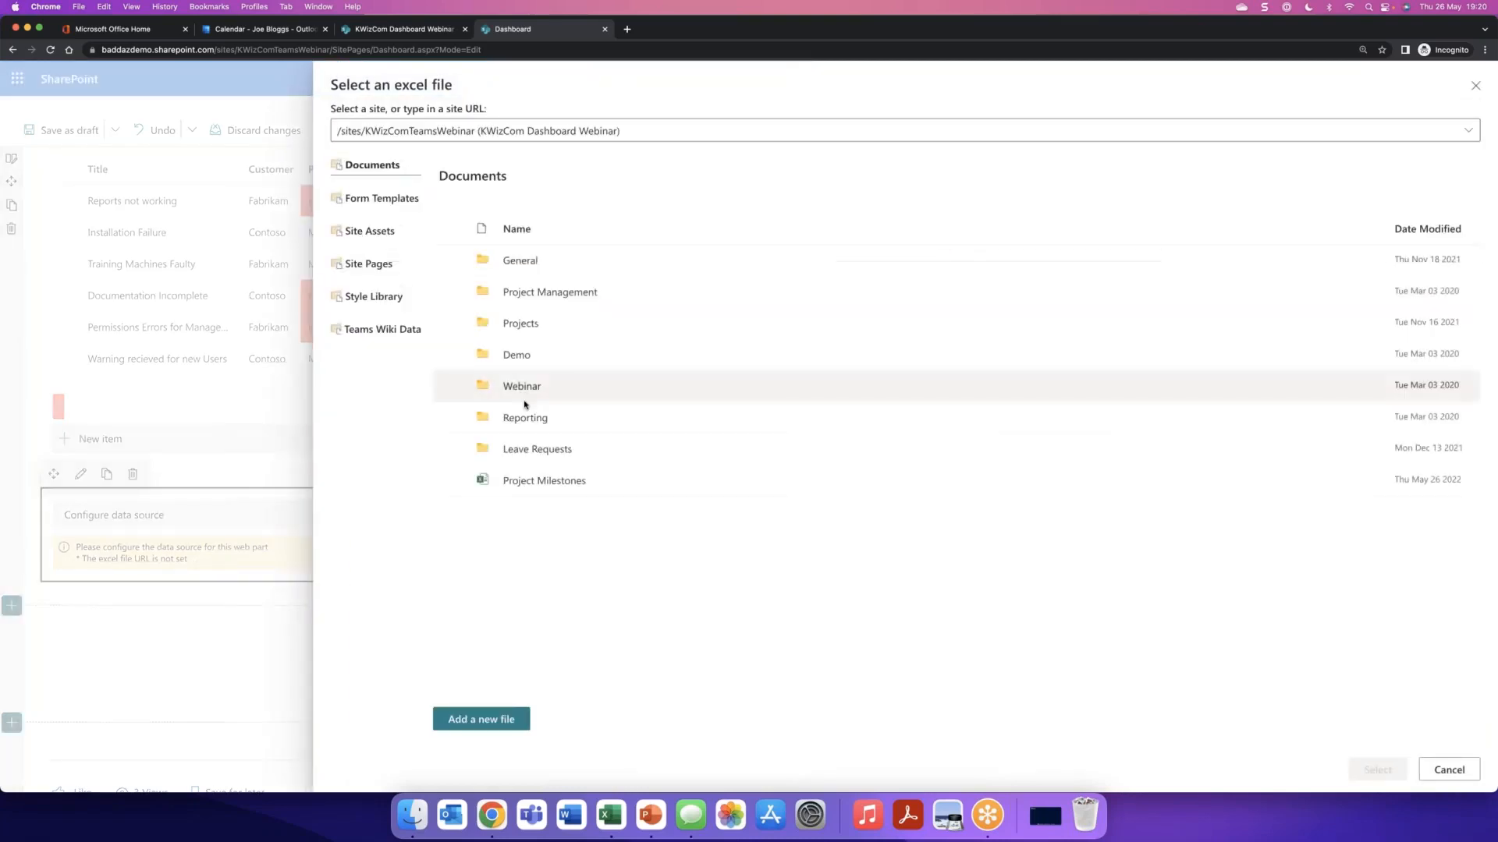
pyautogui.click(452, 481)
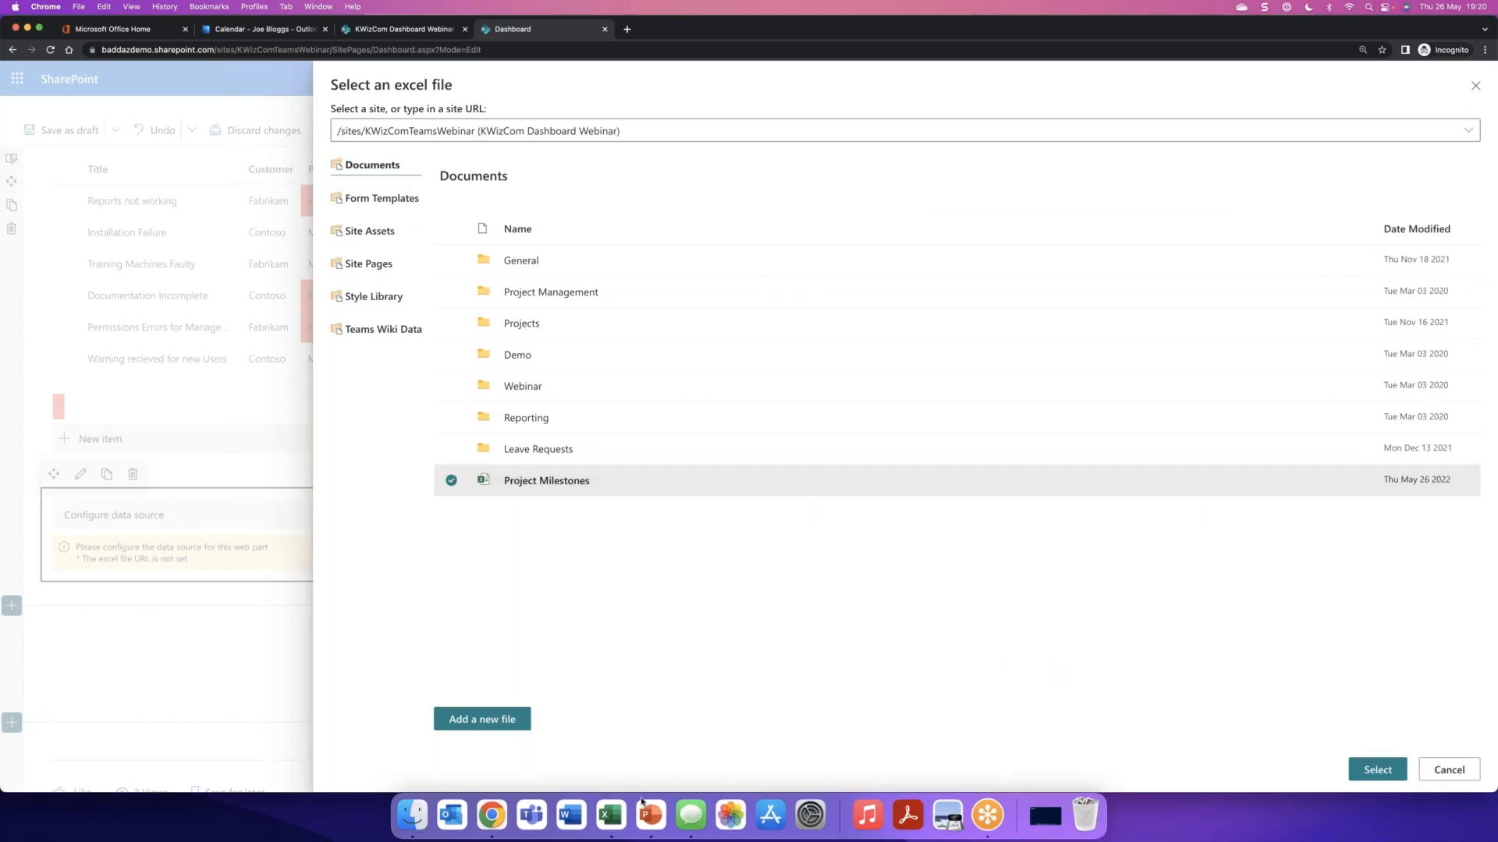
pyautogui.click(1376, 770)
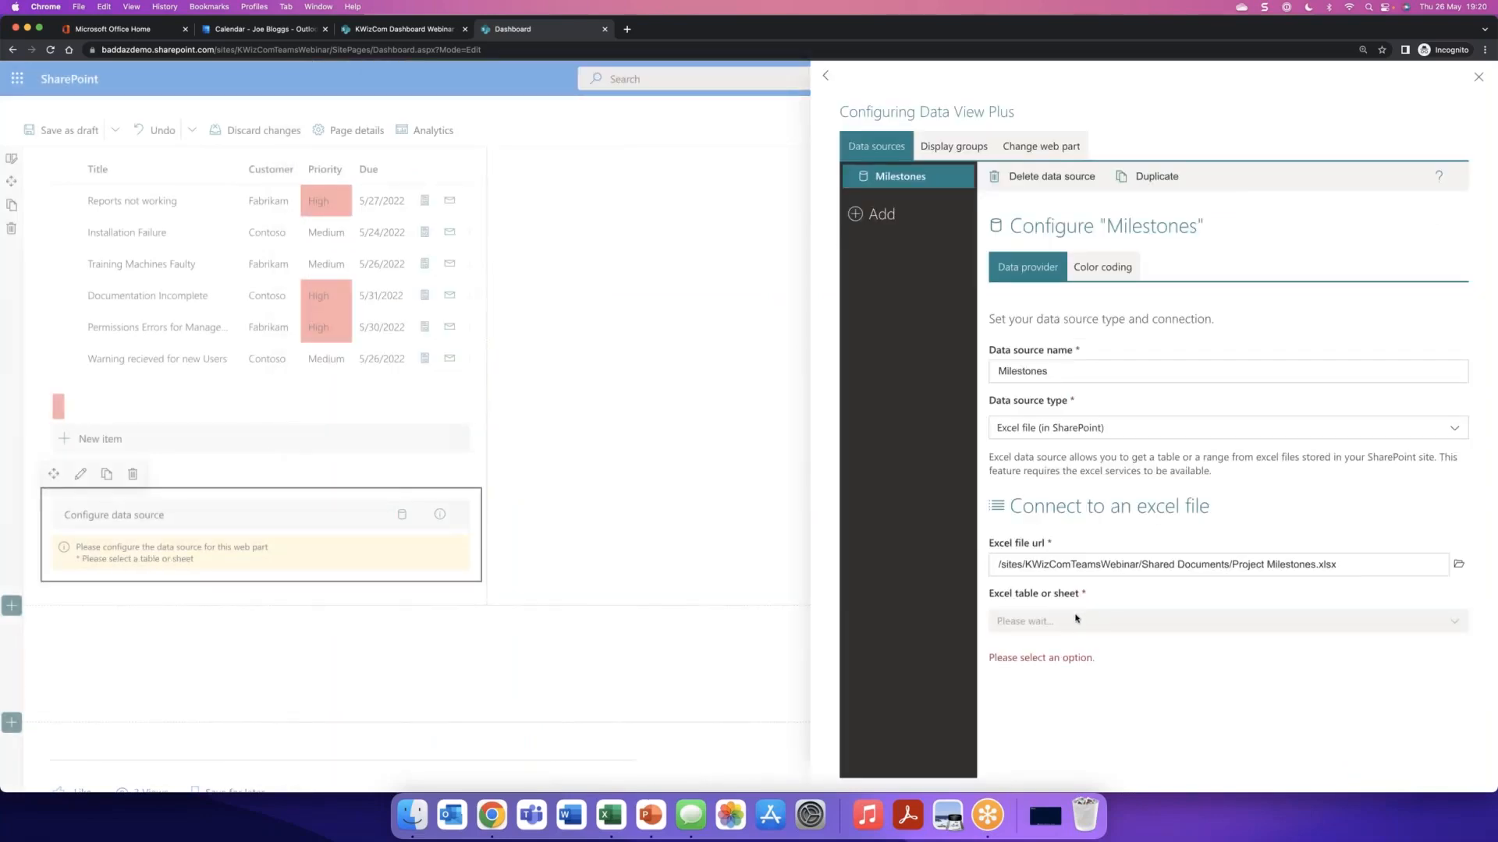
pyautogui.click(1076, 621)
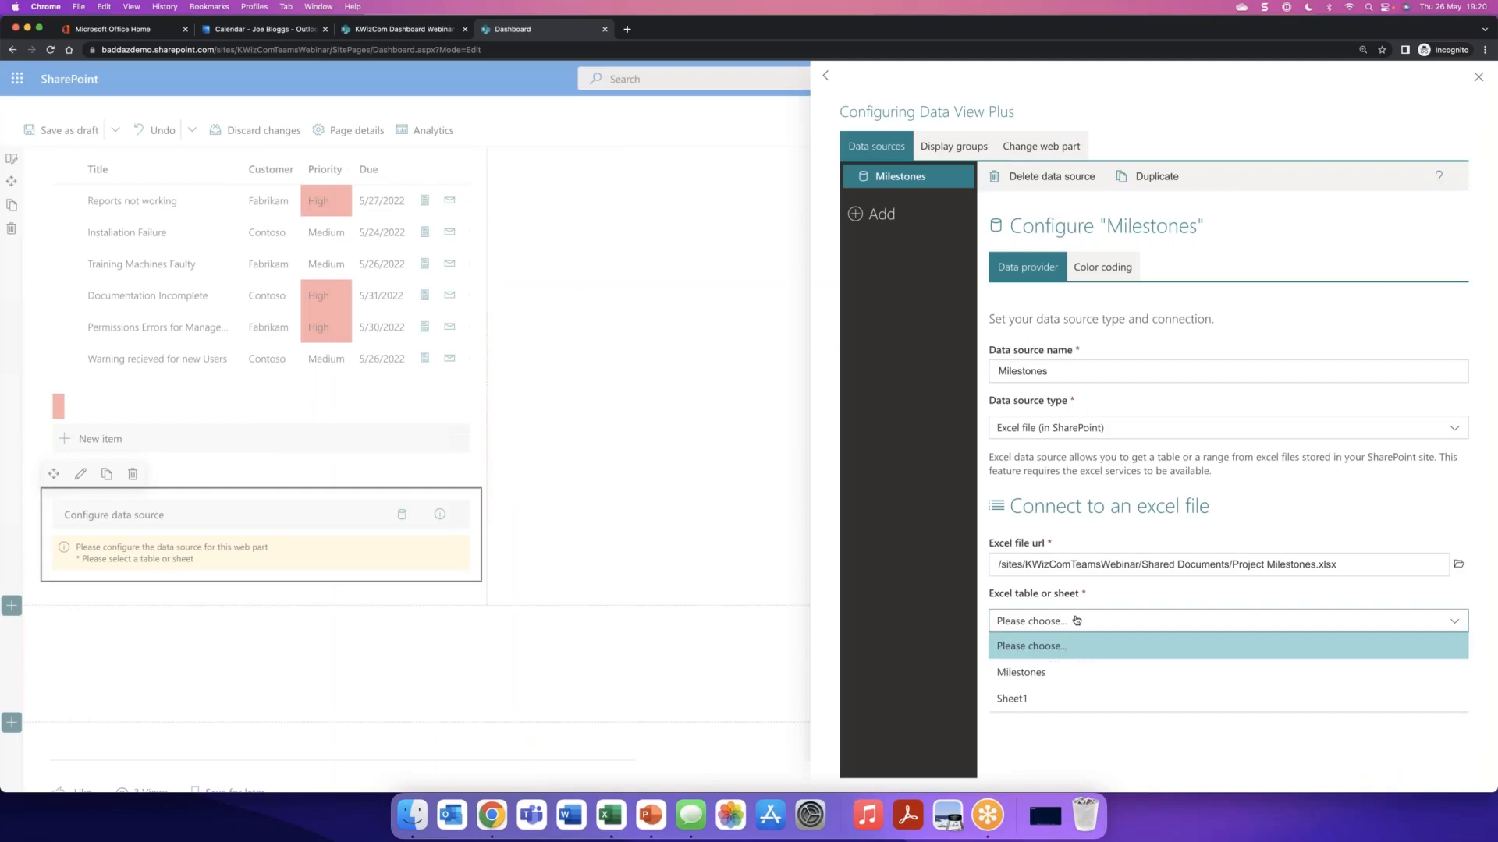
pyautogui.click(1047, 672)
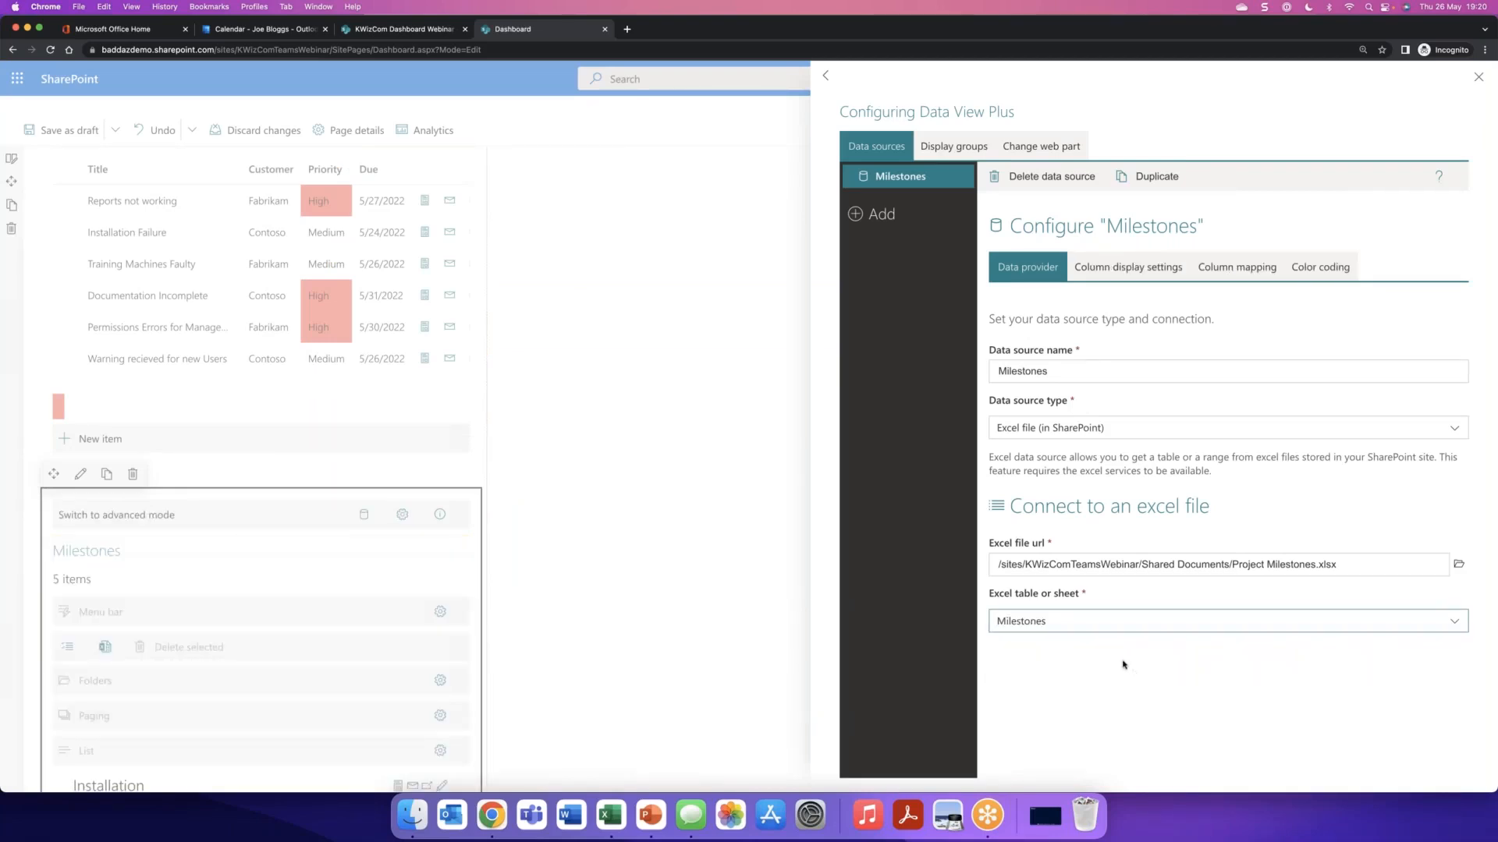
# - Add column info for the Title field with the friendly name Milestone Name
pyautogui.click(1256, 273)
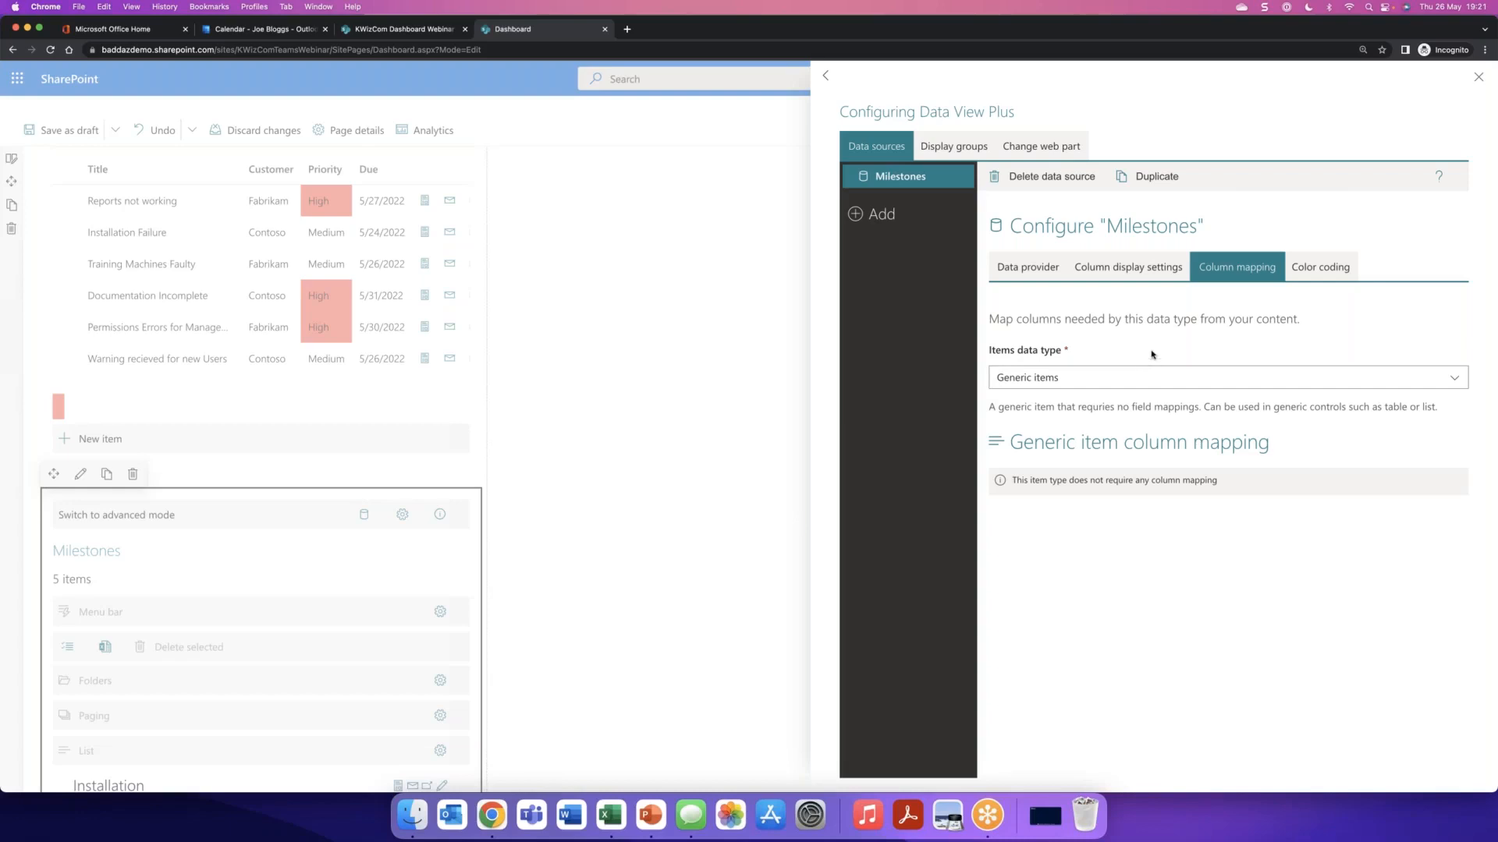
pyautogui.click(1146, 273)
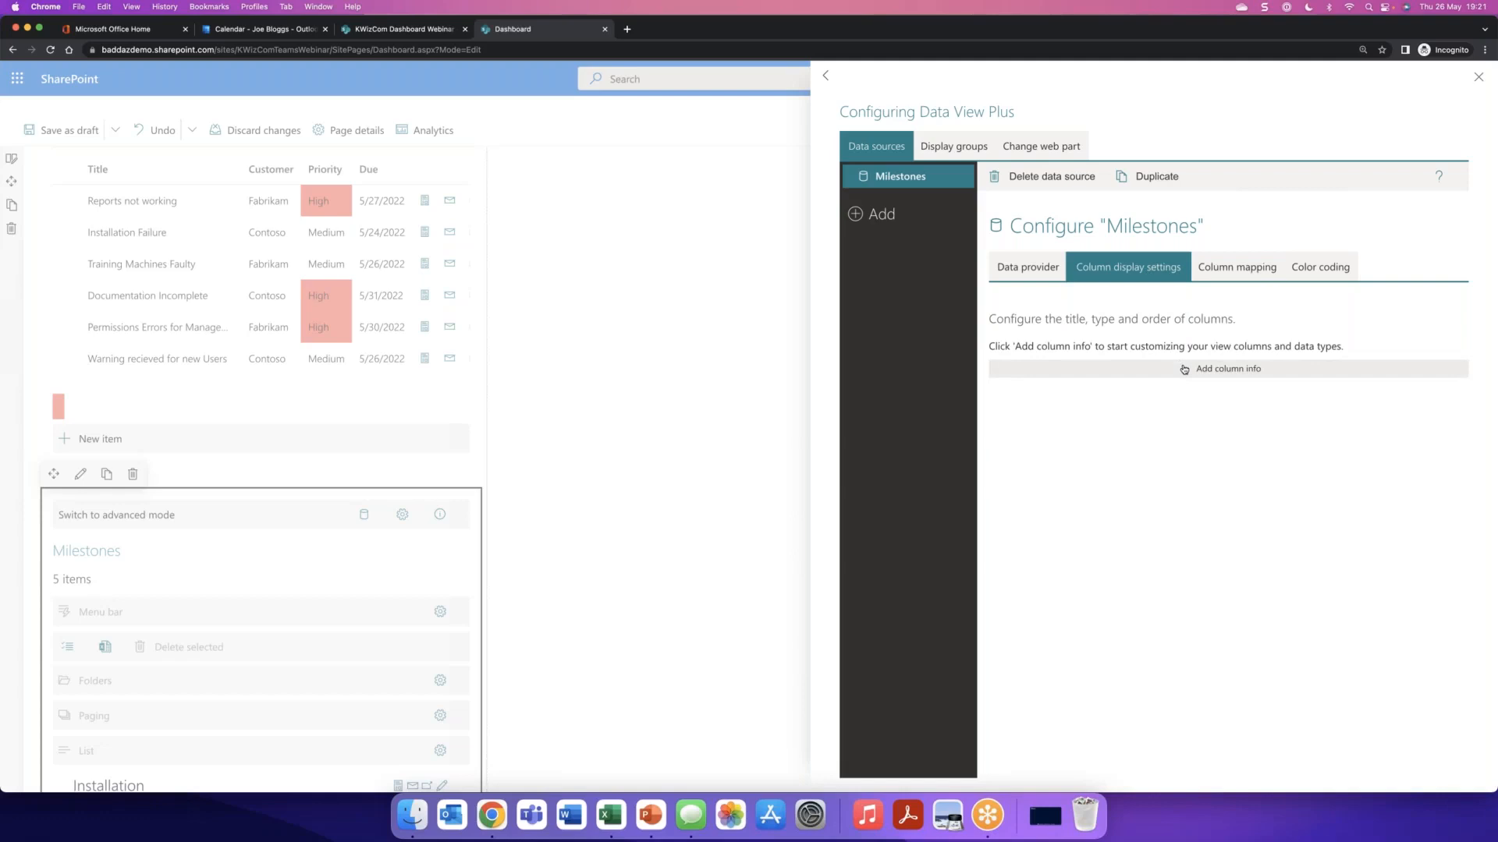
pyautogui.click(1184, 370)
pyautogui.click(796, 338)
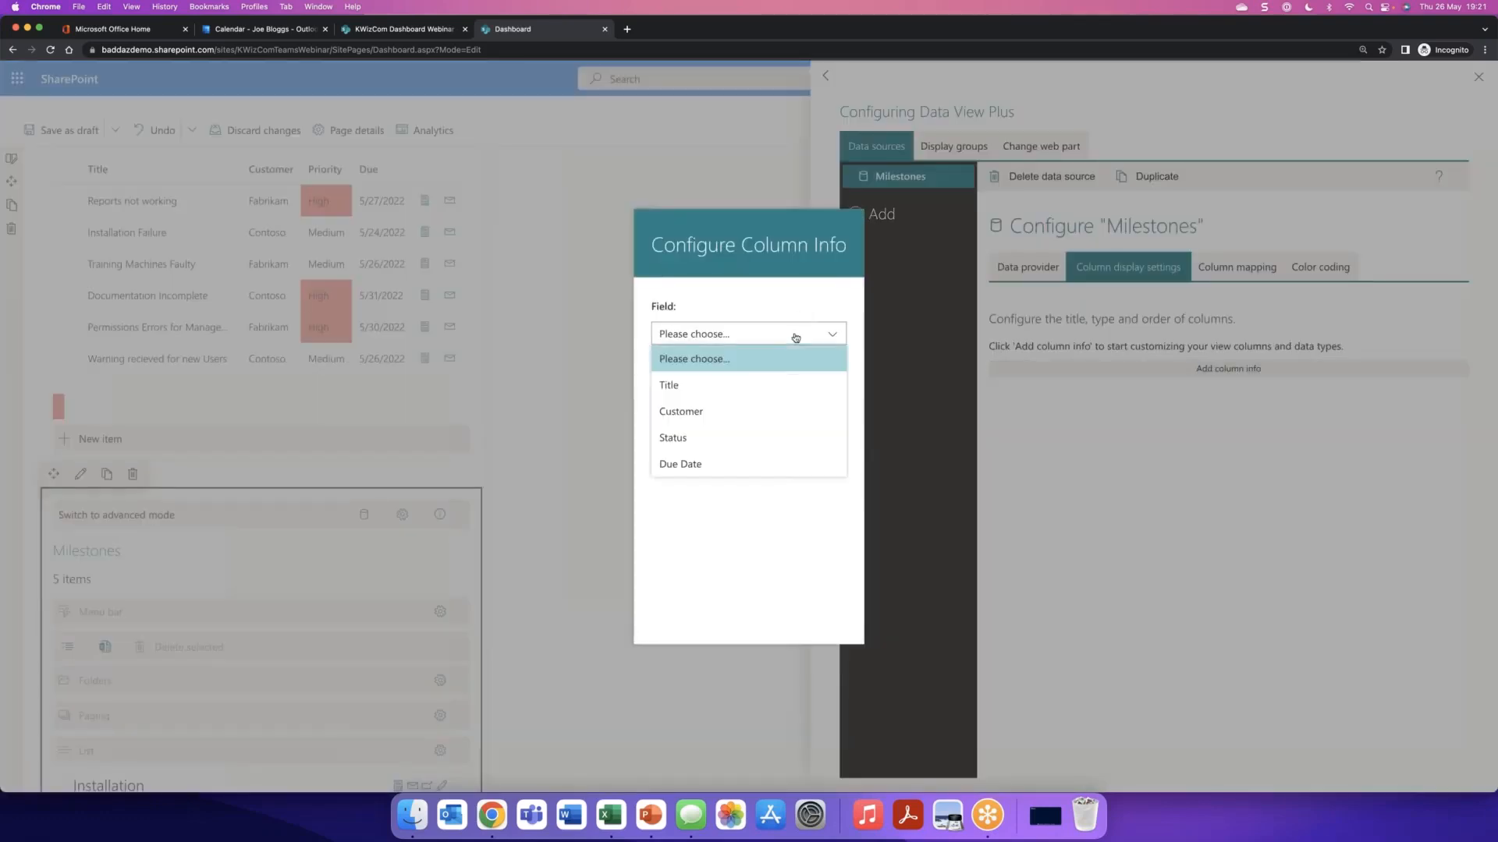
pyautogui.click(719, 386)
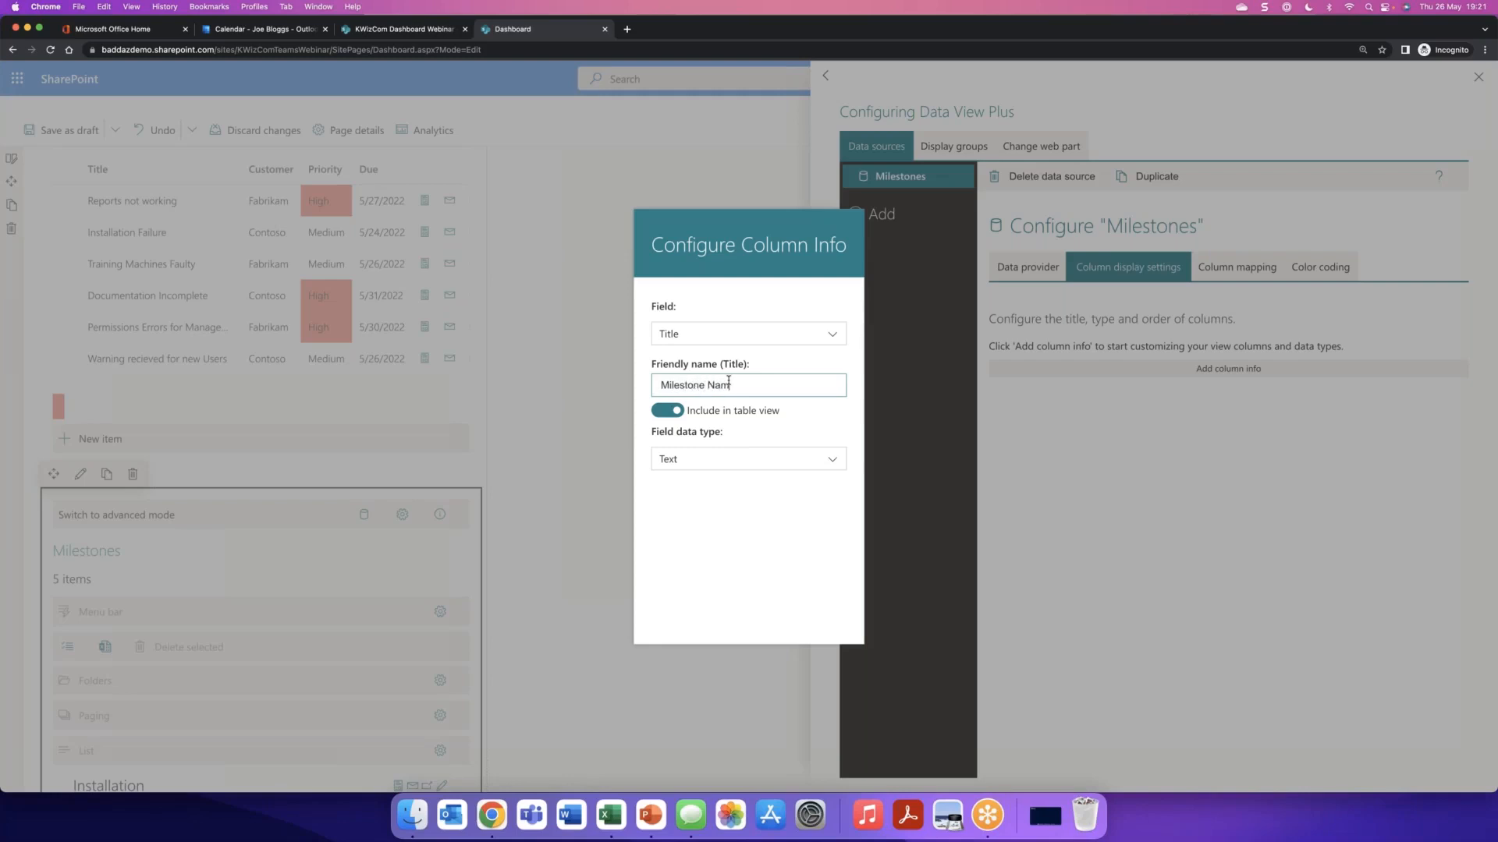
pyautogui.click(946, 445)
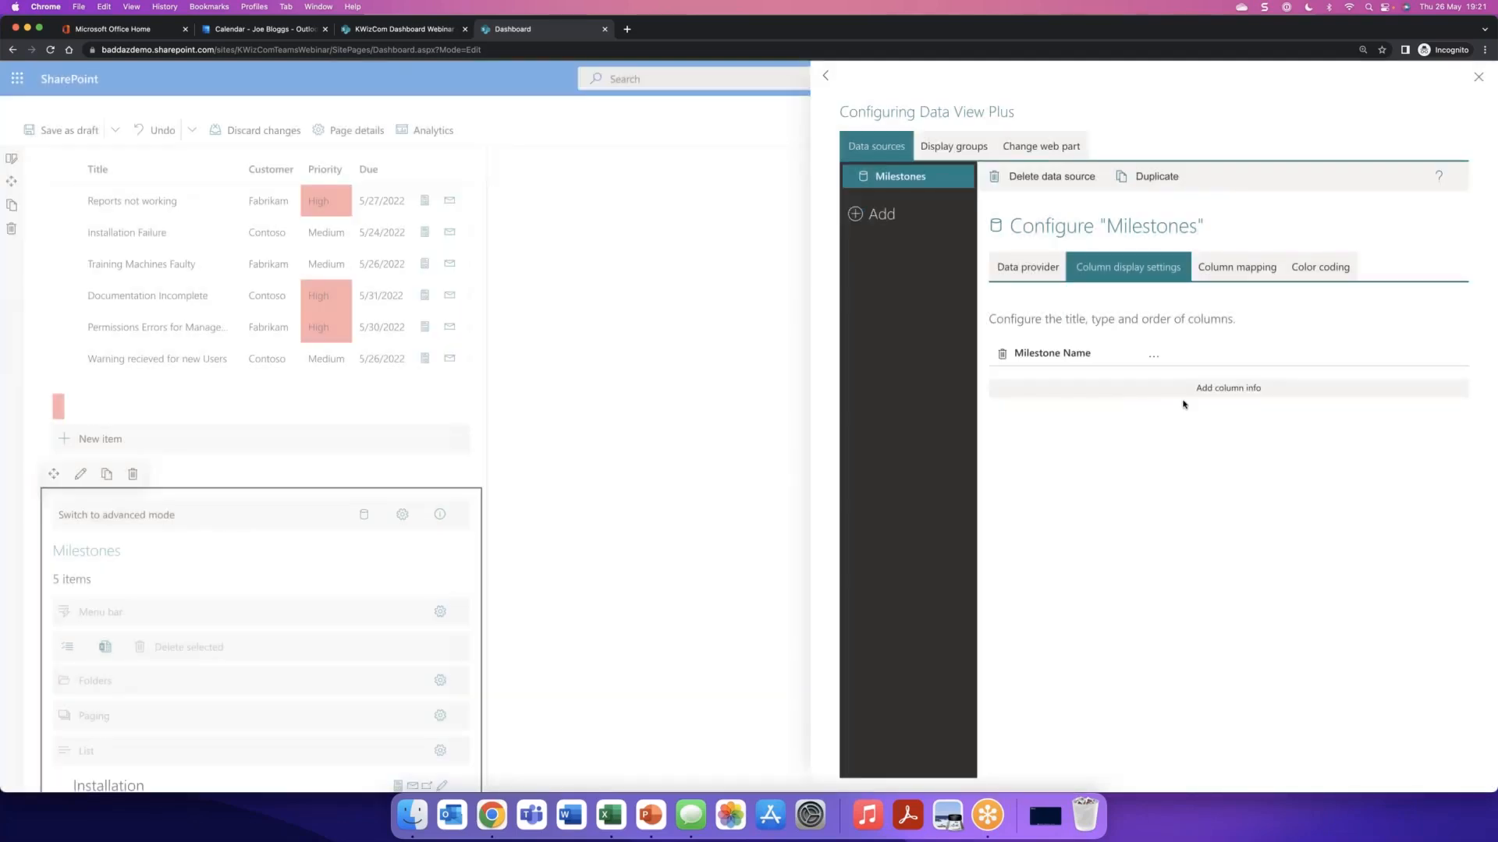
# - Add the Customer and Status fields to the Milestones column display settings as text columns
pyautogui.click(1194, 392)
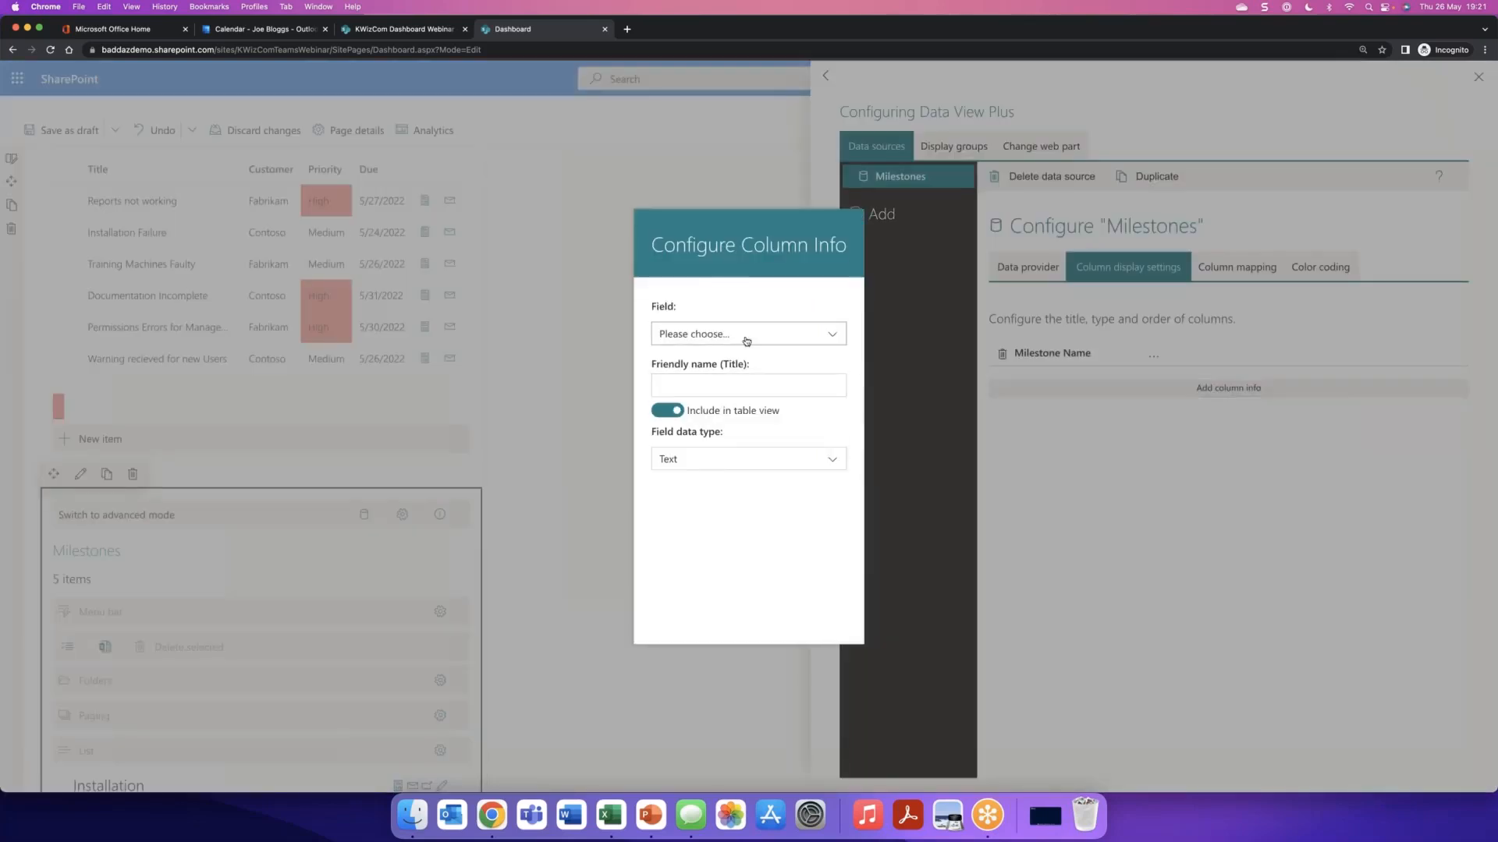
pyautogui.click(745, 336)
pyautogui.click(700, 384)
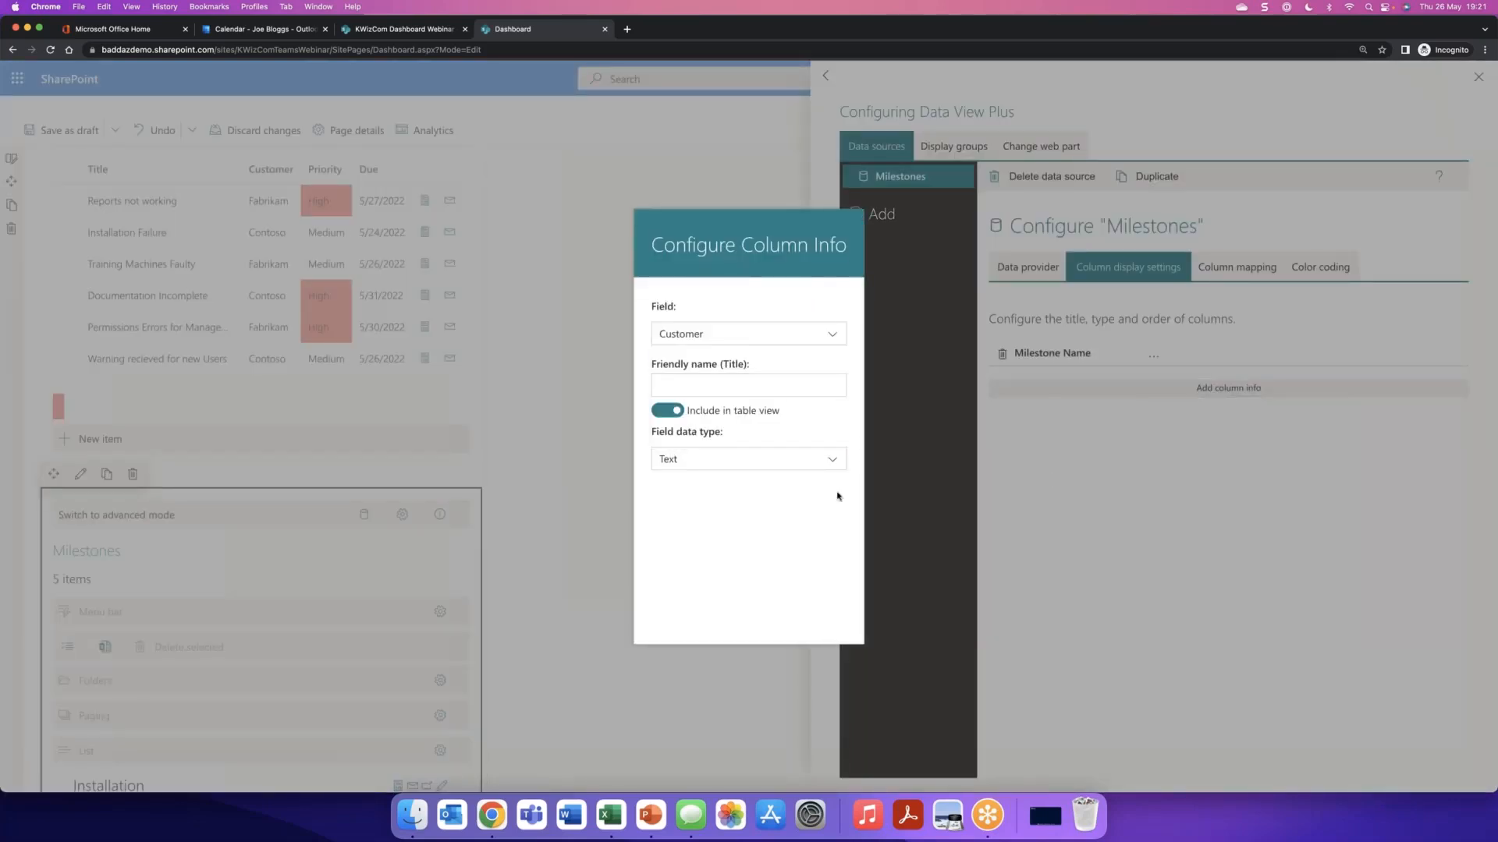
pyautogui.click(1049, 479)
pyautogui.click(1143, 422)
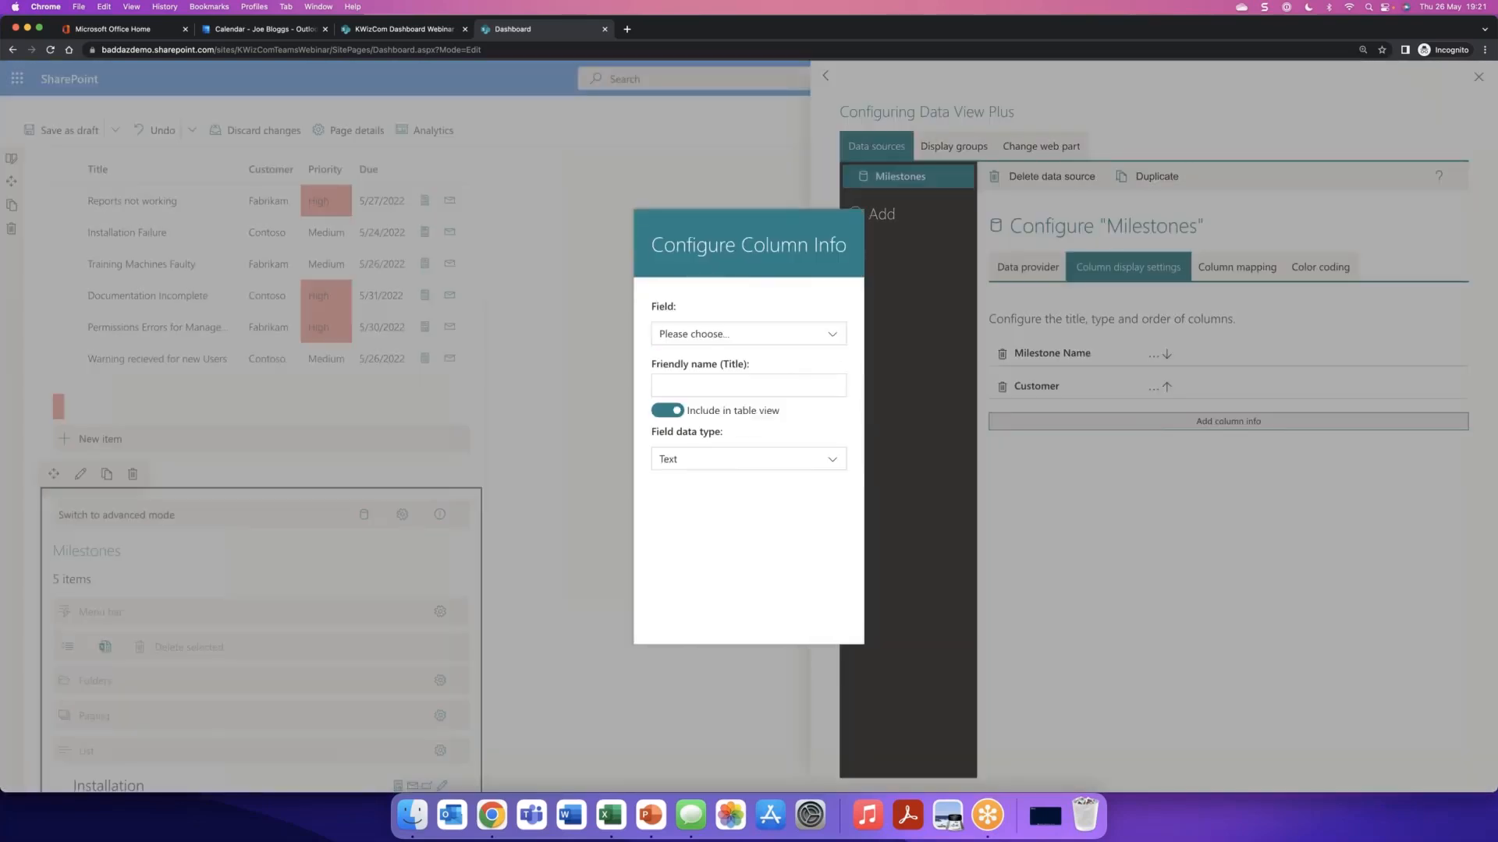
pyautogui.click(791, 341)
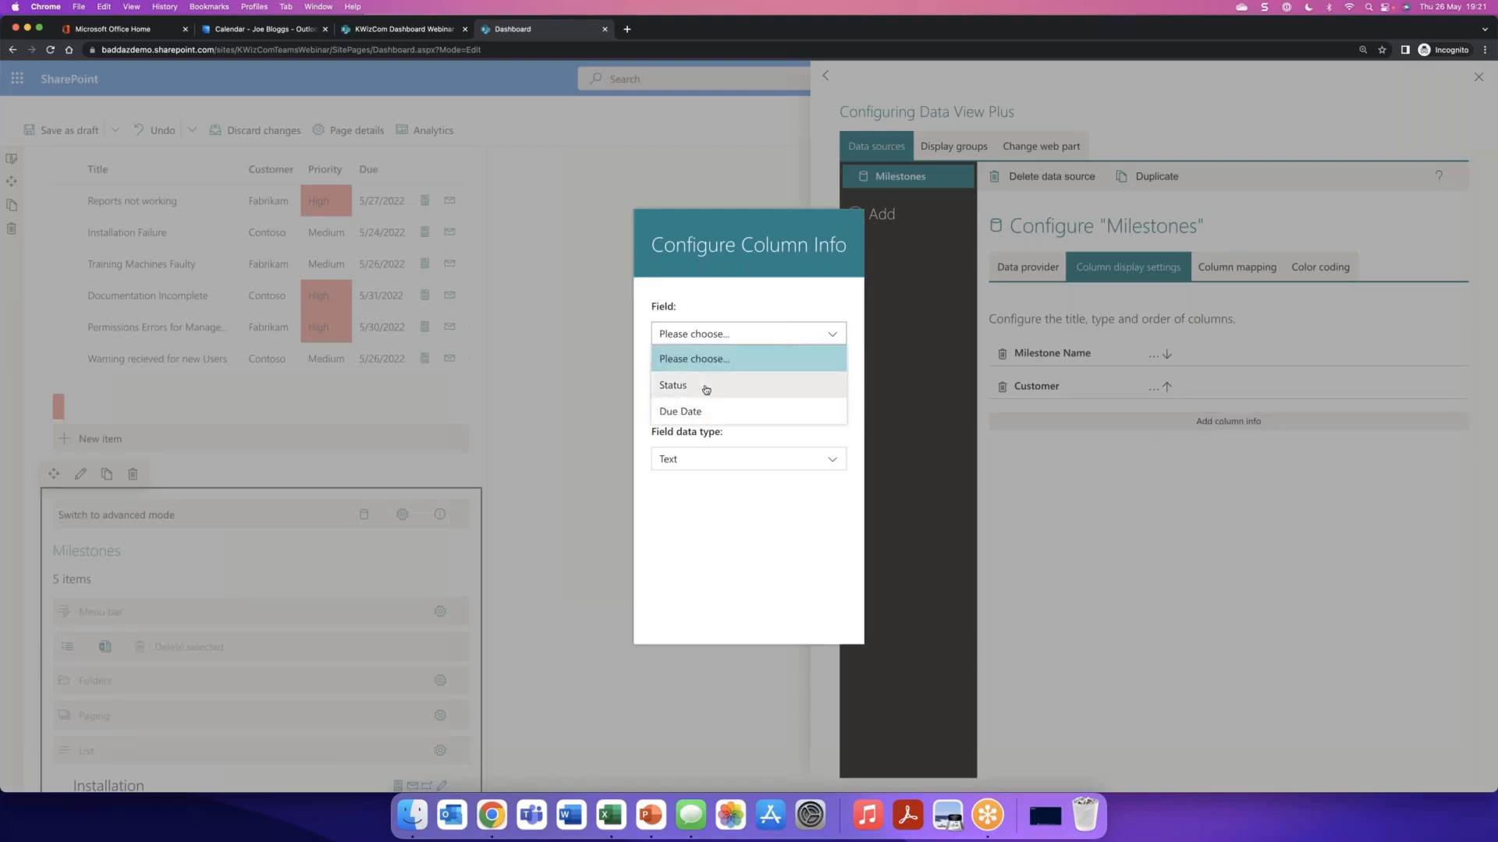
pyautogui.click(668, 390)
pyautogui.click(951, 514)
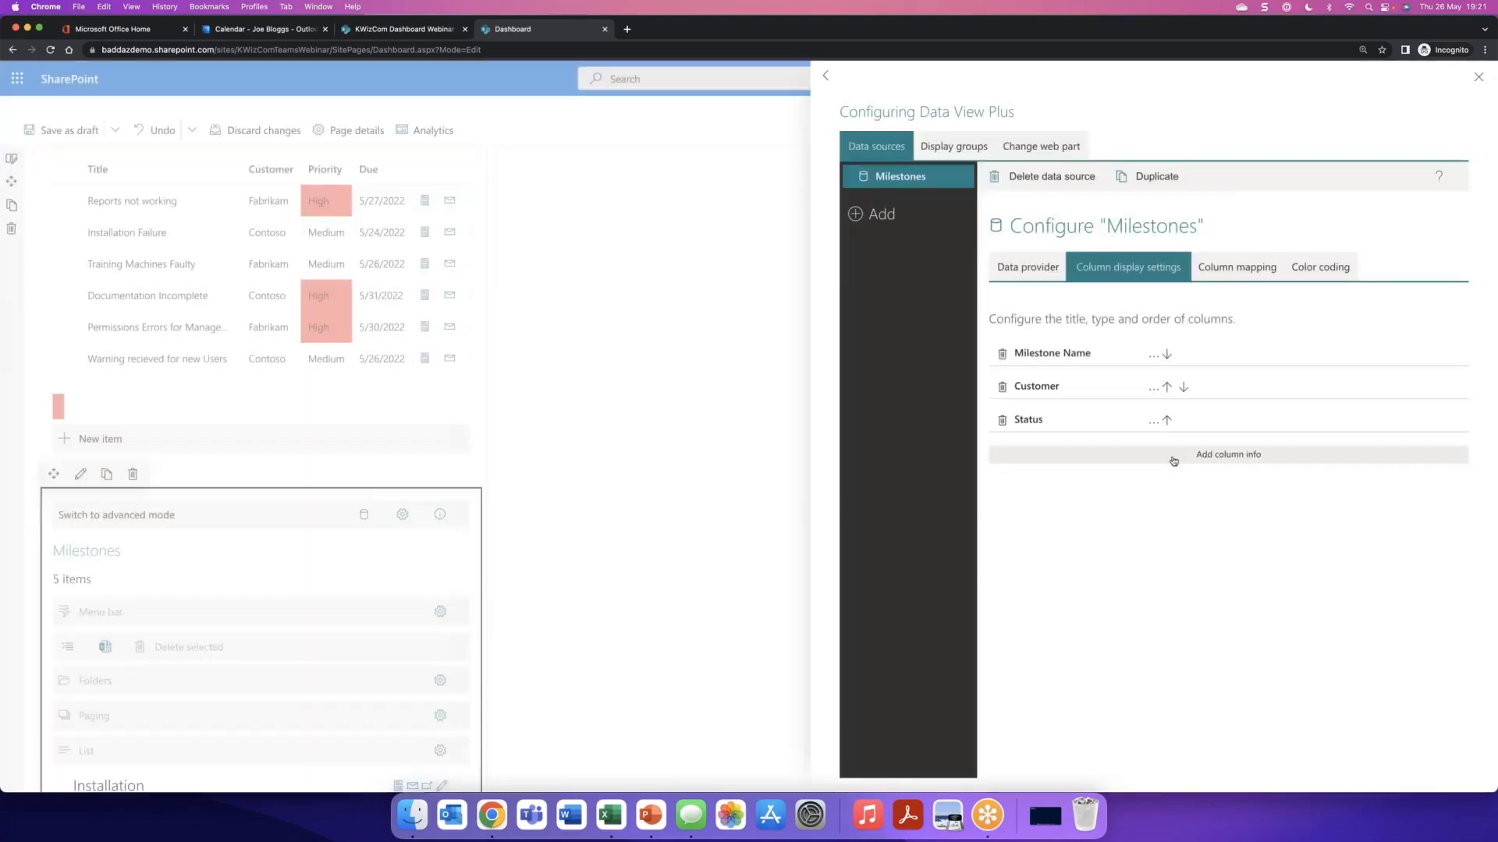
# - Add the Due Date field with the data type Date and/or time, choose its date display type, and close the data source configuration
pyautogui.click(1176, 455)
pyautogui.click(788, 334)
pyautogui.click(706, 385)
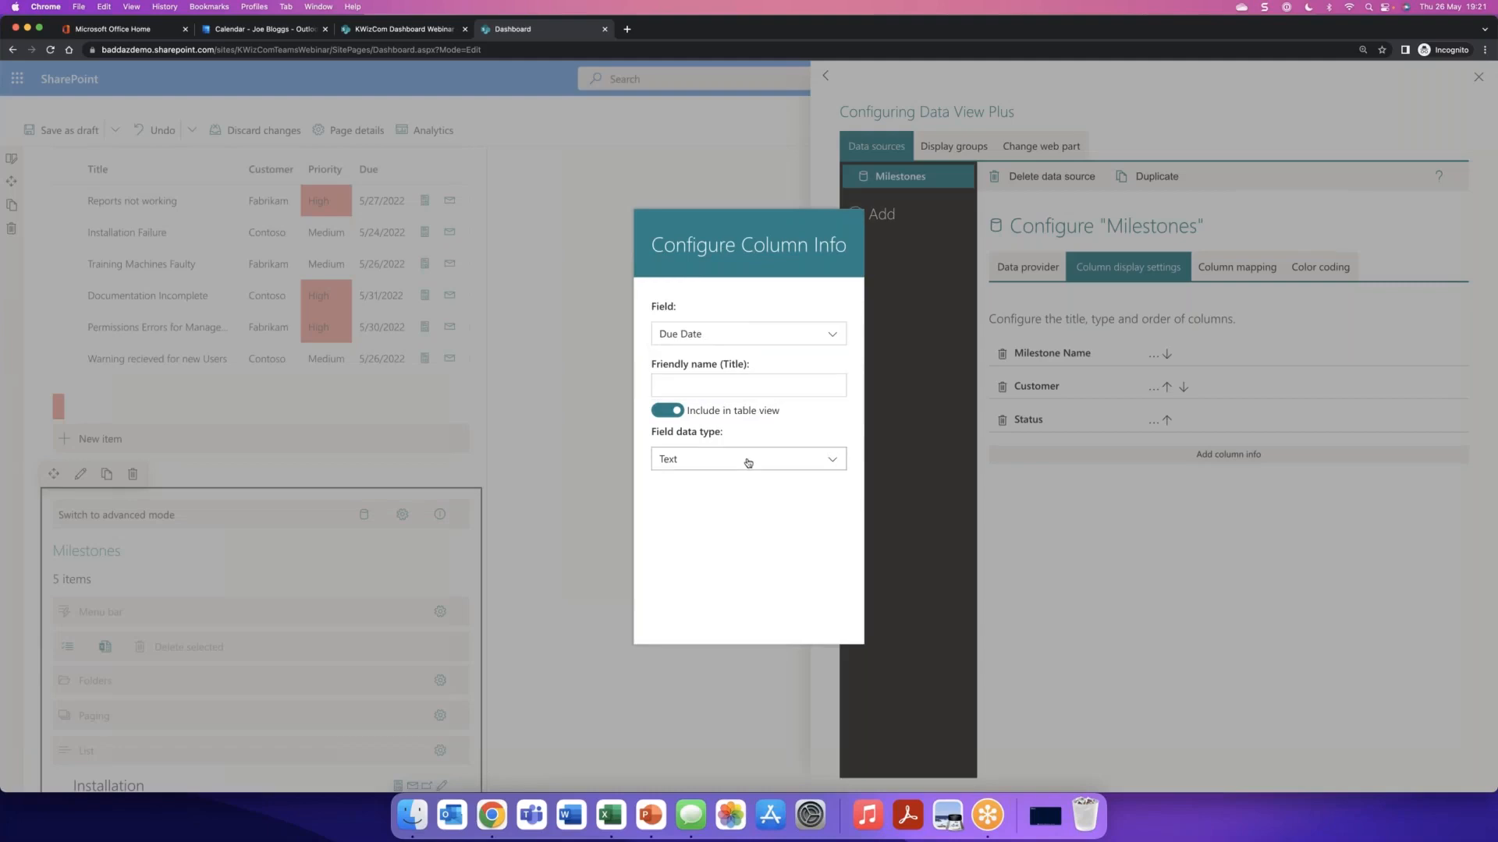
pyautogui.click(748, 462)
pyautogui.click(721, 510)
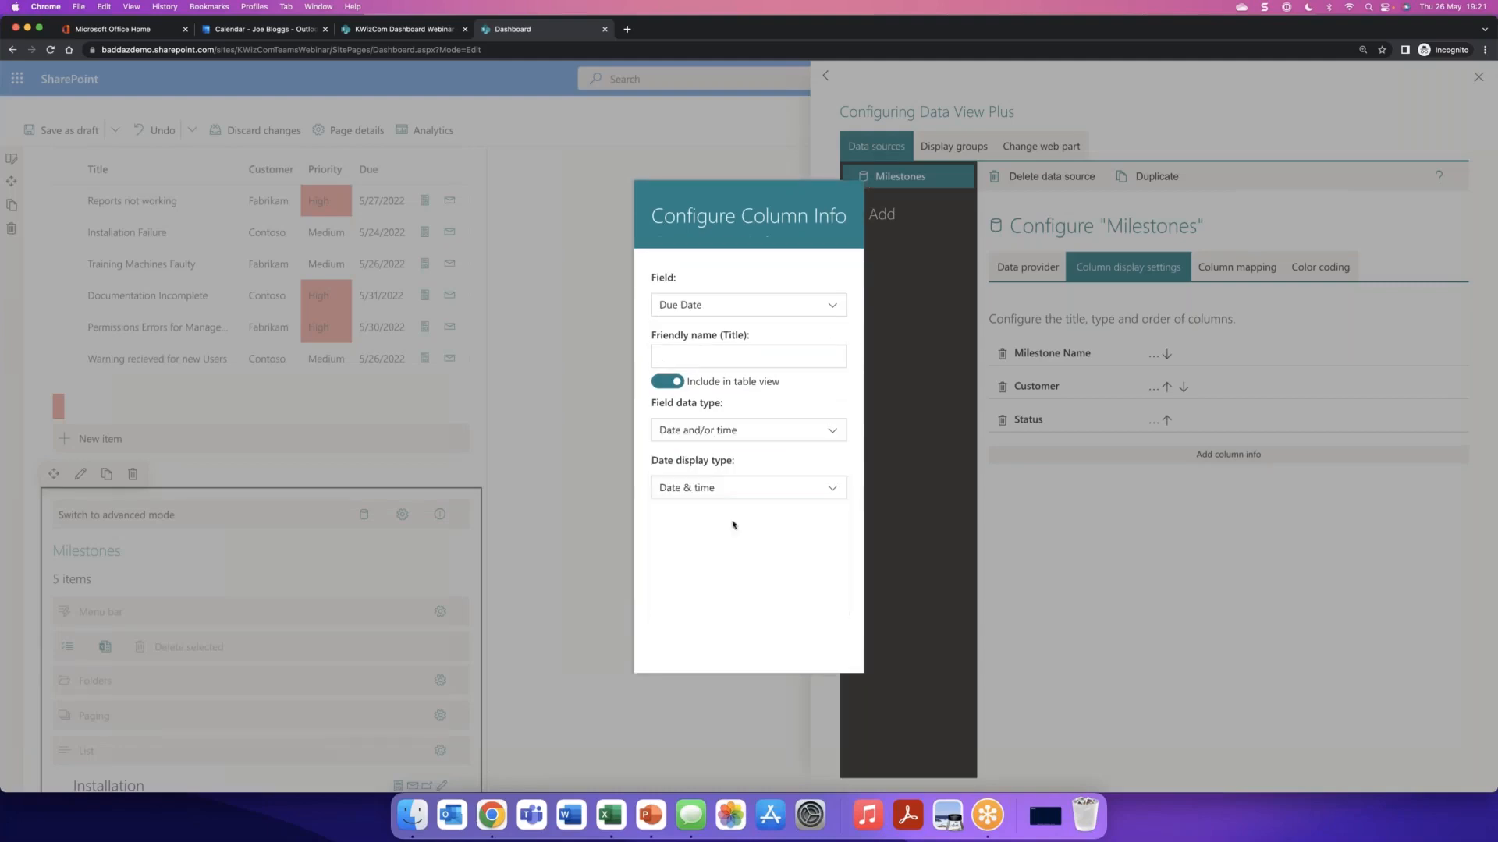
pyautogui.click(804, 488)
pyautogui.click(718, 539)
pyautogui.click(1085, 563)
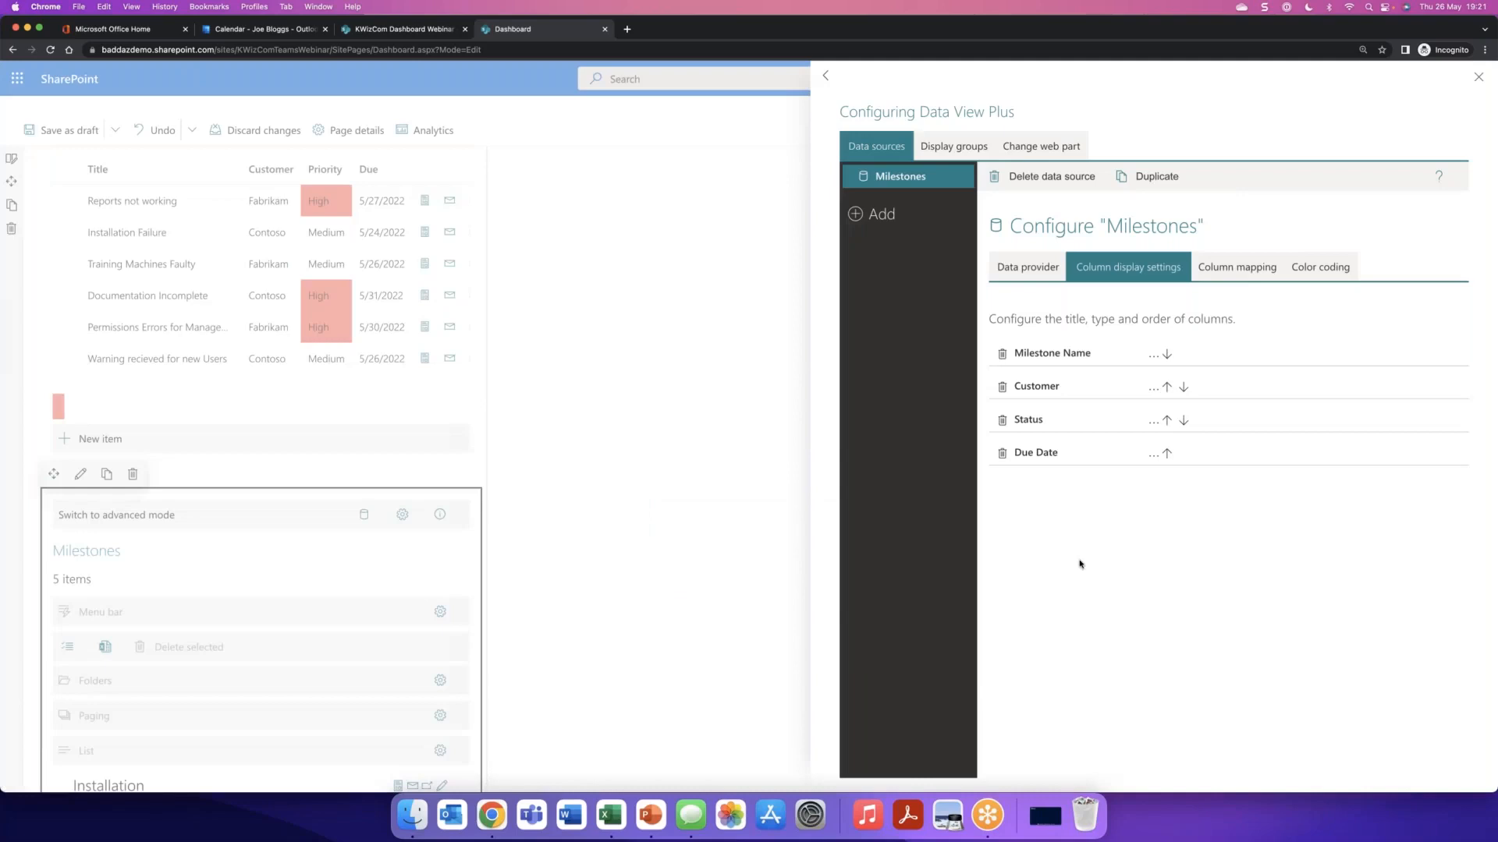
pyautogui.click(1478, 78)
pyautogui.scroll(-4, 632, 558)
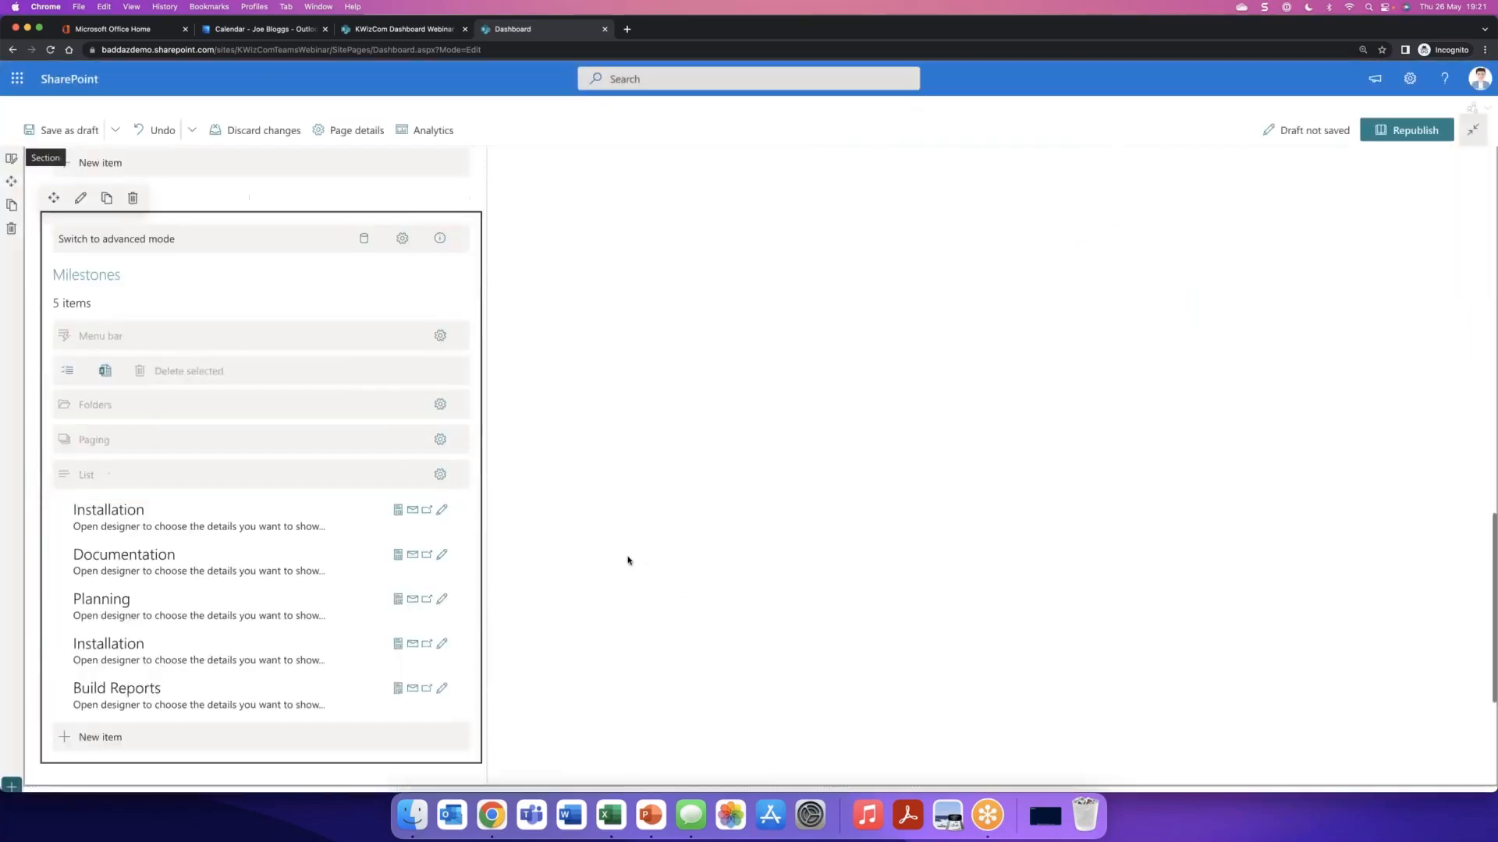
# - Switch the Milestones web part to advanced mode and change its List control to a Table
pyautogui.scroll(-1, 628, 560)
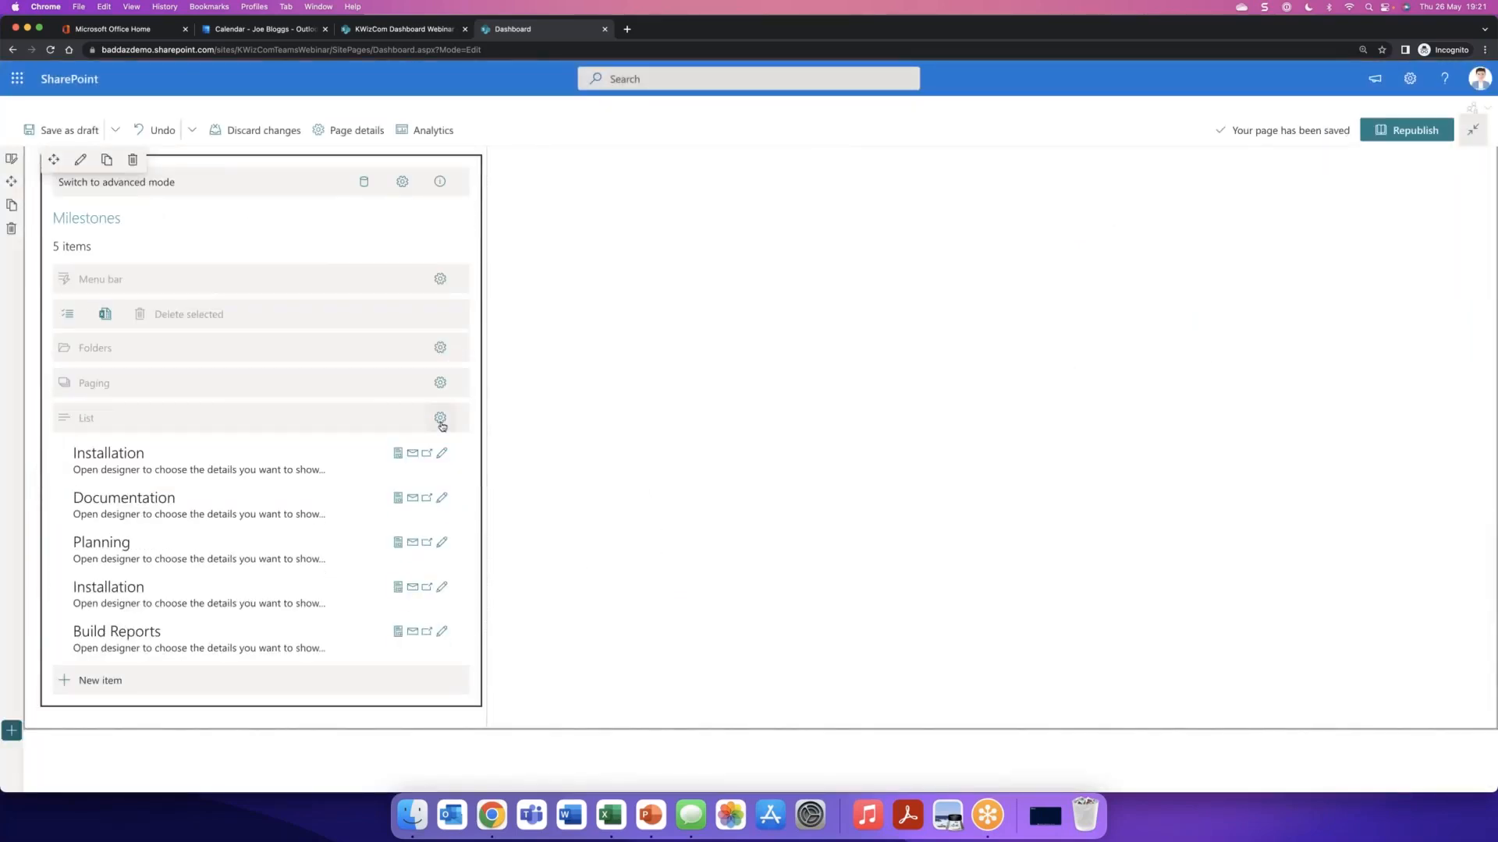
pyautogui.click(156, 182)
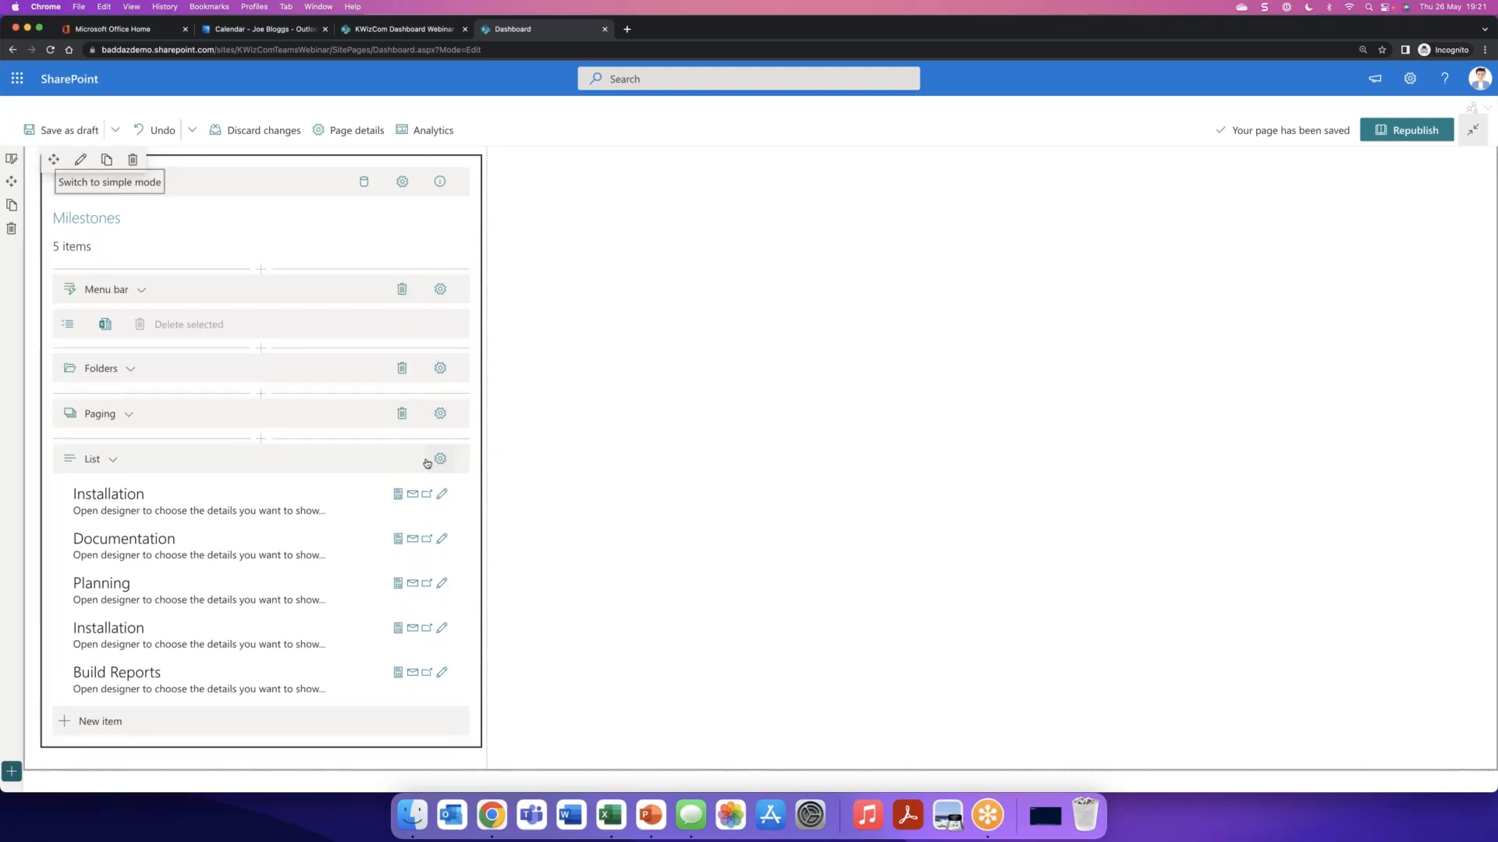
pyautogui.click(111, 462)
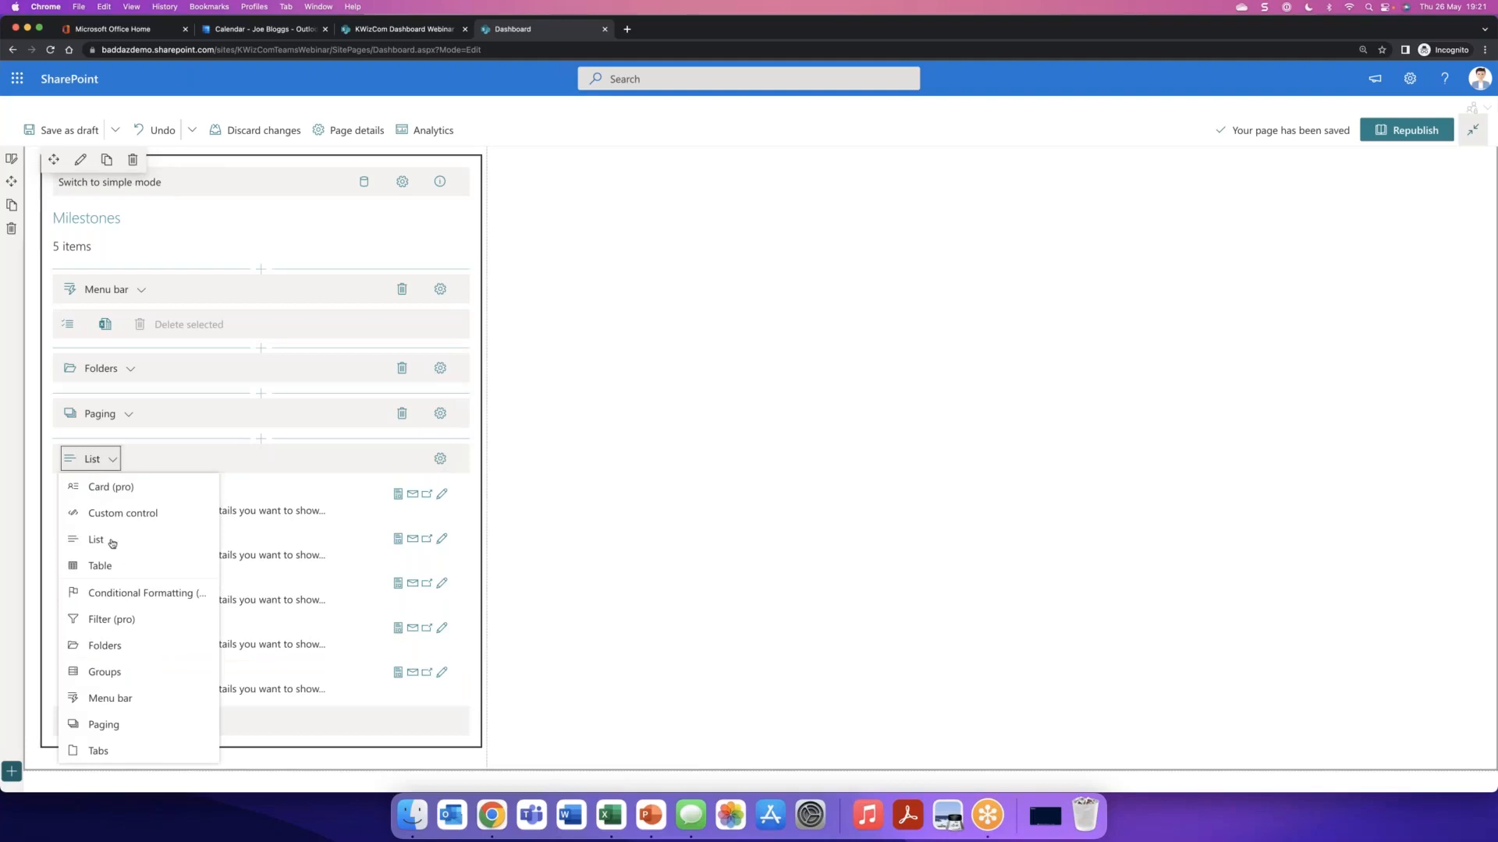
pyautogui.click(111, 563)
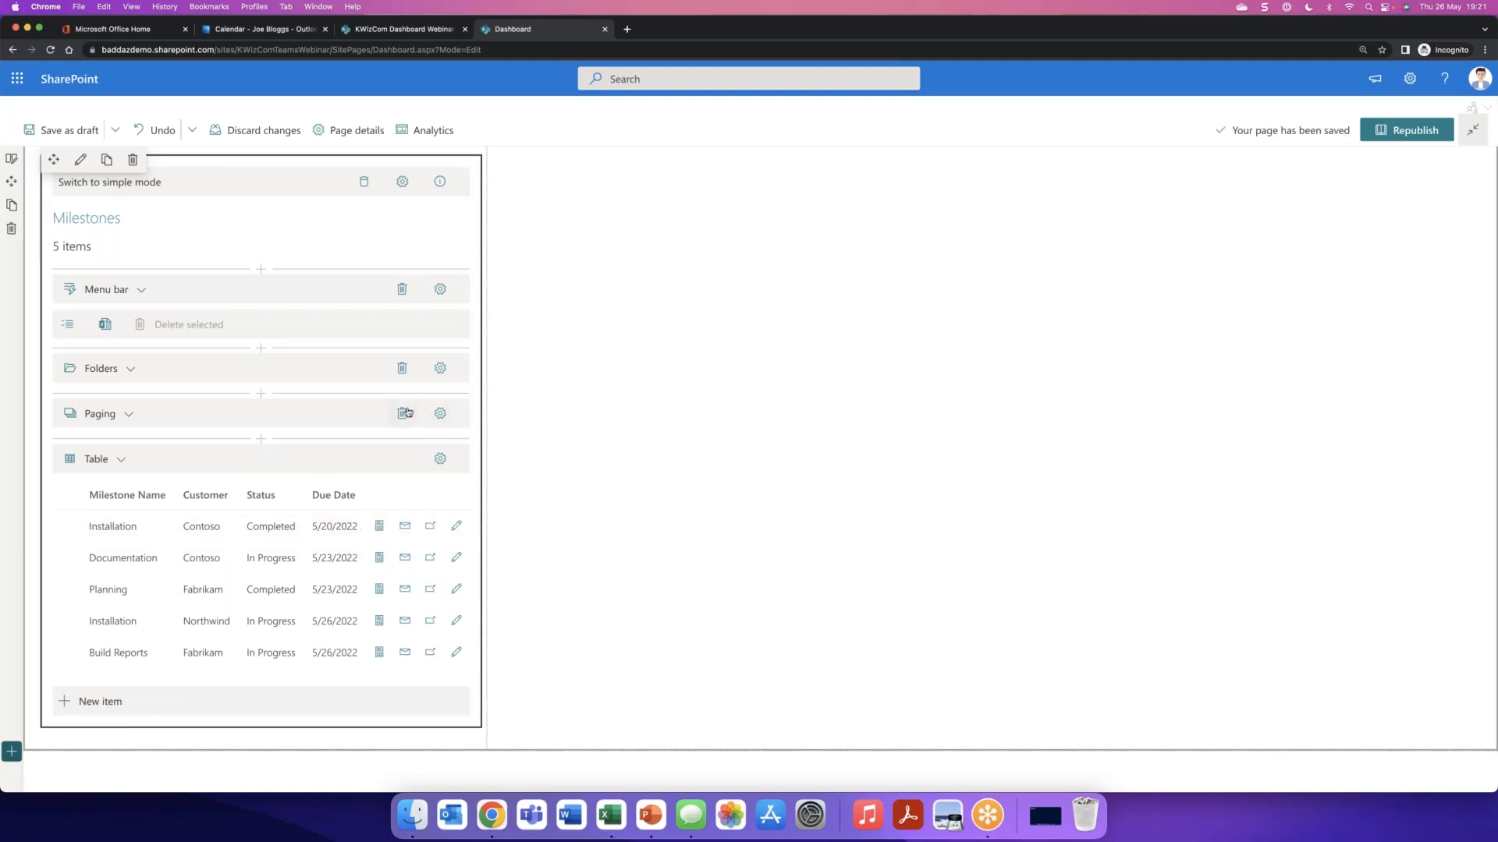
# - Remove the Folders and Paging controls from the Milestones web part
pyautogui.click(403, 378)
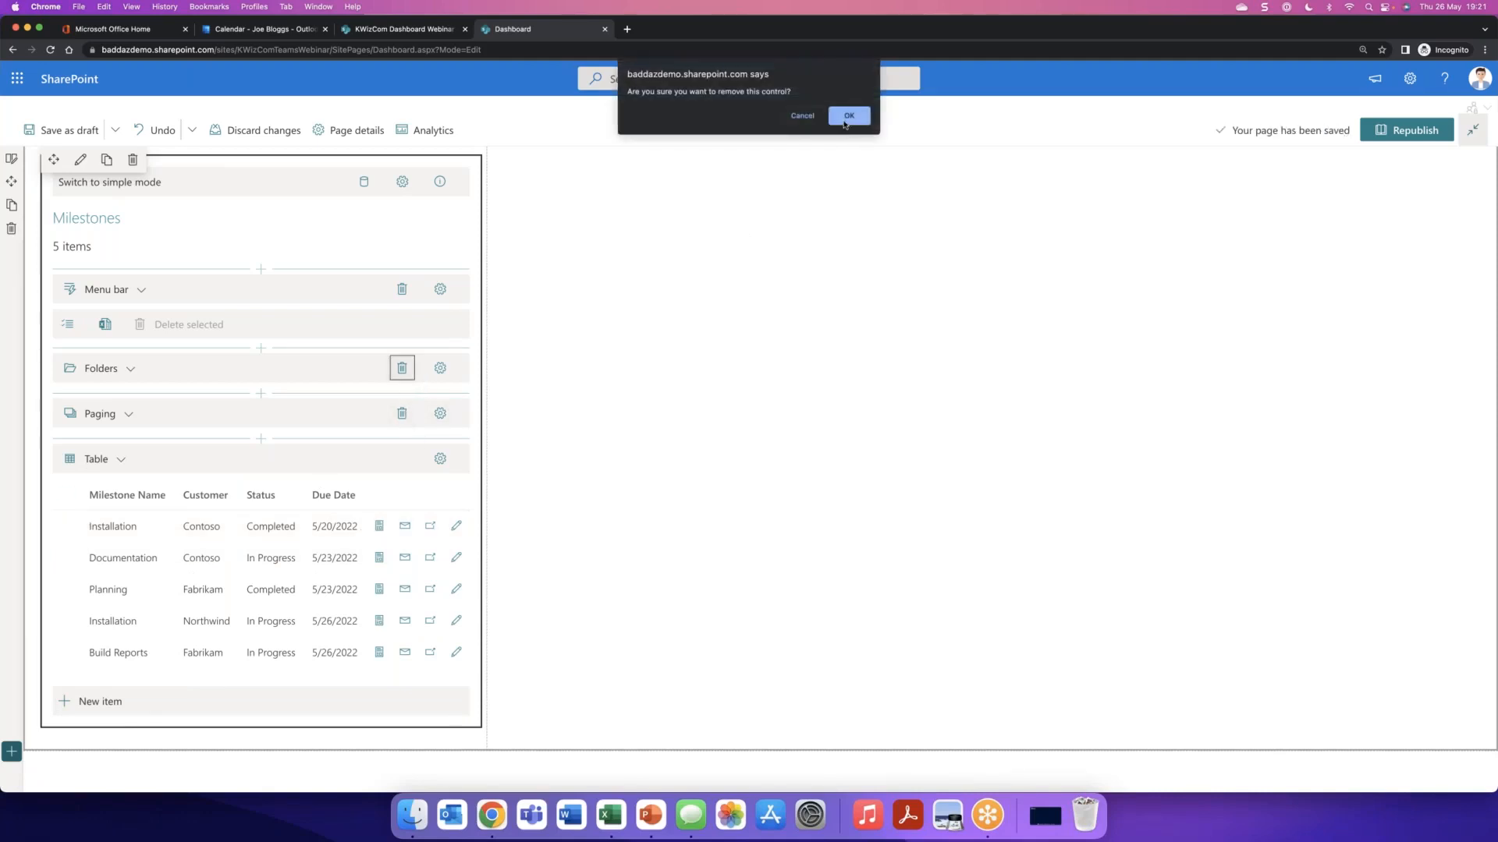
pyautogui.click(845, 123)
pyautogui.click(402, 367)
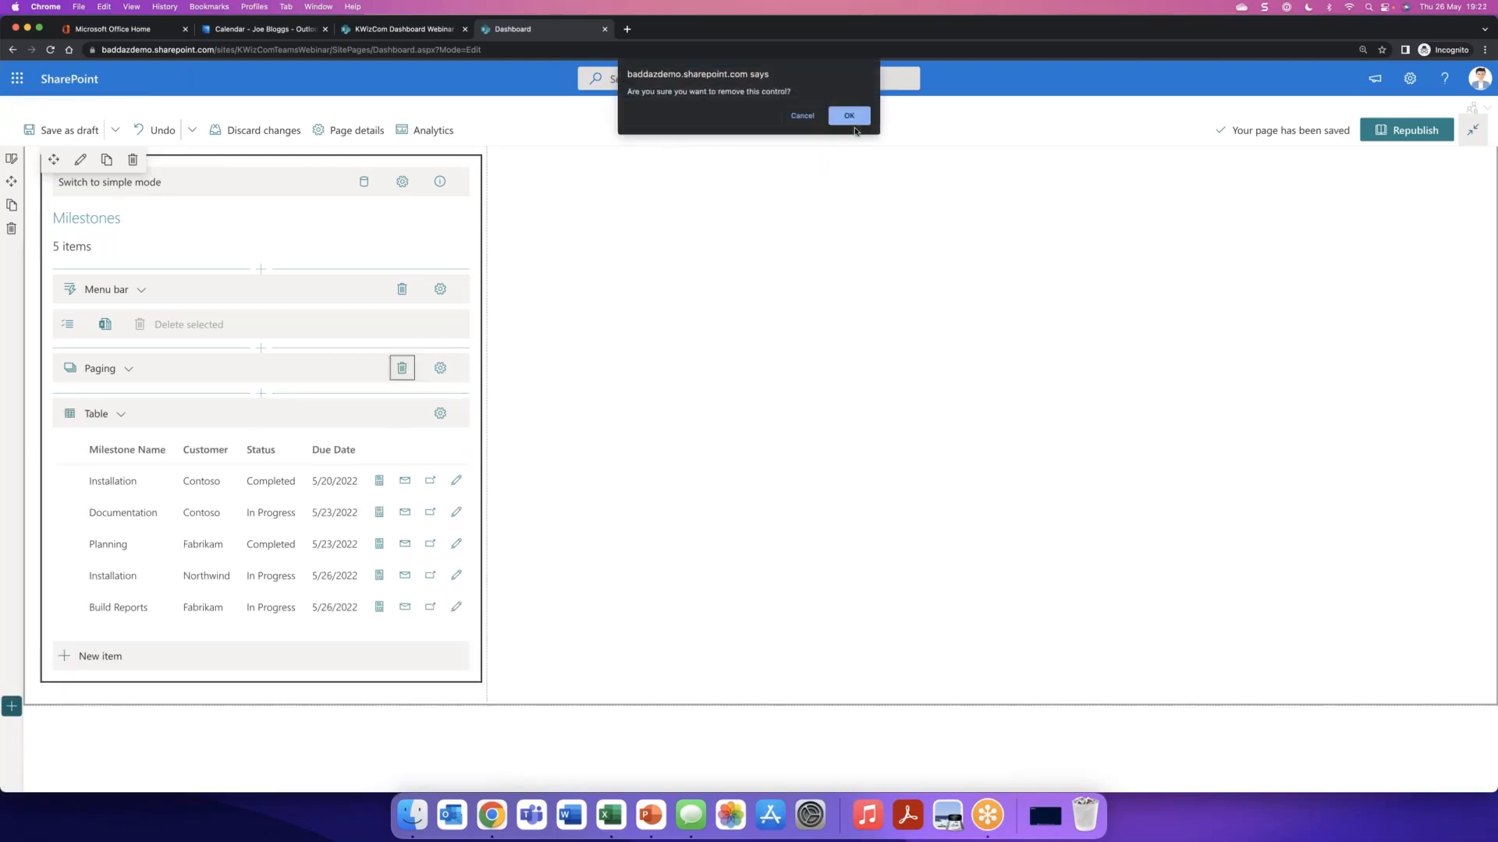
pyautogui.click(850, 118)
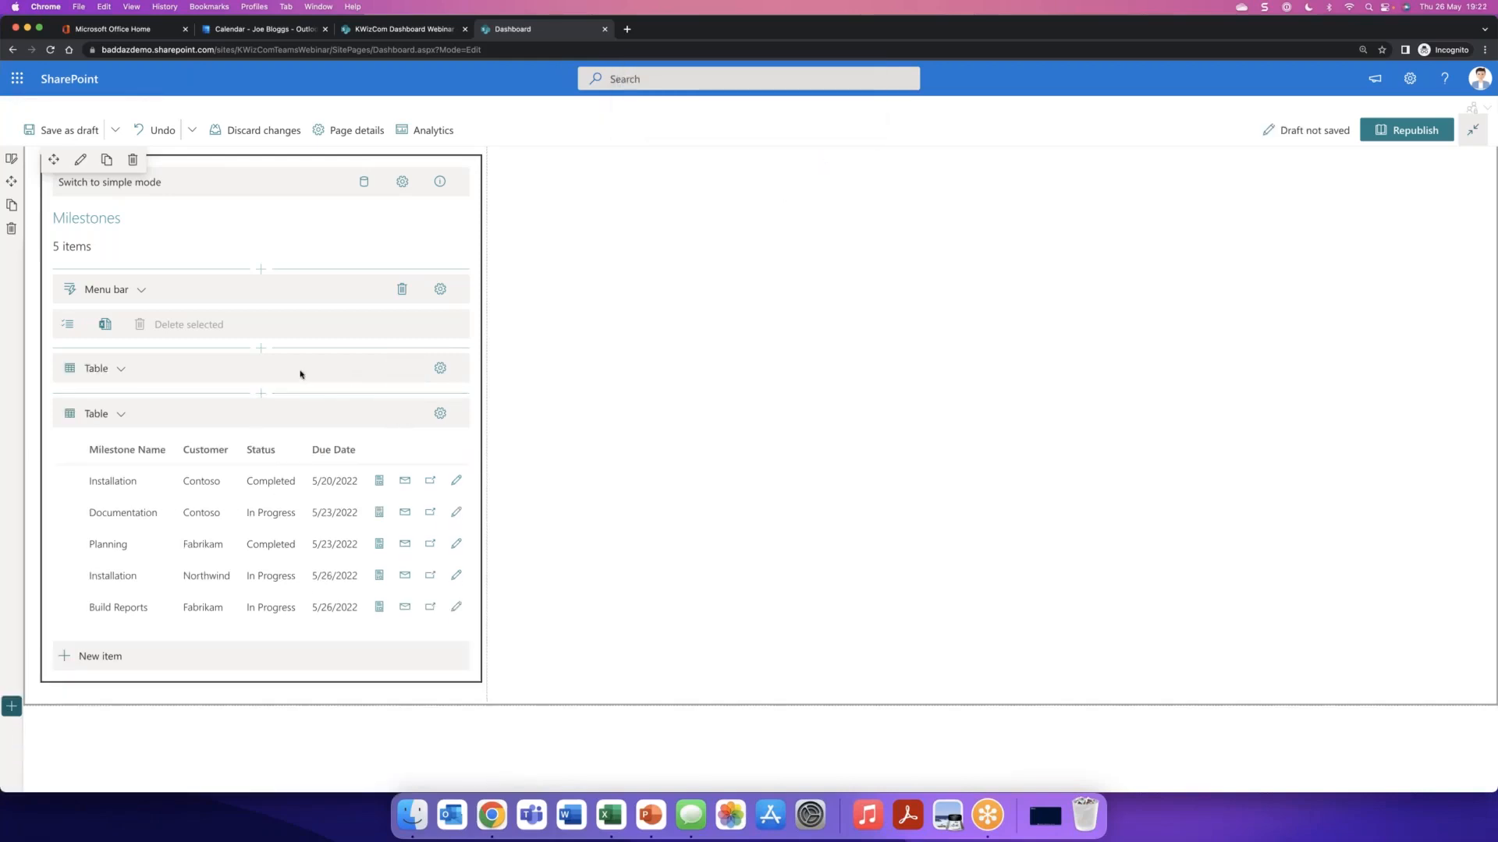
# - Add a Groups control between the Milestones menu bar and table, and review its Group by column options
pyautogui.click(261, 349)
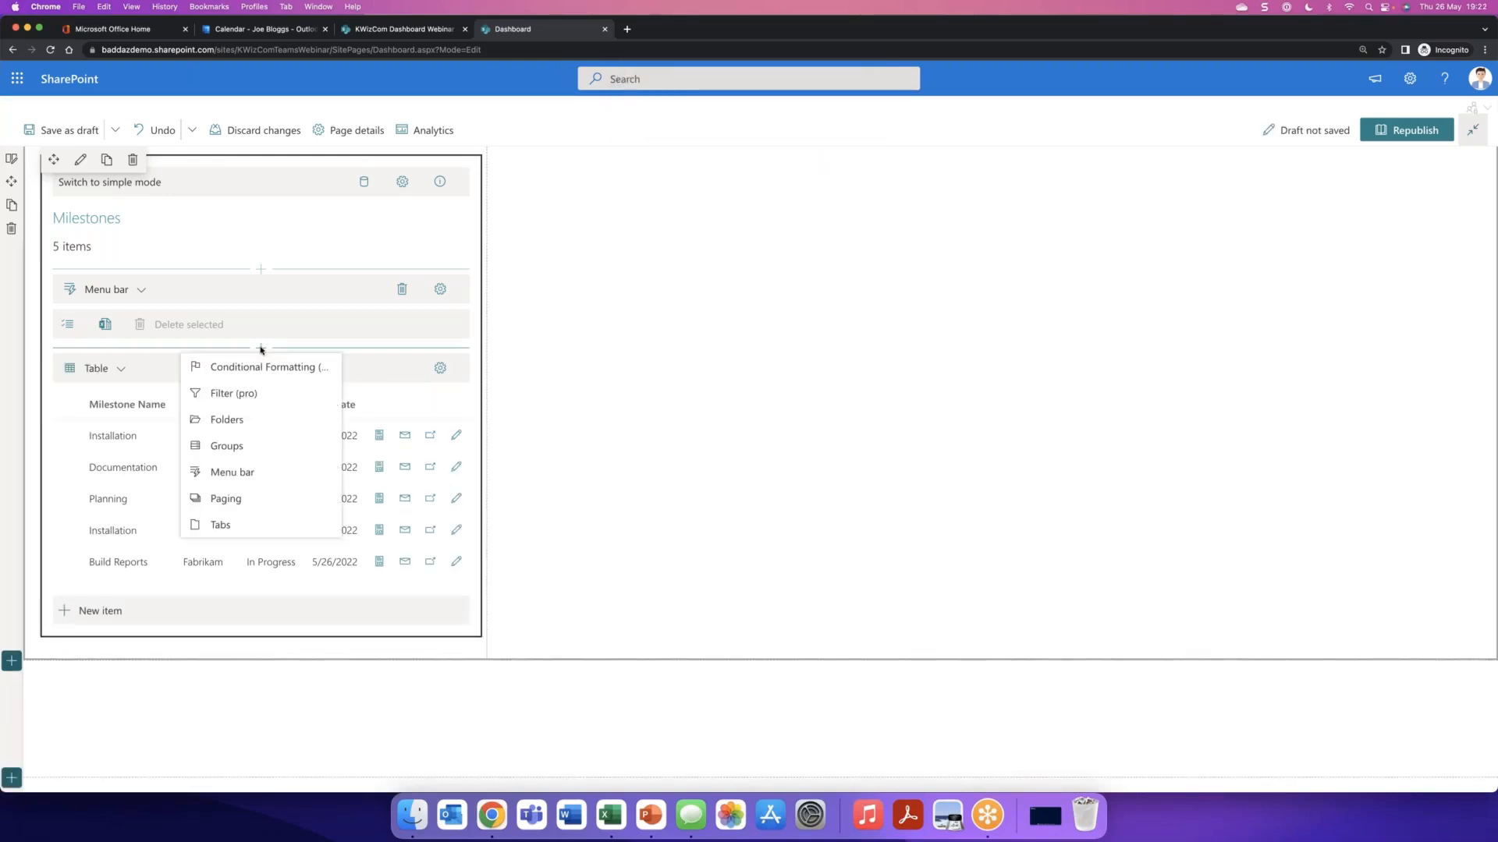
pyautogui.click(226, 446)
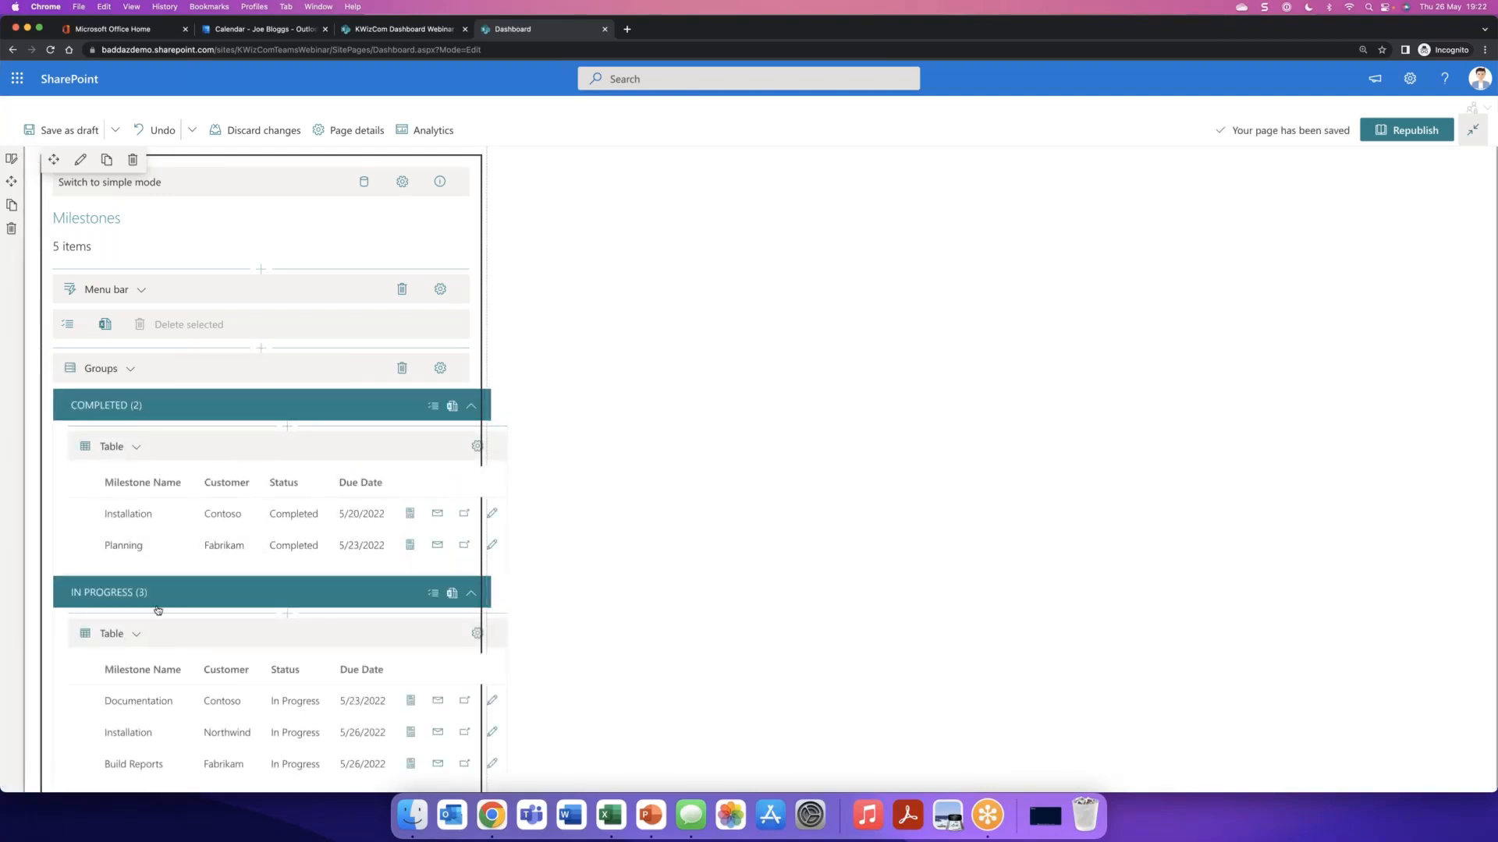
pyautogui.click(439, 373)
pyautogui.click(1445, 347)
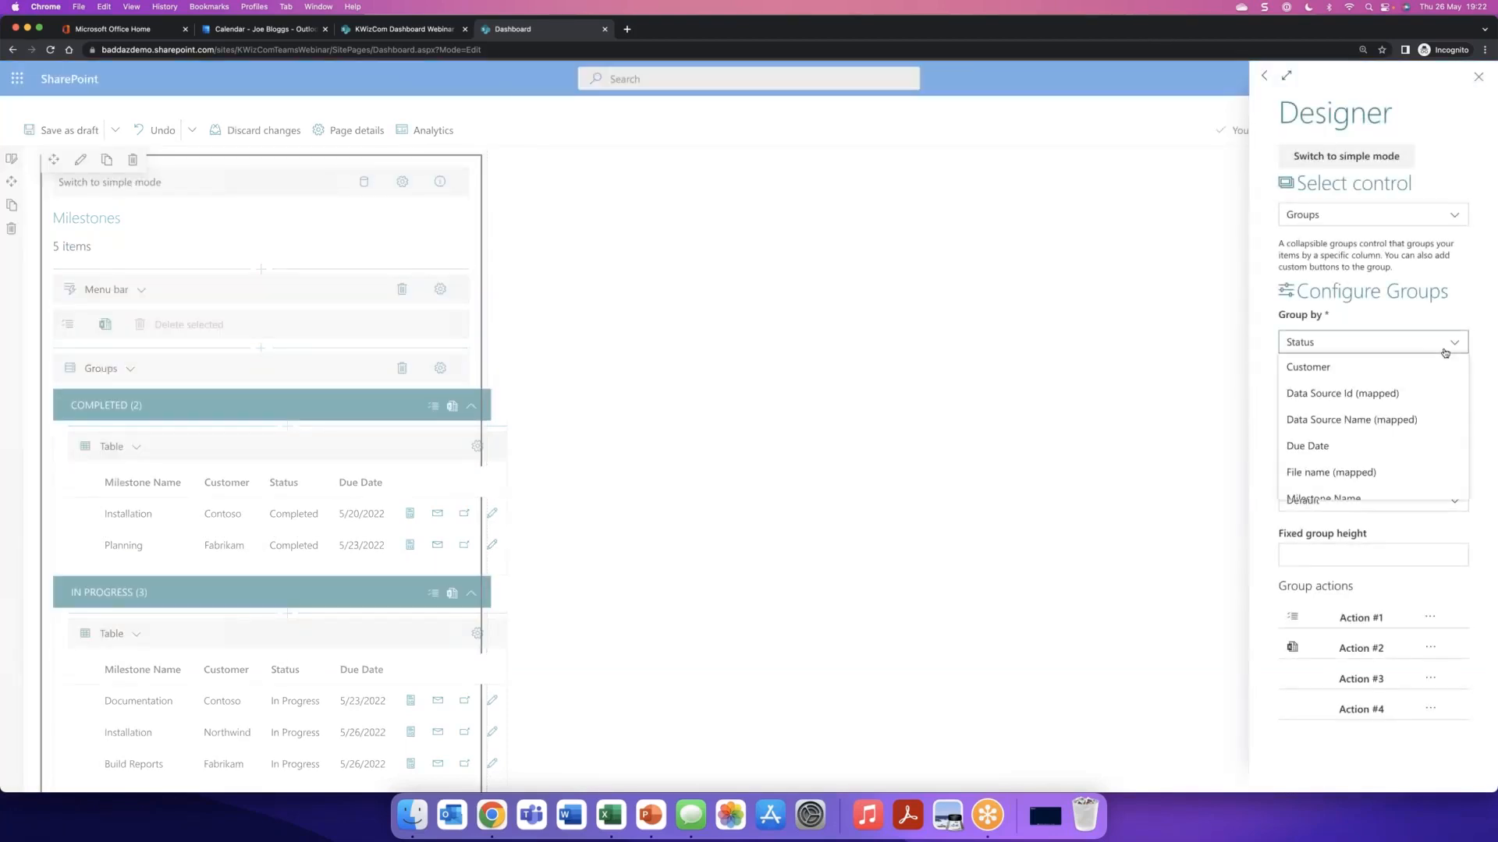
pyautogui.click(1478, 77)
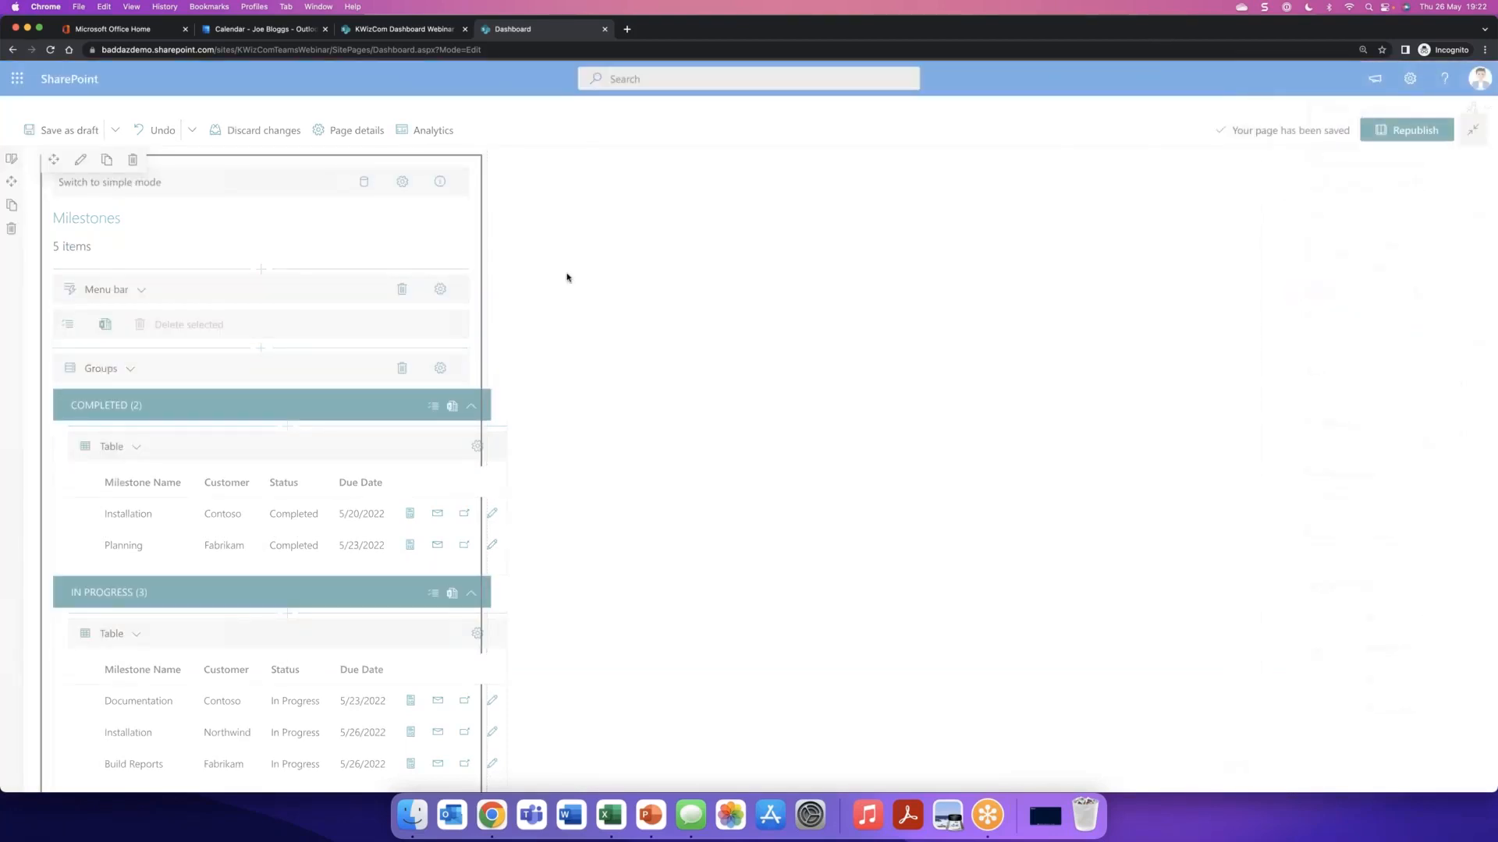
# - Change the Milestones Groups control to Tabs and view the In Progress tab
pyautogui.click(125, 367)
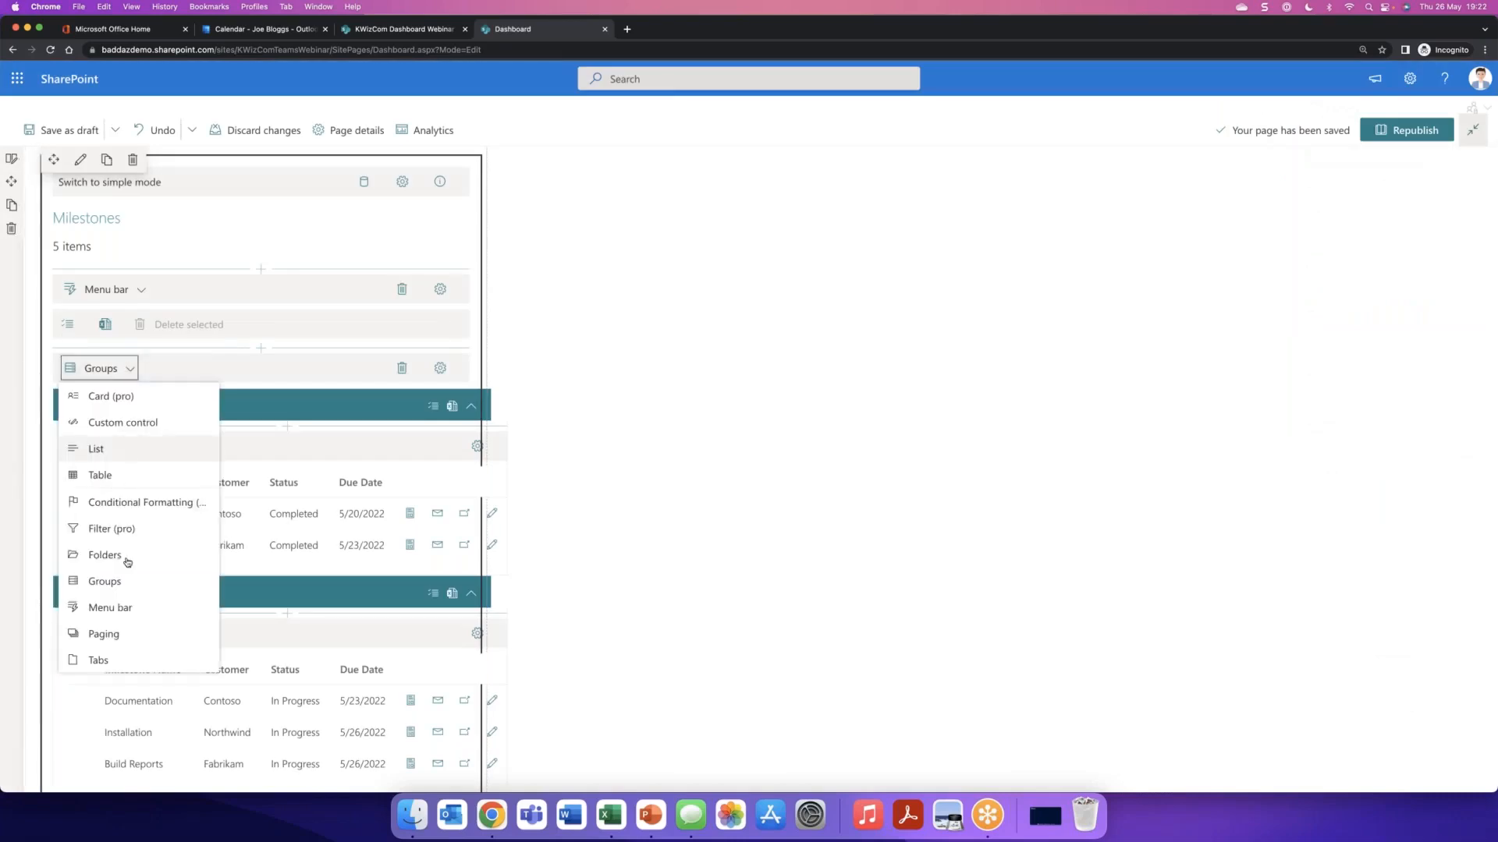
pyautogui.click(102, 659)
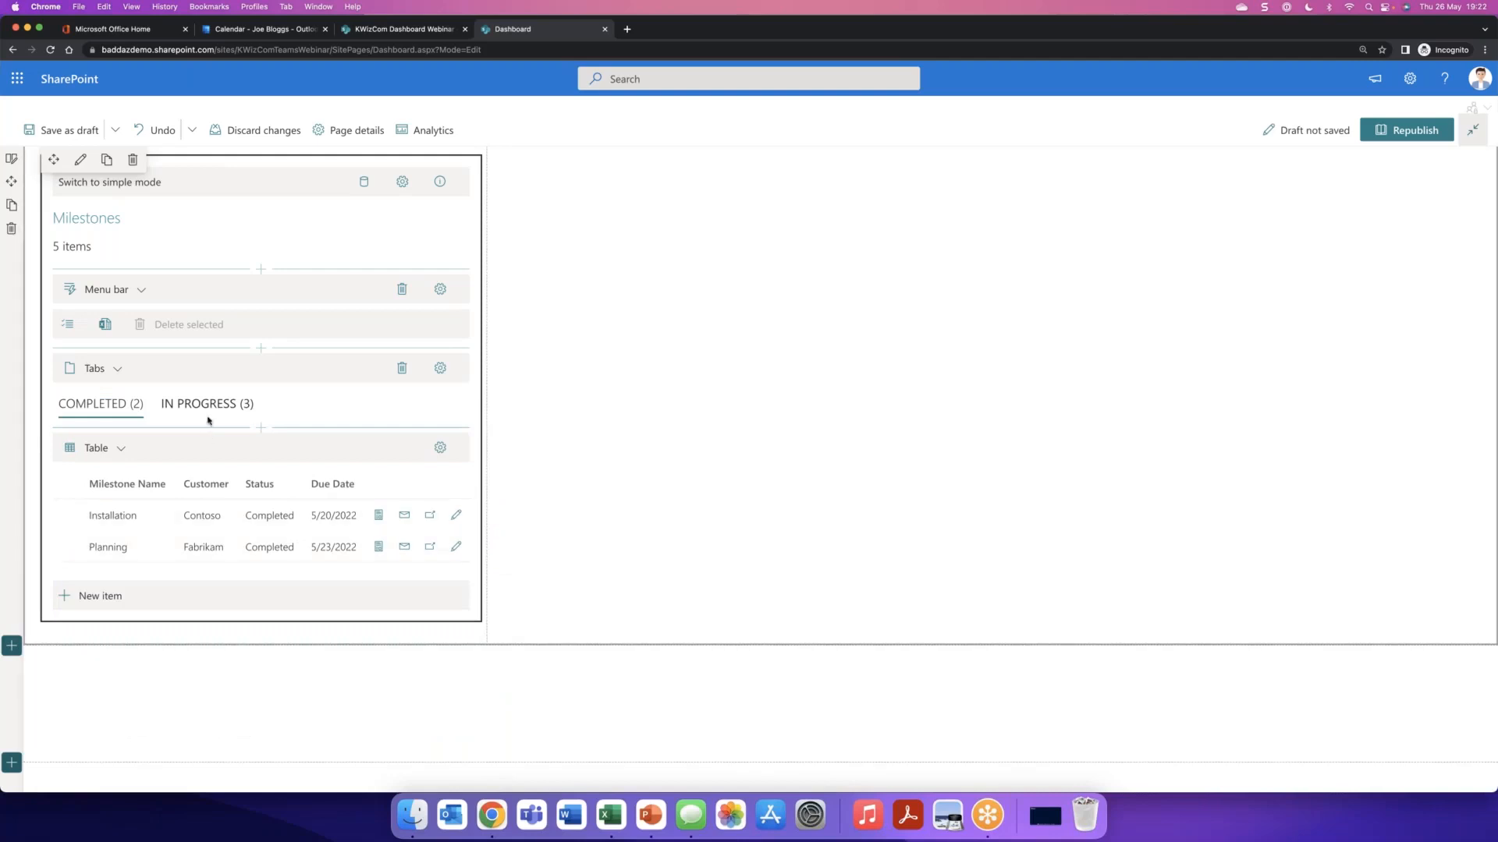
pyautogui.click(208, 412)
pyautogui.click(205, 408)
# - Examine the Risks list from the KWizCom Dashboard Webinar site contents, checking its columns and items, and return to the site's home page
pyautogui.scroll(6, 761, 443)
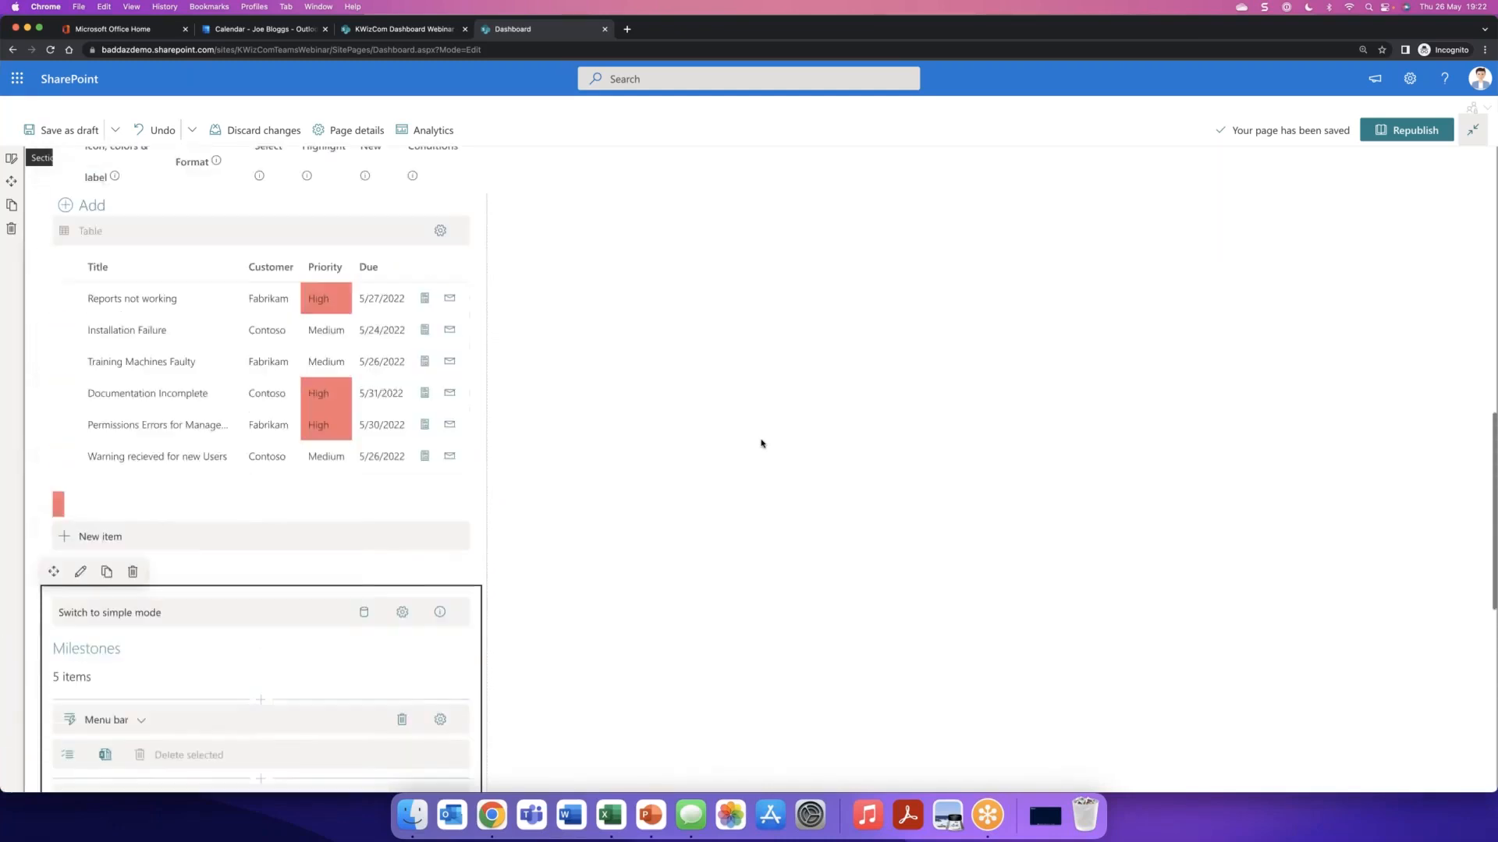
pyautogui.scroll(7, 762, 443)
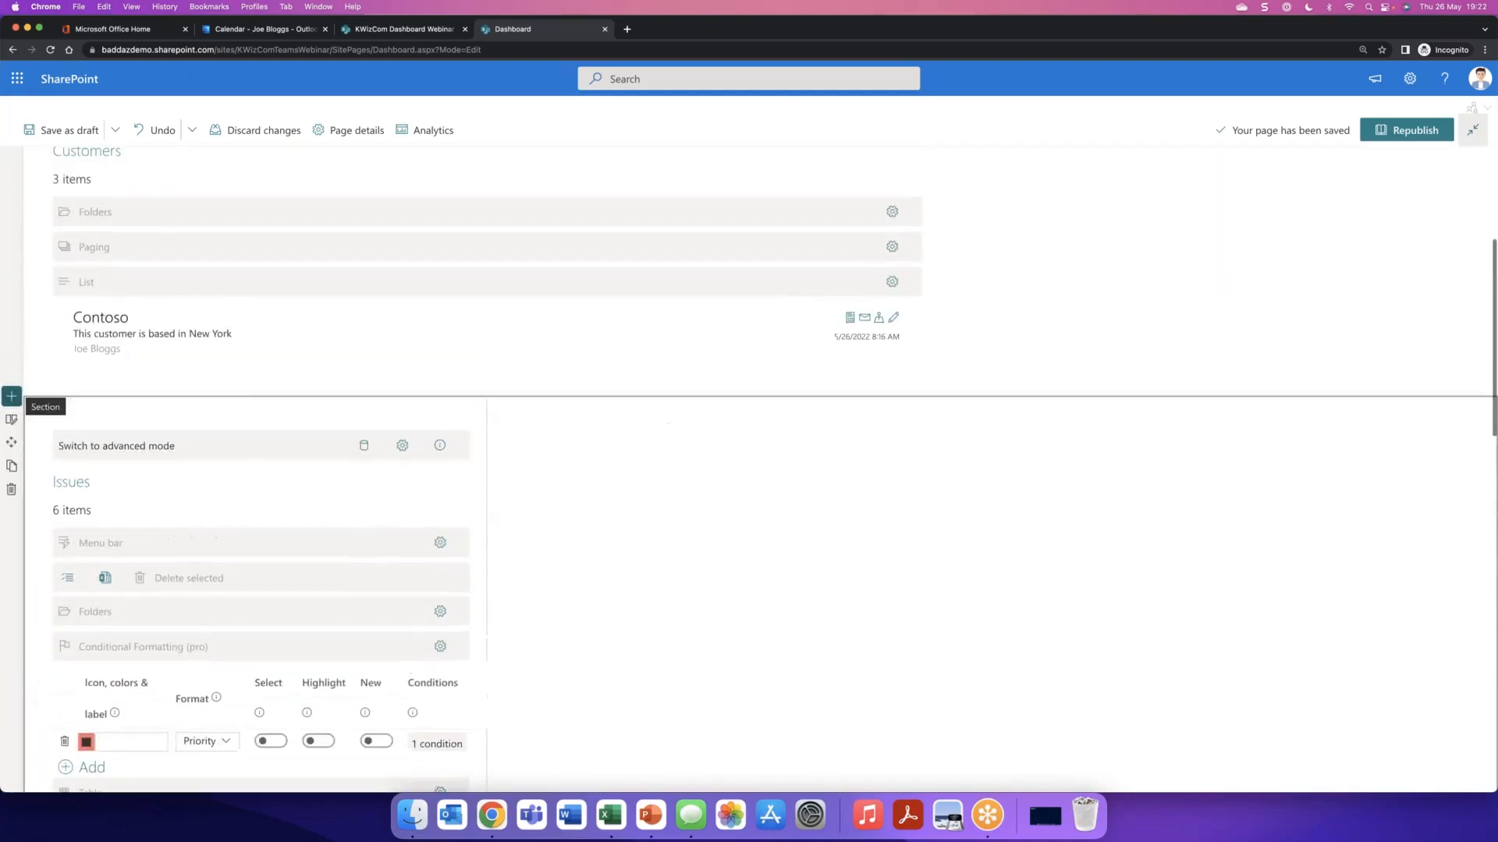
pyautogui.click(404, 29)
pyautogui.moveTo(925, 373)
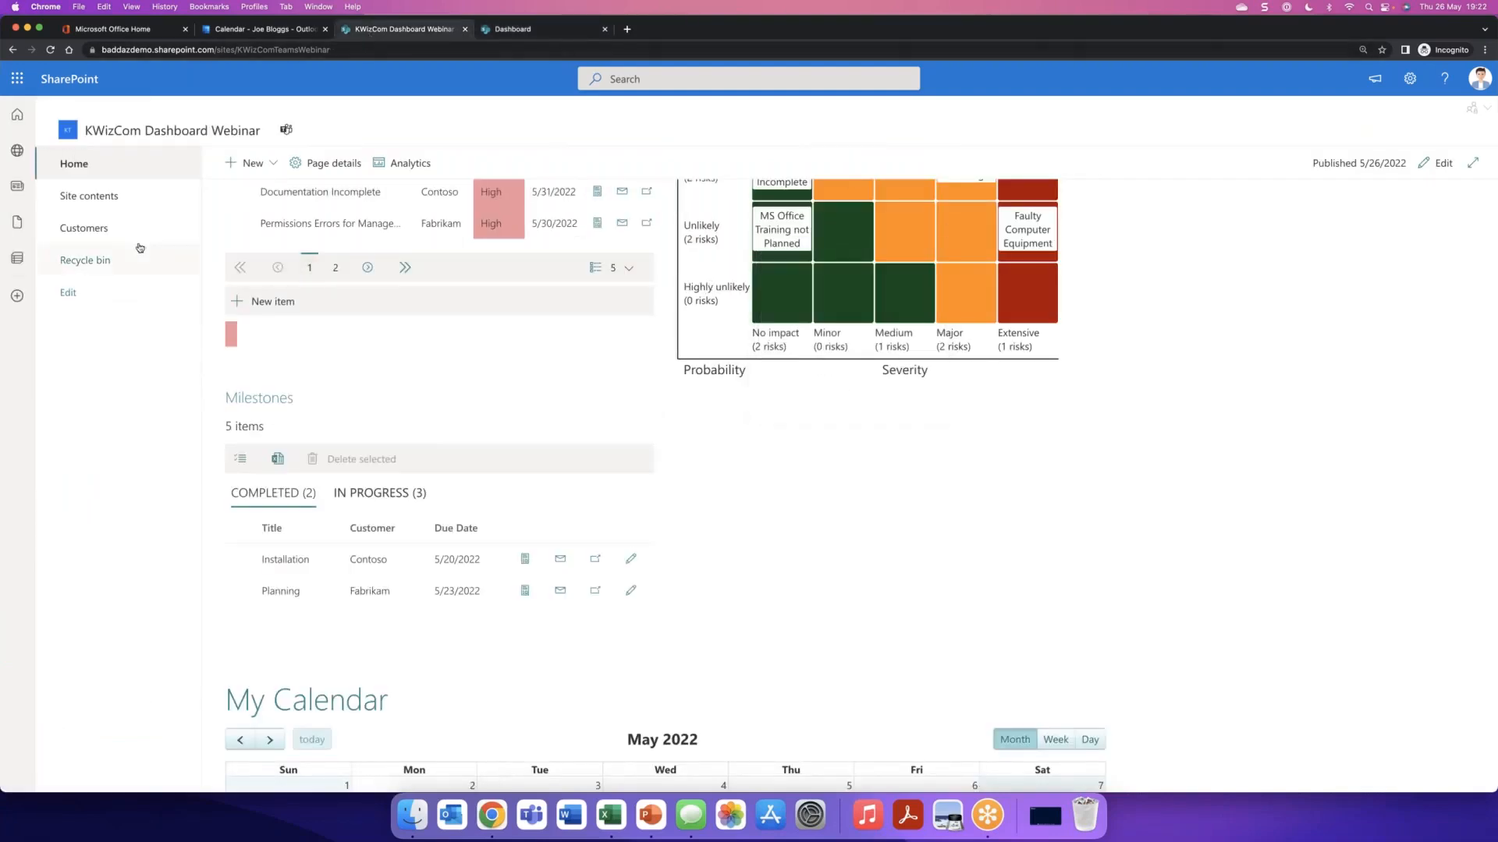
pyautogui.click(100, 209)
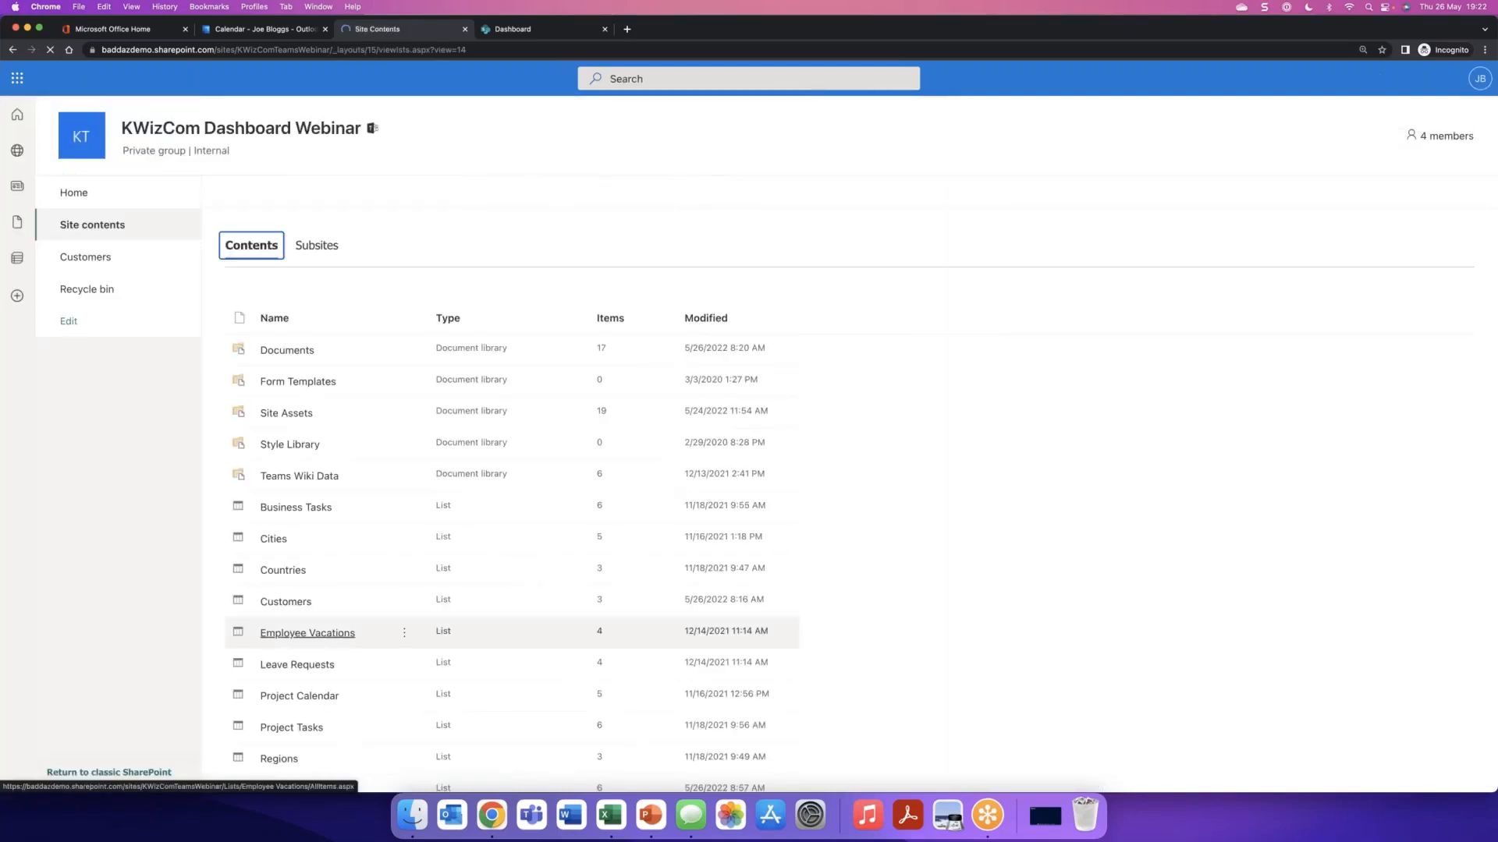
pyautogui.scroll(-3, 277, 609)
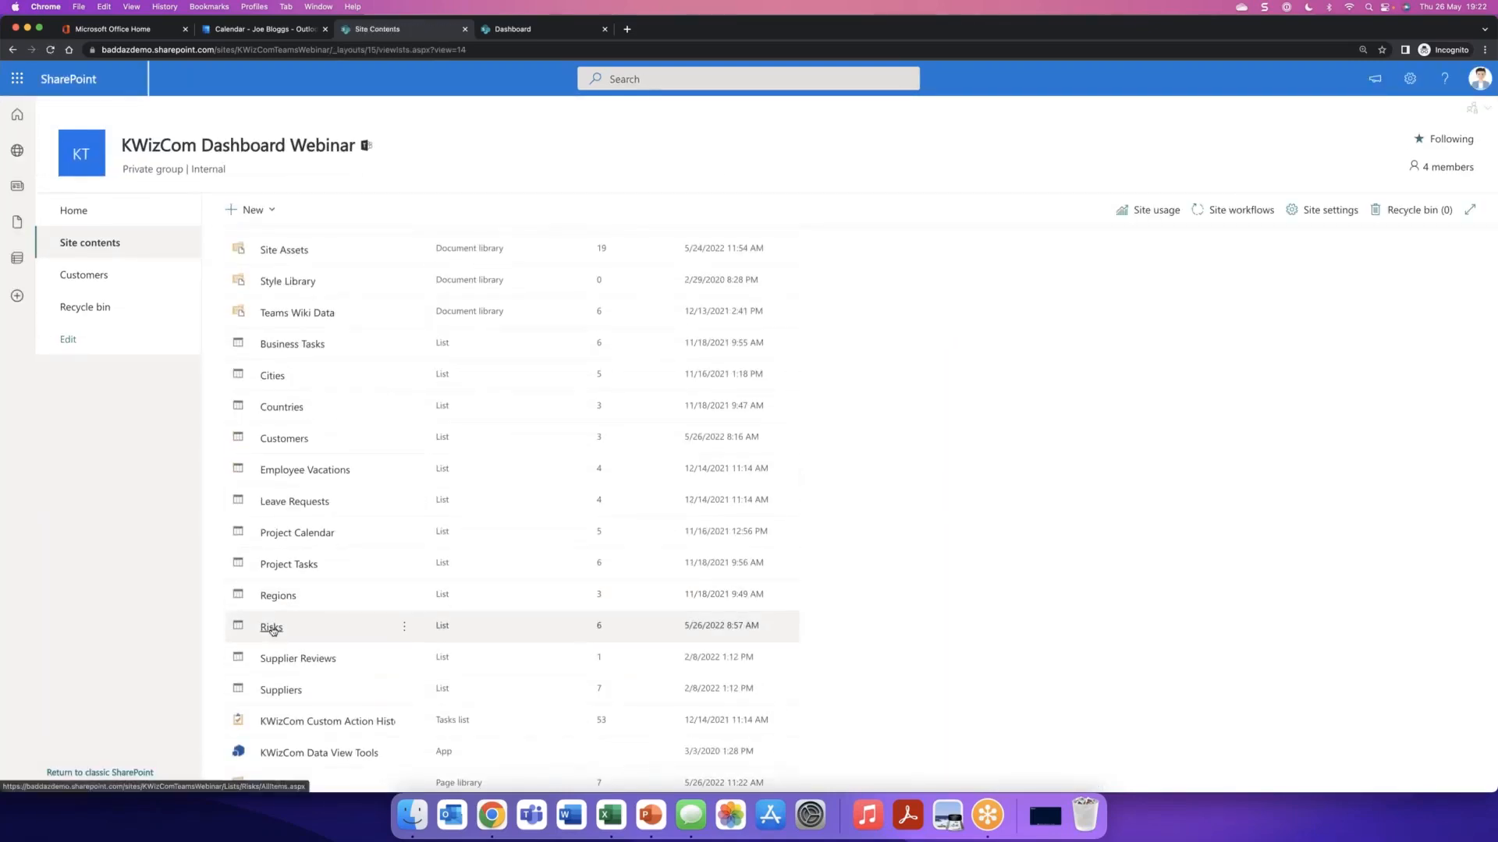
pyautogui.click(273, 625)
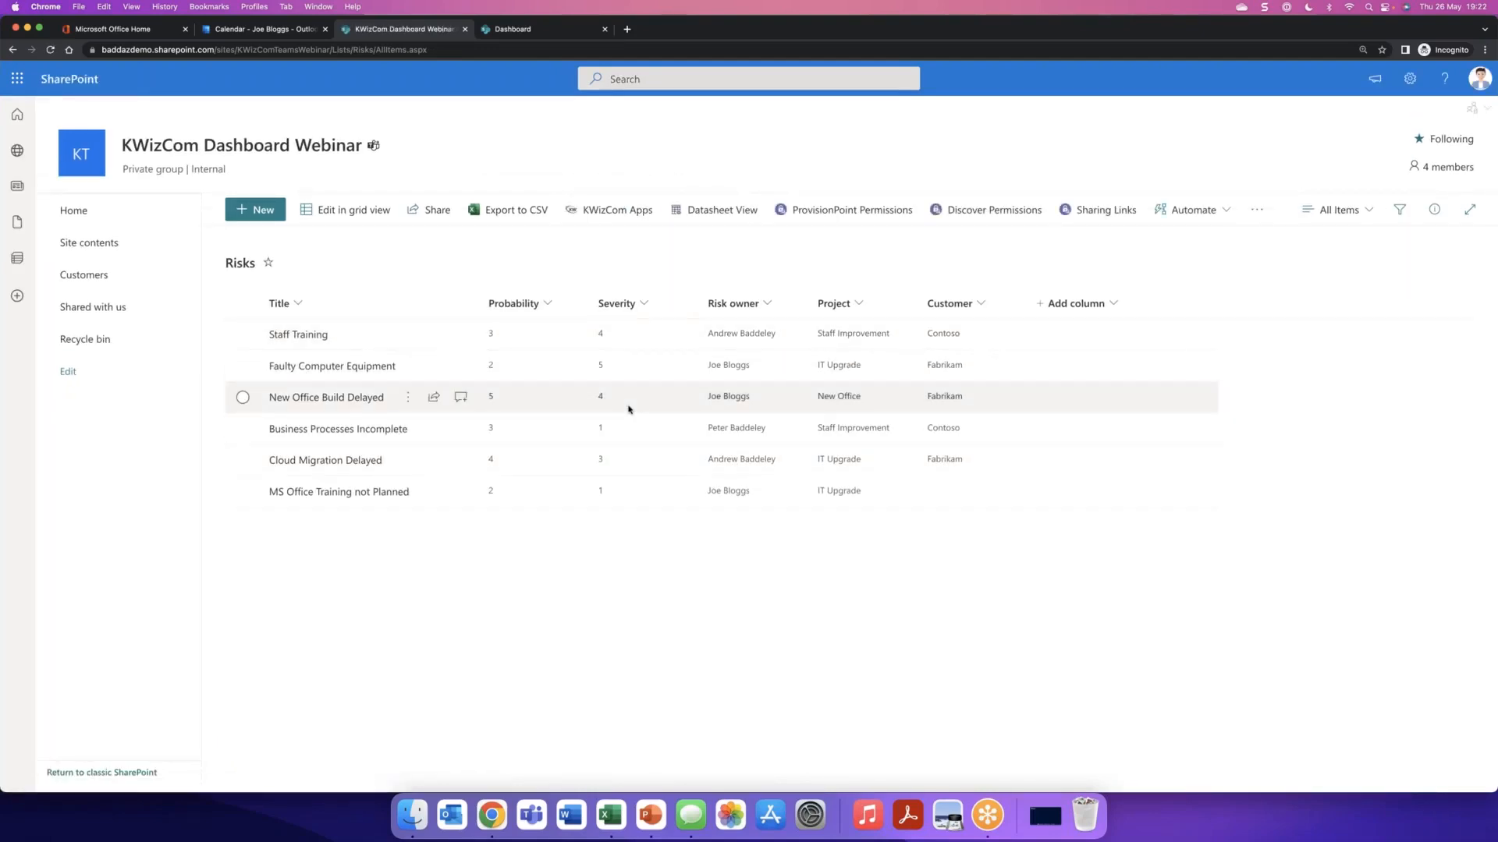
pyautogui.click(74, 210)
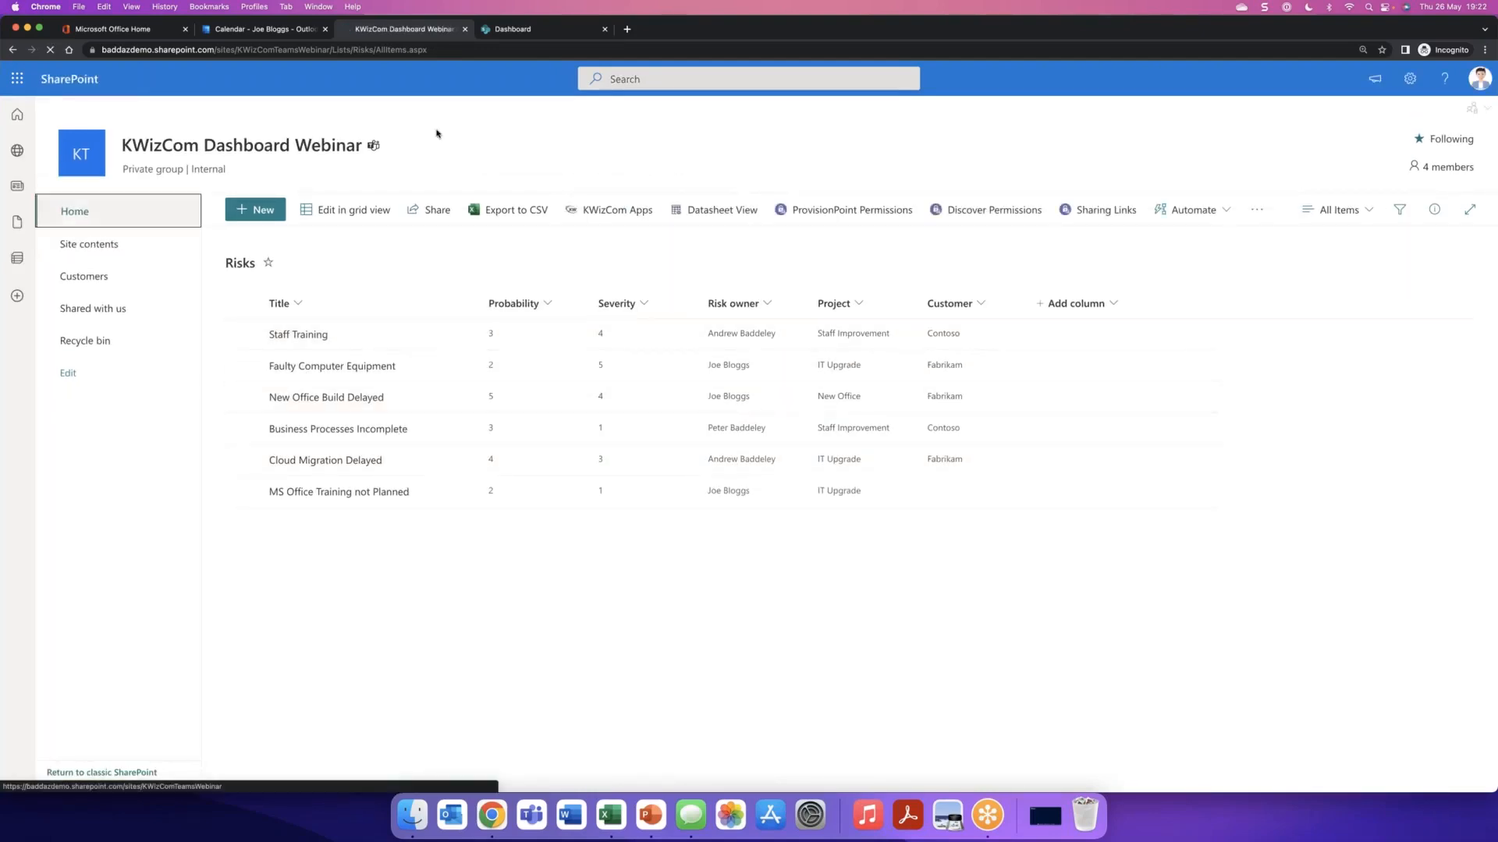
# - On the Dashboard page being edited, add a Data View Plus web part beside Issues and open its data source configuration
pyautogui.click(535, 32)
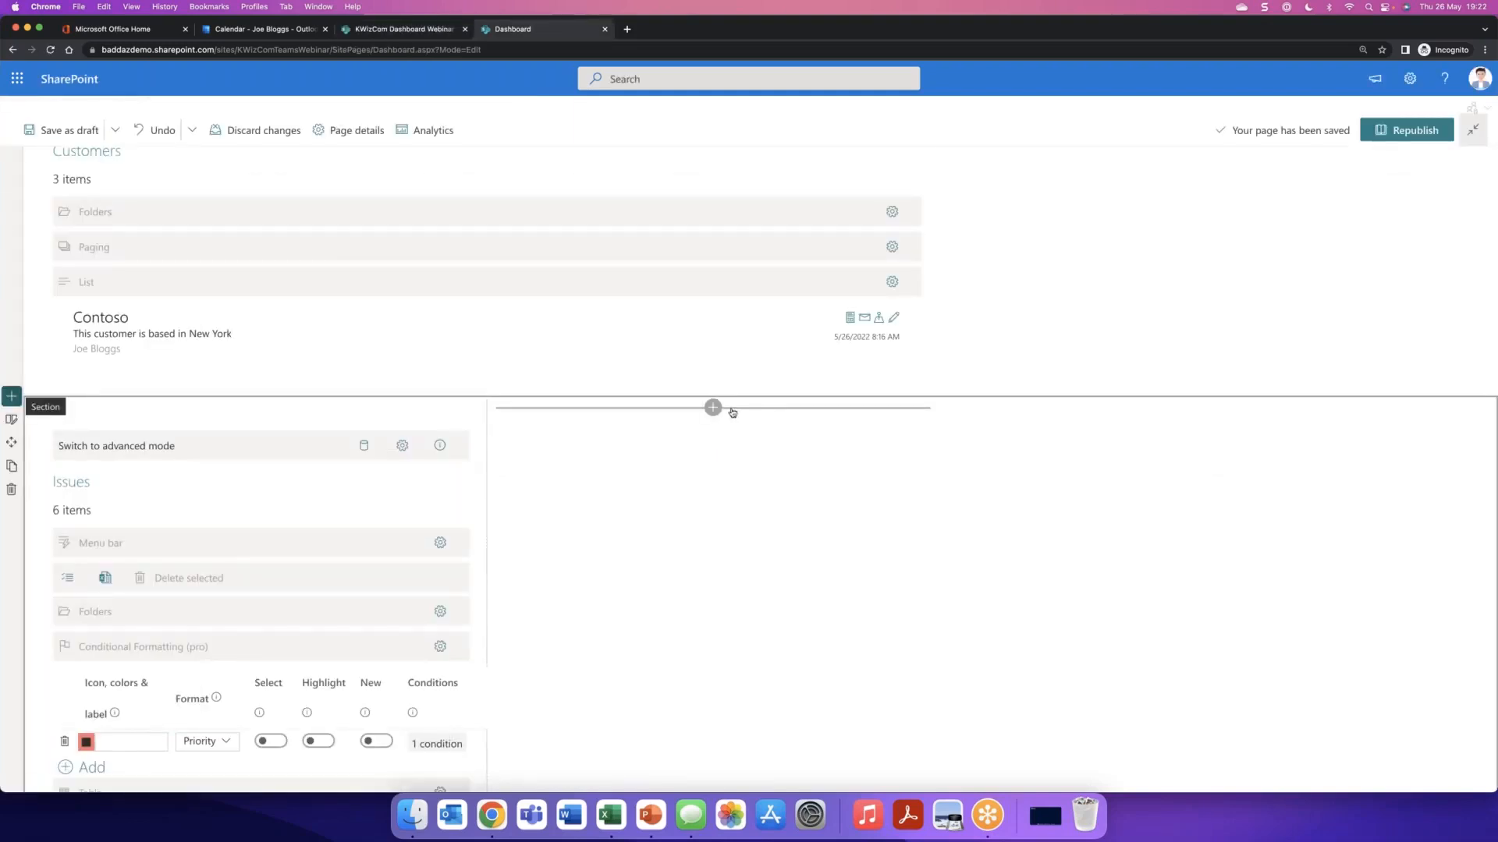
pyautogui.click(713, 407)
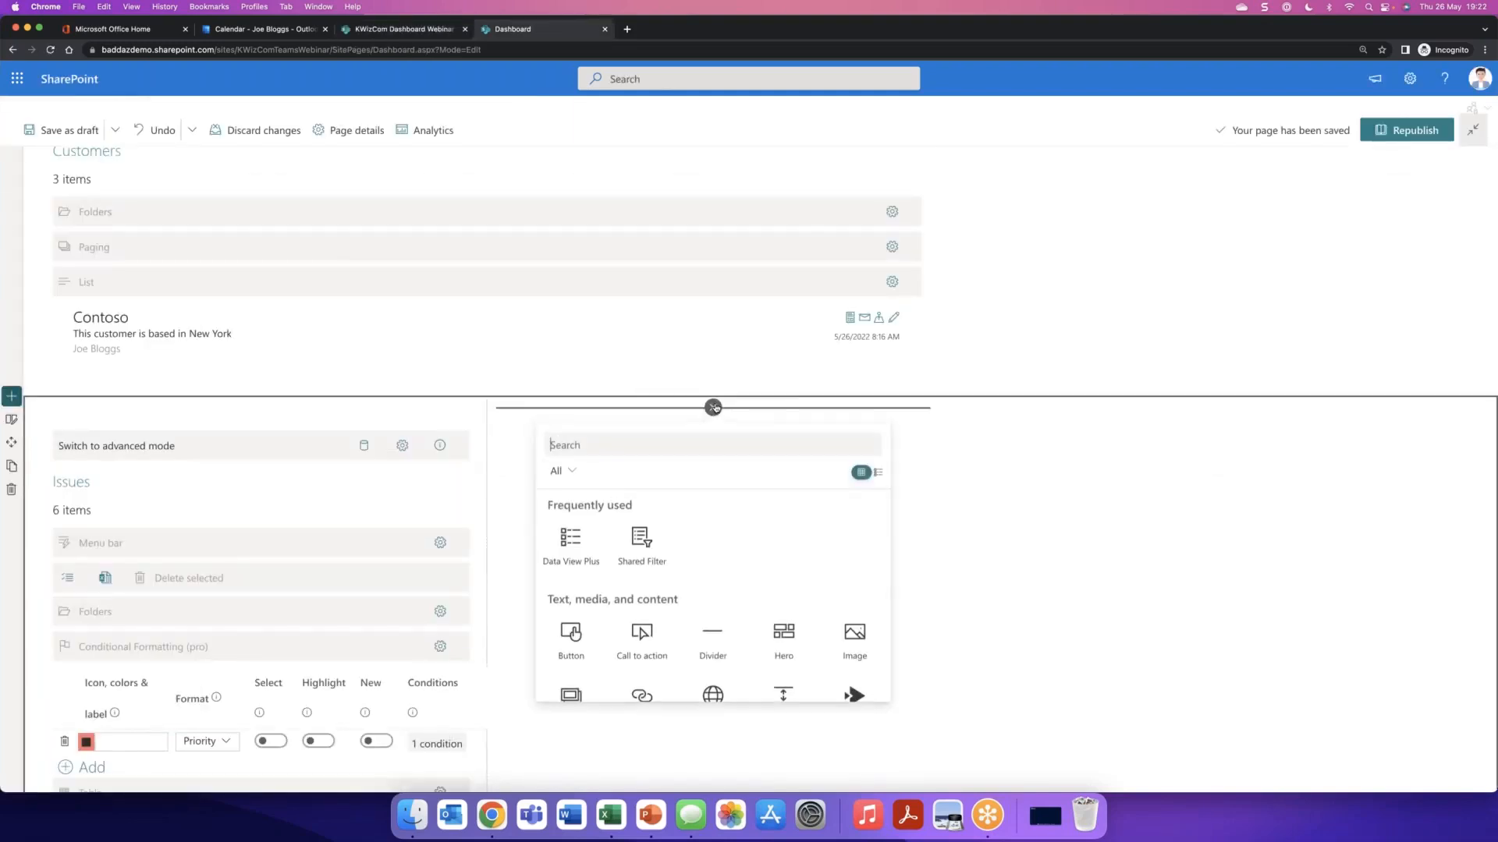
pyautogui.click(571, 543)
pyautogui.click(577, 445)
pyautogui.click(936, 254)
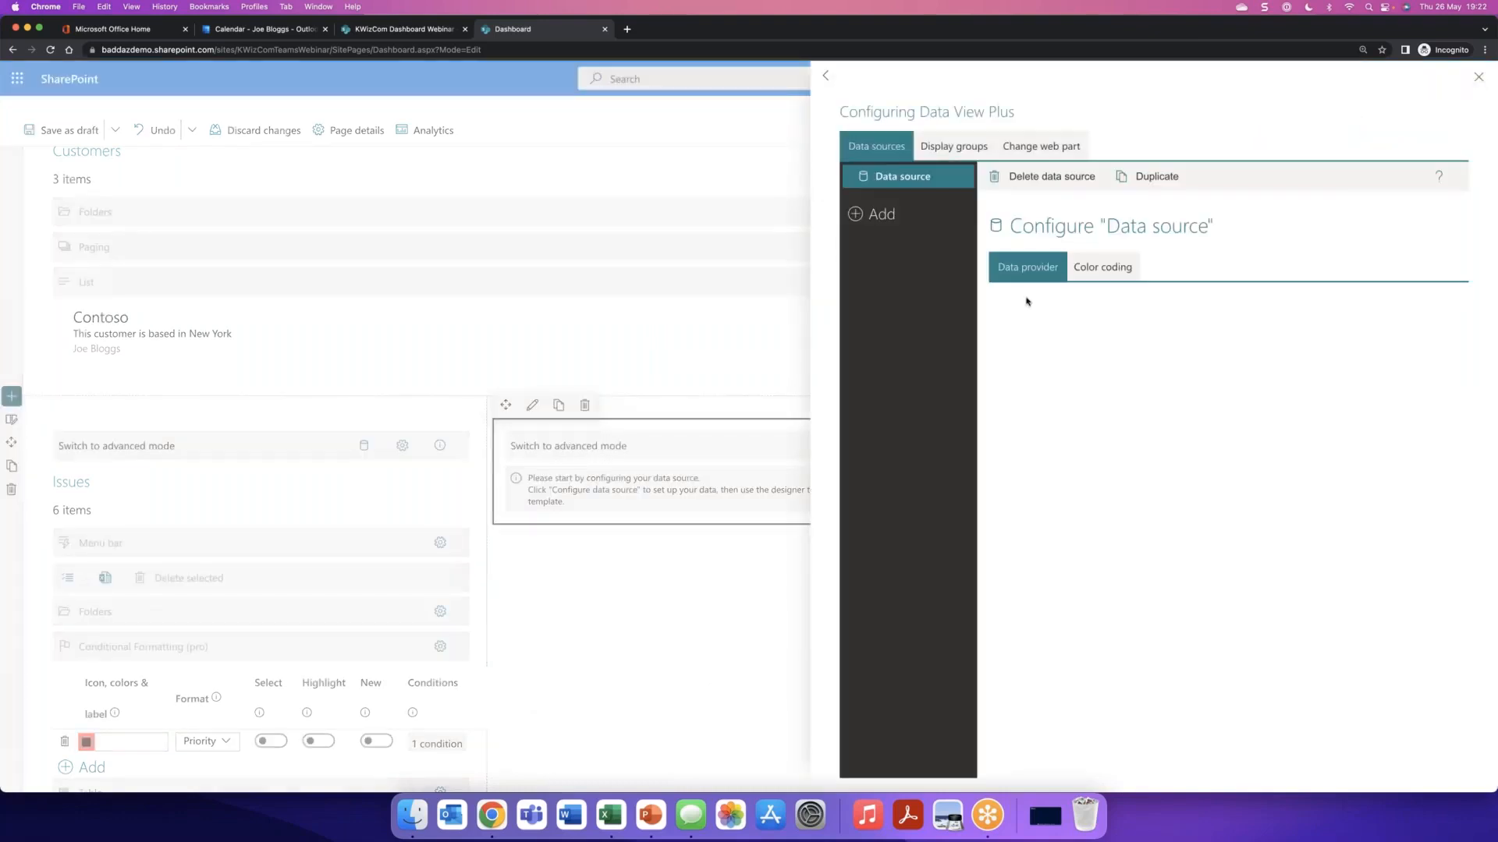
# - Name the data source Risks, set its type to SharePoint List, connect it to the Risks list, and close the configuration
pyautogui.write('Risks')
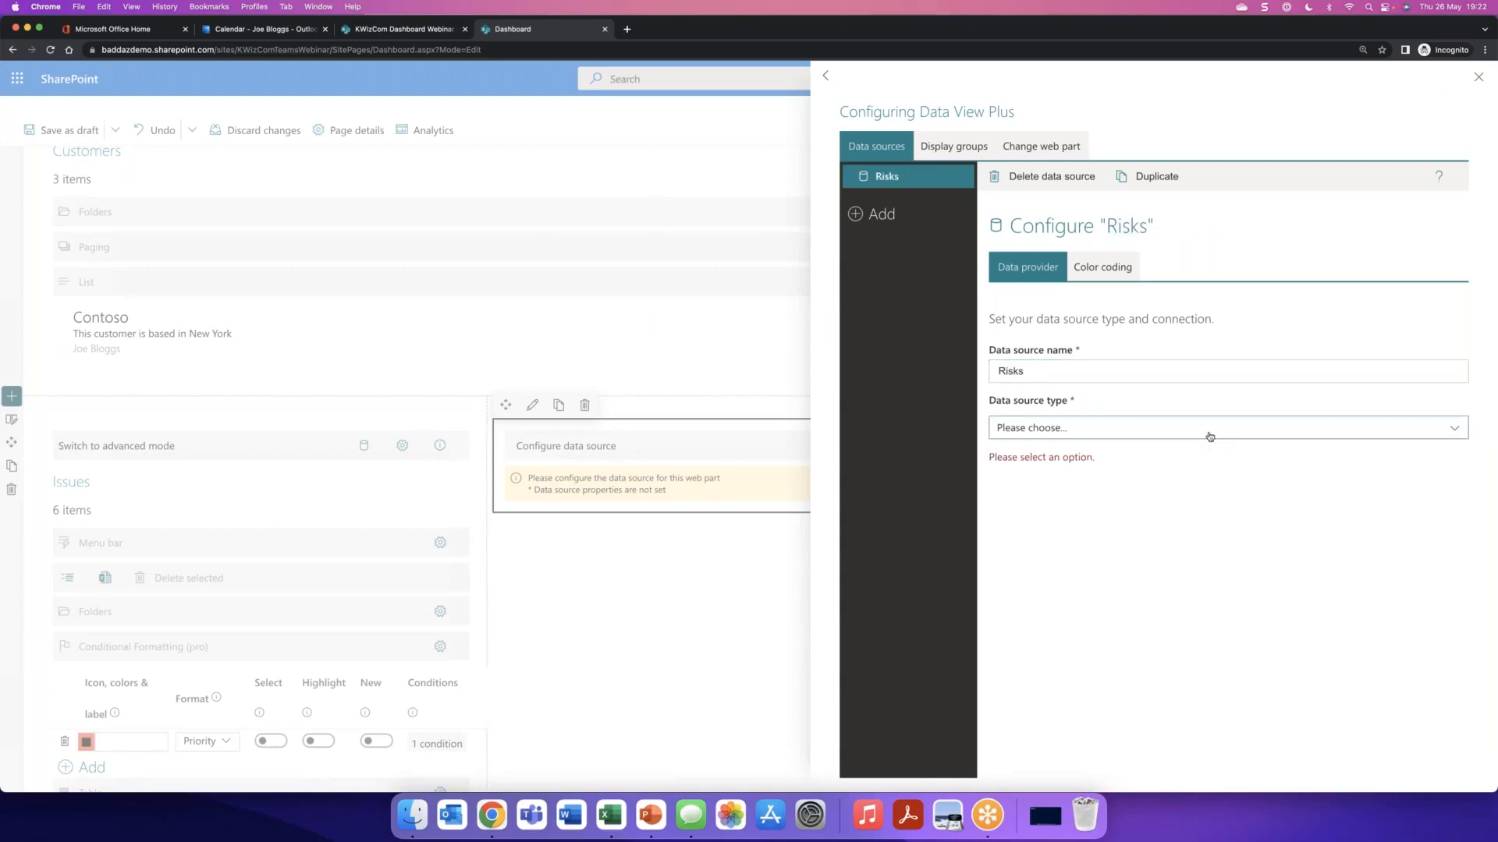
pyautogui.click(1209, 437)
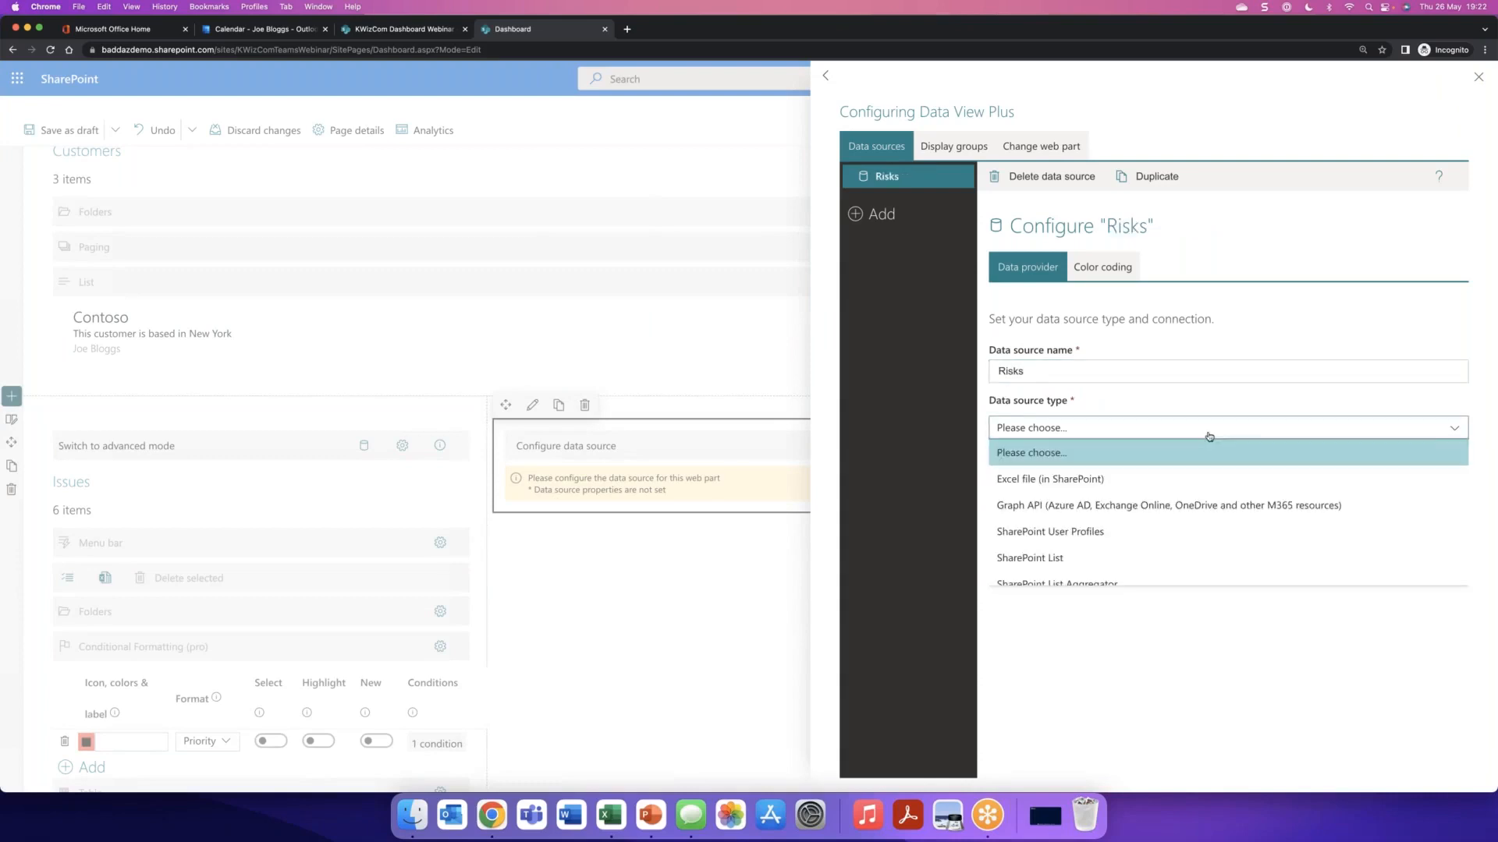
pyautogui.click(1060, 556)
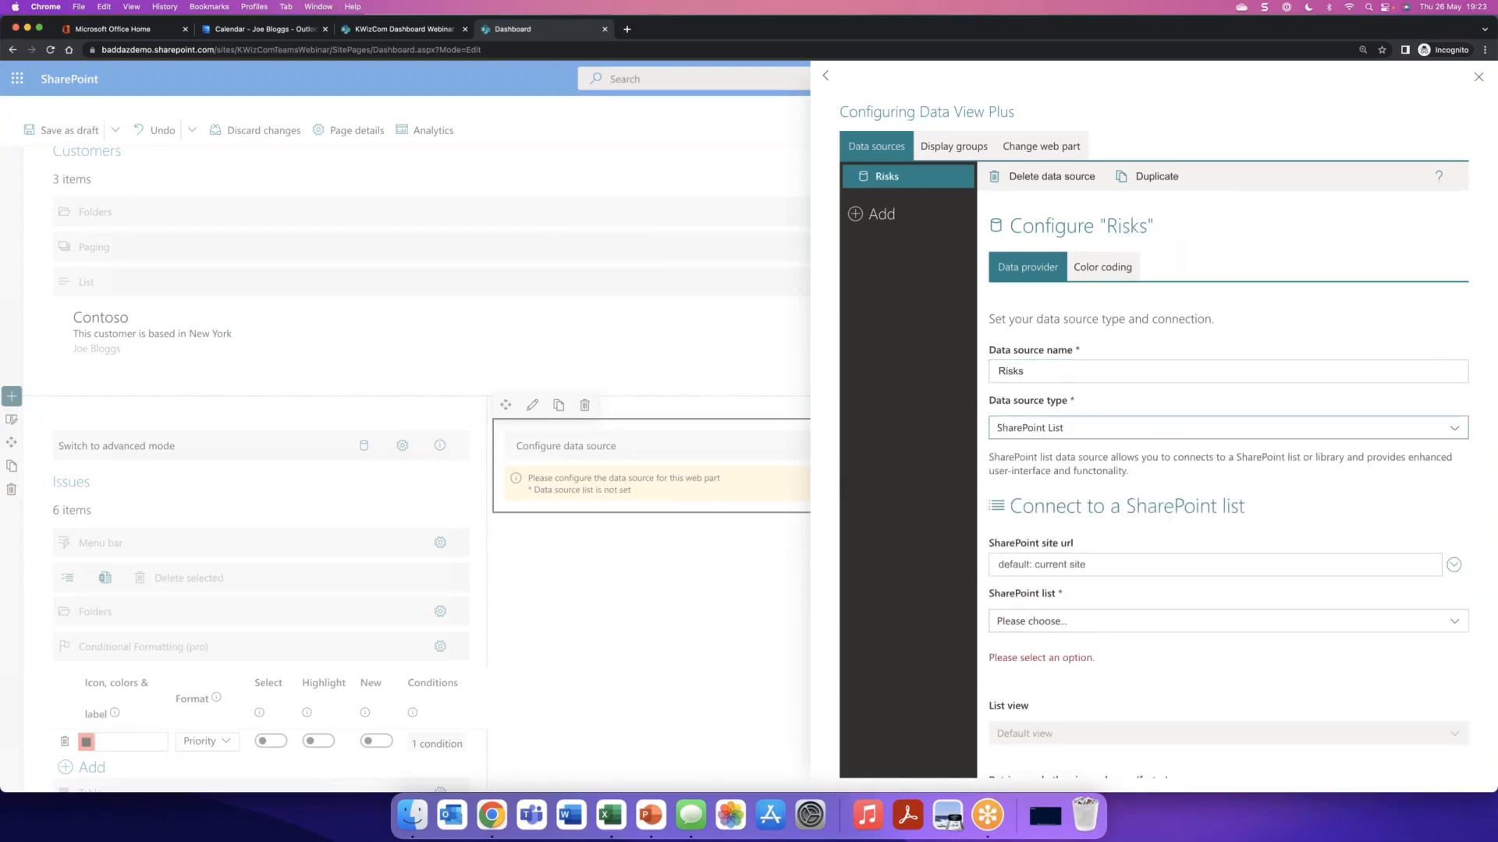
pyautogui.click(1454, 621)
pyautogui.scroll(-5, 1128, 721)
pyautogui.scroll(-2, 1128, 721)
pyautogui.click(1046, 670)
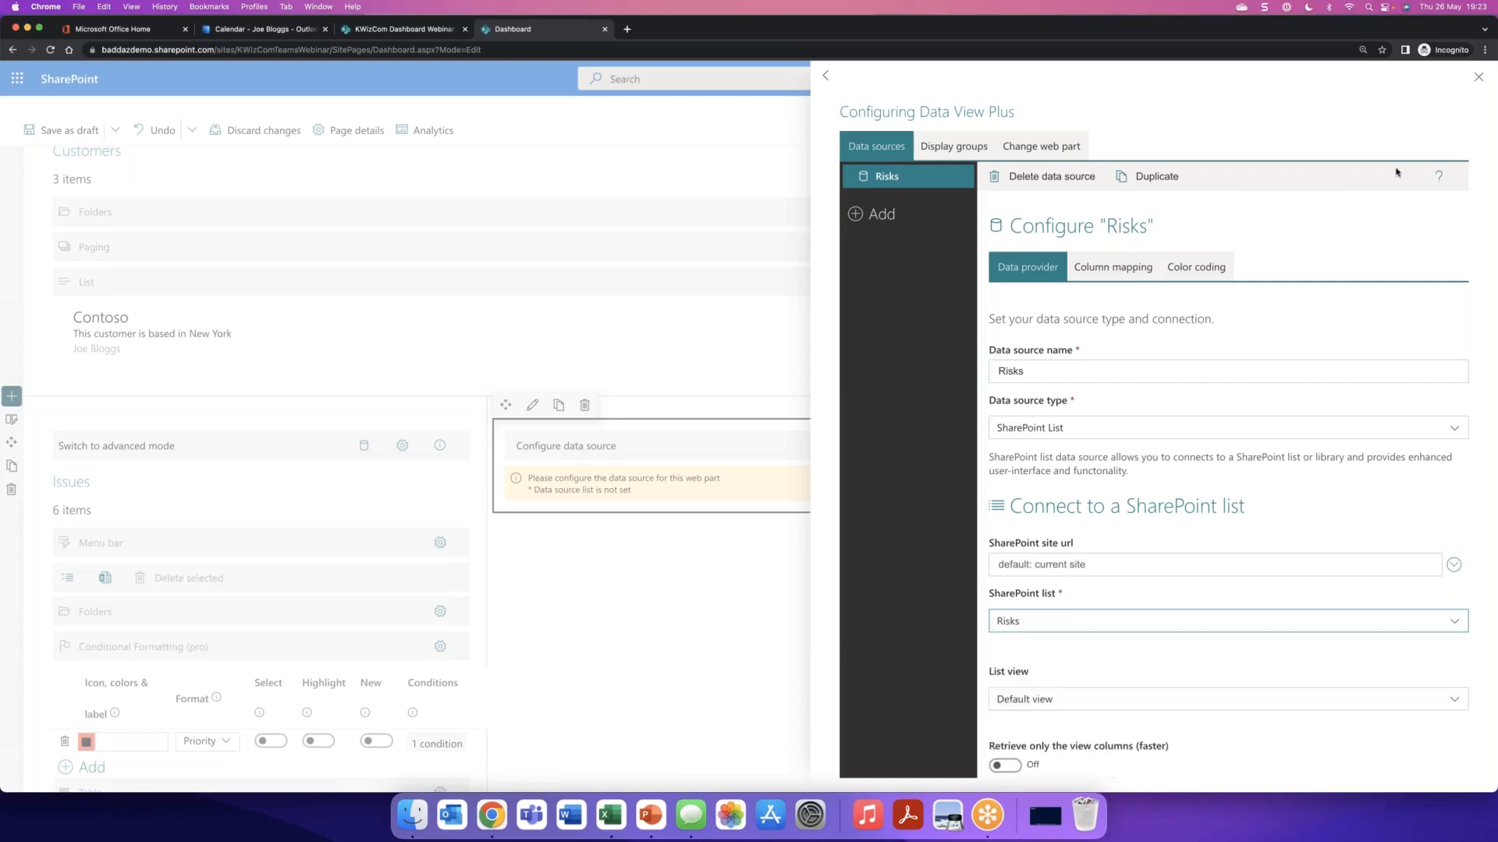
pyautogui.click(1477, 78)
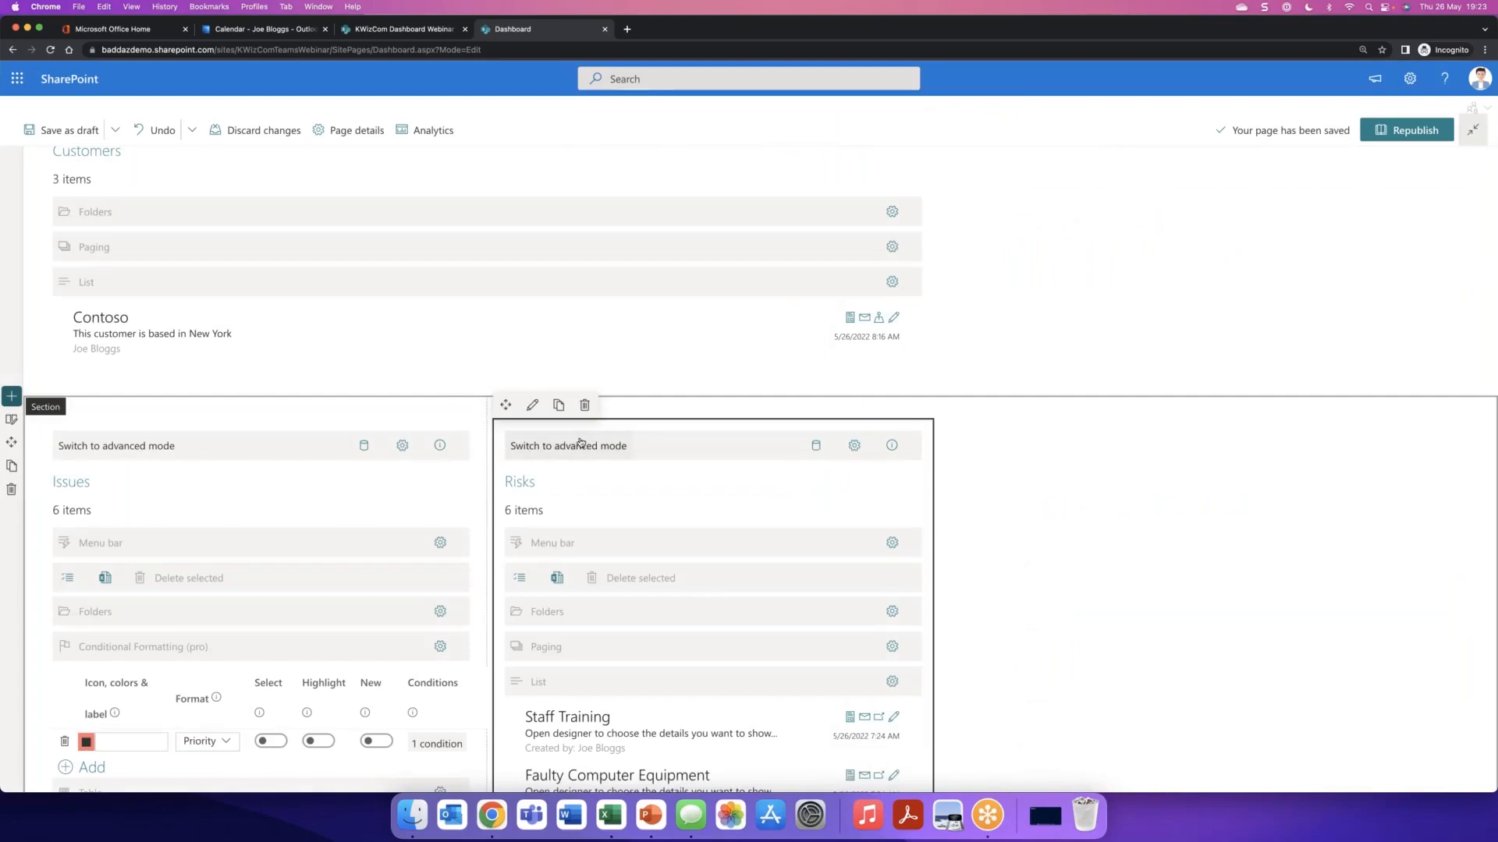
# - Switch the Risks web part to advanced mode and change its List control to a Custom control
pyautogui.click(580, 443)
pyautogui.scroll(-2, 570, 507)
pyautogui.click(544, 572)
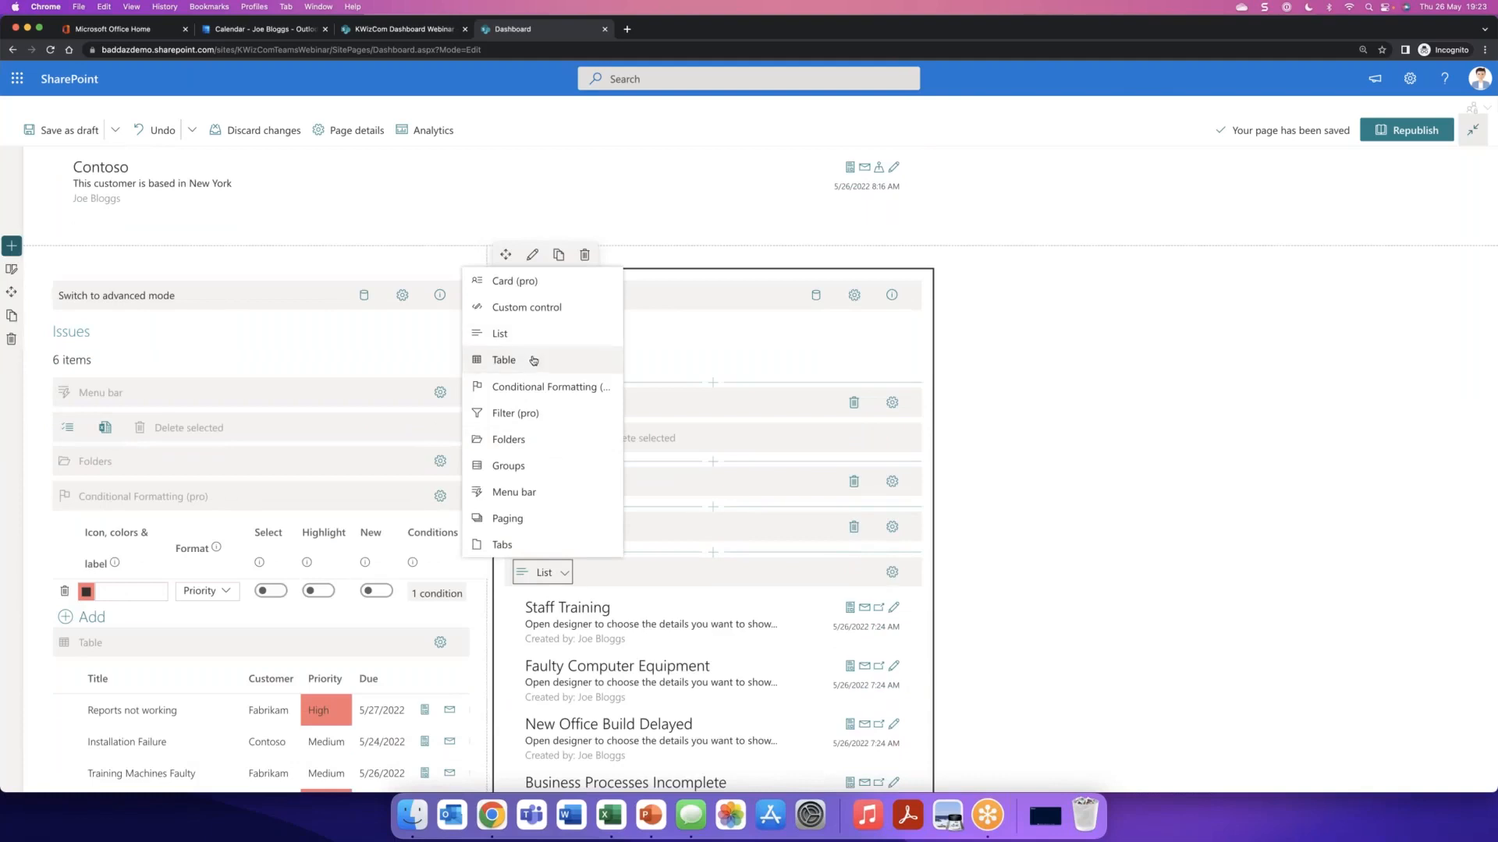
pyautogui.click(538, 312)
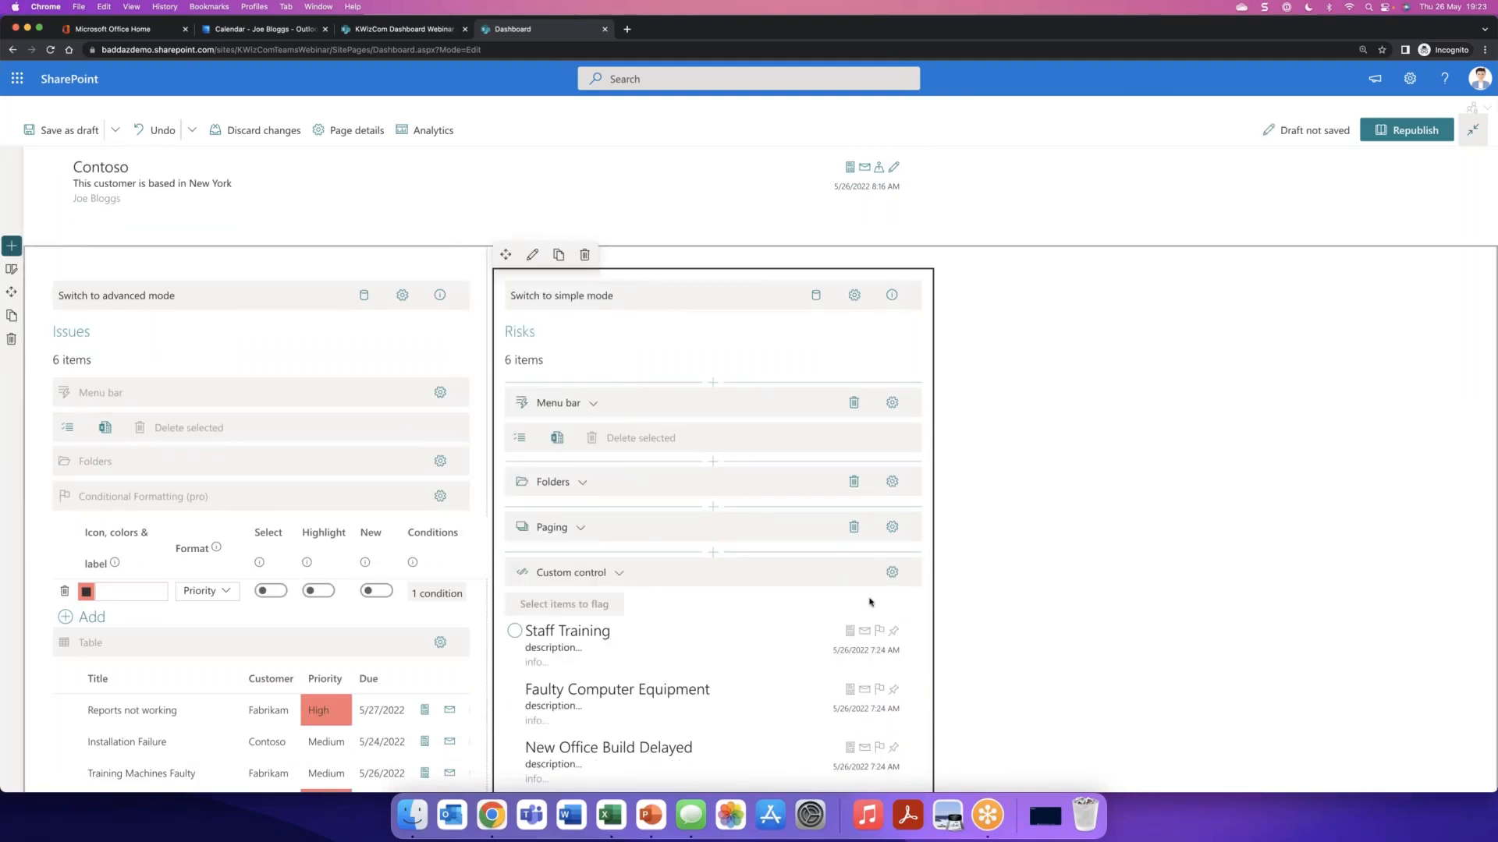
# - Replace the default HTML template of the Risks custom control with the Risk Matrix snippet
pyautogui.click(889, 571)
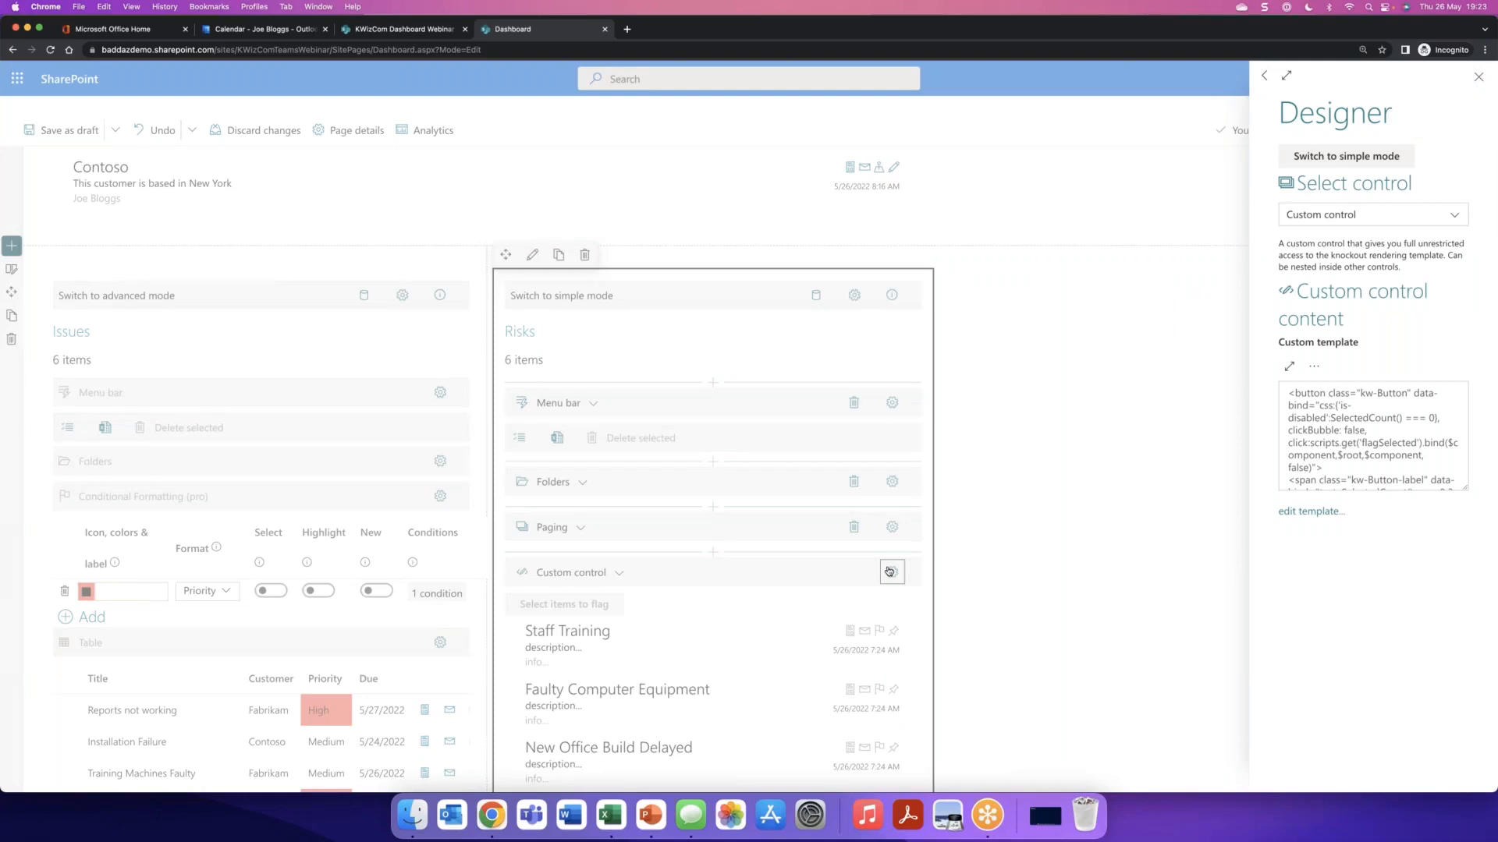
pyautogui.click(1319, 511)
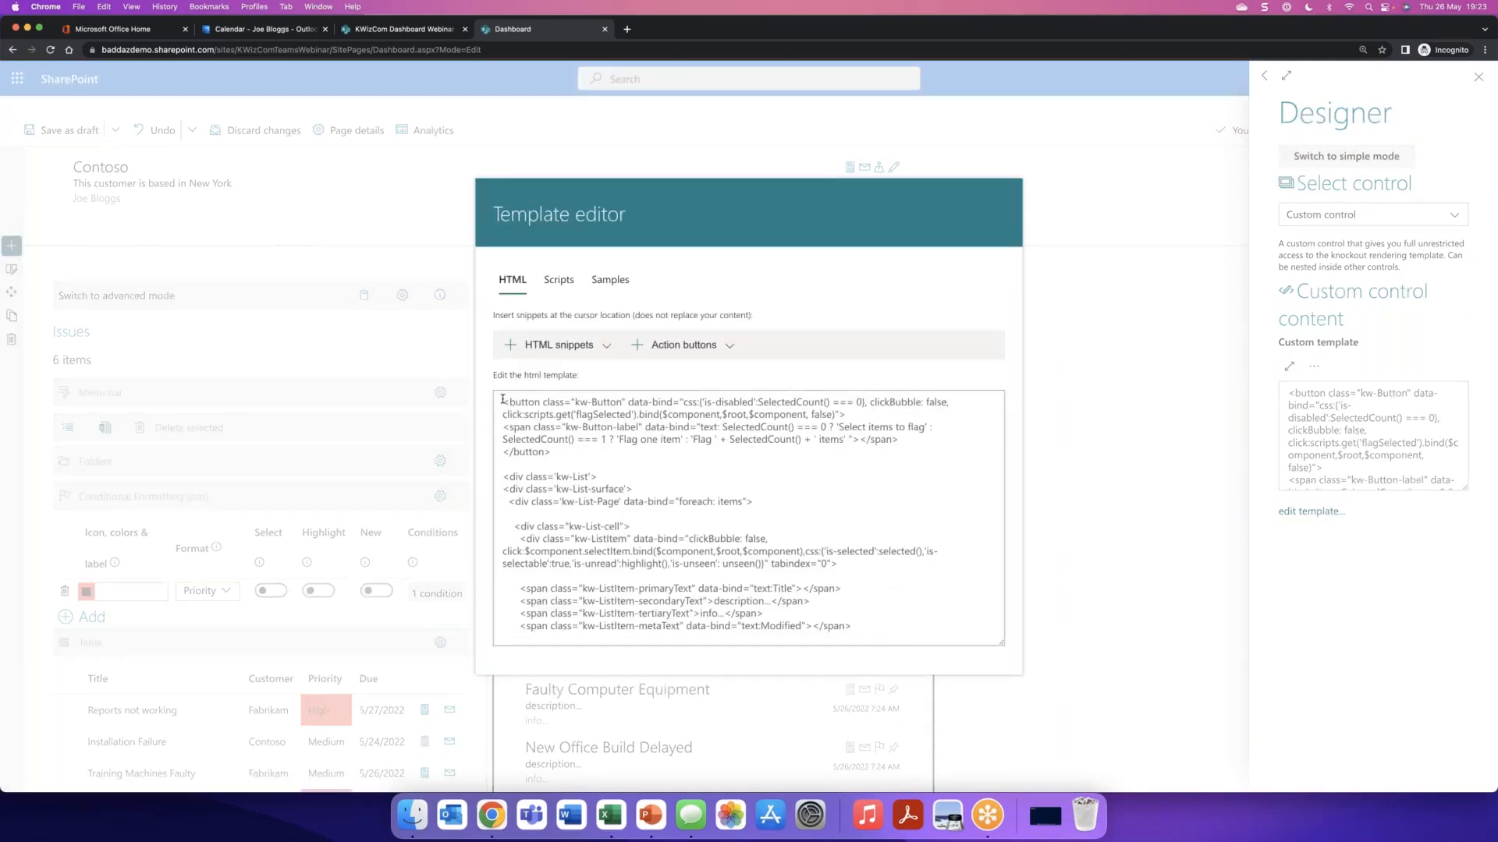
pyautogui.moveTo(666, 535); pyautogui.dragTo(537, 634)
pyautogui.press('BackSpace')
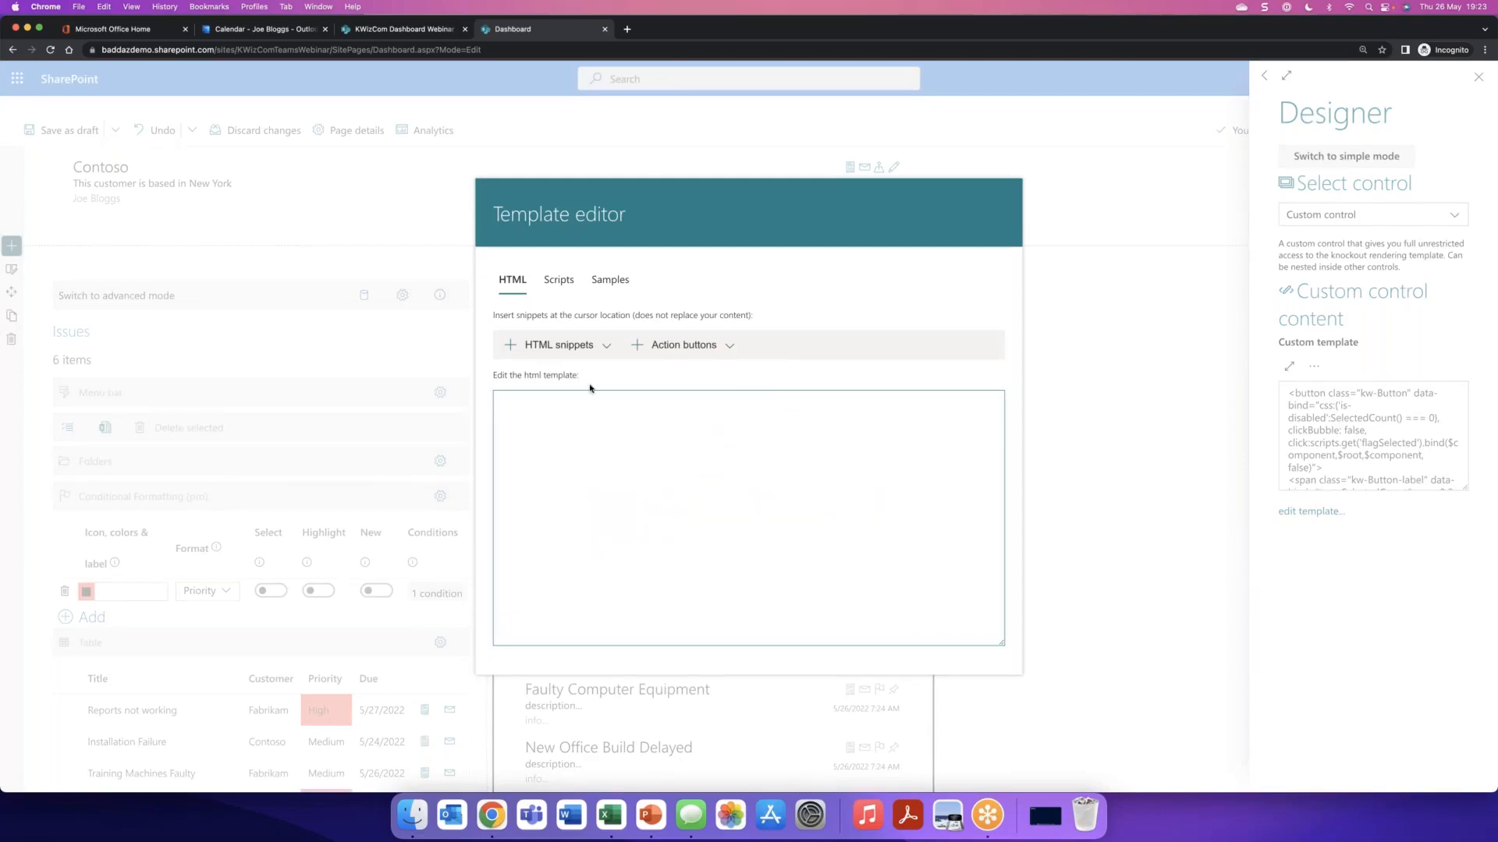
pyautogui.click(579, 346)
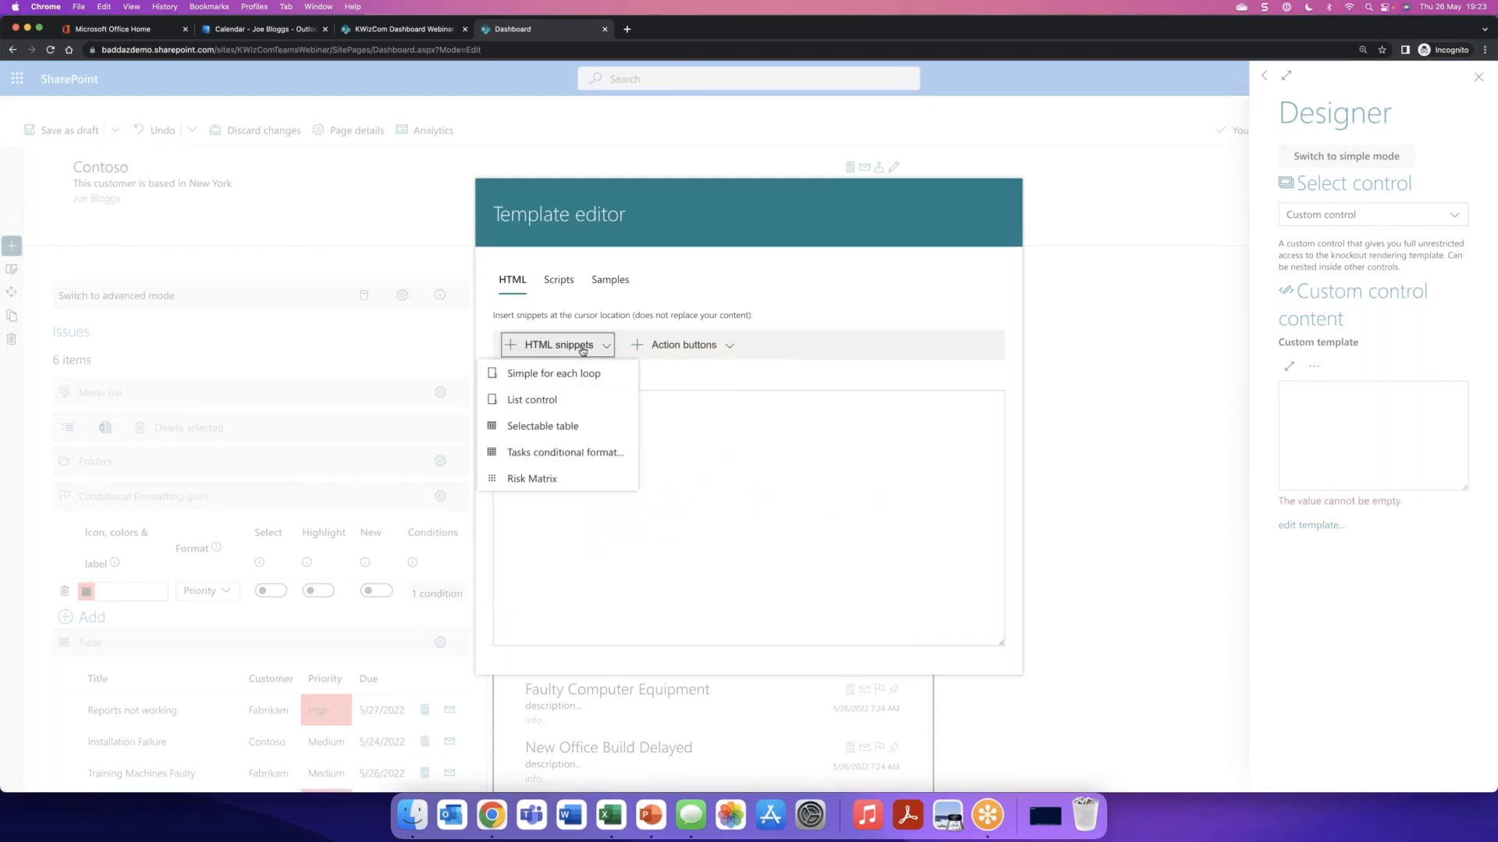
pyautogui.click(546, 479)
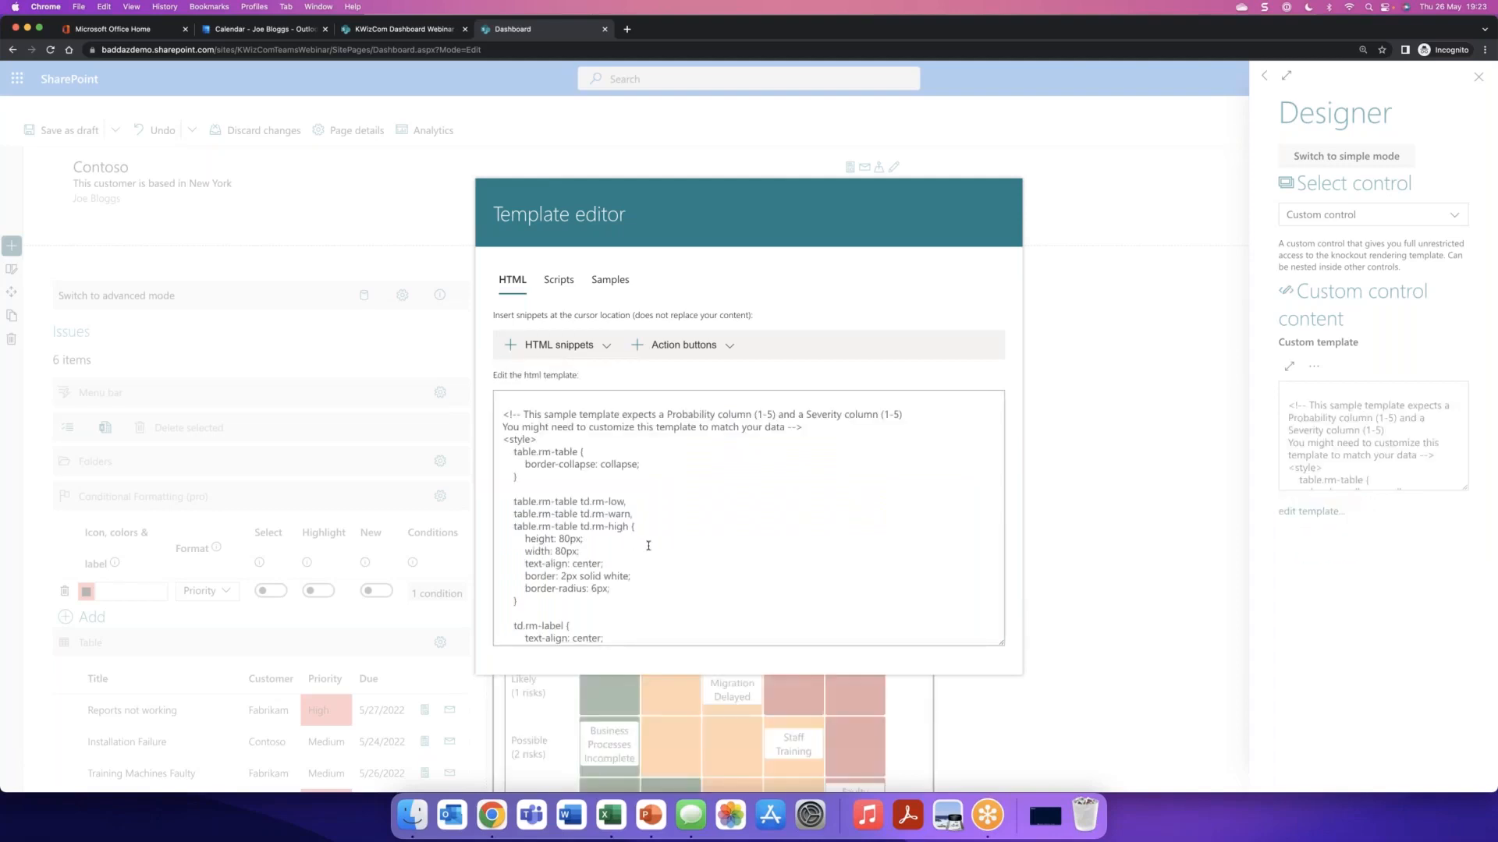
# - Close the template editor and designer, and delete the Paging control from the Risks web part
pyautogui.click(1106, 500)
pyautogui.click(1478, 78)
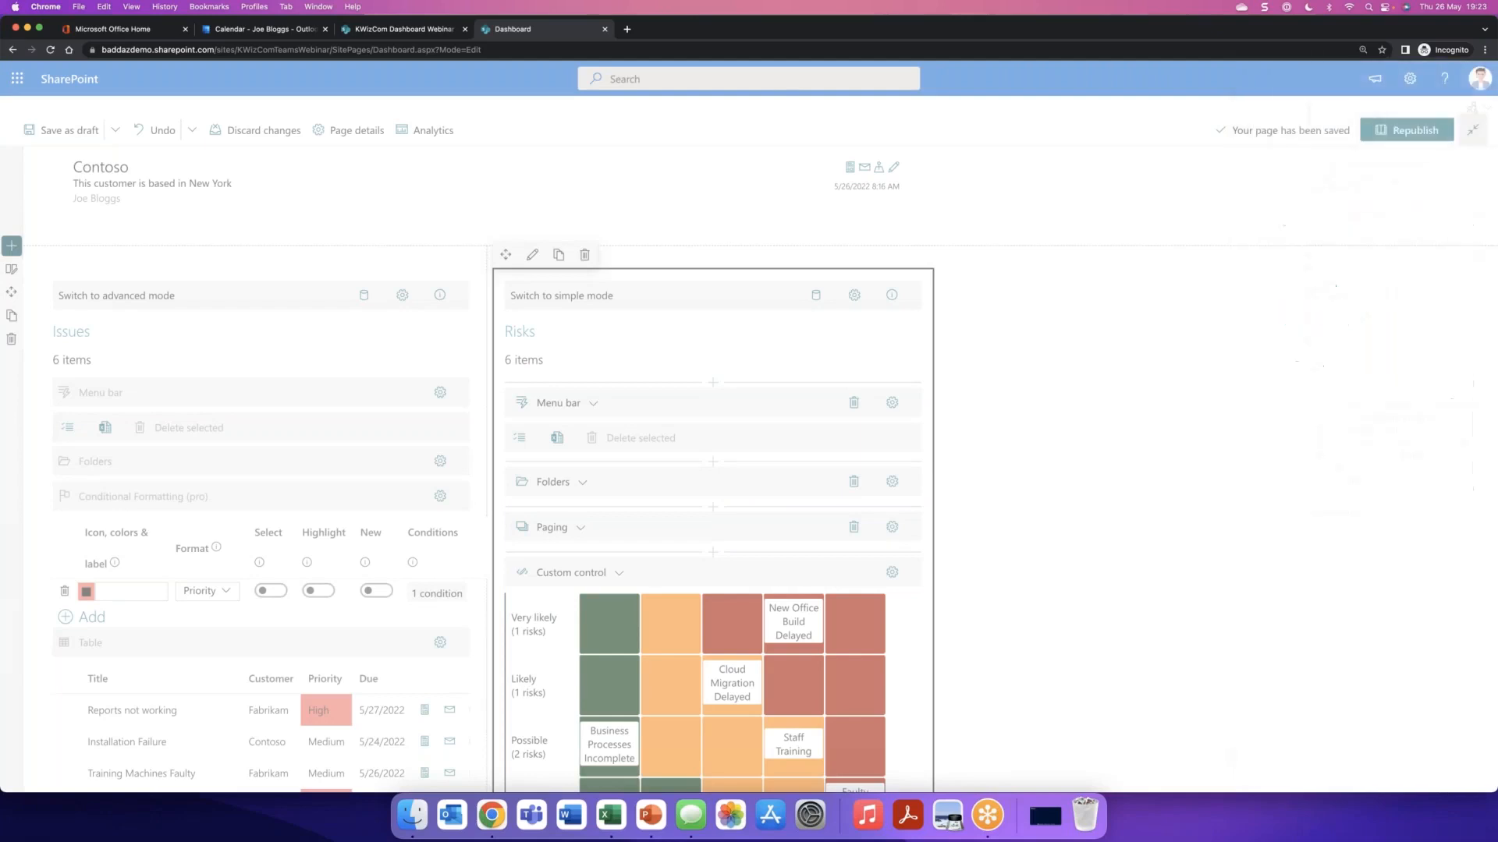
pyautogui.scroll(-2, 749, 468)
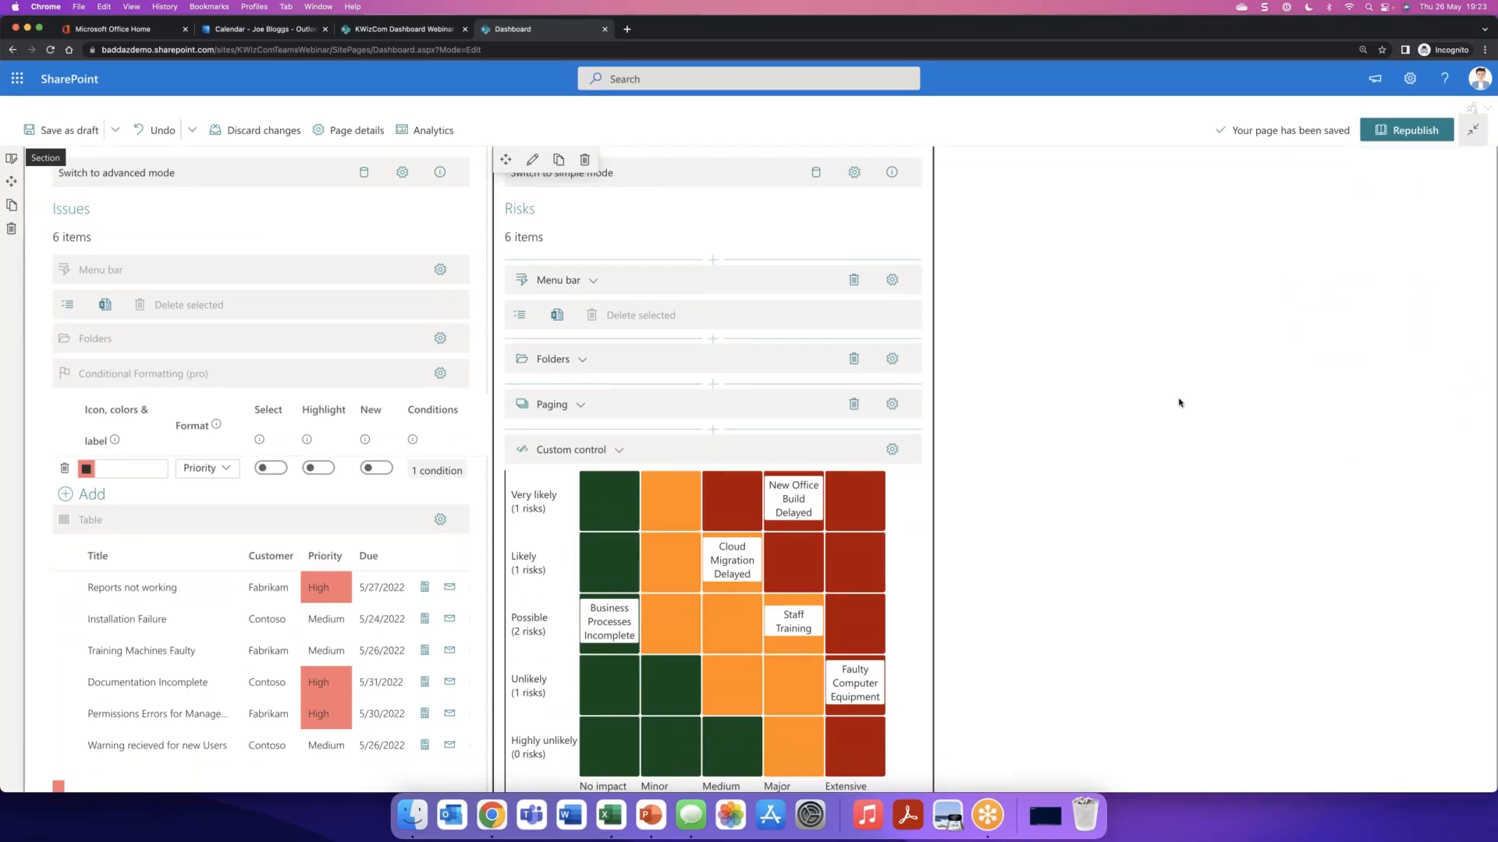
pyautogui.scroll(-5, 1029, 553)
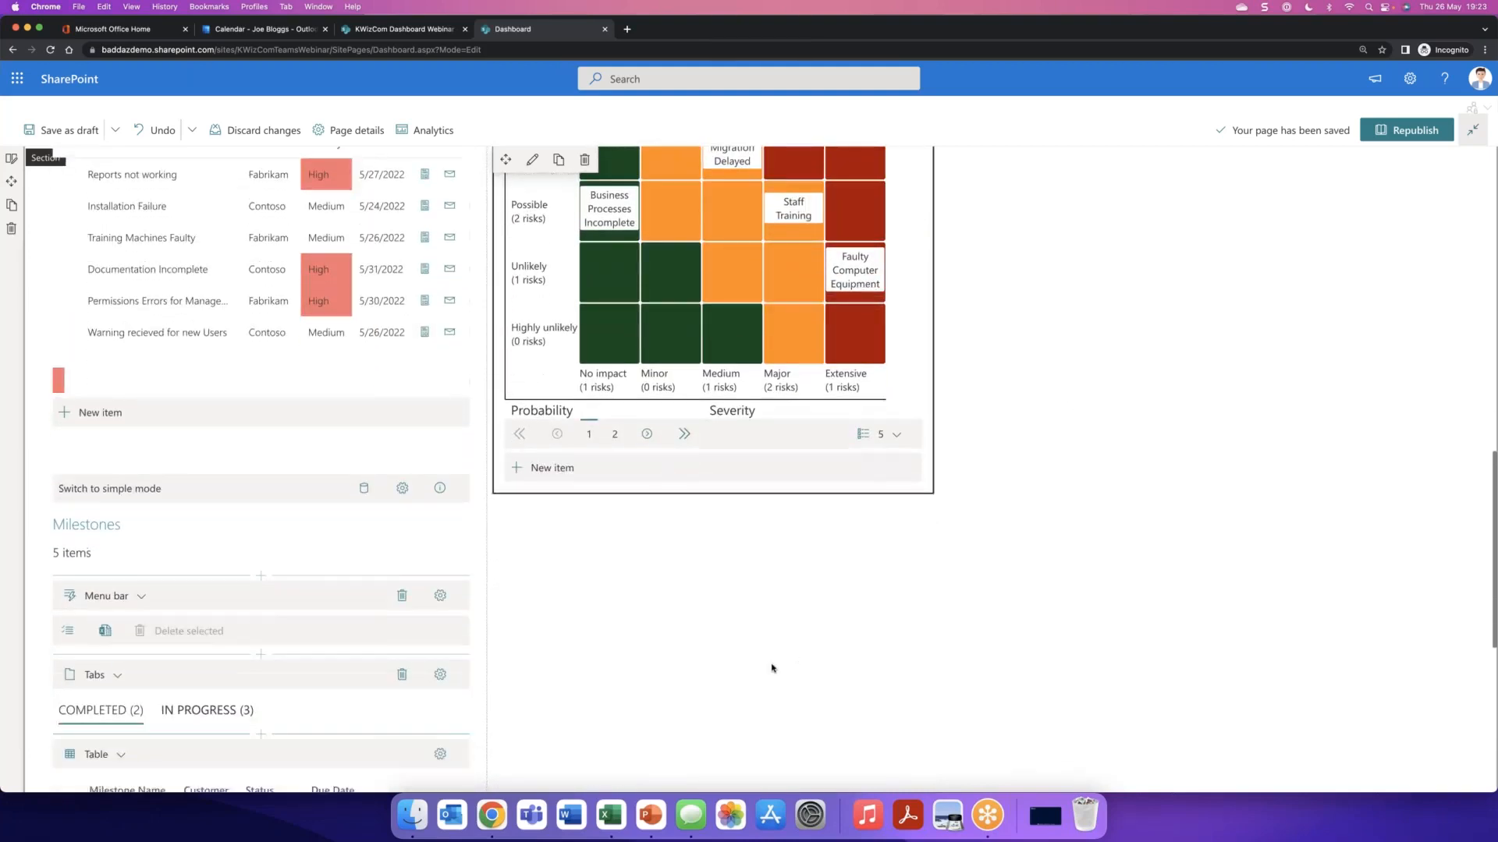
pyautogui.scroll(7, 695, 685)
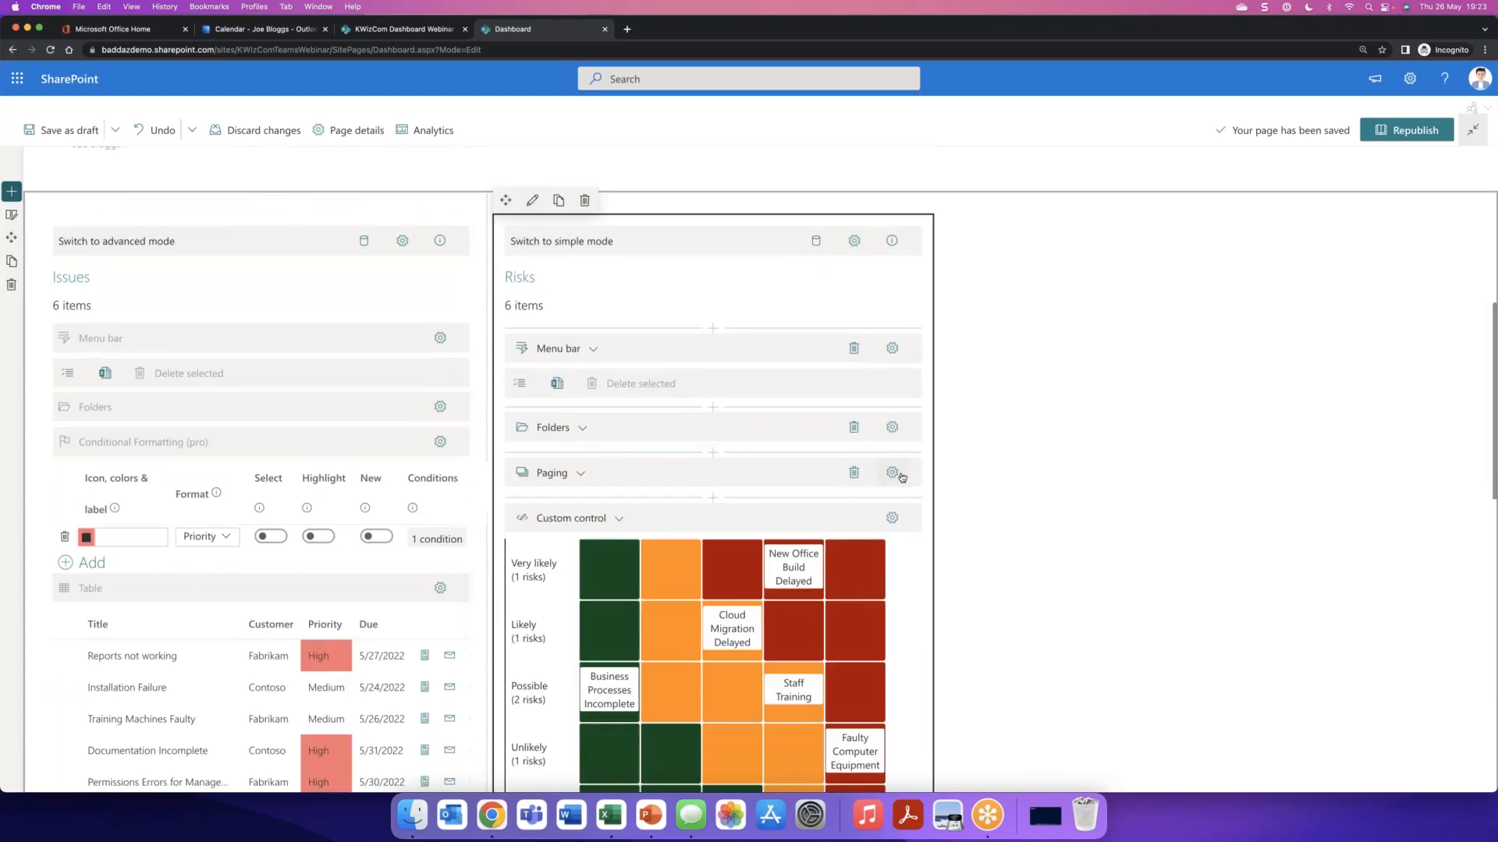
pyautogui.click(853, 473)
pyautogui.press('Return')
# - On the Dashboard page, add a Data View Plus web part in the section below Milestones and open its data source configuration
pyautogui.click(402, 29)
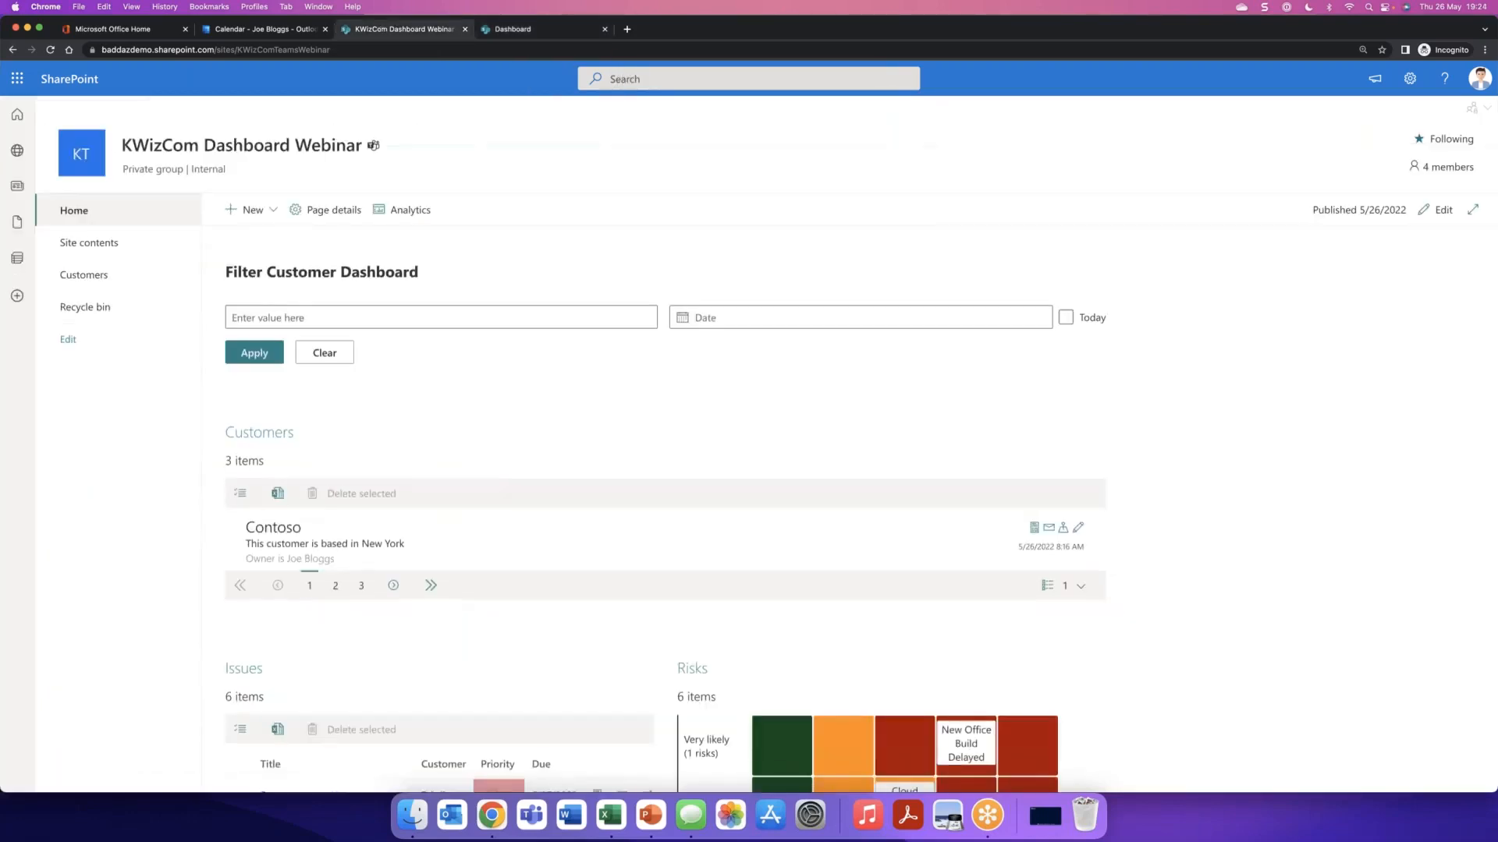
pyautogui.scroll(-10, 422, 423)
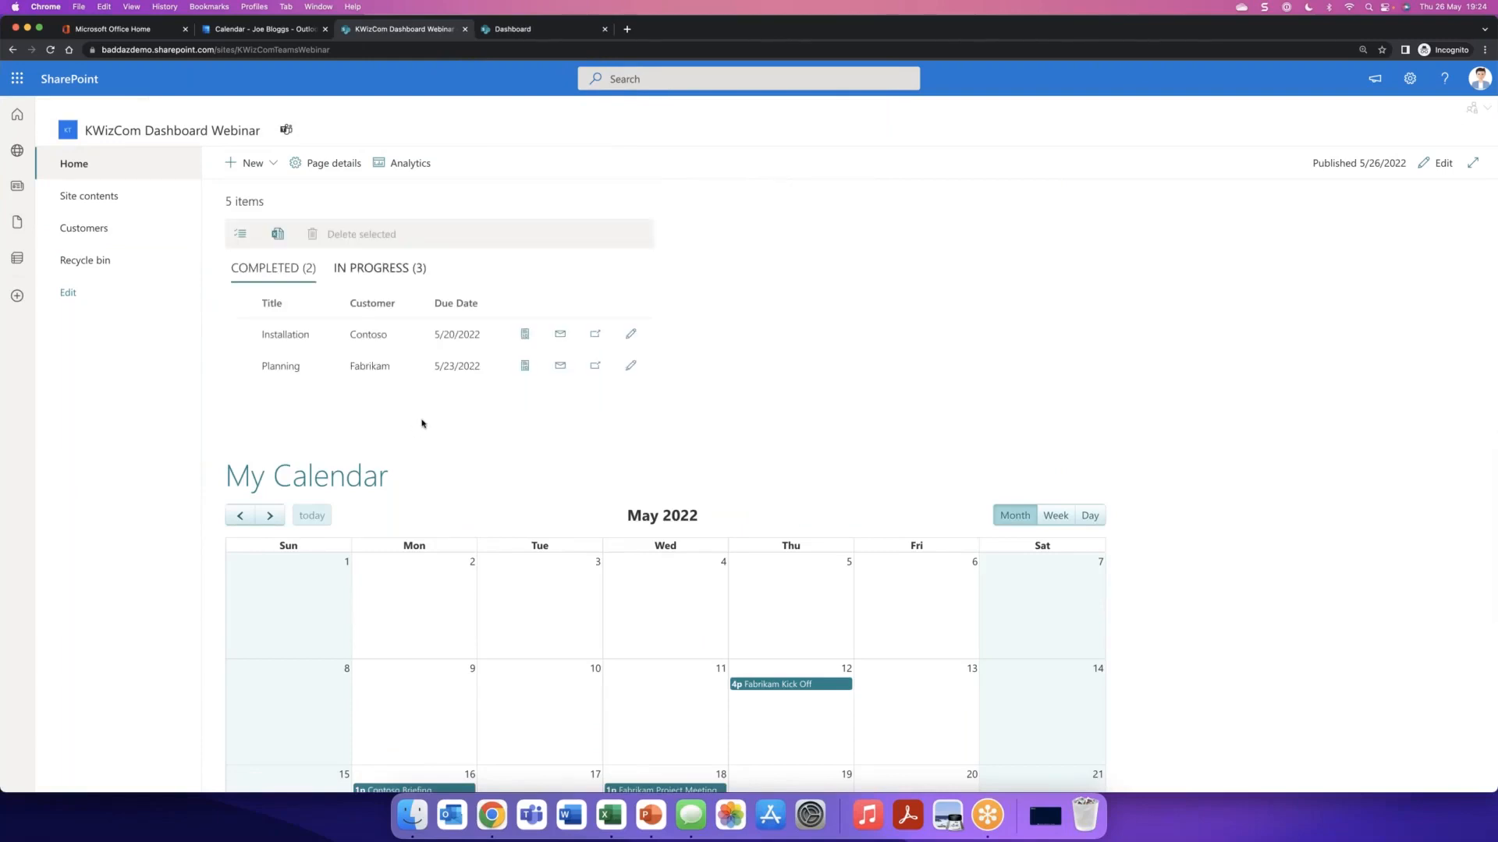
pyautogui.click(546, 29)
pyautogui.scroll(-10, 488, 499)
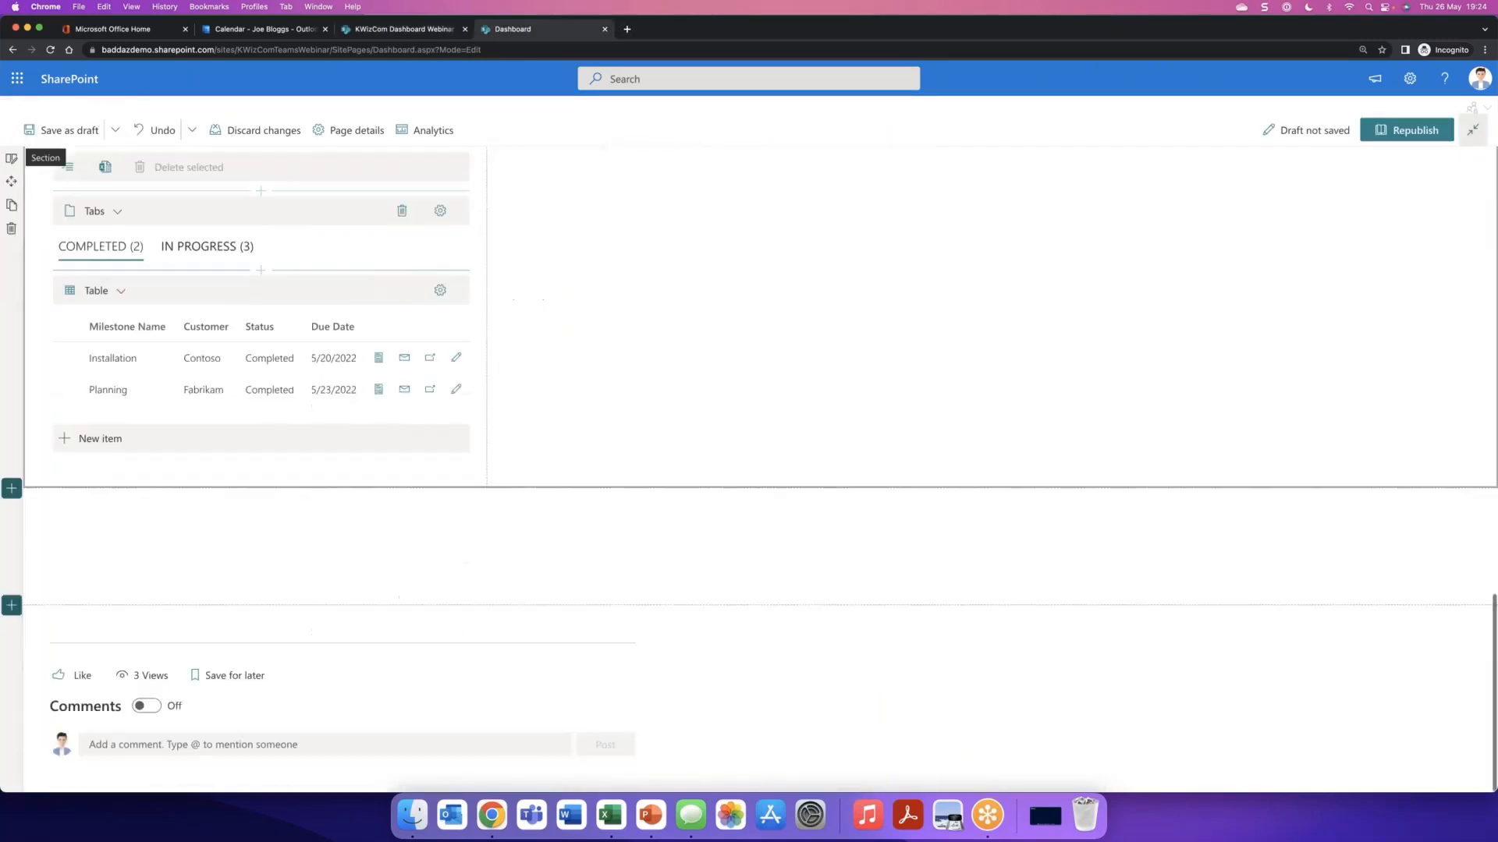
pyautogui.click(488, 500)
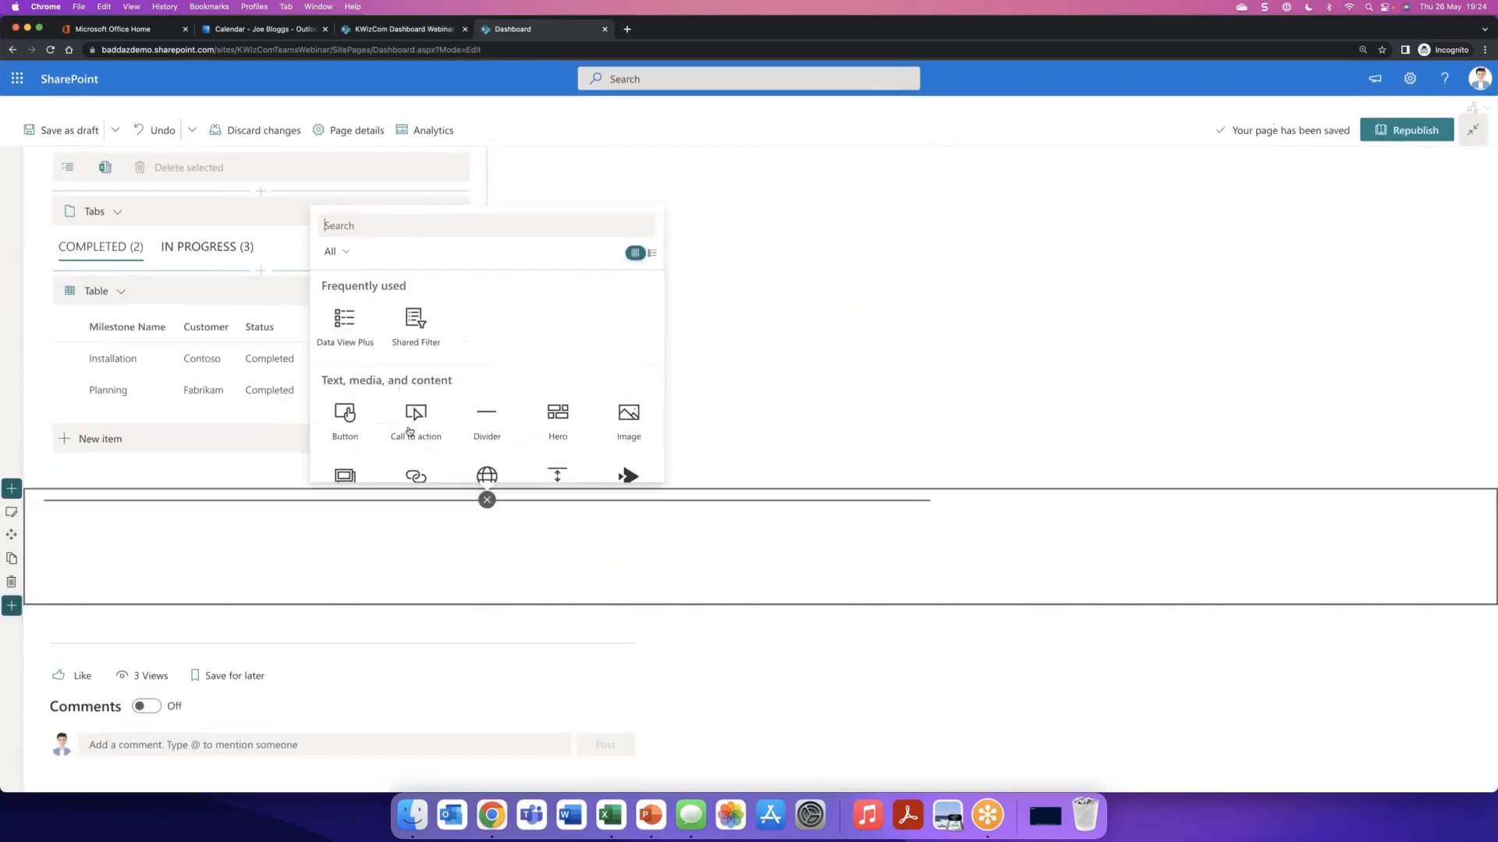
pyautogui.click(344, 320)
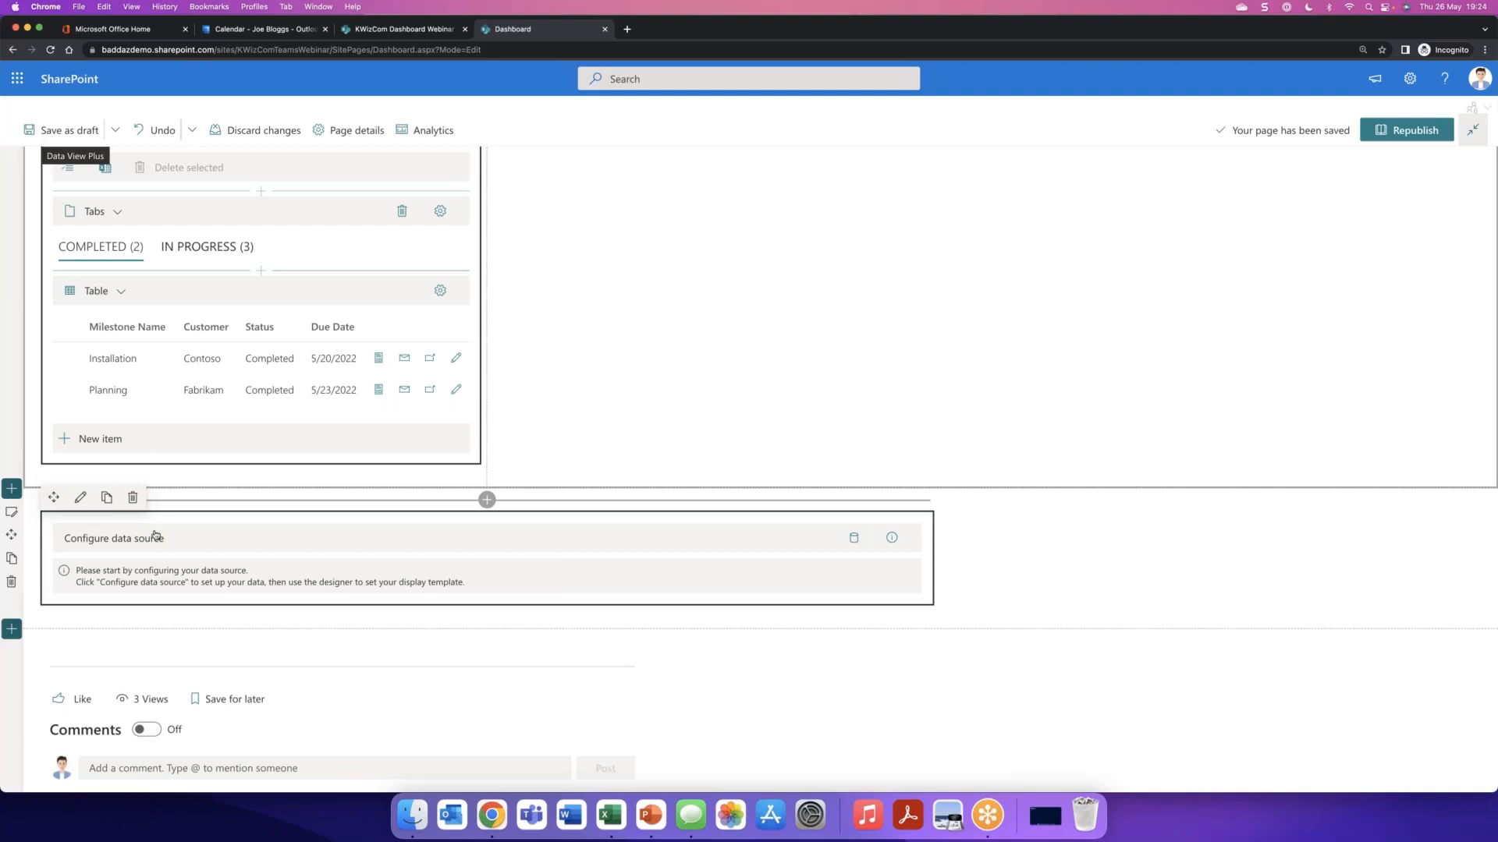
pyautogui.click(91, 538)
pyautogui.click(919, 251)
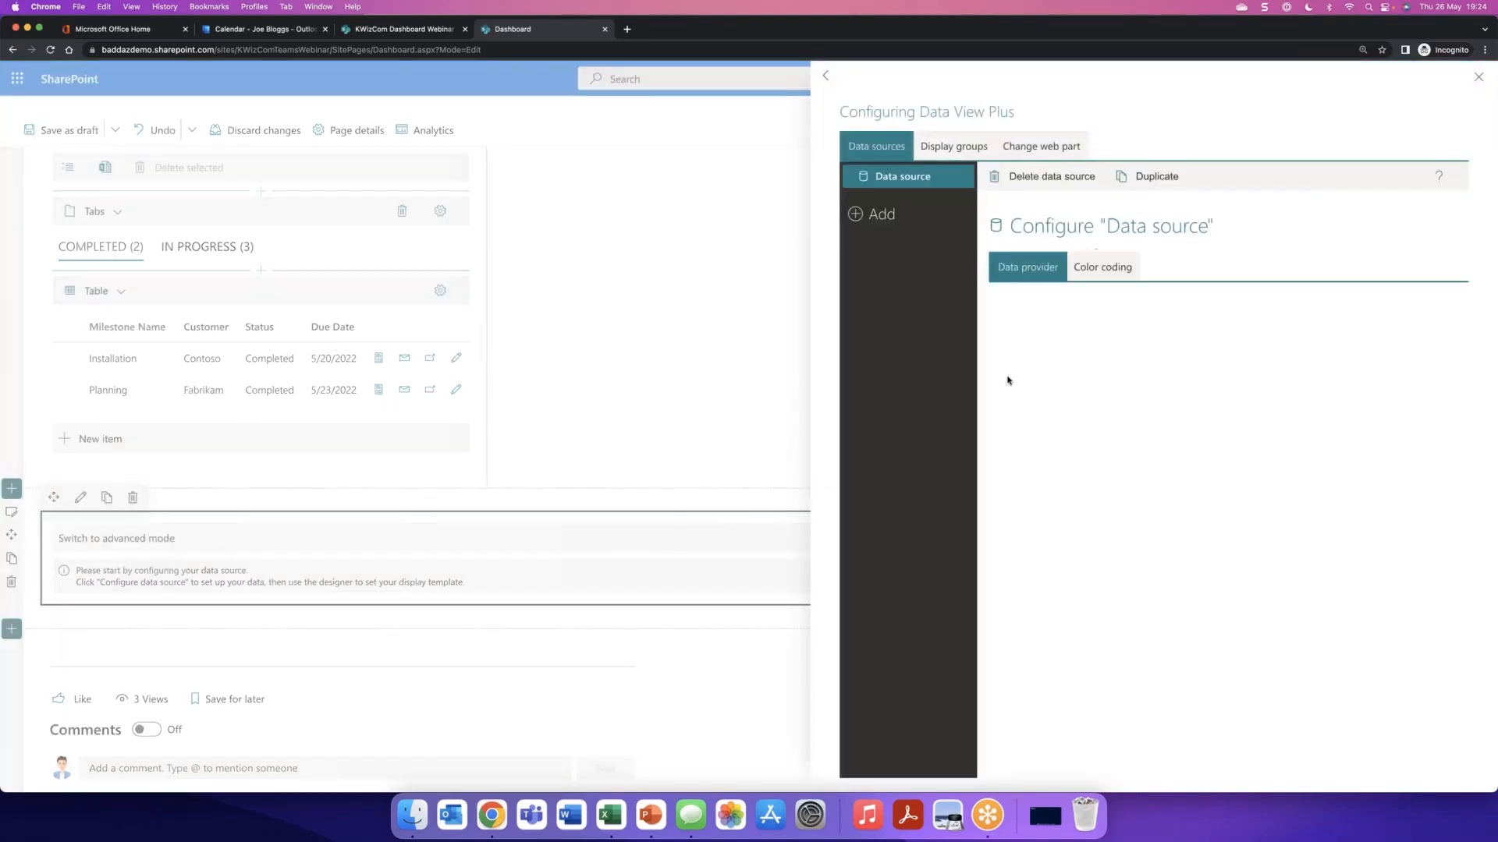
# - Name the data source Calendar, set its type to Graph API, and load the My calendar graph example
pyautogui.write('Calendar')
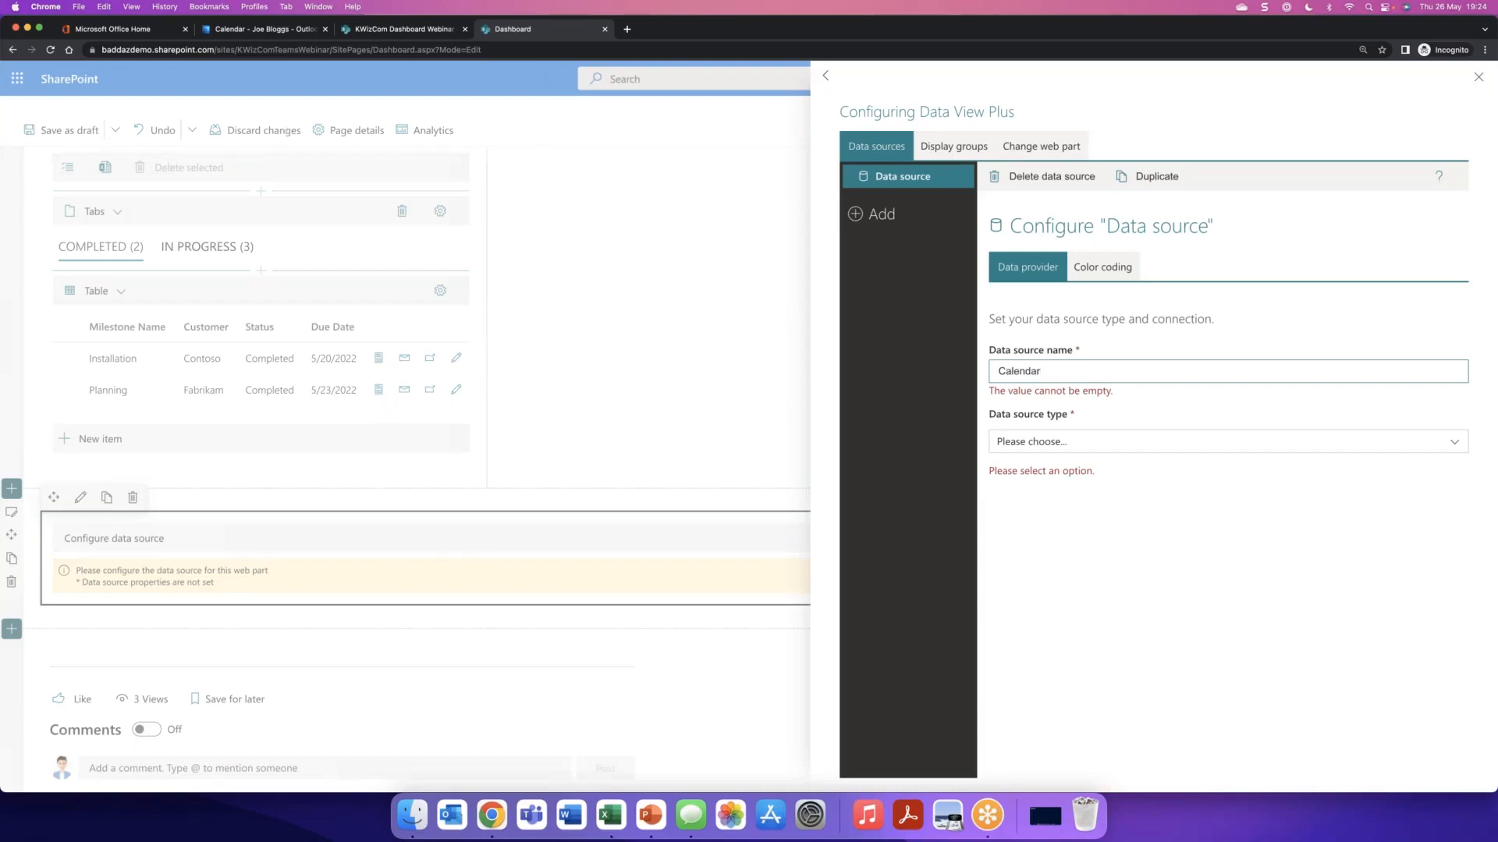
pyautogui.click(253, 28)
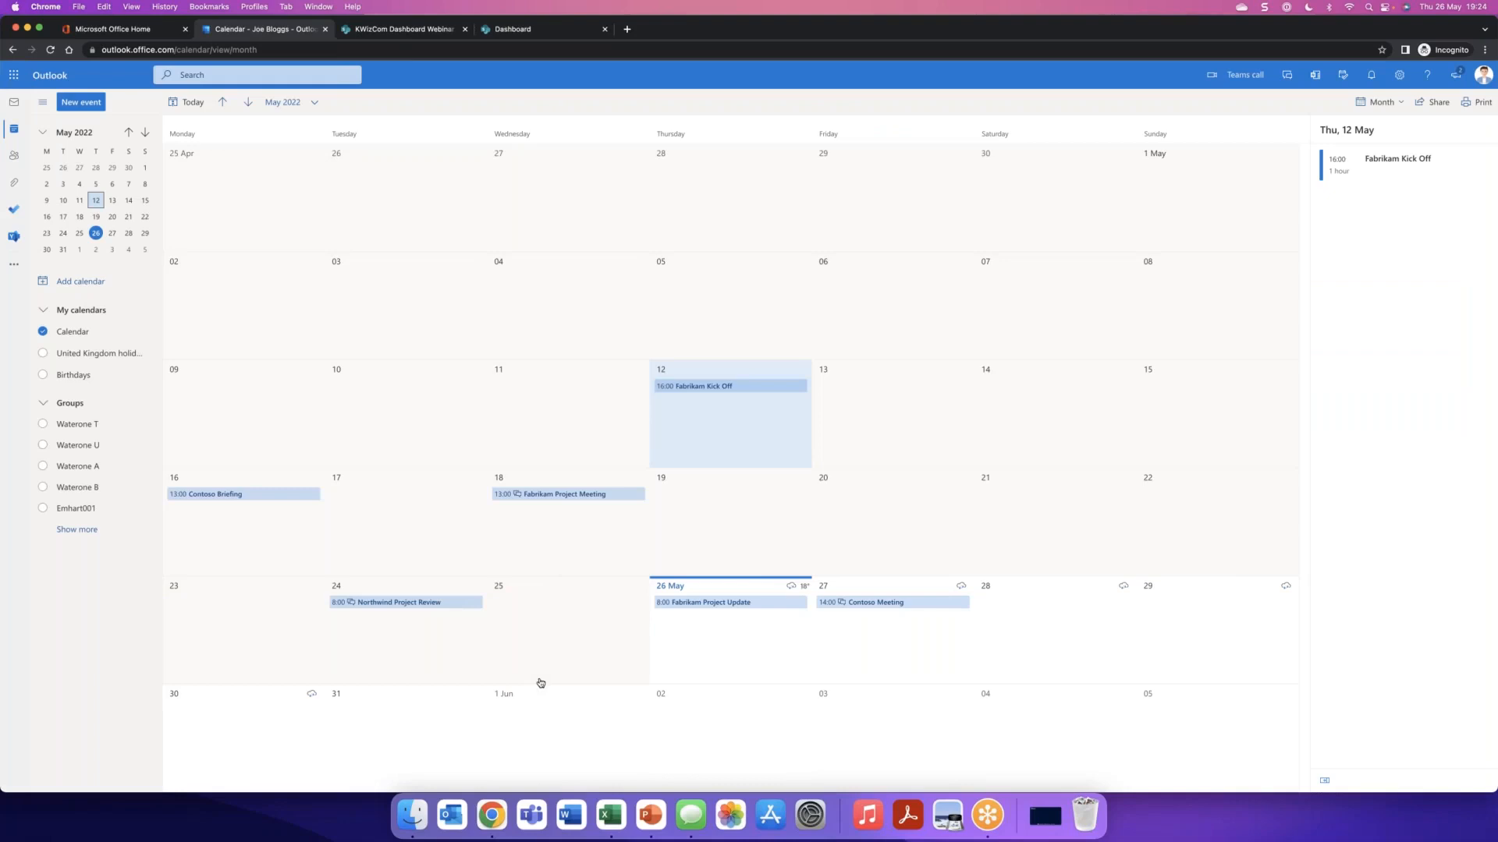
pyautogui.click(551, 36)
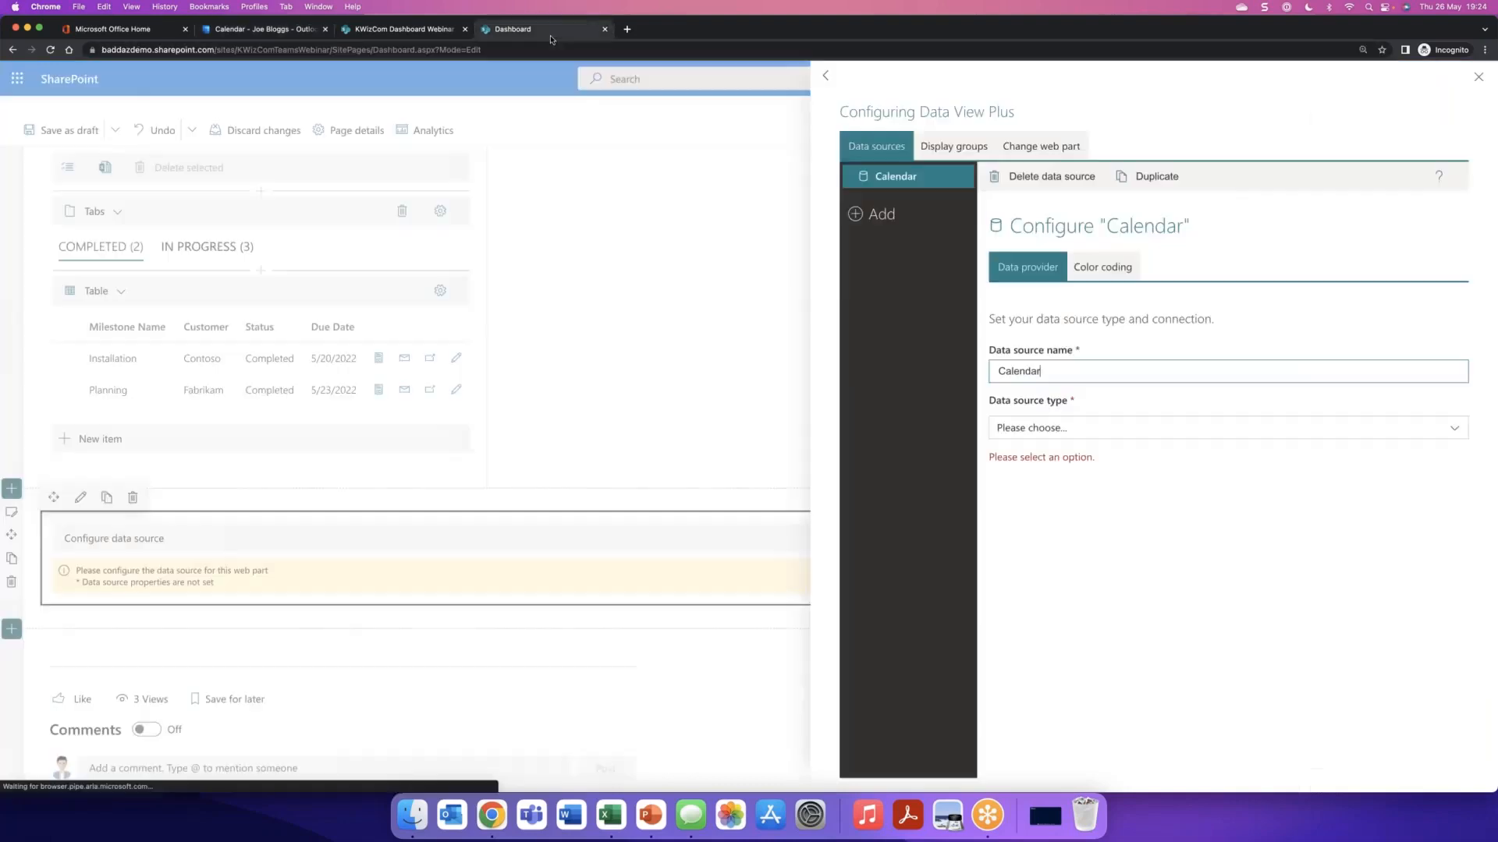
pyautogui.click(1156, 428)
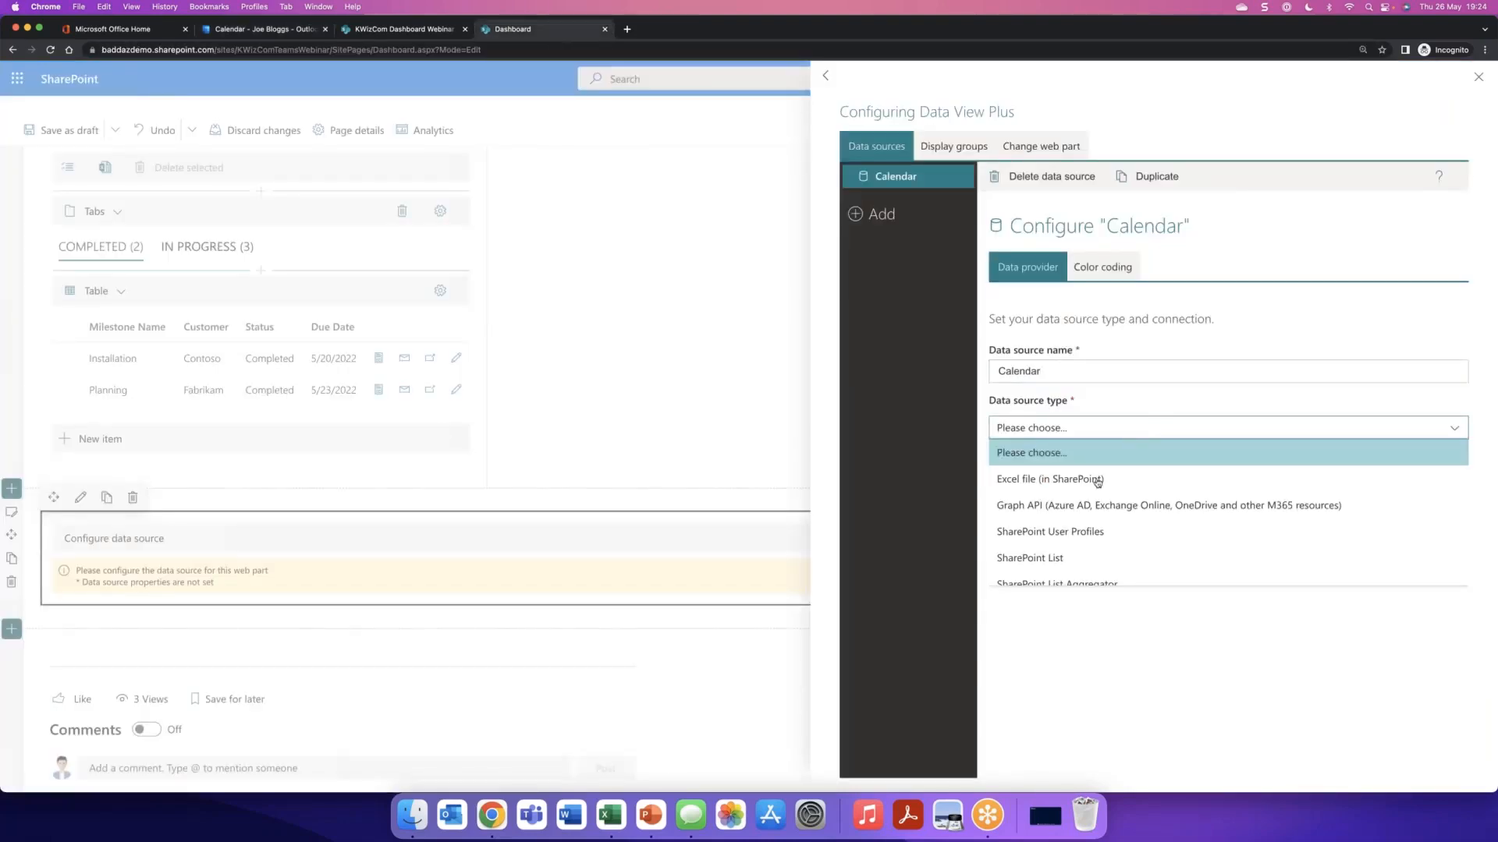
pyautogui.click(1092, 505)
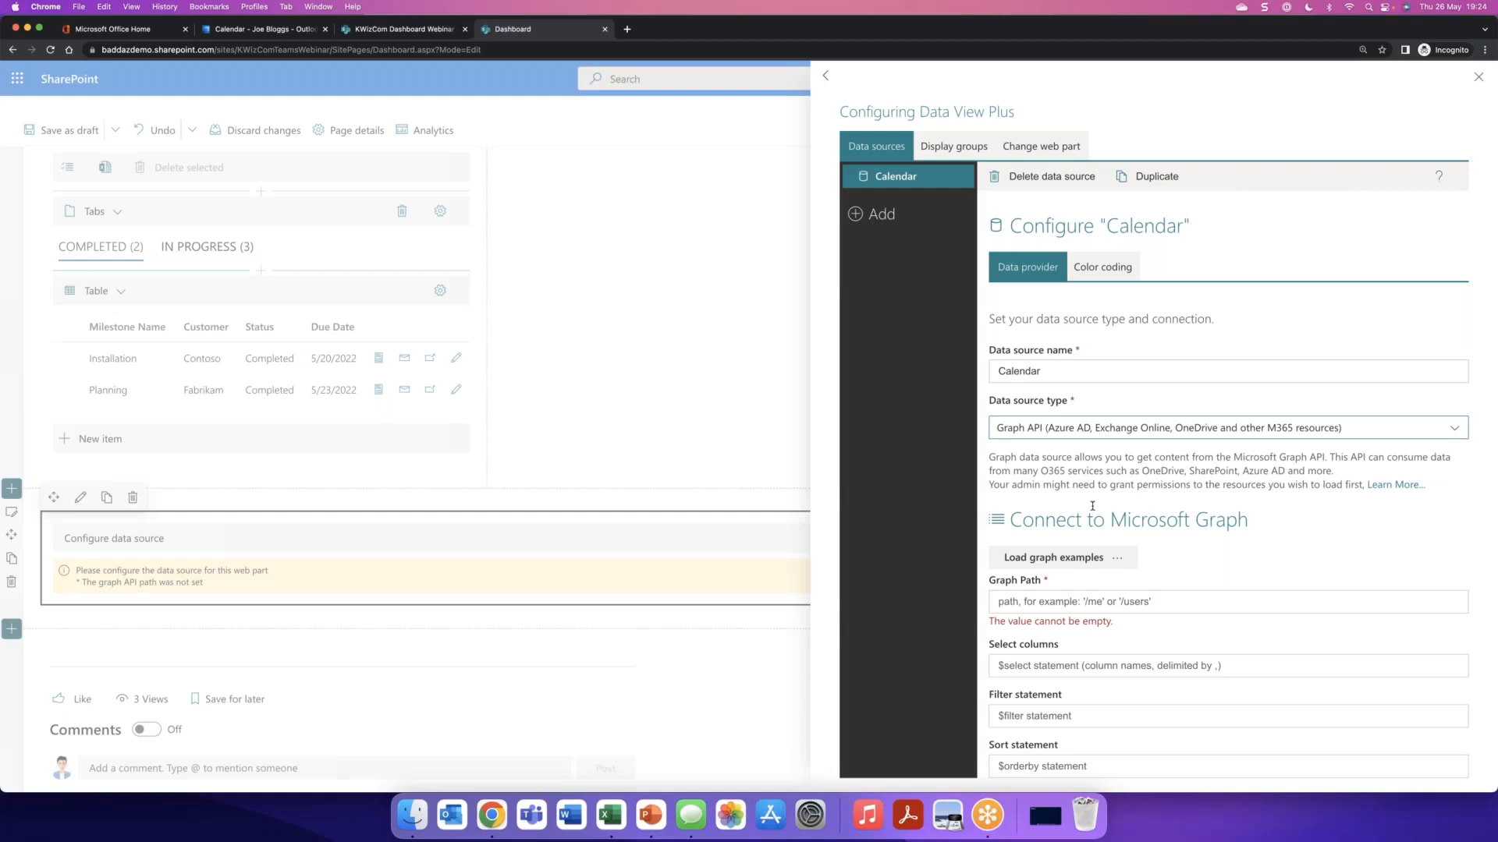
pyautogui.click(1066, 554)
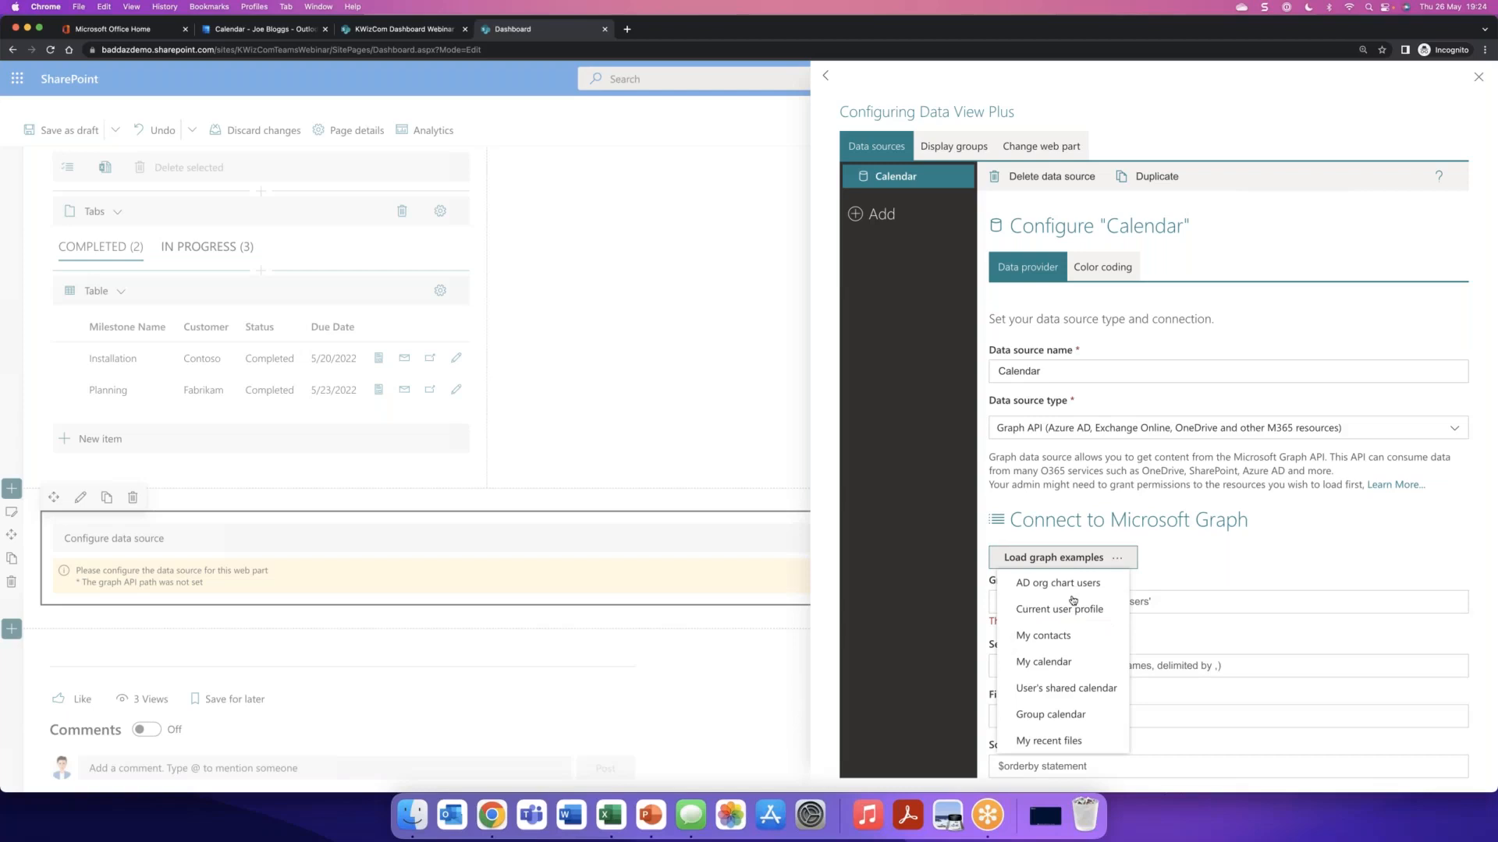
pyautogui.click(1055, 663)
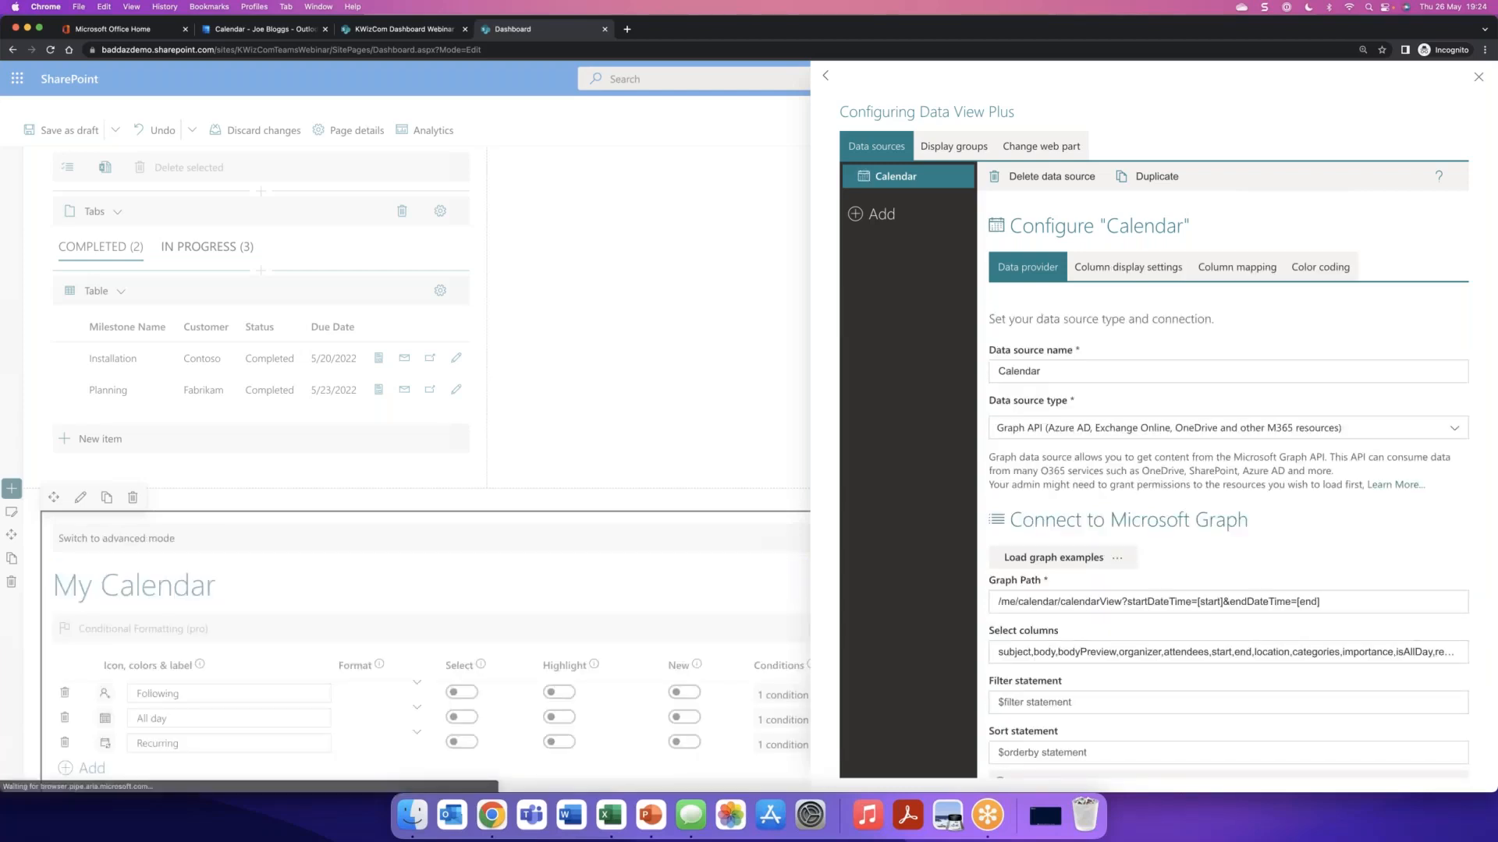
# - Review the Calendar data source's provider settings and column mapping, and close the configuration
pyautogui.scroll(-5, 1229, 544)
pyautogui.scroll(-2, 1228, 544)
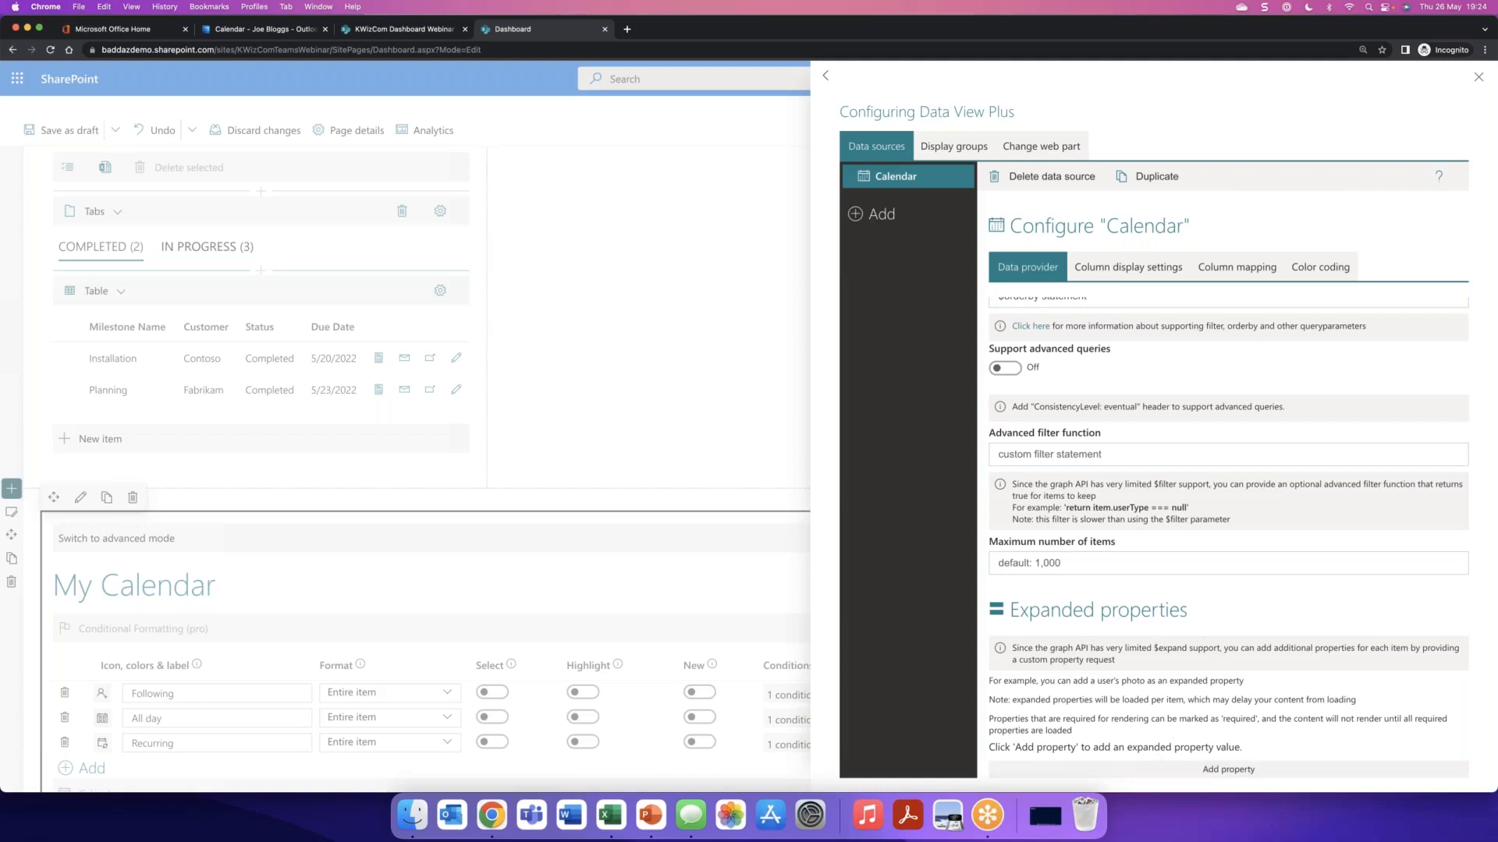
pyautogui.click(1237, 267)
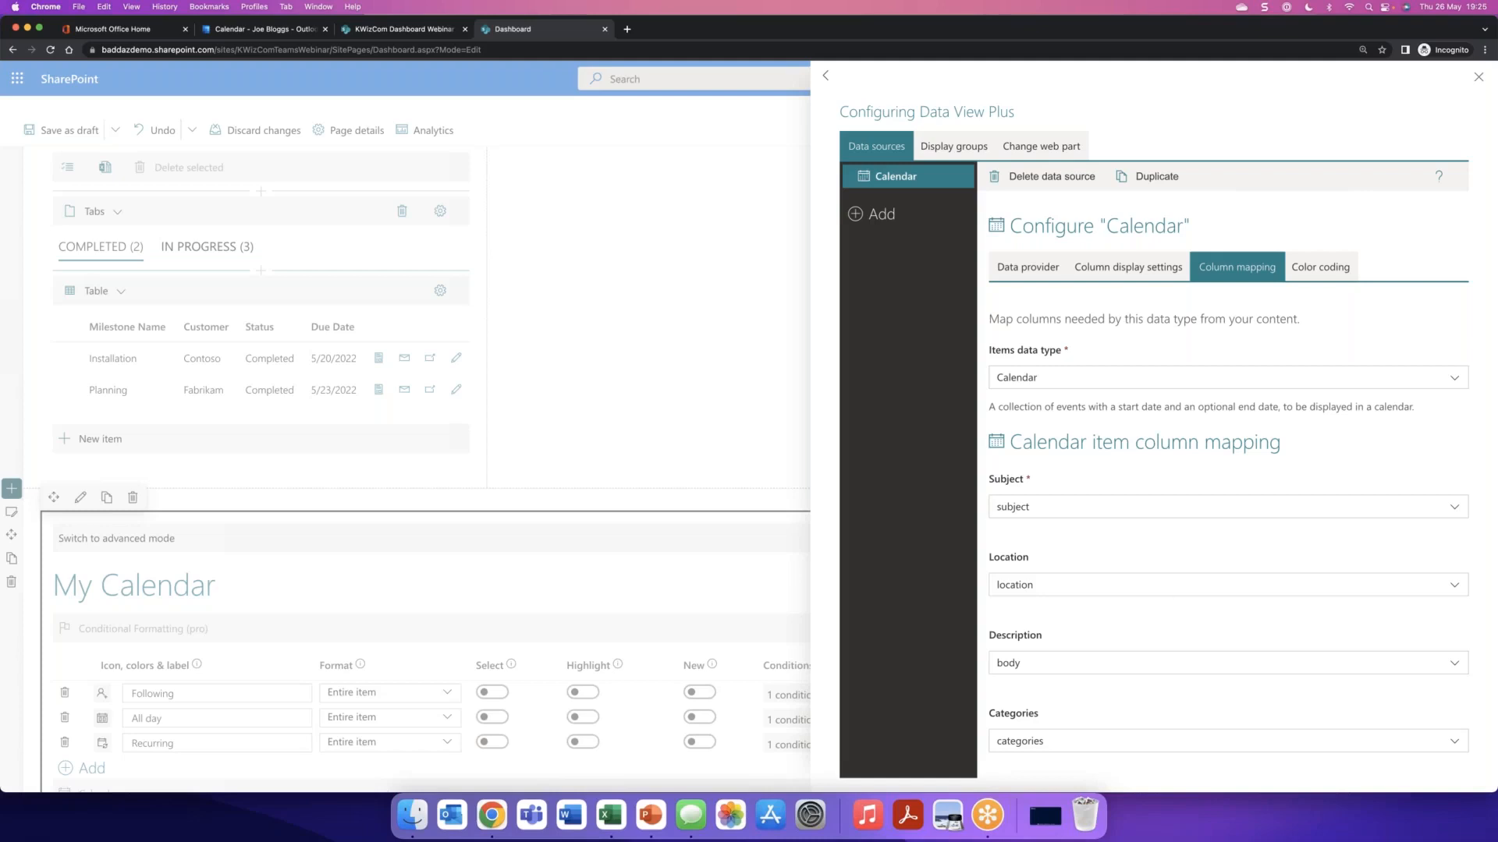
pyautogui.click(1479, 76)
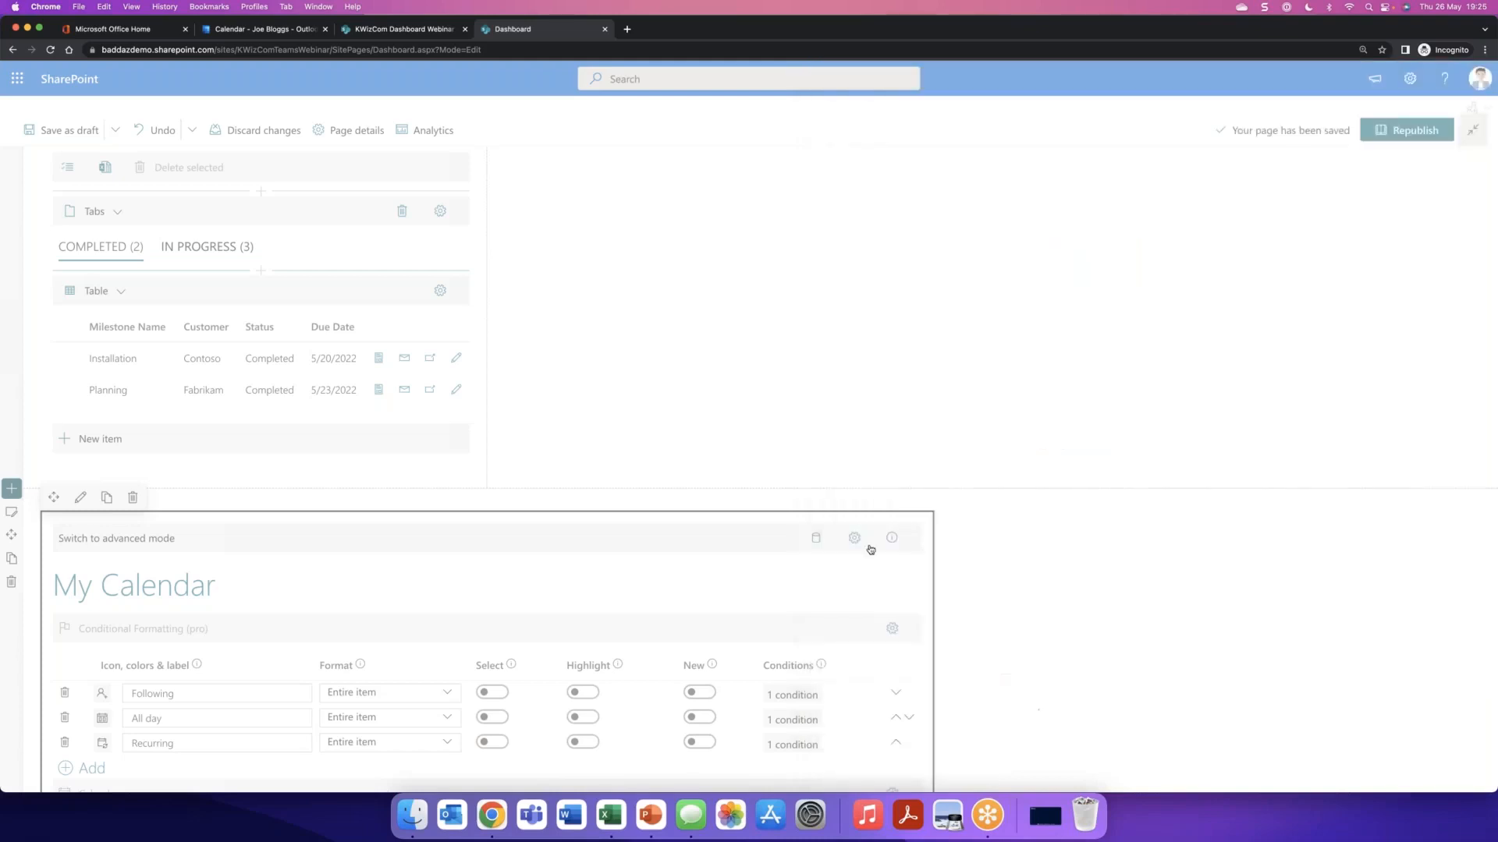
# - Examine the Calendar control's start view options in the designer and close it without changes
pyautogui.scroll(-6, 864, 552)
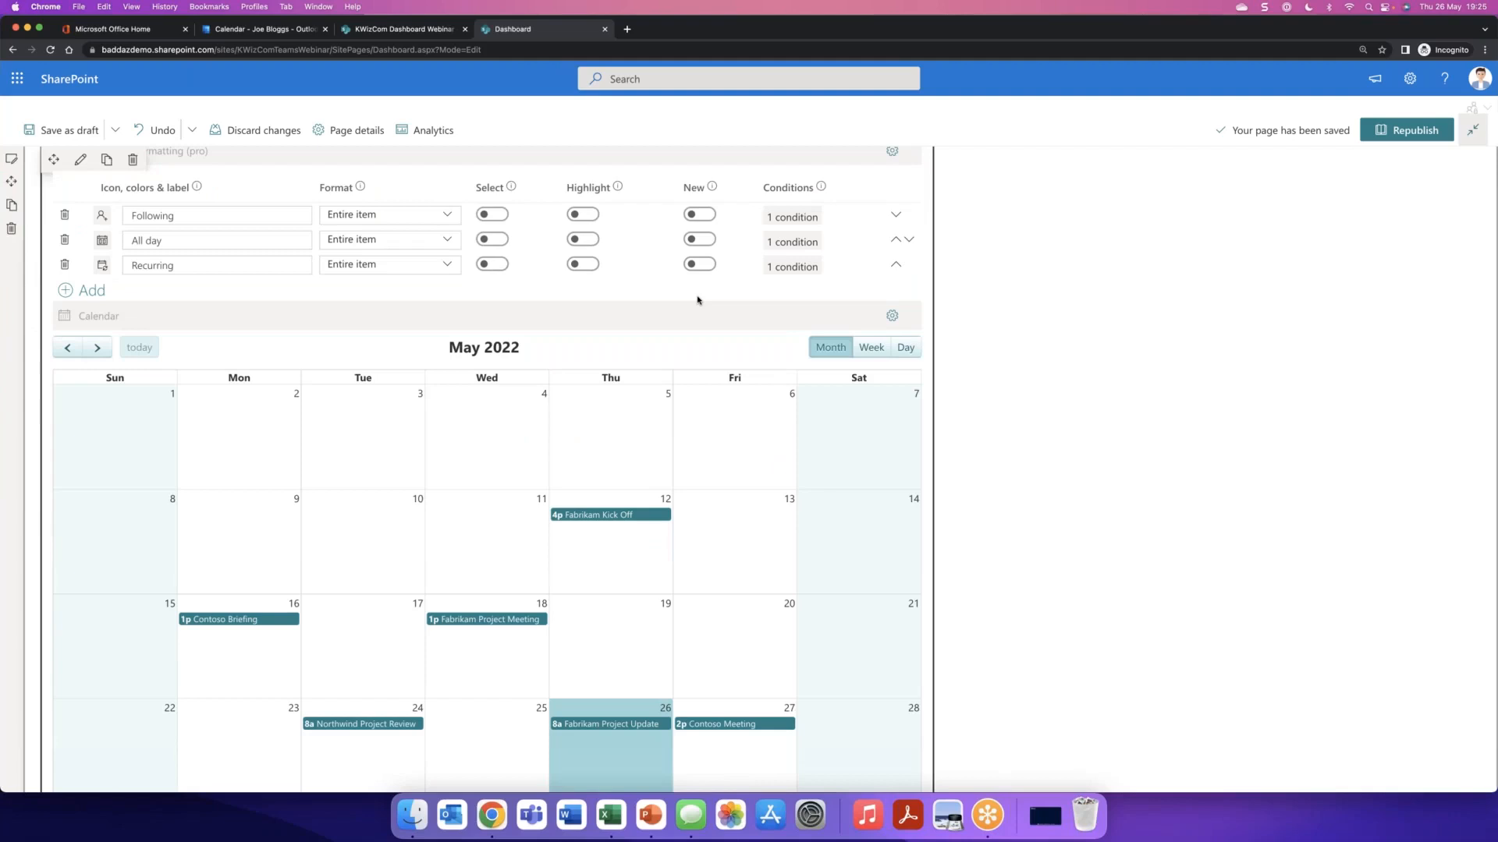
pyautogui.click(892, 316)
pyautogui.click(1377, 262)
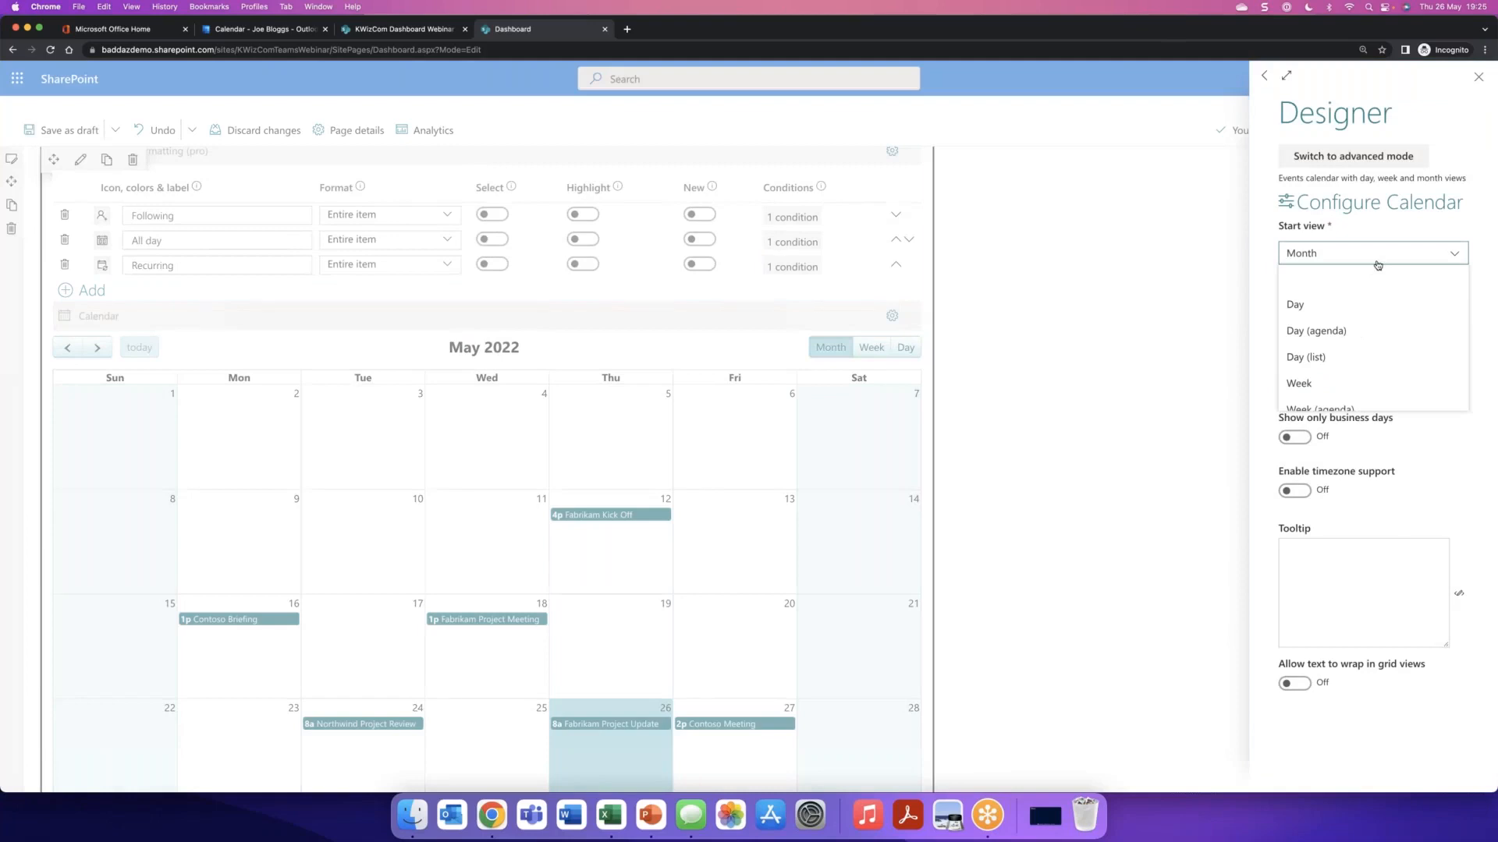
pyautogui.click(1478, 77)
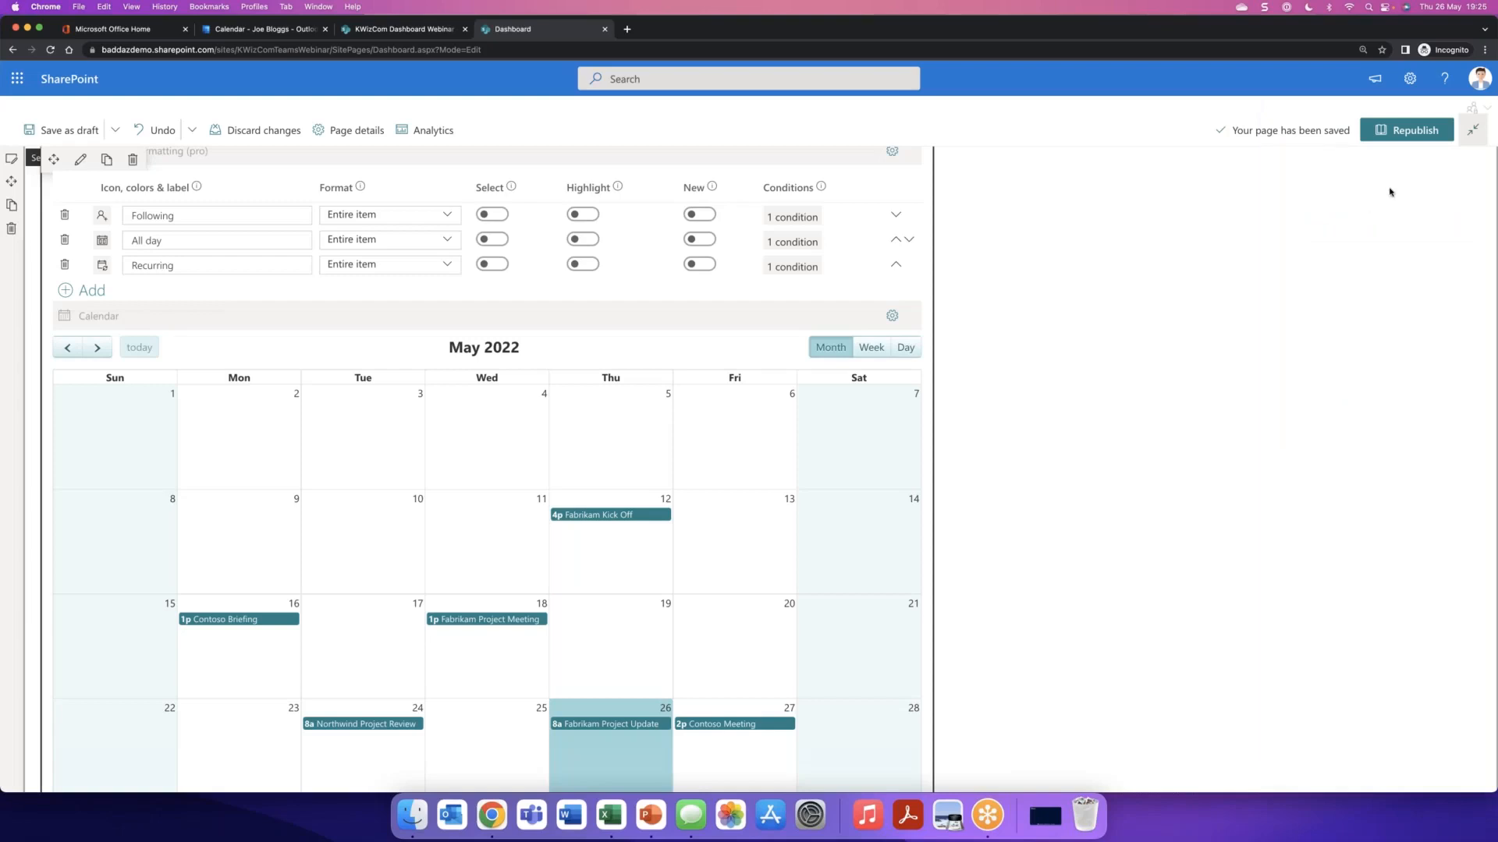
# - Republish the Dashboard page and review its customer, issues, risks, milestones and calendar web parts
pyautogui.click(1408, 139)
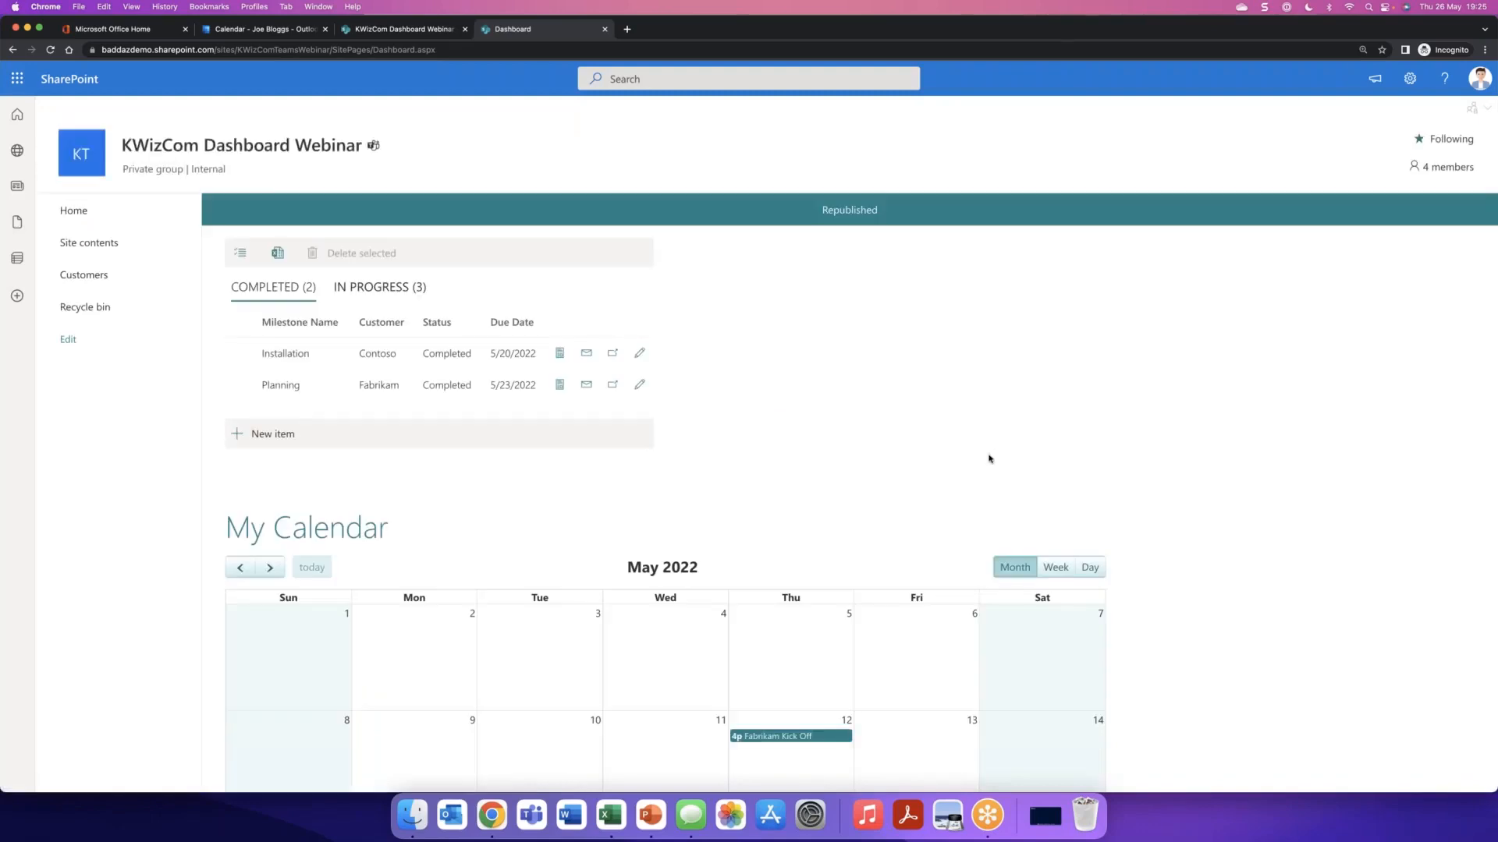
pyautogui.scroll(10, 988, 458)
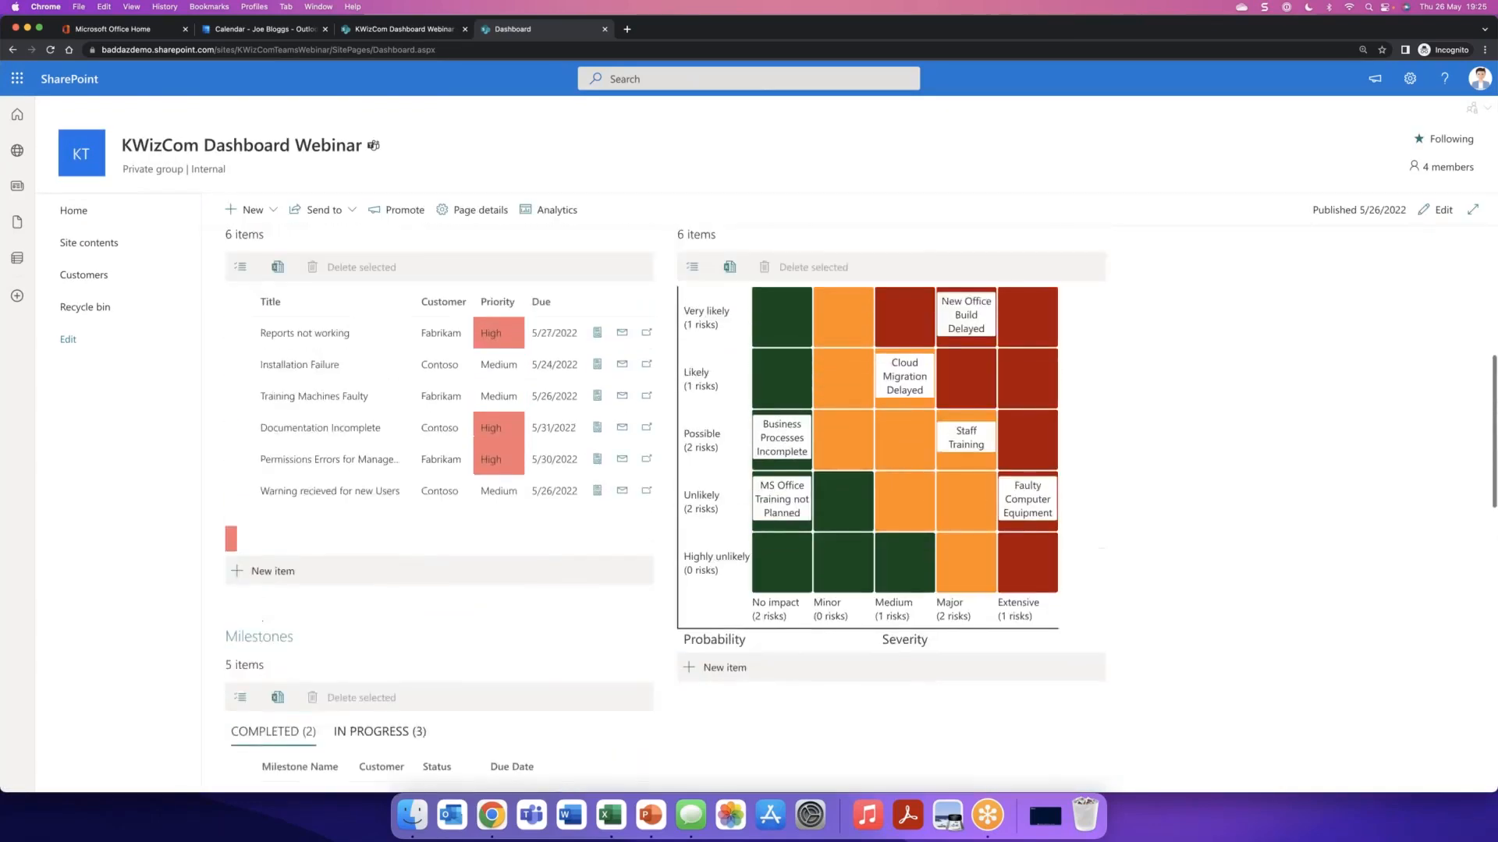
pyautogui.scroll(4, 848, 459)
pyautogui.scroll(-3, 848, 458)
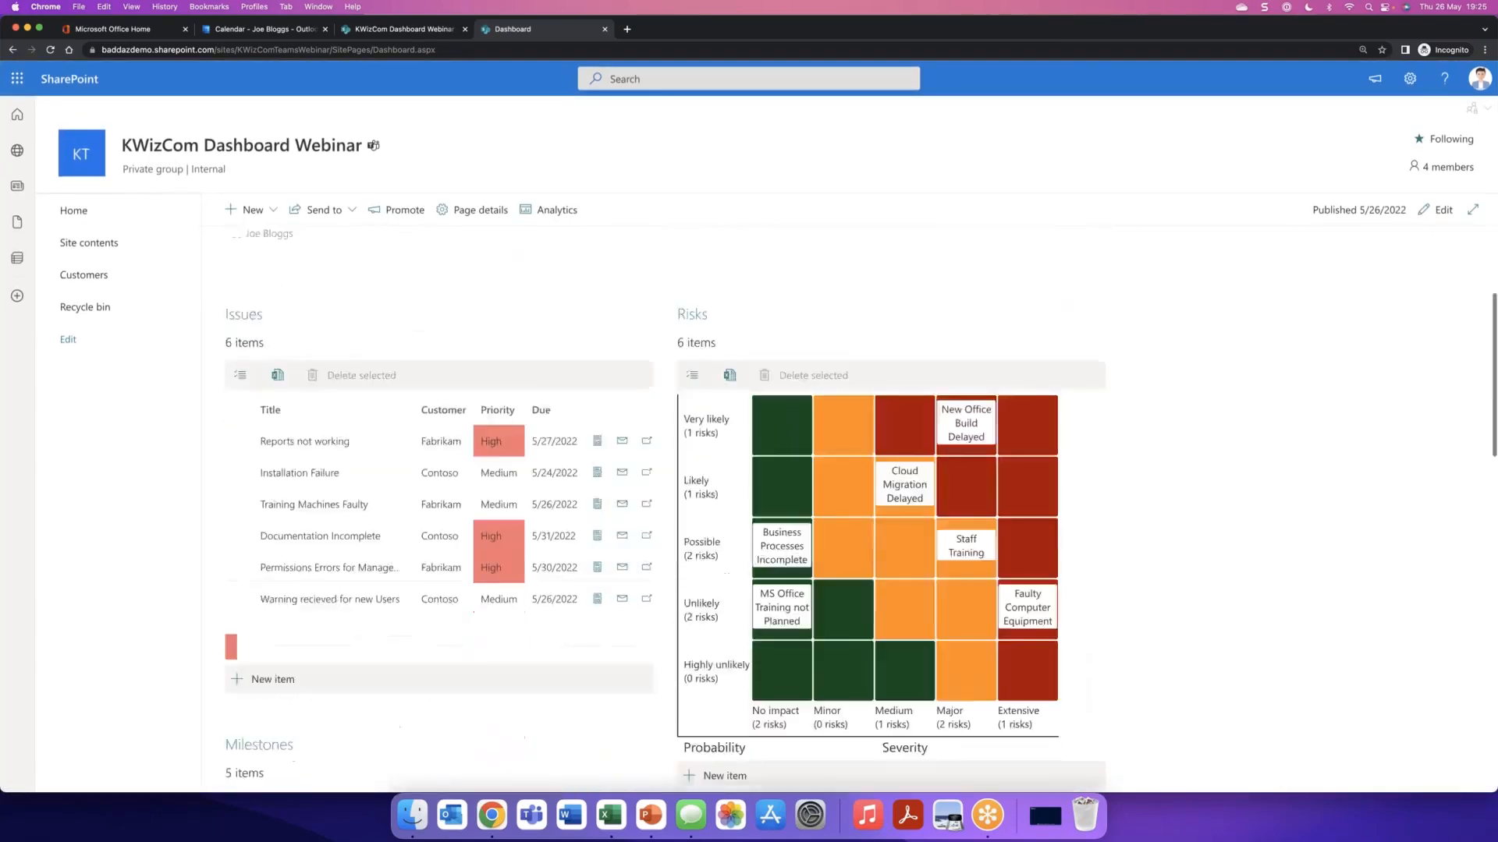
pyautogui.scroll(-15, 719, 338)
pyautogui.scroll(3, 719, 338)
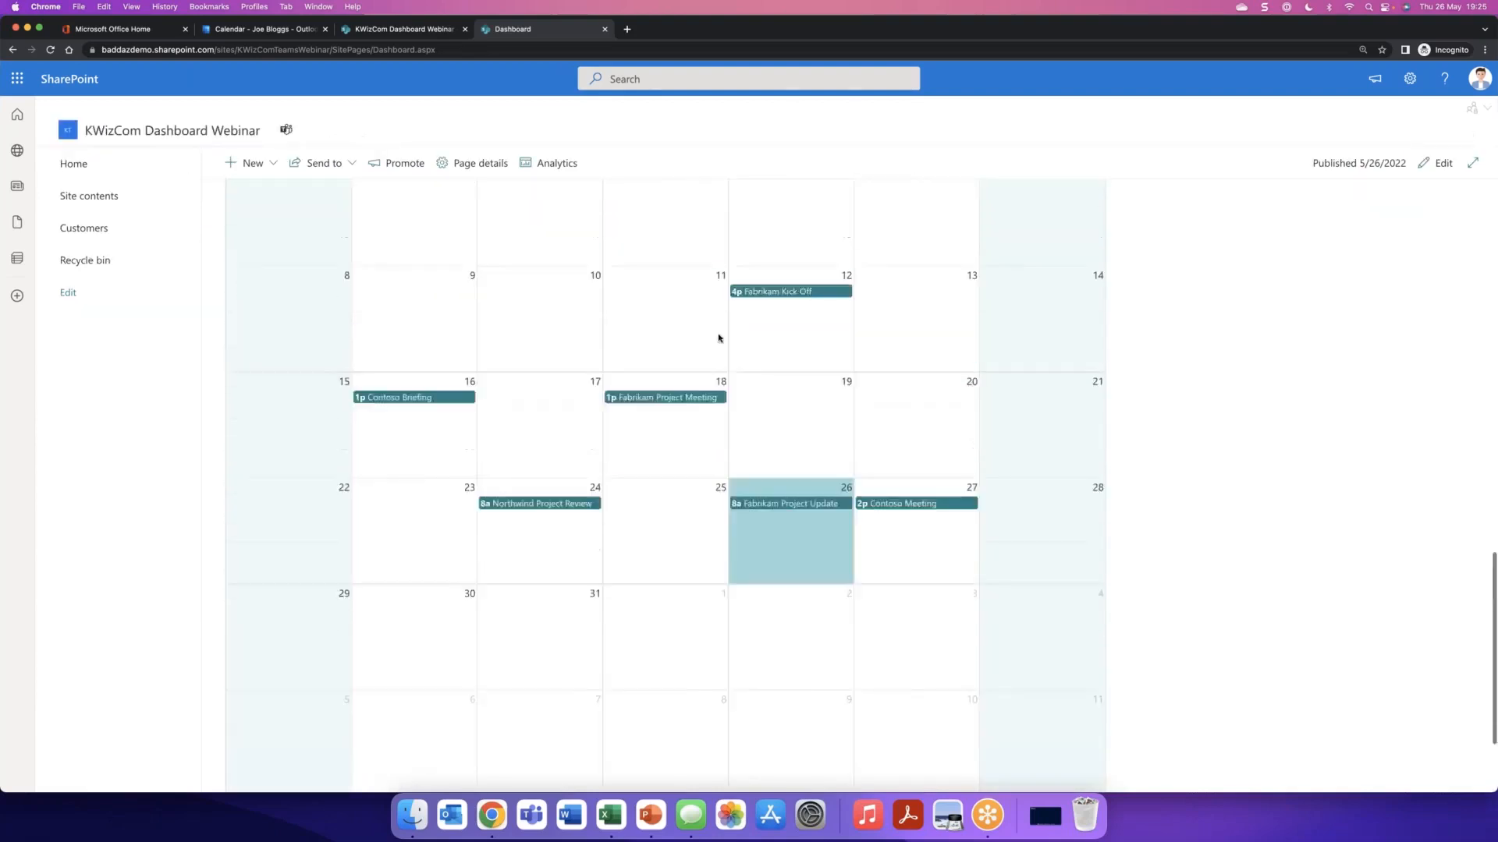
pyautogui.scroll(15, 718, 338)
# - Put the Dashboard page back in edit mode, add a Shared Filter web part above Customers, and open its column mappings
pyautogui.click(406, 30)
pyautogui.scroll(2, 430, 197)
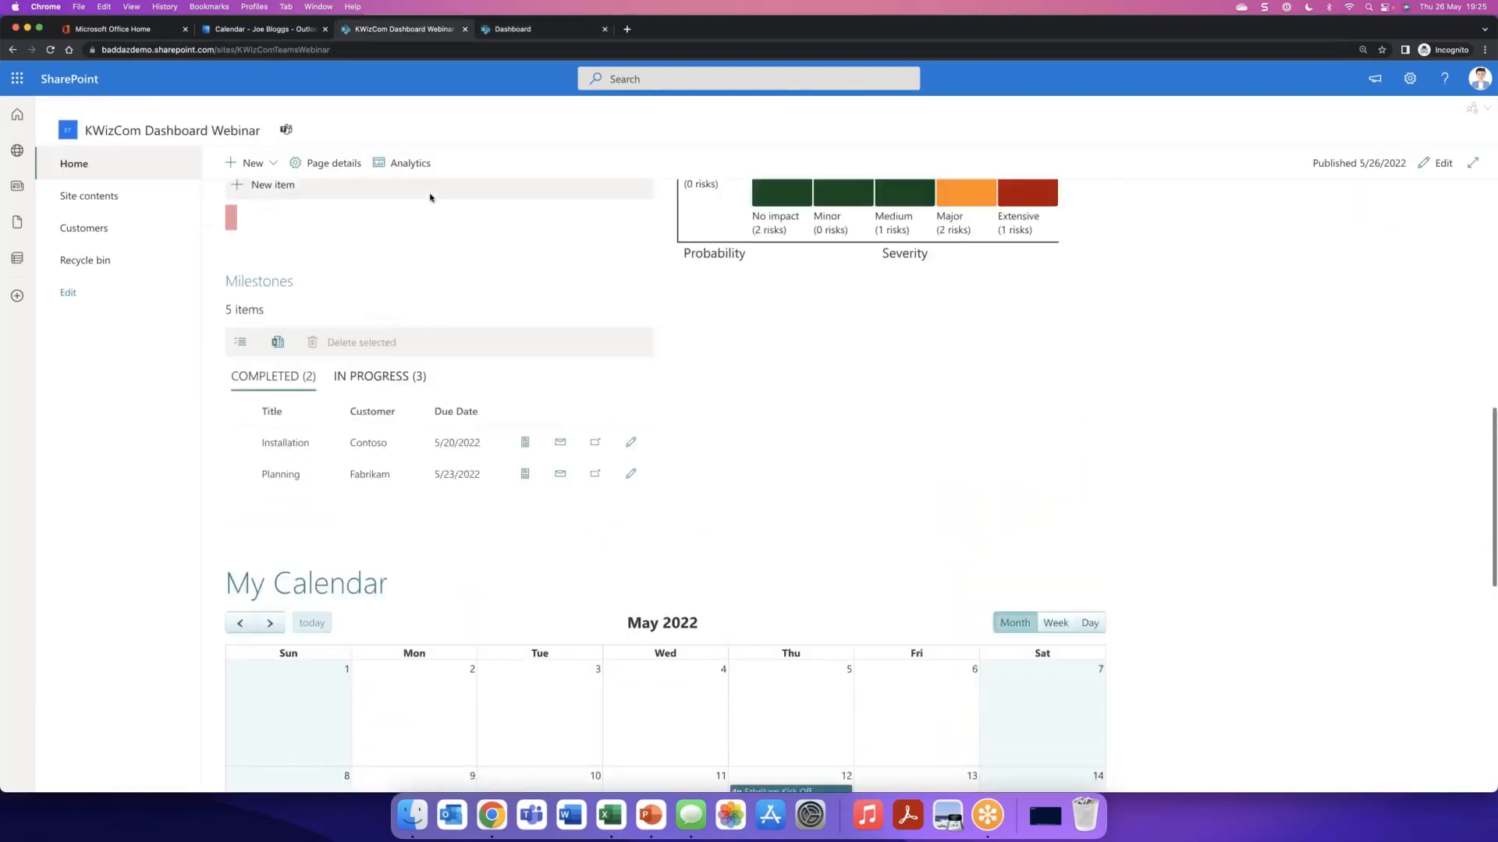
pyautogui.scroll(10, 430, 197)
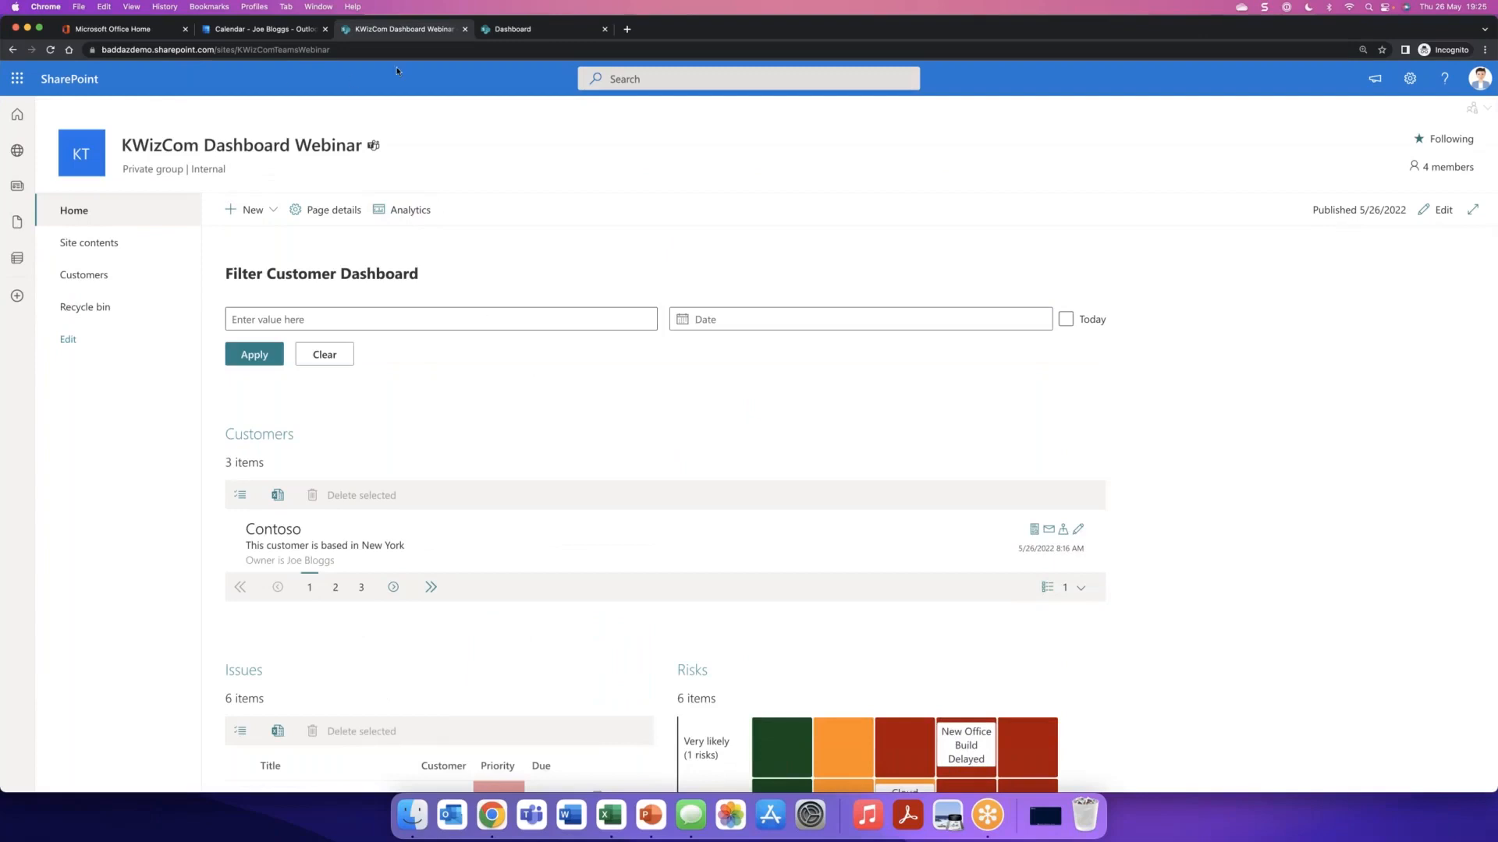
pyautogui.click(519, 35)
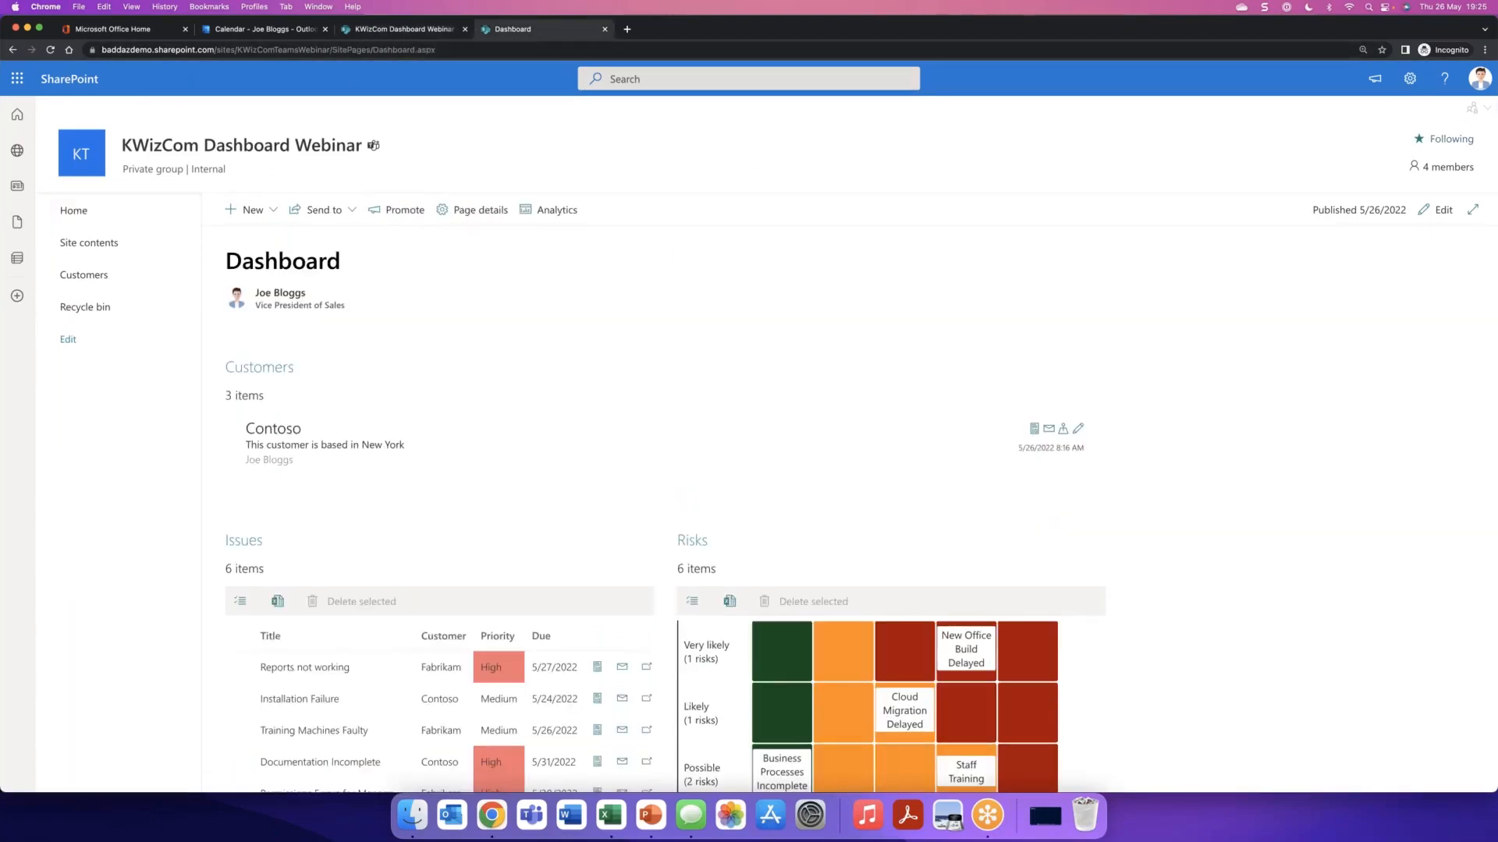
pyautogui.click(1435, 210)
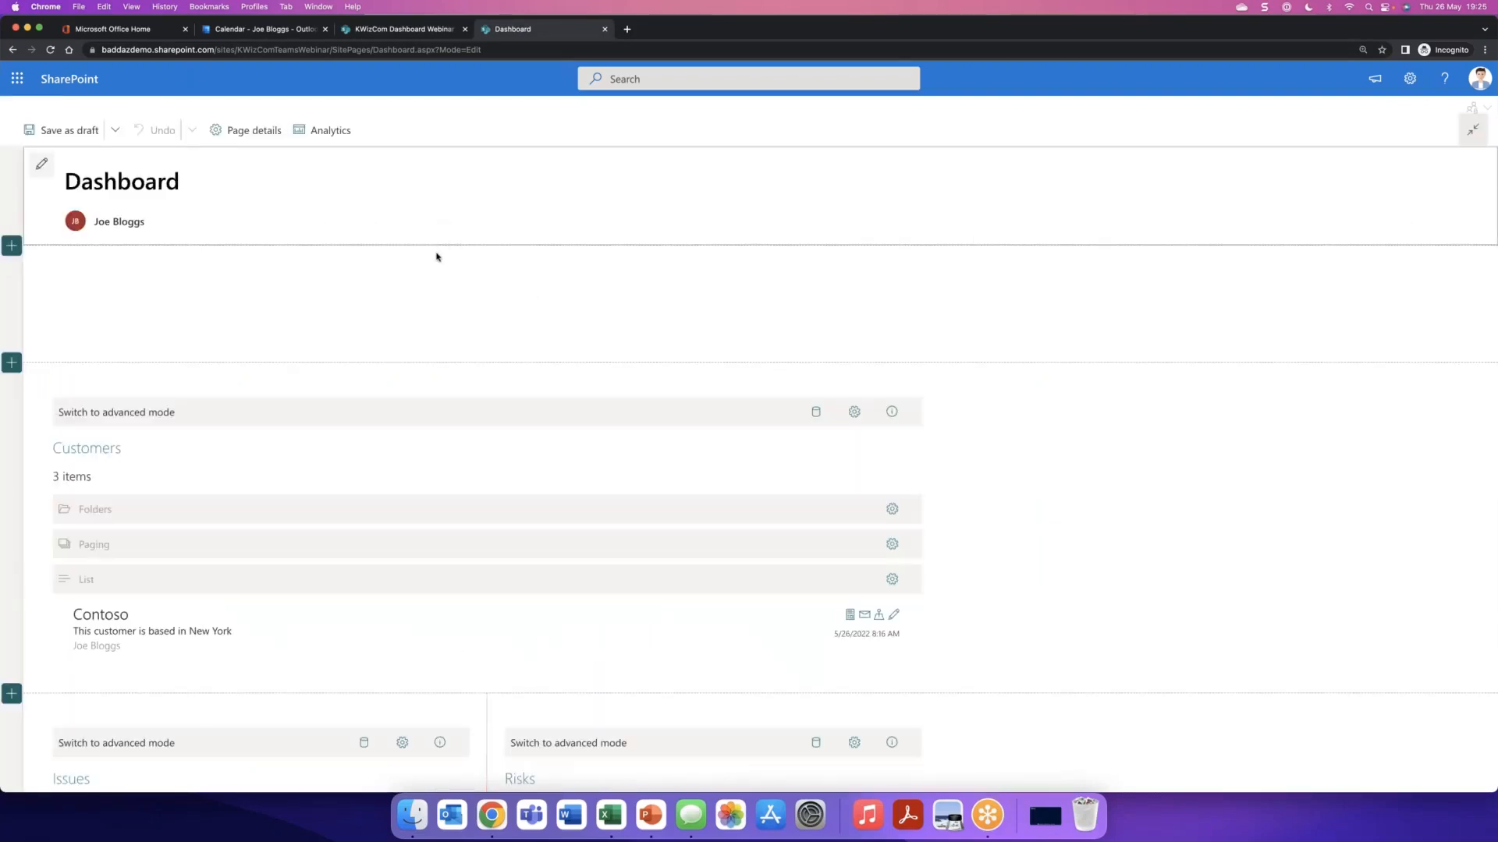
pyautogui.moveTo(481, 257)
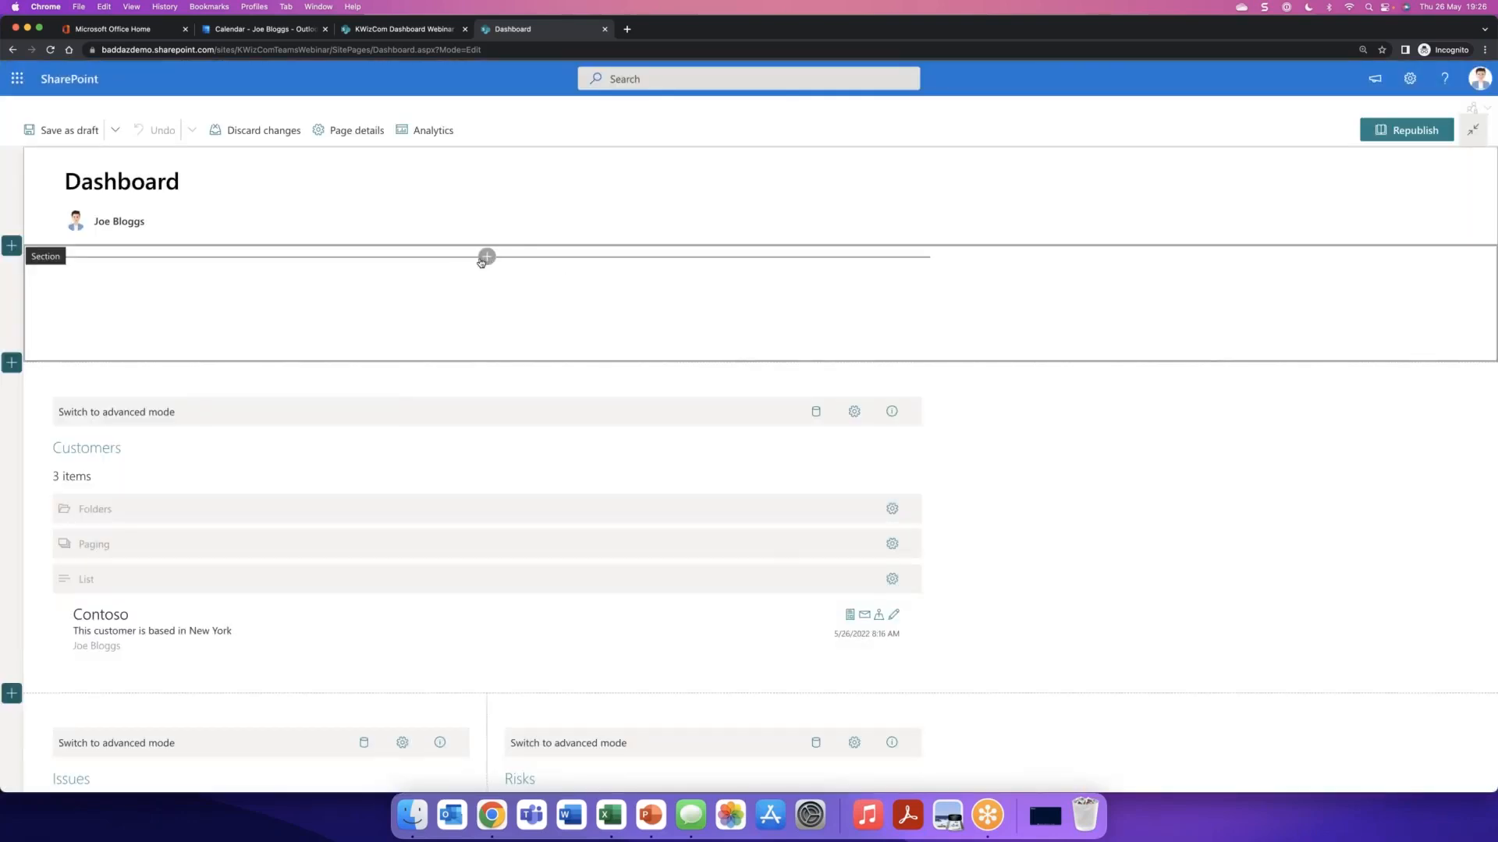
pyautogui.click(486, 258)
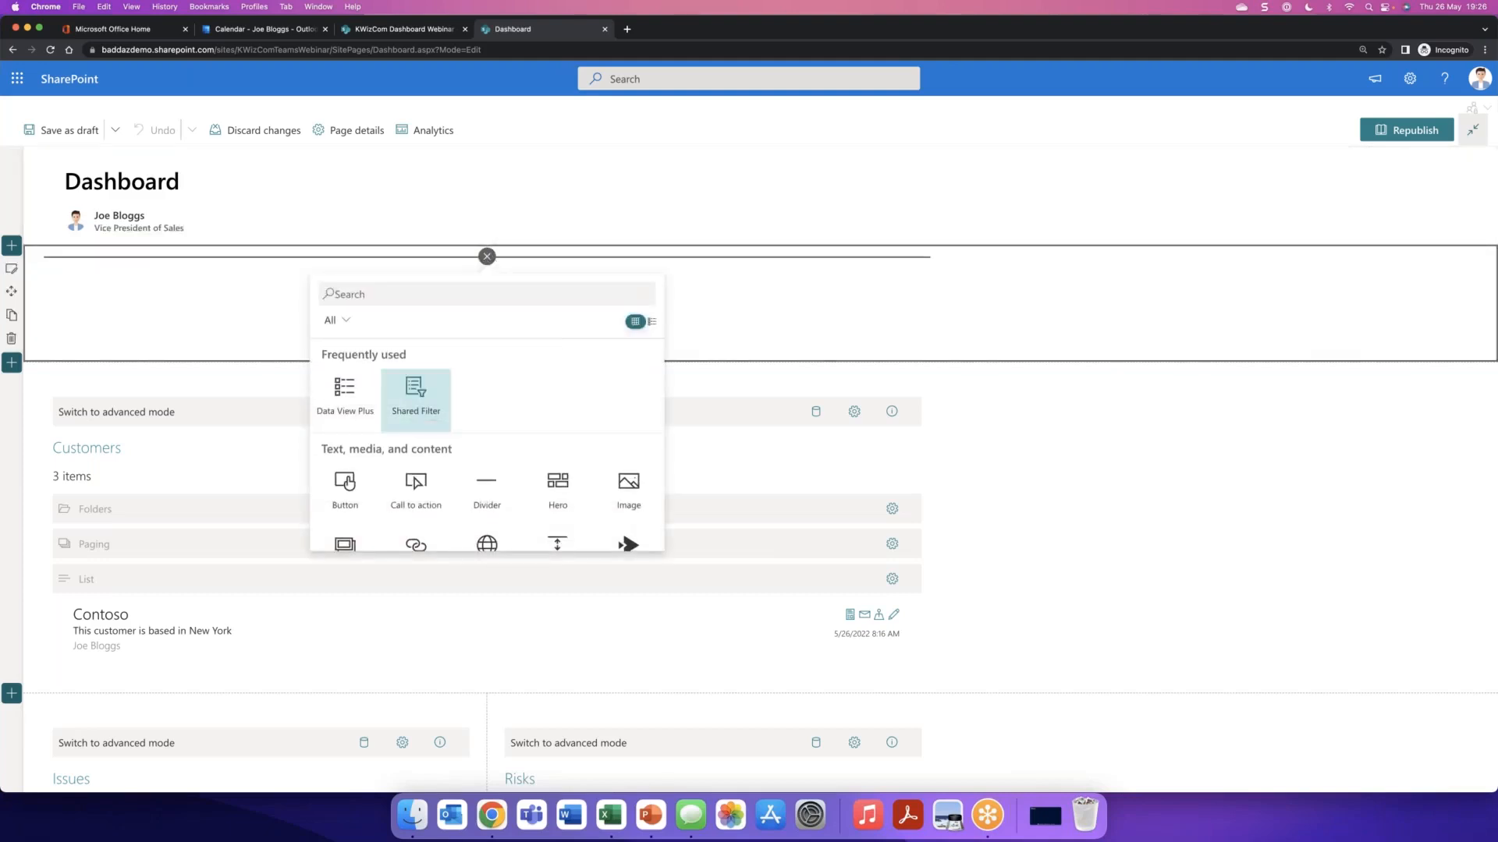
pyautogui.click(414, 411)
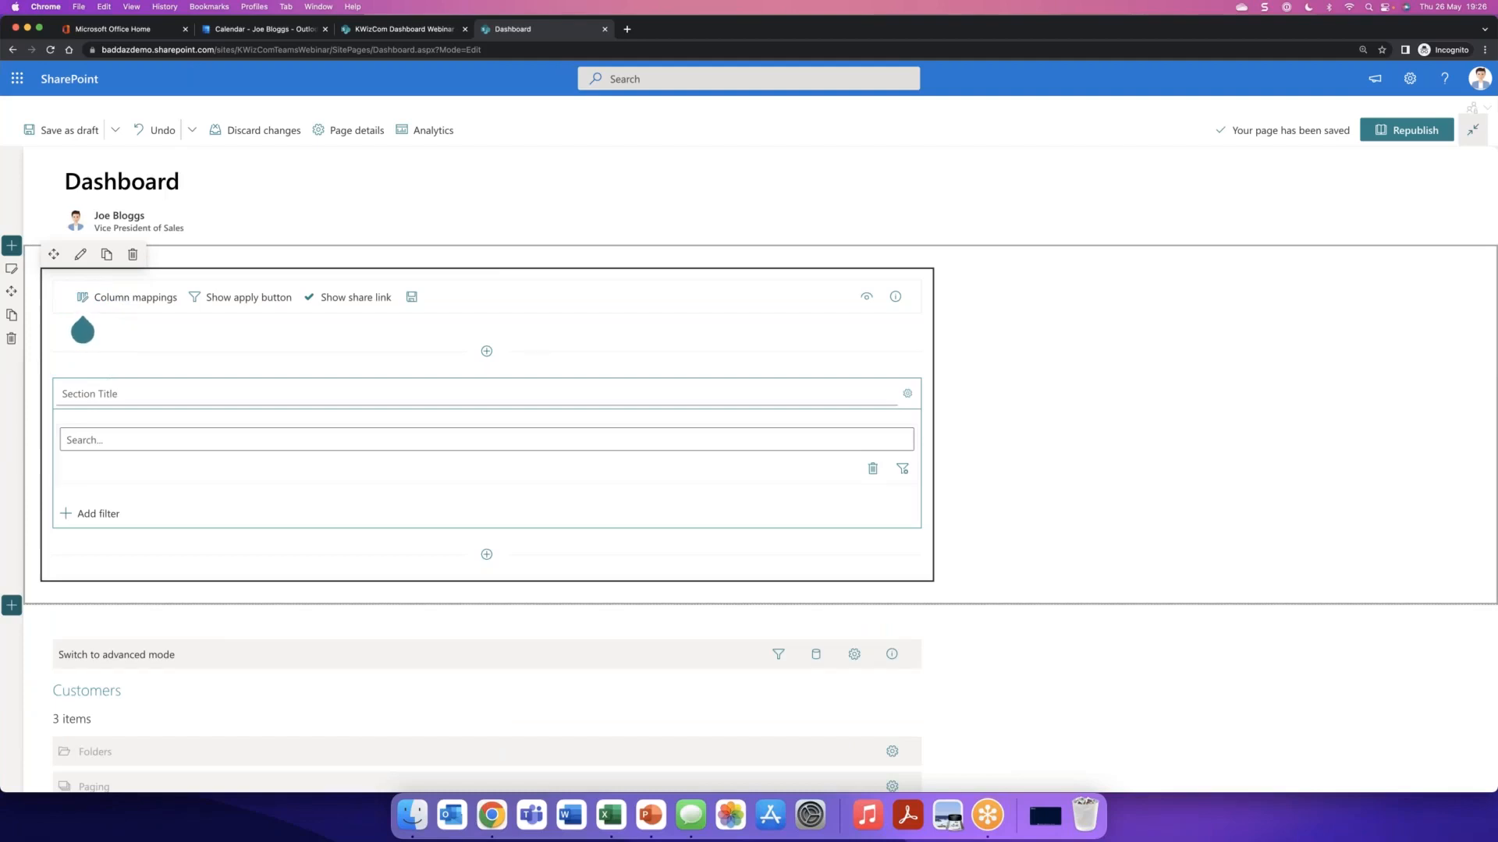
pyautogui.click(139, 303)
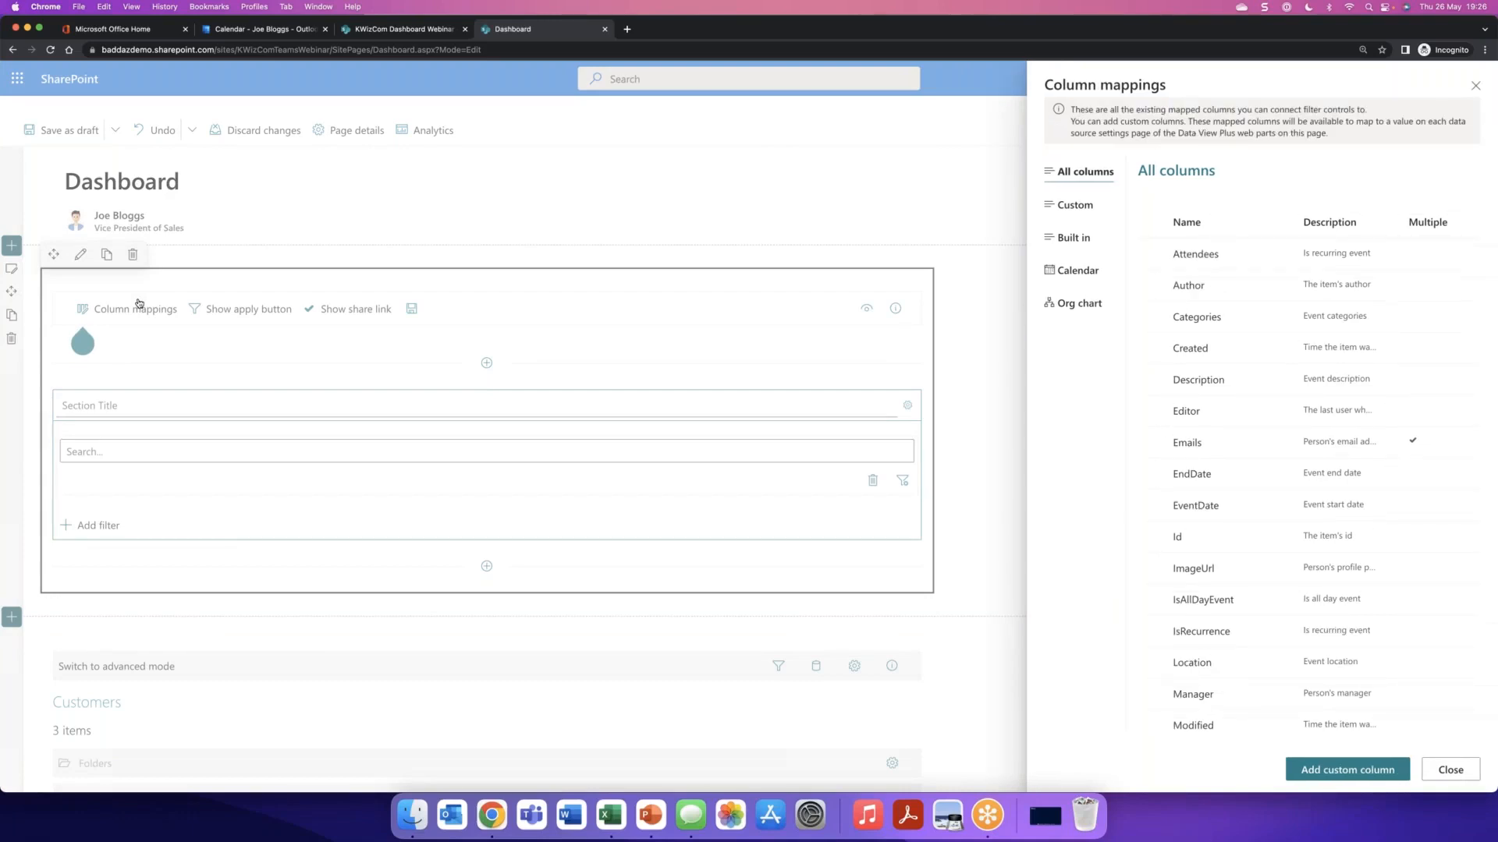
# - Add a custom mapping column with the id customer and the description Customer
pyautogui.click(1350, 780)
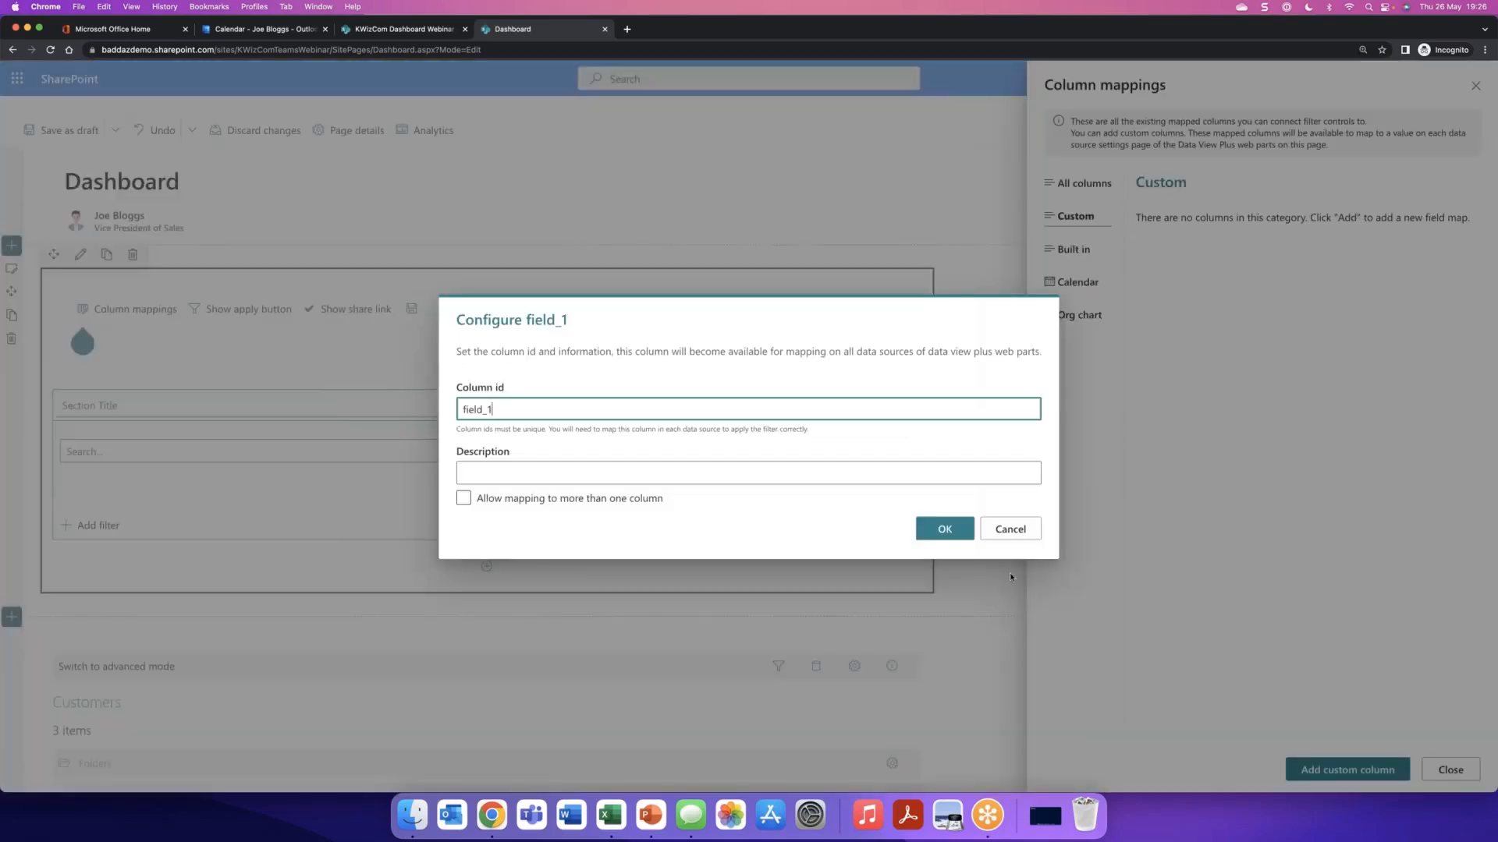
pyautogui.doubleClick(501, 404)
pyautogui.write('customer')
pyautogui.press('Tab')
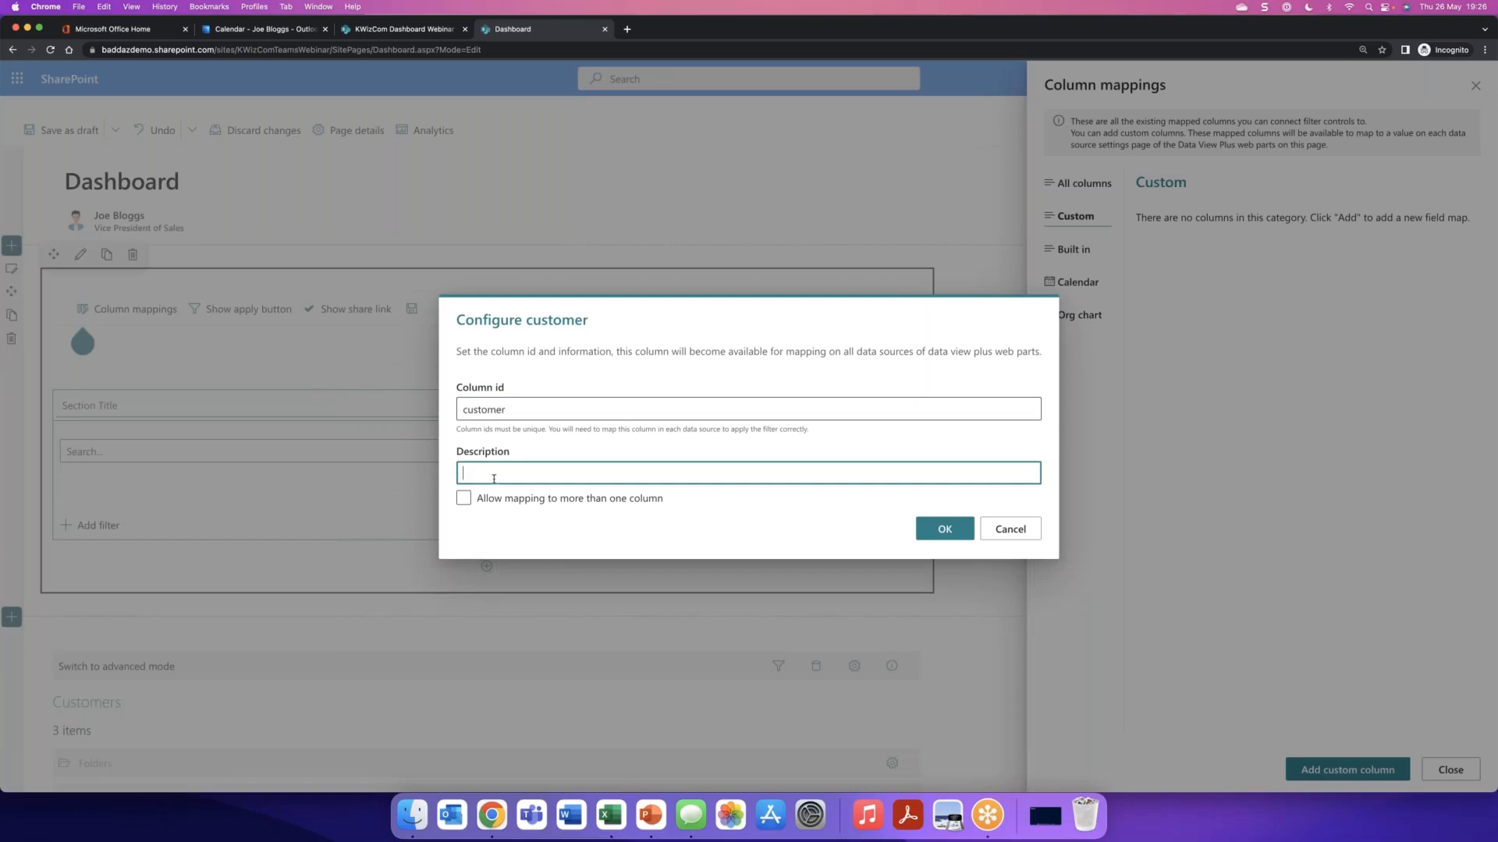
pyautogui.write('Cs')
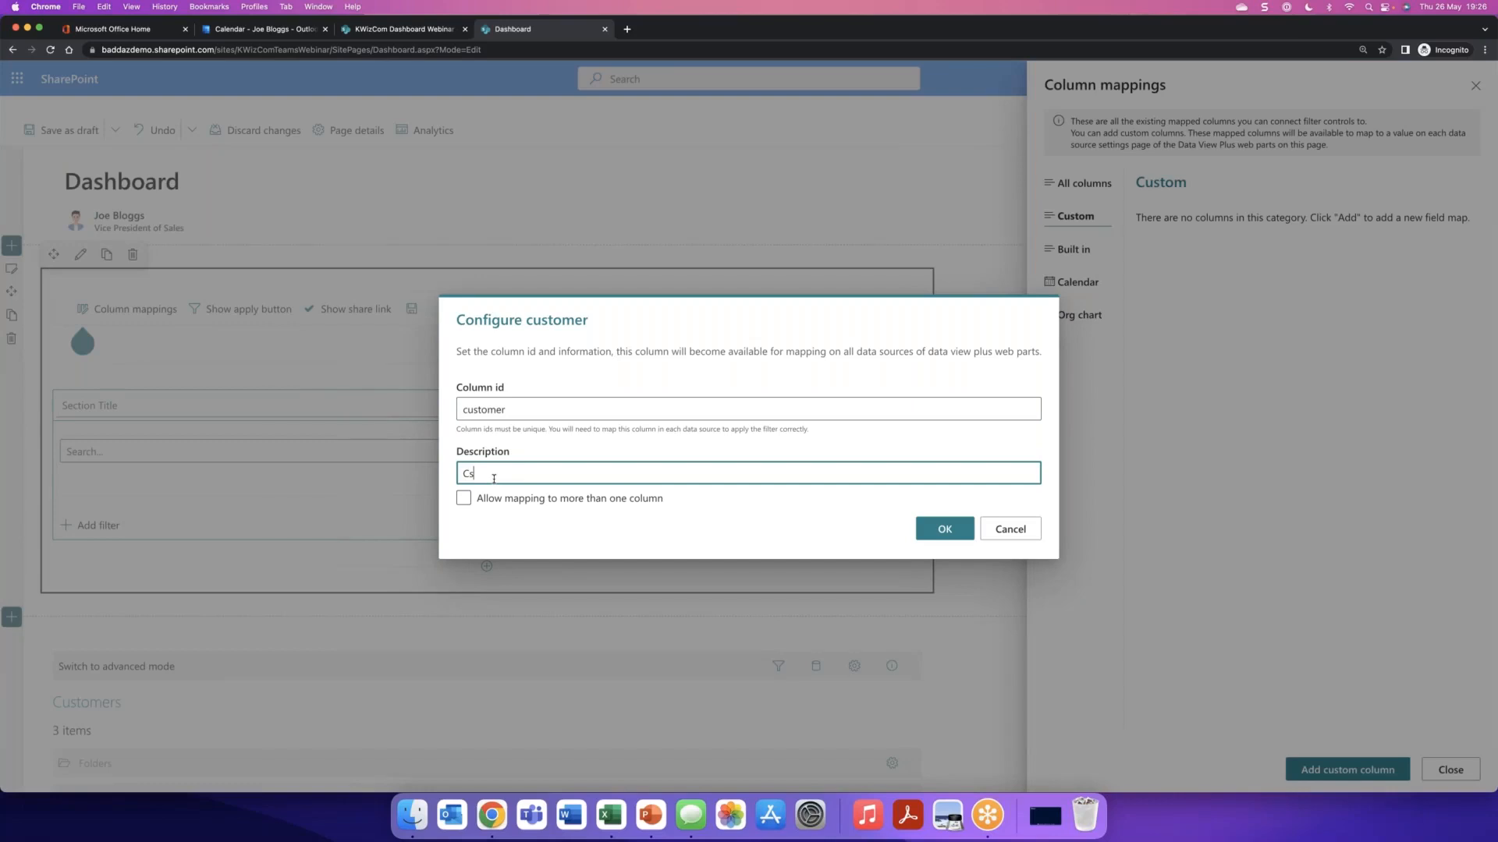
pyautogui.press('BackSpace')
pyautogui.write('ustomer')
pyautogui.click(945, 531)
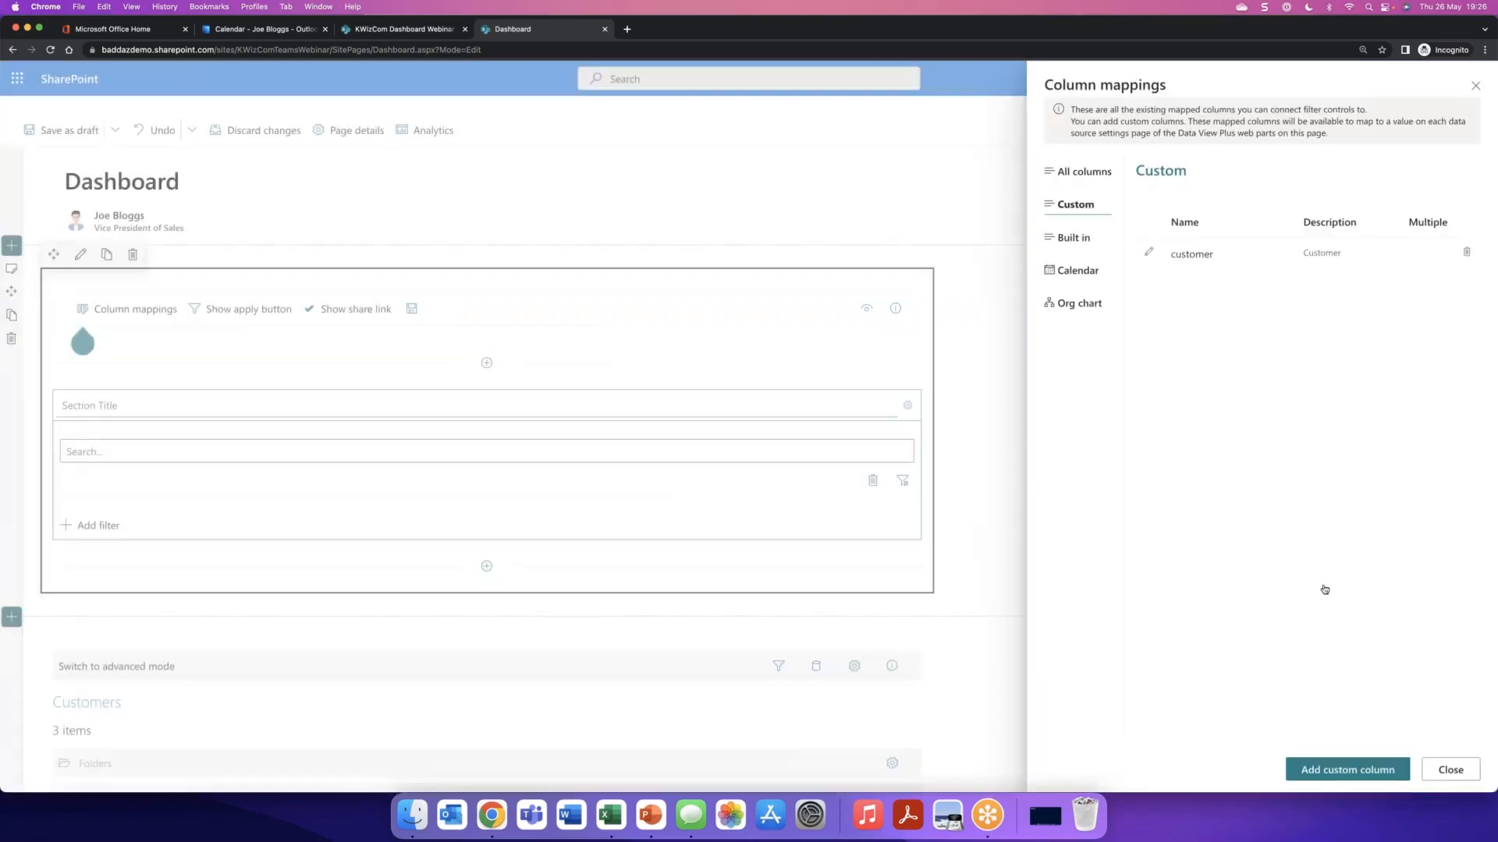
# - Add a second custom mapping column with the id filterdate and the description Date, and close the column mappings
pyautogui.click(1350, 770)
pyautogui.press('super+a')
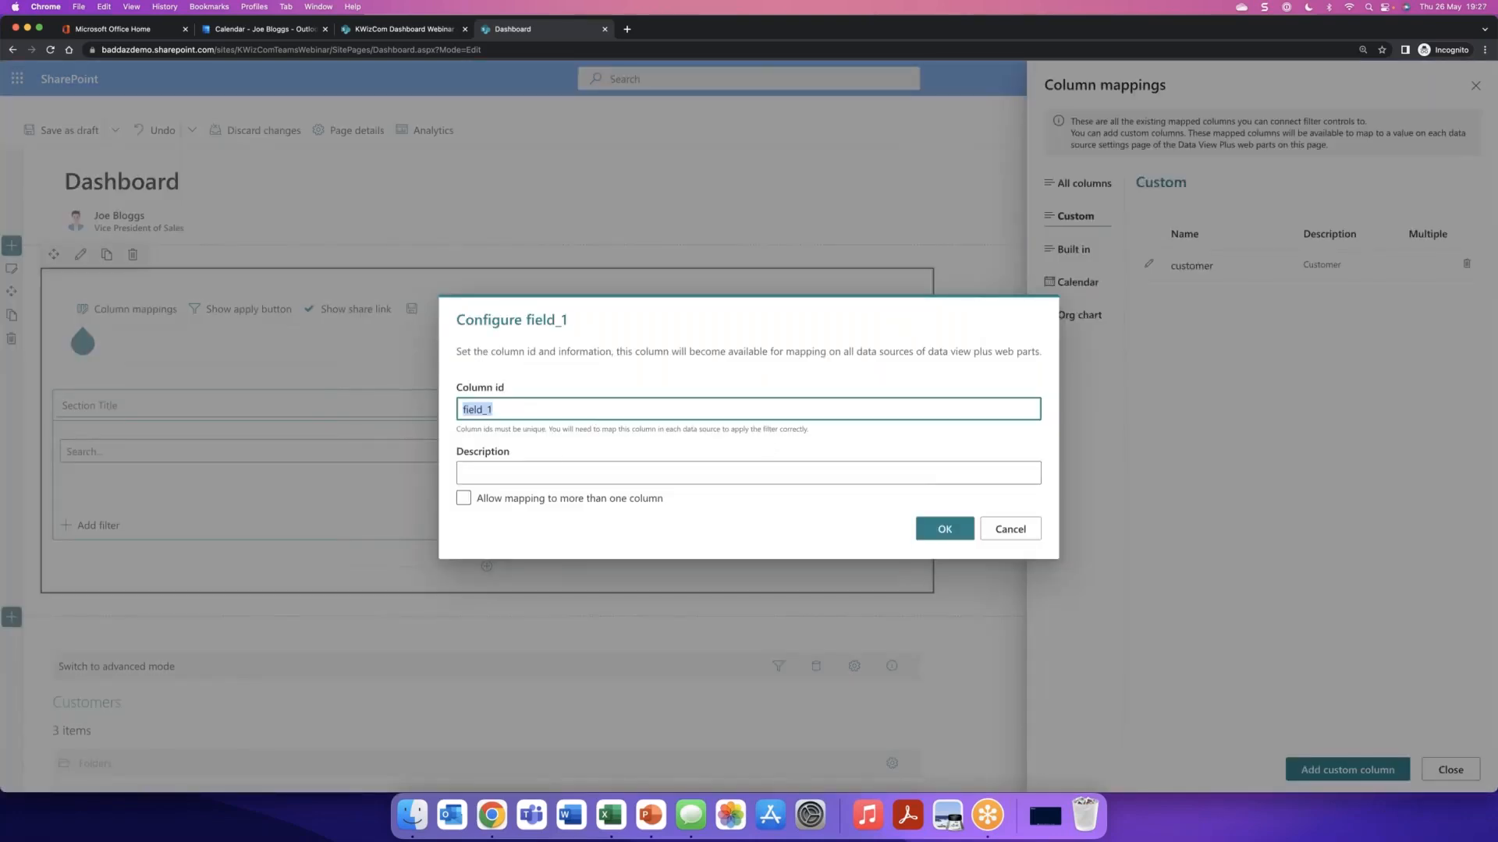
pyautogui.write('filterdate')
pyautogui.click(477, 468)
pyautogui.write('Date')
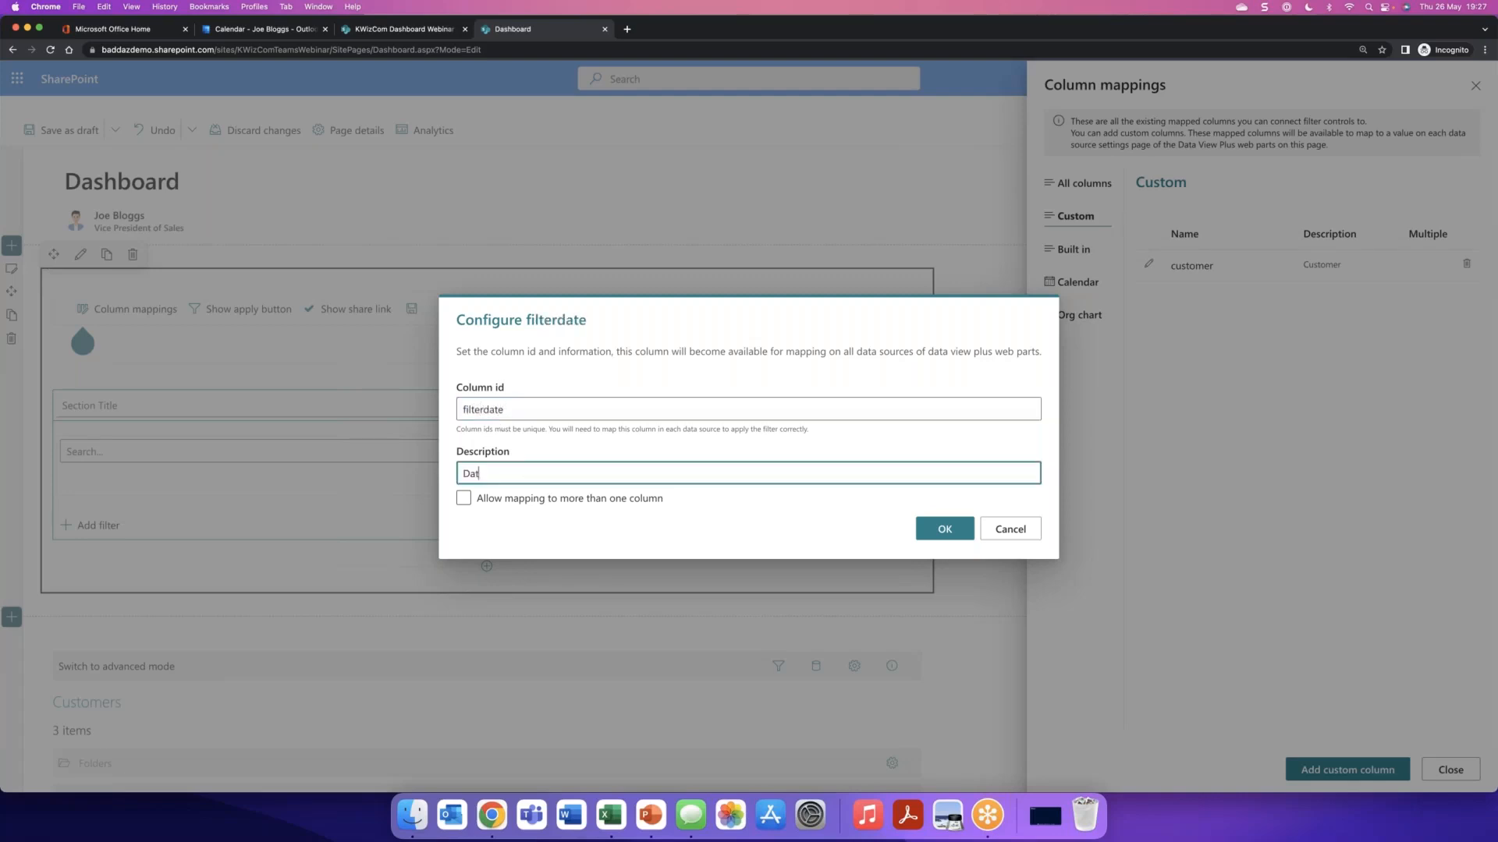
pyautogui.click(953, 529)
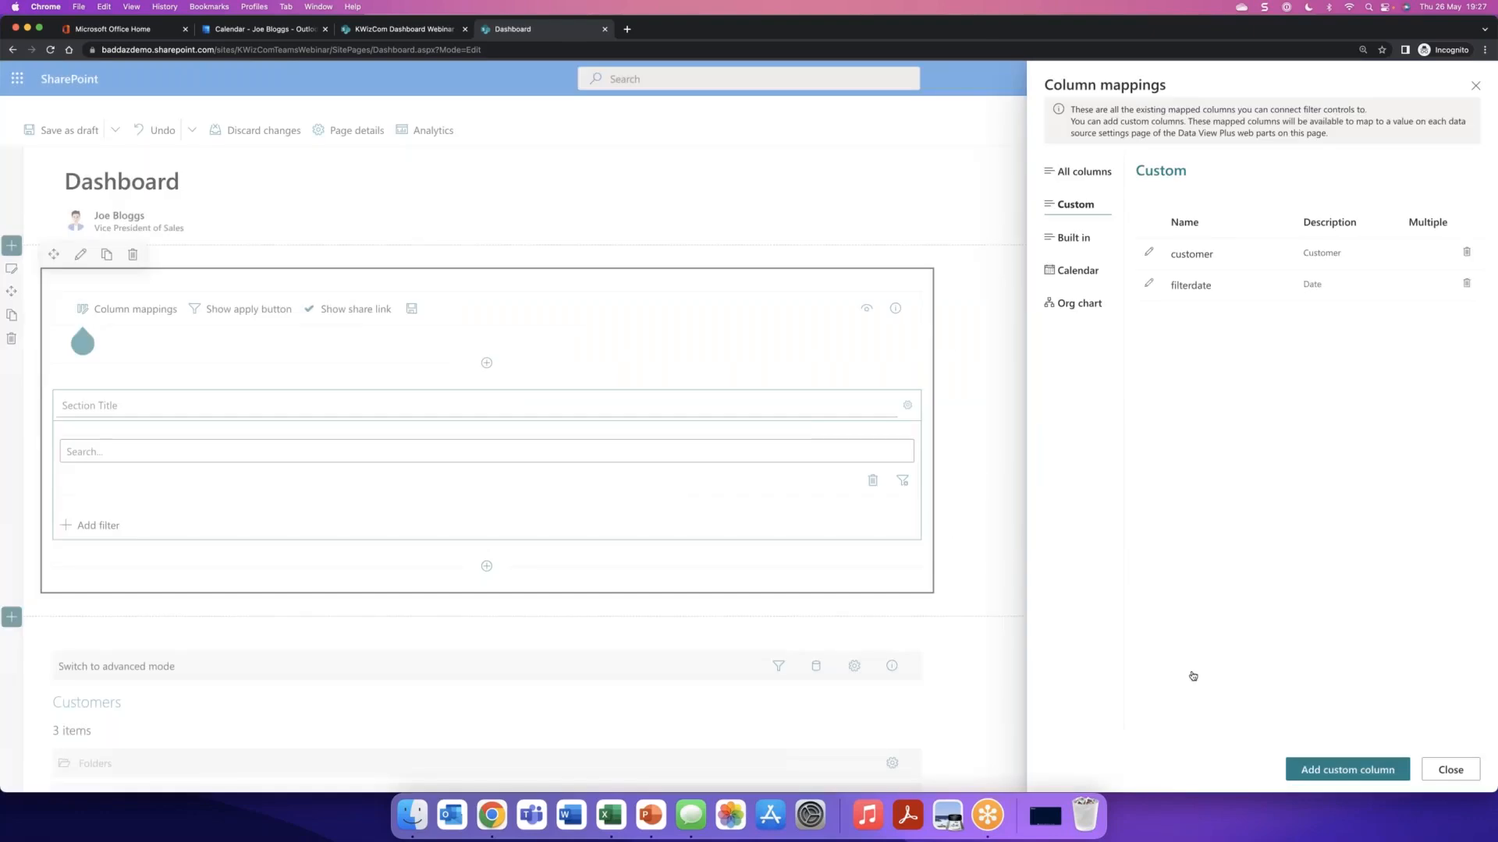
pyautogui.click(1450, 769)
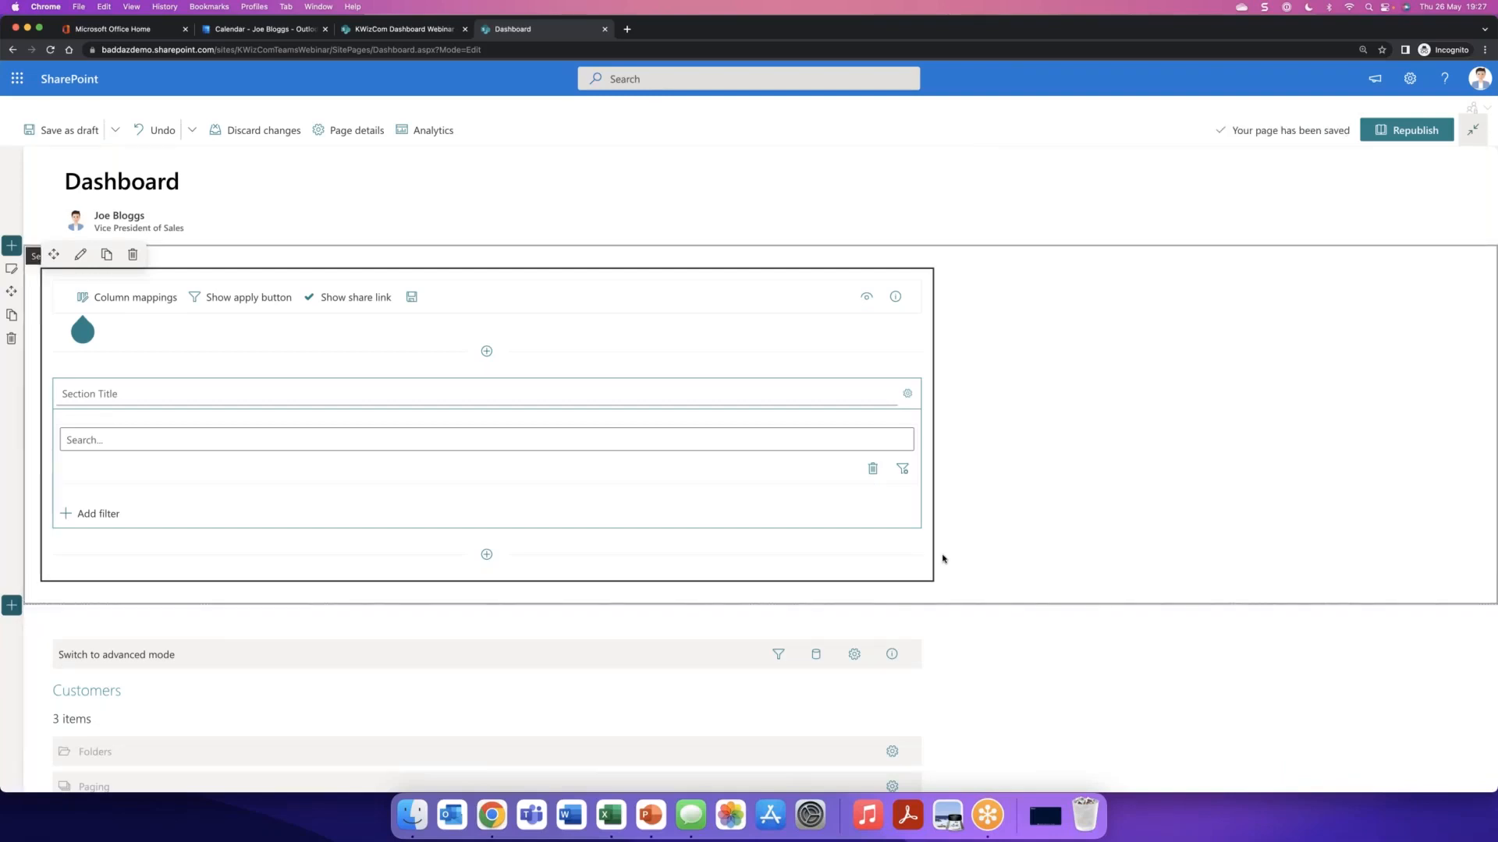
# - Check the filter section's caption and filter-matching options, and title the section "Filter the Dashboard"
pyautogui.click(908, 395)
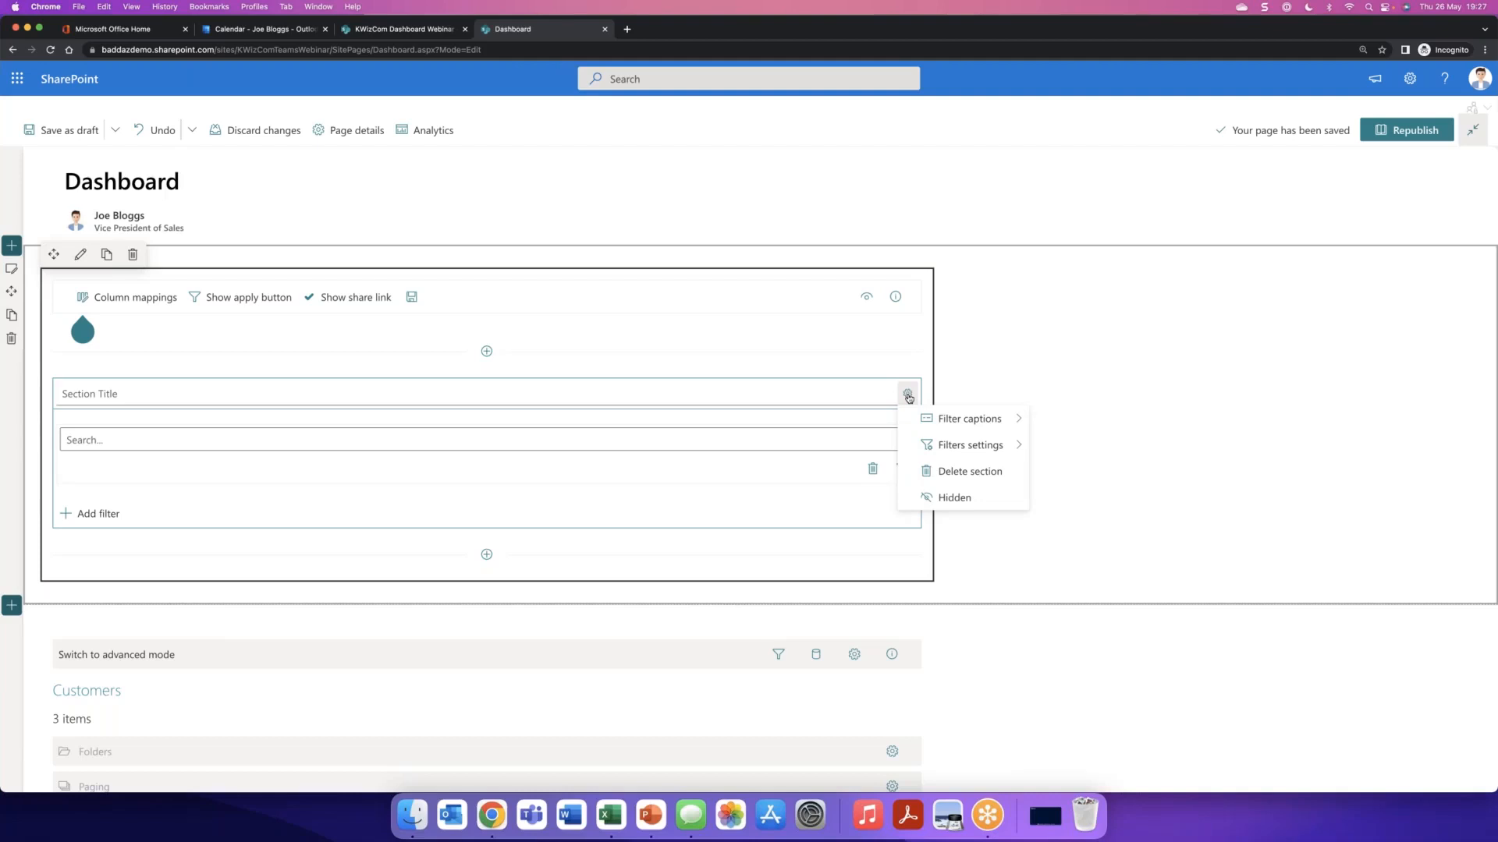
pyautogui.moveTo(969, 445)
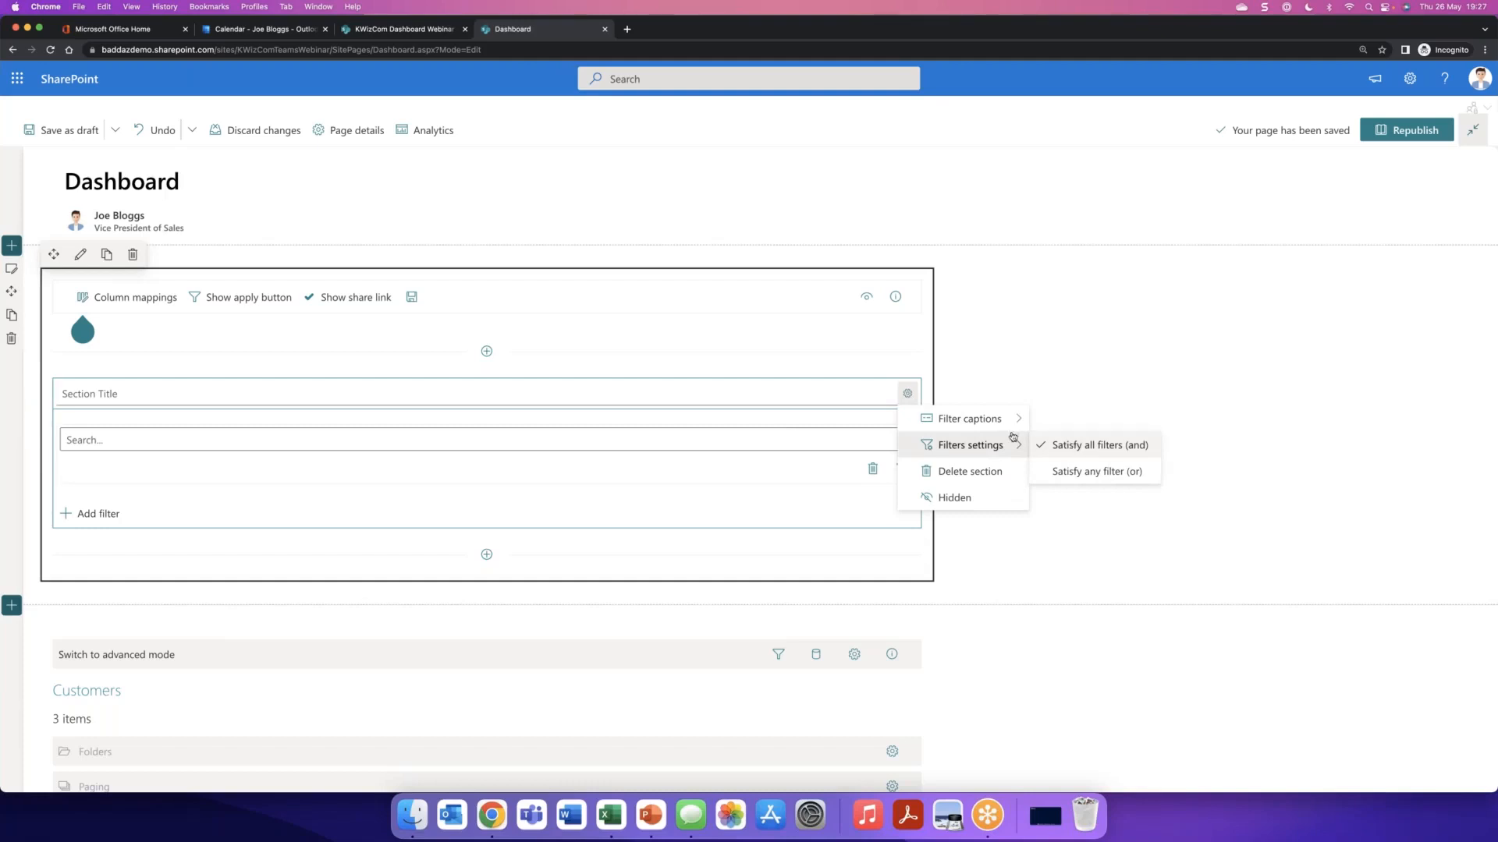
pyautogui.moveTo(1006, 422)
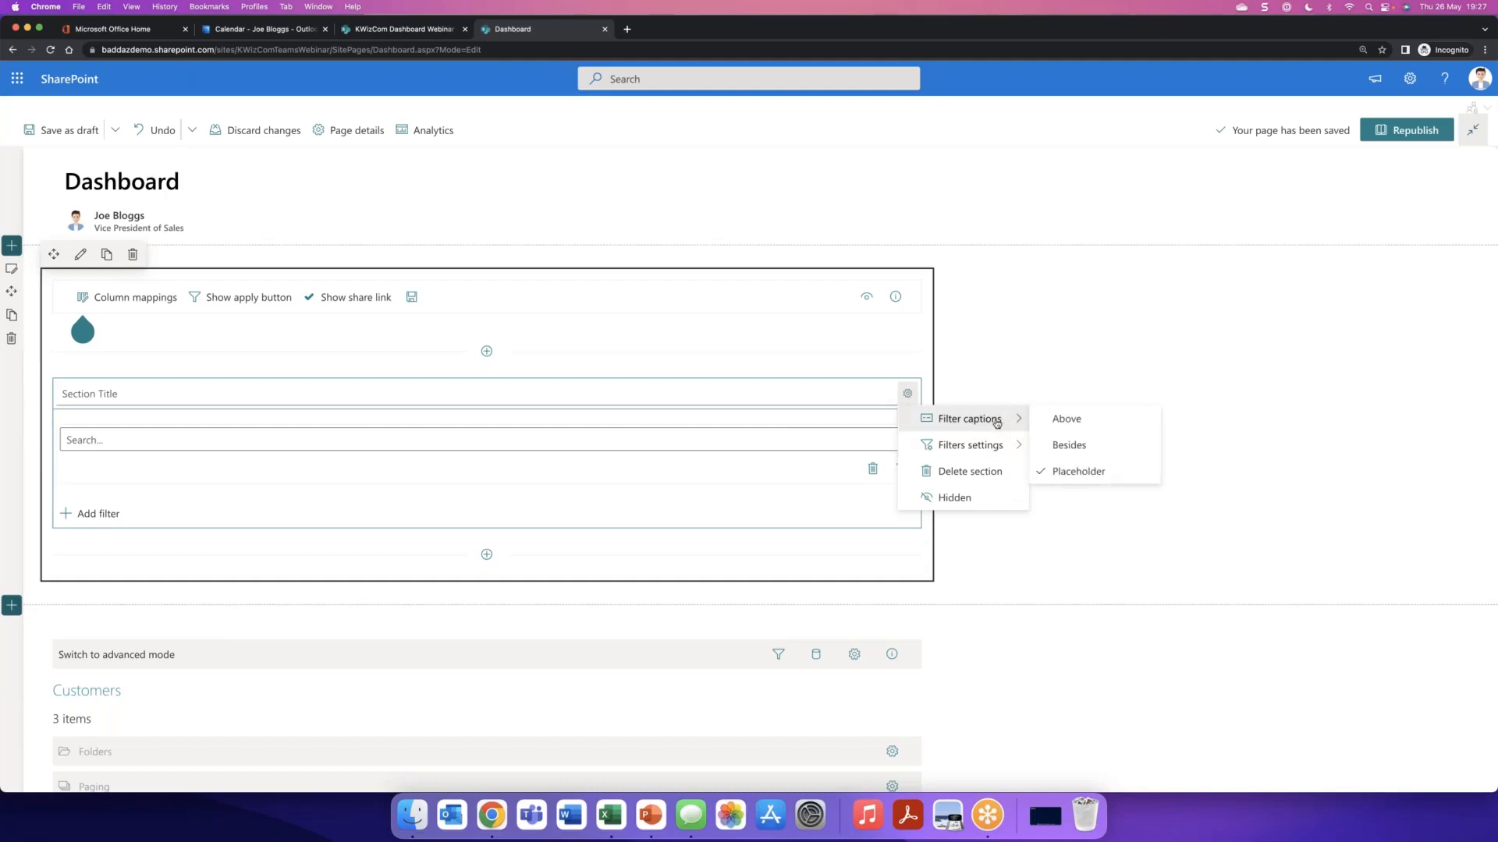
pyautogui.click(105, 394)
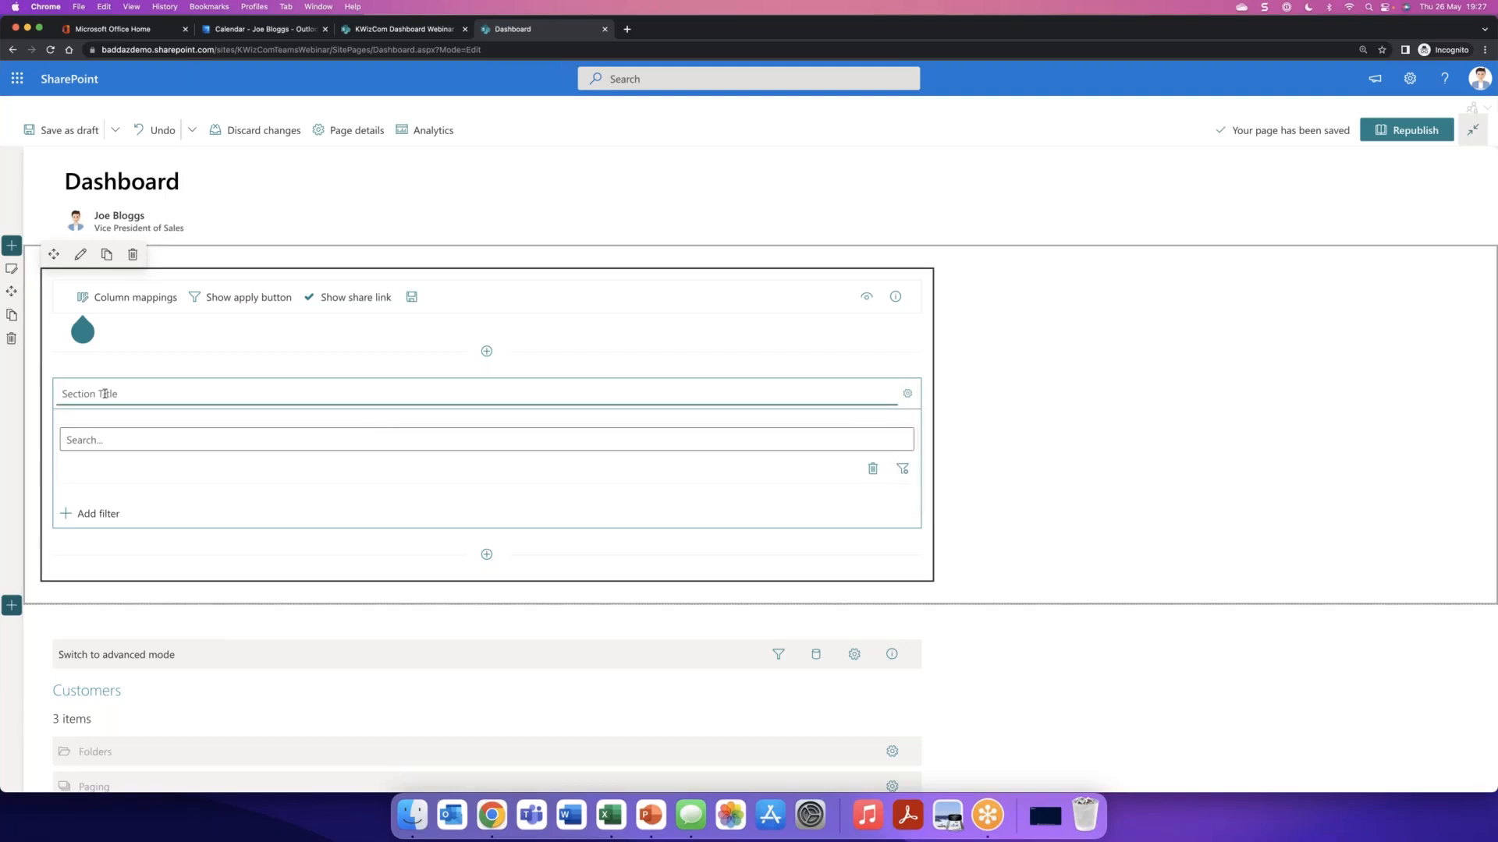
pyautogui.write('Filter the Dashboard')
pyautogui.click(768, 475)
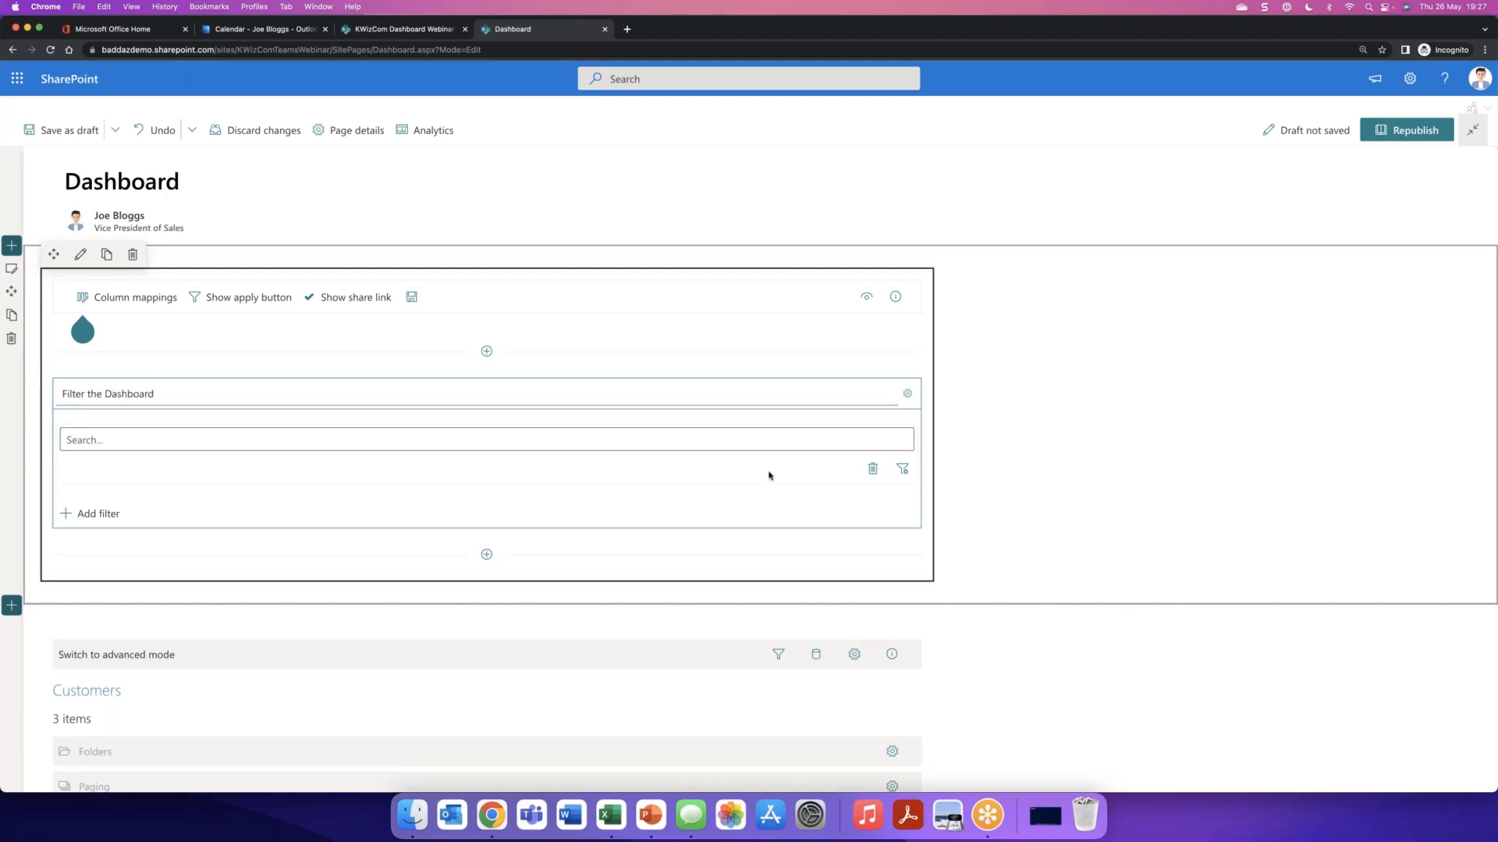
# - Configure the existing search filter to search the customer column with the caption "Search for customer", keeping a text box and the Equals operator
pyautogui.click(903, 471)
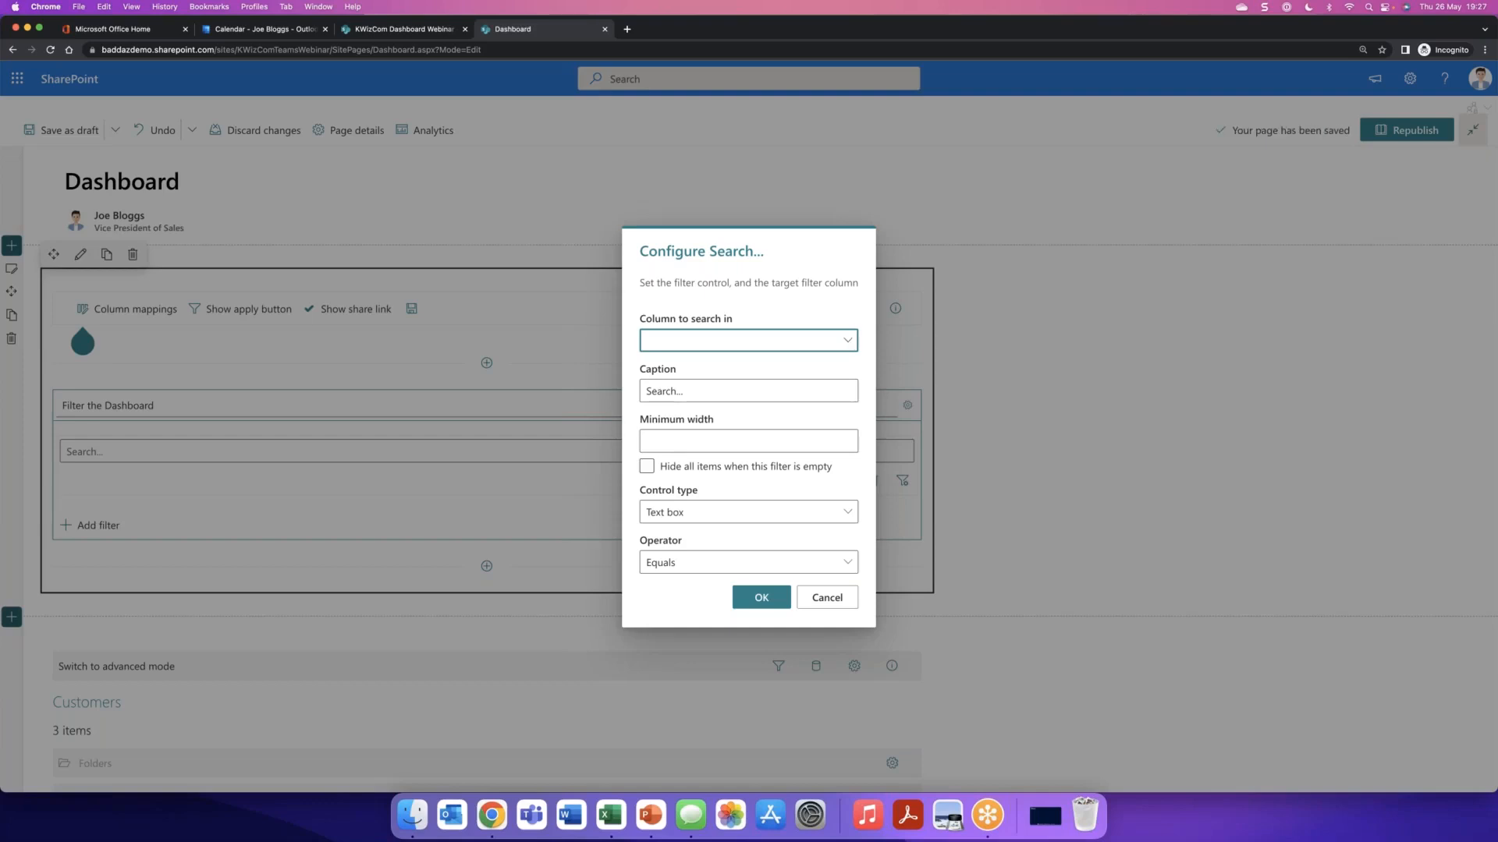
pyautogui.click(847, 340)
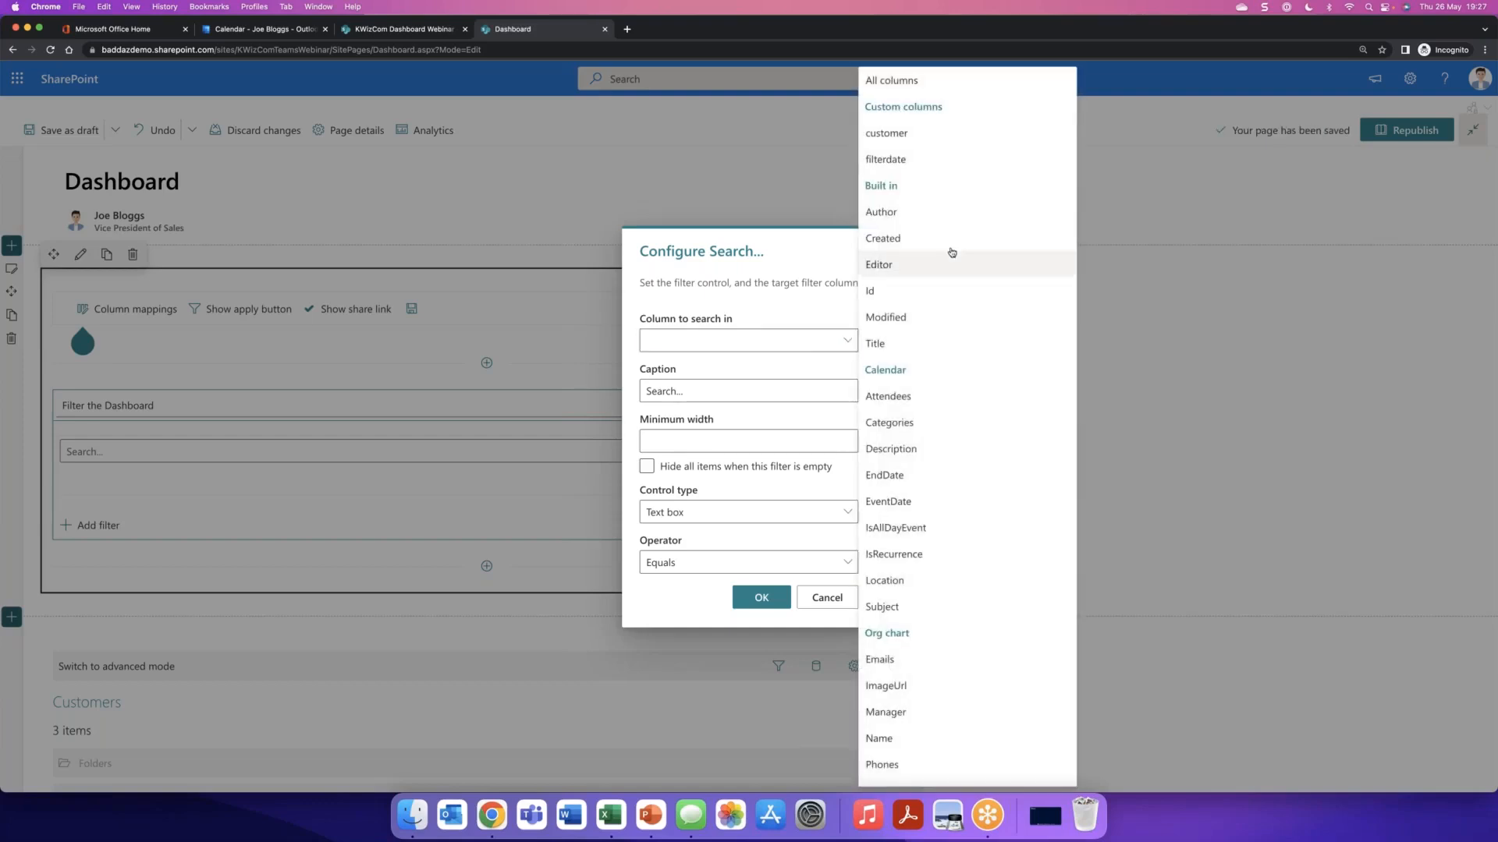
pyautogui.click(926, 134)
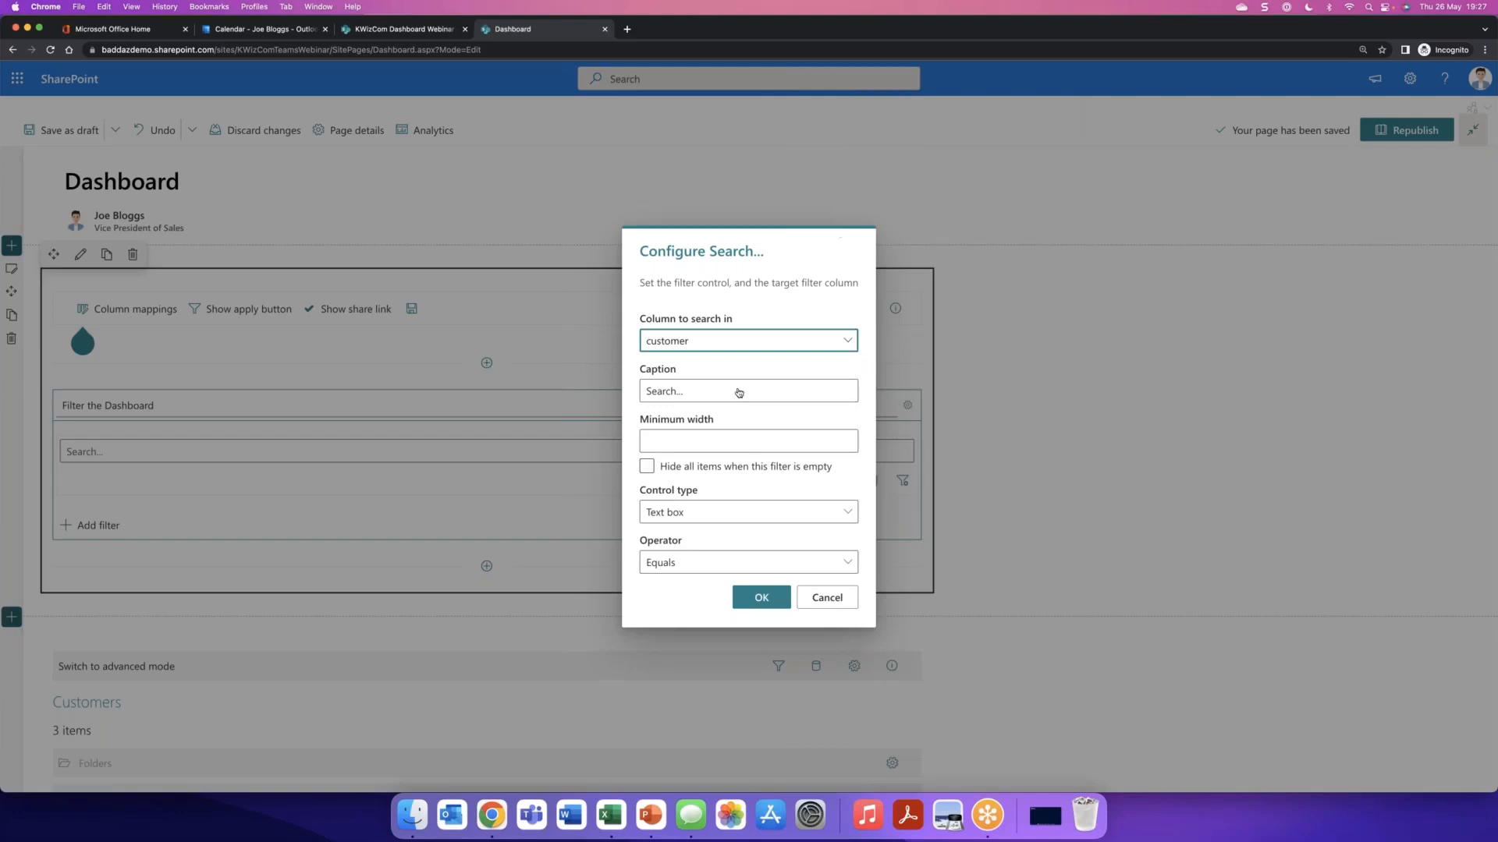
pyautogui.click(686, 390)
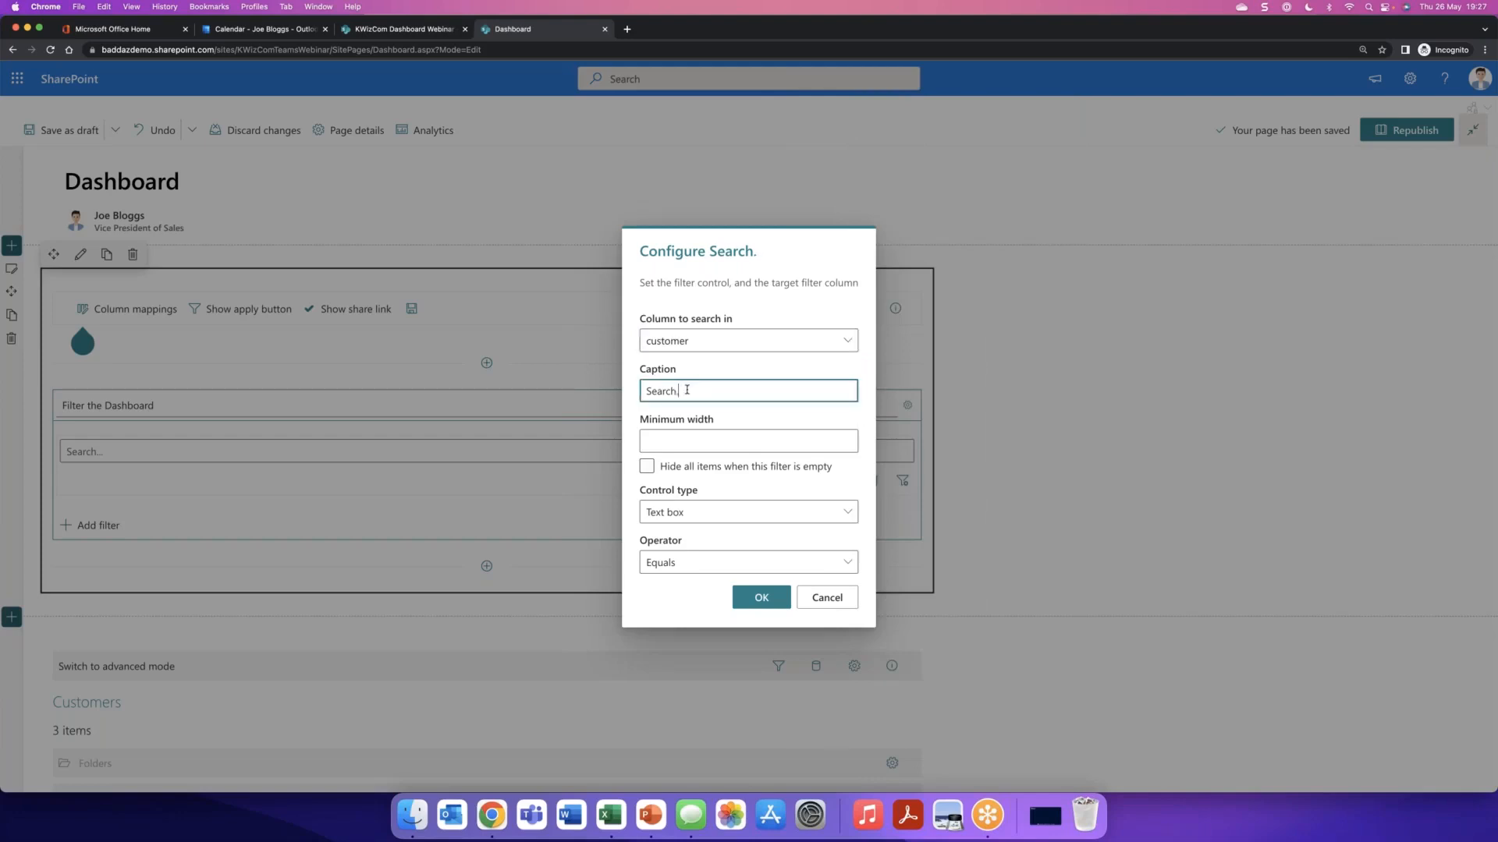
pyautogui.write('for customer')
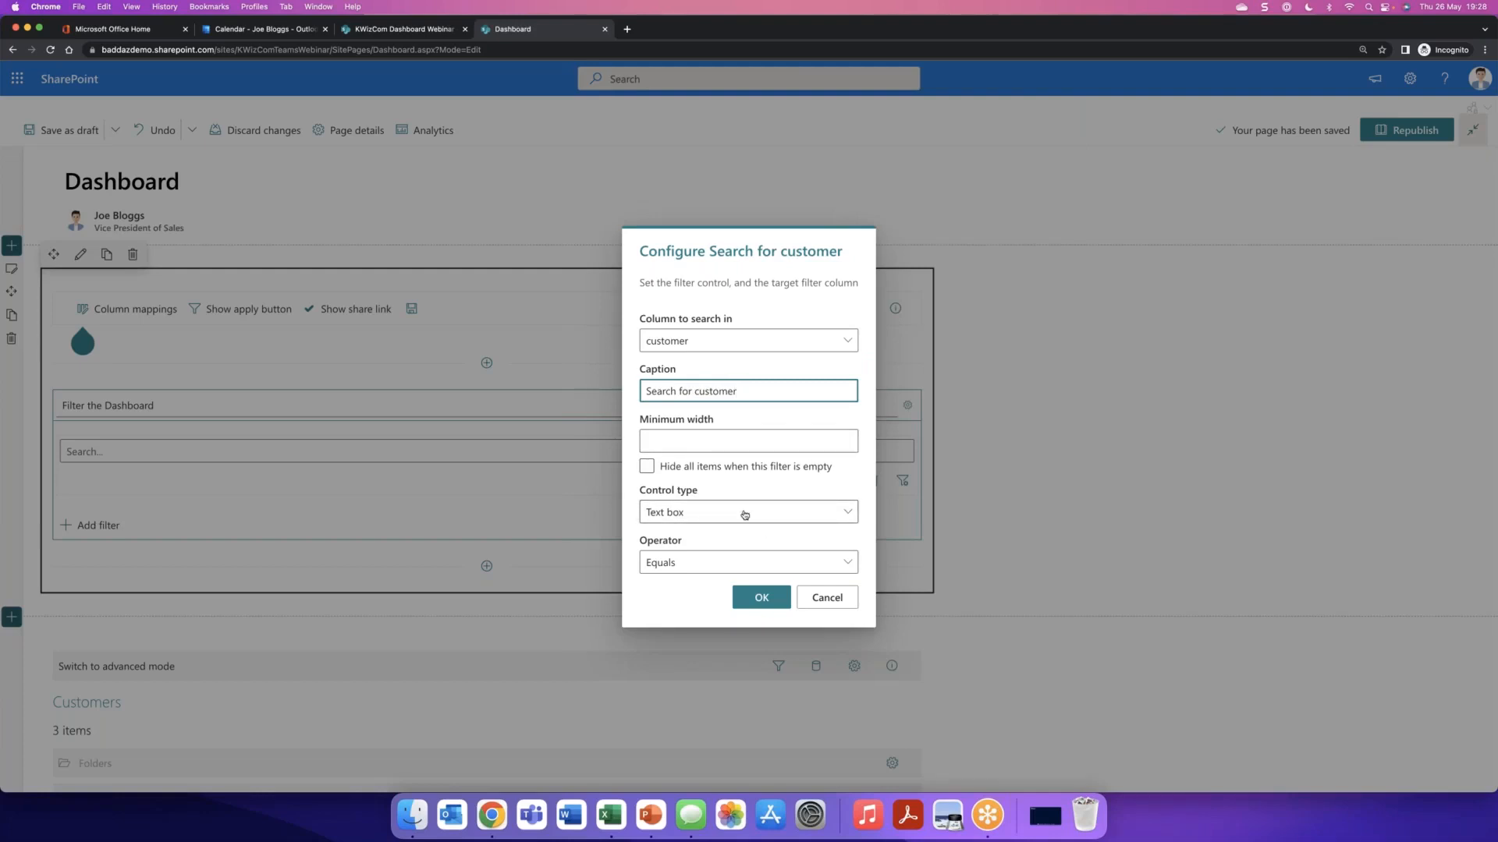
pyautogui.click(719, 563)
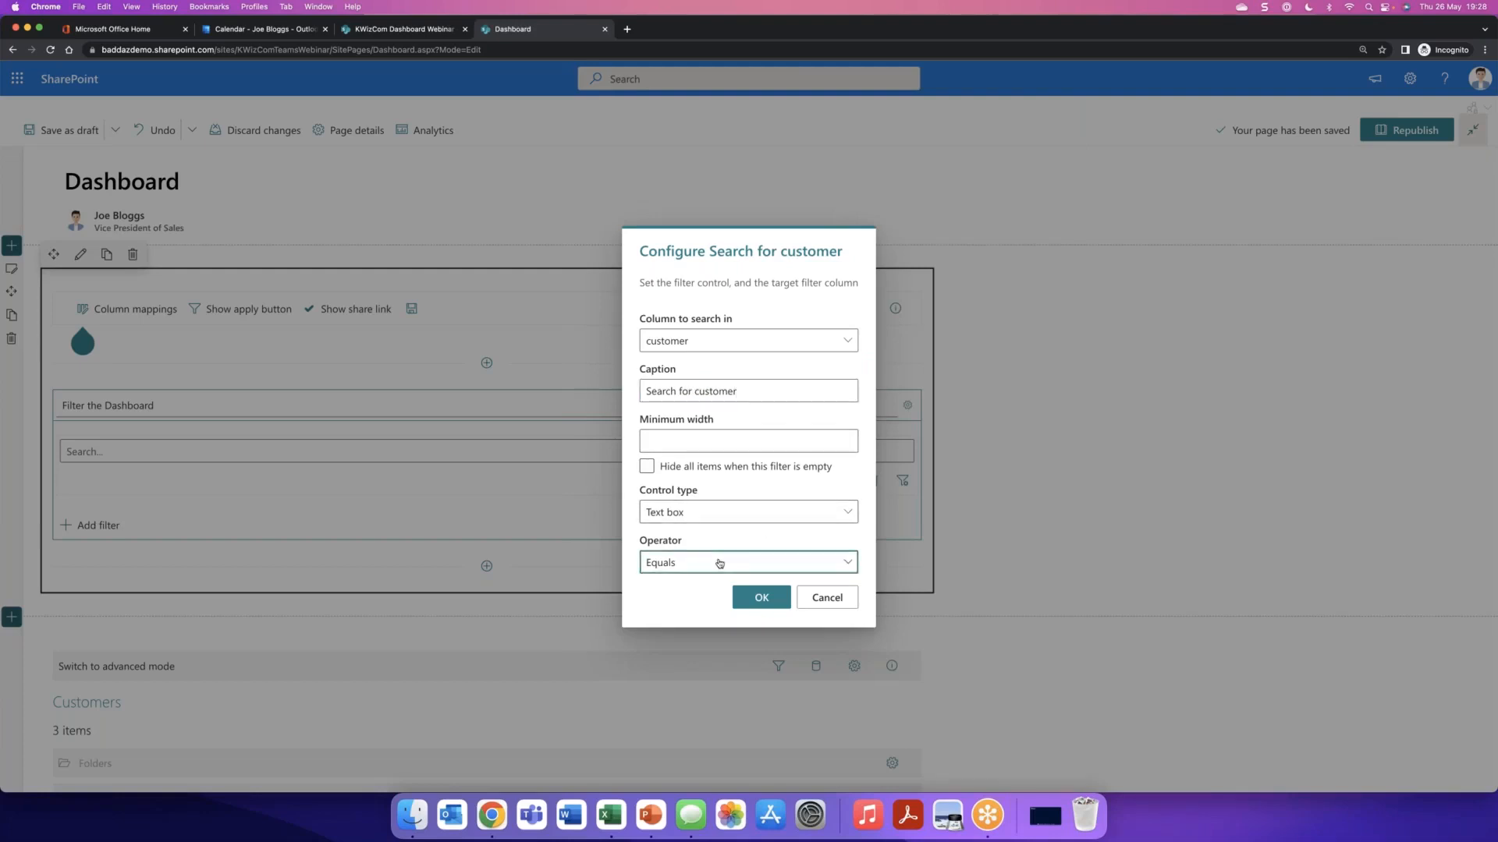
pyautogui.click(718, 561)
pyautogui.click(756, 597)
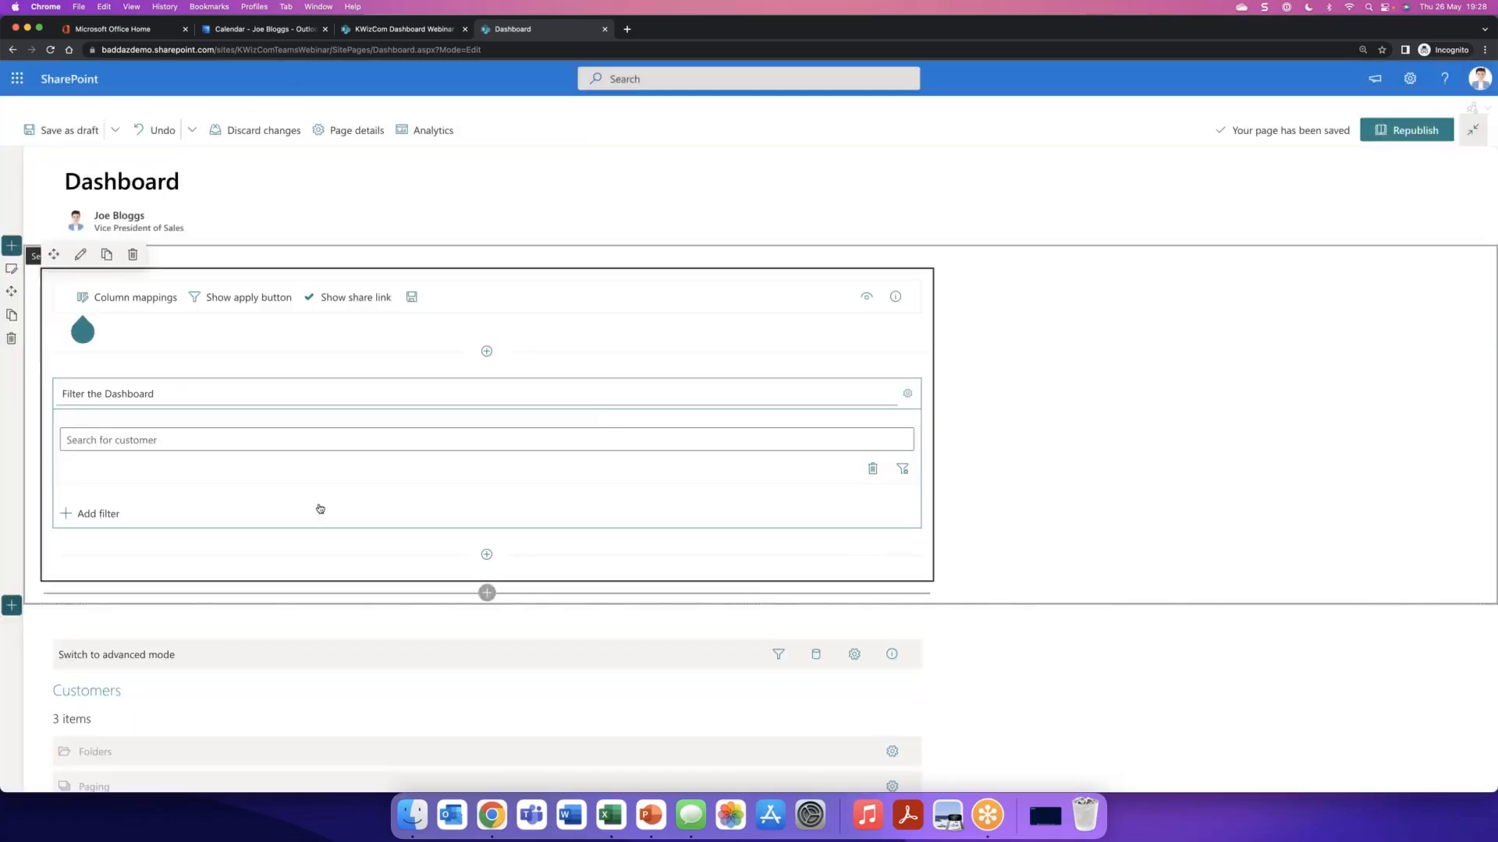
# - Add a filter on the filterdate column with the caption Date, the Date control type and the Equals operator
pyautogui.click(100, 514)
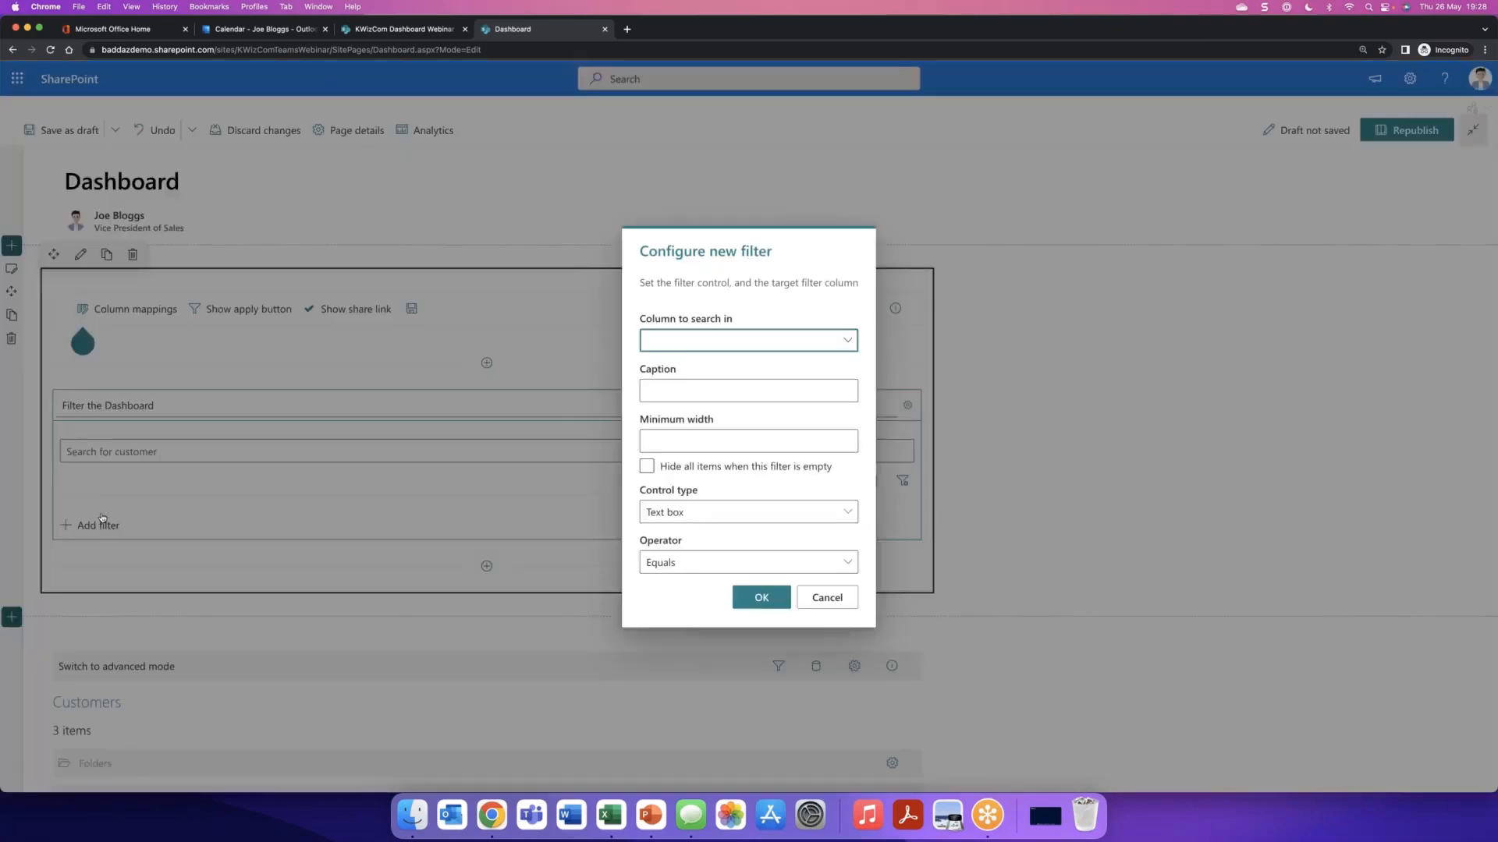
pyautogui.click(849, 343)
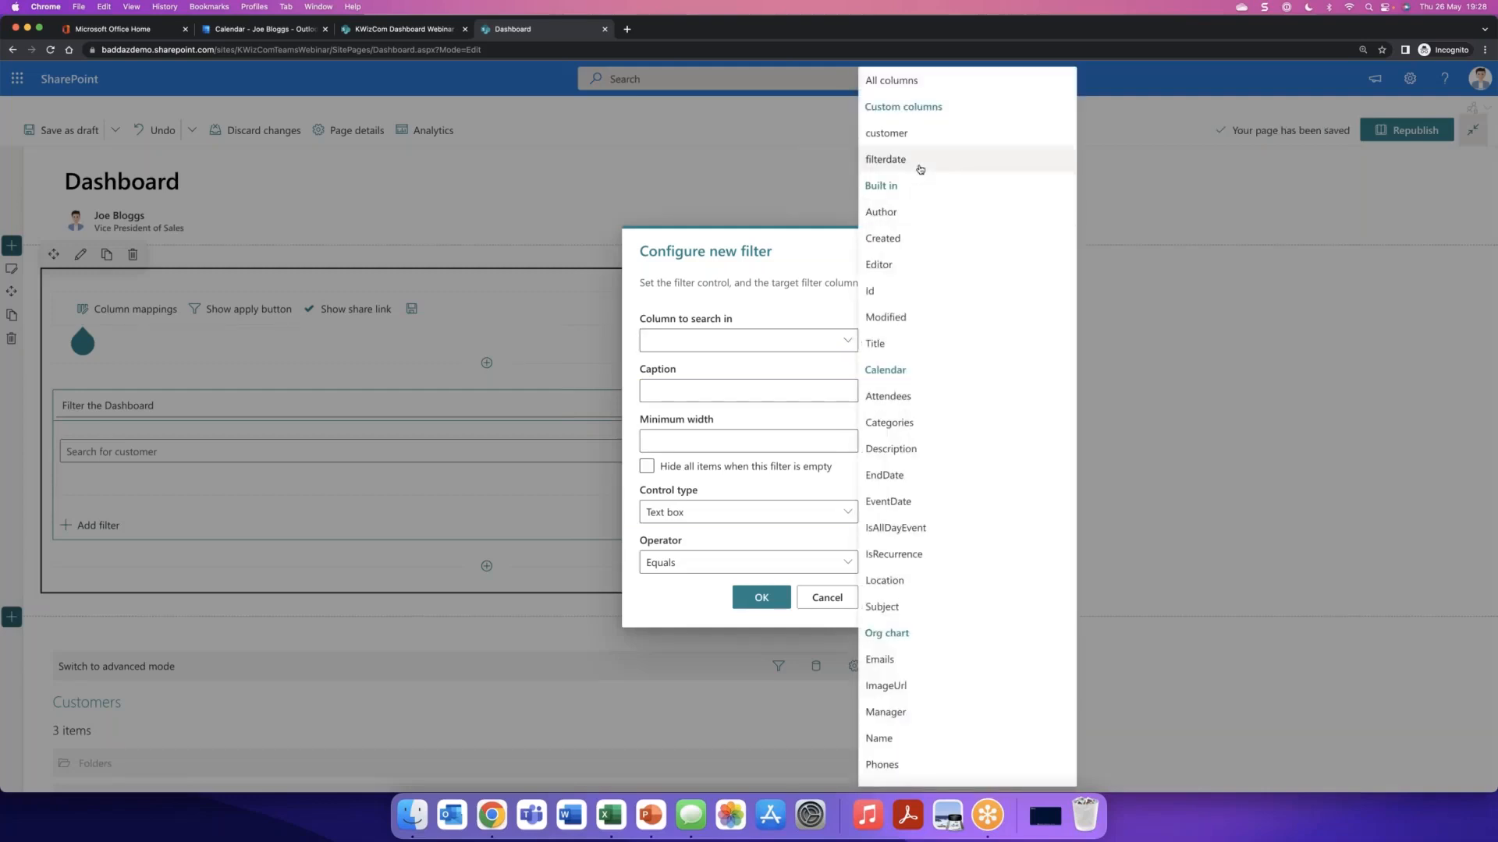
pyautogui.click(919, 168)
pyautogui.click(667, 390)
pyautogui.write('Date')
pyautogui.click(727, 514)
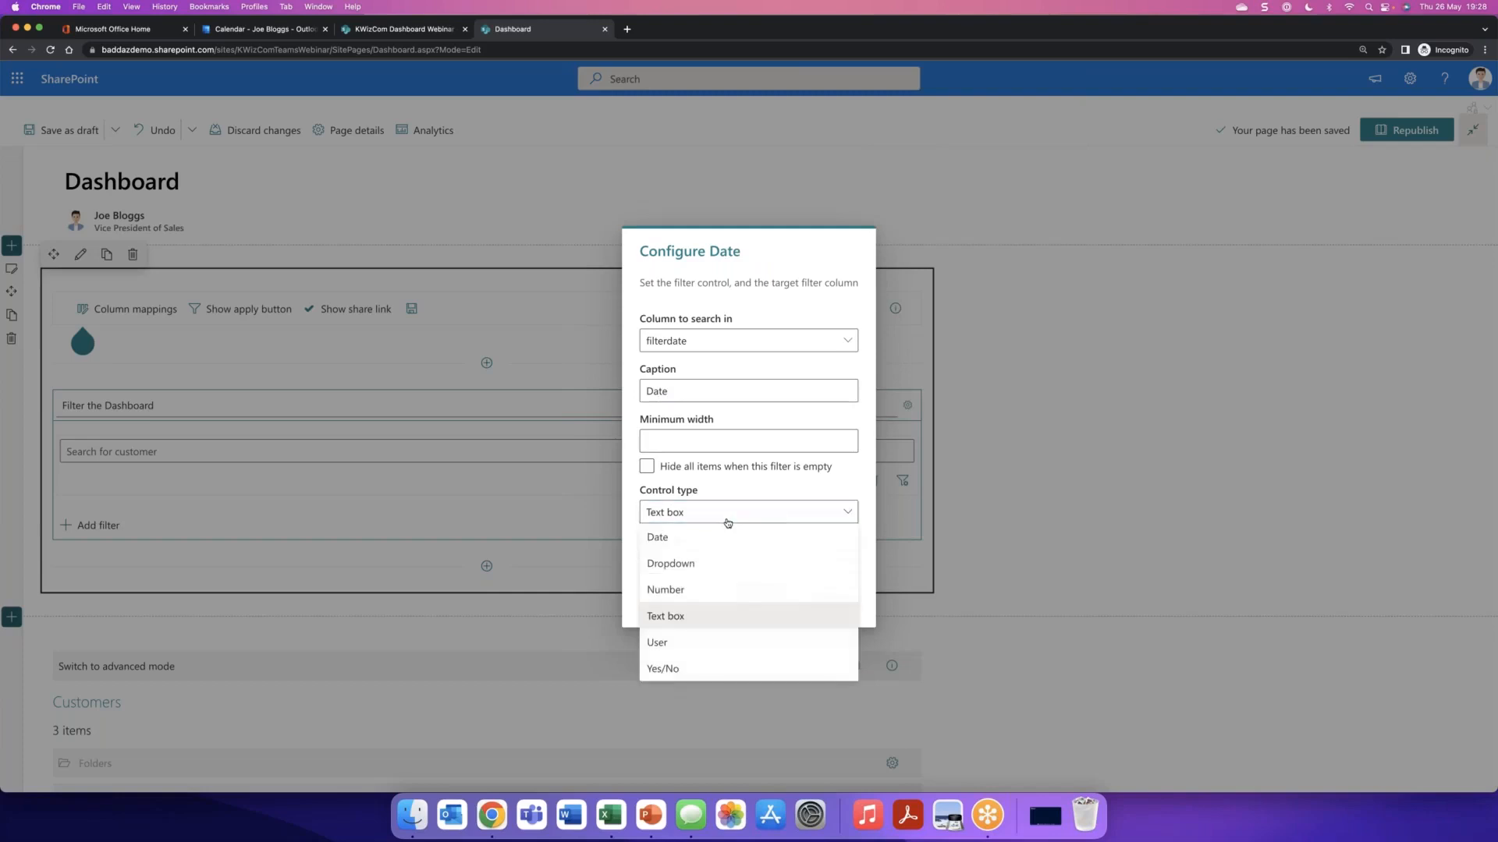
pyautogui.click(706, 539)
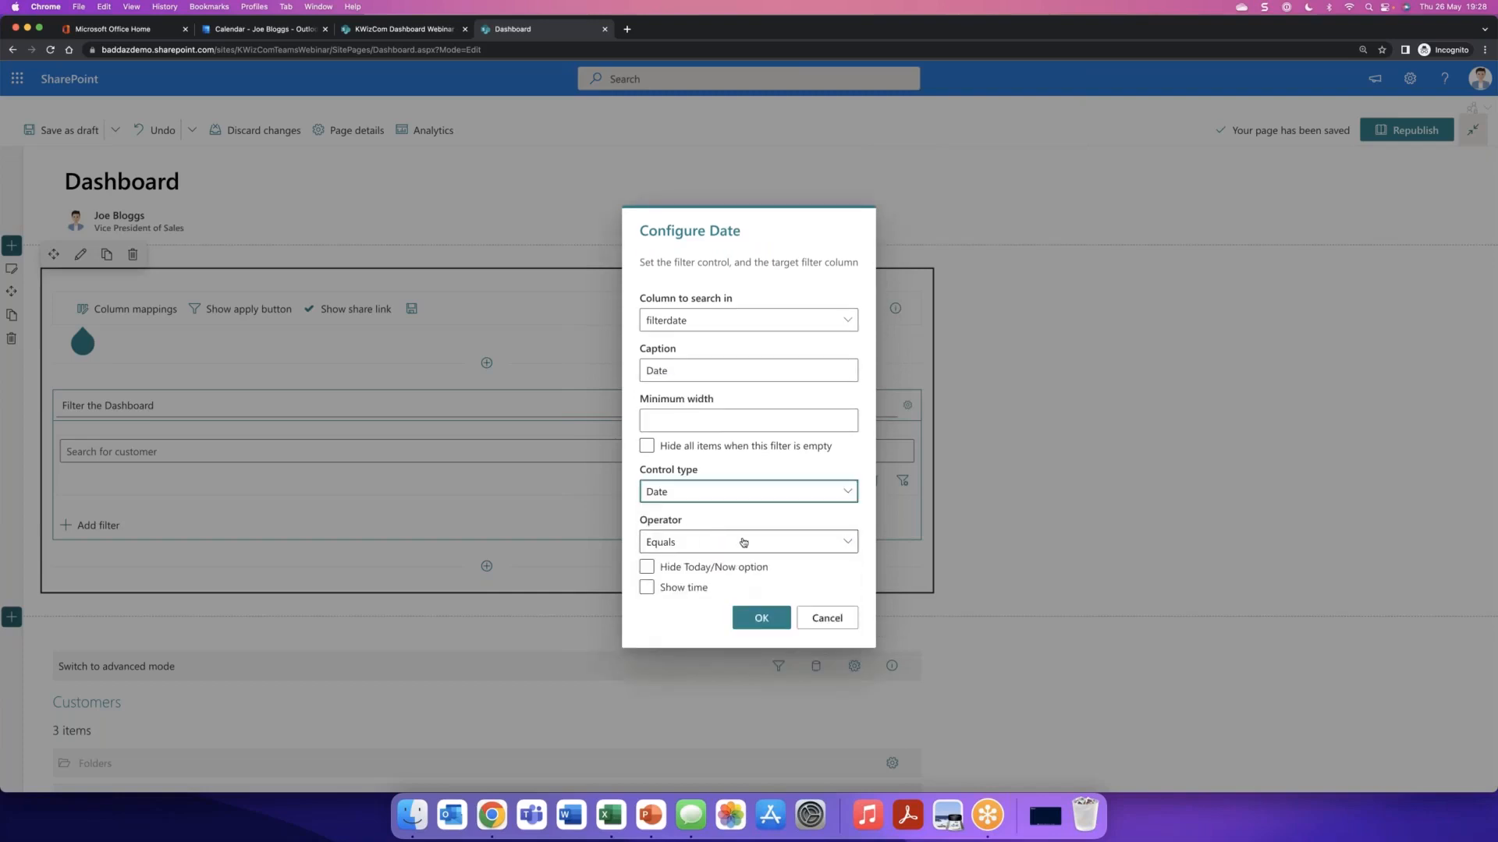
pyautogui.click(743, 542)
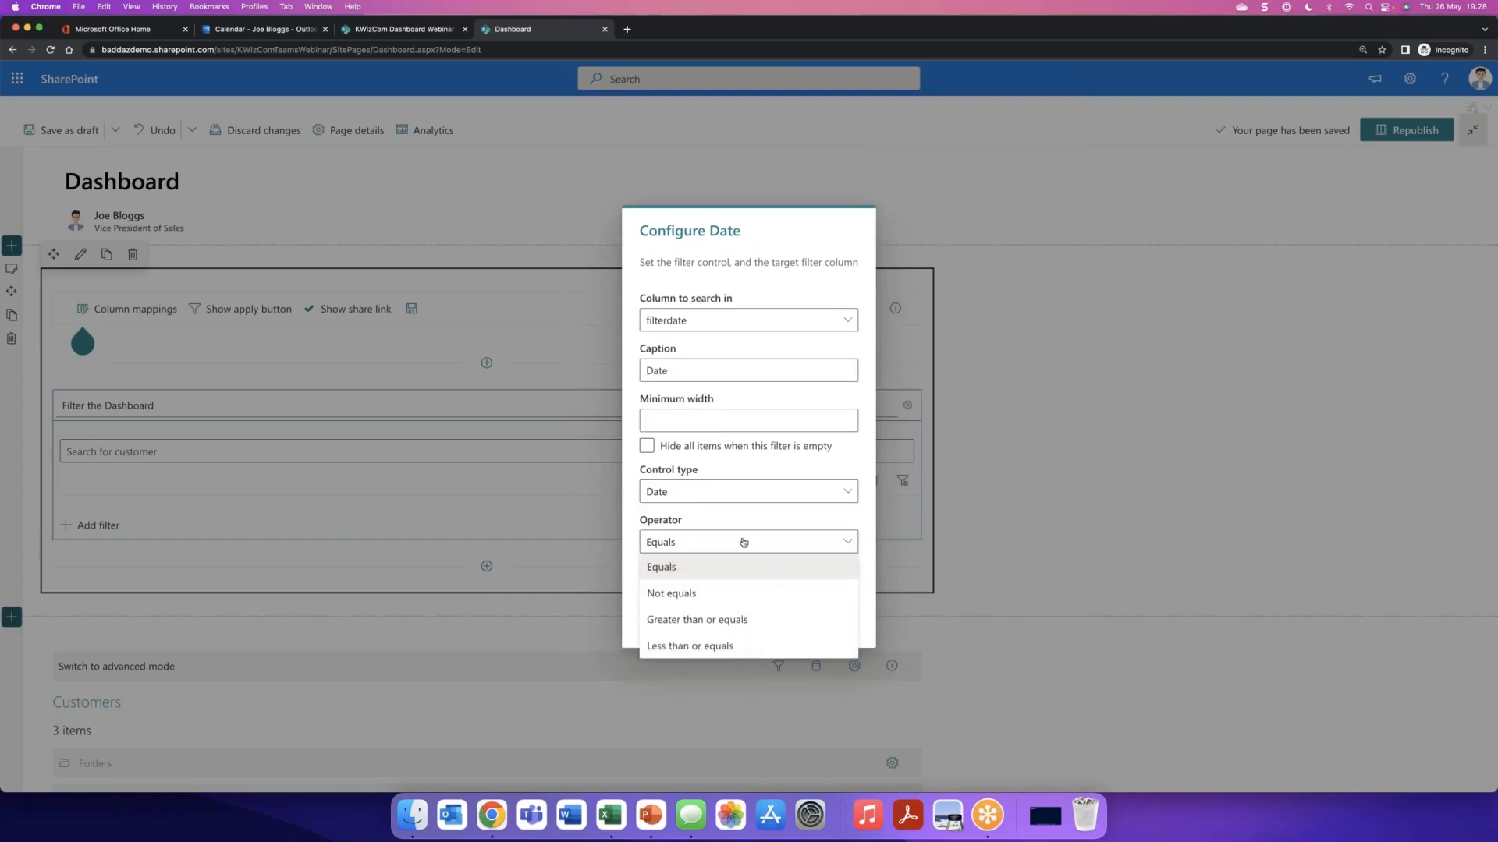
pyautogui.click(741, 523)
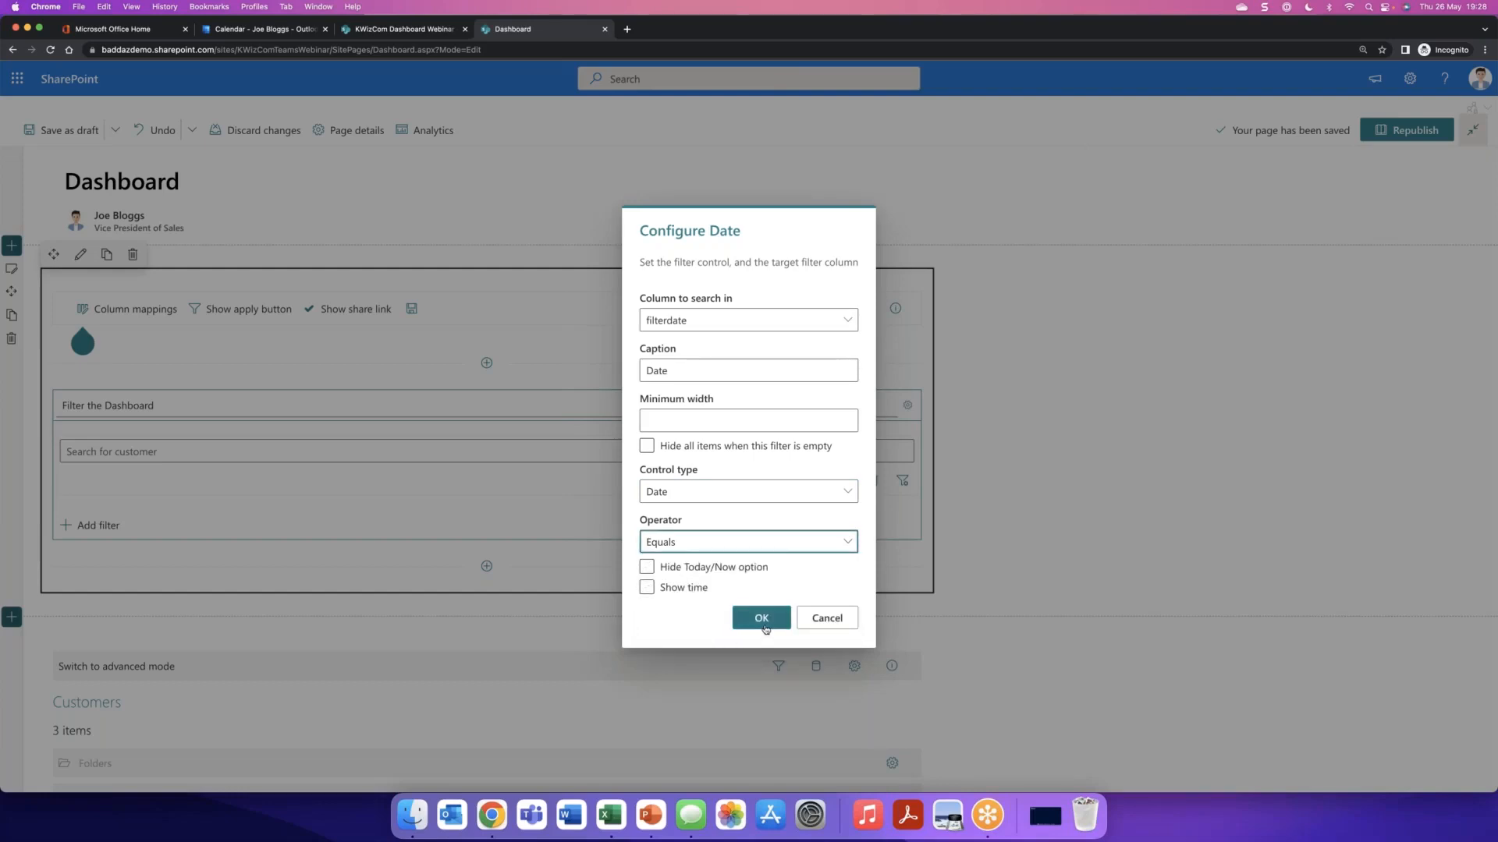
pyautogui.click(762, 621)
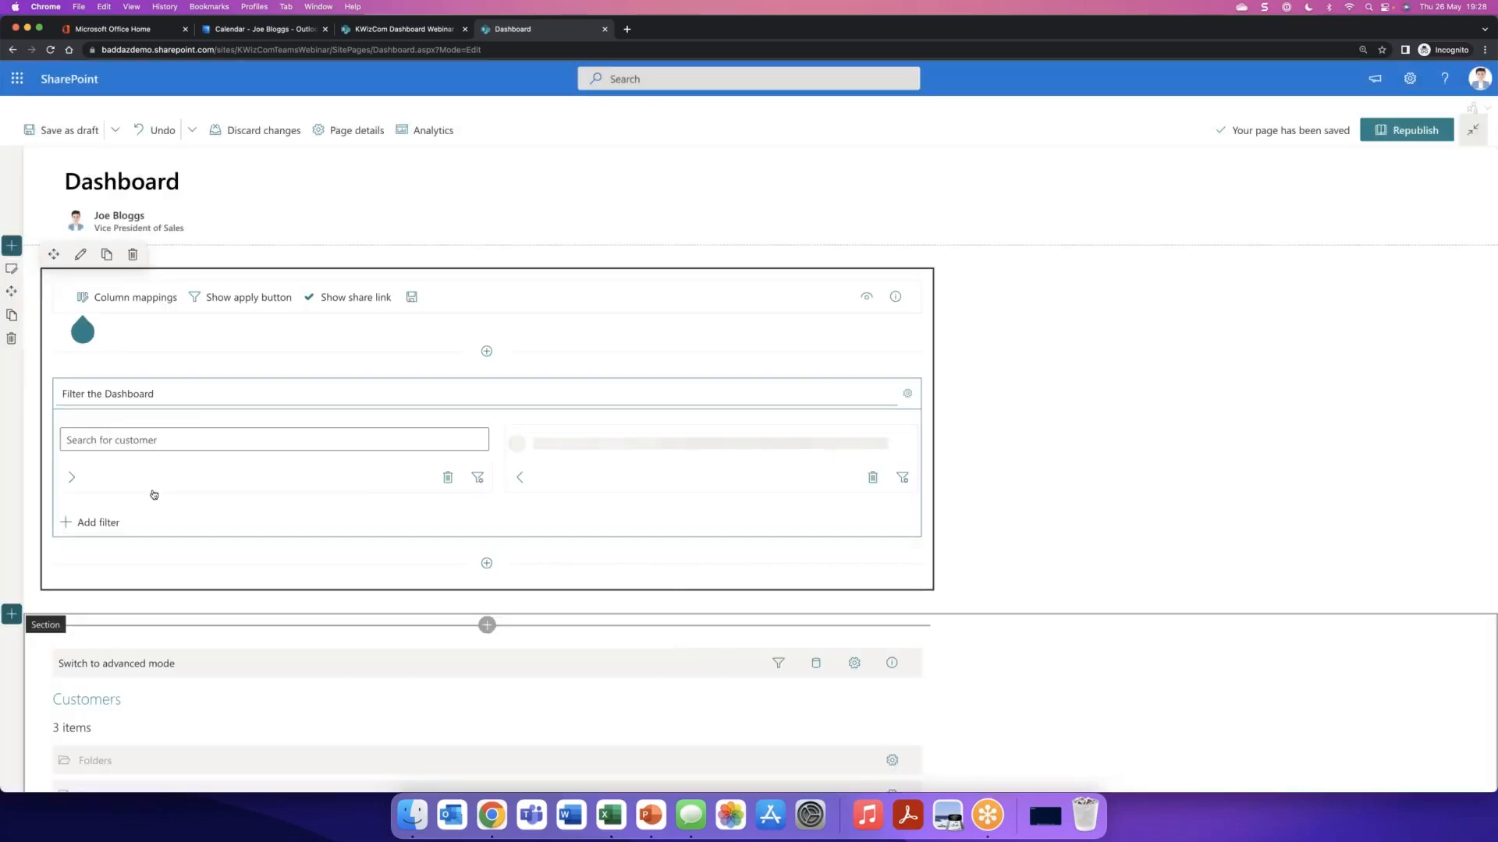
# - Try reordering the customer and date filters, keep the customer search first, and enable the shared filter's apply button
pyautogui.click(72, 477)
pyautogui.click(513, 469)
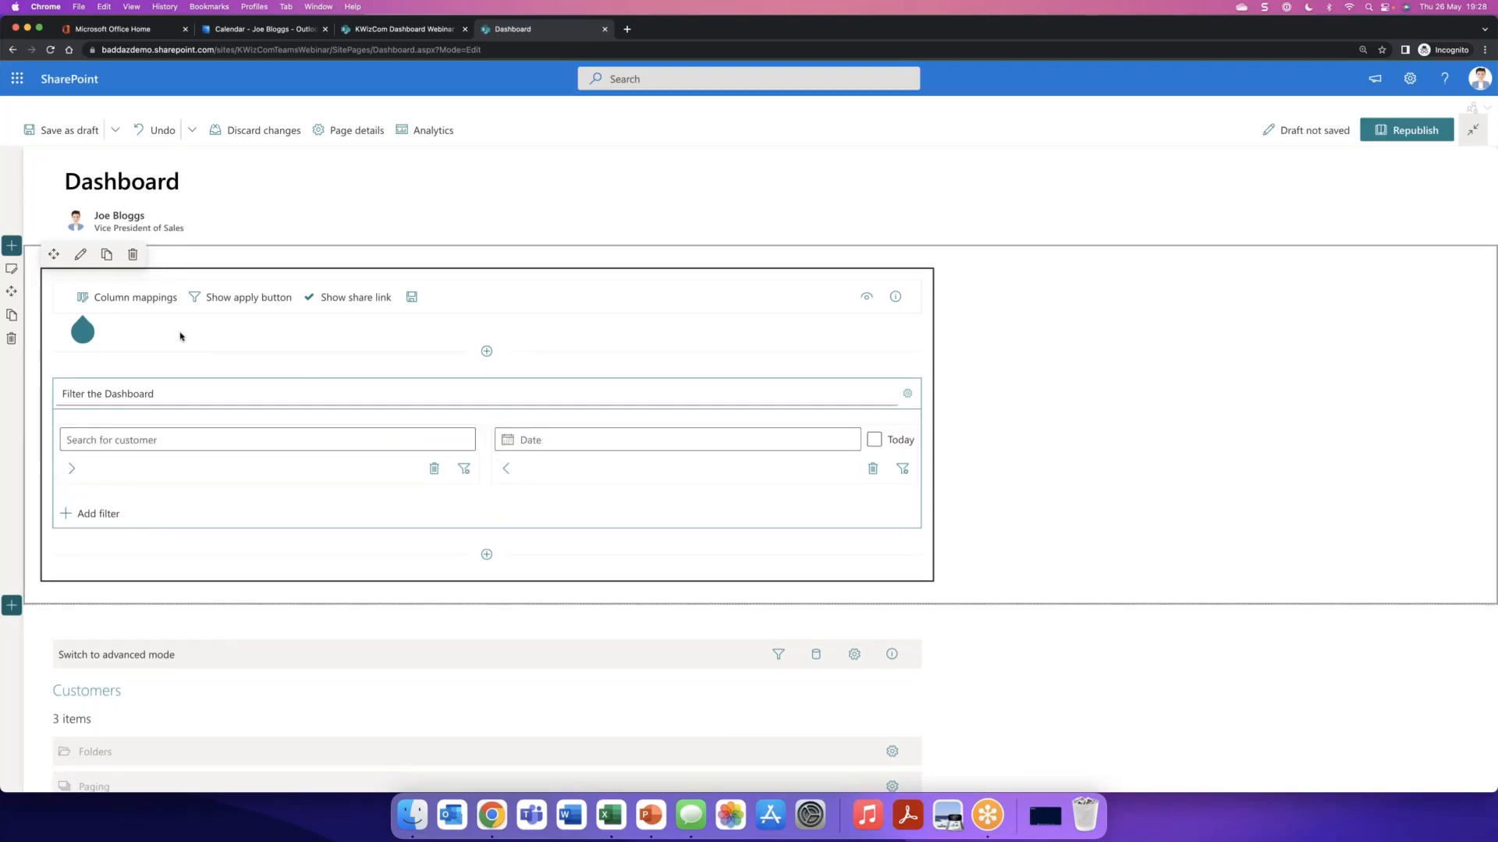
pyautogui.click(208, 303)
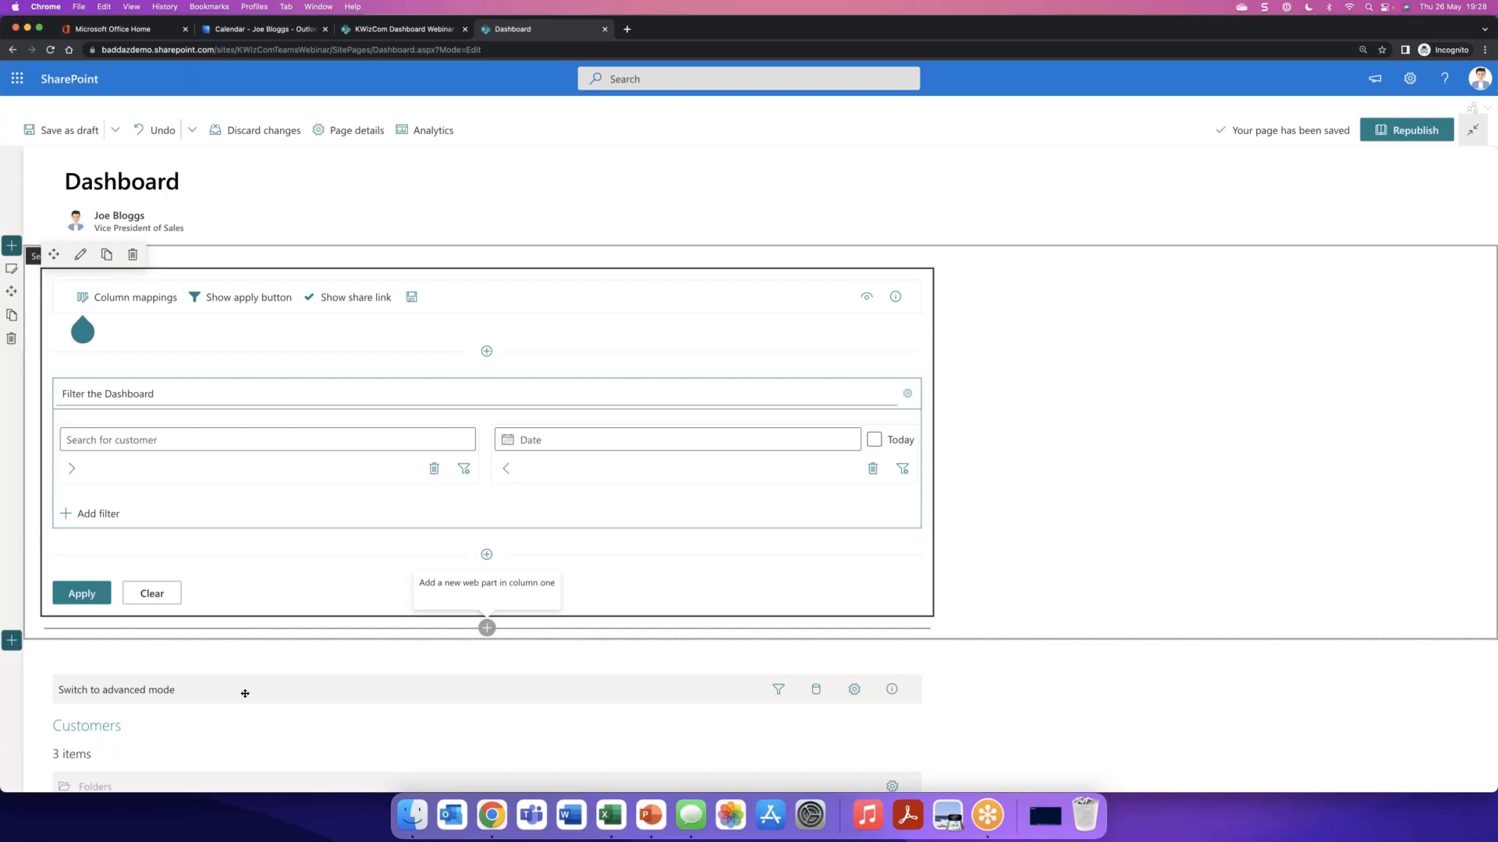
# - Add a filter provider mapping to the Customers web part that links the dvp_customer shared filter column to the selected item's Title column
pyautogui.scroll(-3, 244, 692)
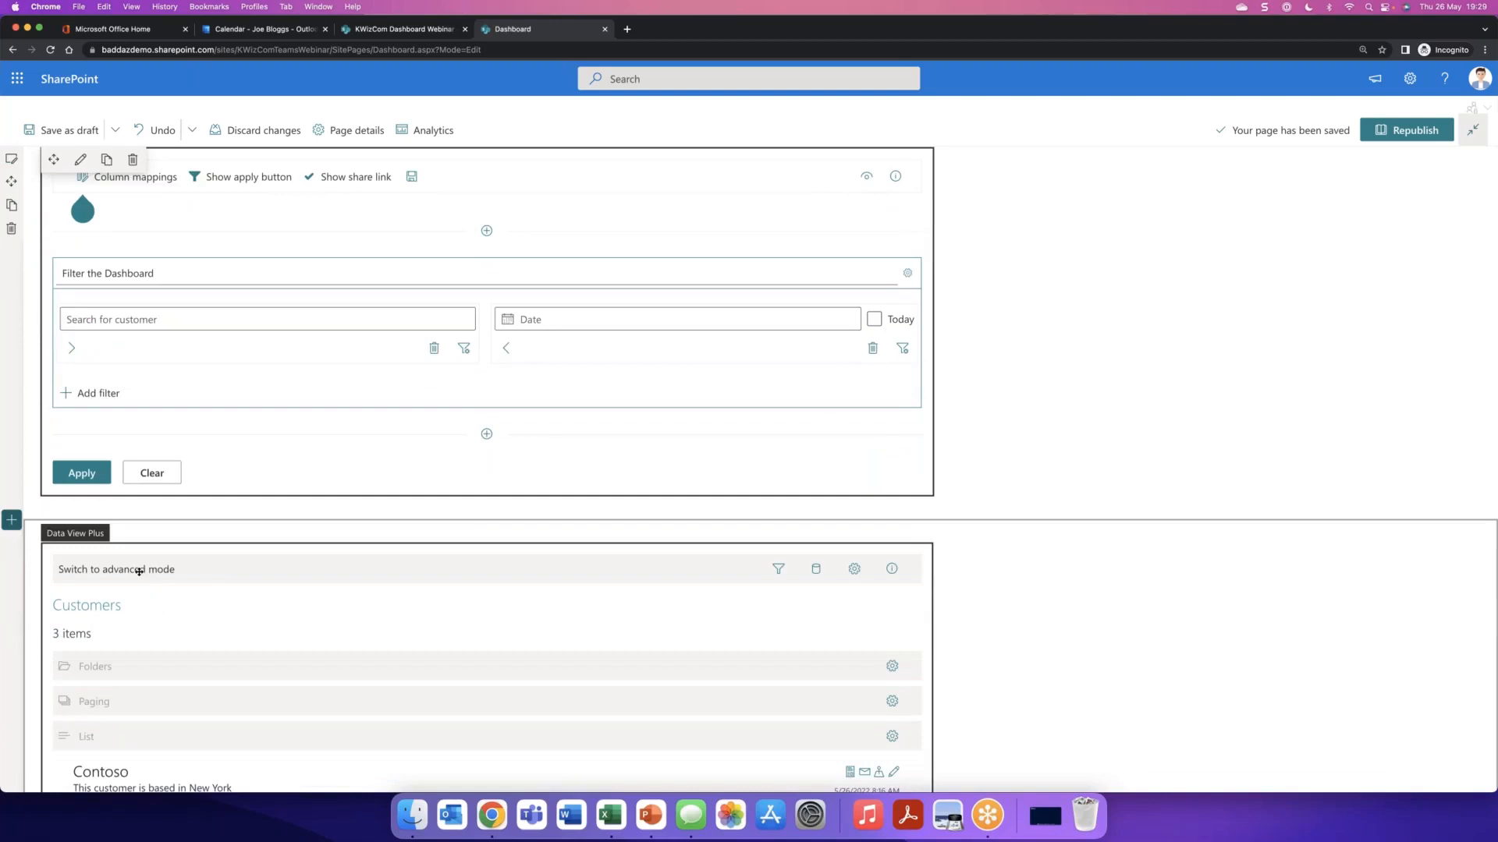
pyautogui.click(779, 571)
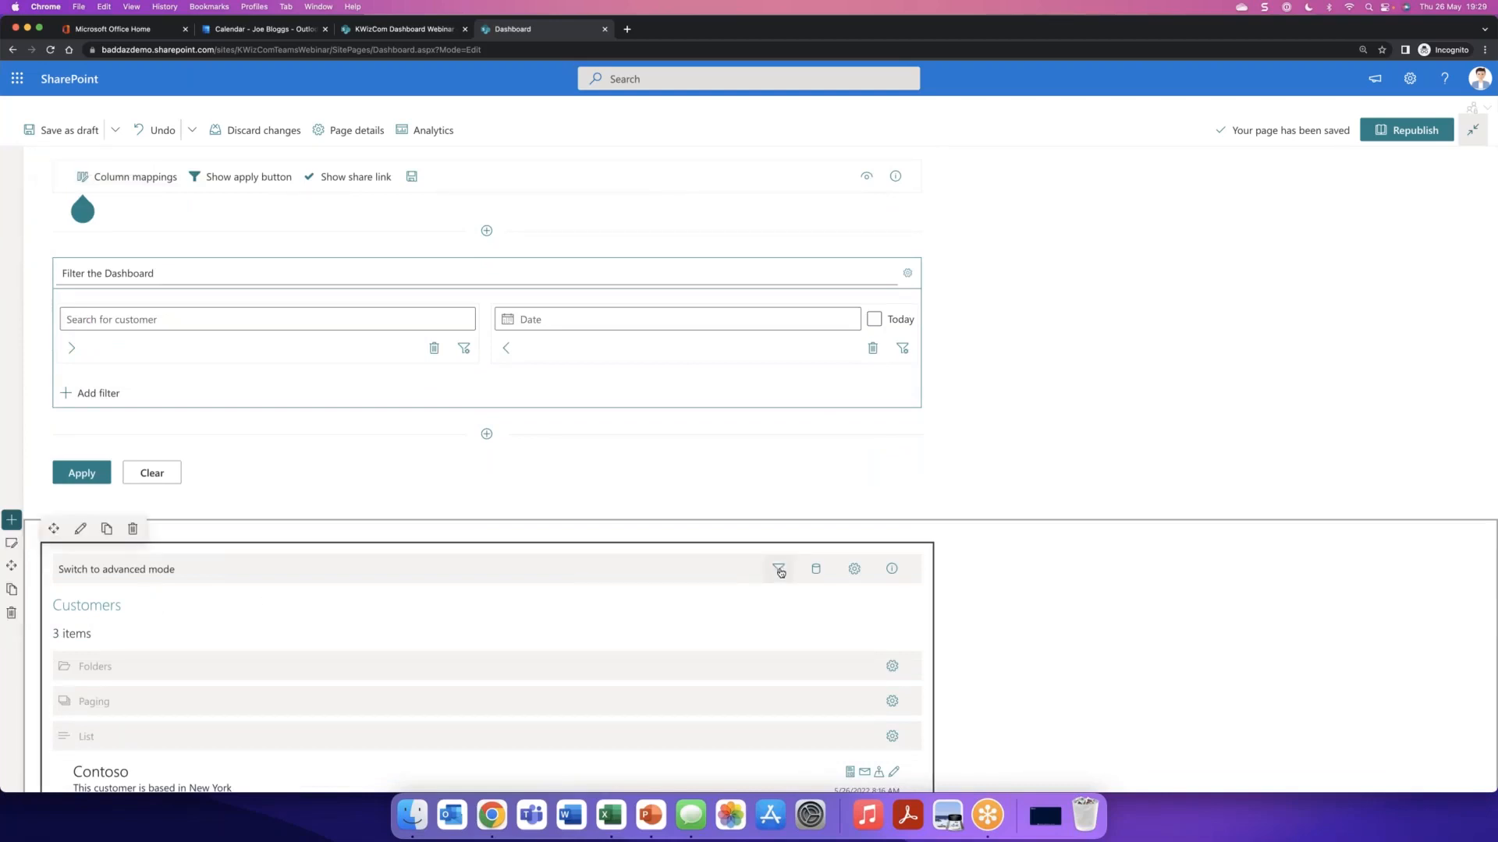
pyautogui.click(779, 571)
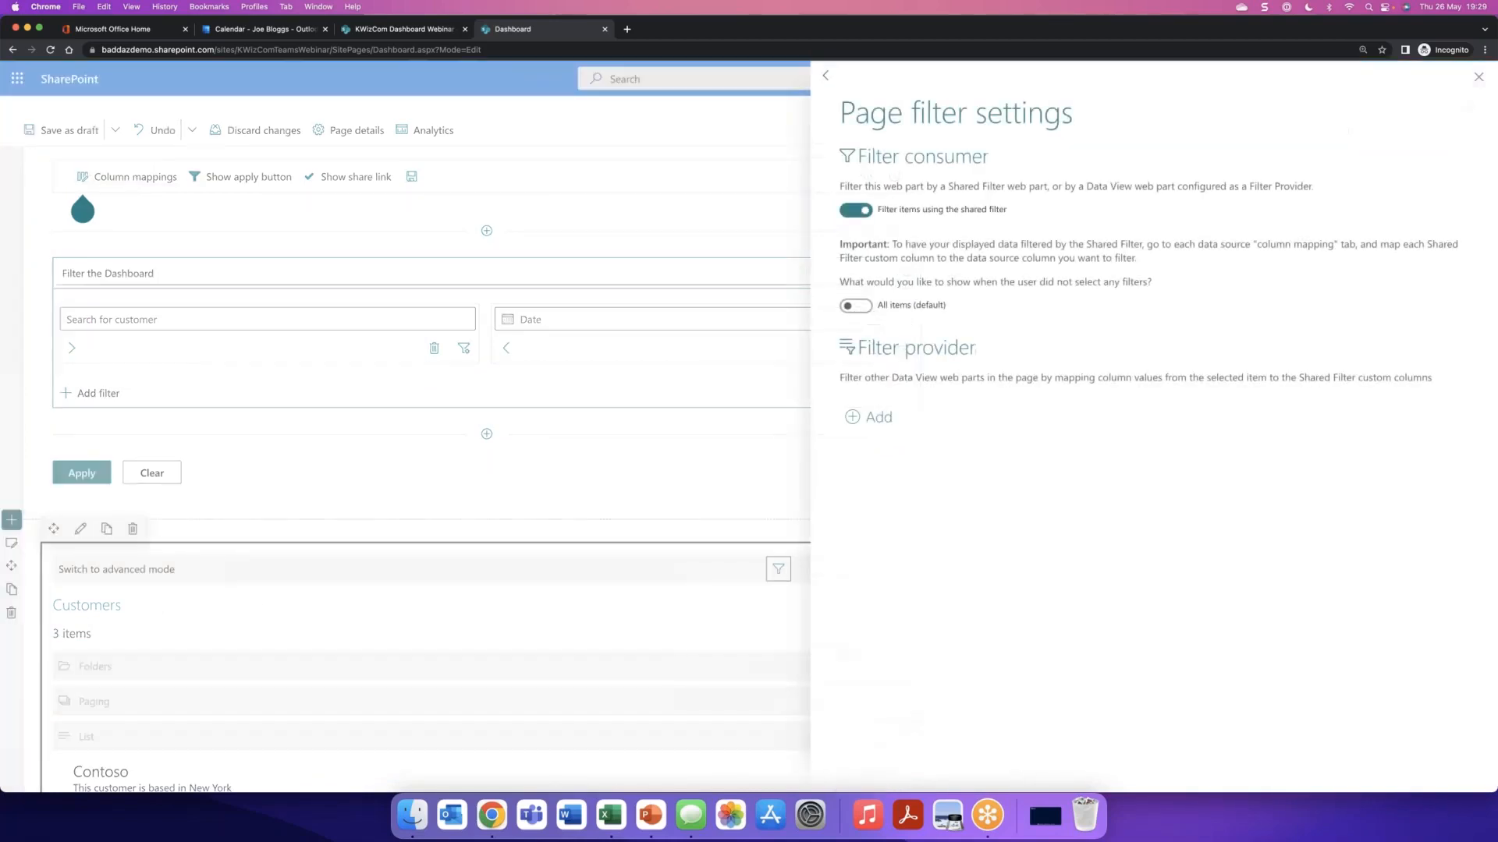
pyautogui.click(872, 420)
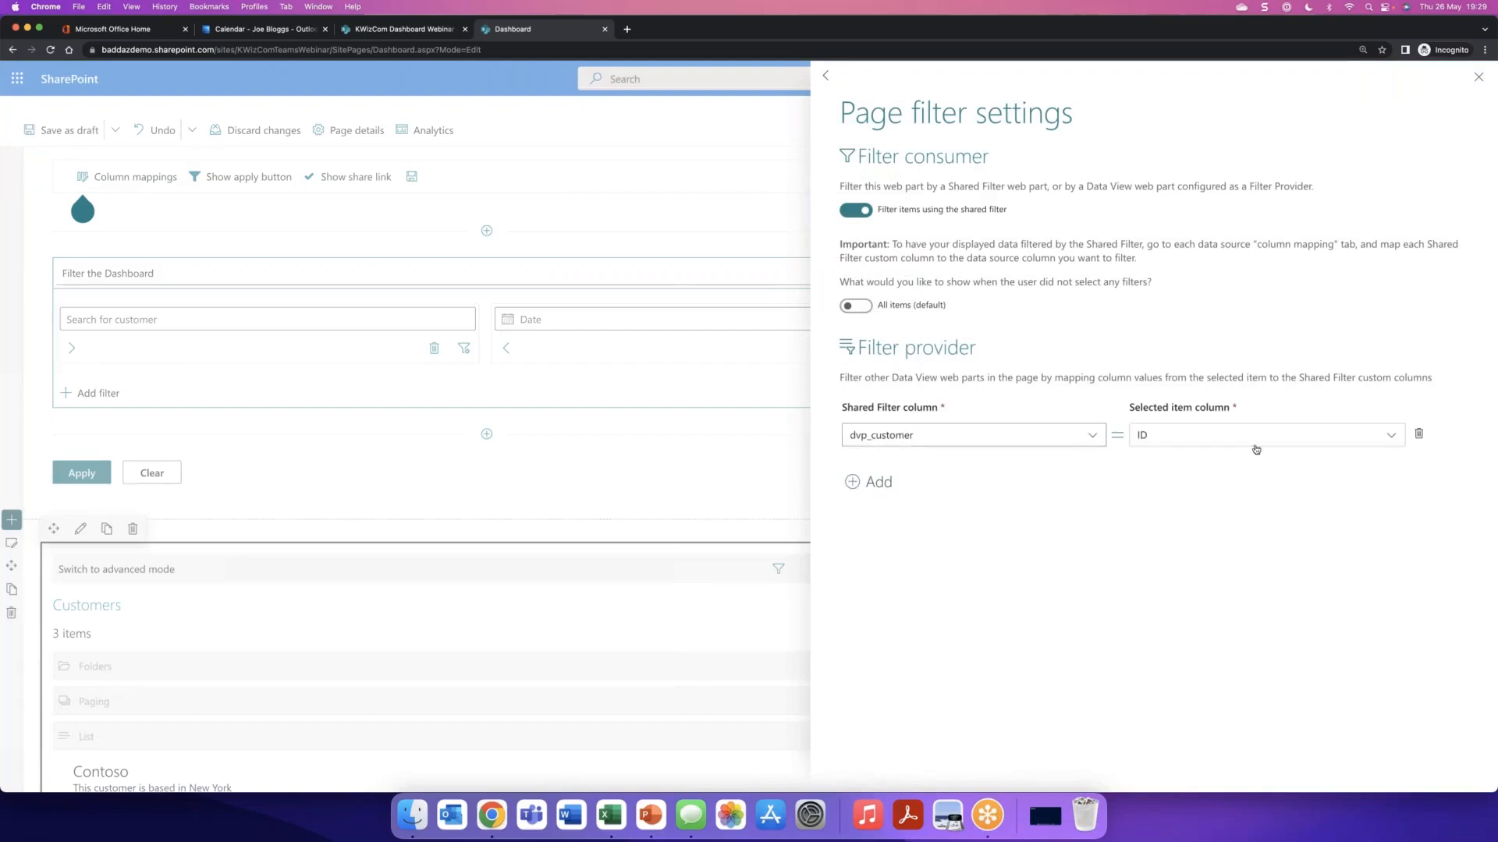
pyautogui.click(1287, 445)
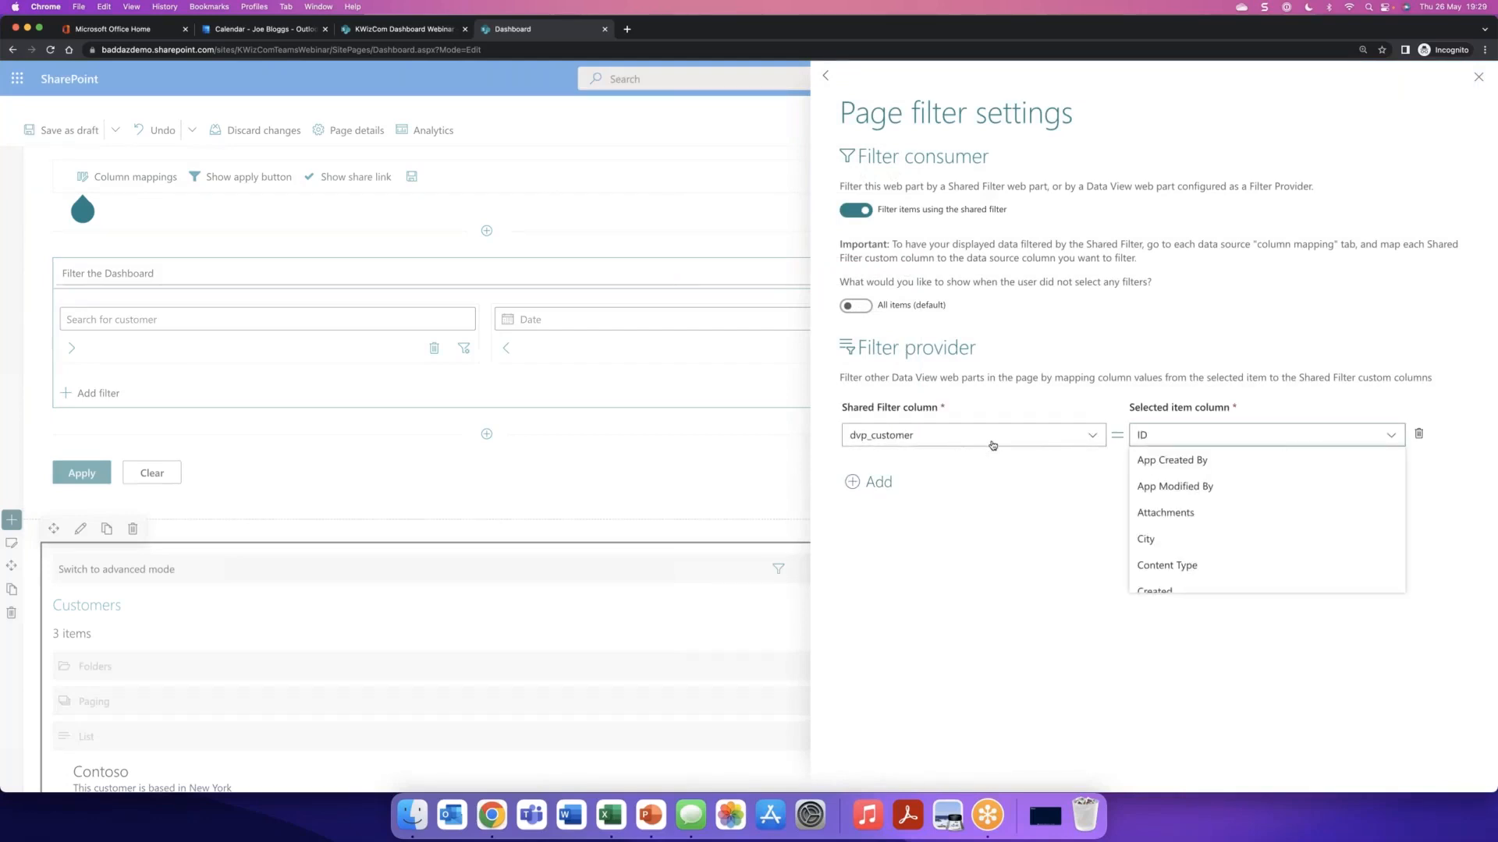
pyautogui.scroll(-3, 1254, 546)
pyautogui.scroll(-5, 1253, 551)
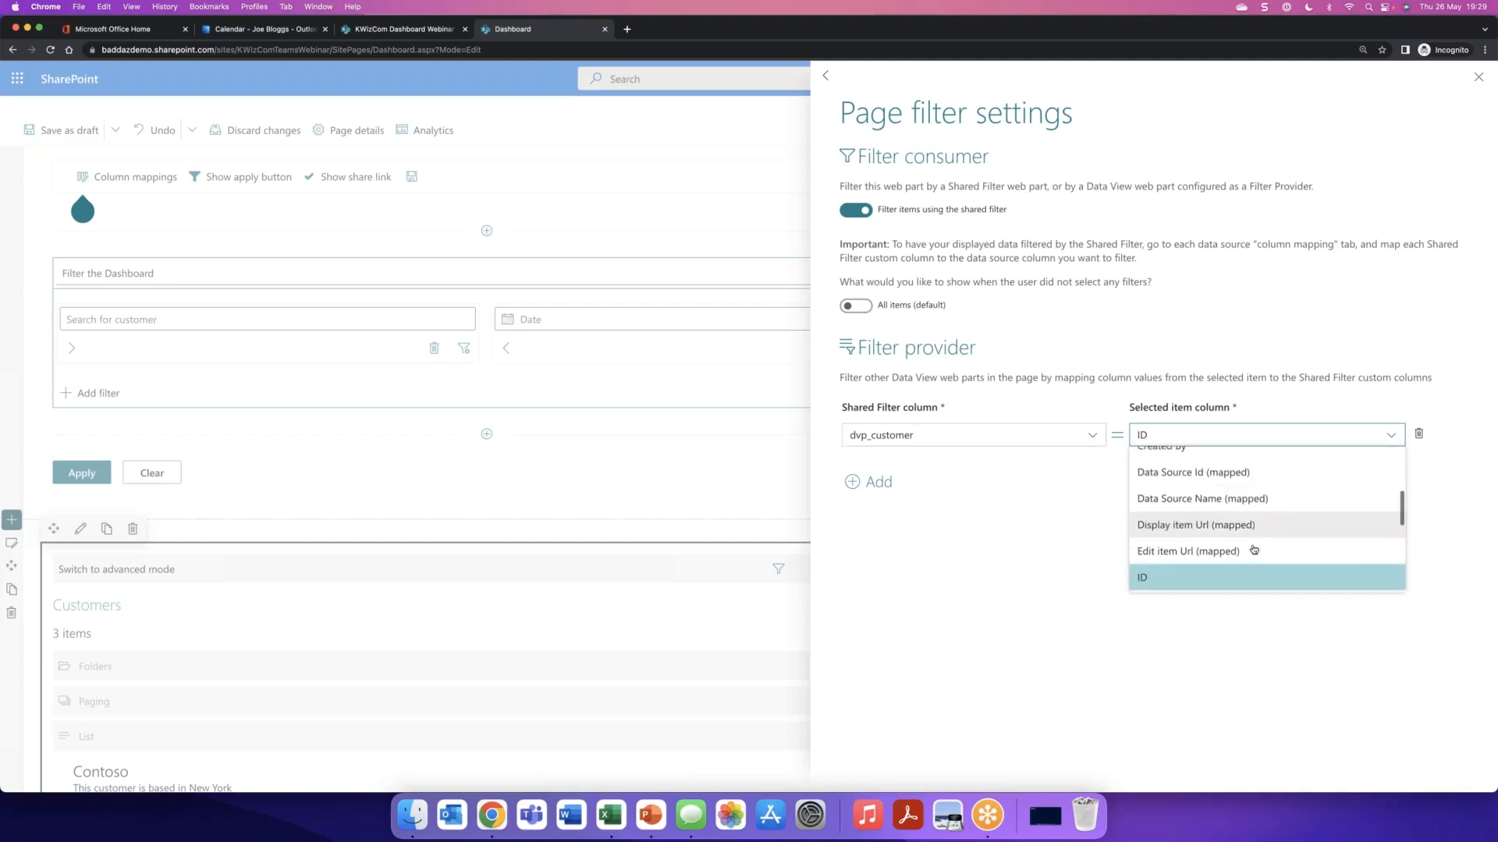
pyautogui.scroll(-5, 1244, 538)
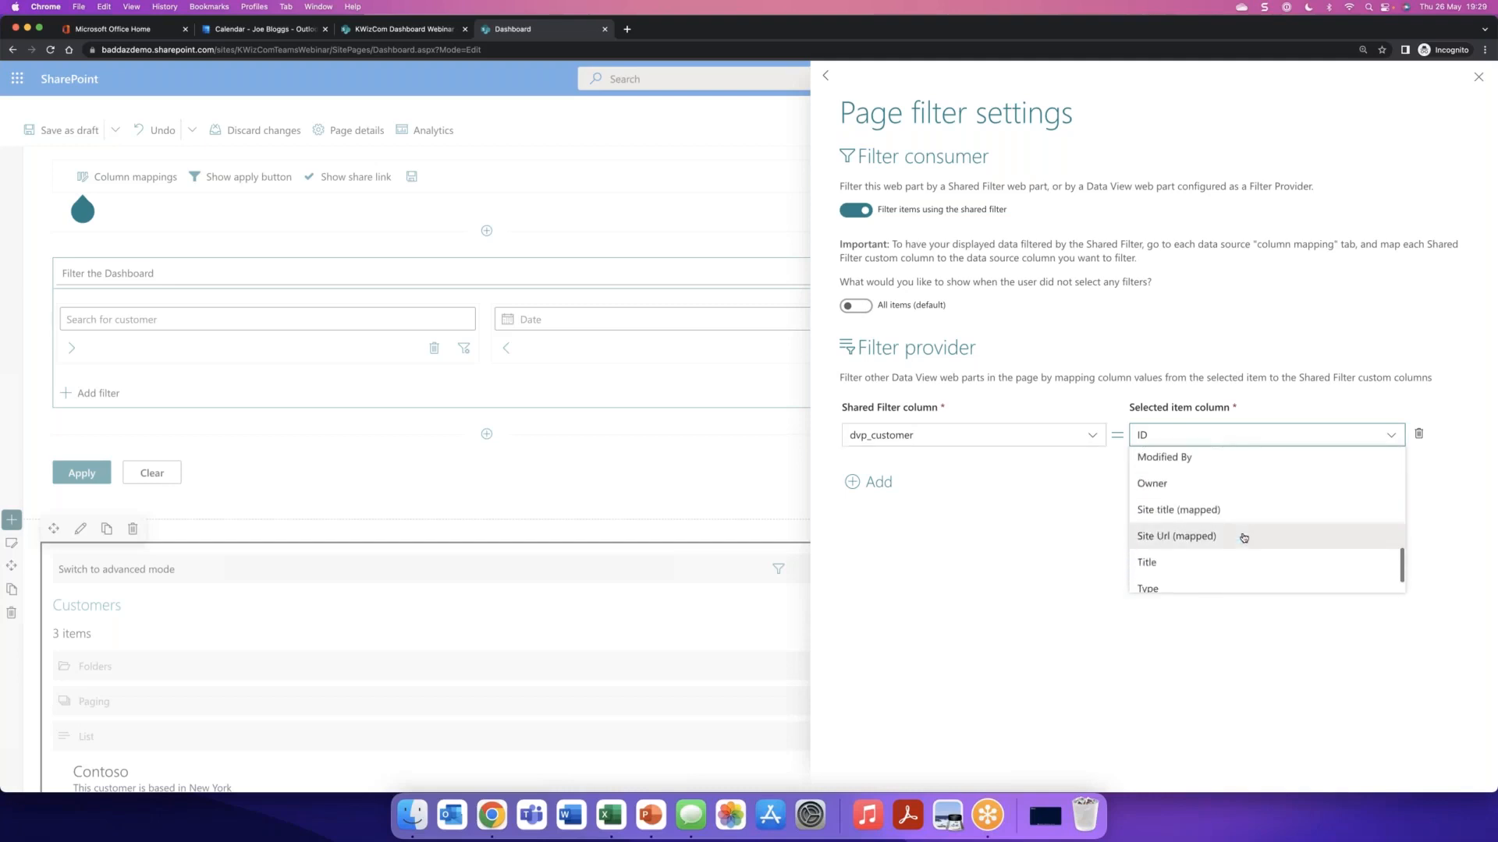
pyautogui.click(1243, 526)
pyautogui.click(1478, 77)
# - In the Customers data source's custom column mapping, map dvp_customer to the Title column
pyautogui.click(817, 569)
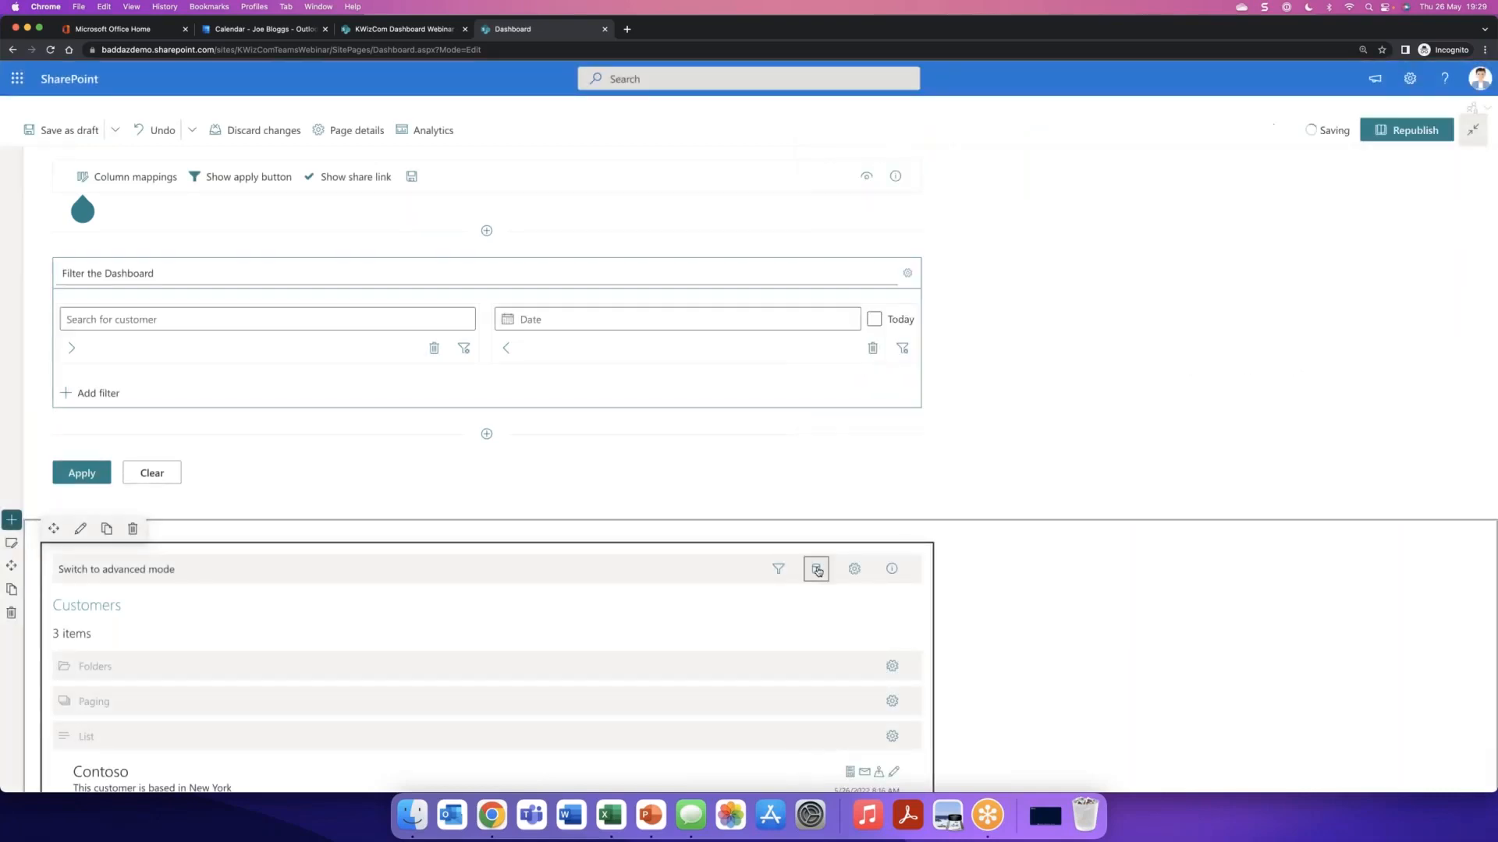
pyautogui.click(1114, 268)
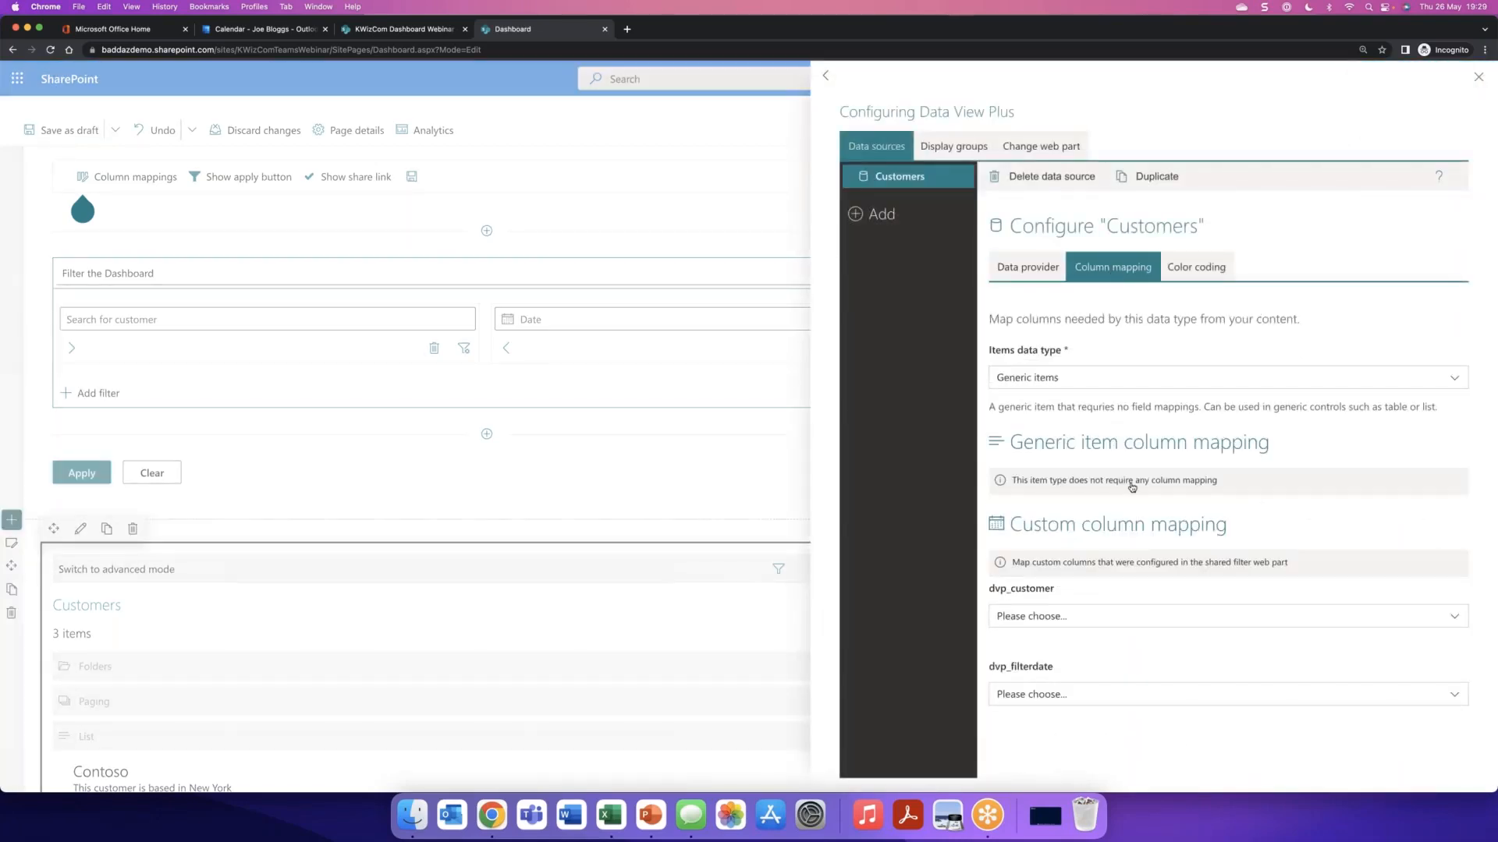
pyautogui.click(1054, 617)
pyautogui.scroll(-3, 1058, 711)
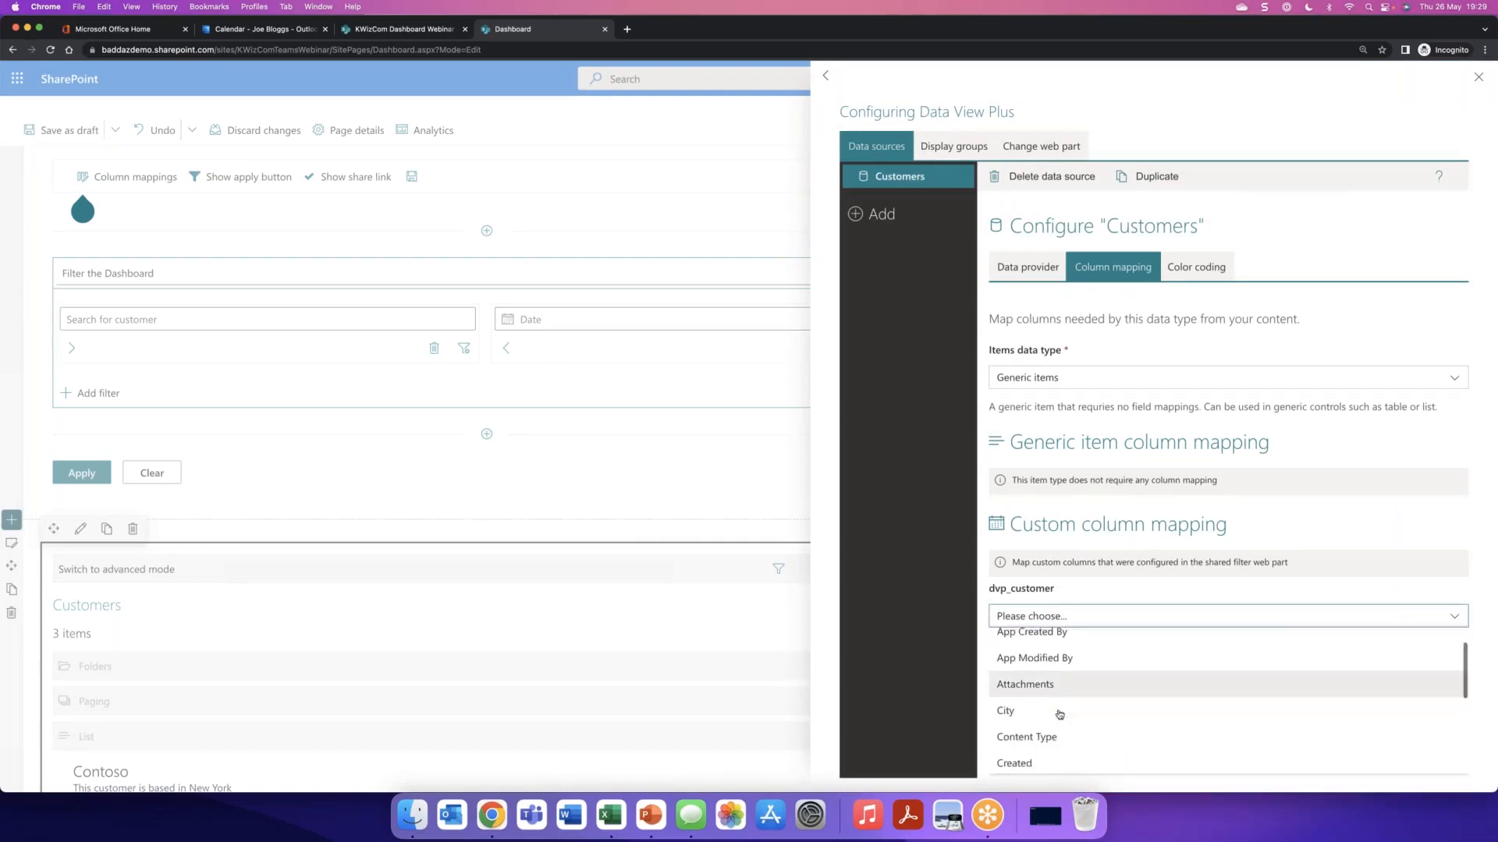
pyautogui.scroll(-5, 1060, 715)
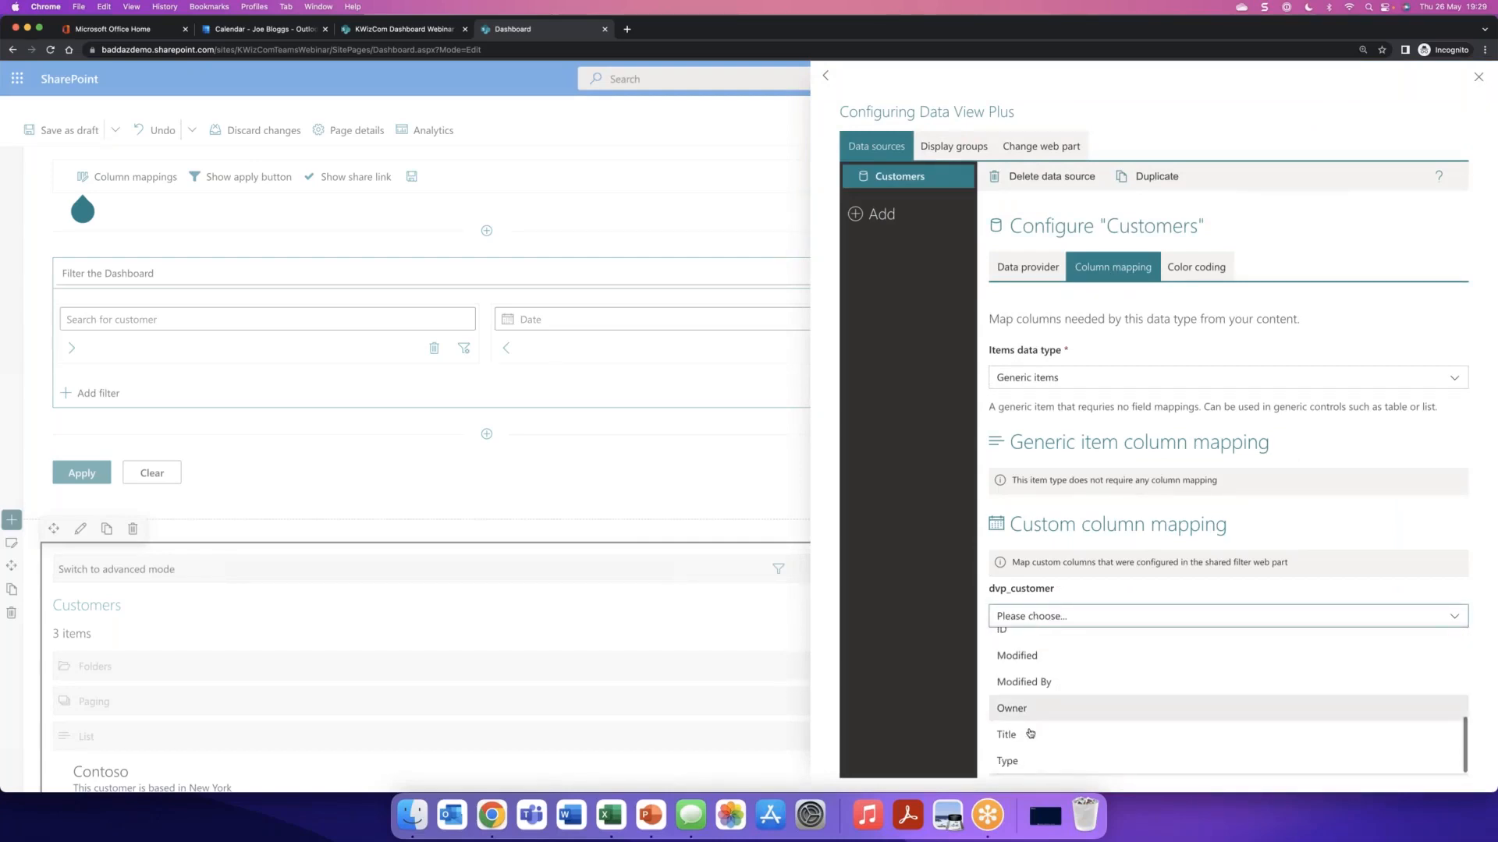
pyautogui.click(1023, 734)
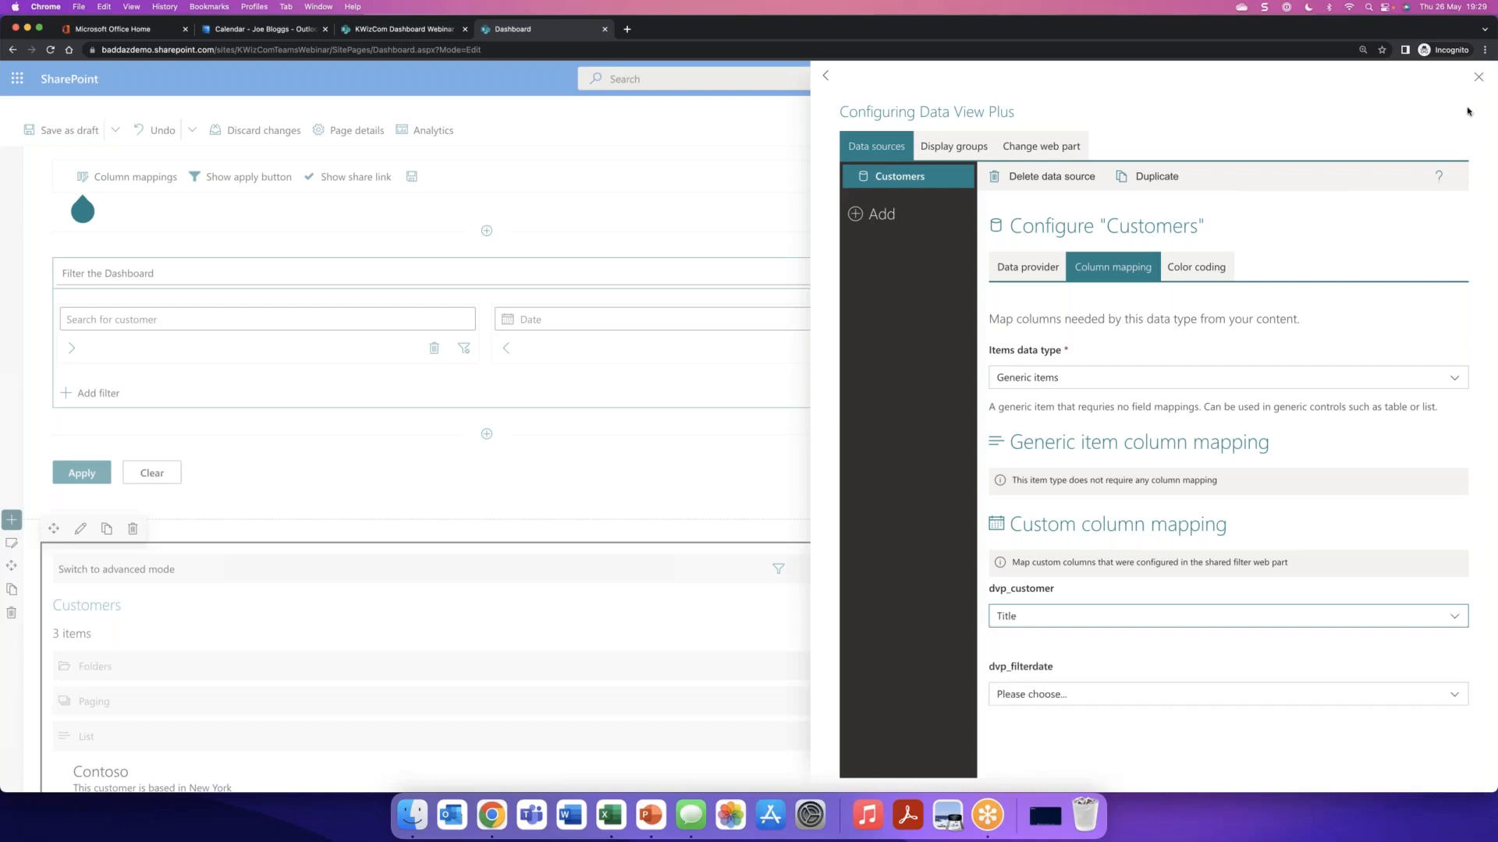
pyautogui.click(1478, 77)
# - Add a filter provider mapping to the Issues web part that links dvp_customer to the selected item's Customer column
pyautogui.scroll(-10, 637, 525)
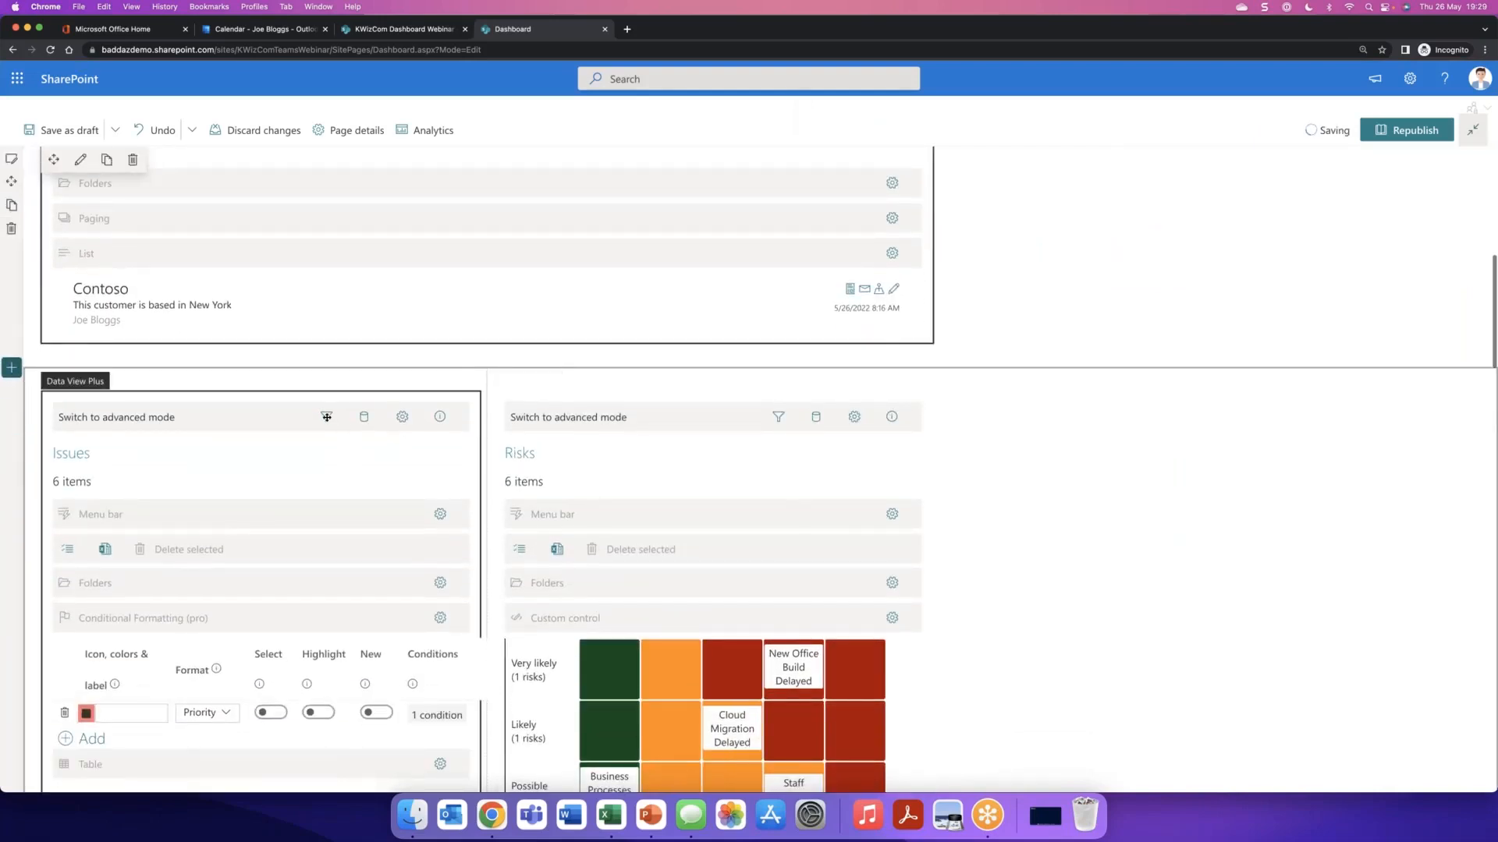
pyautogui.click(326, 417)
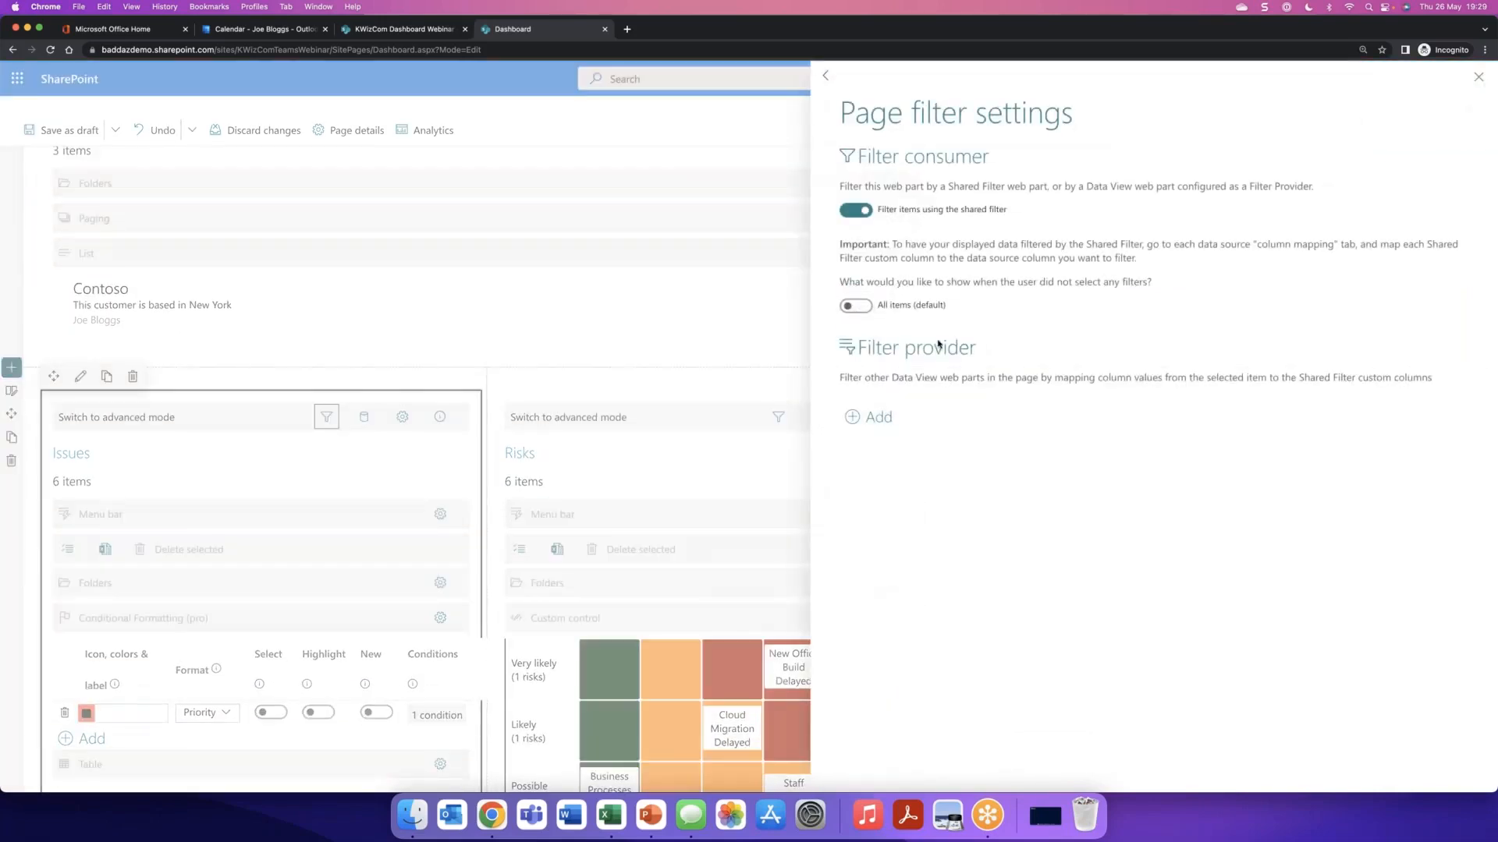
pyautogui.click(872, 416)
pyautogui.click(1288, 432)
pyautogui.scroll(-2, 1202, 553)
pyautogui.click(1186, 501)
# - Add a second filter provider mapping to the Issues web part that links dvp_filterdate to the Due column
pyautogui.click(868, 483)
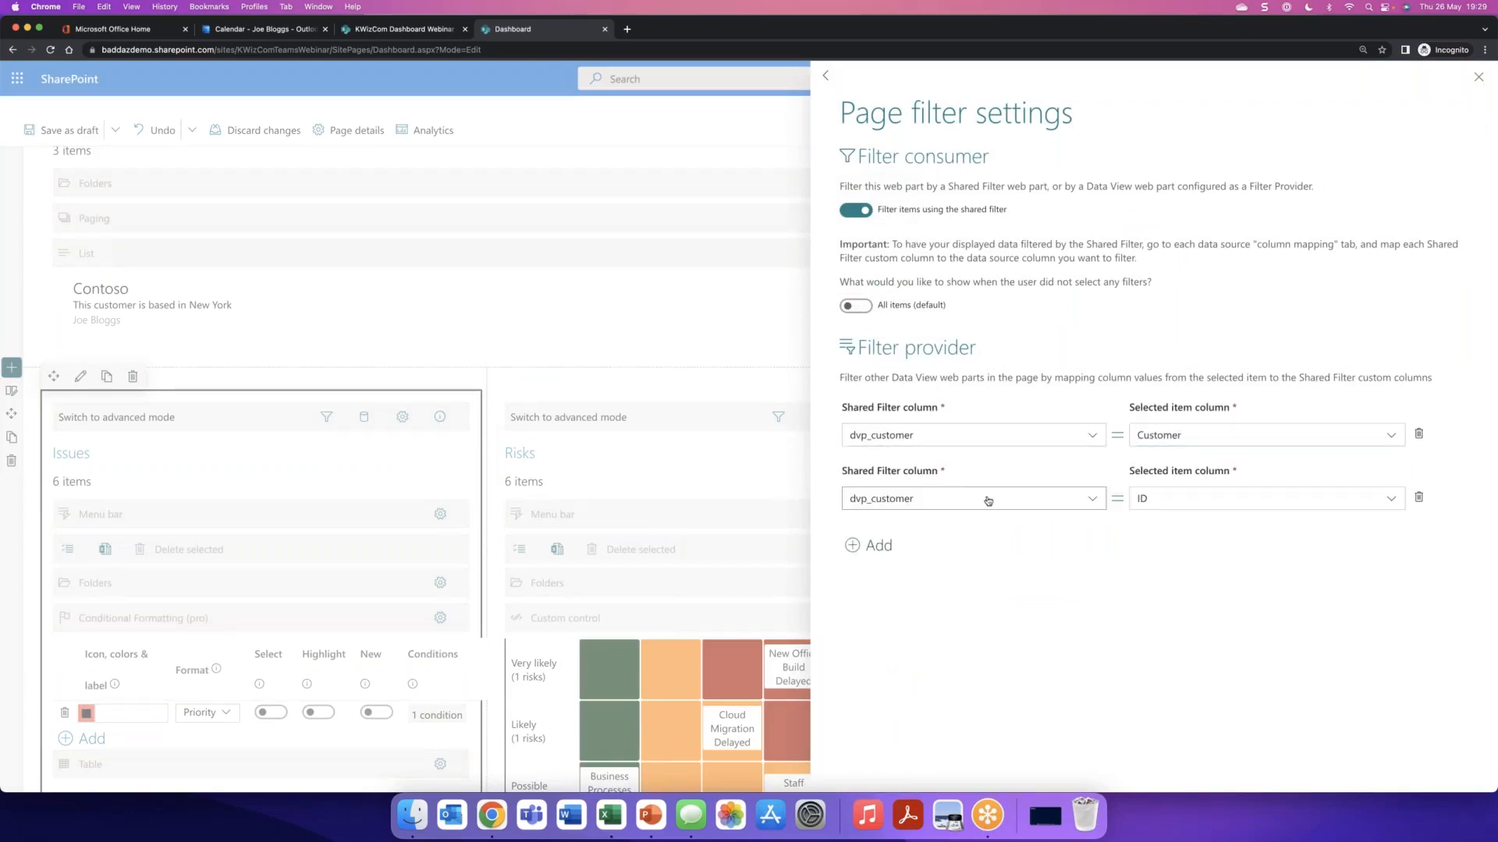
pyautogui.click(988, 500)
pyautogui.click(901, 554)
pyautogui.click(1258, 497)
pyautogui.scroll(-5, 1203, 604)
pyautogui.click(1192, 593)
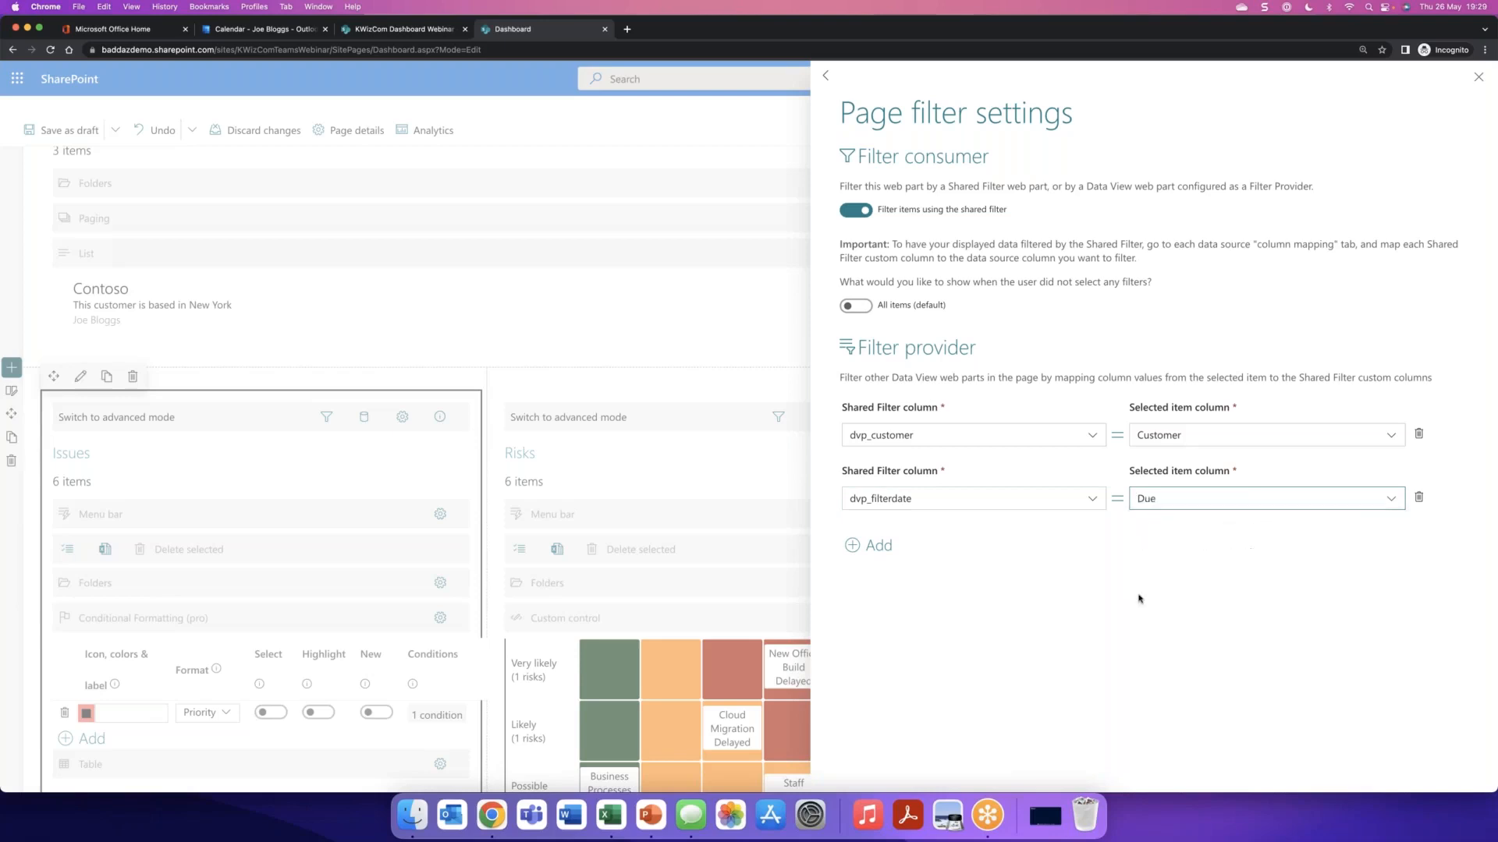
pyautogui.click(1478, 76)
# - In the Issues data source's custom column mapping, map dvp_customer to Customer and dvp_filterdate to Due
pyautogui.click(363, 417)
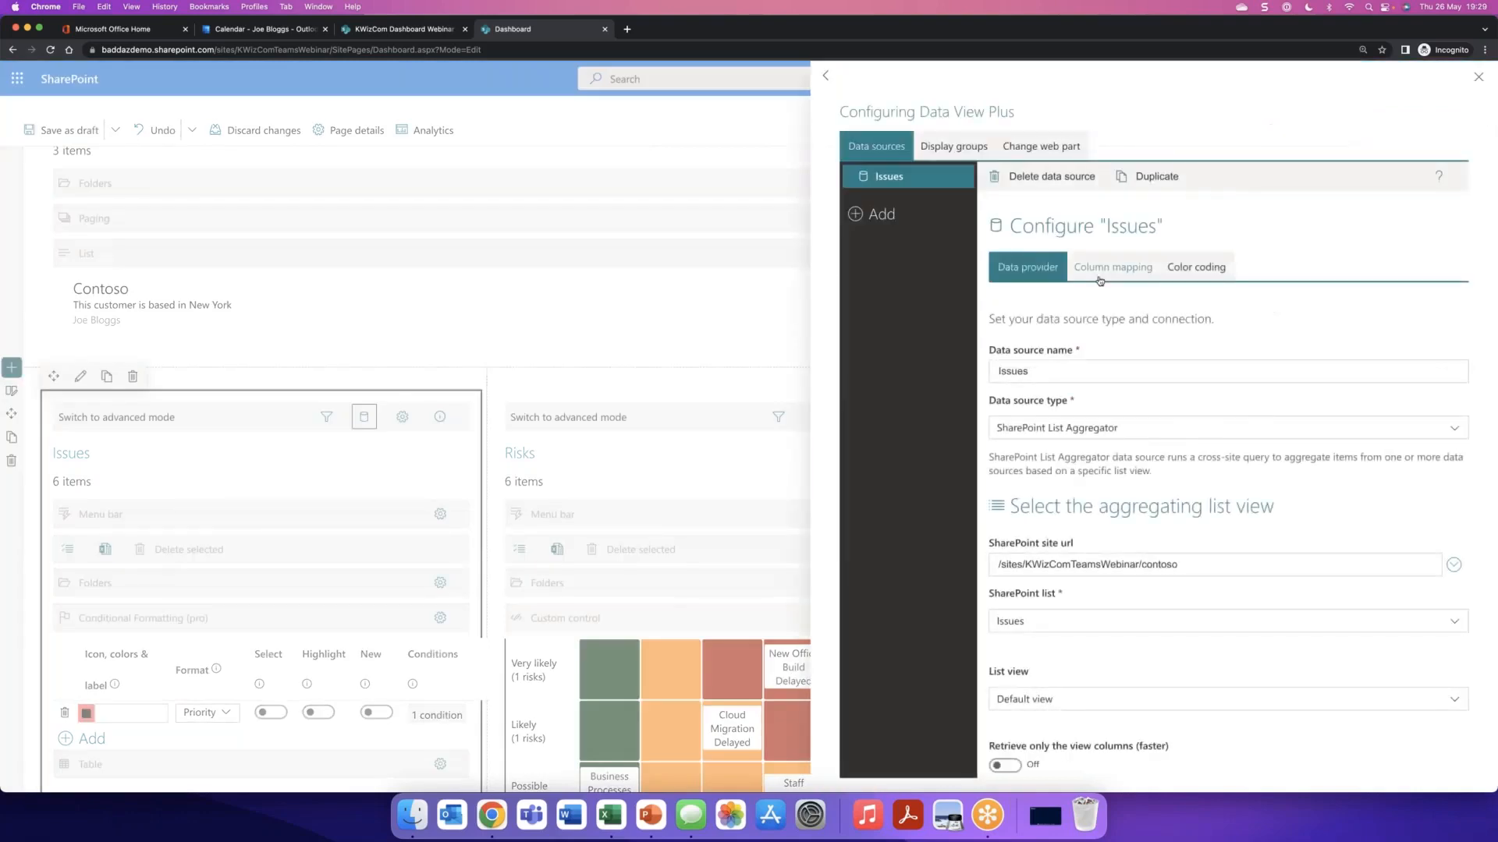
pyautogui.click(1112, 266)
pyautogui.click(1068, 617)
pyautogui.scroll(-3, 1053, 720)
pyautogui.click(1049, 679)
pyautogui.click(1081, 693)
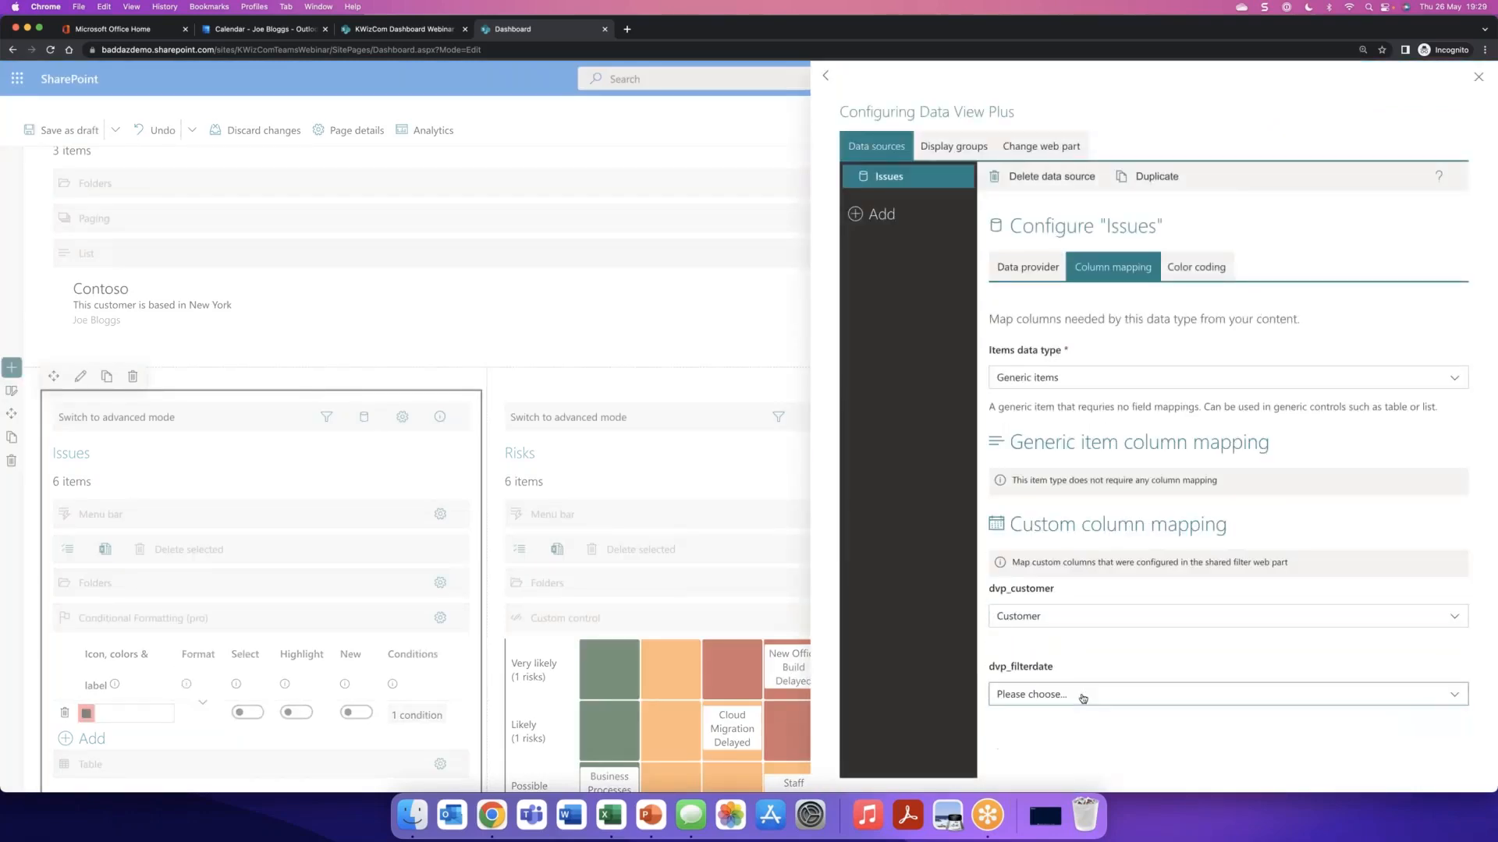
pyautogui.scroll(-3, 1088, 721)
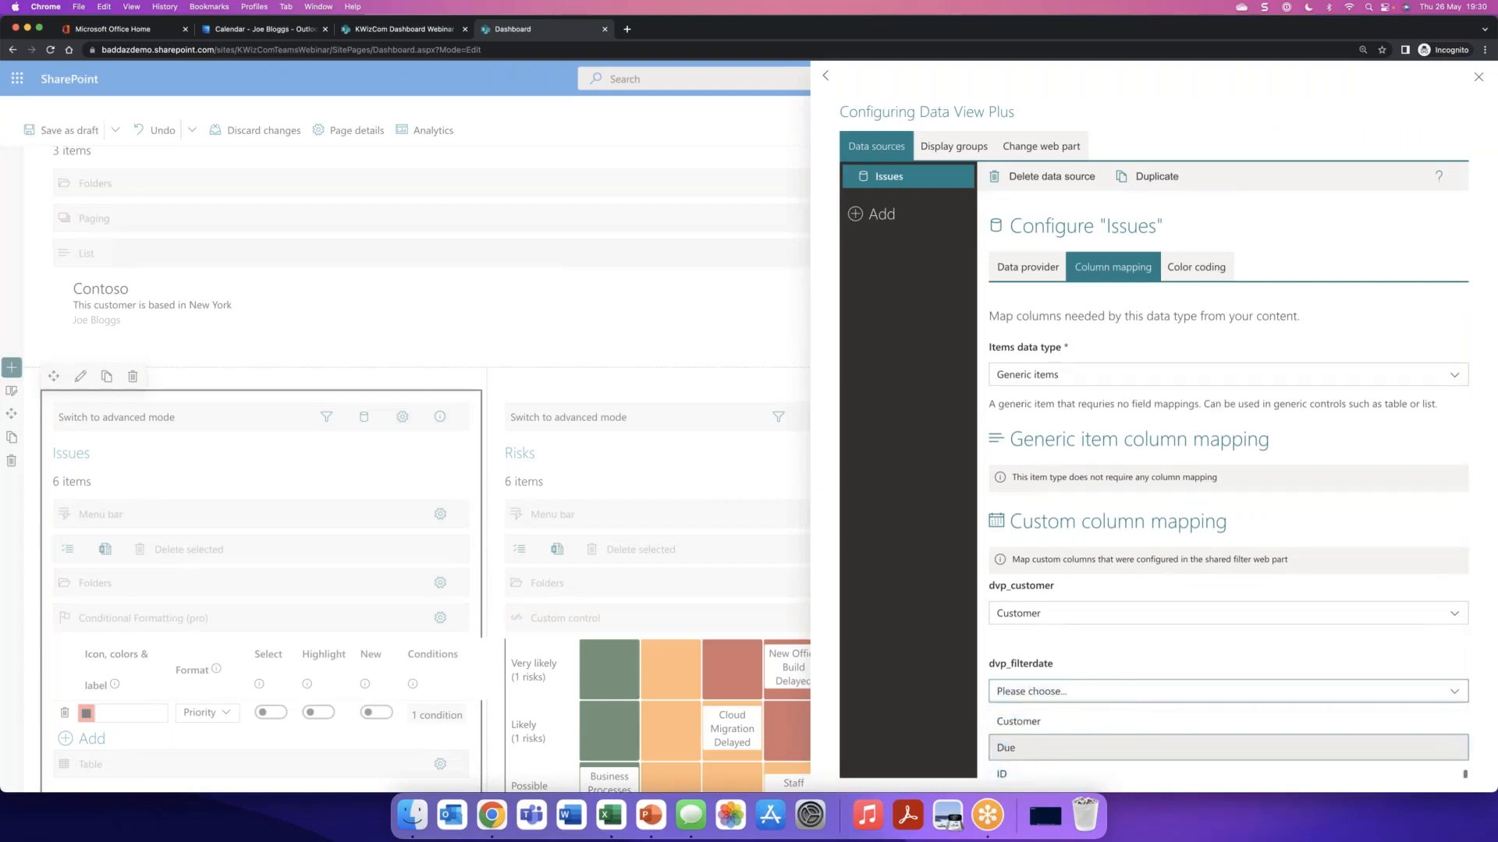
pyautogui.click(1042, 761)
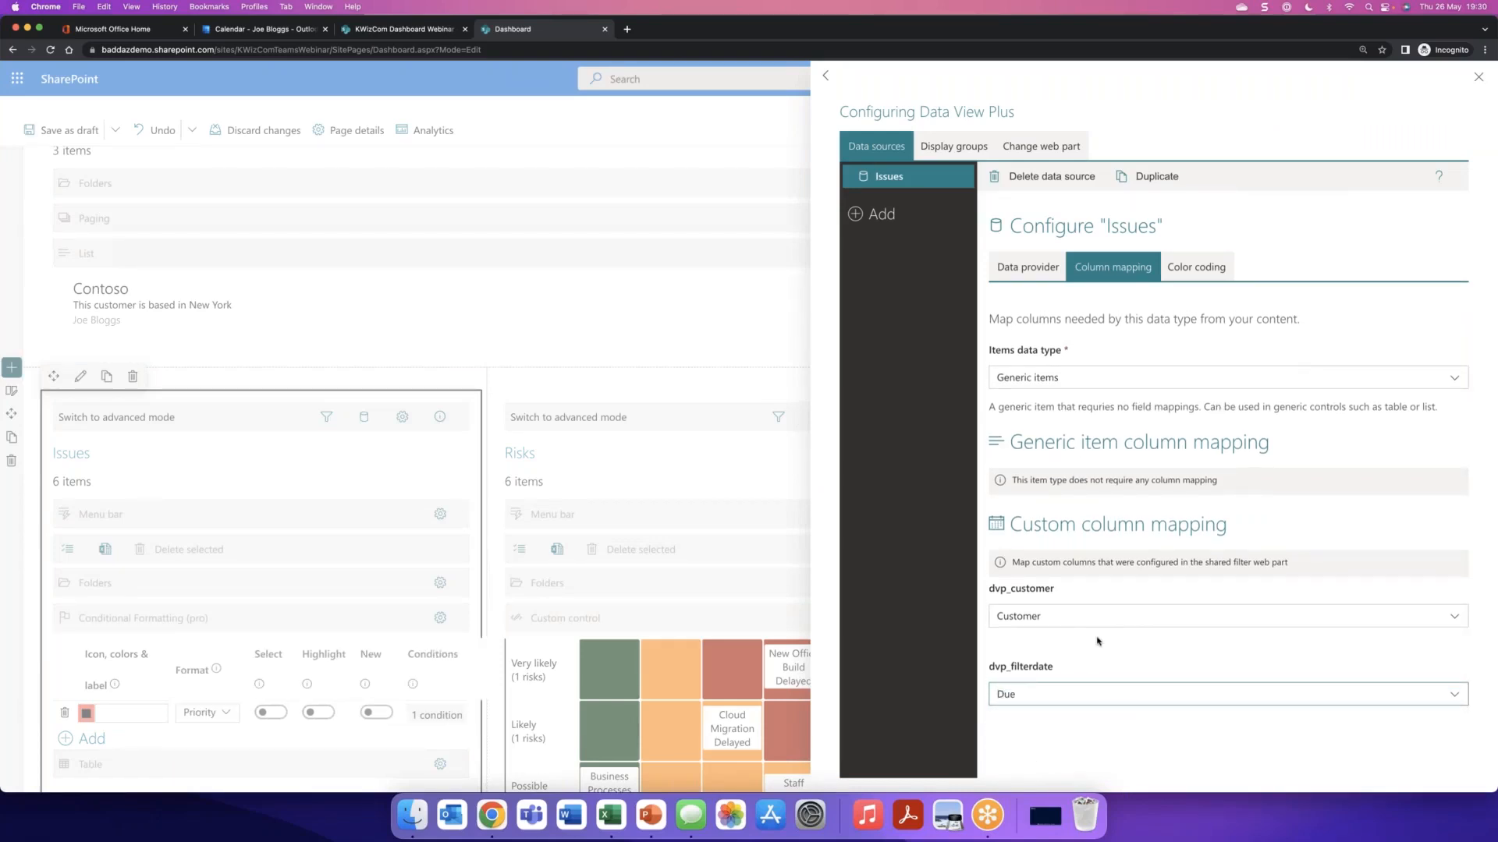
pyautogui.click(1478, 76)
# - Republish the dashboard page and test its shared filter by applying the customer search Fabrikam
pyautogui.click(1413, 131)
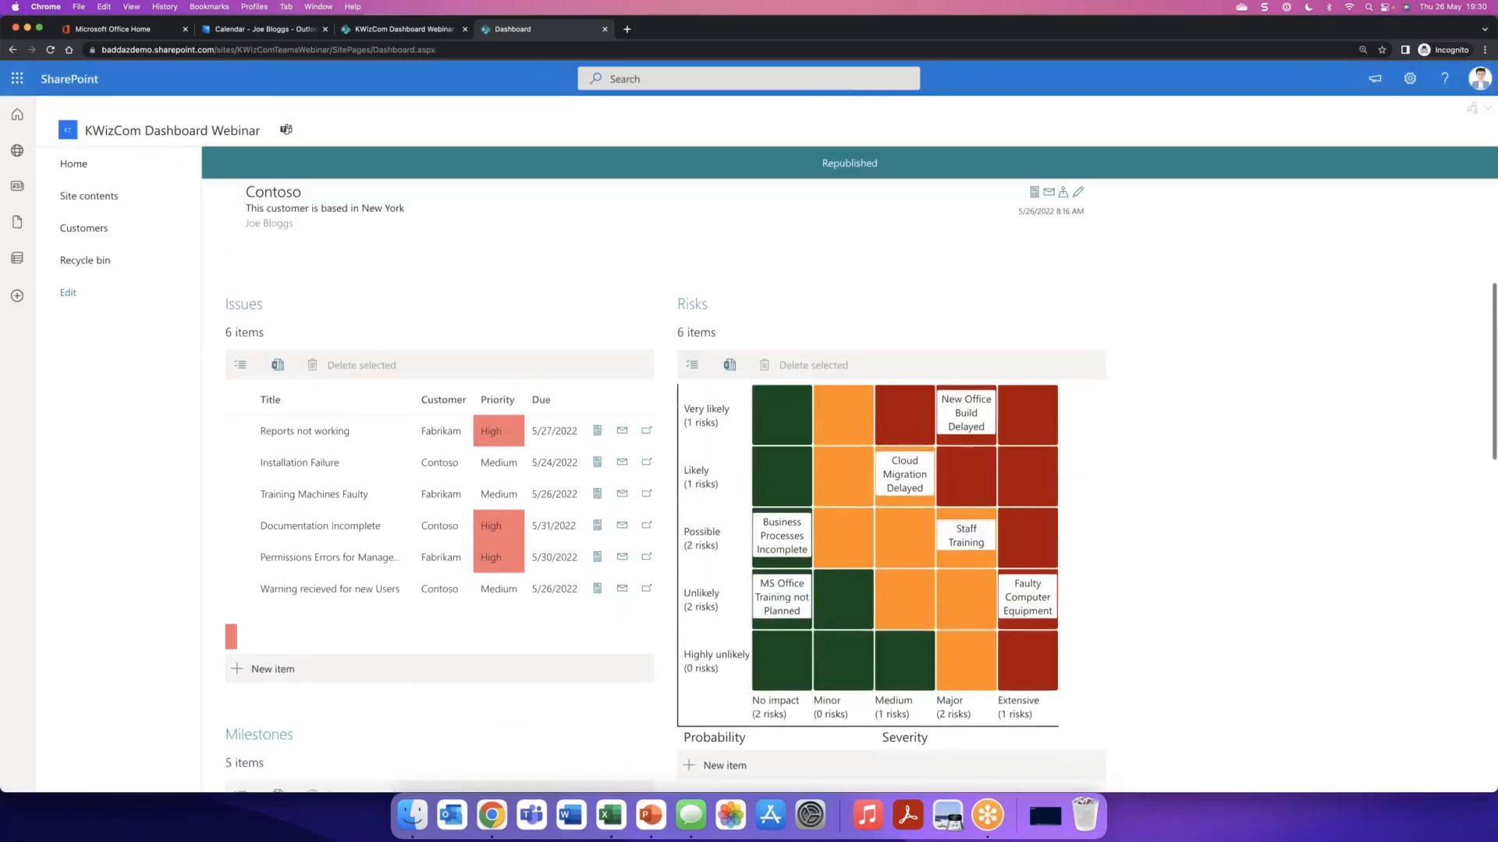
pyautogui.scroll(5, 731, 320)
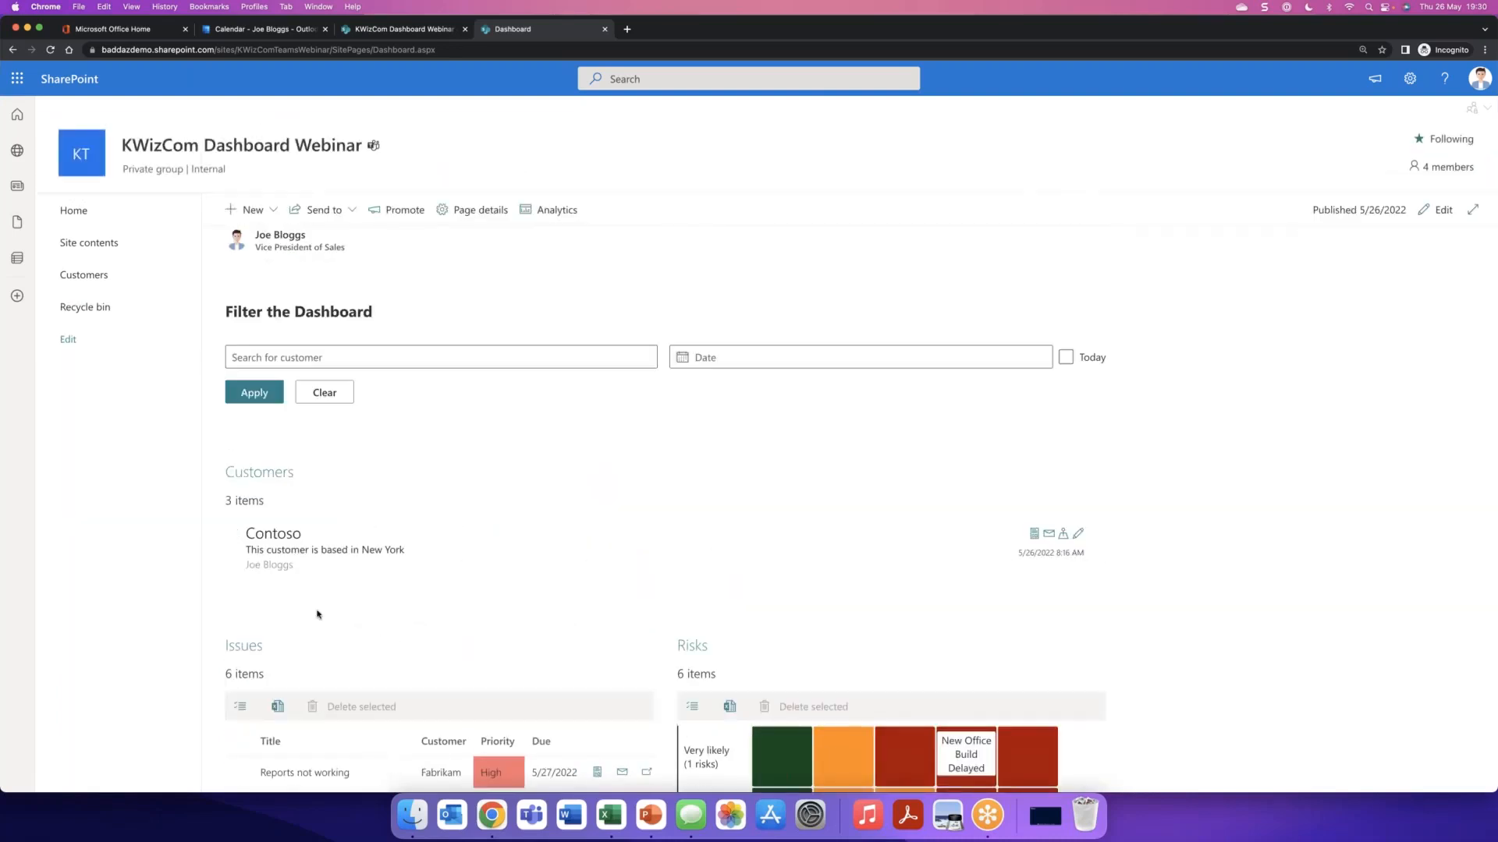
pyautogui.click(287, 356)
pyautogui.write('Fabrikam')
pyautogui.click(261, 393)
pyautogui.scroll(-3, 334, 575)
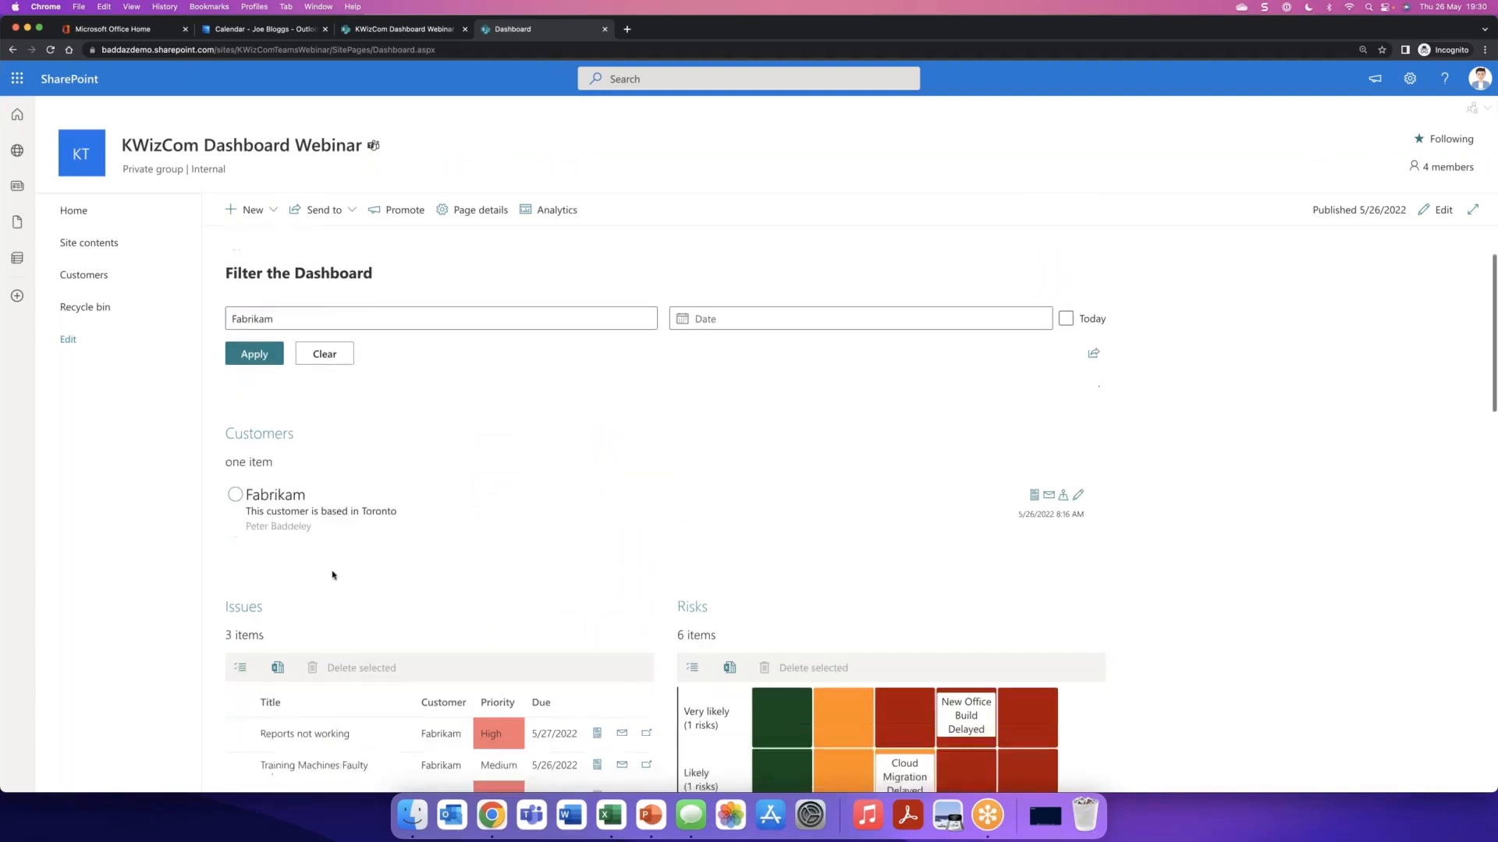
pyautogui.scroll(-1, 334, 575)
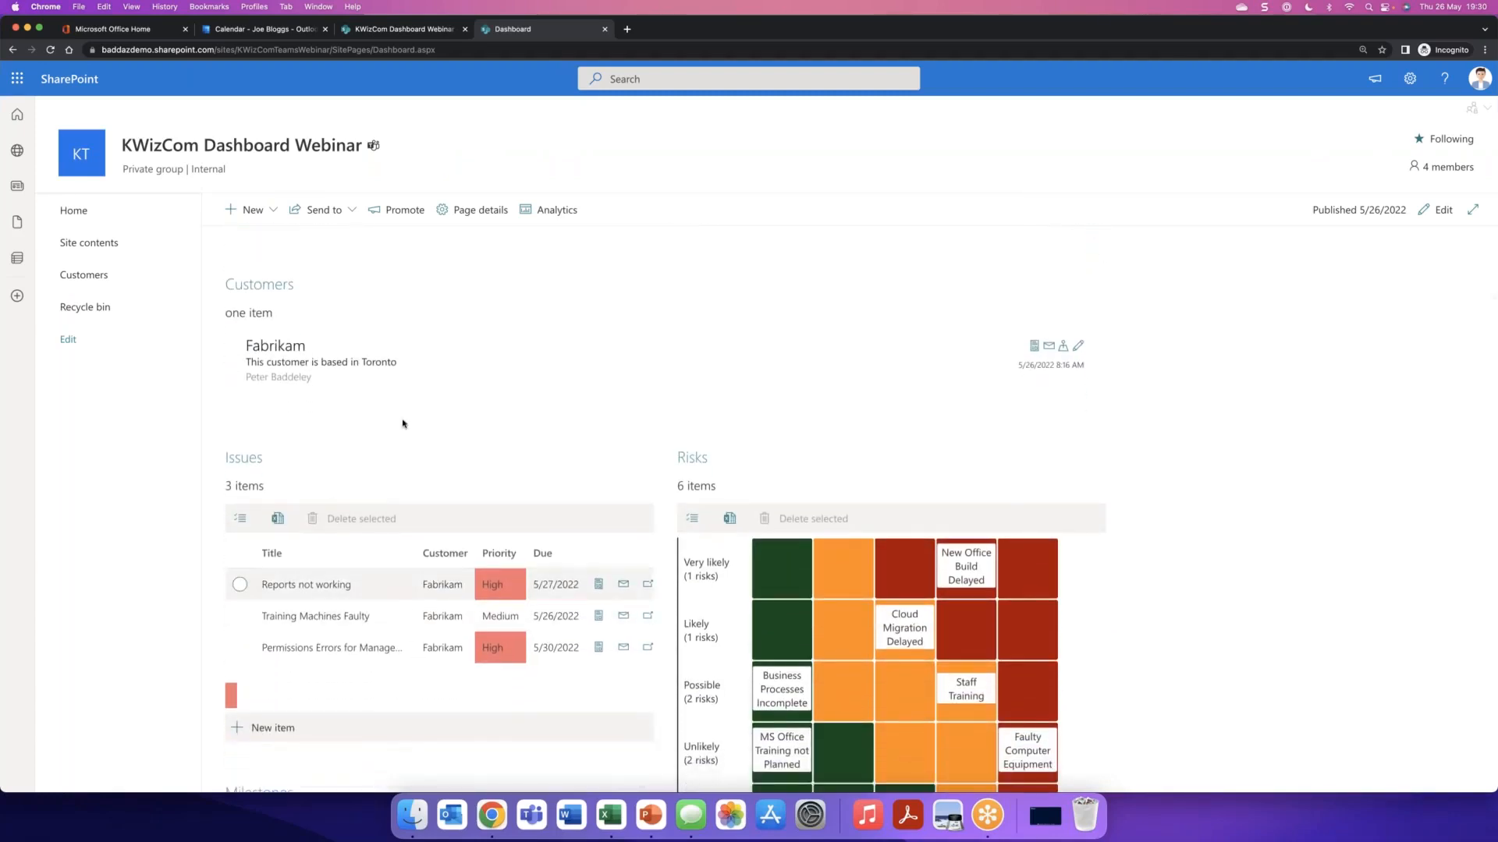
# - Add the Today date option to the Fabrikam filter, apply it, and review the filtered customers and issues
pyautogui.scroll(5, 512, 400)
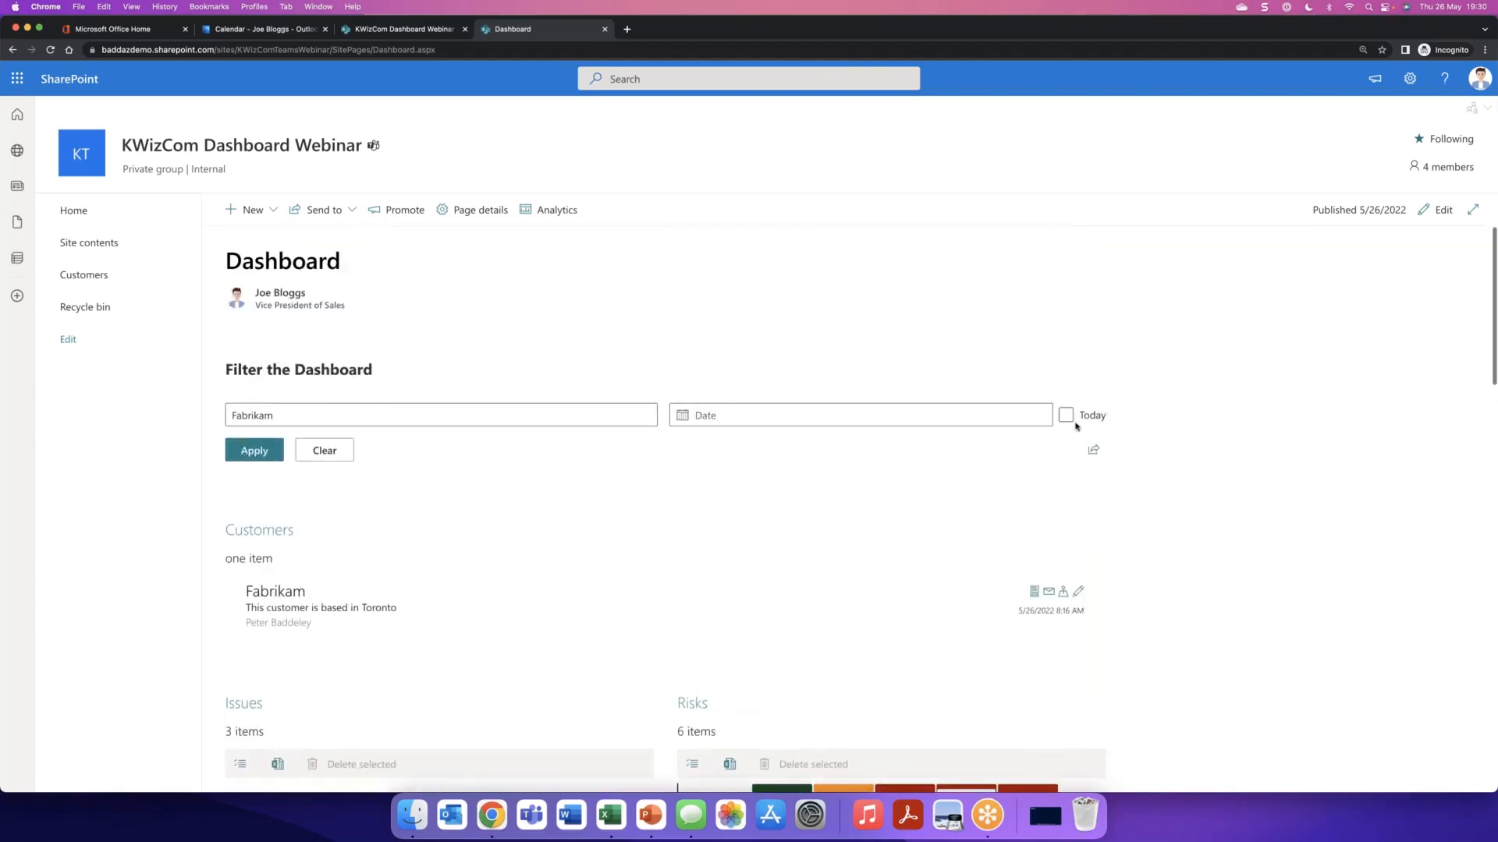
pyautogui.click(1066, 414)
pyautogui.click(251, 452)
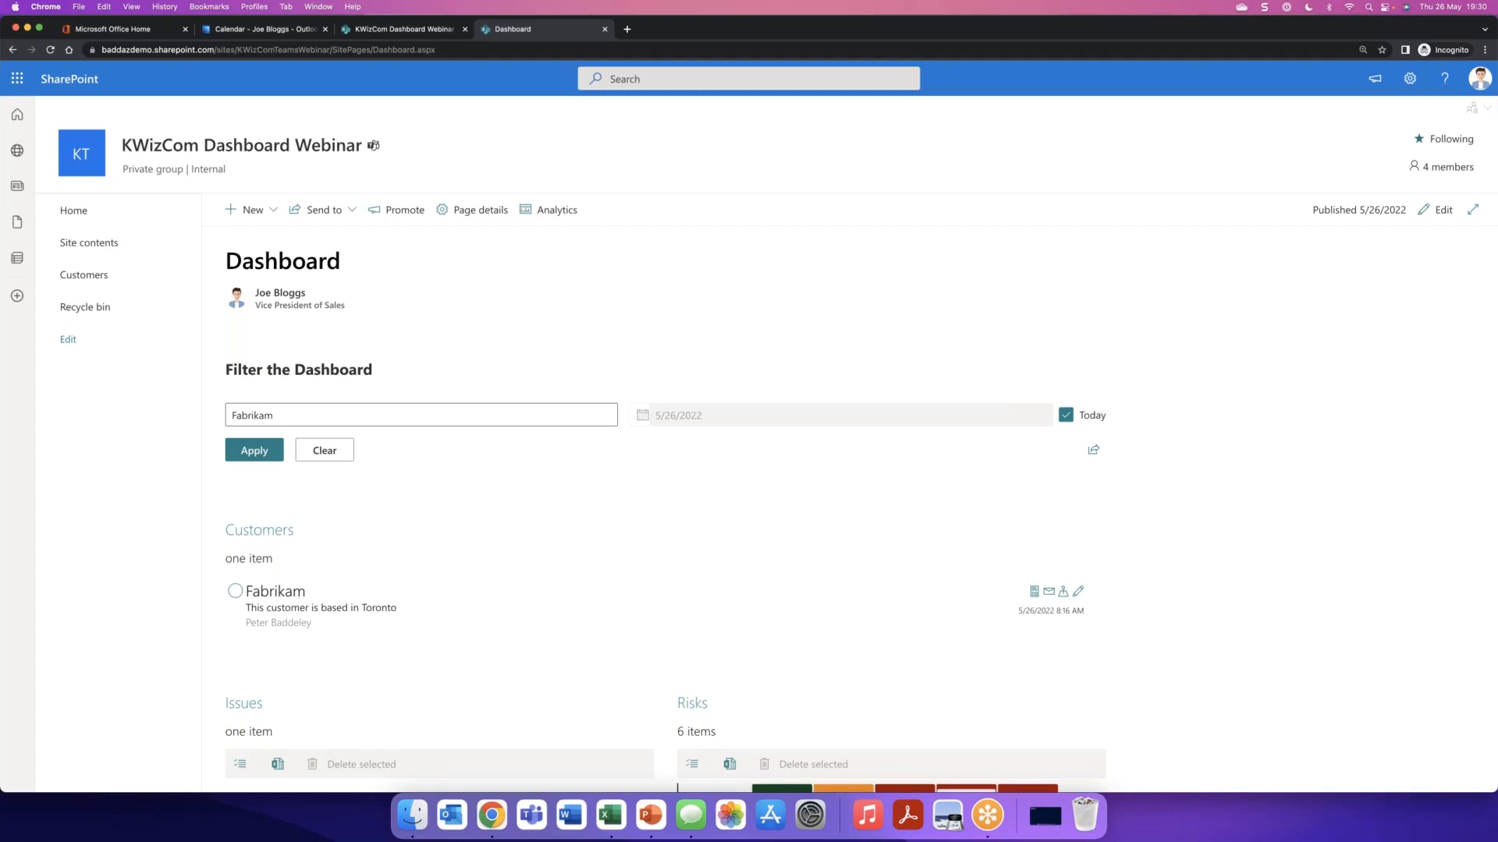
pyautogui.scroll(-4, 435, 558)
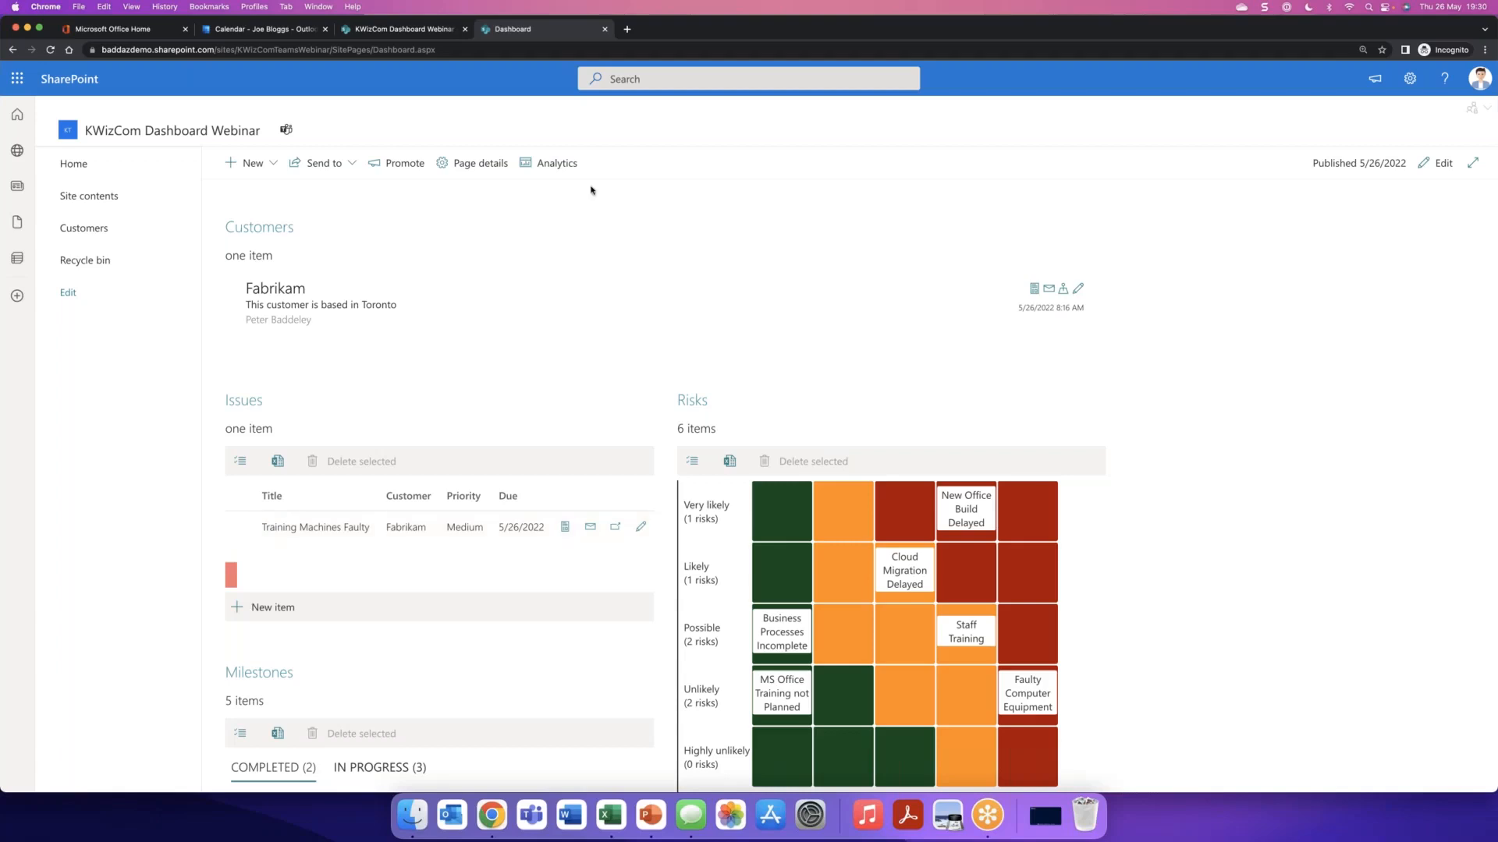
# - Switch to the PowerPoint webinar deck, start the slide show from the Easy to Install slide, and advance to the Summary slide
pyautogui.click(405, 29)
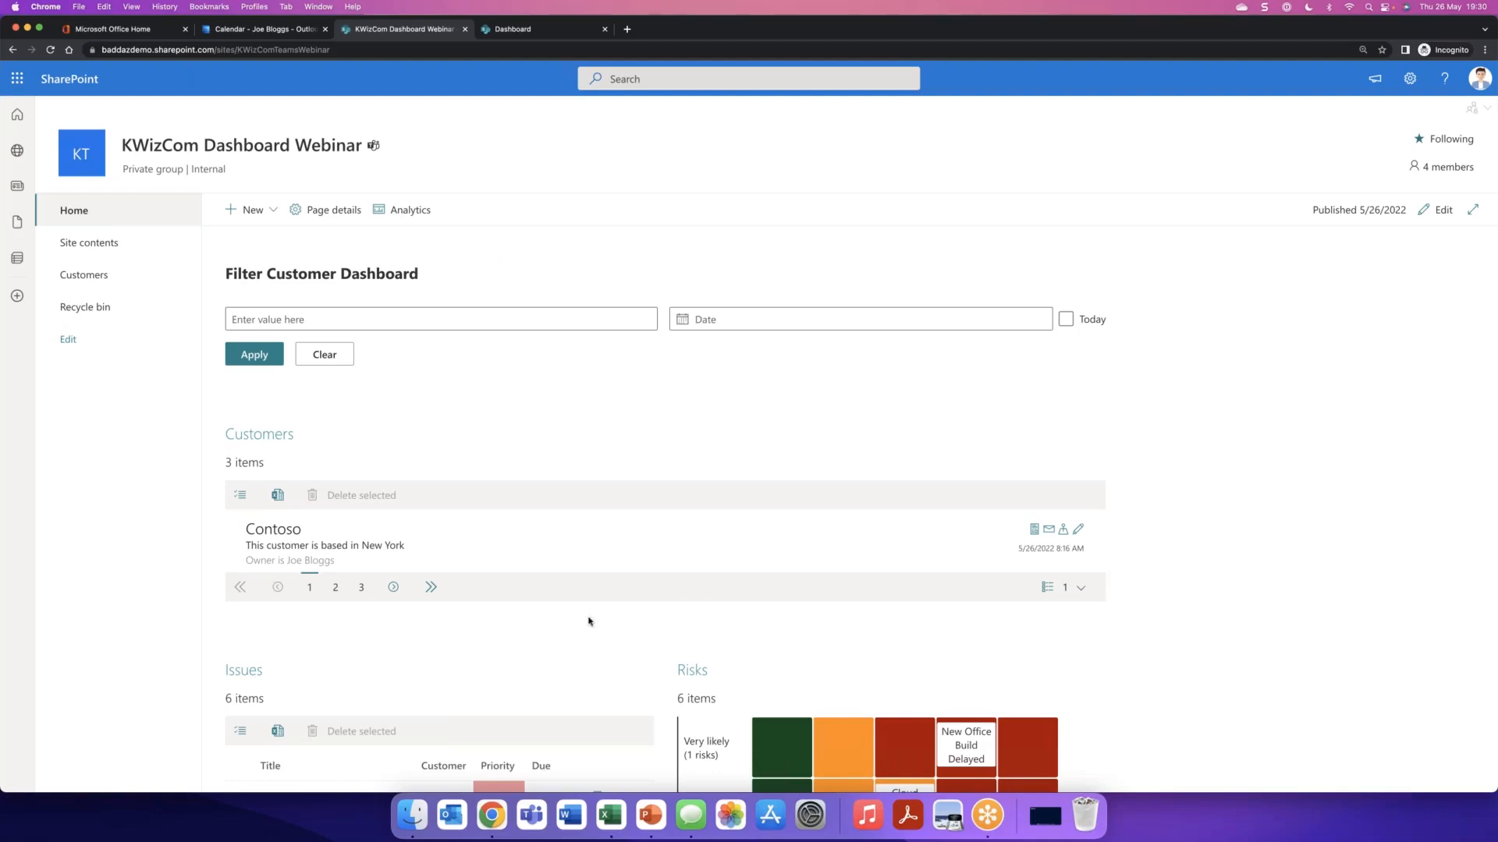
pyautogui.click(652, 812)
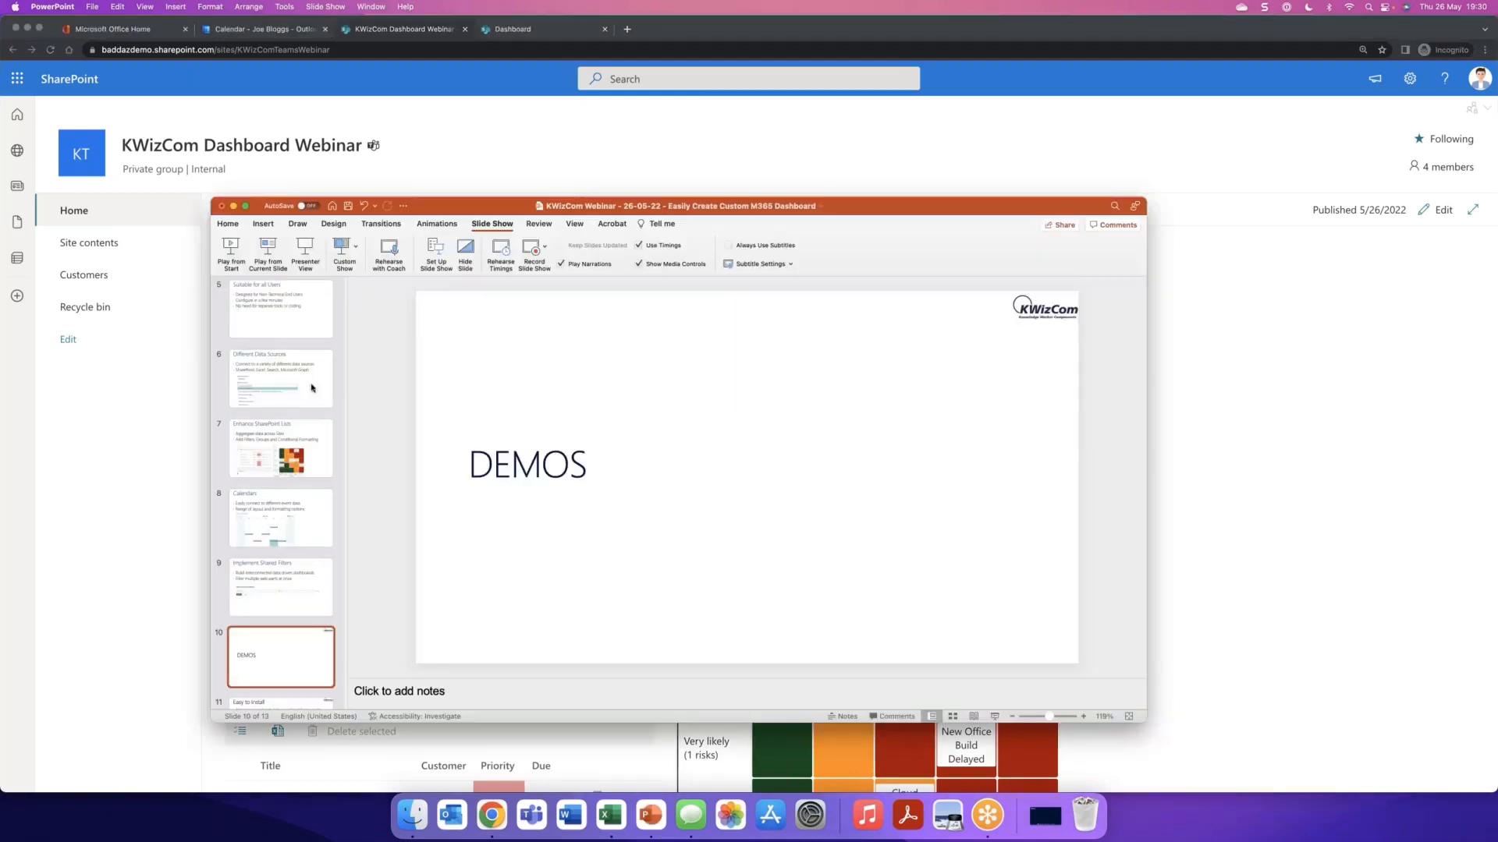
pyautogui.scroll(-3, 294, 511)
pyautogui.click(293, 657)
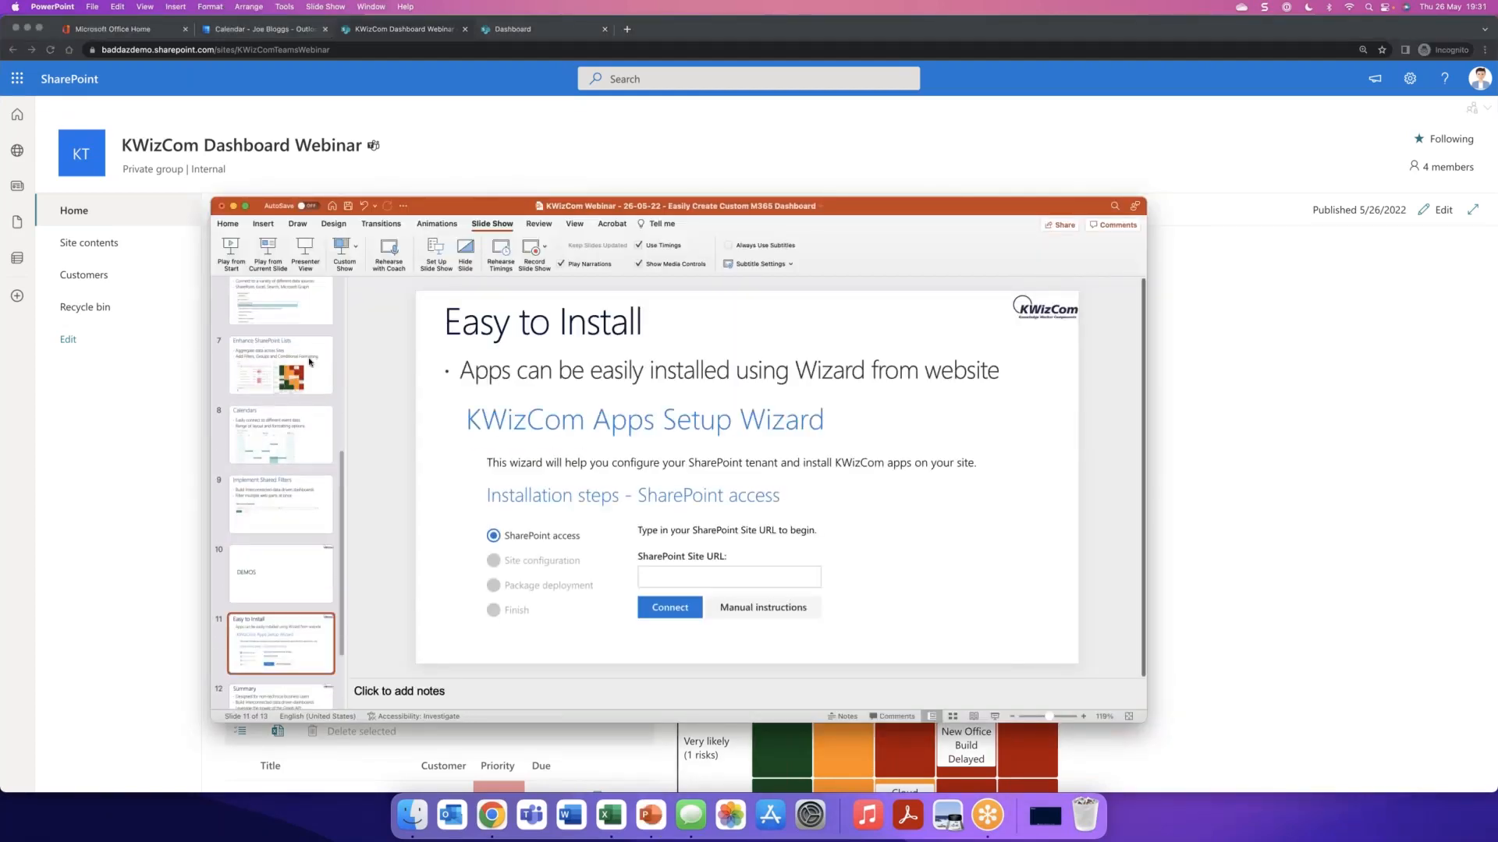
pyautogui.click(268, 253)
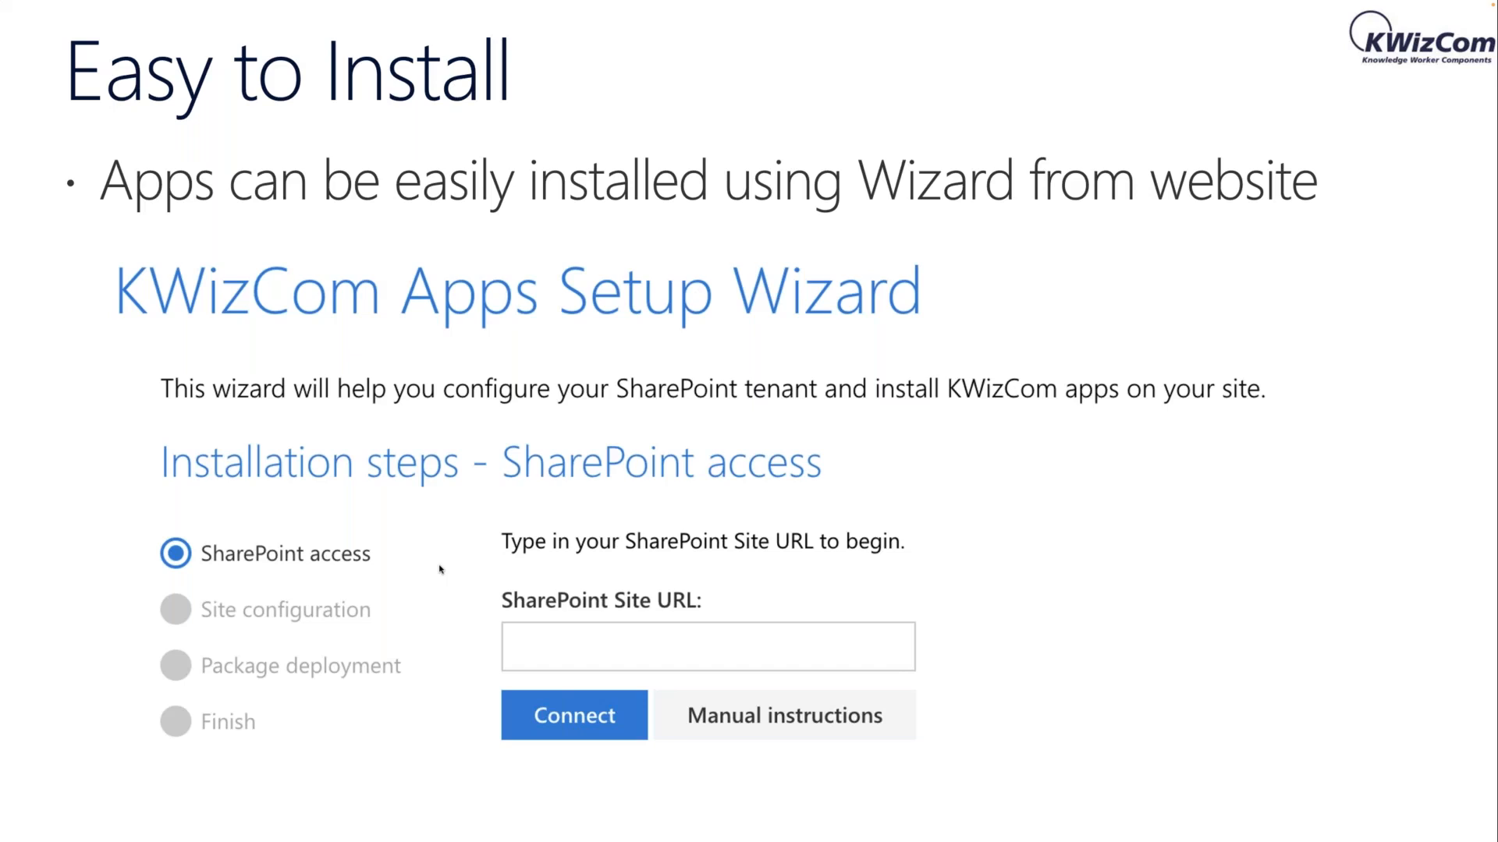
pyautogui.press('Right')
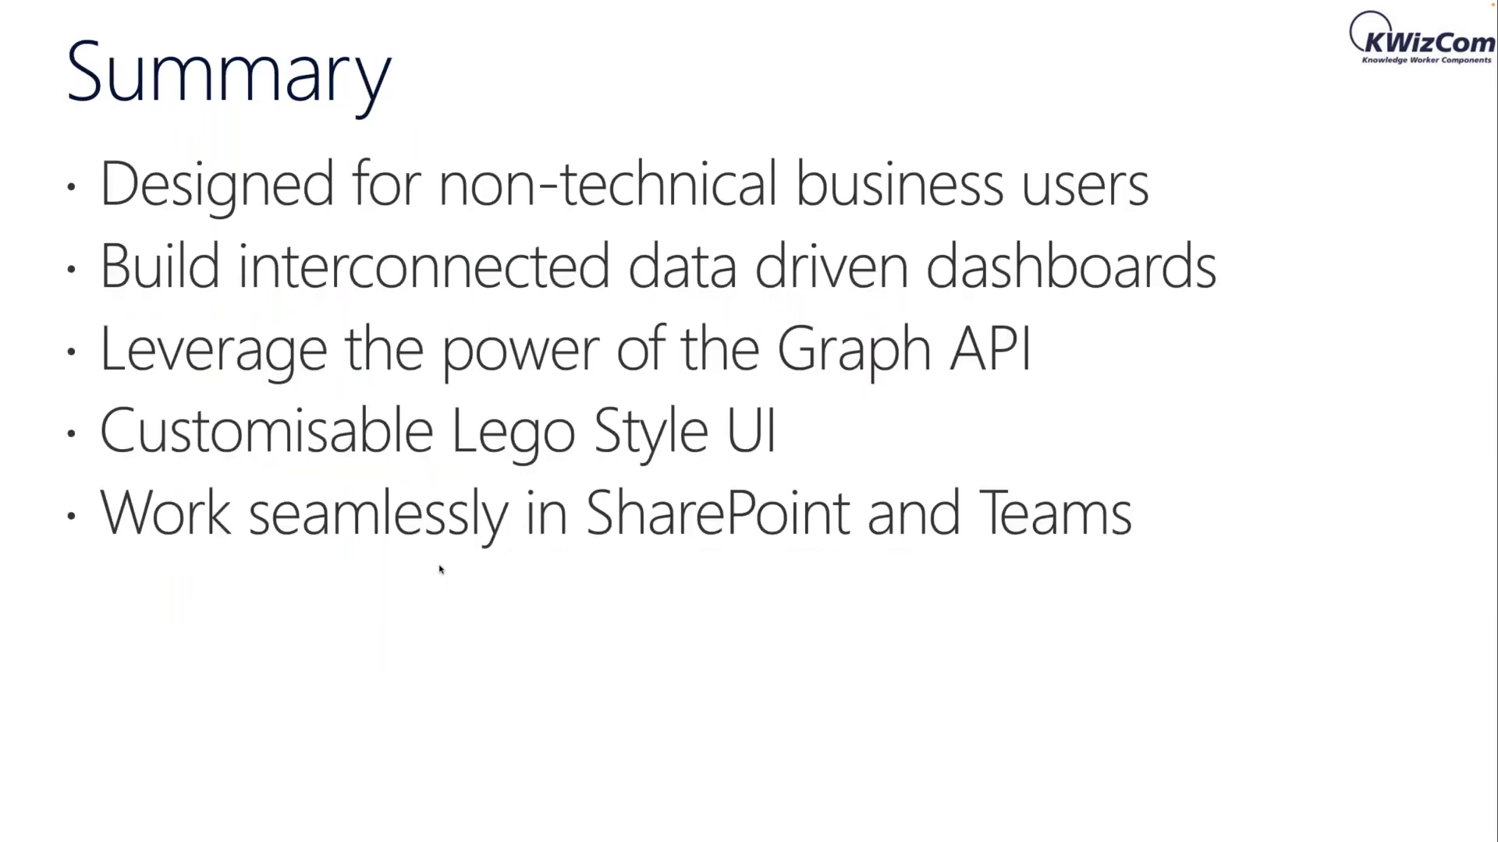